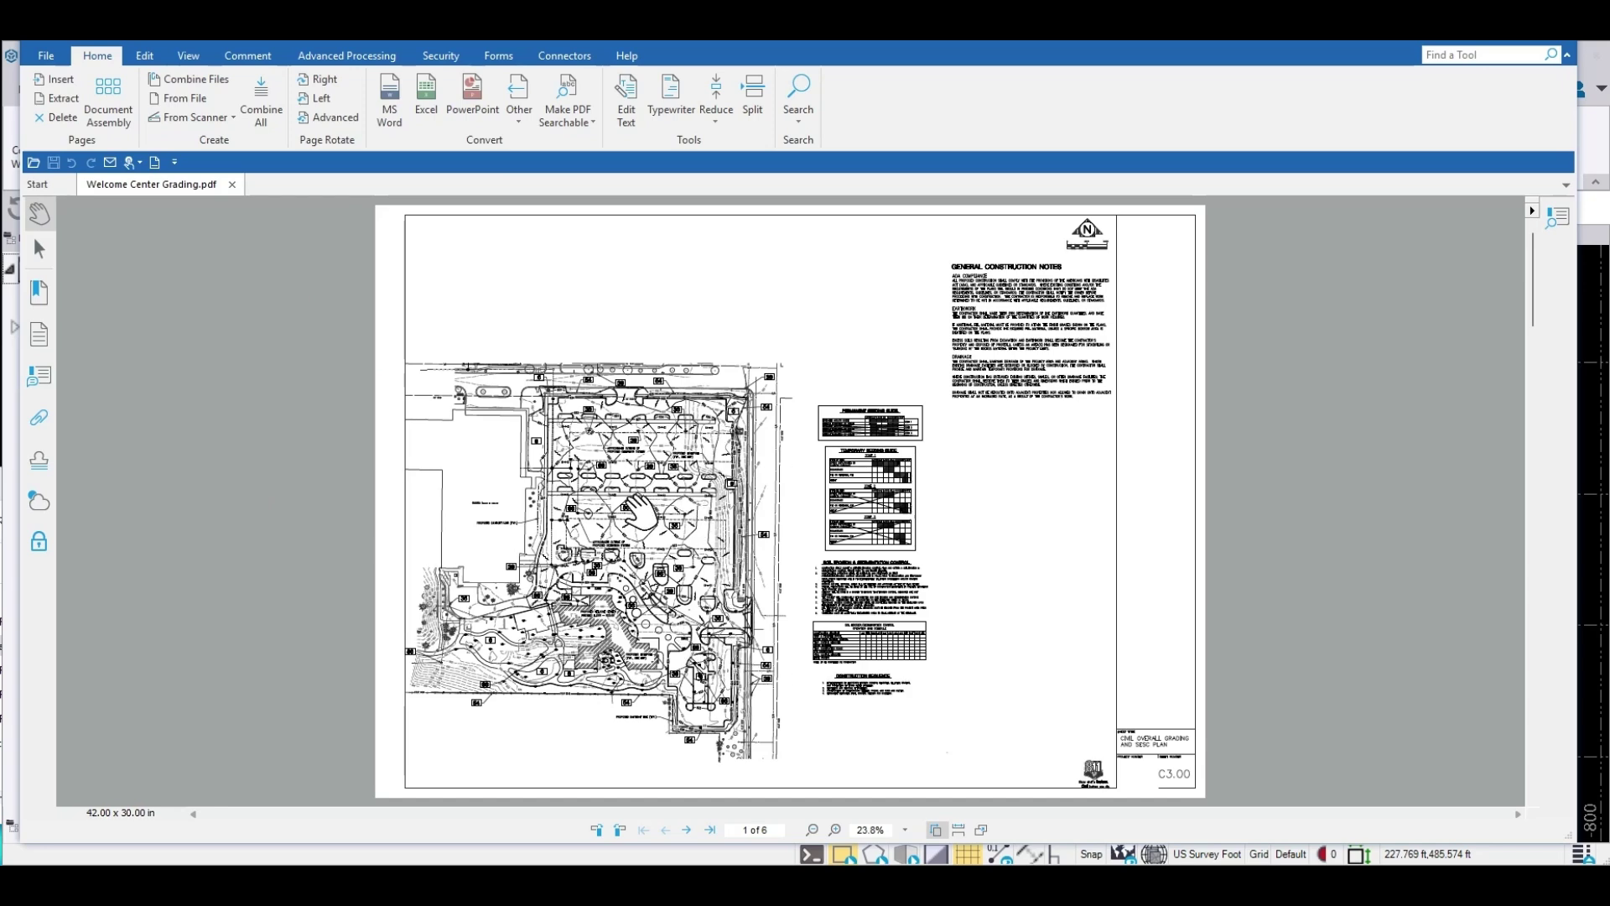
# - Examine the overall grading plan on page 1 of Welcome Center Grading.pdf, from the parking area to the proposed welcome center
pyautogui.keyDown('ctrl'); pyautogui.scroll(5, 625, 520); pyautogui.keyUp('ctrl')
pyautogui.moveTo(602, 527)
pyautogui.mouseDown()
pyautogui.moveTo(795, 552)
pyautogui.moveTo(1062, 426)
pyautogui.mouseUp()
pyautogui.moveTo(919, 319)
pyautogui.mouseDown()
pyautogui.moveTo(1022, 435)
pyautogui.moveTo(1030, 417)
pyautogui.moveTo(965, 469)
pyautogui.moveTo(765, 550)
pyautogui.moveTo(718, 531)
pyautogui.moveTo(710, 485)
pyautogui.mouseUp()
pyautogui.moveTo(642, 612); pyautogui.dragTo(623, 460)
pyautogui.moveTo(640, 573); pyautogui.dragTo(612, 495)
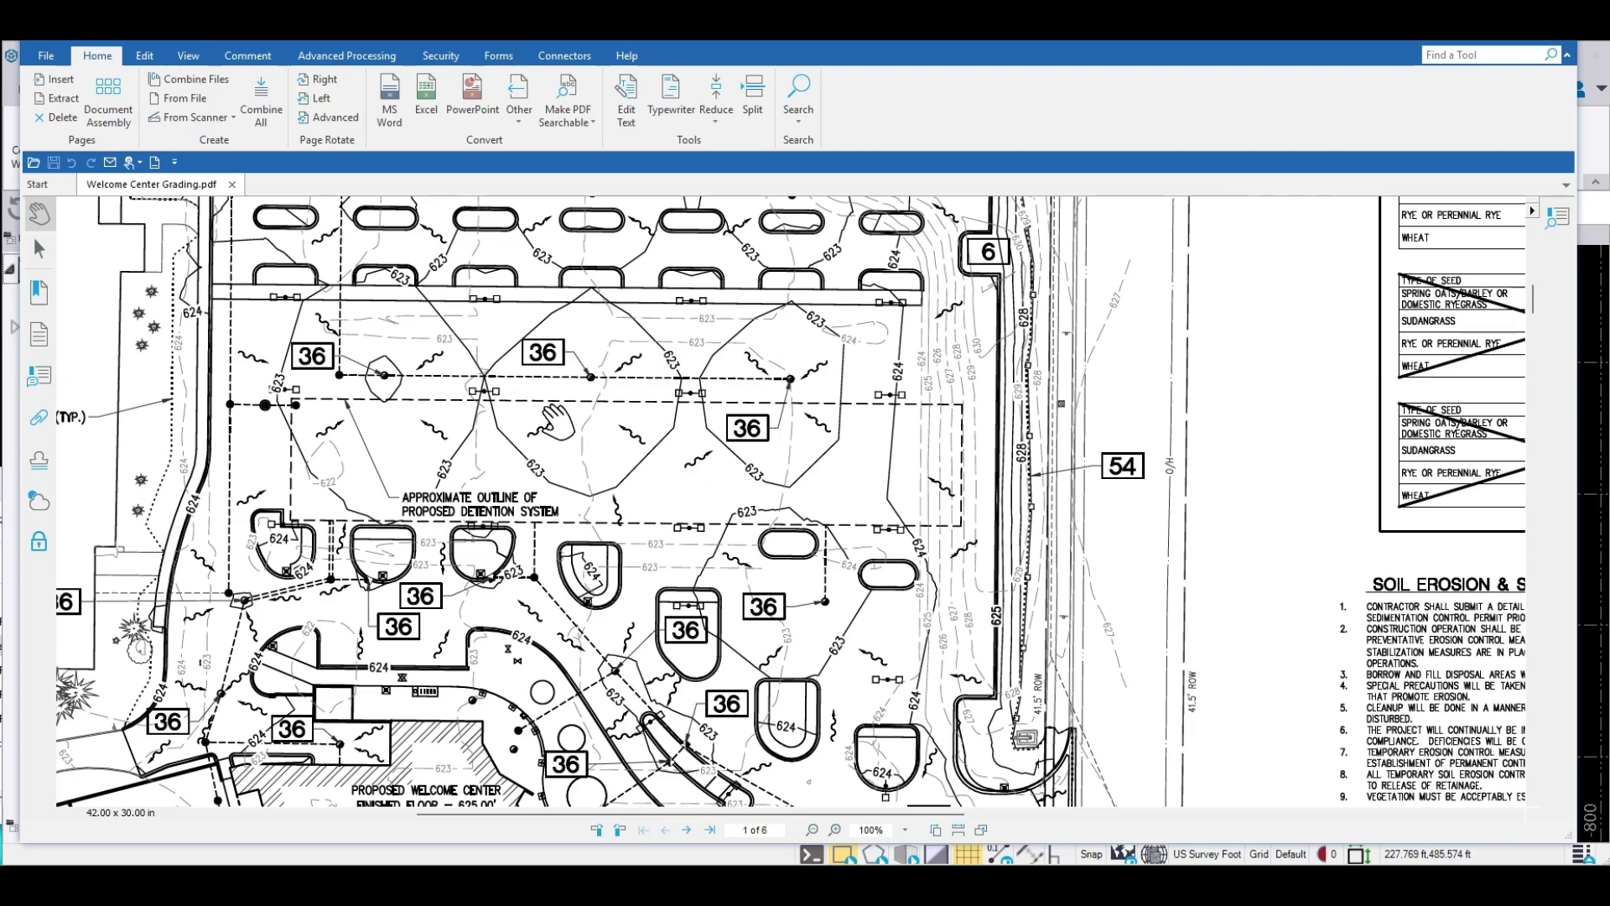
pyautogui.keyDown('ctrl'); pyautogui.scroll(-1, 558, 419); pyautogui.keyUp('ctrl')
pyautogui.scroll(-3, 557, 421)
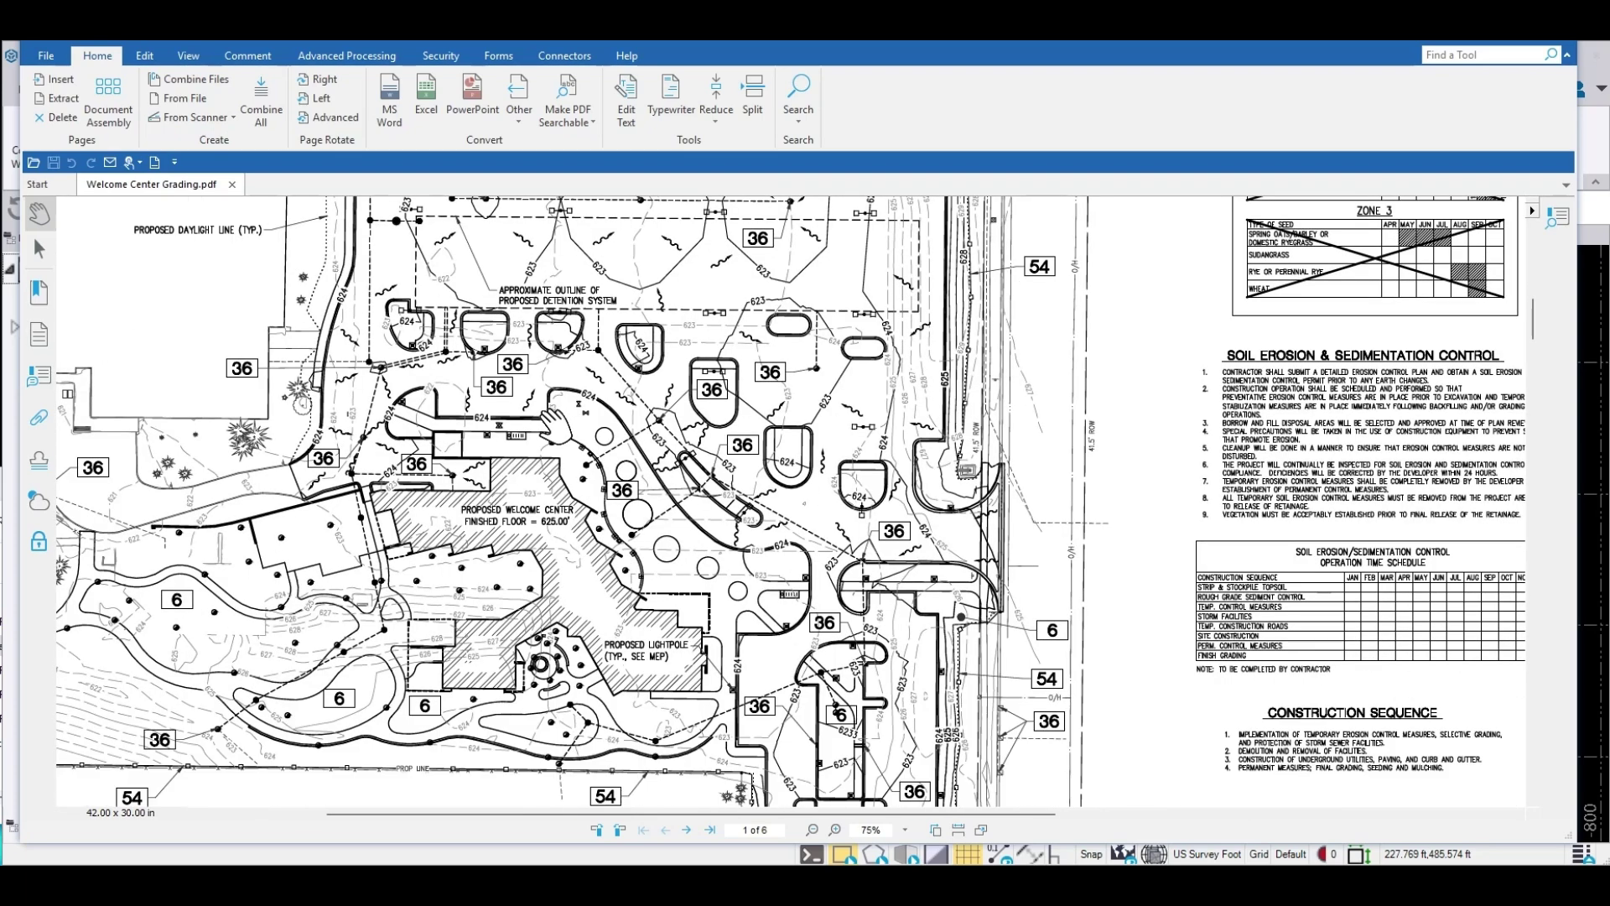
# - Examine the detailed grading sheet on page 2, including its point tables, radius points, grading legend and sheet key
pyautogui.scroll(-10, 557, 420)
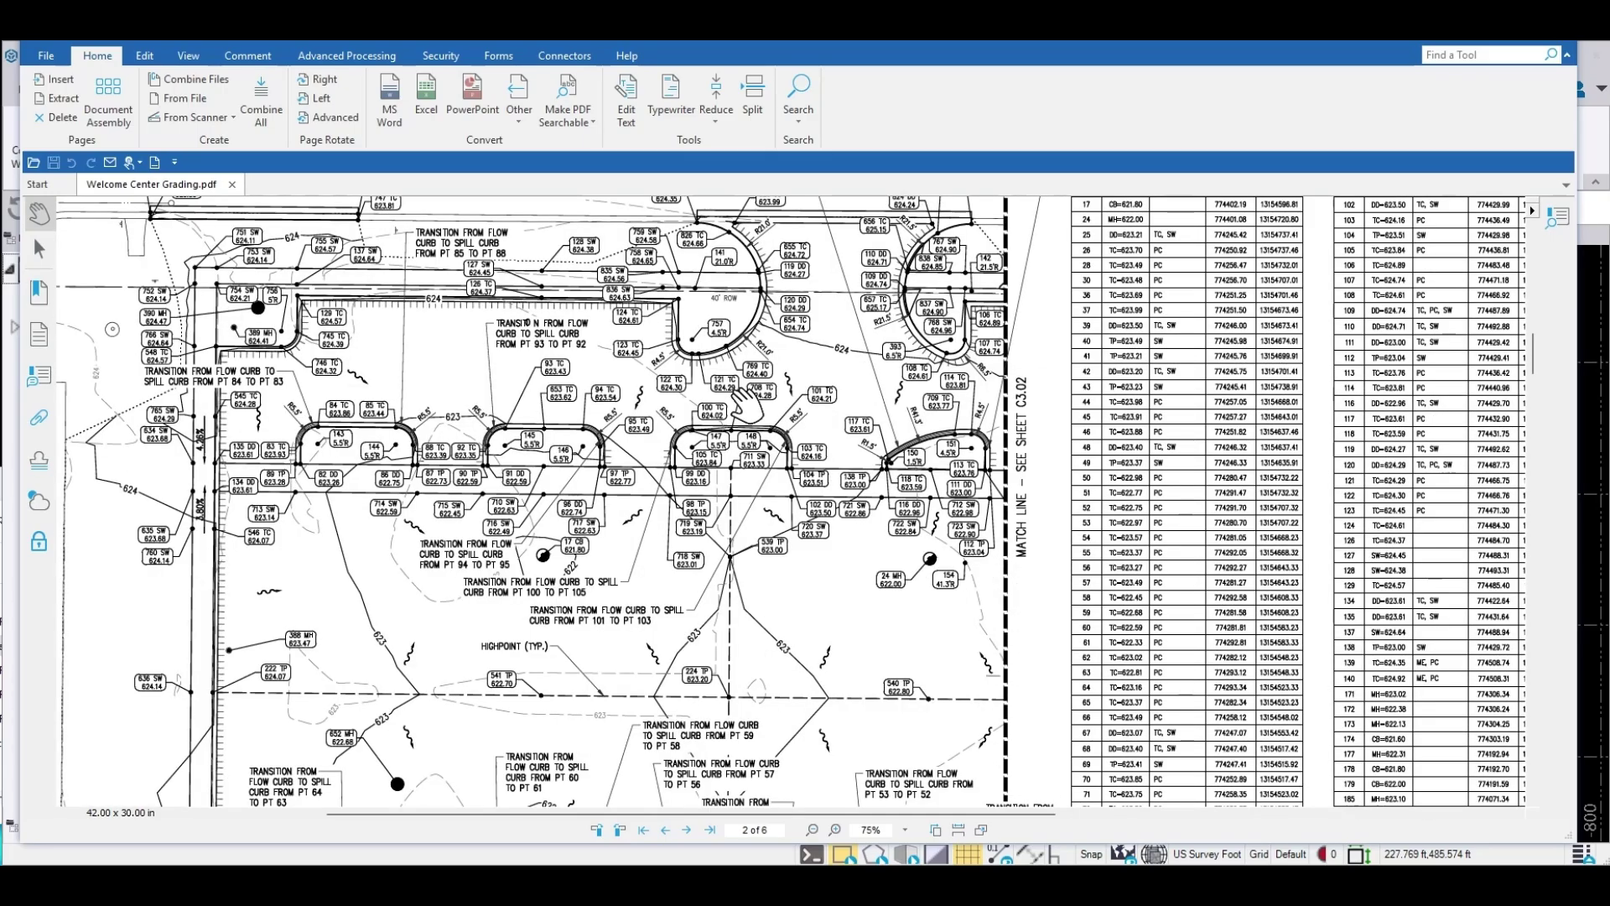
pyautogui.moveTo(745, 406)
pyautogui.mouseDown()
pyautogui.moveTo(748, 503)
pyautogui.moveTo(412, 239)
pyautogui.mouseUp()
pyautogui.moveTo(822, 538); pyautogui.dragTo(530, 174)
pyautogui.moveTo(734, 584); pyautogui.dragTo(715, 451)
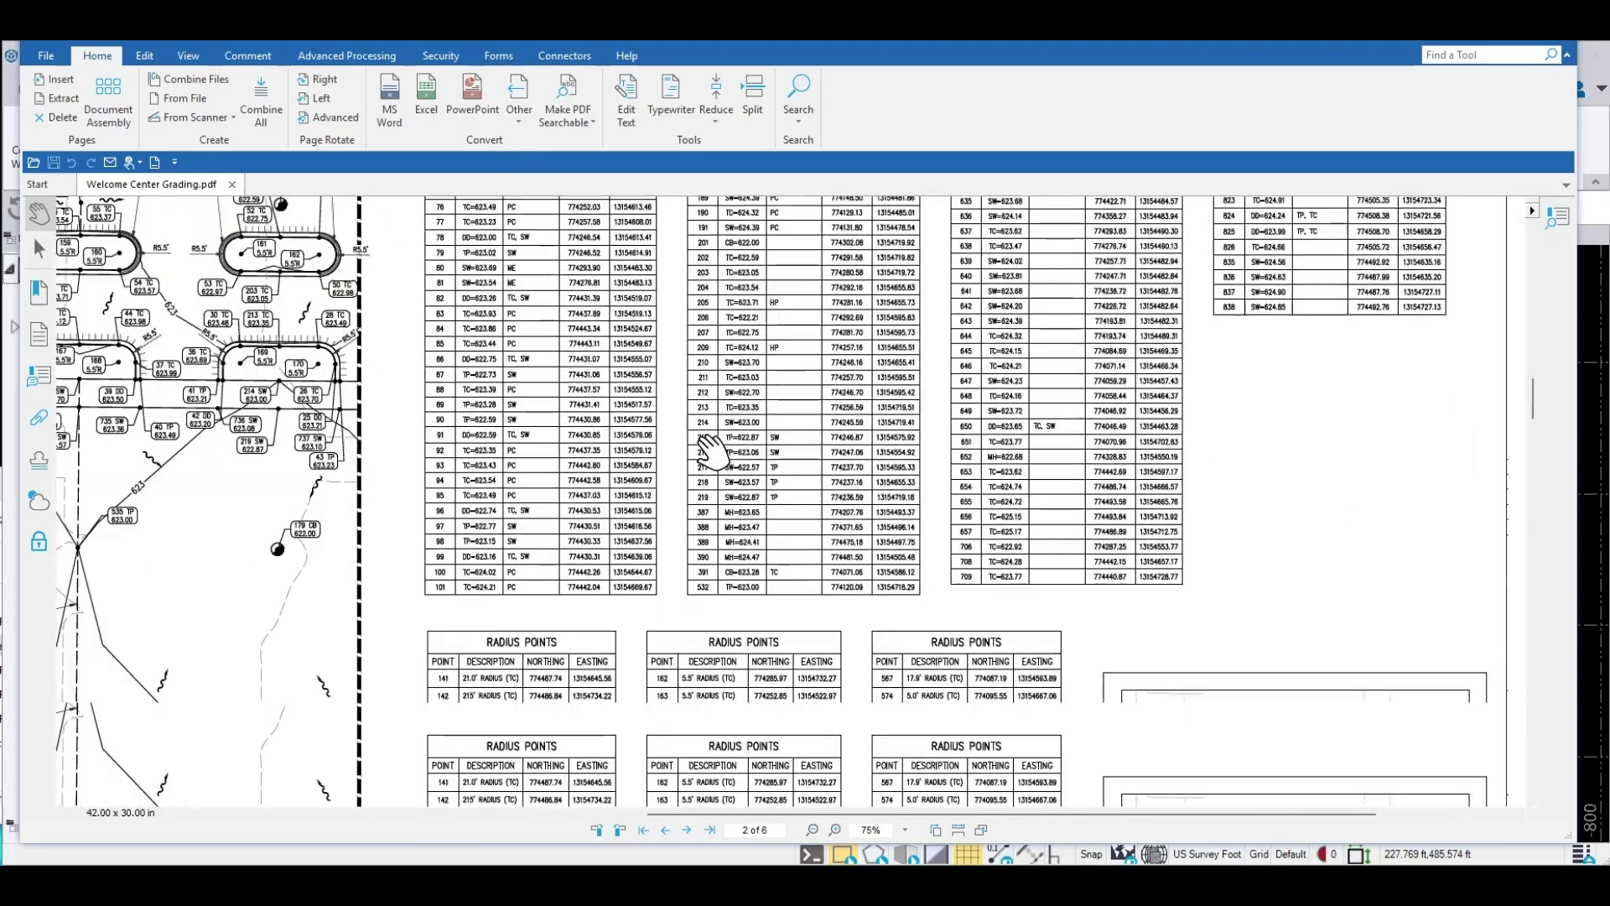
pyautogui.scroll(-3, 713, 453)
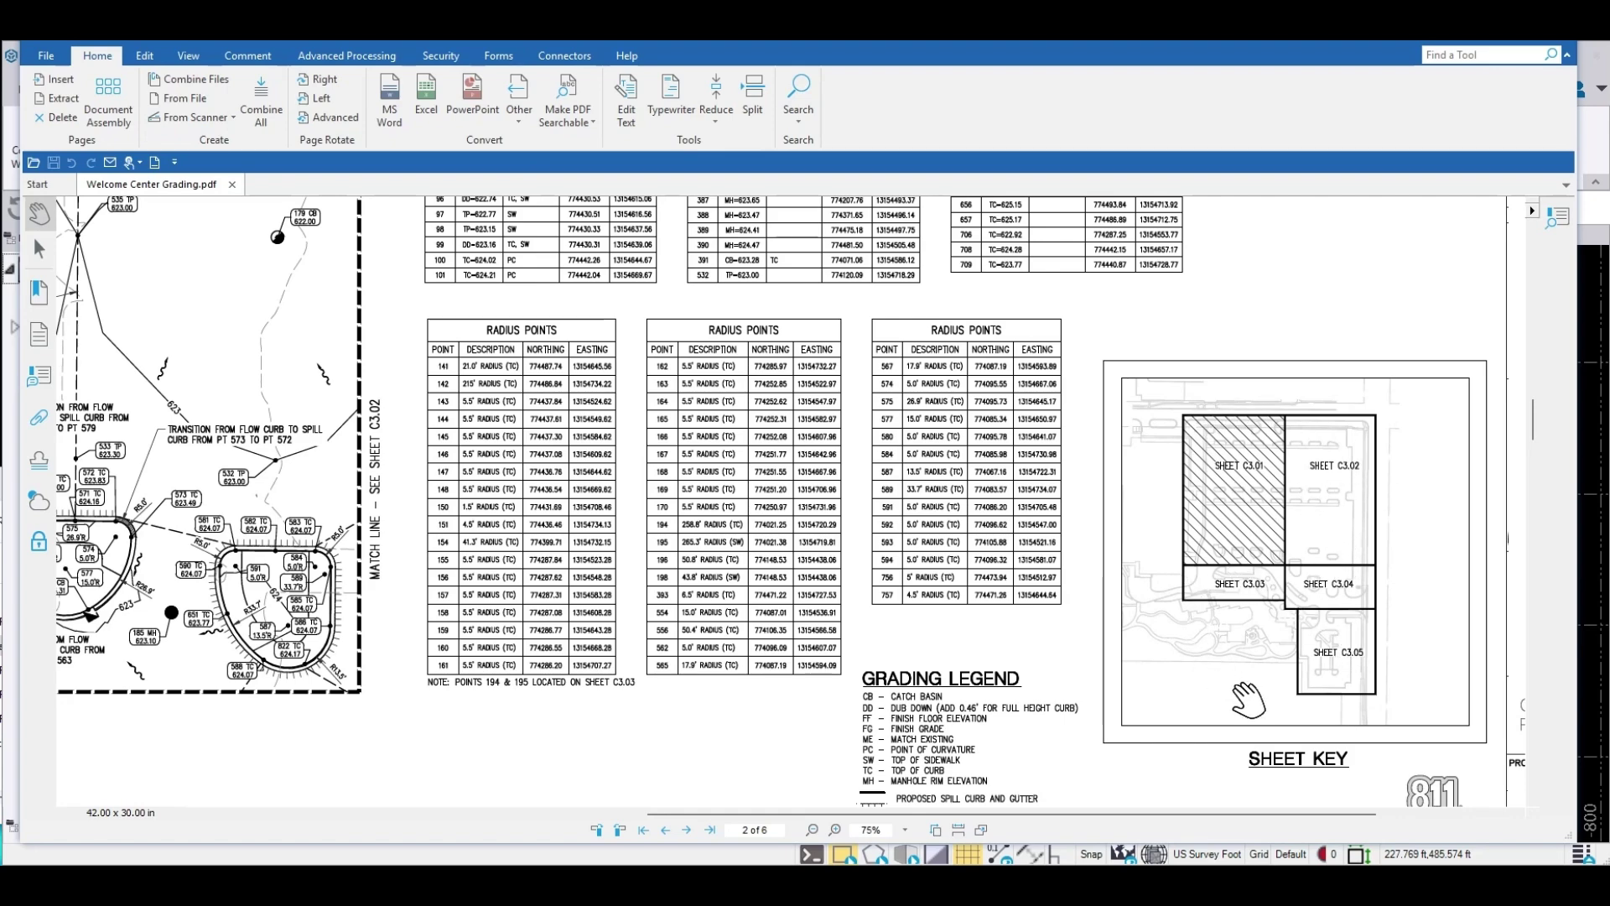
# - Review the spot elevations and curb transition notes on the page 2 plan against the overall plan, ending with the whole sheet
pyautogui.scroll(10, 615, 426)
pyautogui.scroll(10, 631, 426)
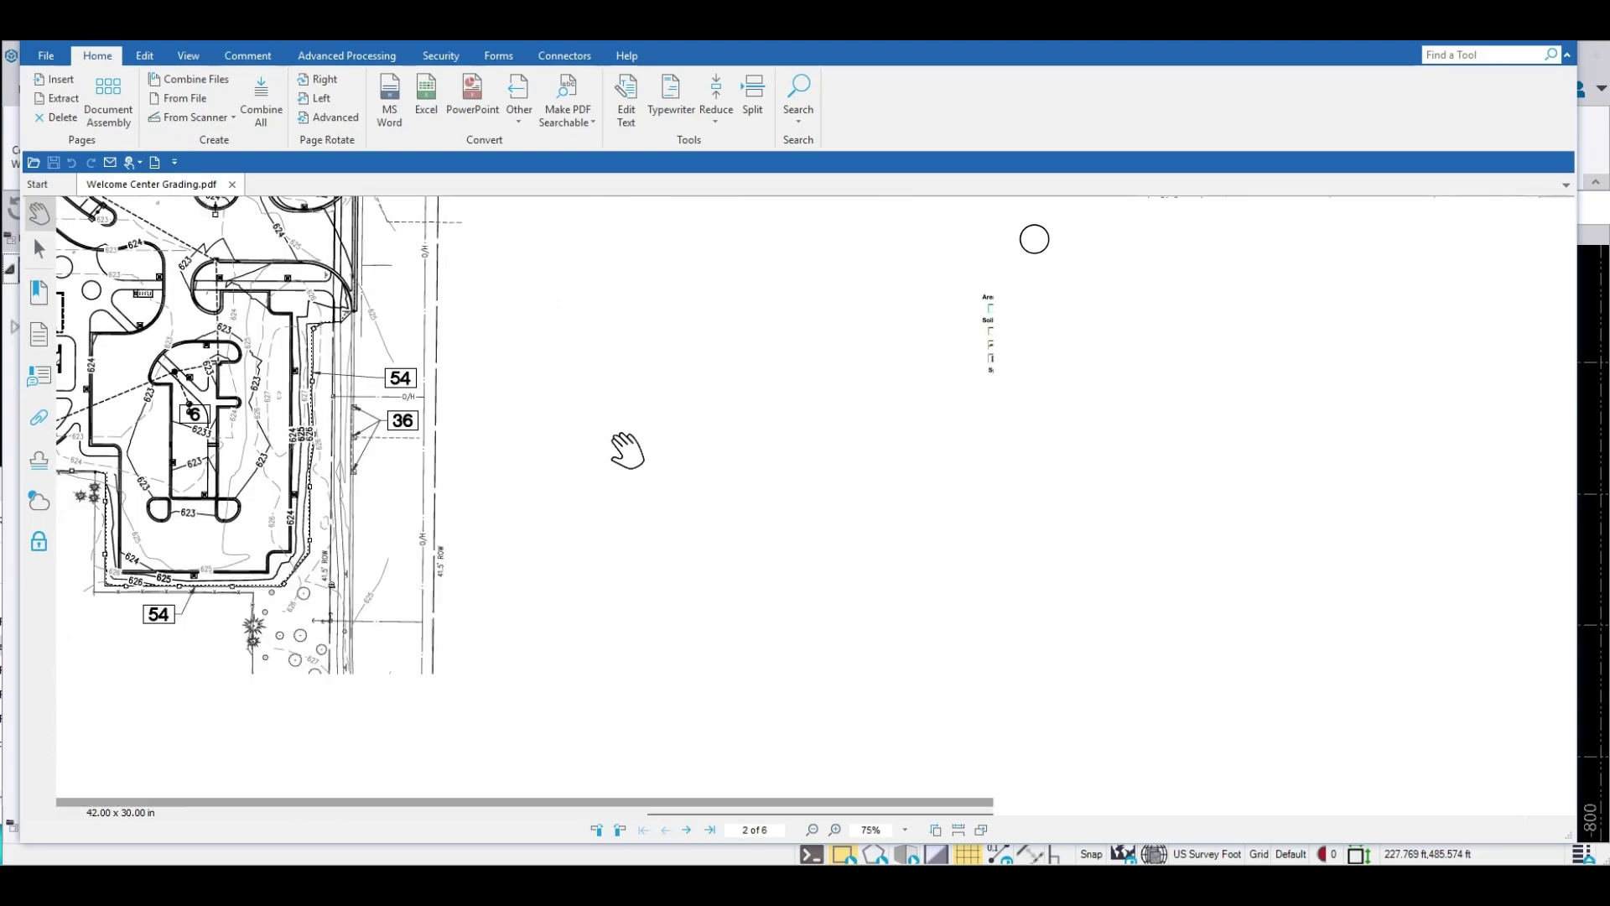
pyautogui.scroll(-5, 628, 450)
pyautogui.moveTo(377, 466); pyautogui.dragTo(877, 361)
pyautogui.moveTo(382, 325); pyautogui.dragTo(618, 306)
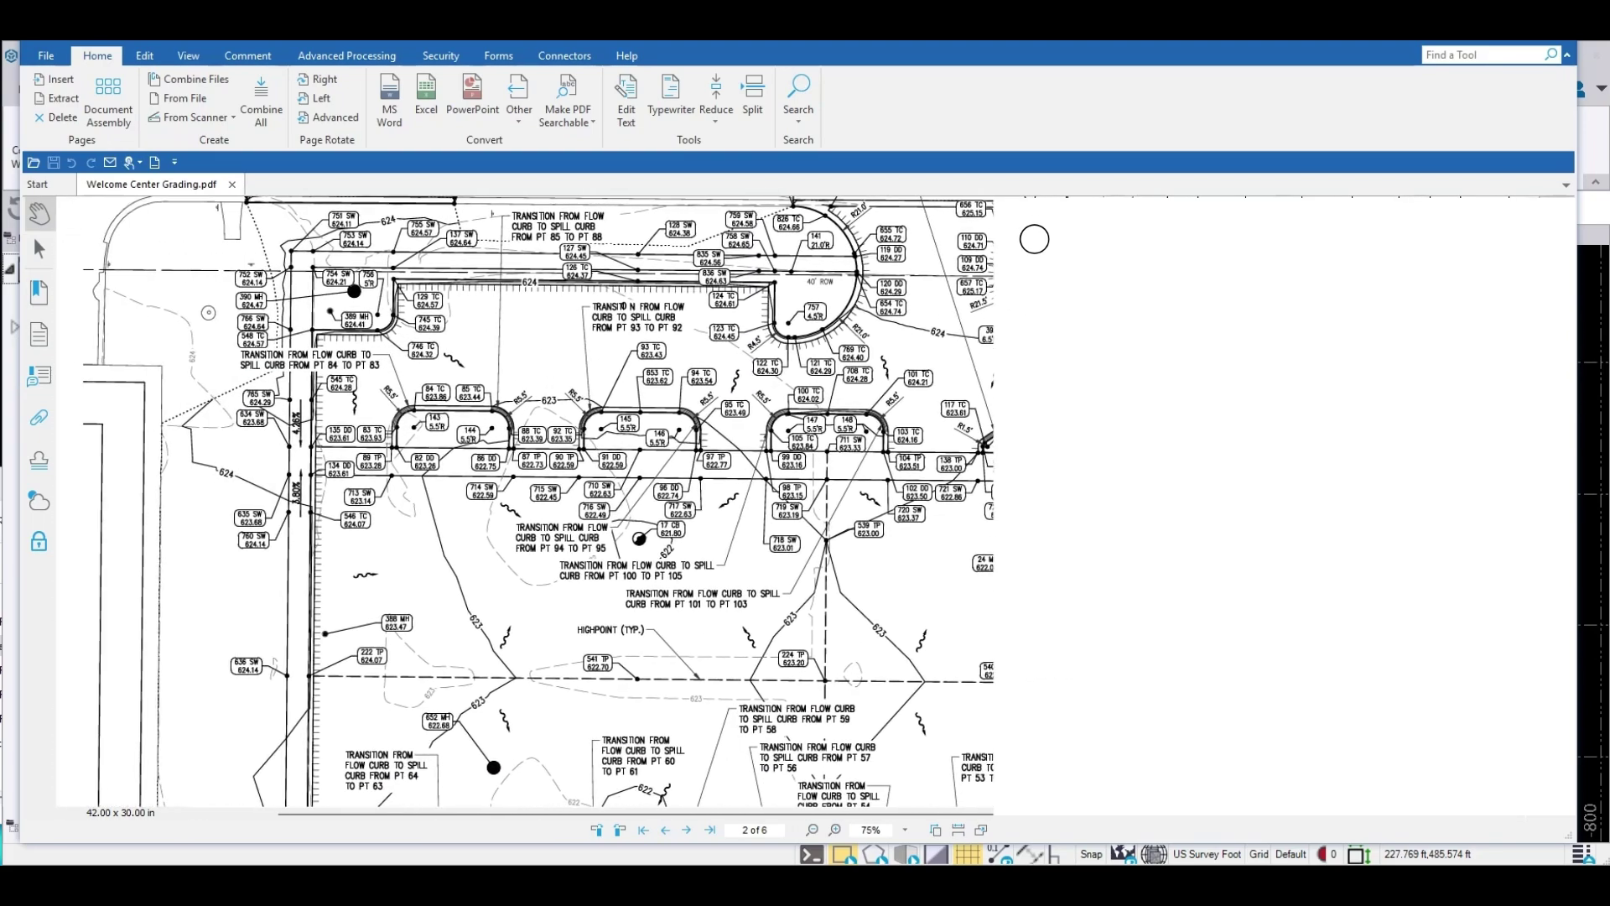
pyautogui.moveTo(867, 430); pyautogui.dragTo(942, 432)
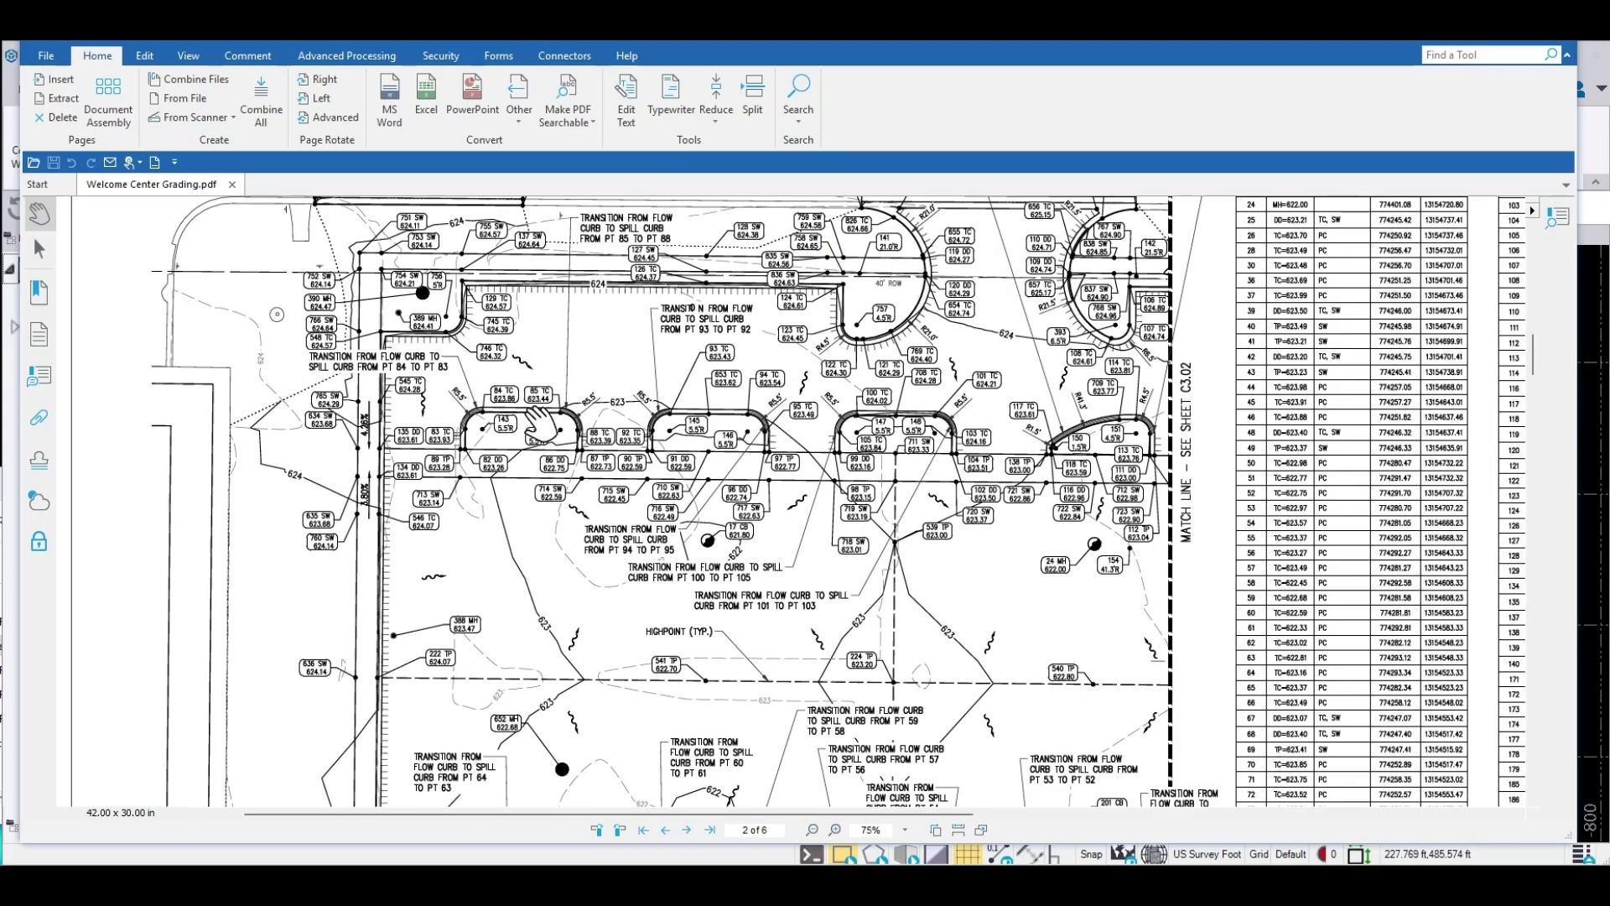
pyautogui.keyDown('ctrl'); pyautogui.scroll(-3, 444, 398); pyautogui.keyUp('ctrl')
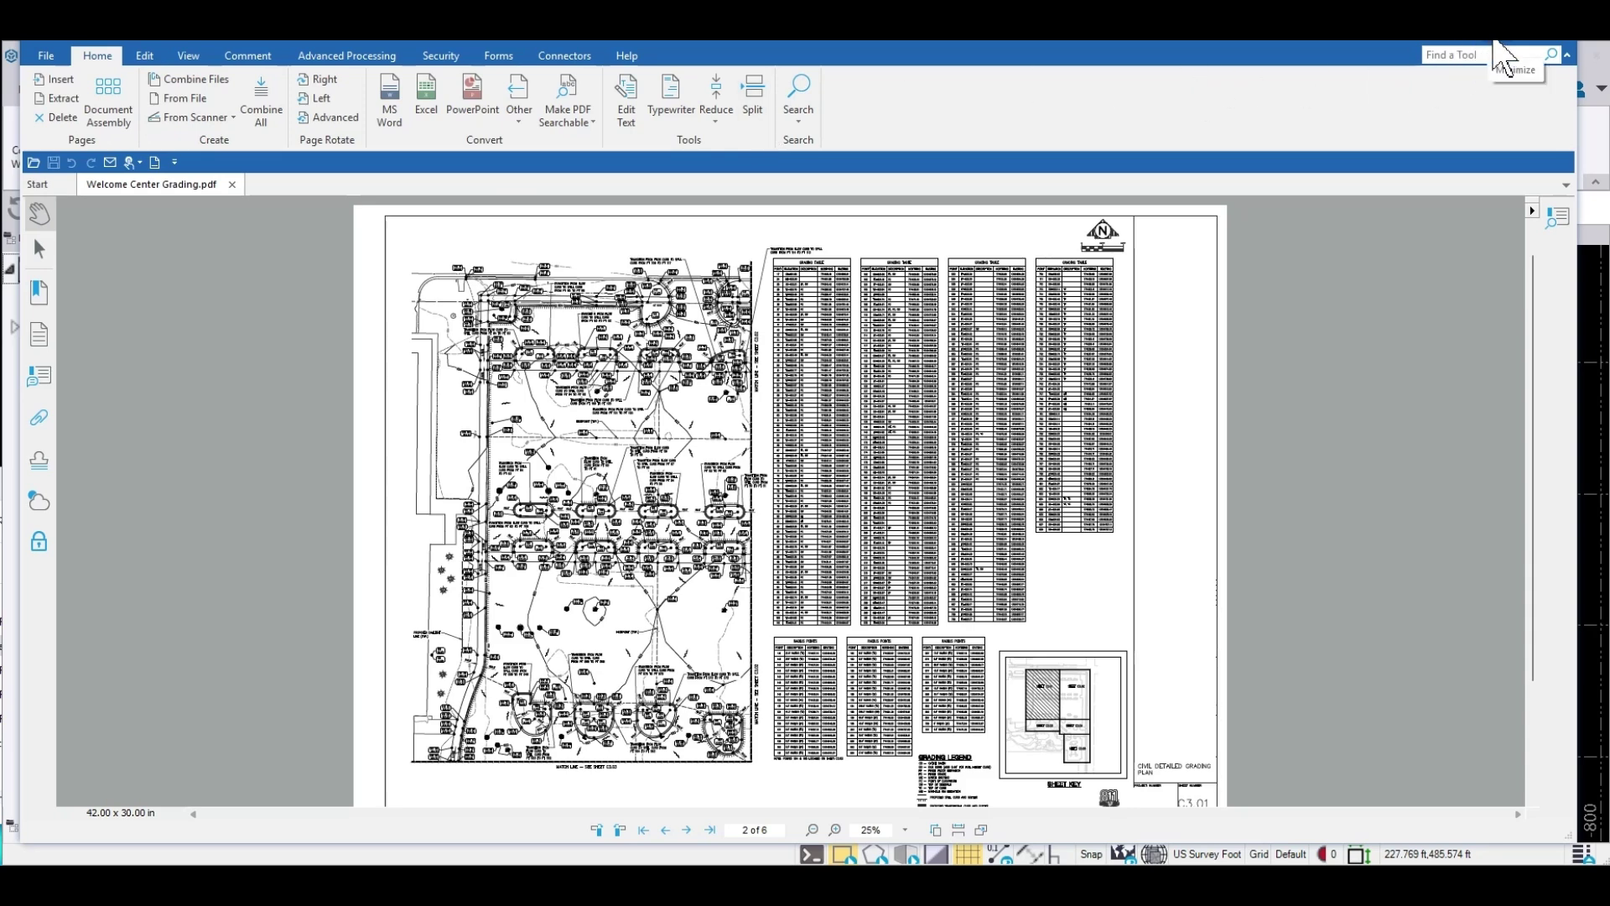
# - Switch to Trimble Business Center and collapse the layer groups in the View Filter Manager
pyautogui.click(1506, 57)
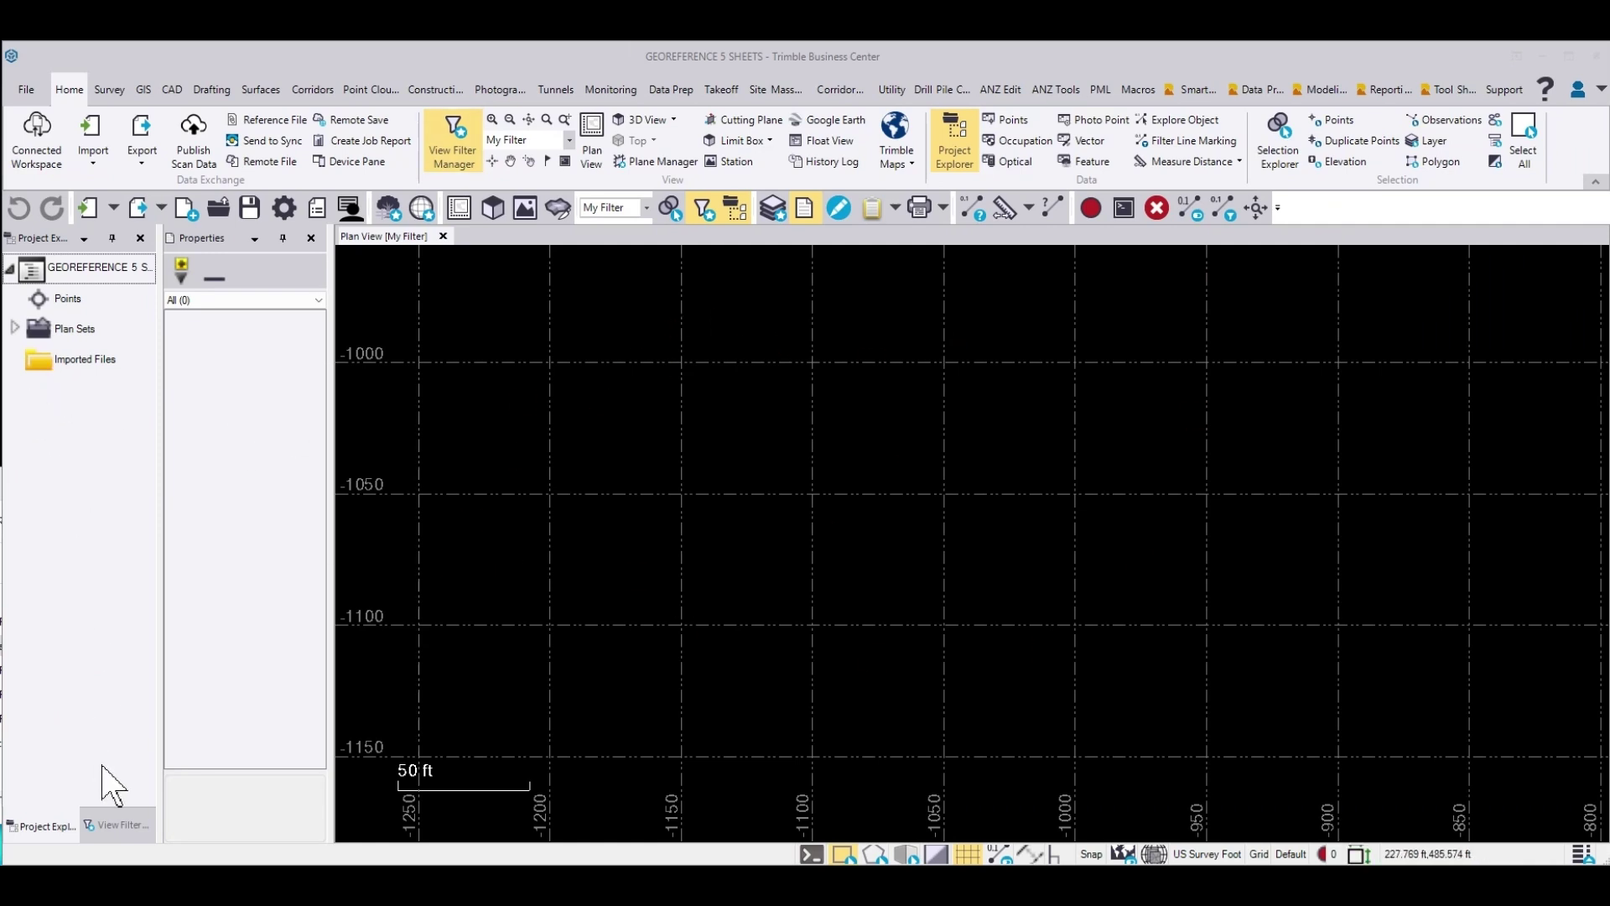
pyautogui.click(115, 826)
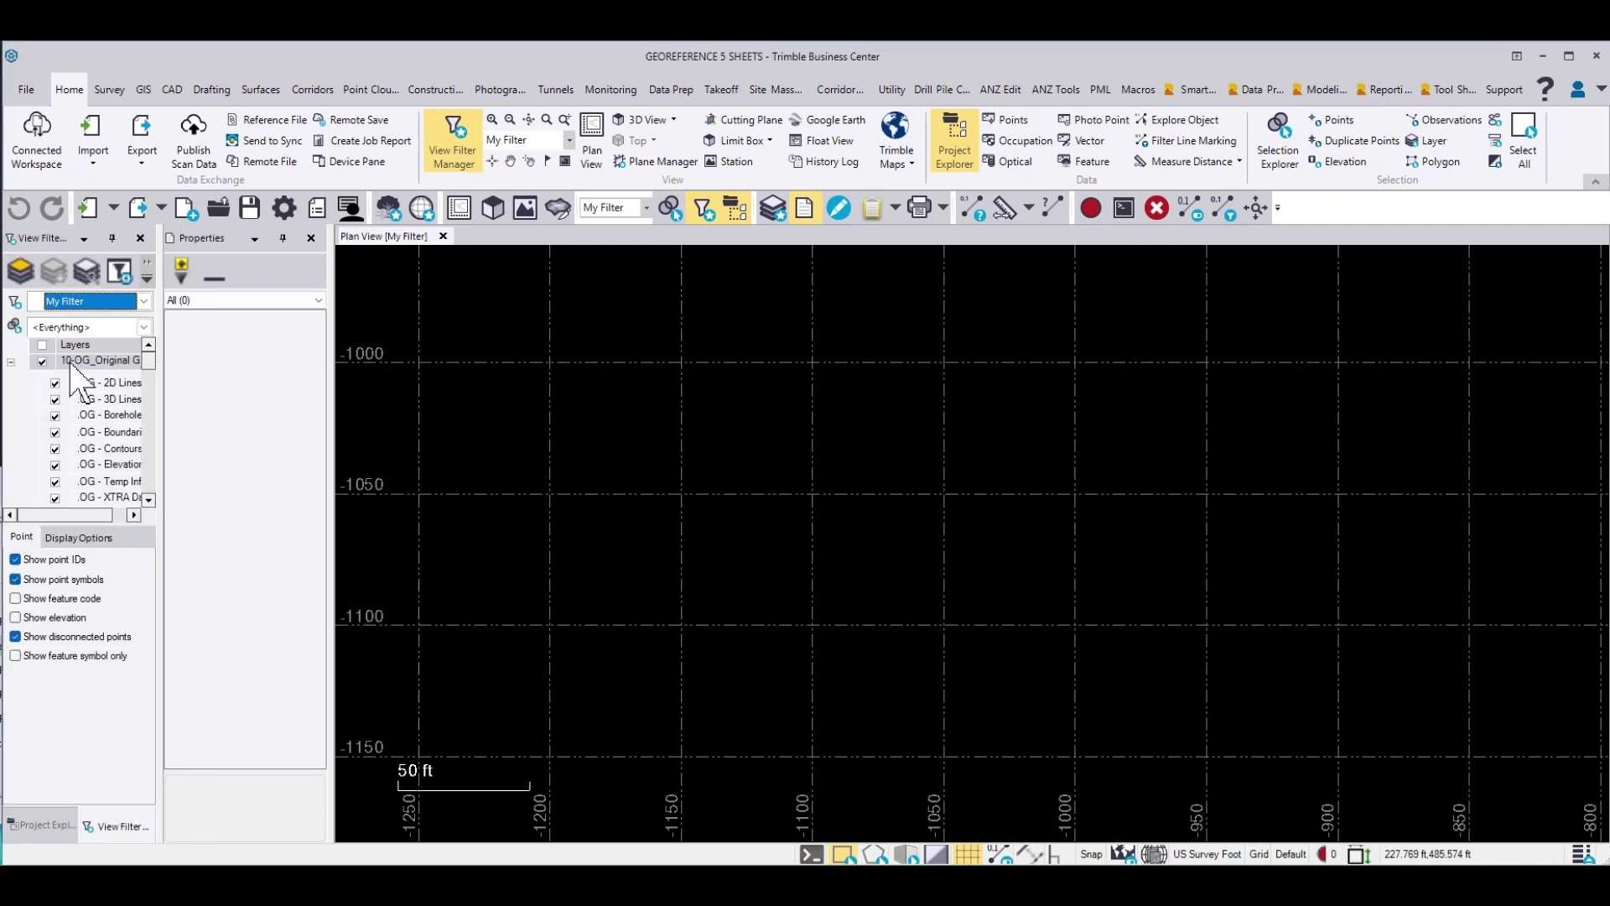
pyautogui.click(10, 364)
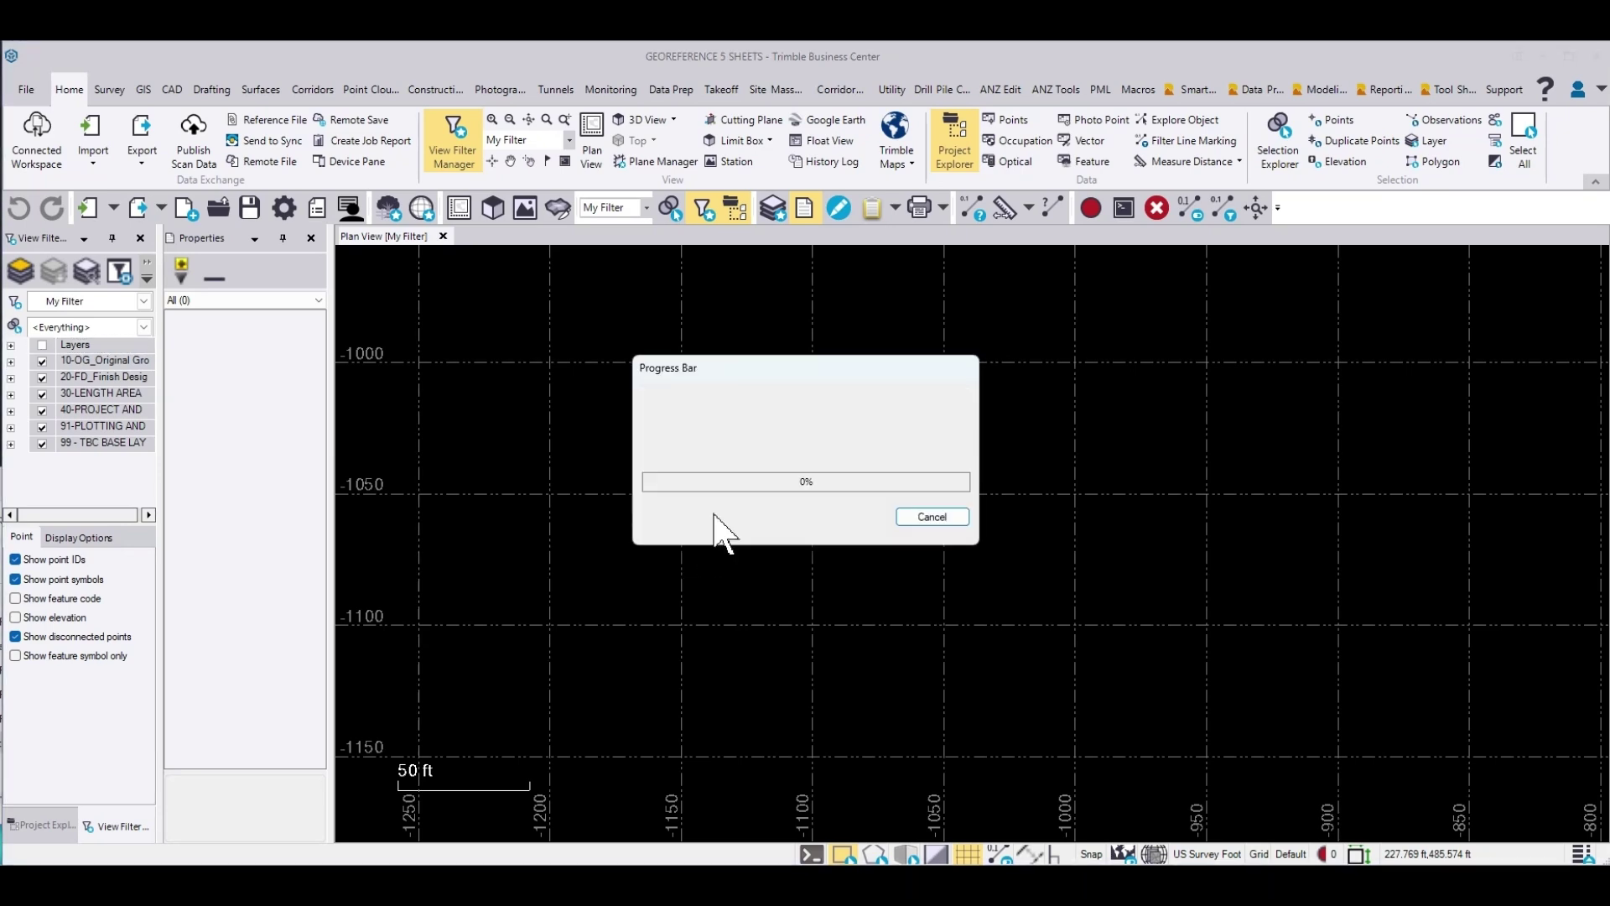
# - Expand Imported Files in the Project Explorer and widen it to read the names of the imported PDF pages
pyautogui.click(41, 826)
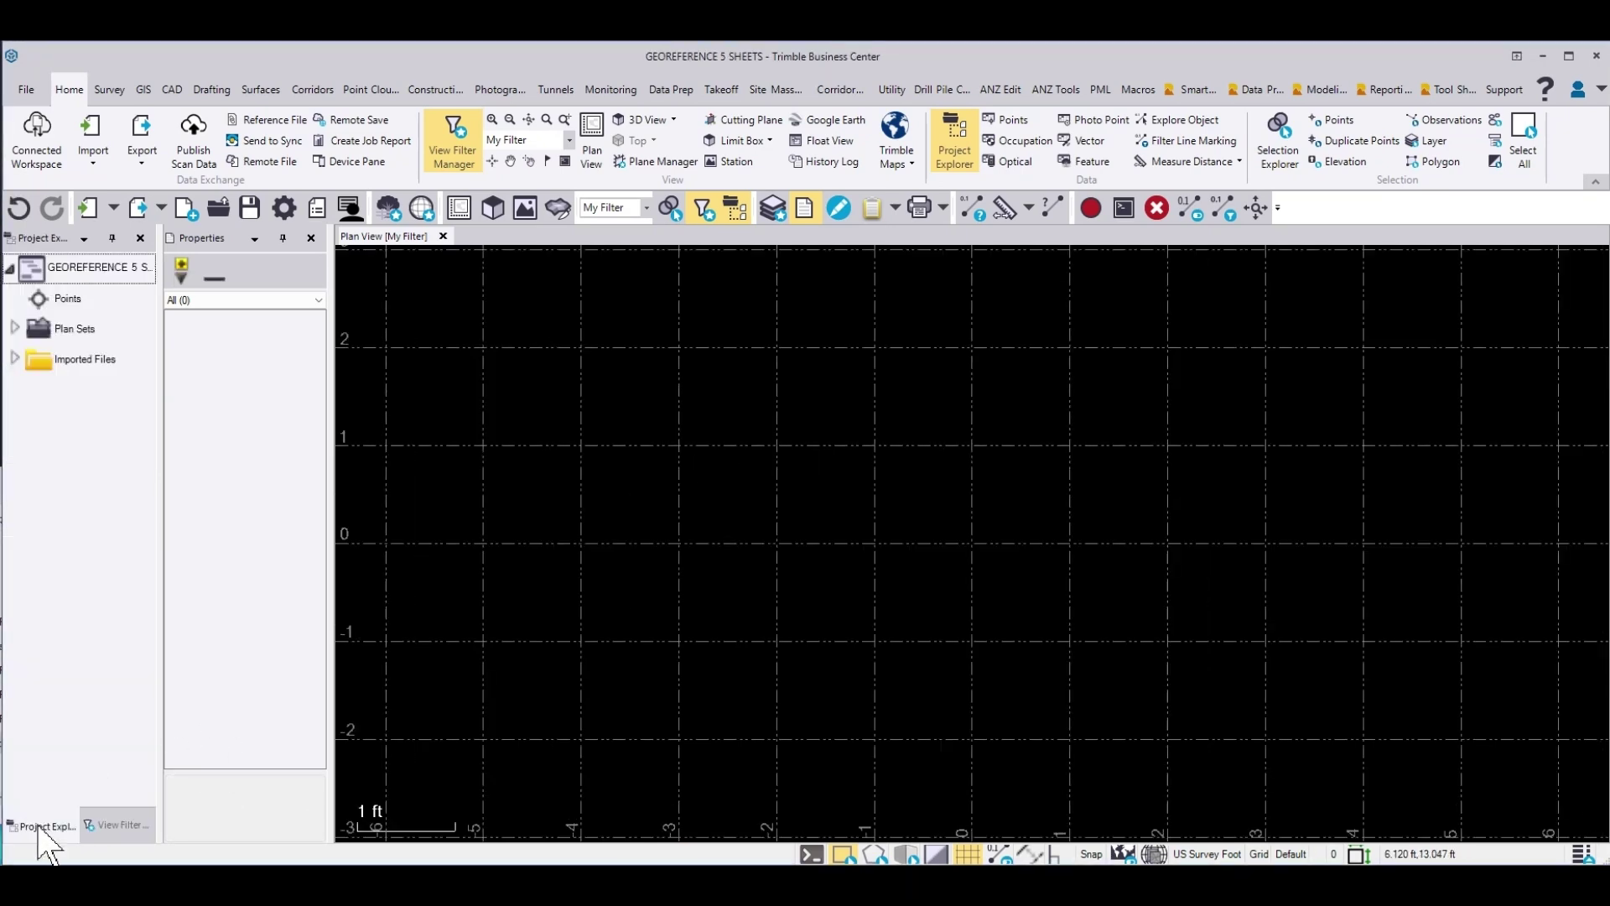
pyautogui.click(15, 359)
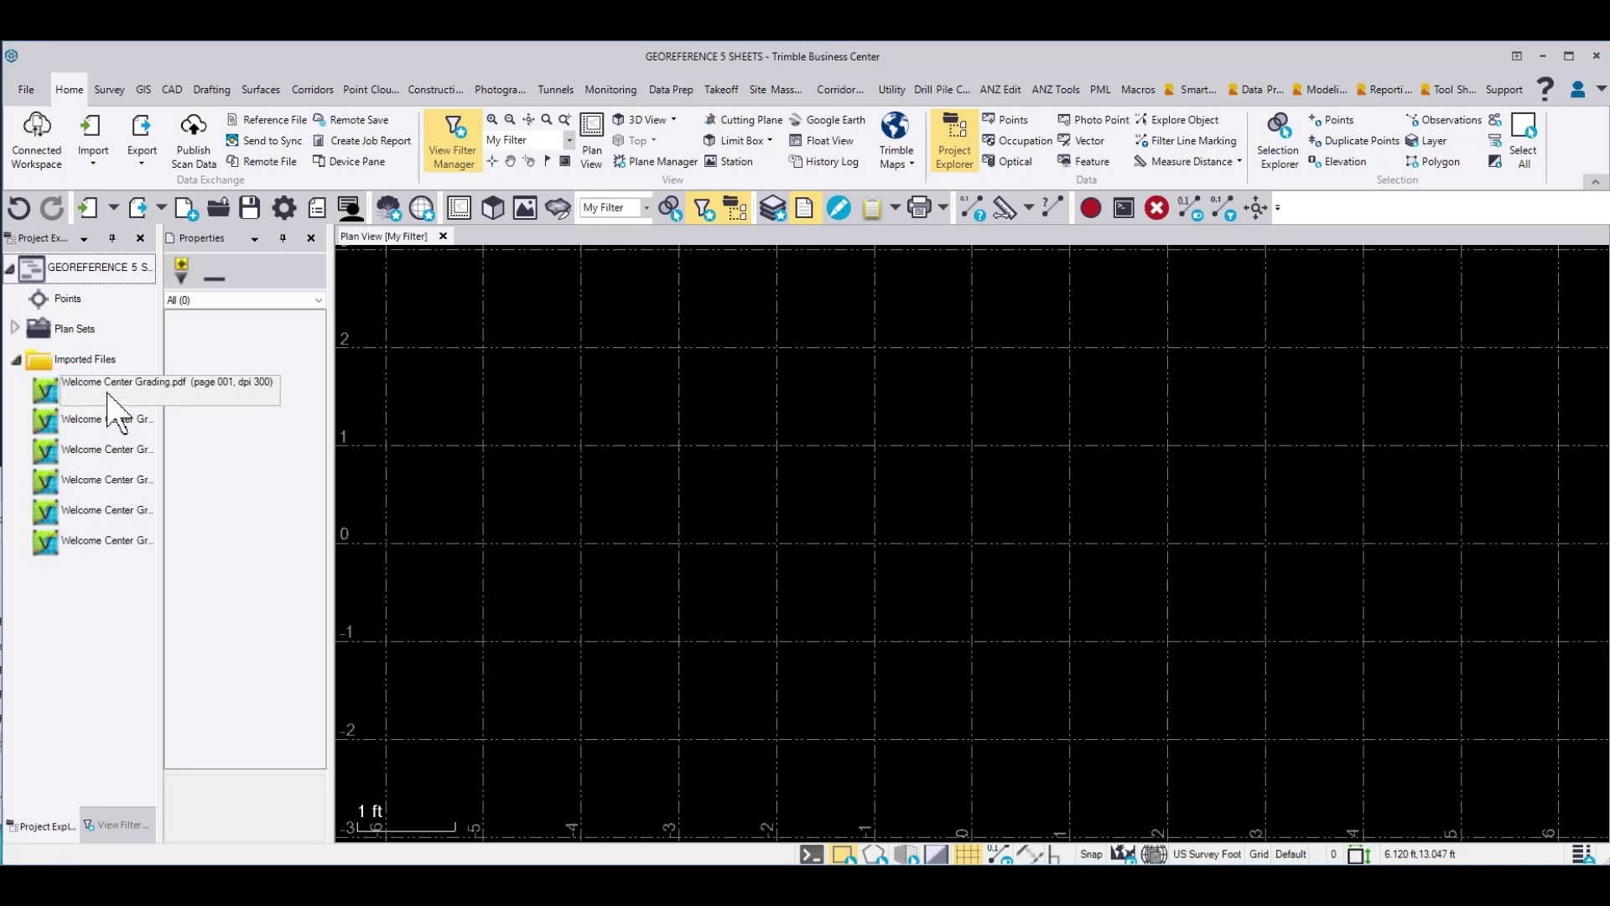
pyautogui.moveTo(165, 364); pyautogui.dragTo(241, 363)
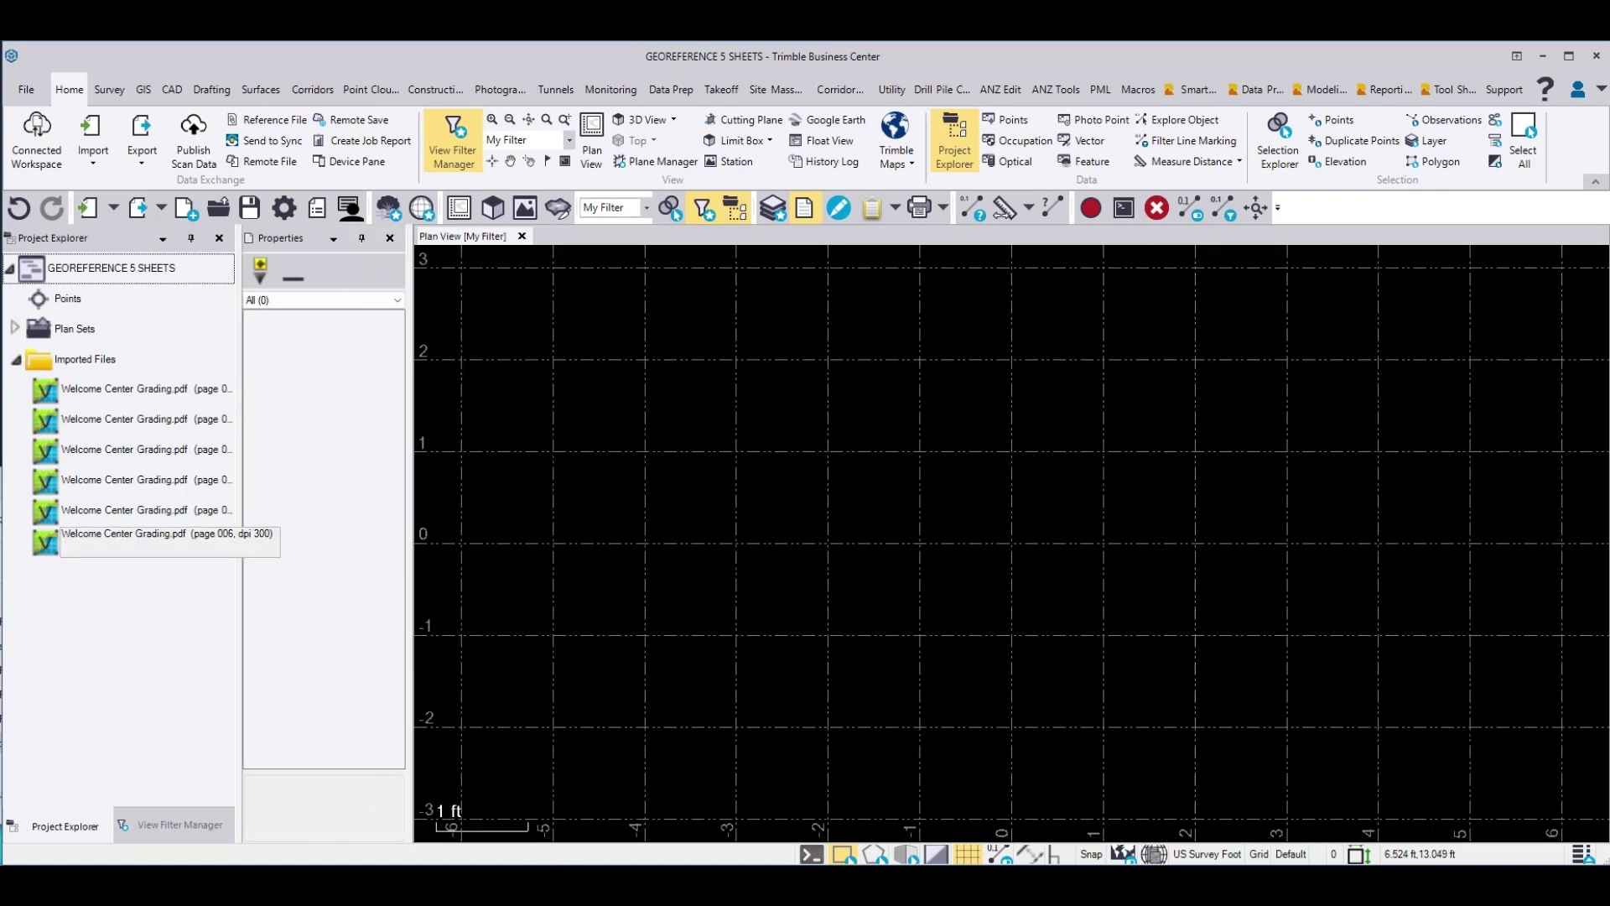
# - Switch to Welcome Center Grading.pdf, read the sheet number in each page's title block, and return to Trimble Business Center
pyautogui.hotkey('alt', 'Tab')
pyautogui.scroll(2, 746, 541)
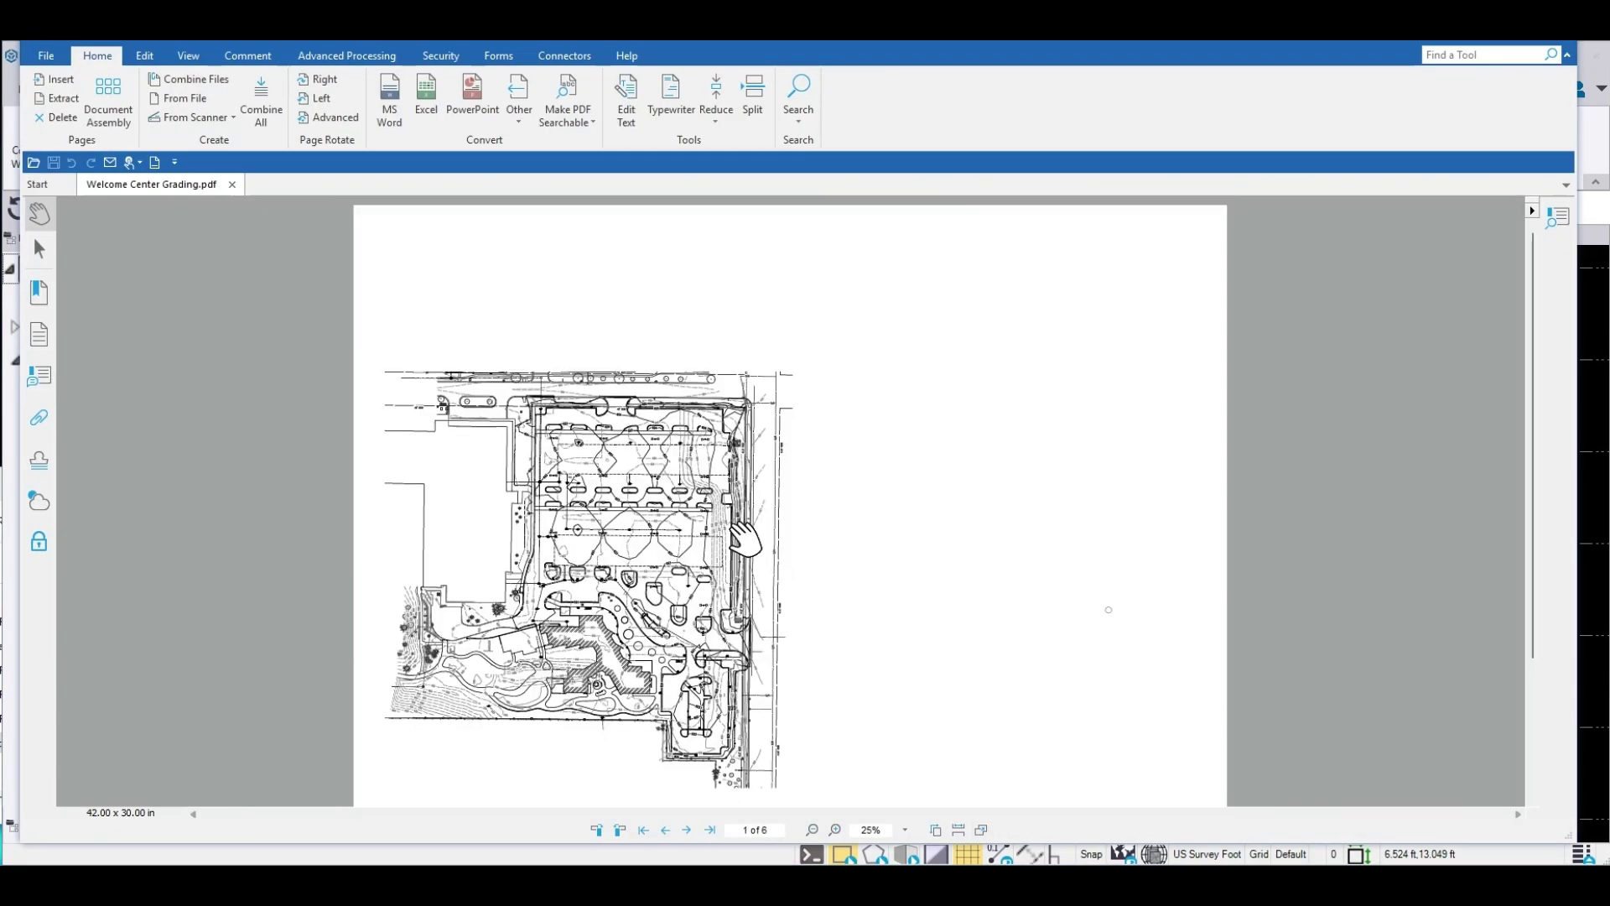
pyautogui.scroll(-1, 1045, 641)
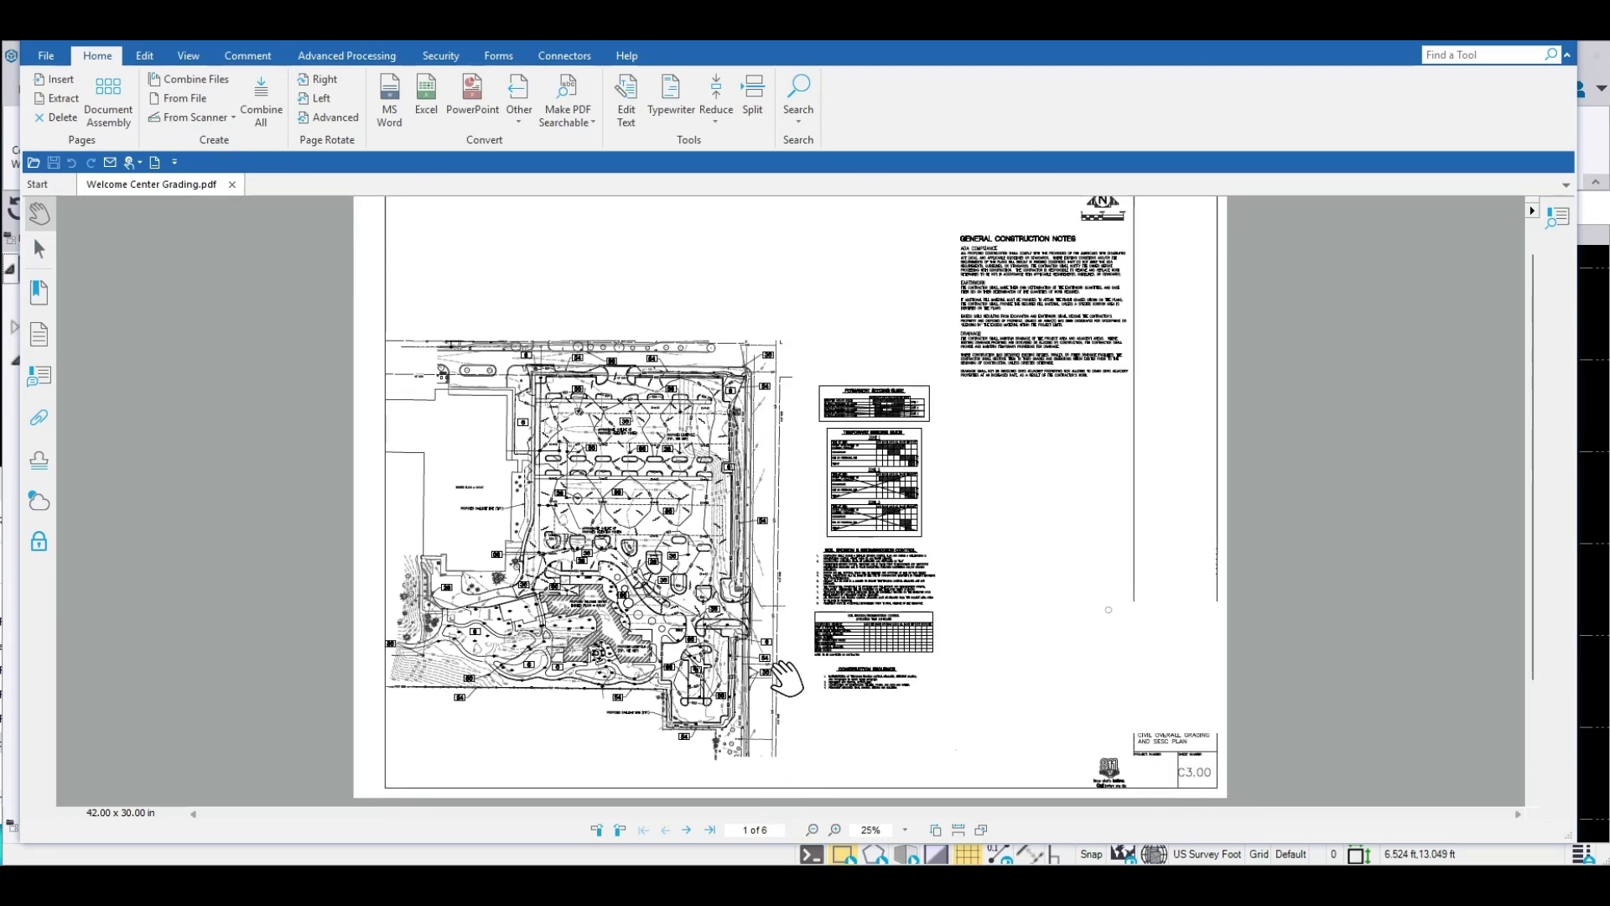
pyautogui.scroll(-3, 787, 678)
pyautogui.scroll(-3, 1090, 690)
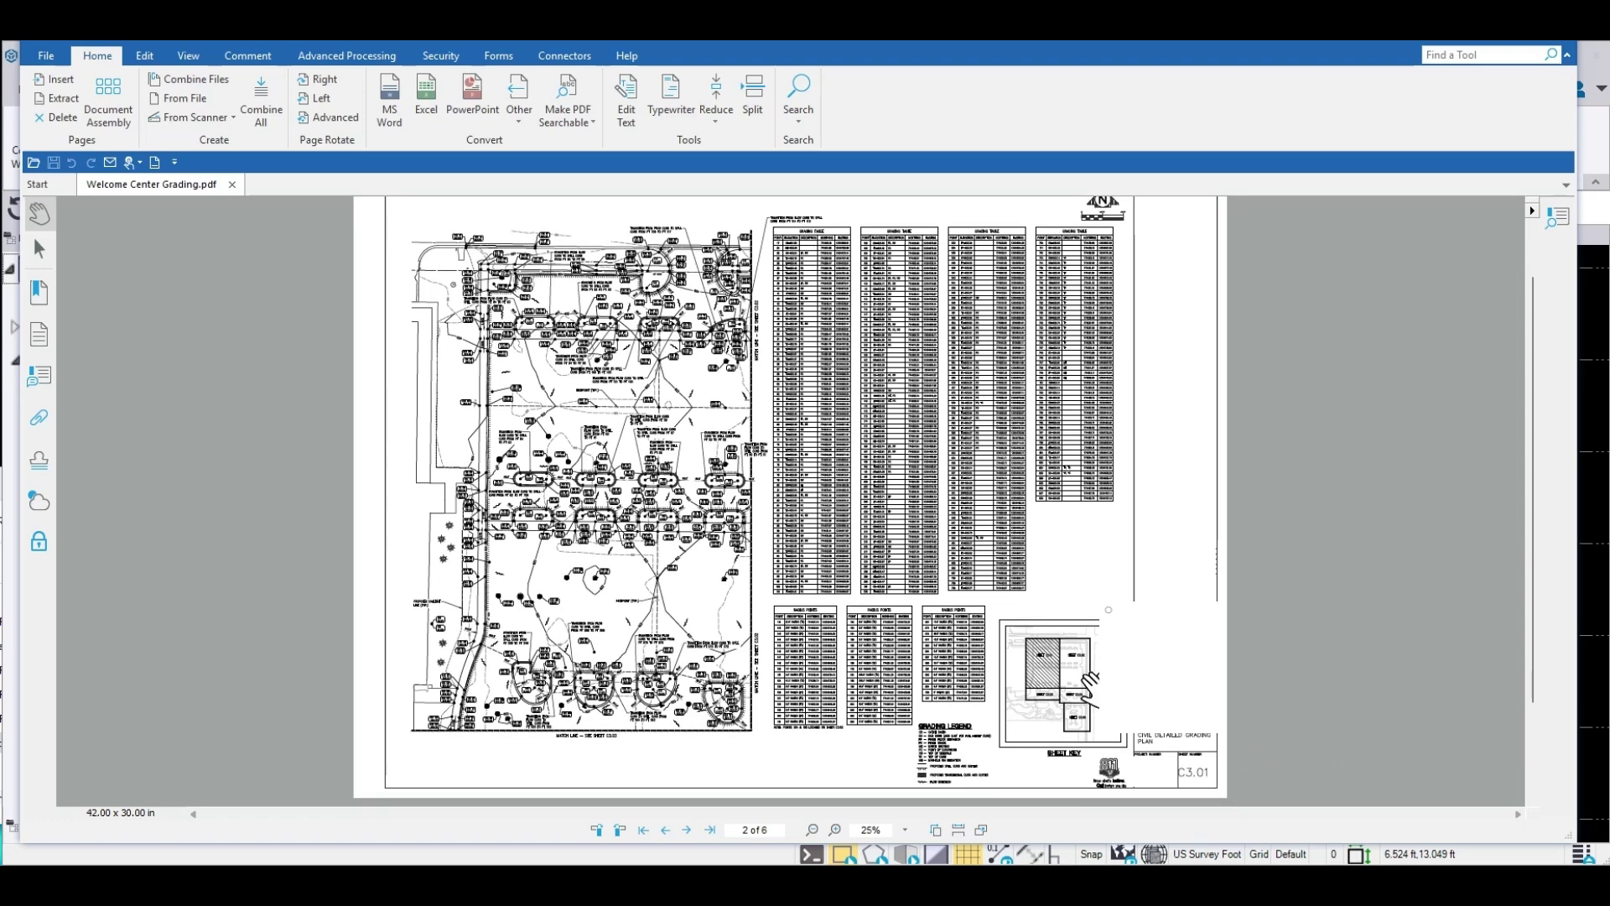
pyautogui.scroll(-3, 1090, 689)
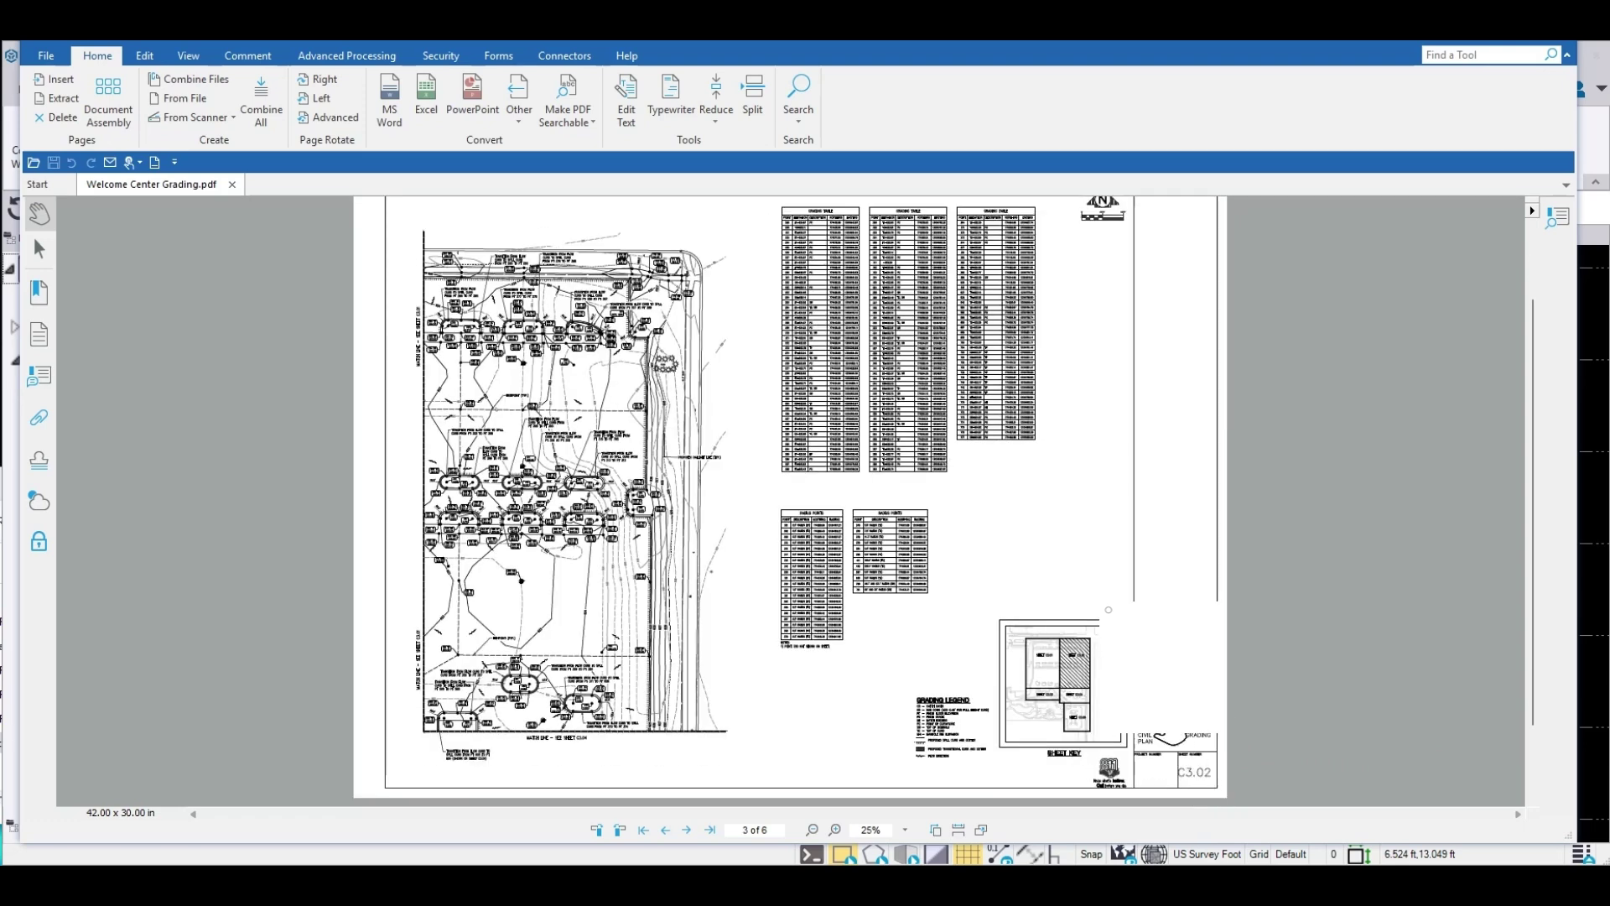
pyautogui.scroll(-3, 1090, 690)
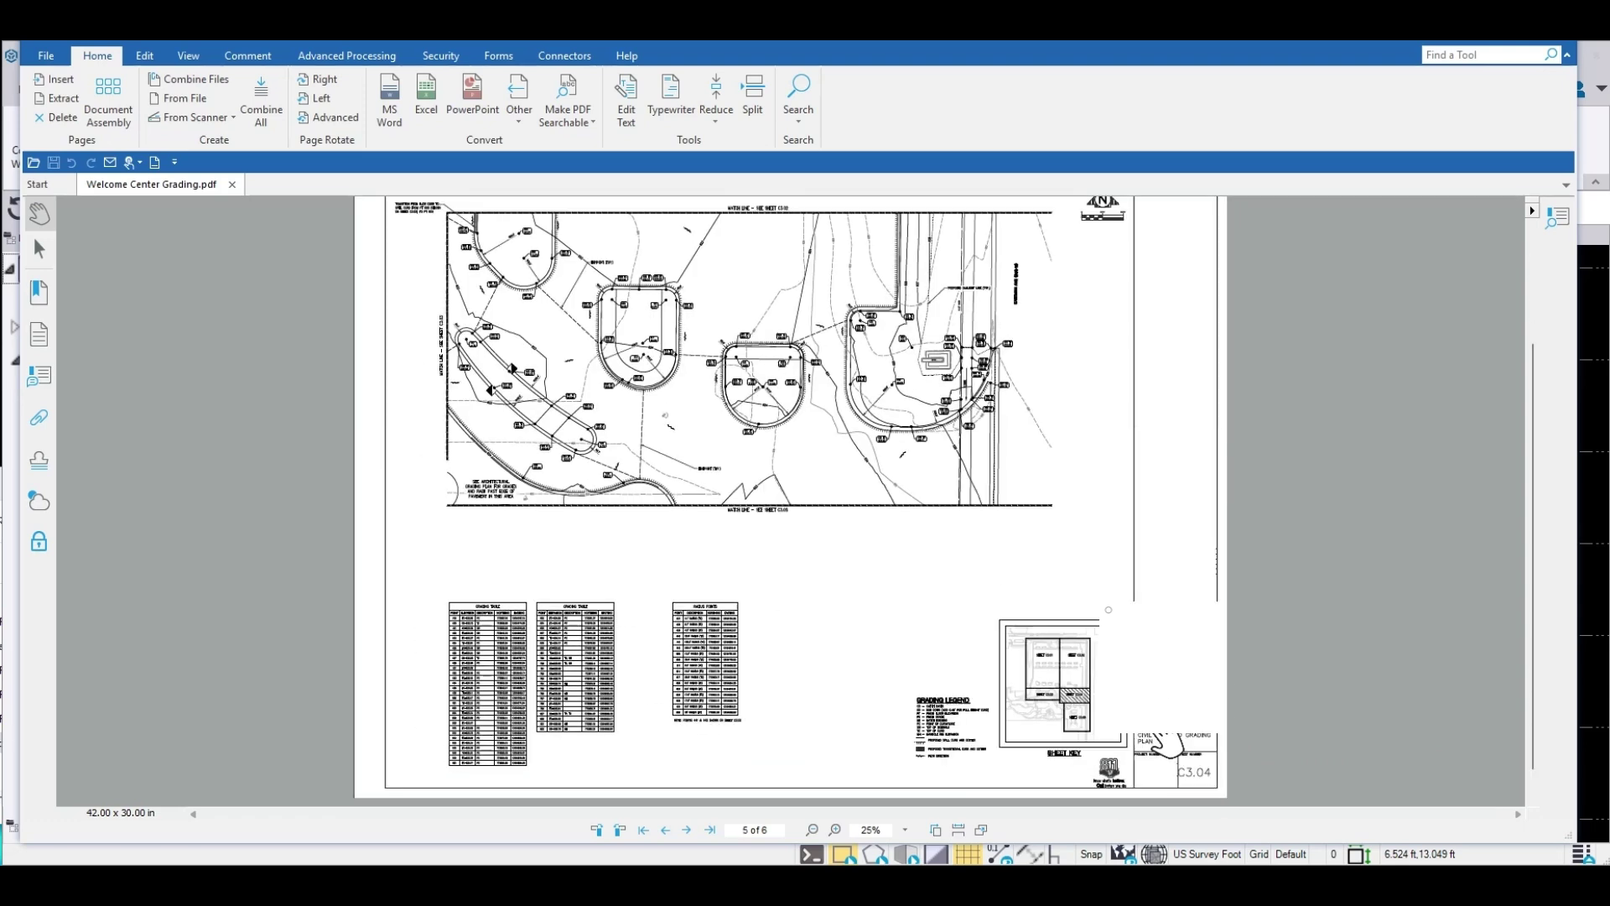
pyautogui.scroll(-3, 1166, 745)
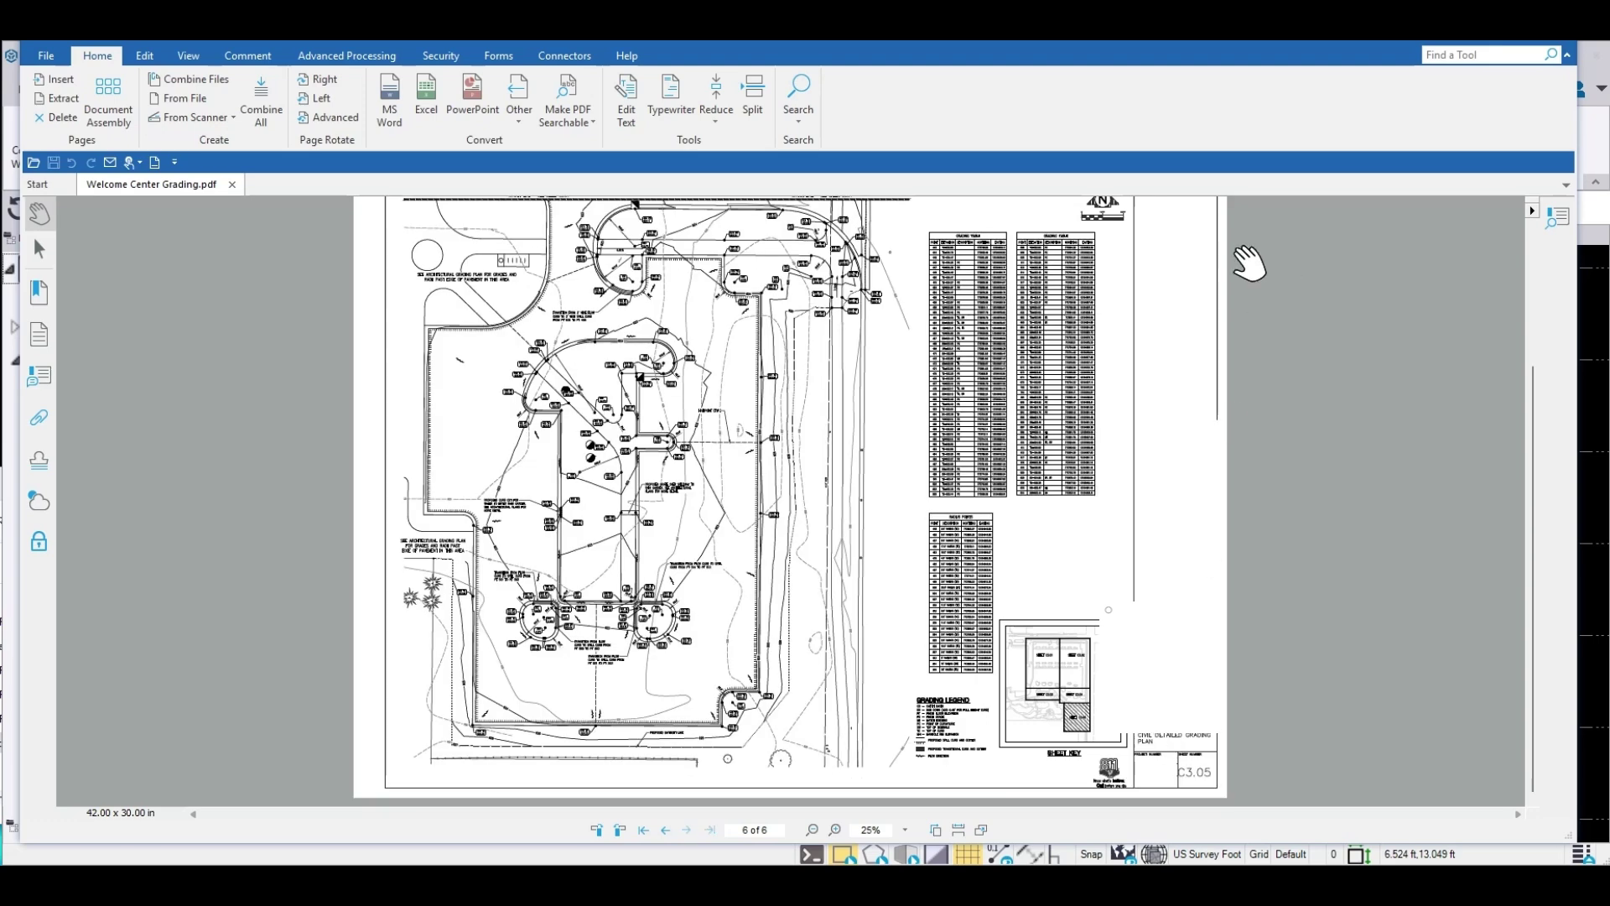
pyautogui.click(1510, 41)
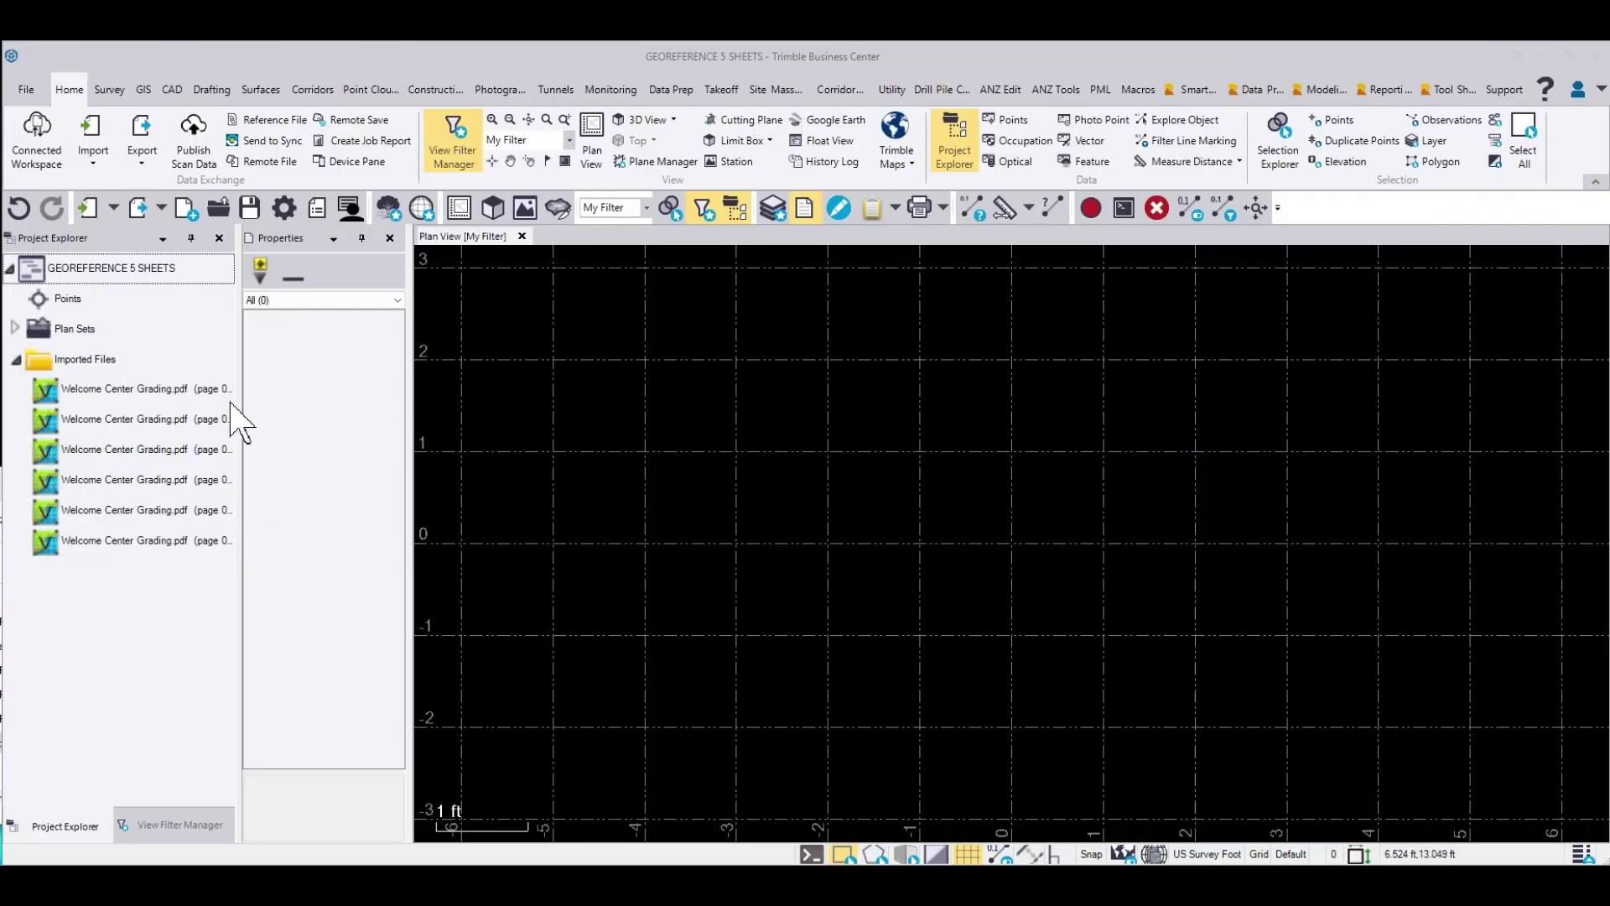
# - Widen the Project Explorer and Properties areas and rename the imported page 001 image as C300
pyautogui.moveTo(240, 370); pyautogui.dragTo(292, 370)
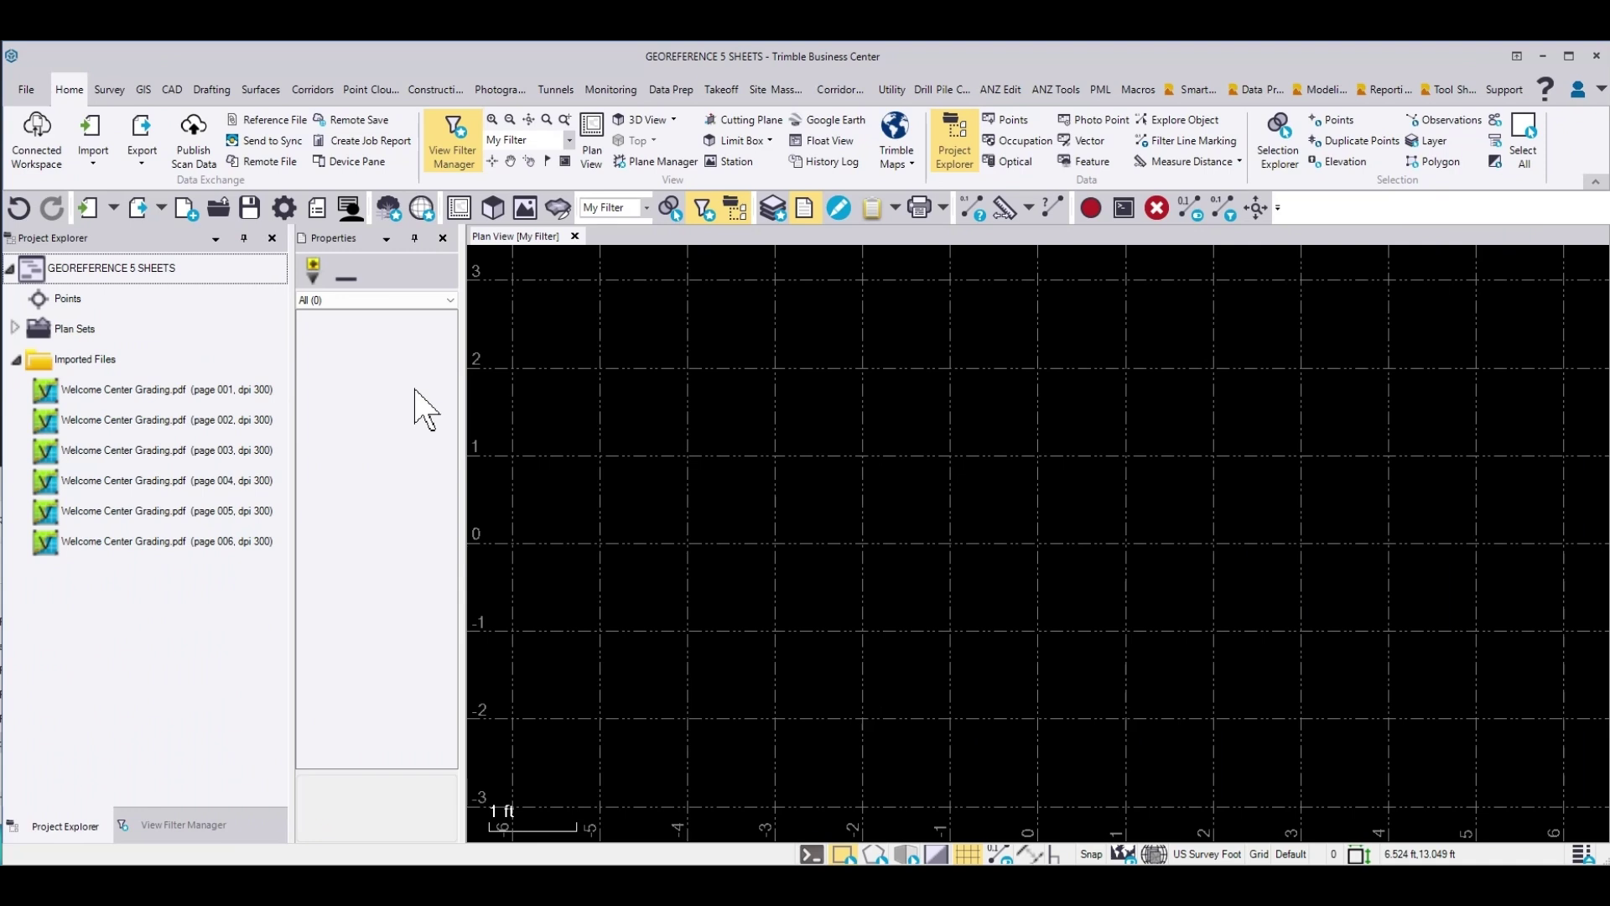
pyautogui.click(182, 391)
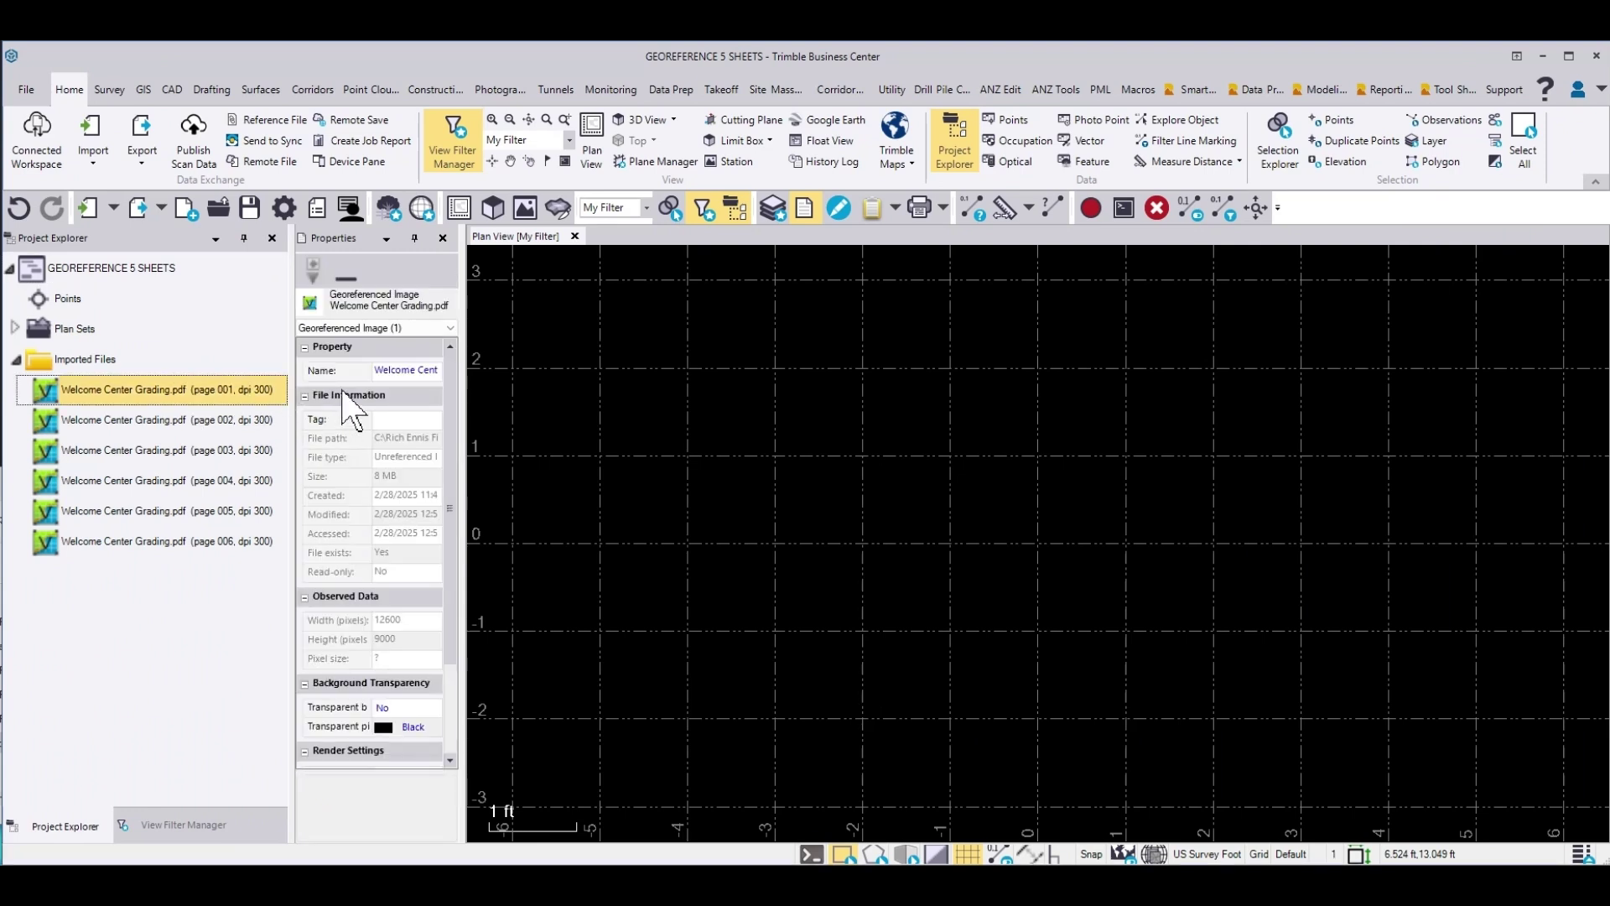
pyautogui.click(401, 369)
pyautogui.moveTo(470, 362); pyautogui.dragTo(648, 370)
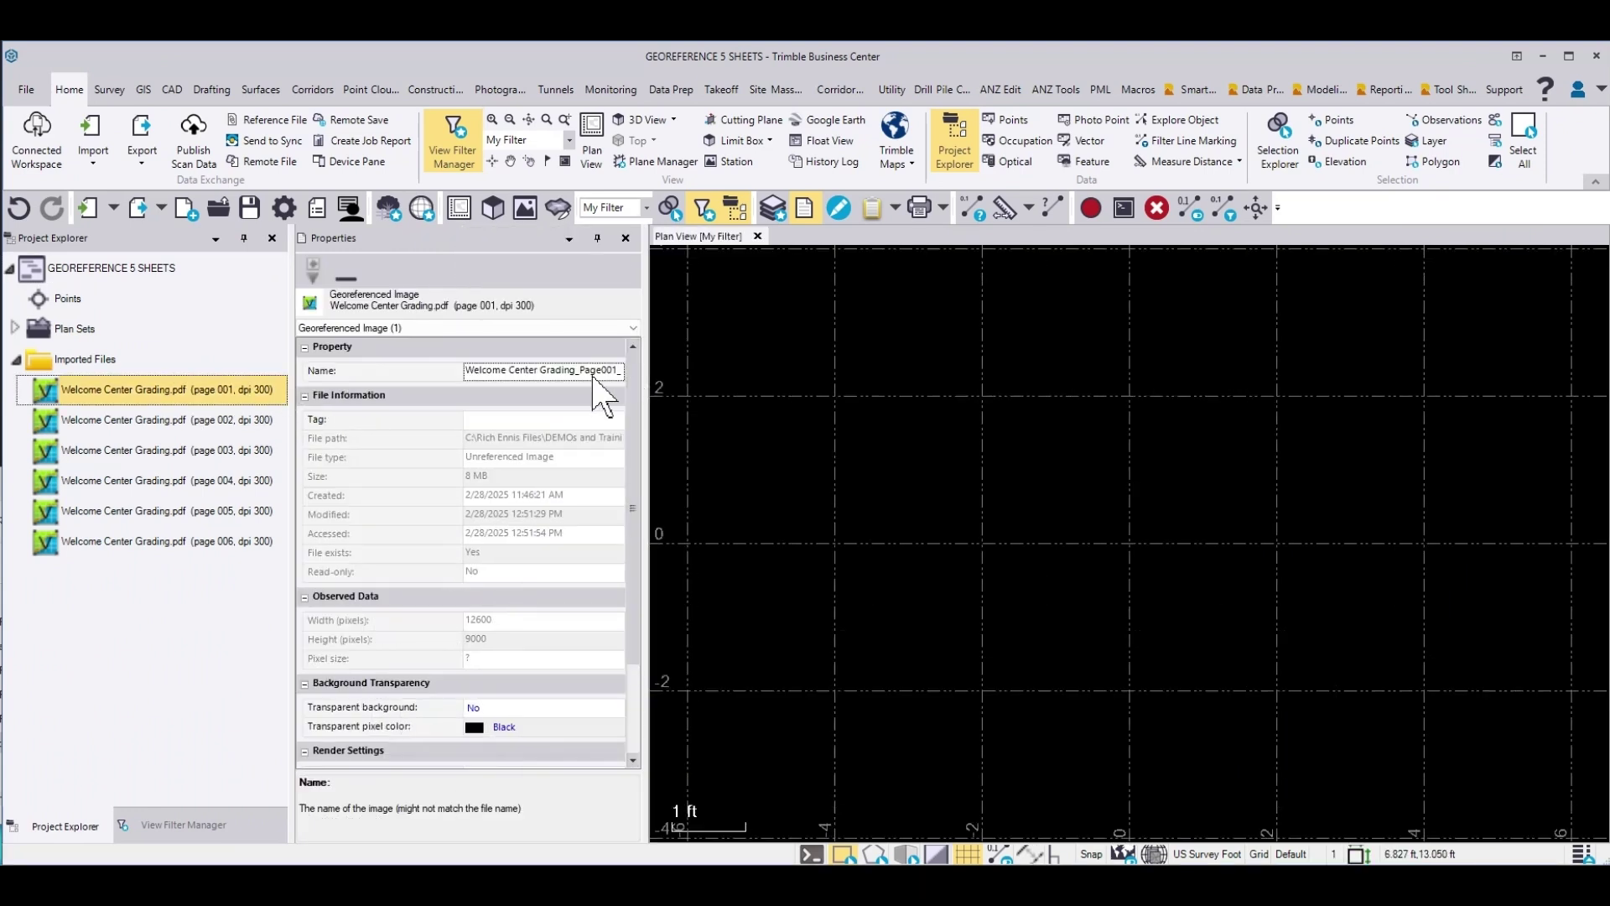
pyautogui.click(475, 370)
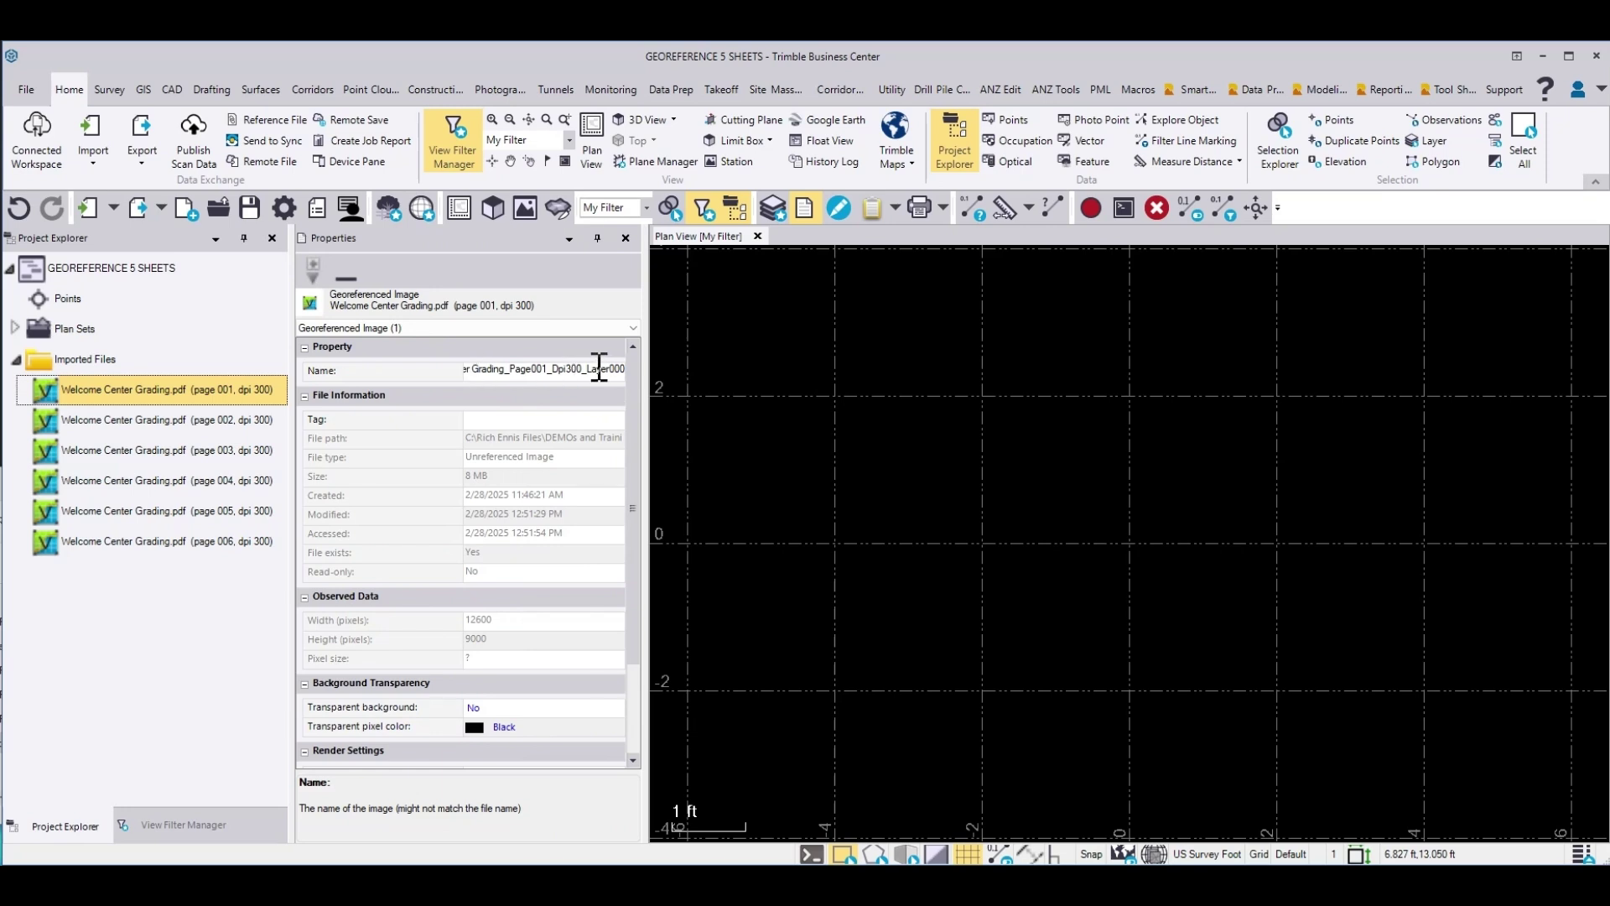
pyautogui.moveTo(625, 369); pyautogui.dragTo(341, 370)
pyautogui.write('C300')
pyautogui.click(194, 422)
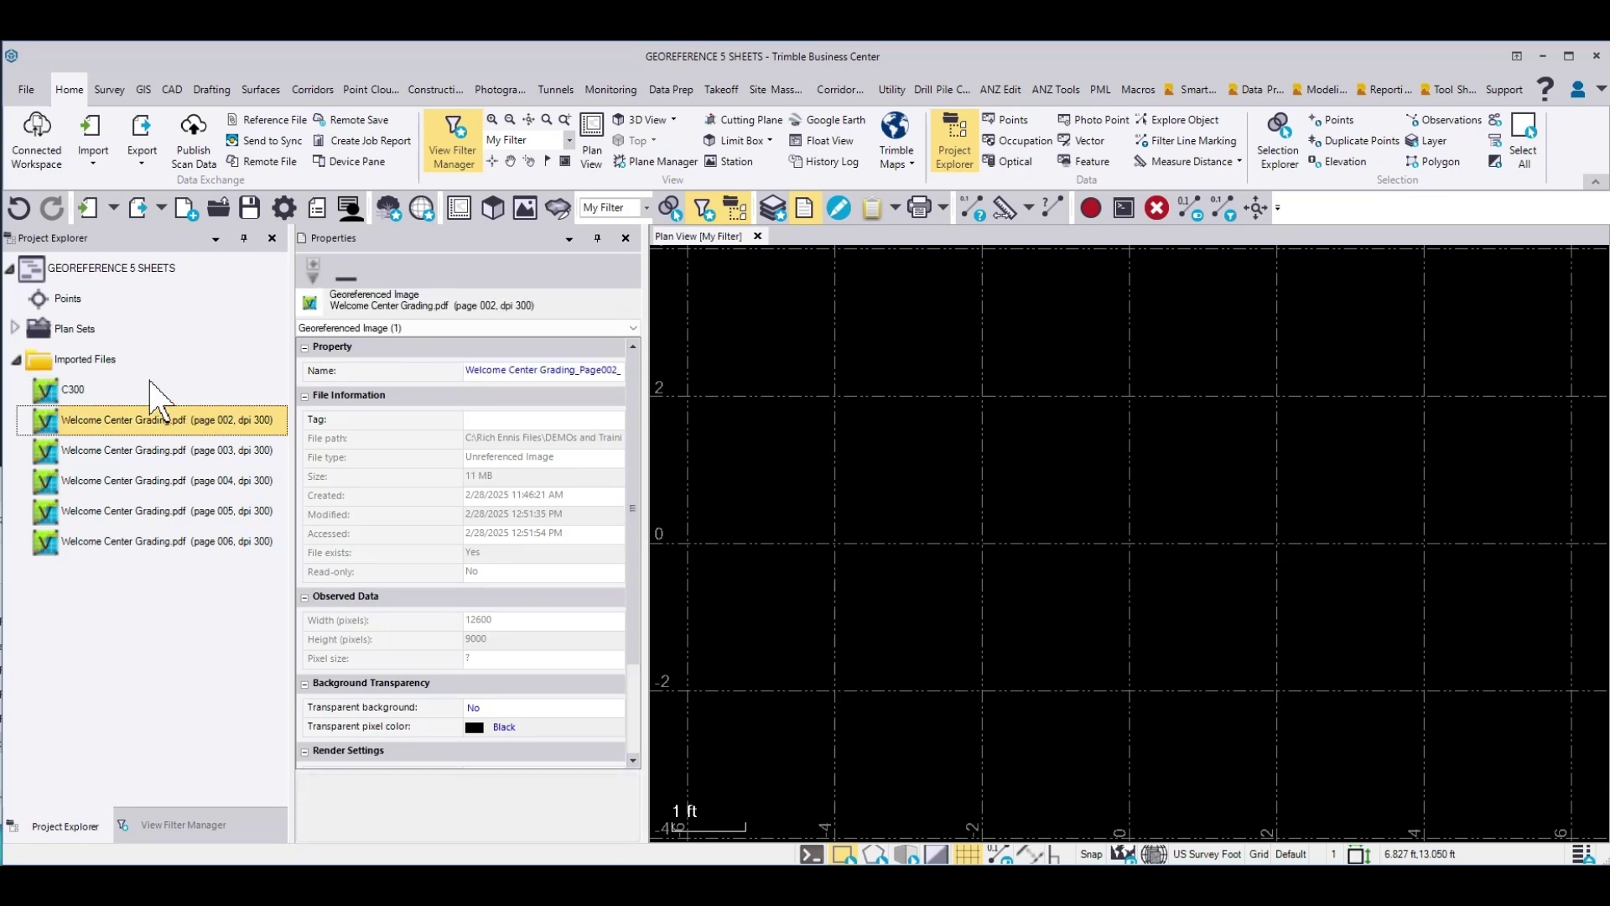
# - Check how the images are named under Georeferenced Images in the View Filter Manager, and return to the imported files
pyautogui.click(183, 827)
pyautogui.click(11, 461)
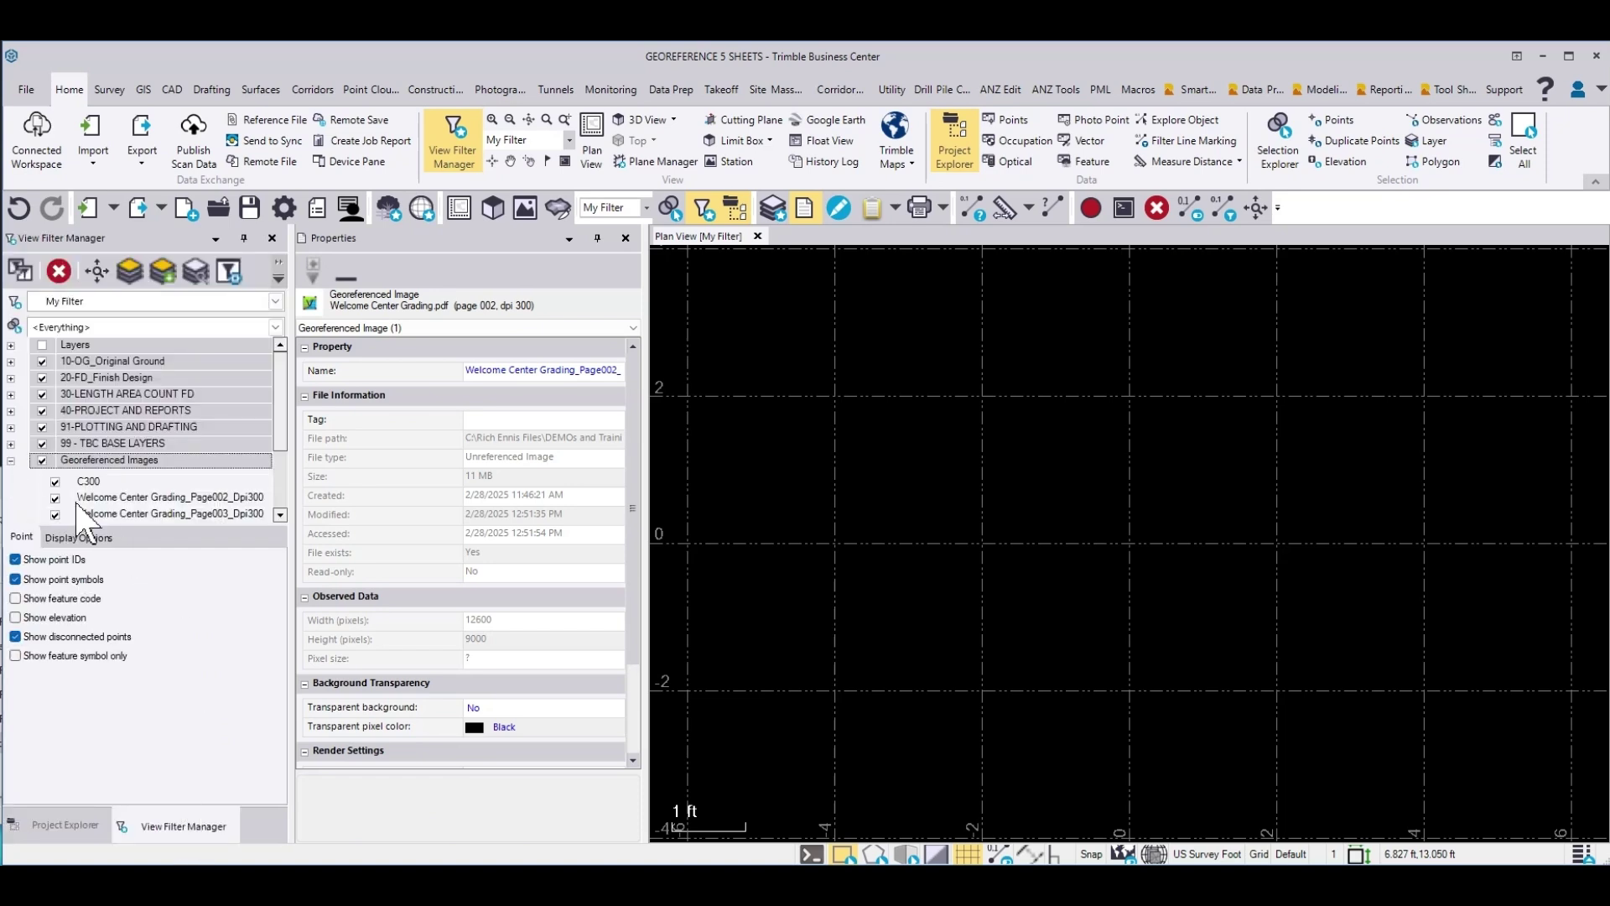
pyautogui.click(83, 825)
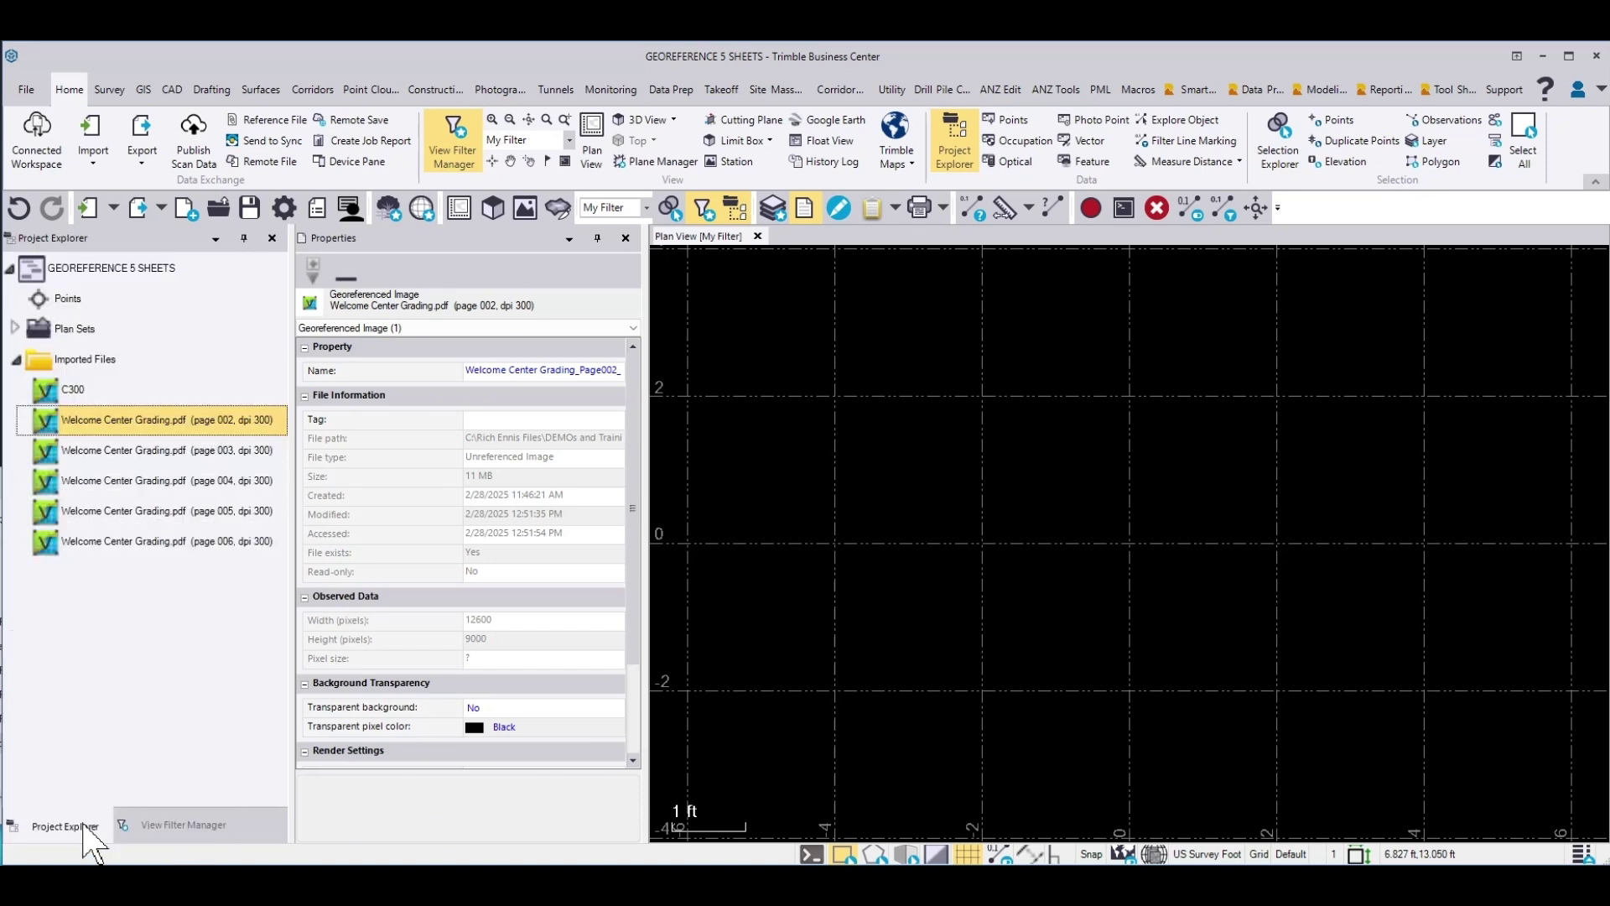
# - Rename the imported page 002 image as C301
pyautogui.click(476, 370)
pyautogui.moveTo(467, 370); pyautogui.dragTo(681, 378)
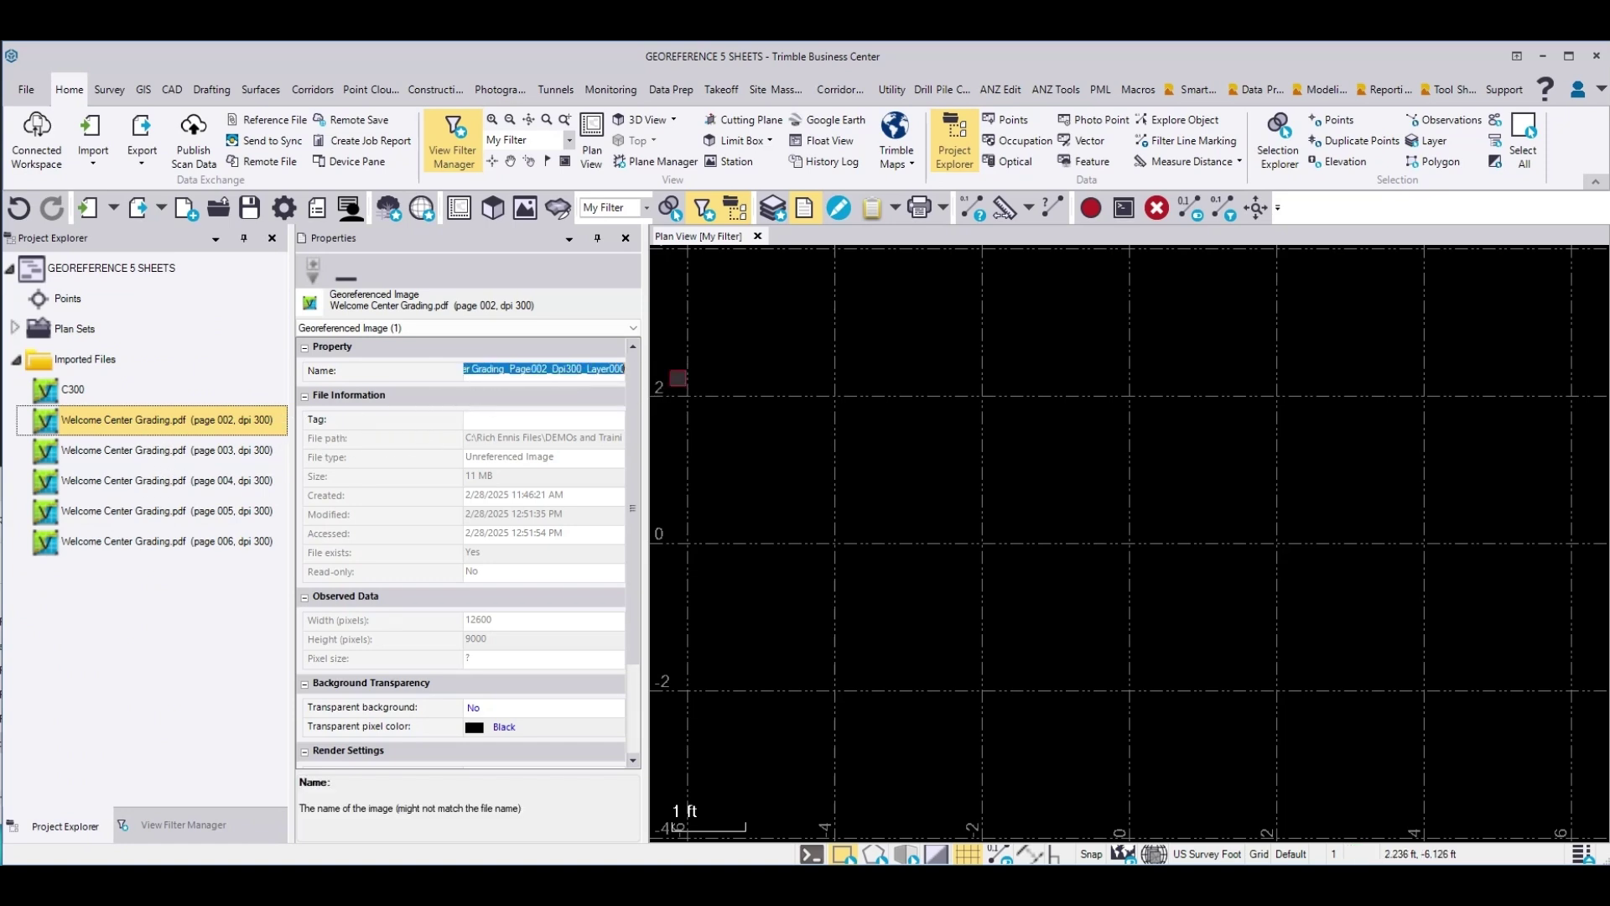
pyautogui.write('C')
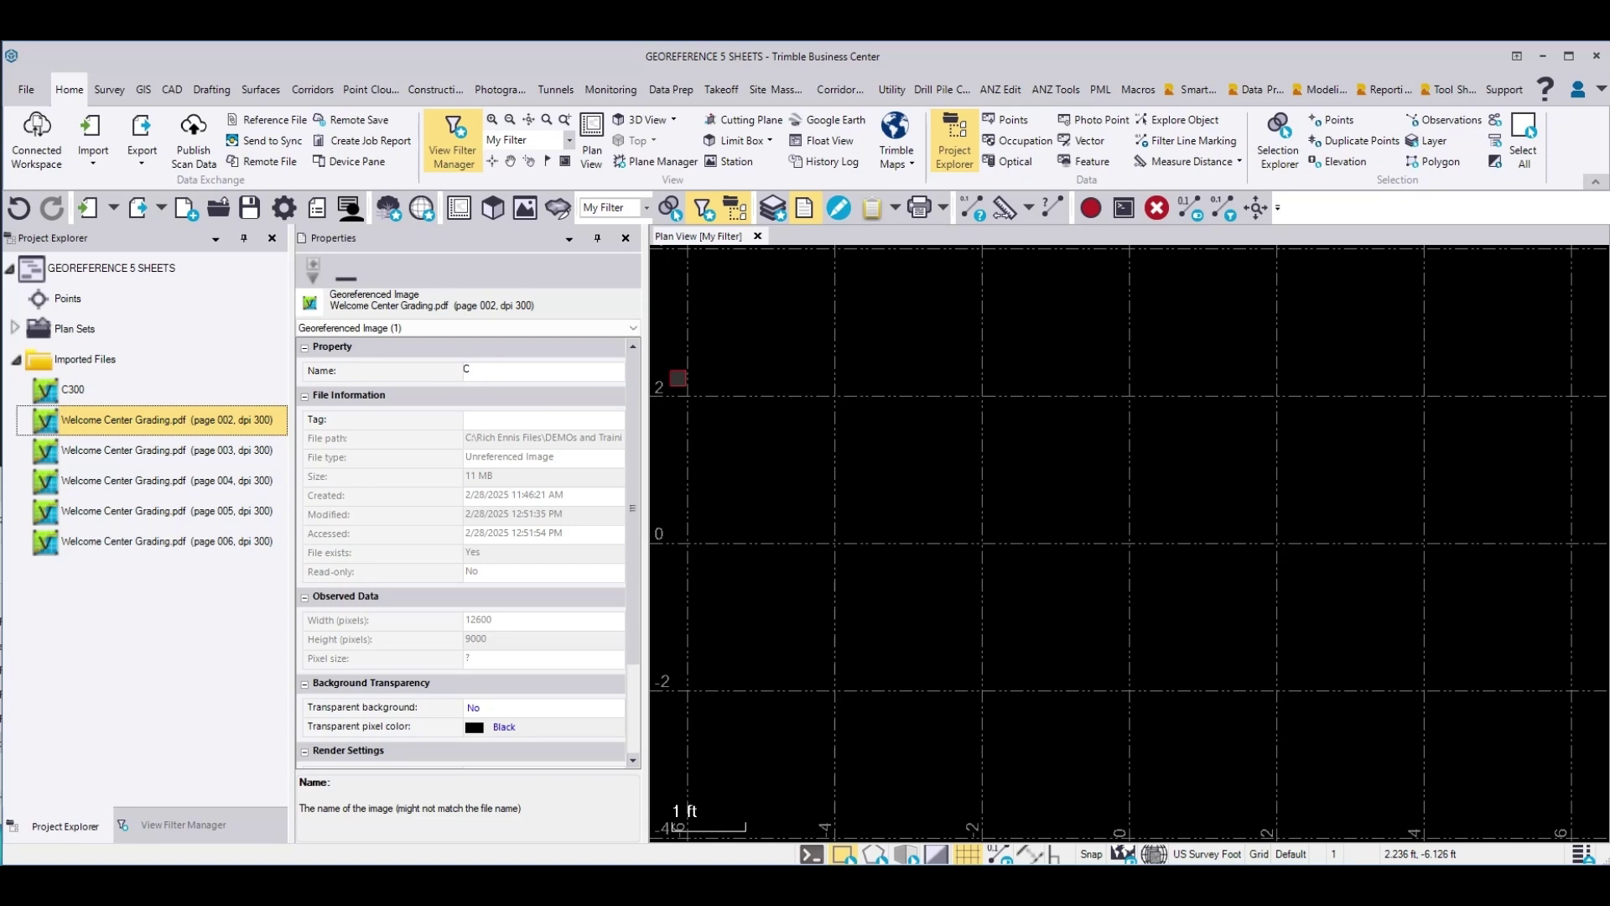
pyautogui.write('301')
# - Rename the imported page 003 image as C302
pyautogui.click(217, 457)
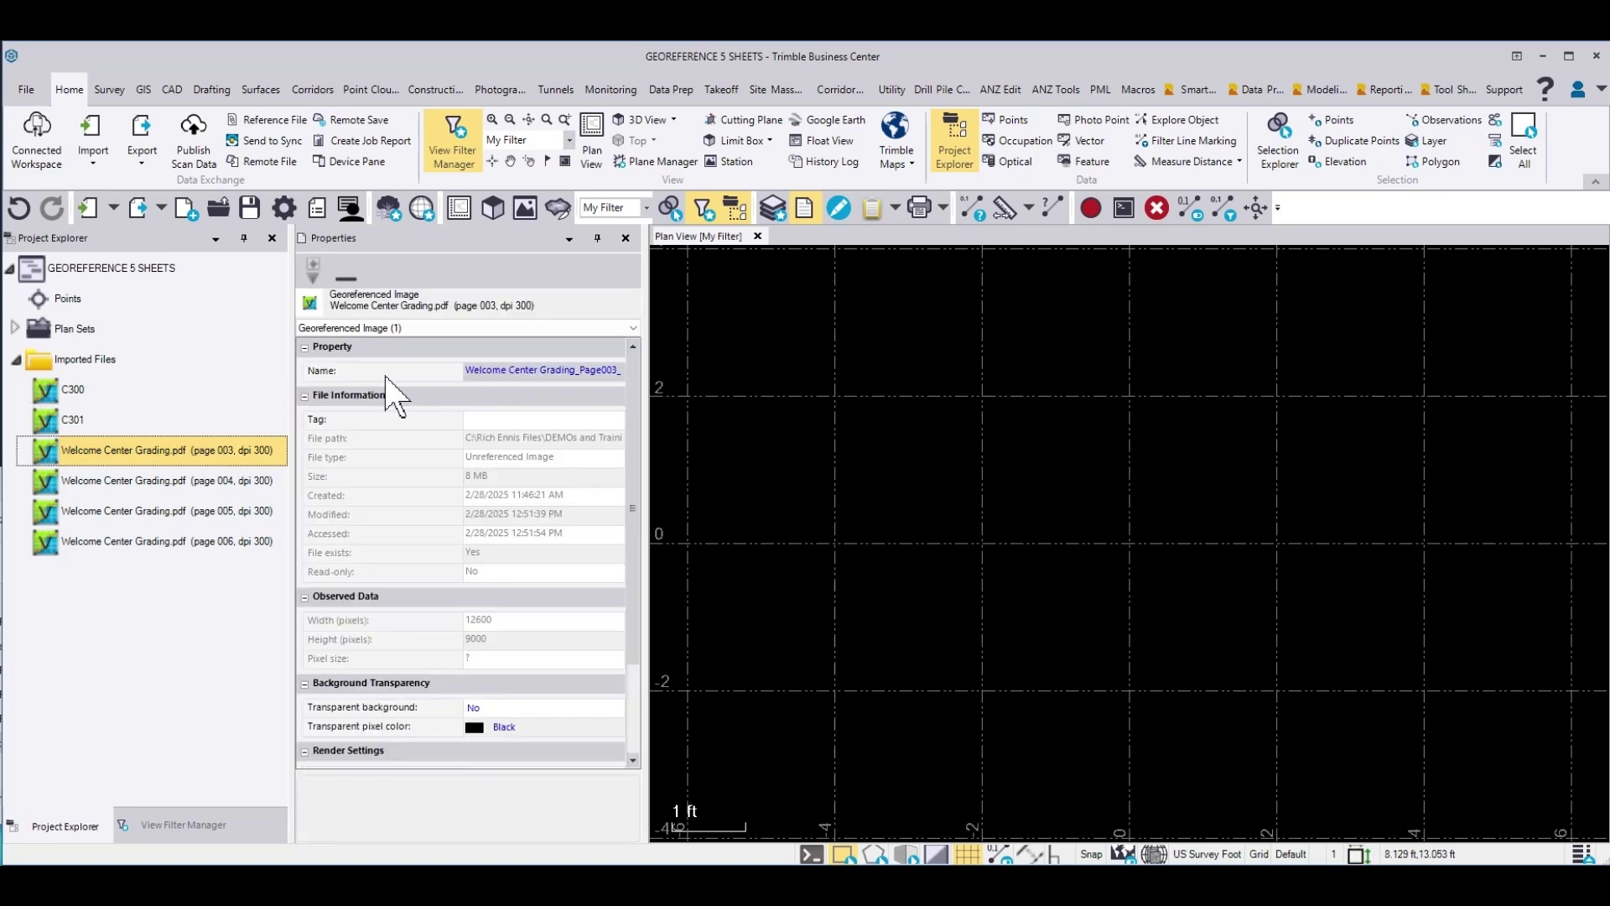
pyautogui.click(468, 370)
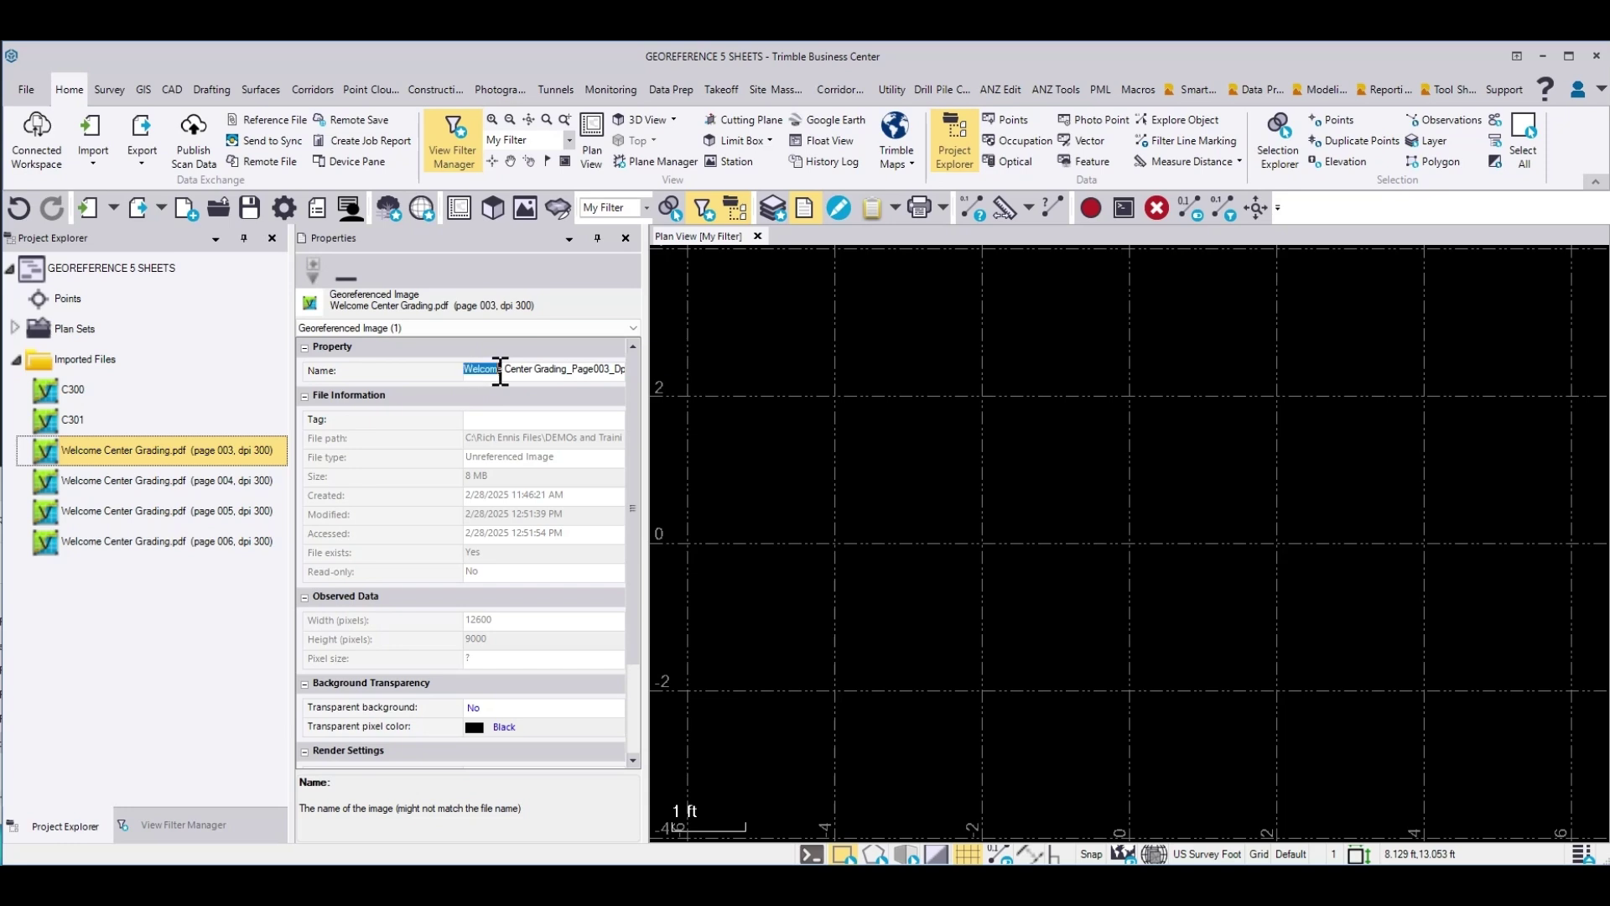
pyautogui.moveTo(469, 370); pyautogui.dragTo(711, 376)
pyautogui.write('C302')
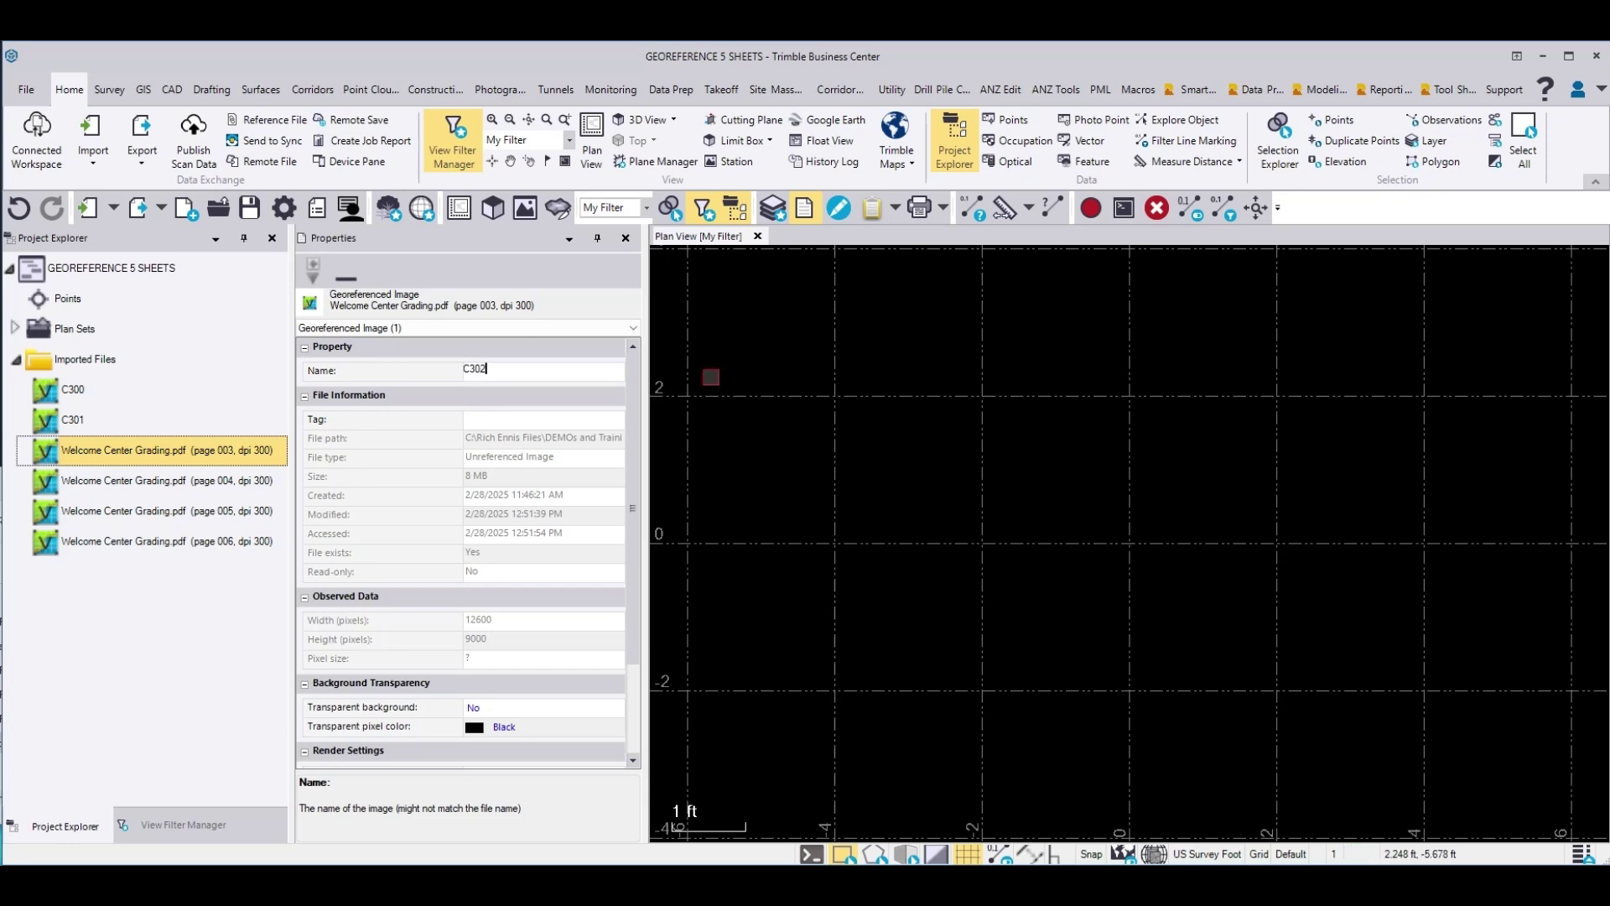
# - Rename the imported page 004 image as C303
pyautogui.click(194, 481)
pyautogui.click(467, 371)
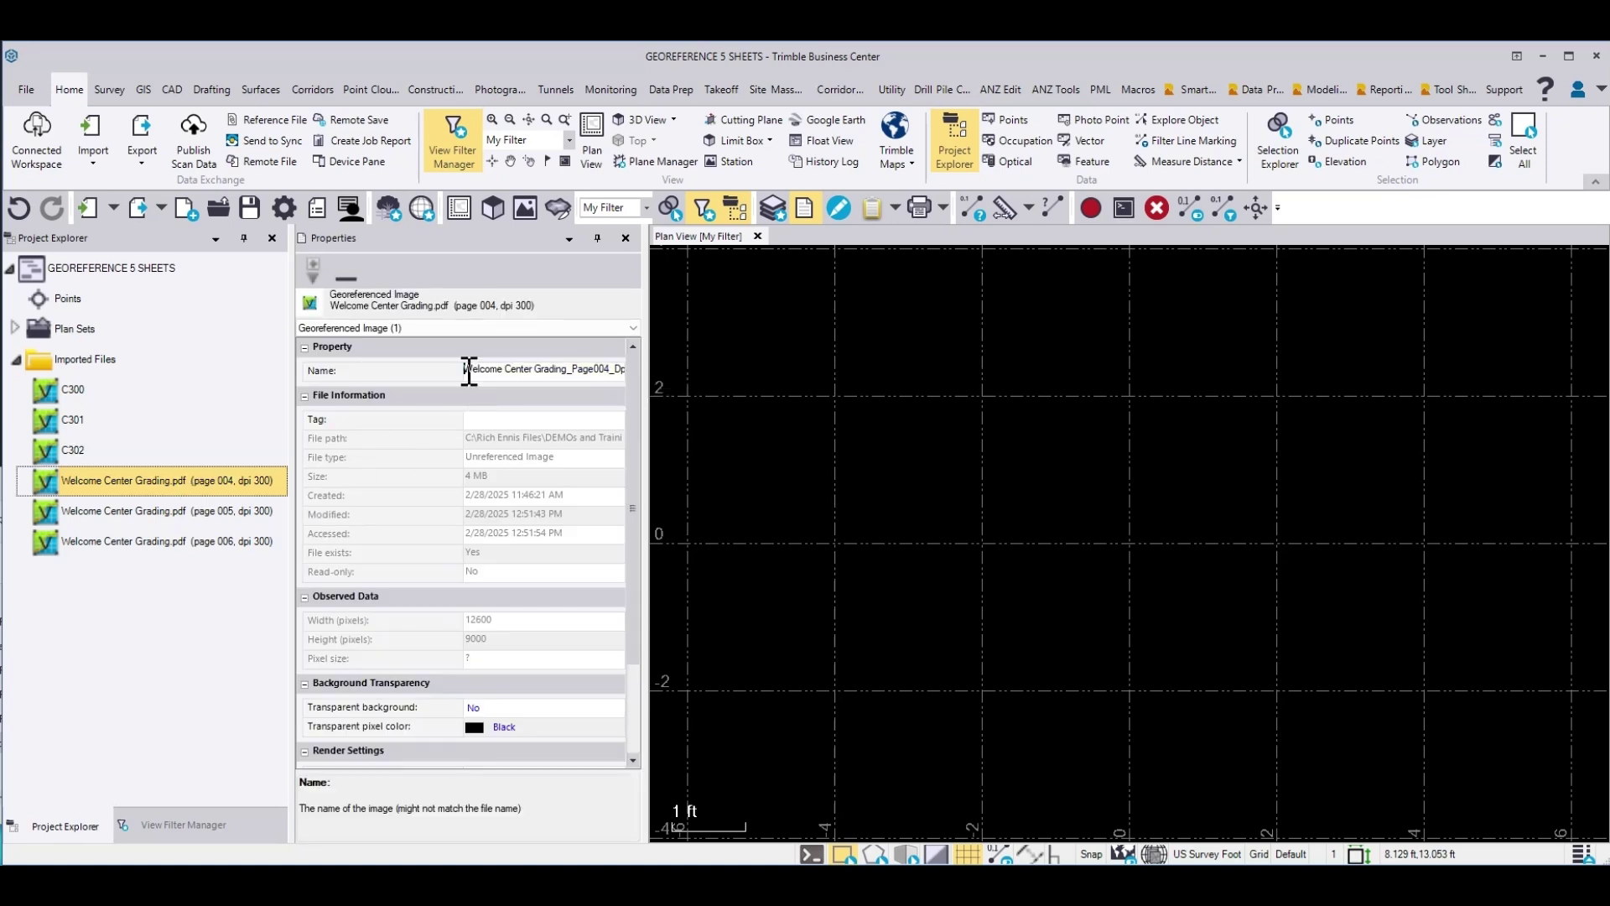
pyautogui.moveTo(467, 371); pyautogui.dragTo(670, 375)
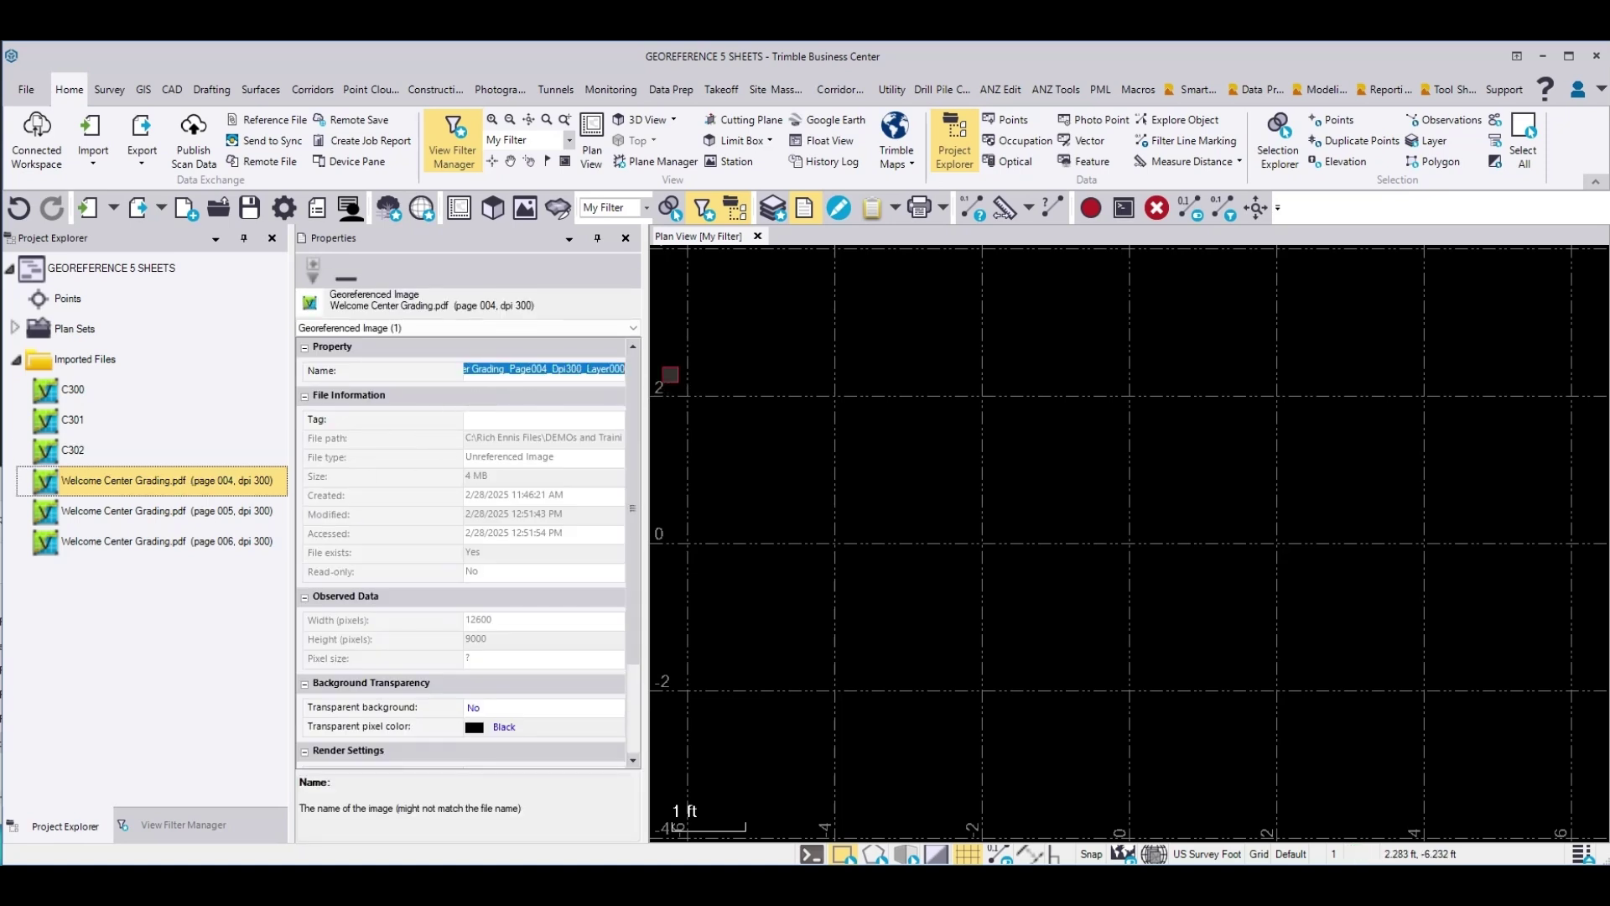
pyautogui.write('C303')
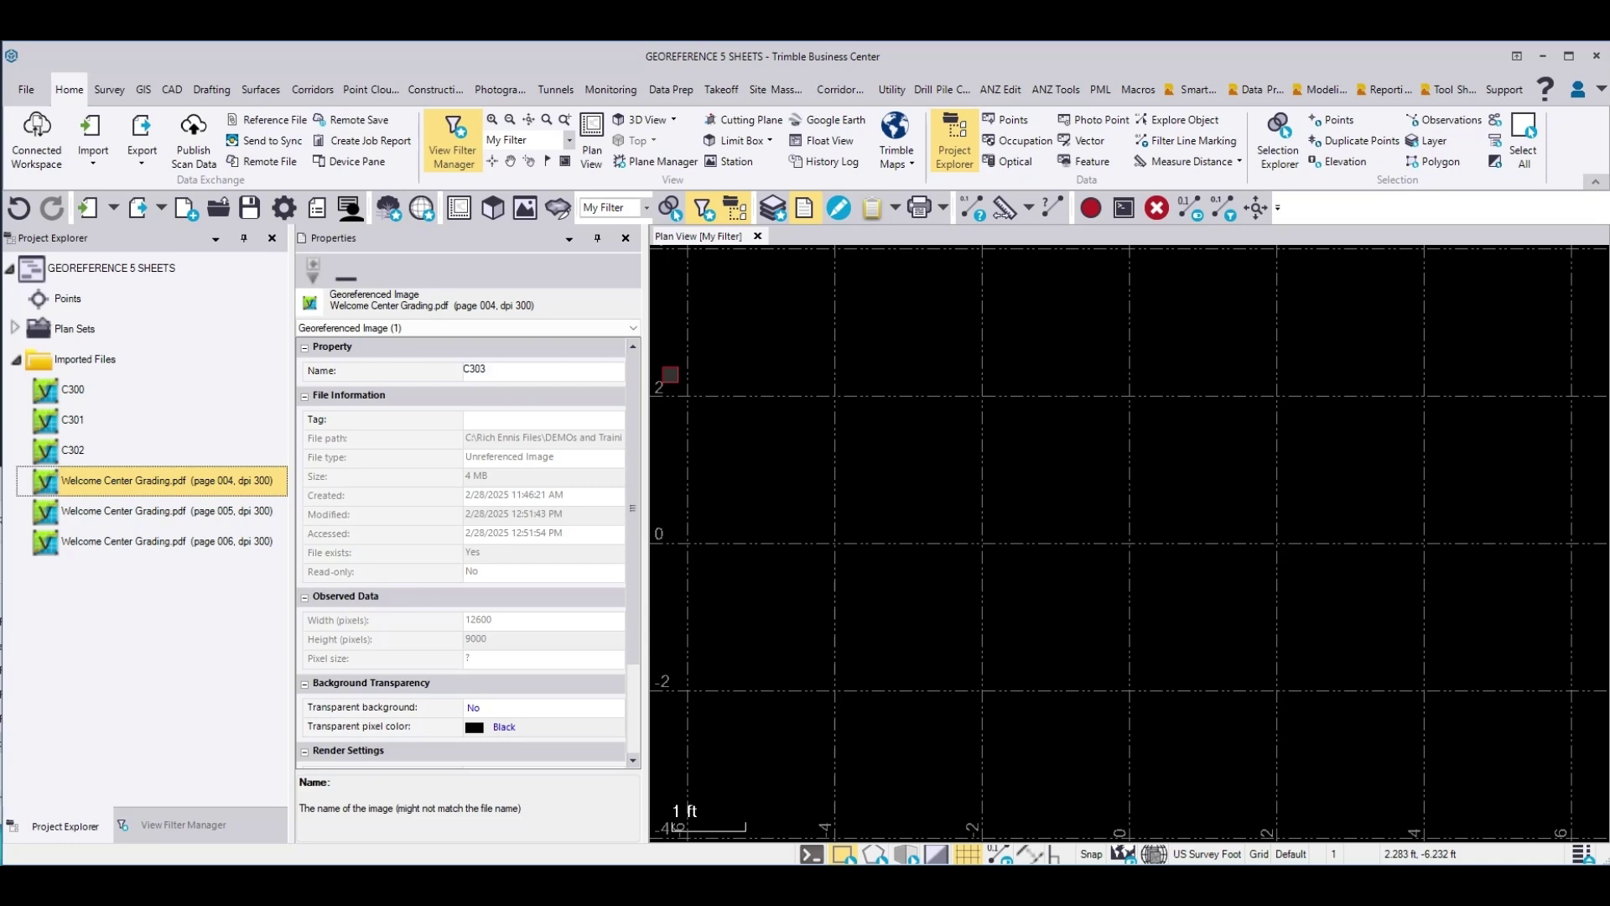
# - Rename the imported page 005 image as C304
pyautogui.click(158, 511)
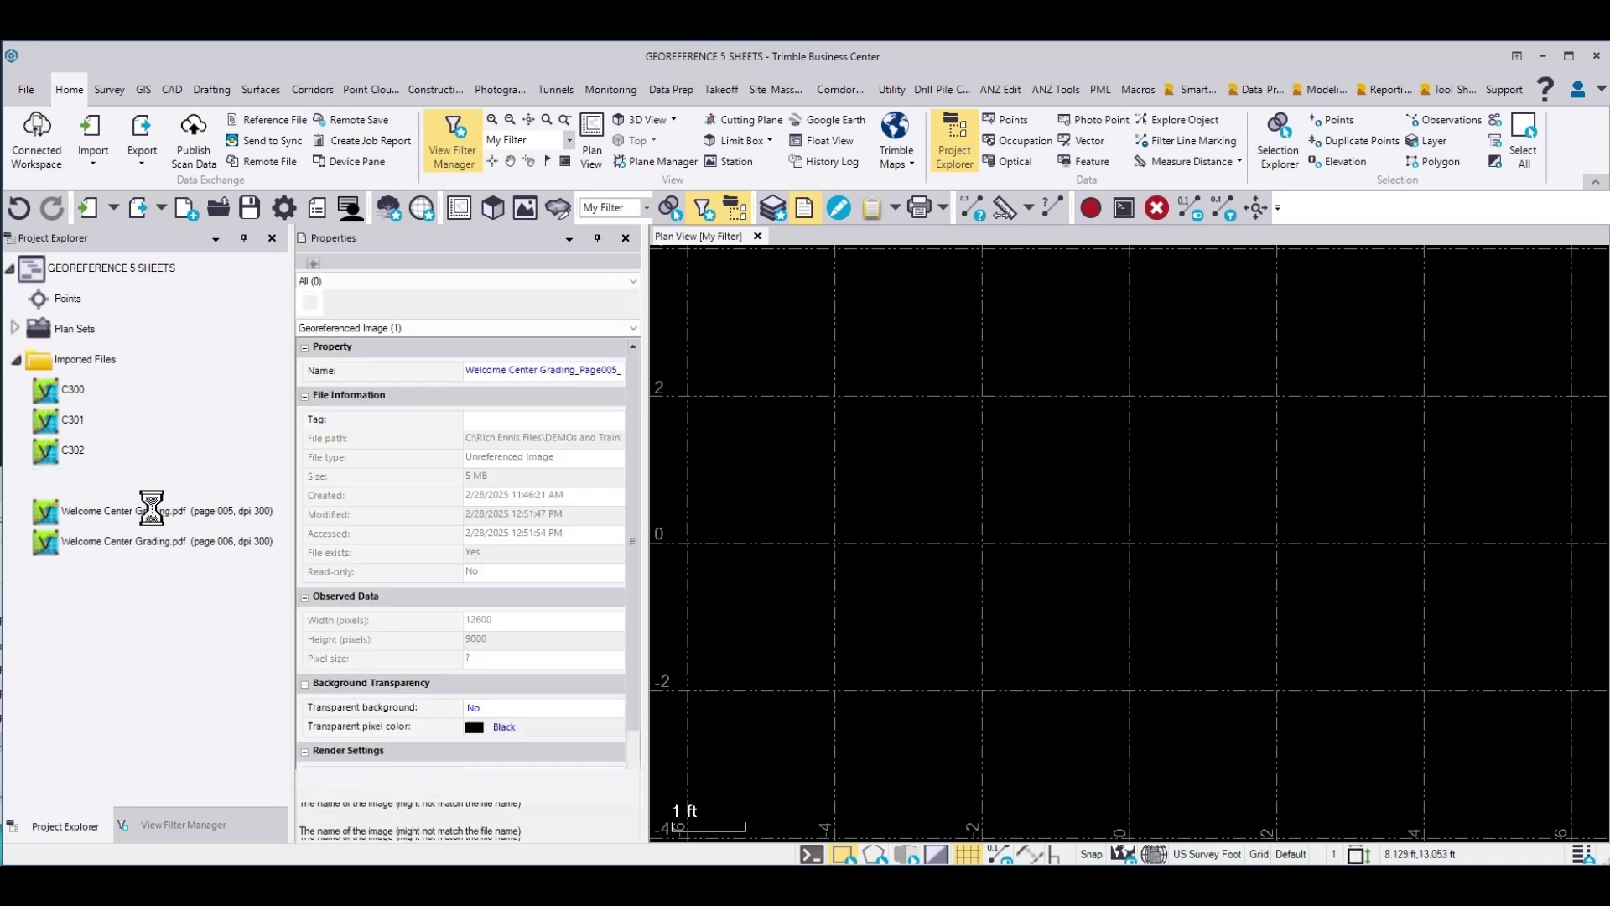
pyautogui.click(468, 372)
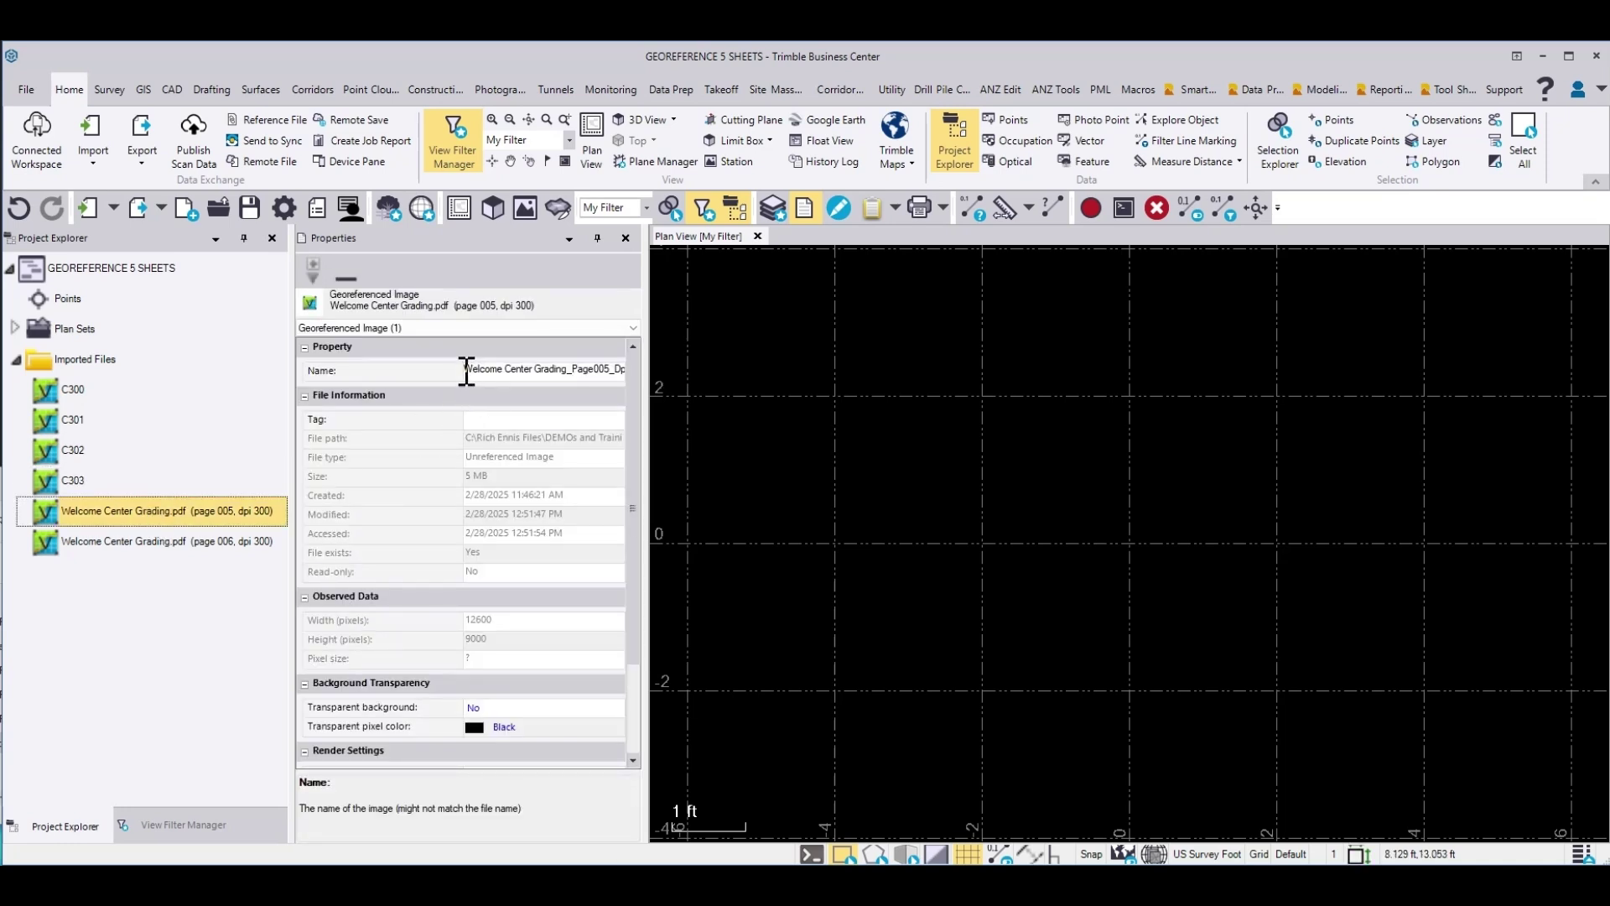
pyautogui.moveTo(468, 371); pyautogui.dragTo(690, 379)
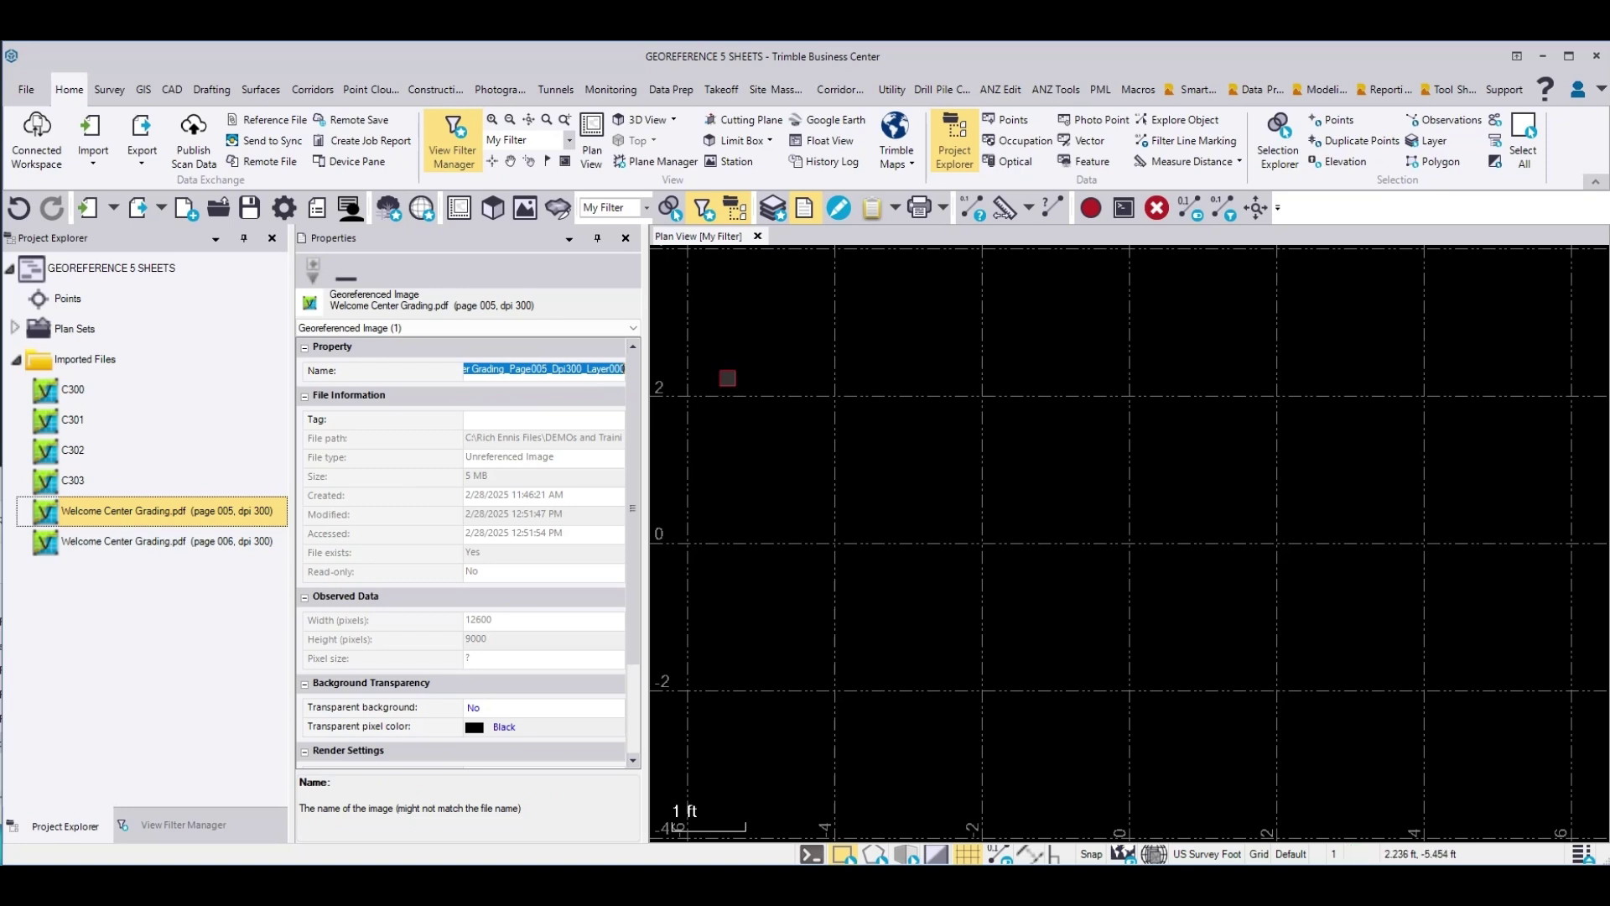
pyautogui.write('C')
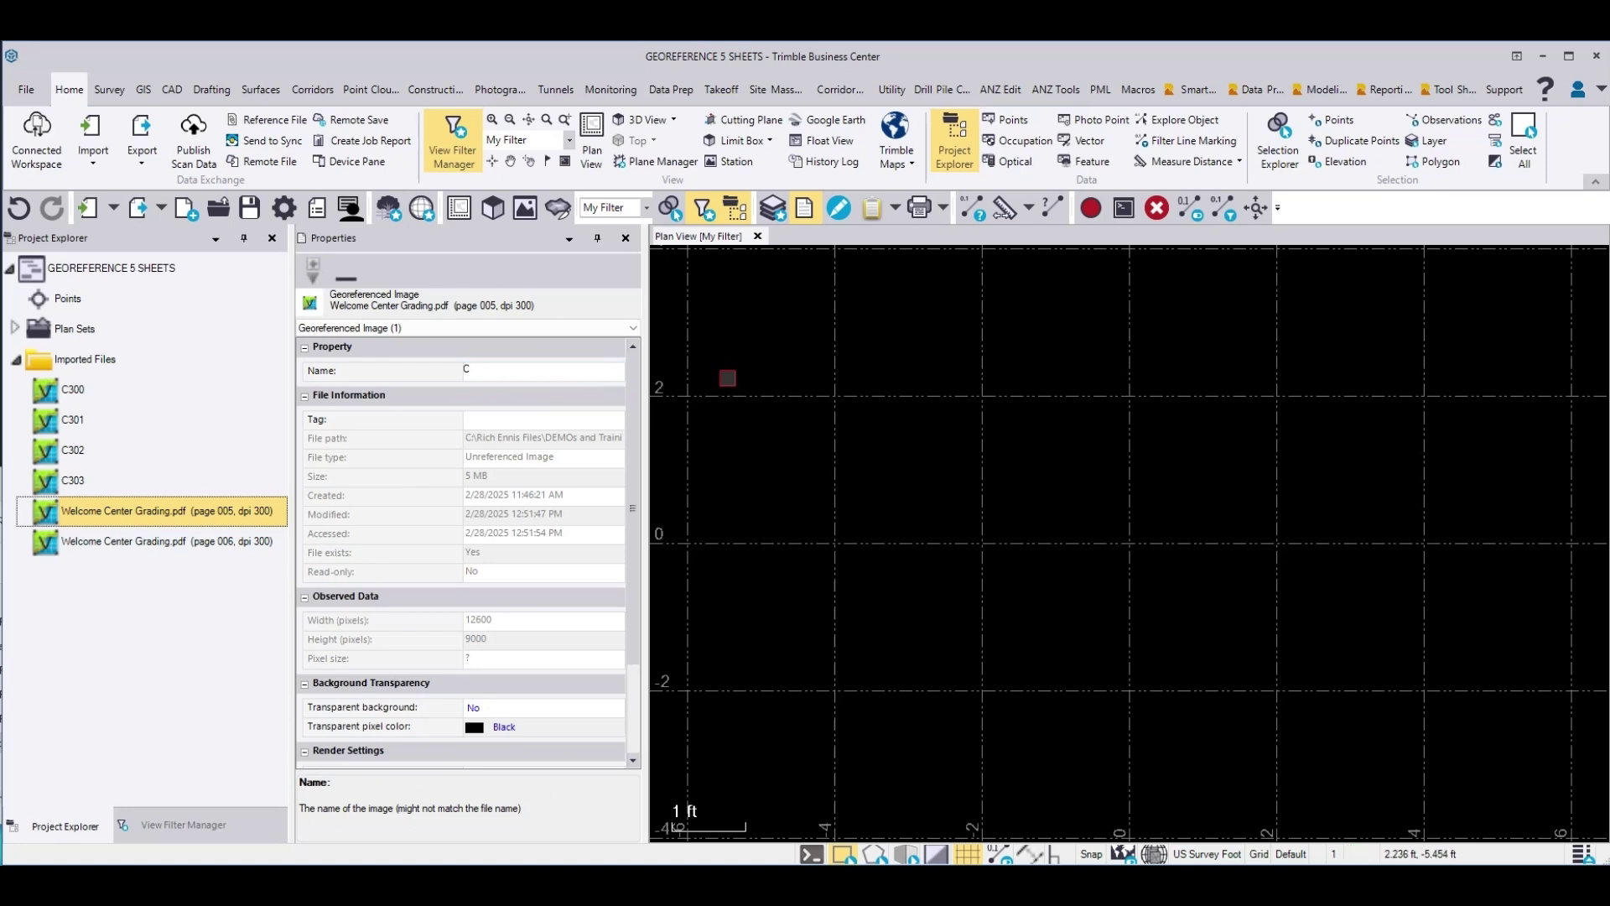
pyautogui.write('304')
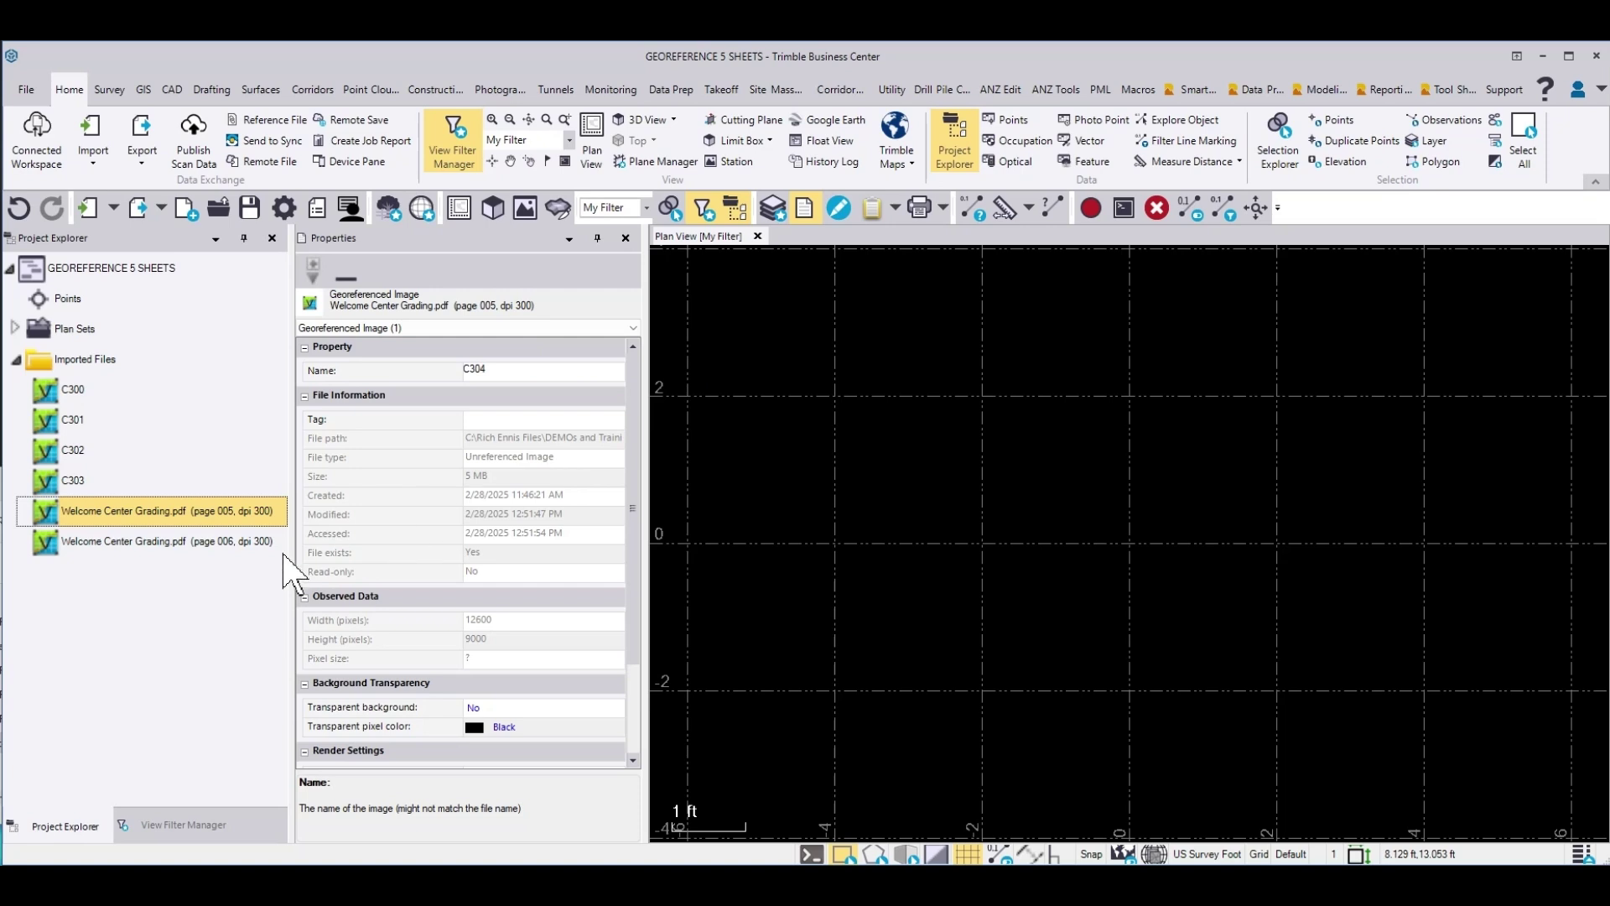
# - Rename the imported page 006 image as C305, and narrow the Project Explorer and Properties areas
pyautogui.click(229, 542)
pyautogui.click(474, 370)
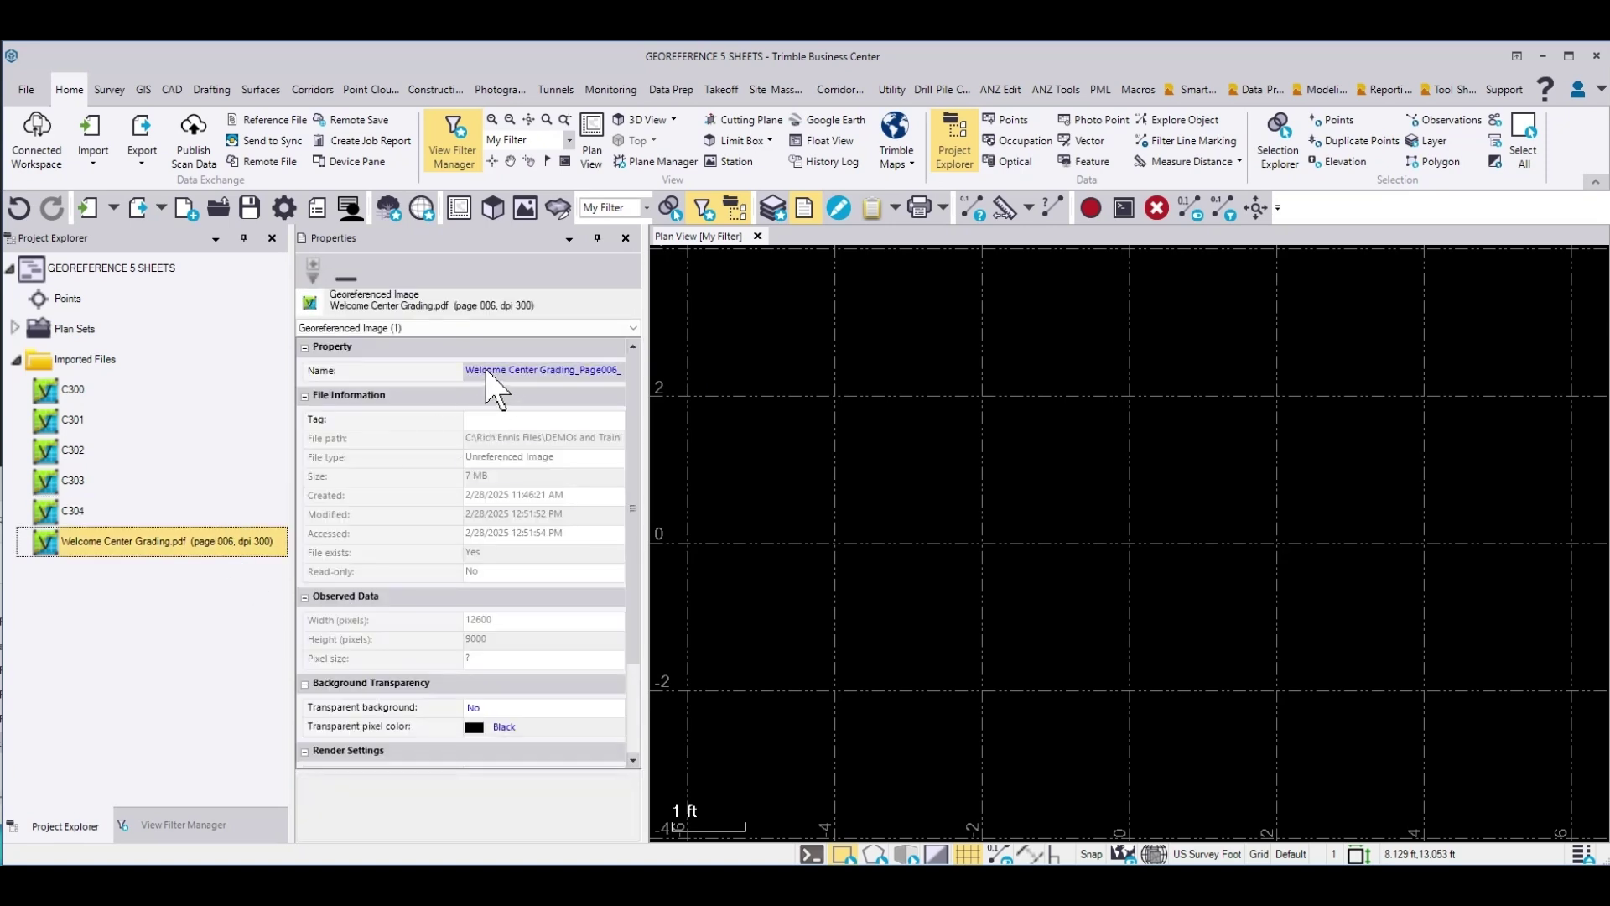
pyautogui.moveTo(519, 373); pyautogui.dragTo(726, 379)
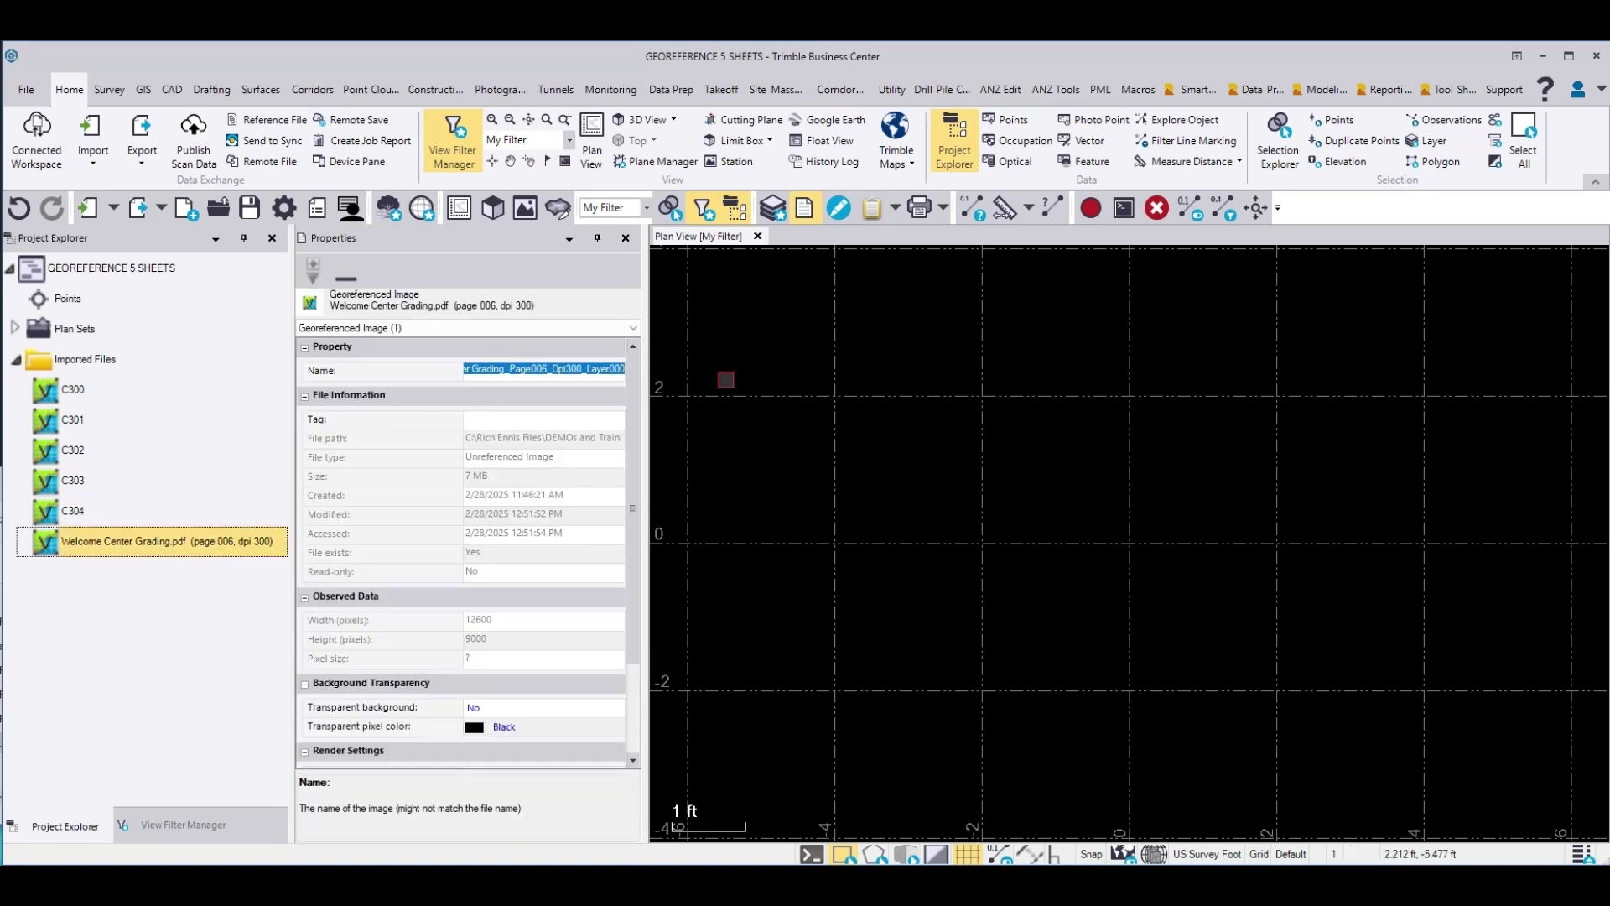
pyautogui.write('C305')
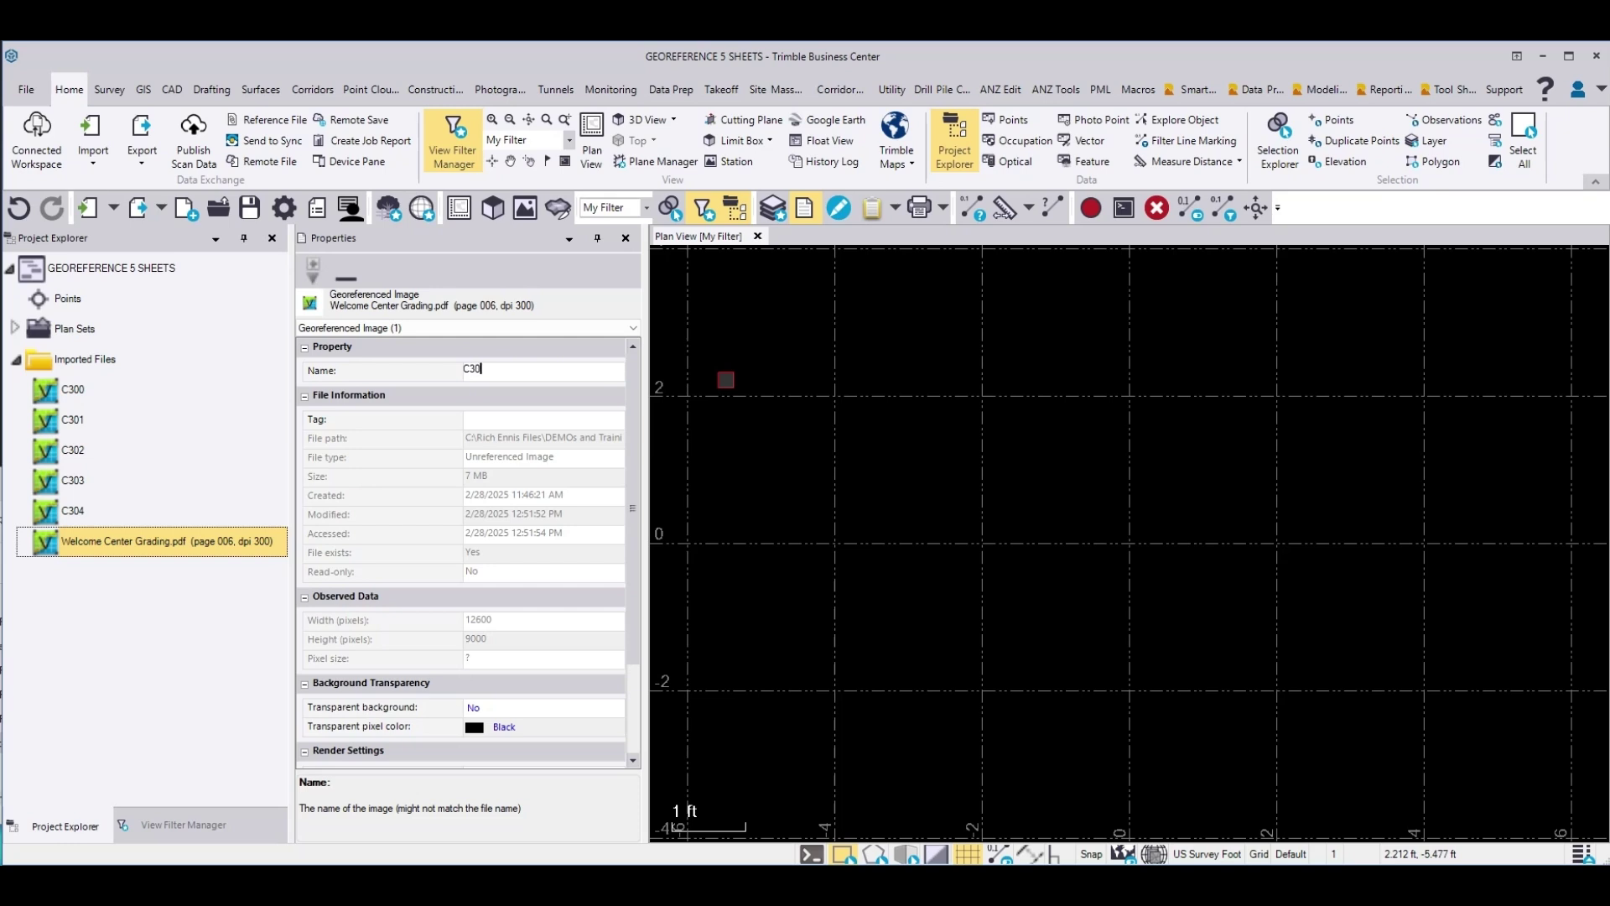
pyautogui.click(84, 511)
pyautogui.moveTo(291, 346); pyautogui.dragTo(232, 348)
pyautogui.moveTo(585, 312); pyautogui.dragTo(463, 311)
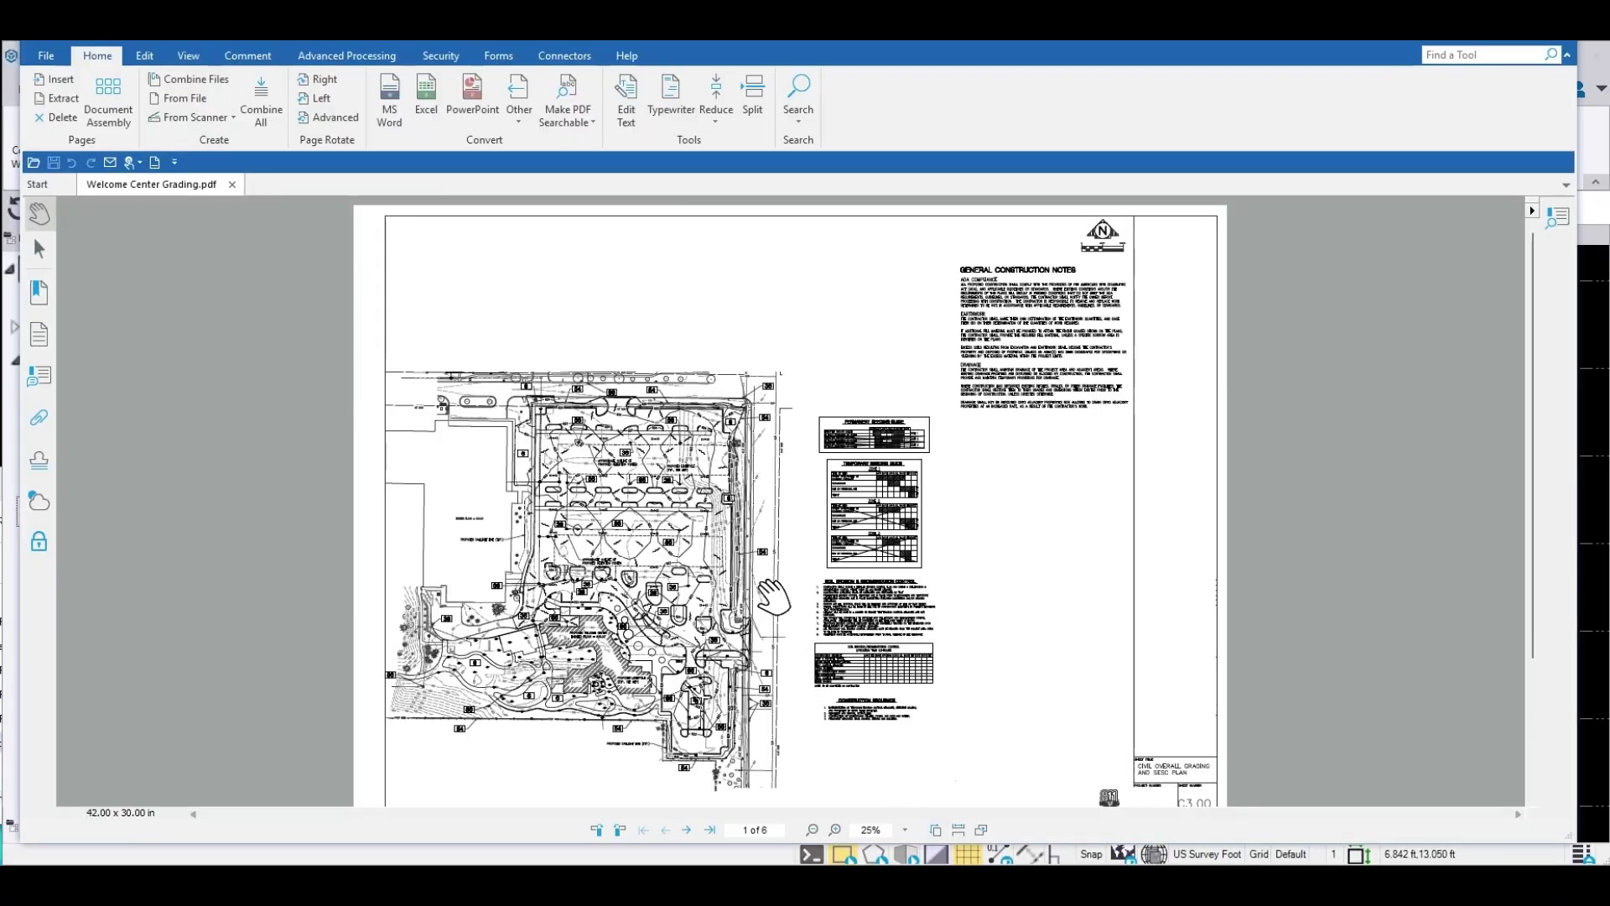
# - Look through the first two sheets of Welcome Center Grading.pdf in the PDF viewer, and return to Trimble Business Center
pyautogui.scroll(-3, 768, 593)
pyautogui.scroll(3, 767, 593)
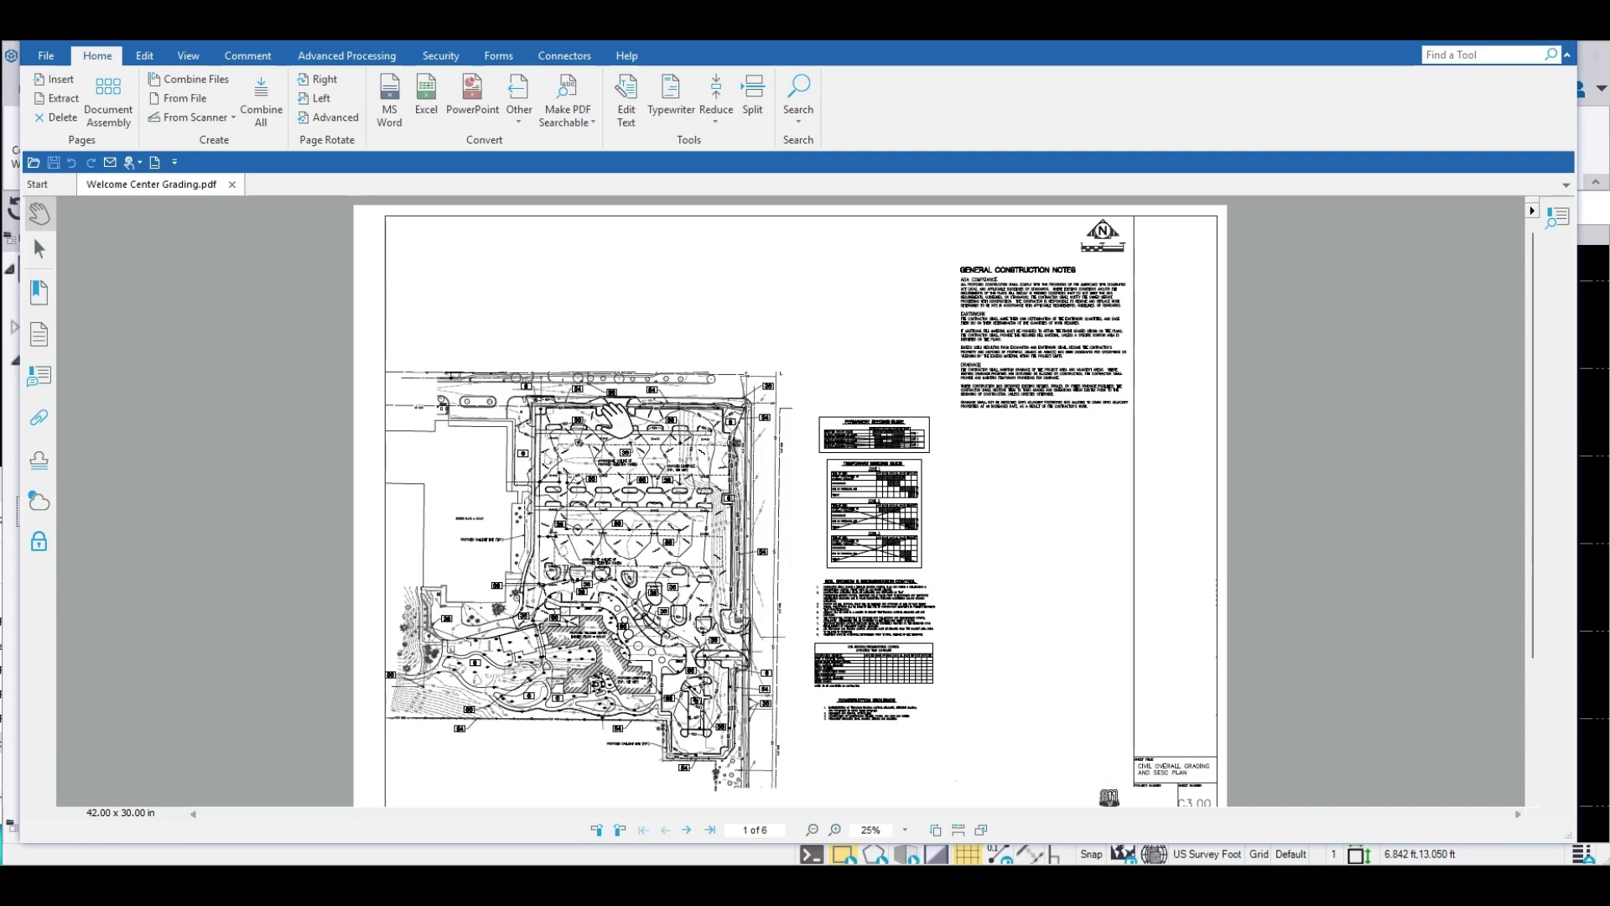
pyautogui.scroll(-3, 650, 526)
pyautogui.scroll(-1, 650, 526)
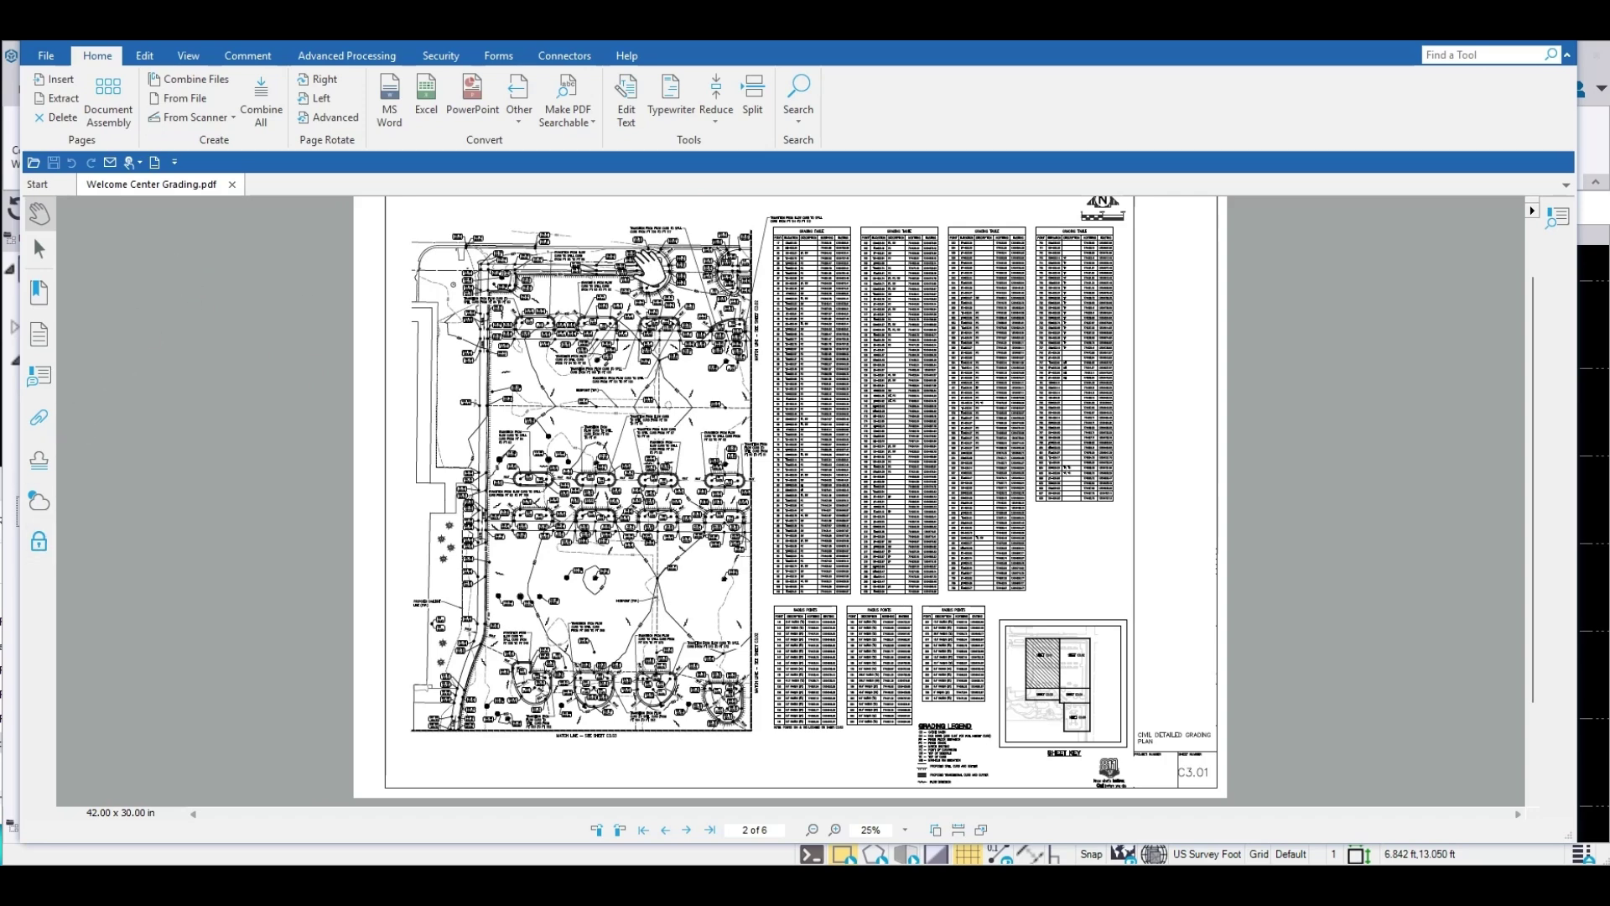
pyautogui.click(1504, 40)
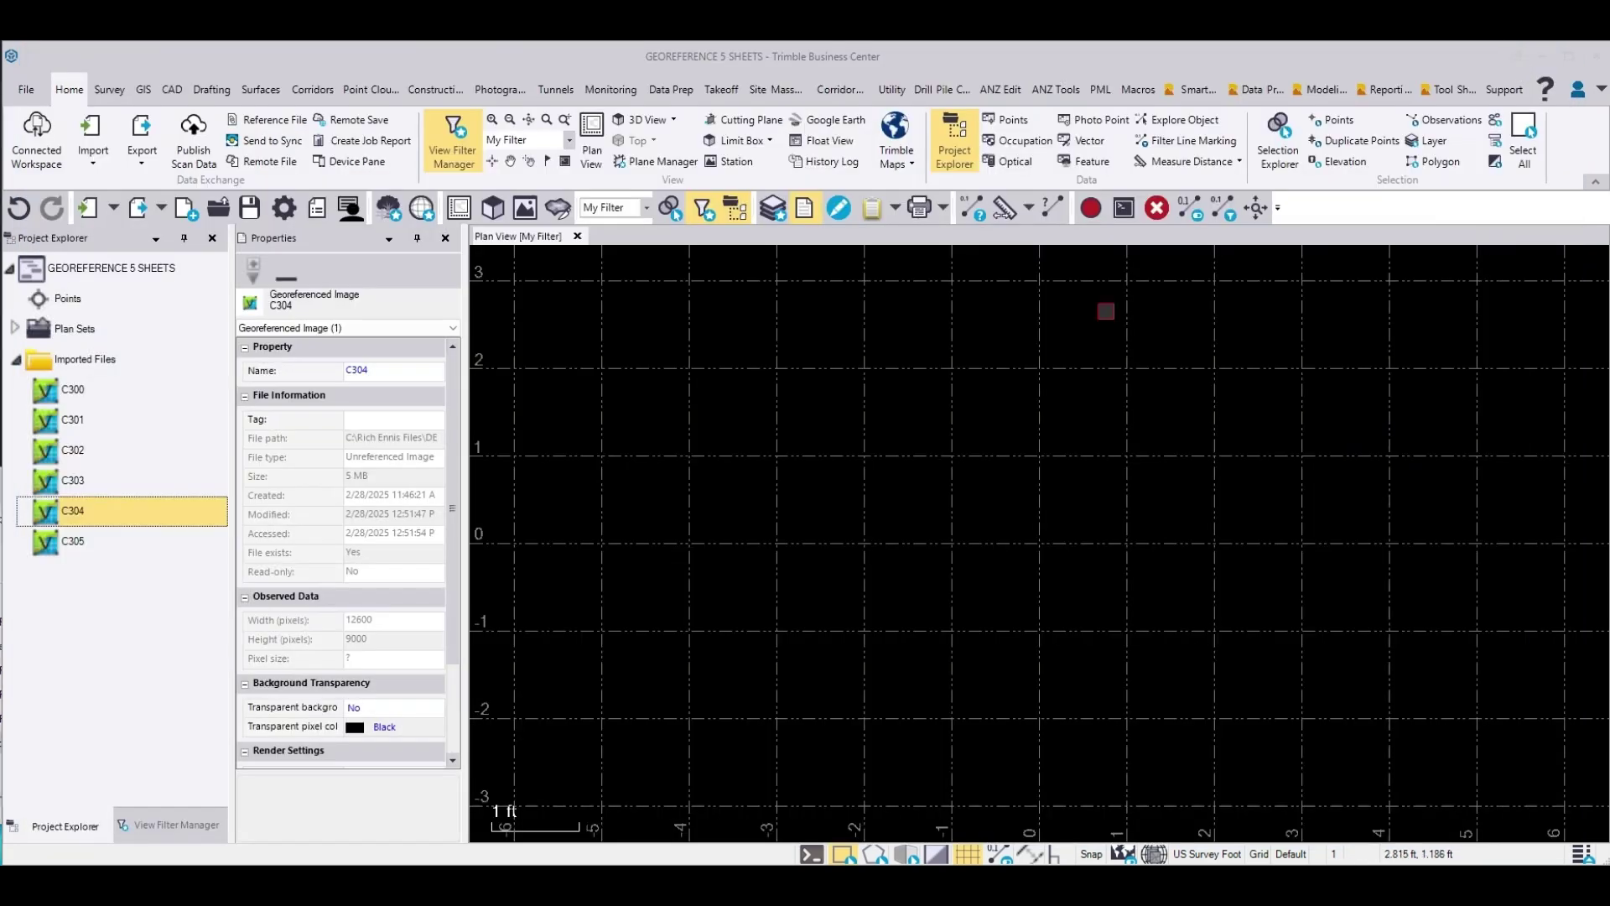
# - Start Georeference Vector PDF for the imported image C301
pyautogui.click(74, 416)
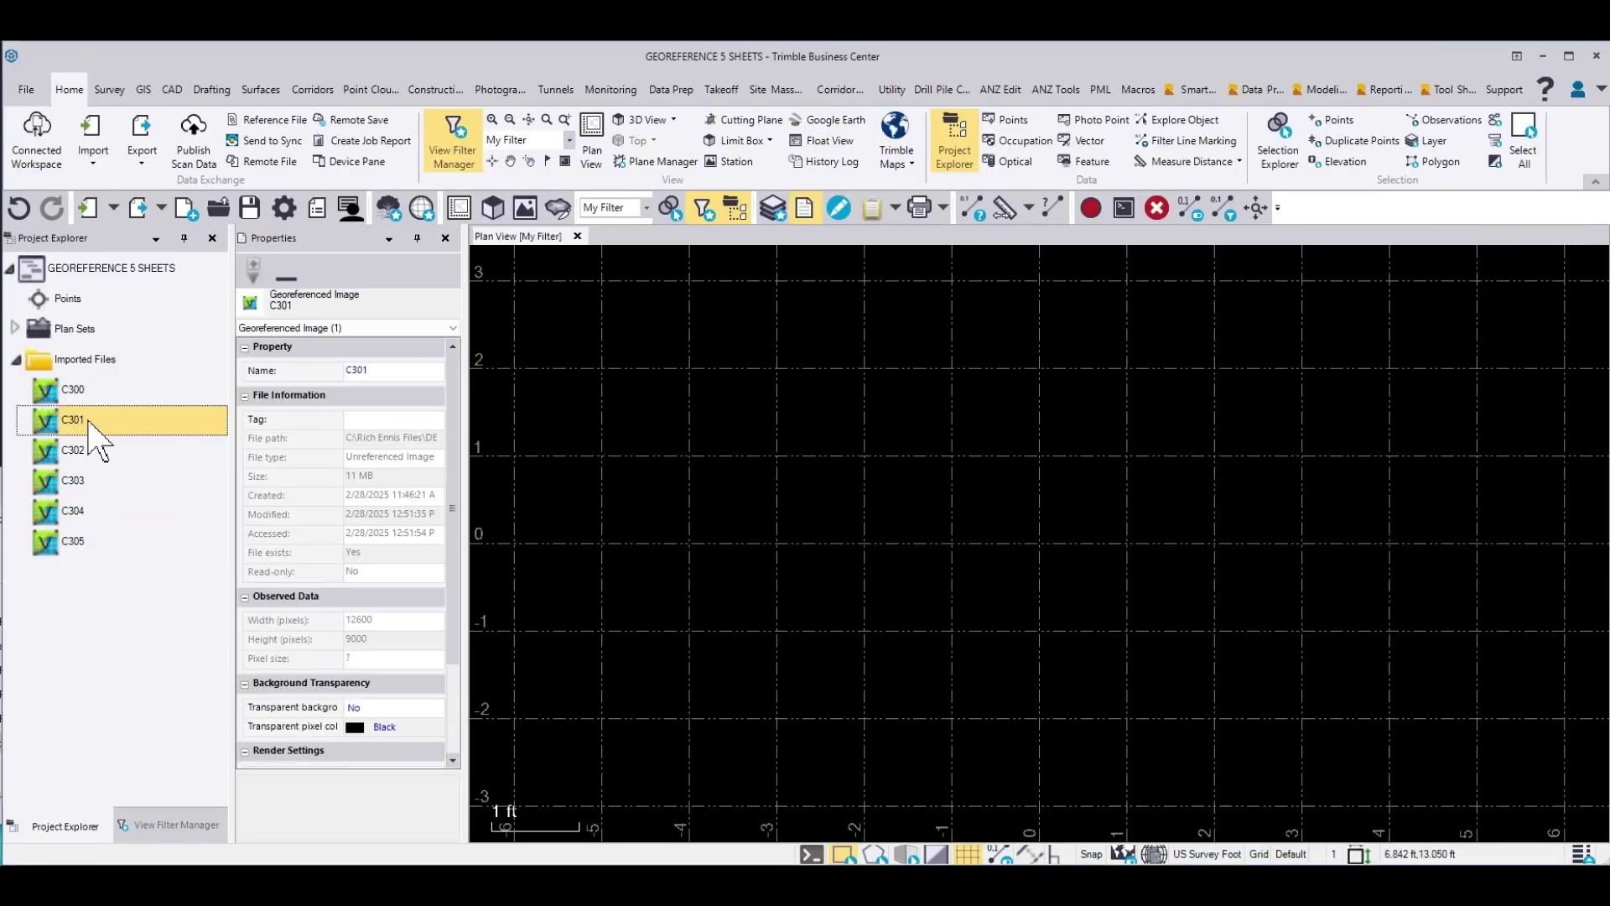
pyautogui.rightClick(88, 422)
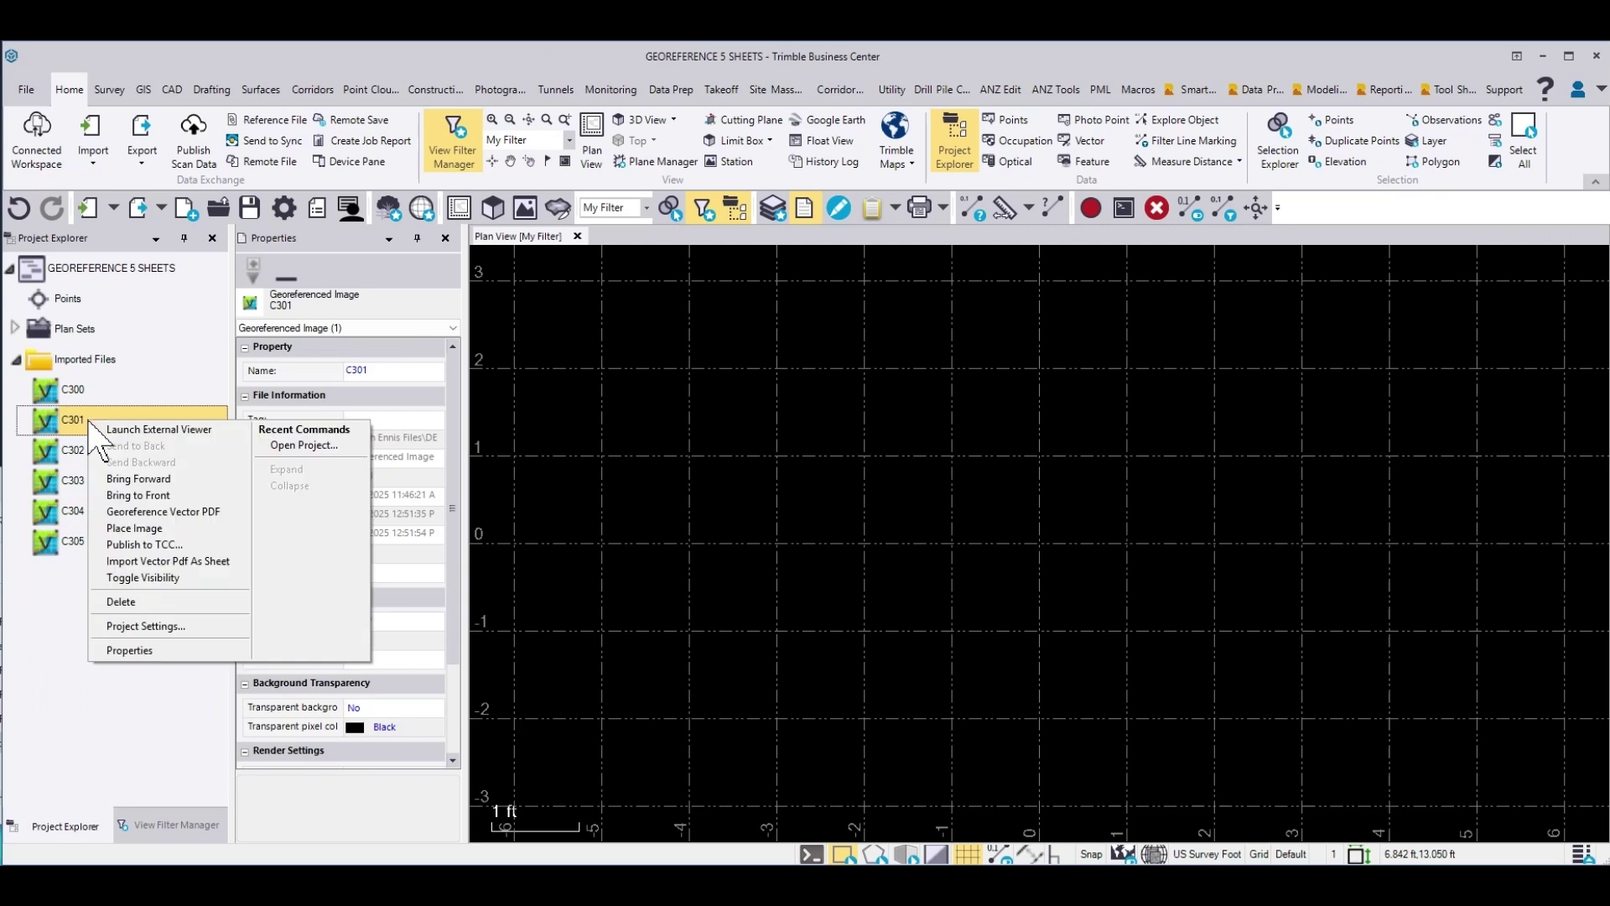
pyautogui.click(140, 512)
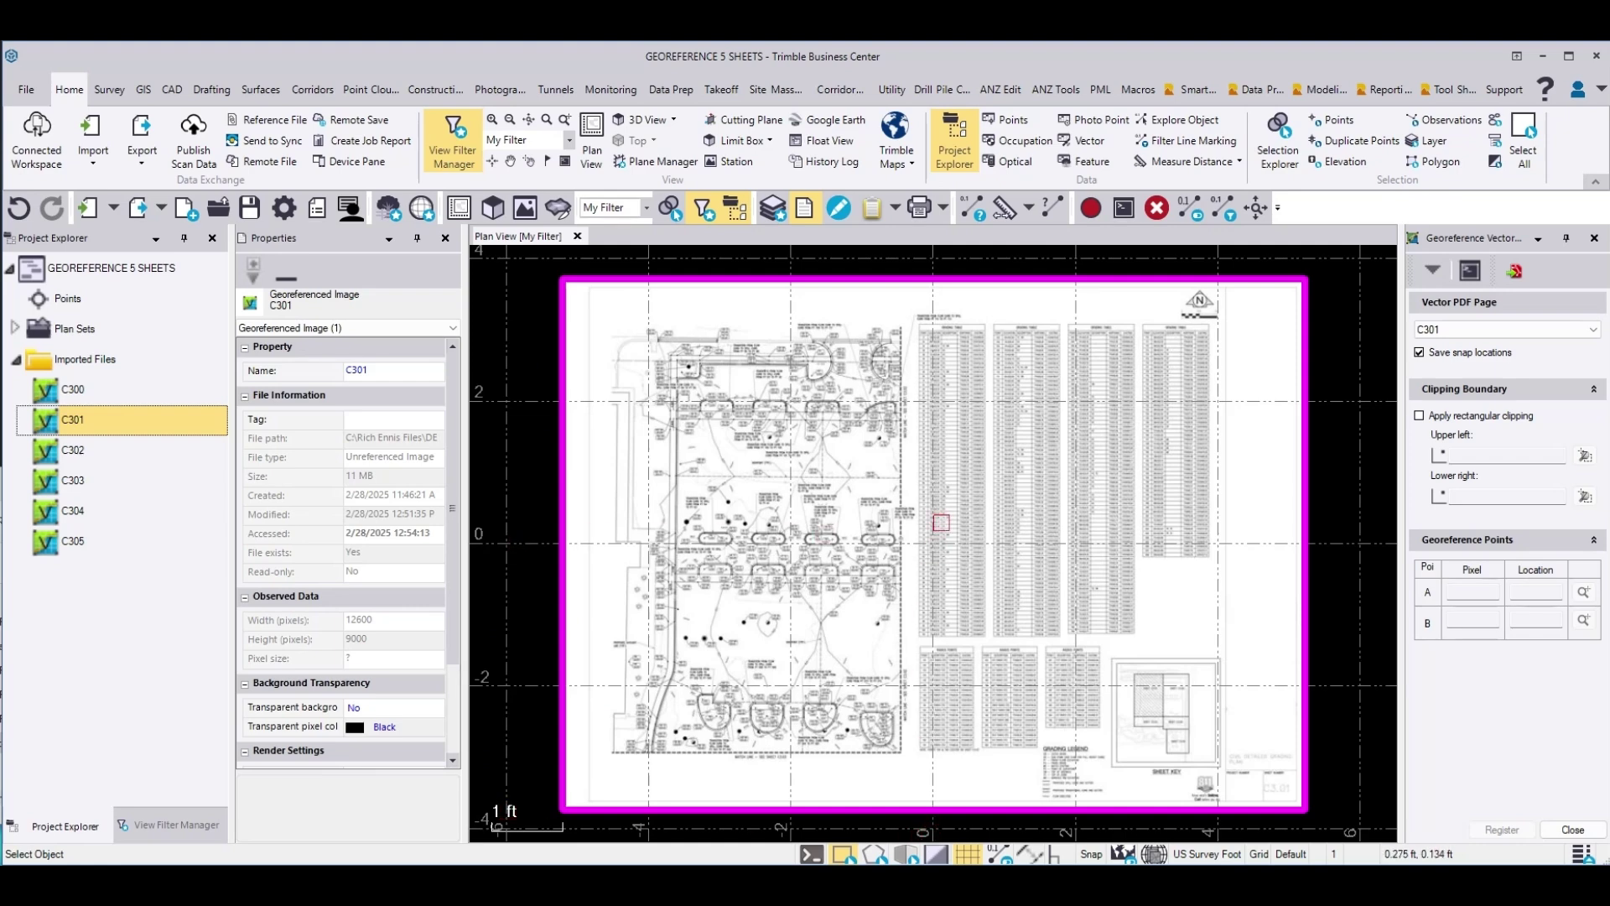
# - Reload C301 as the vector PDF page so it fills a plan area several hundred feet wide, and hide the grid
pyautogui.scroll(-10, 590, 669)
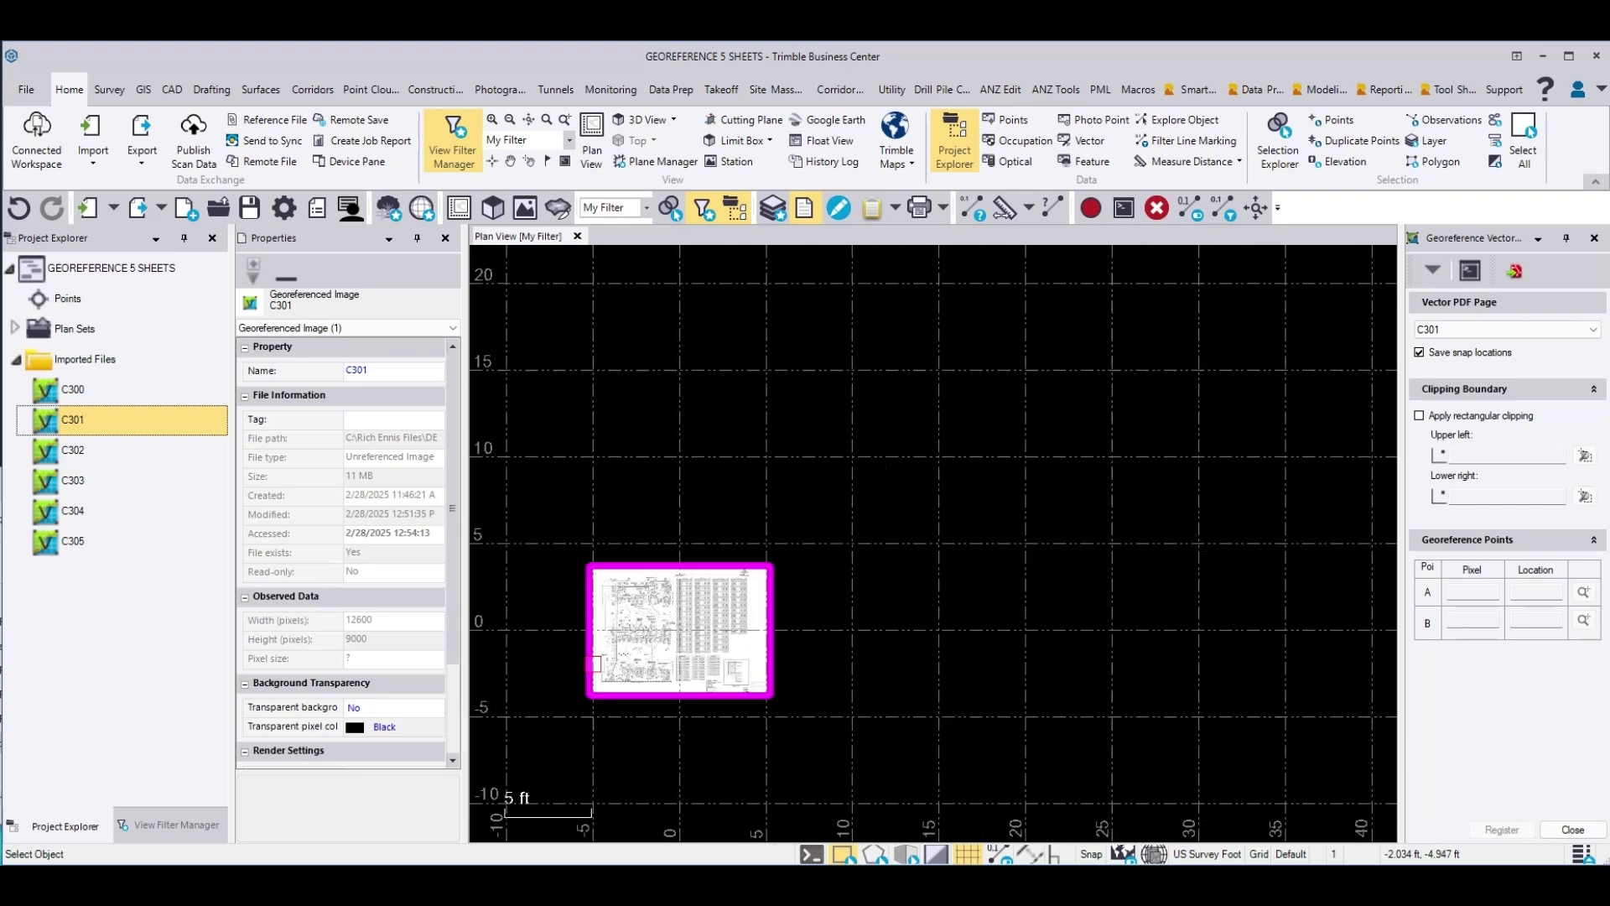
pyautogui.scroll(-5, 590, 668)
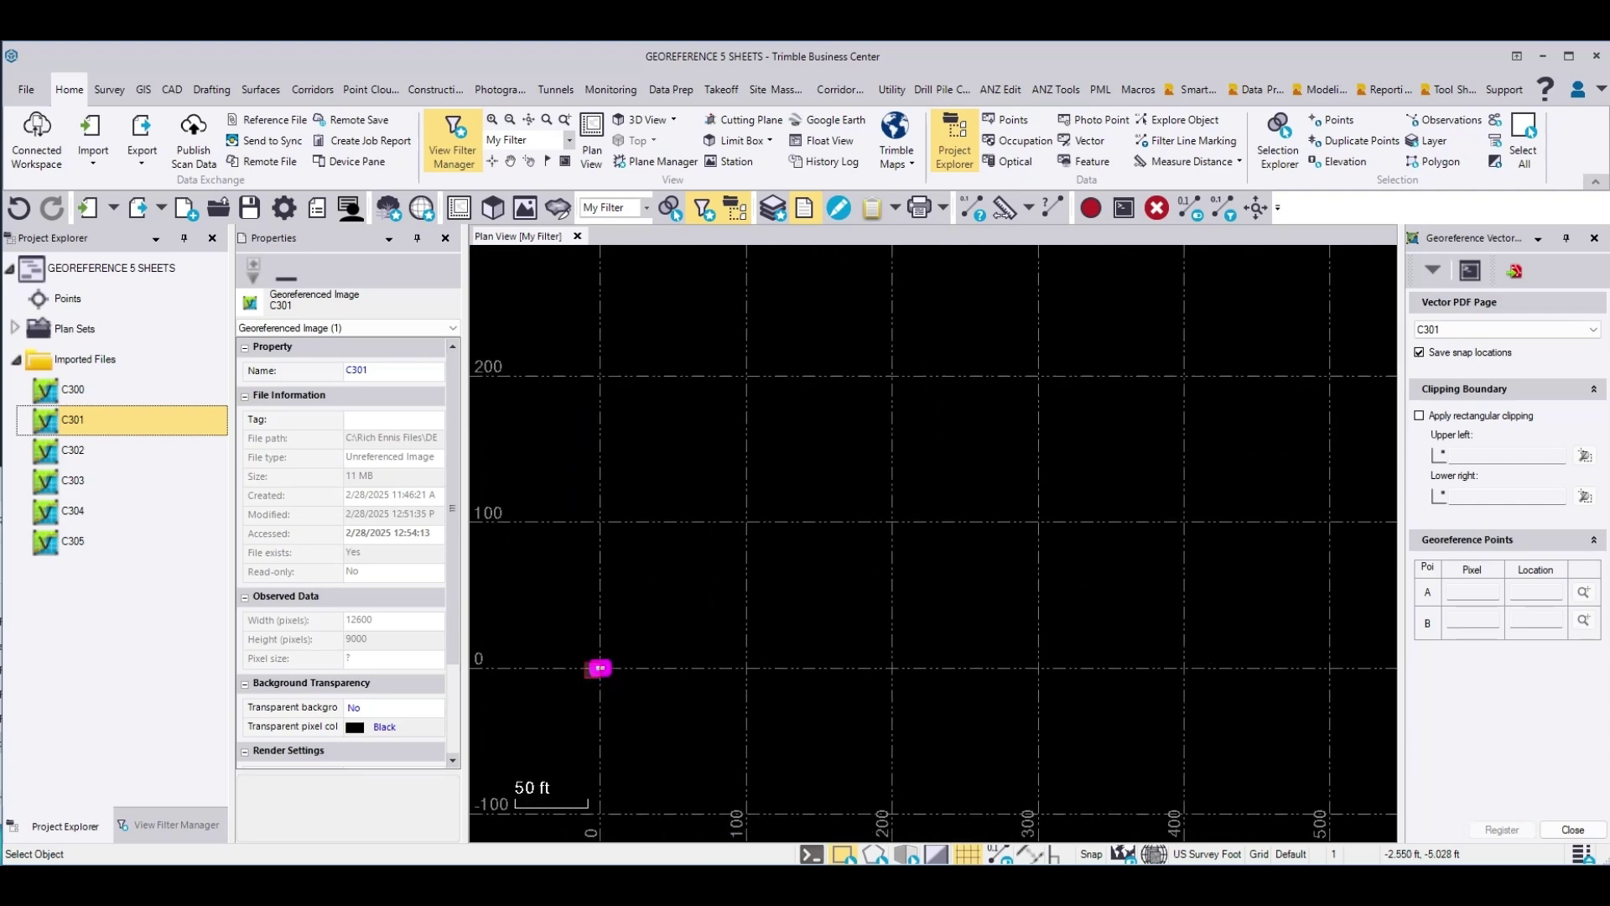
pyautogui.moveTo(942, 524); pyautogui.dragTo(1017, 622, button='middle')
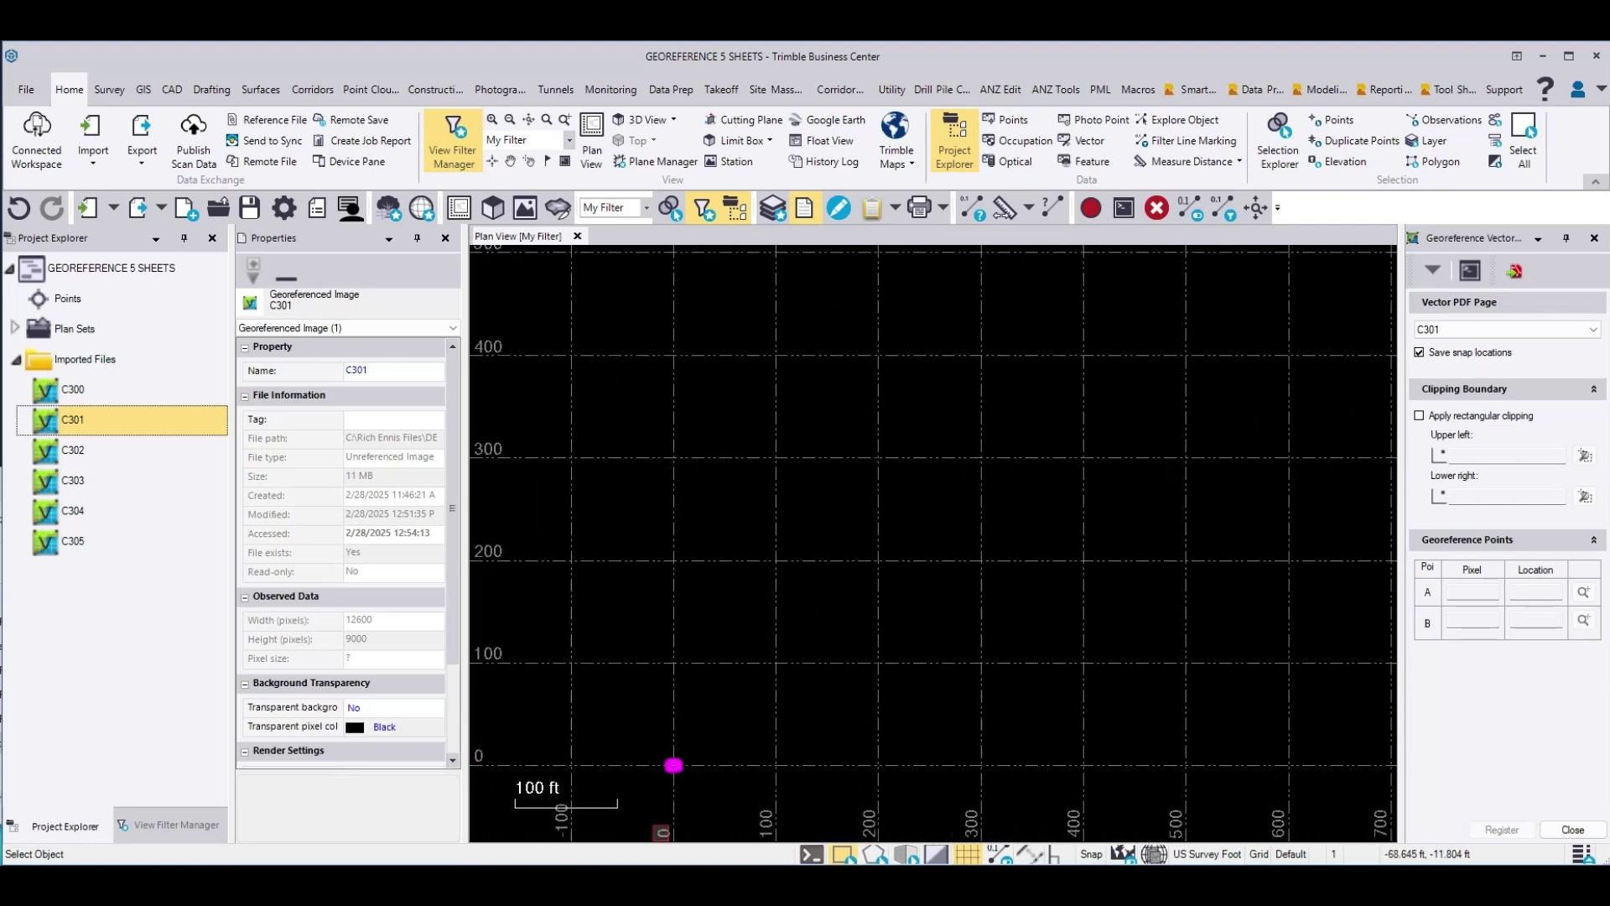
pyautogui.moveTo(1121, 488); pyautogui.dragTo(858, 624, button='middle')
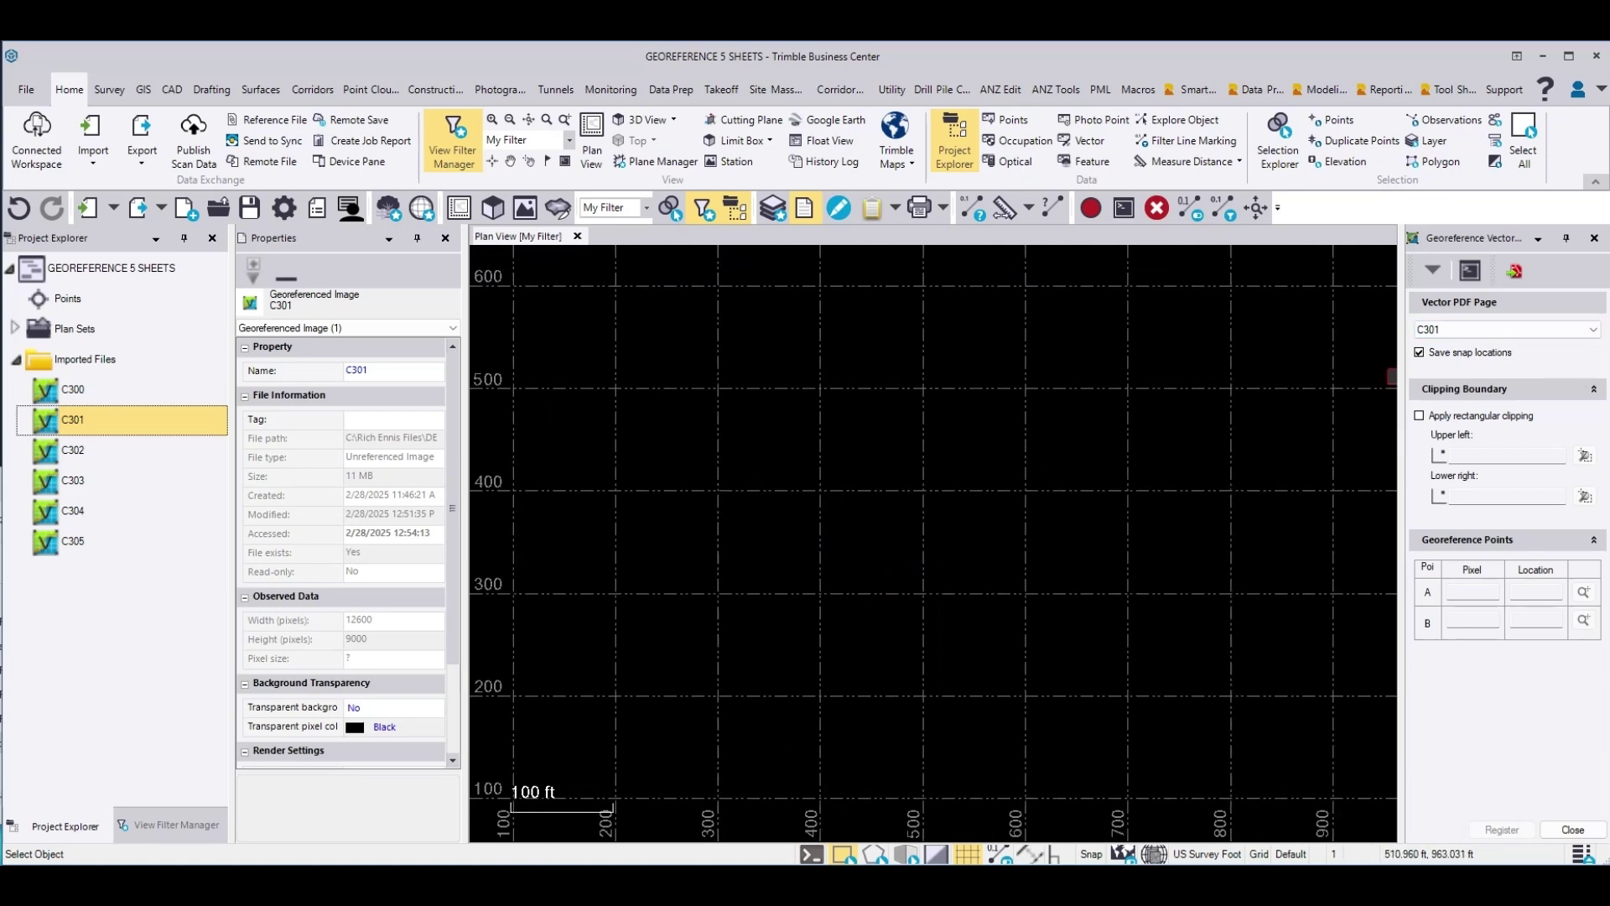
pyautogui.click(1526, 329)
pyautogui.click(1527, 352)
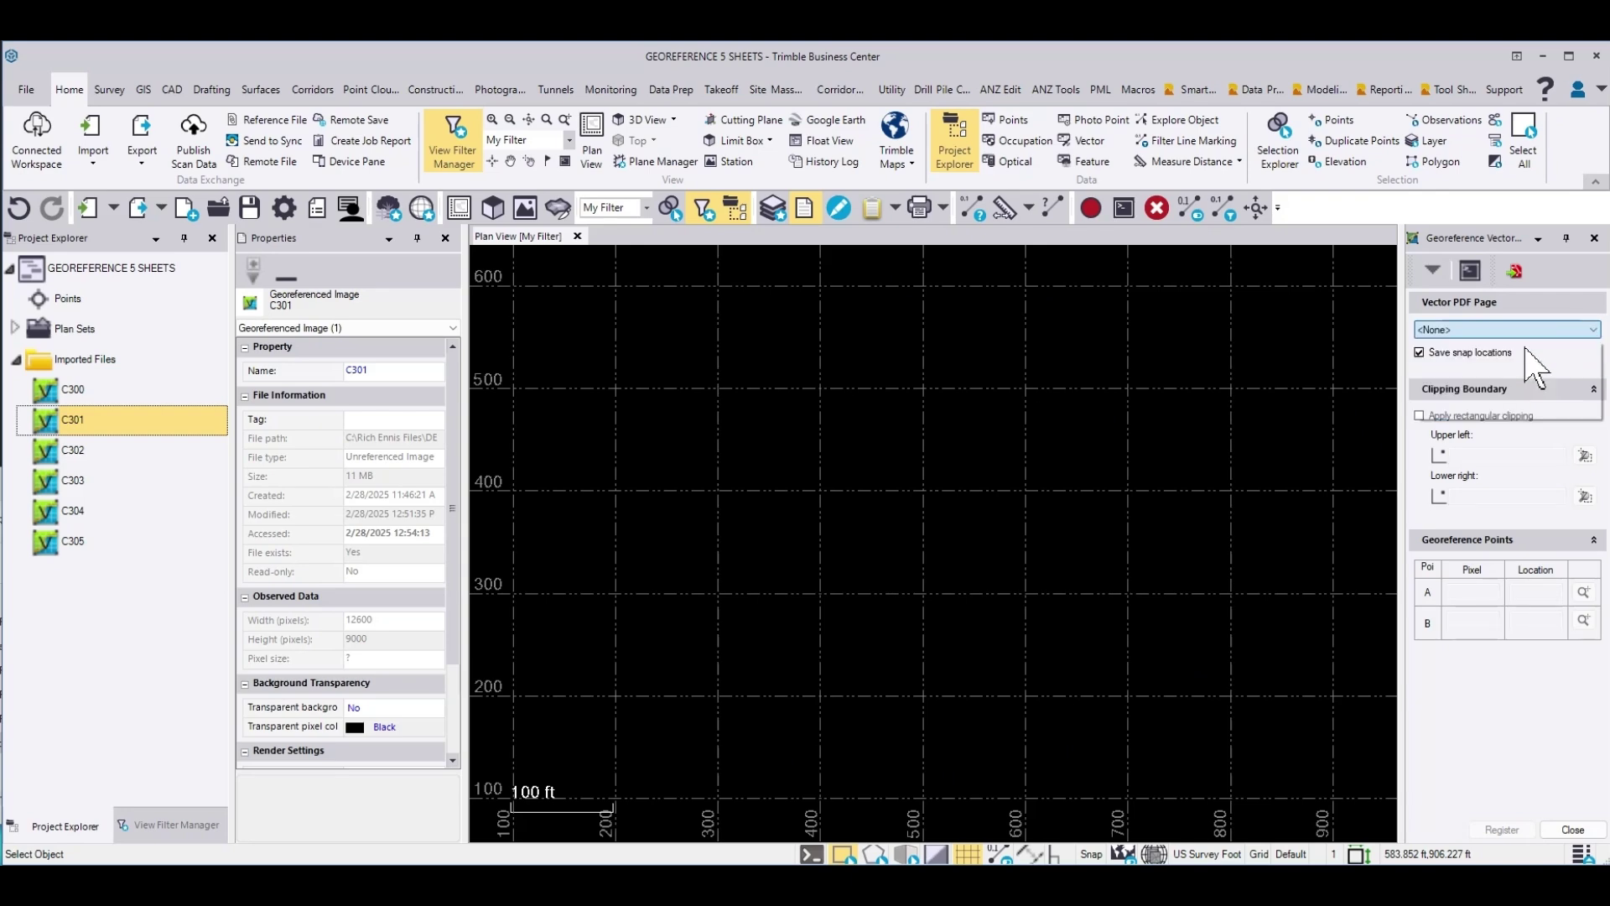
pyautogui.click(1561, 330)
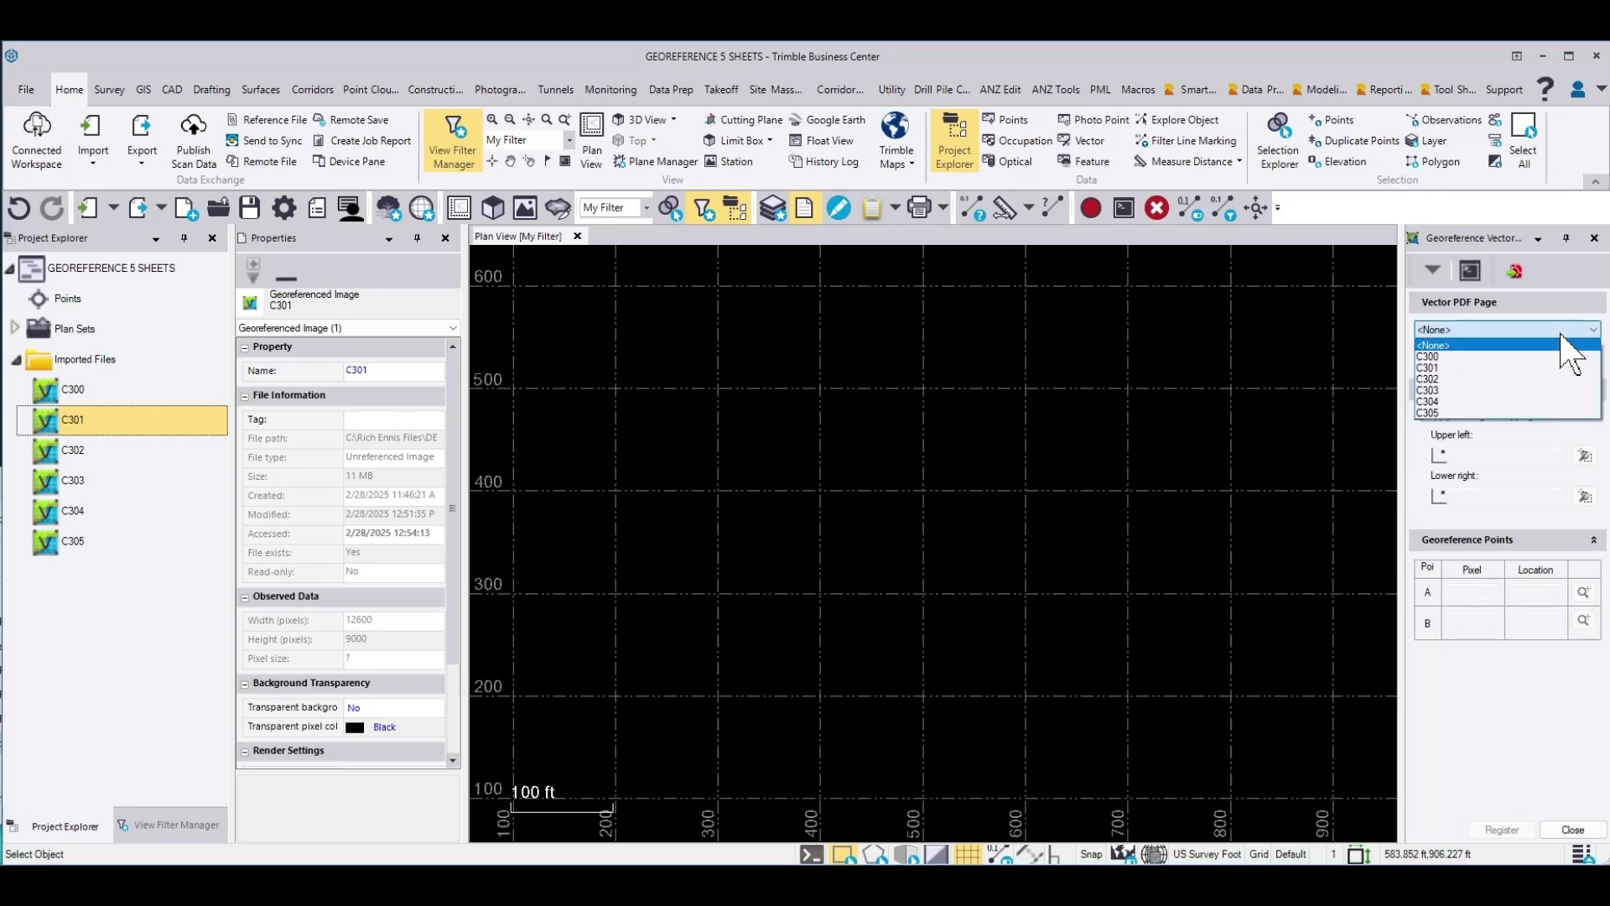
pyautogui.click(1435, 368)
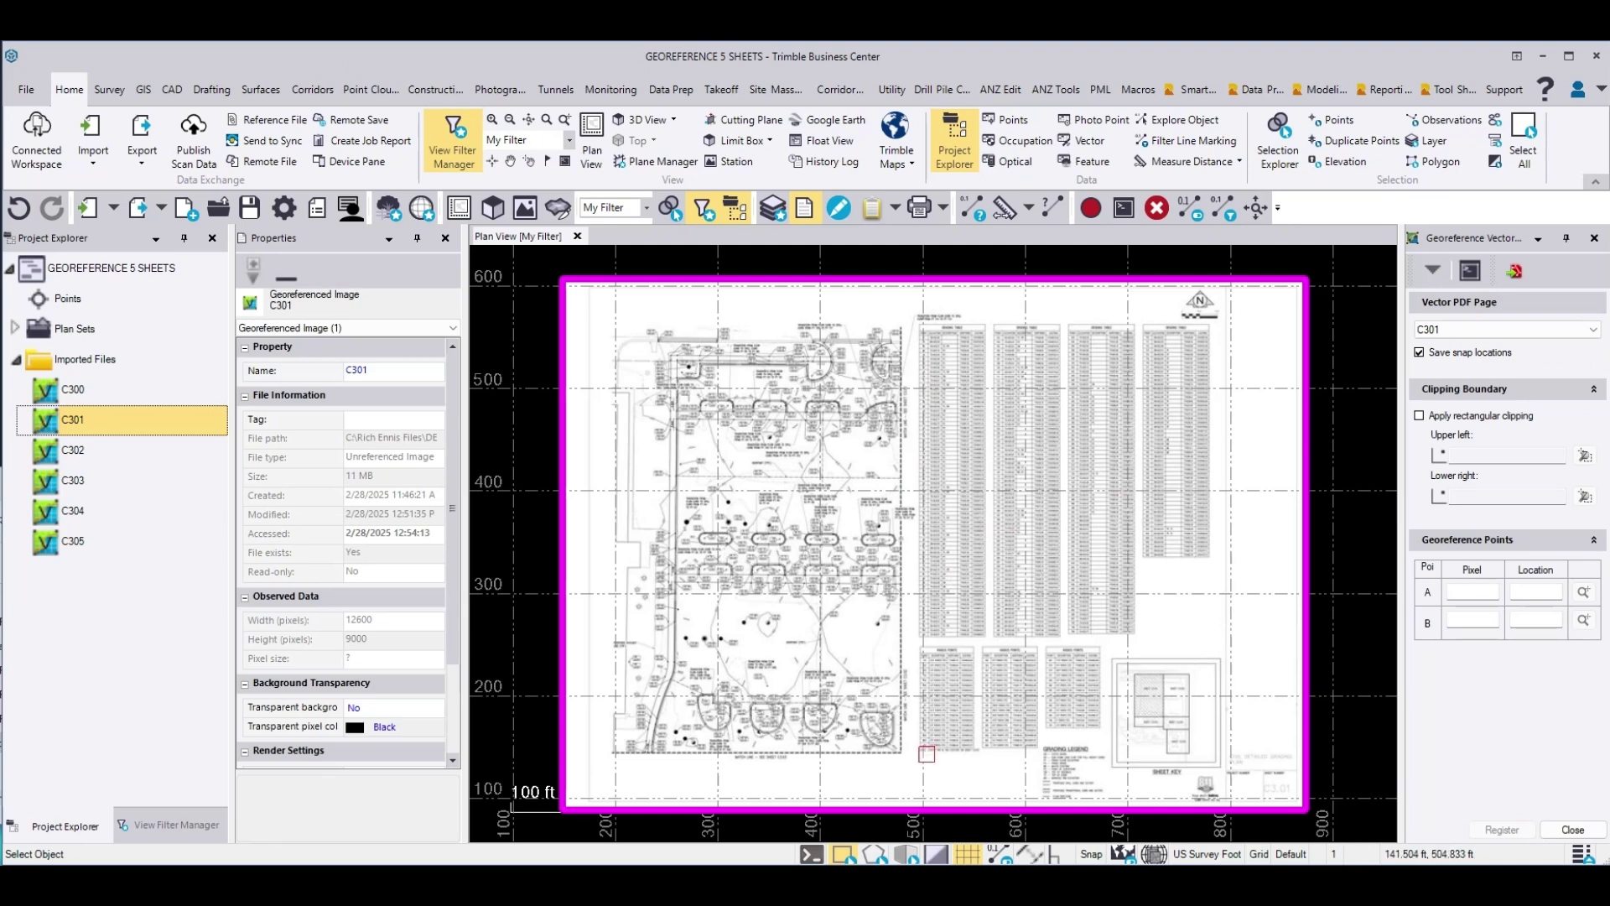
pyautogui.click(965, 855)
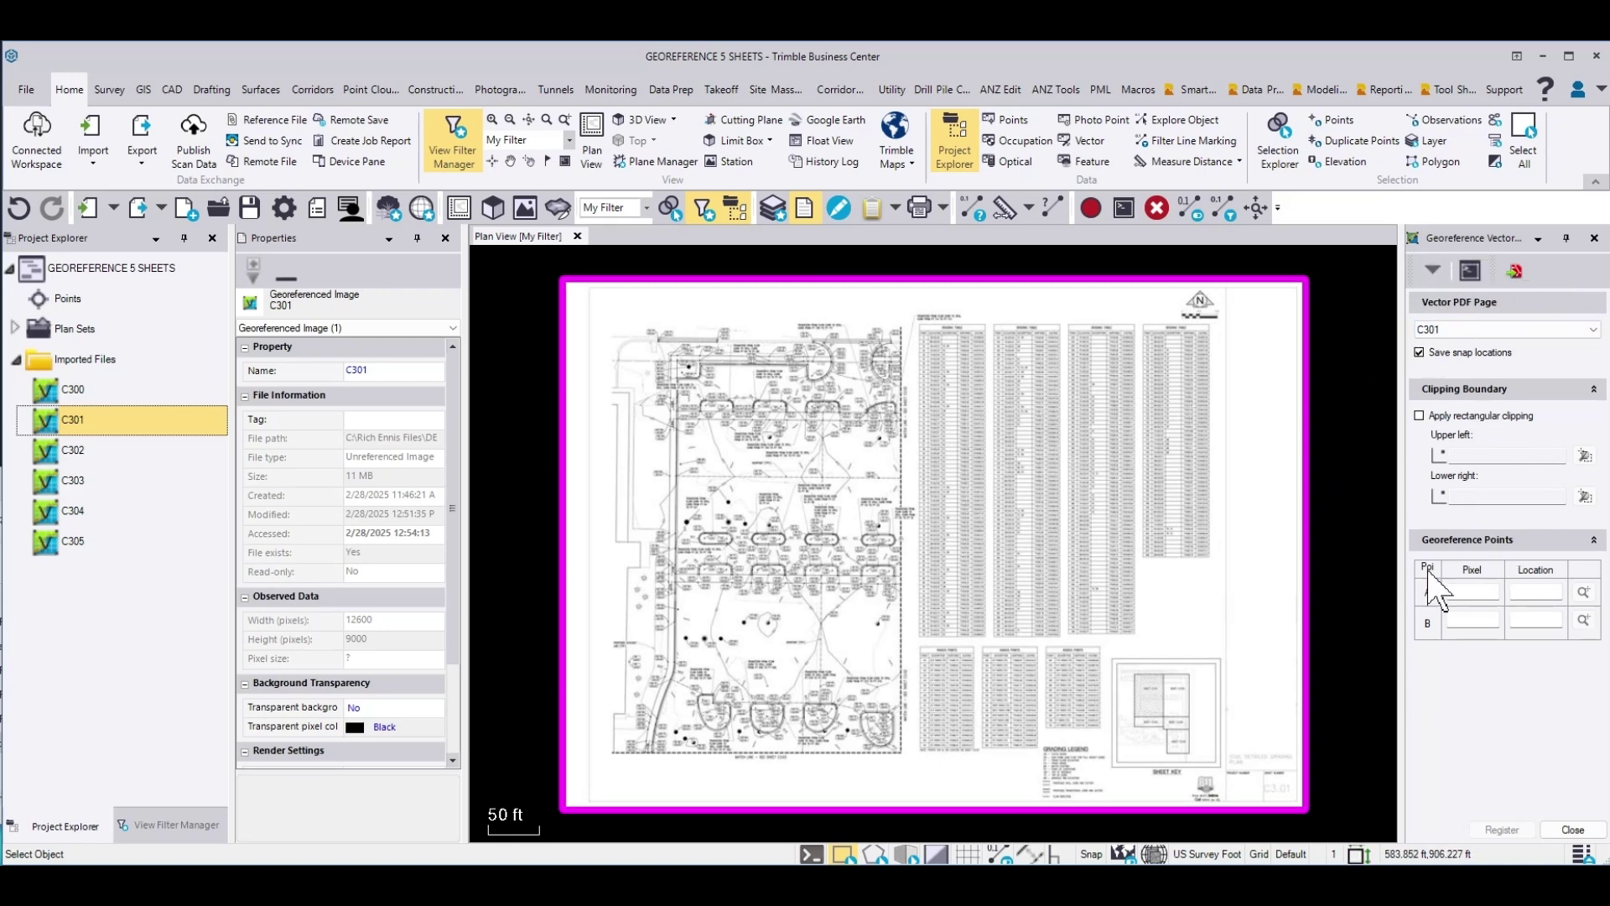
# - Draw an unnamed horizontal 40 ft polyline above the graphic scale of sheet C301, ending at 634.640, 792.018
pyautogui.scroll(5, 1197, 319)
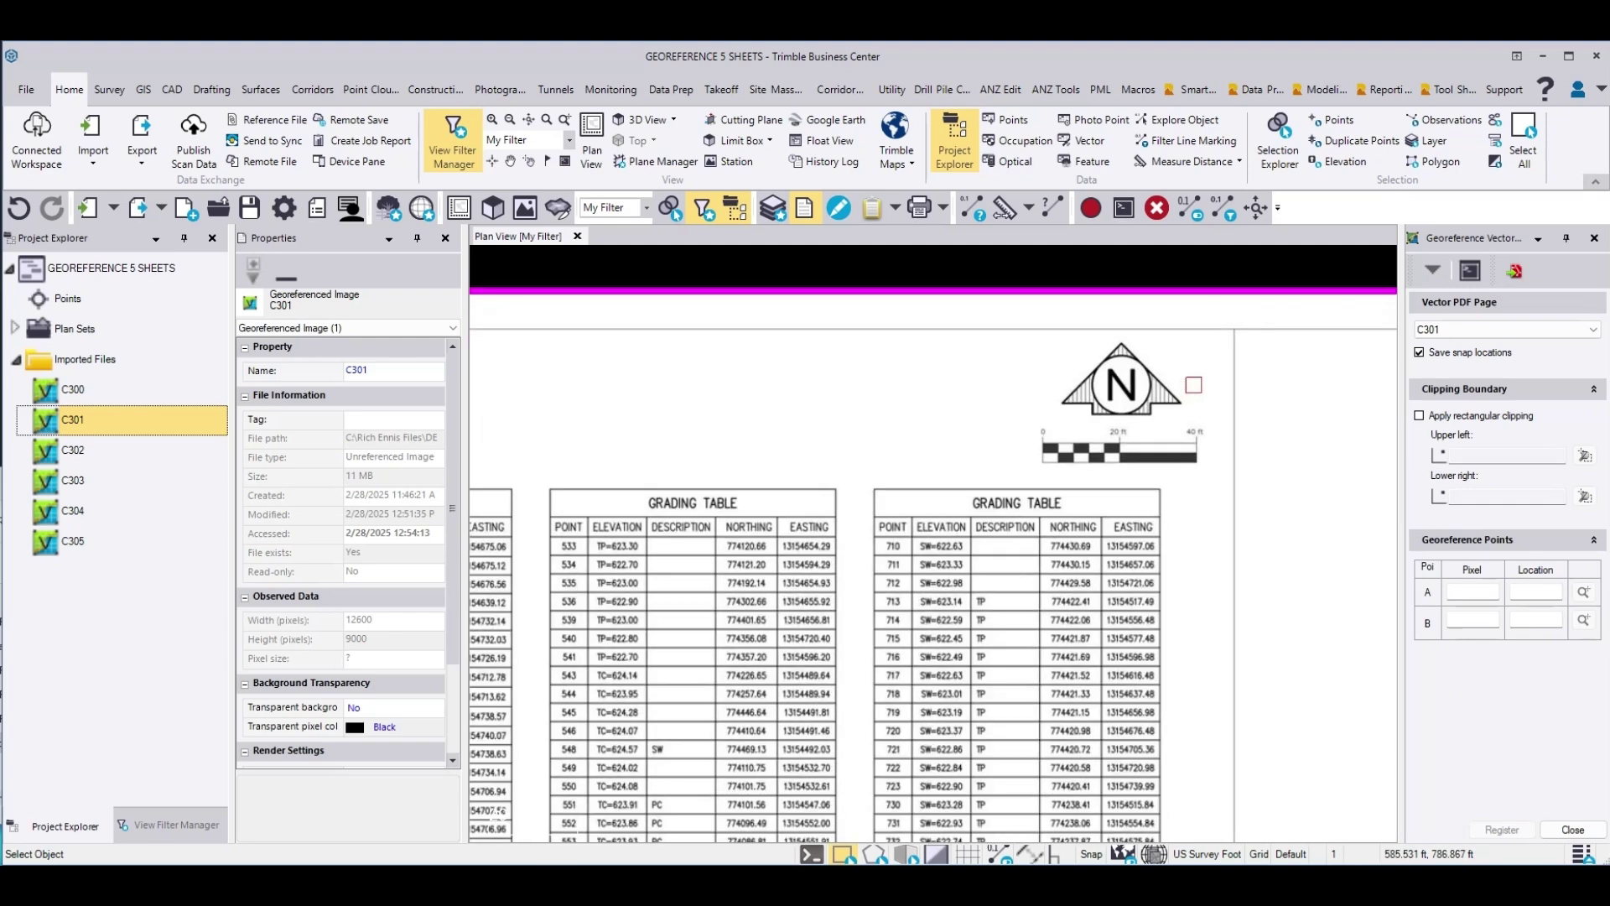
pyautogui.scroll(2, 1185, 394)
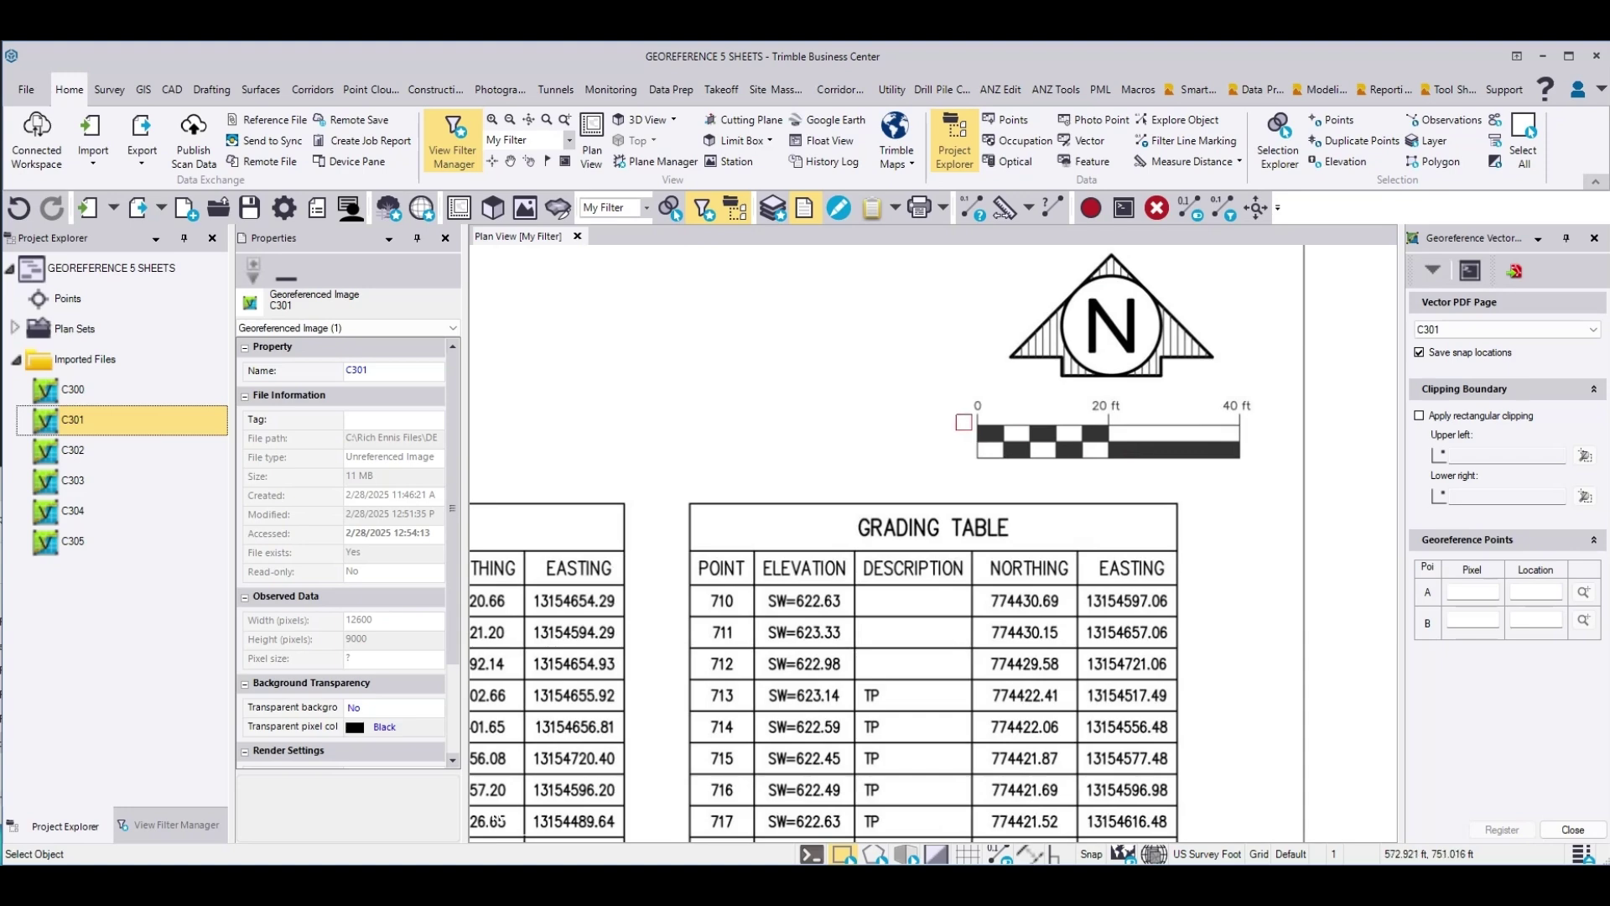
pyautogui.scroll(-4, 978, 524)
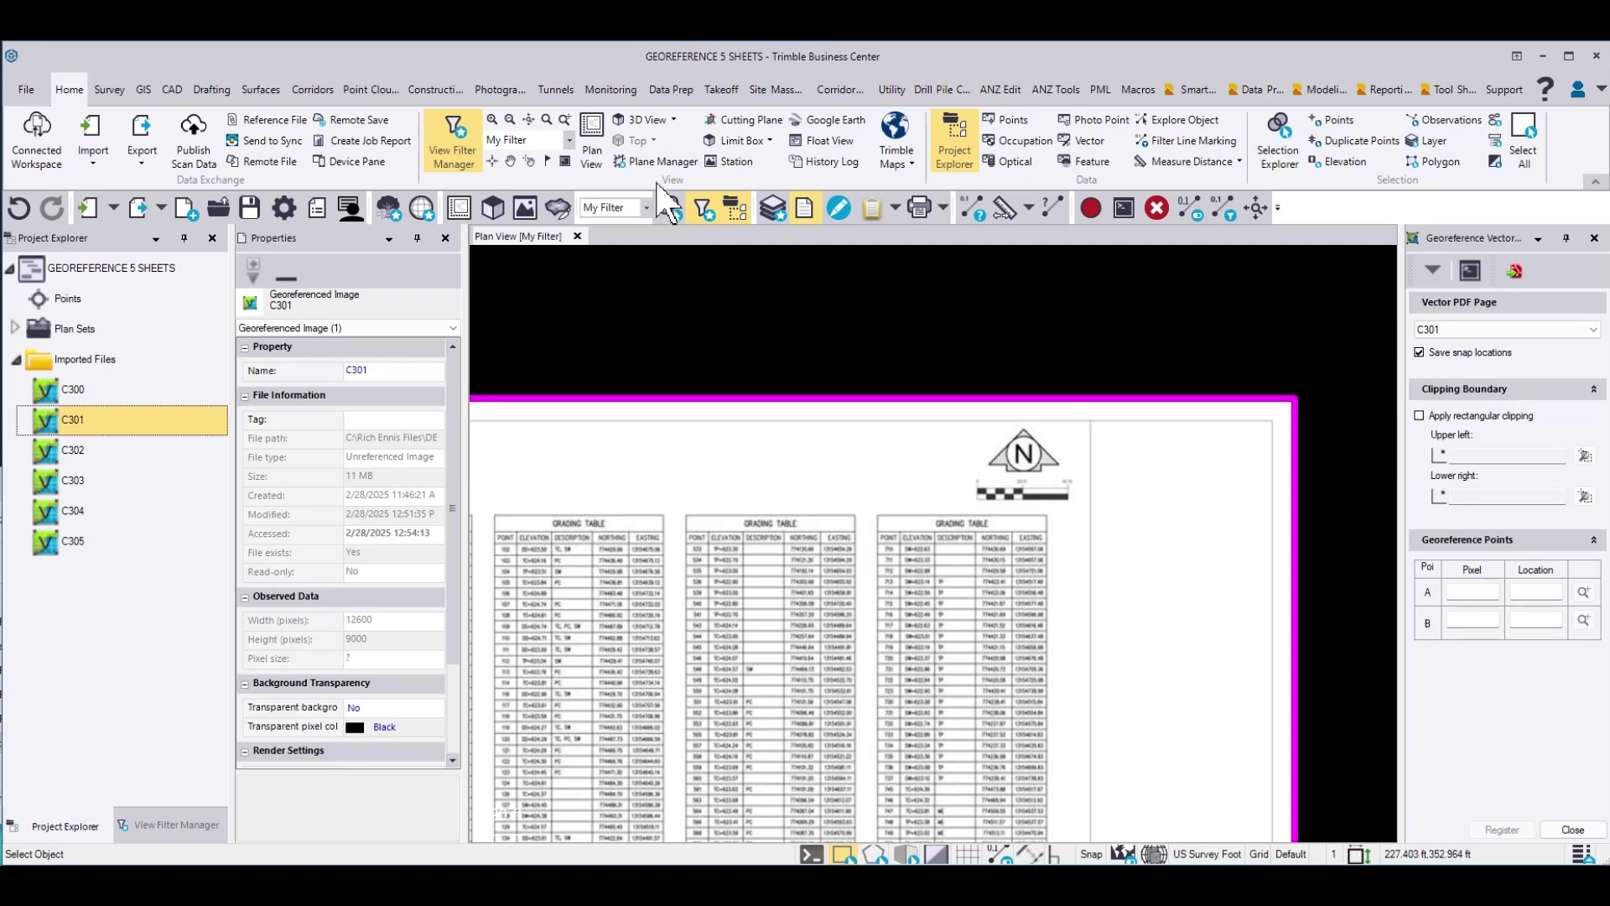
pyautogui.click(672, 90)
pyautogui.click(845, 134)
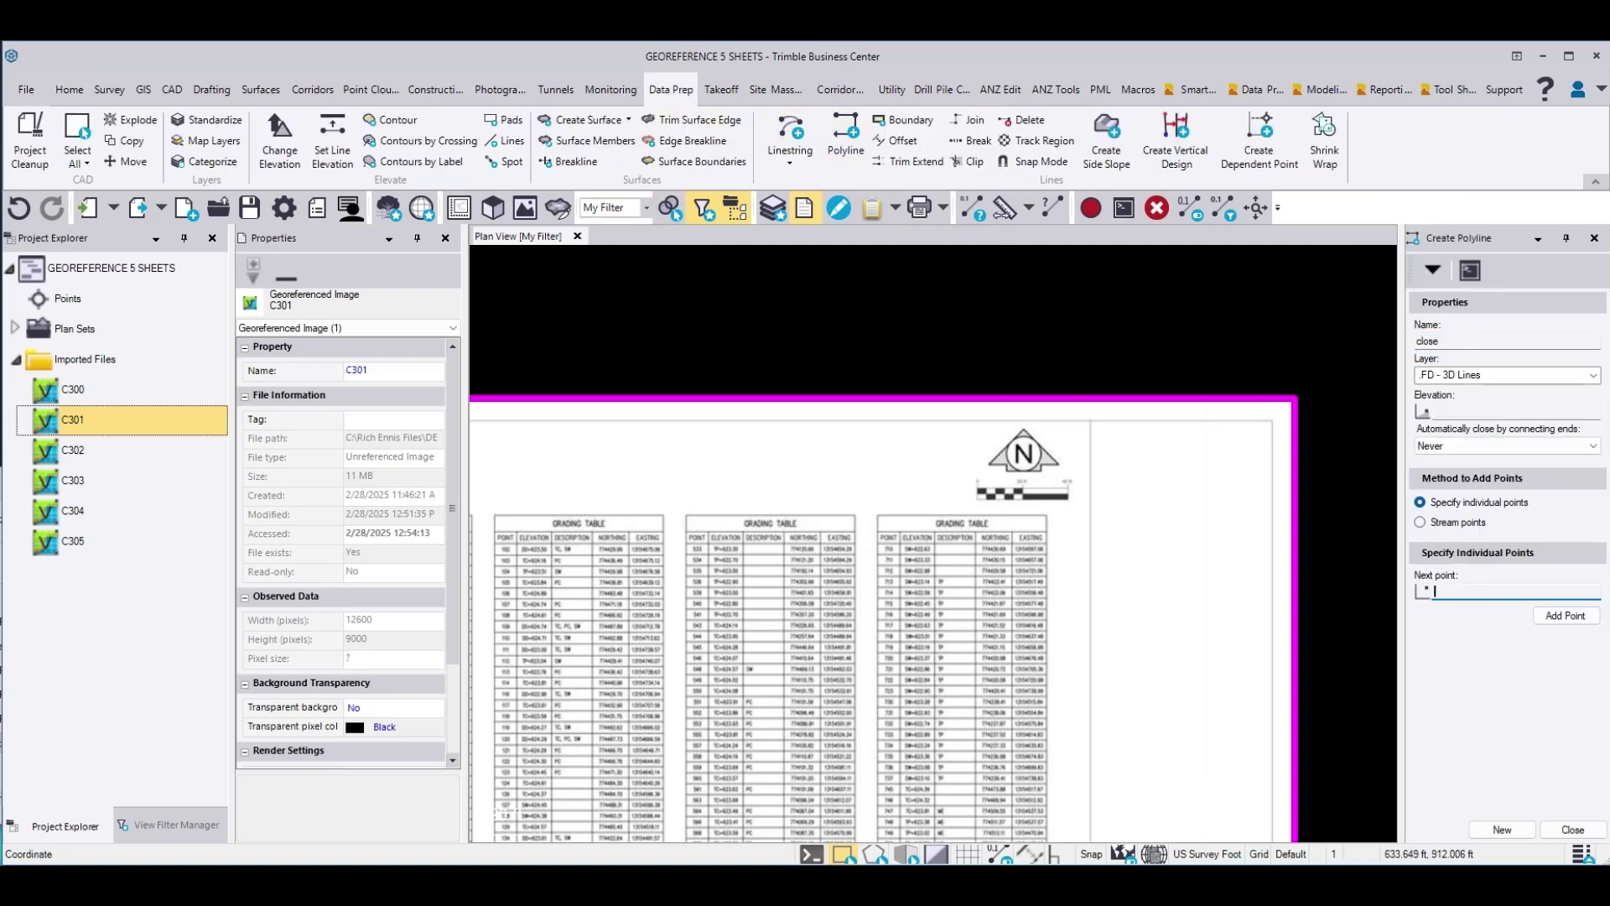
pyautogui.moveTo(1452, 343); pyautogui.dragTo(1326, 339)
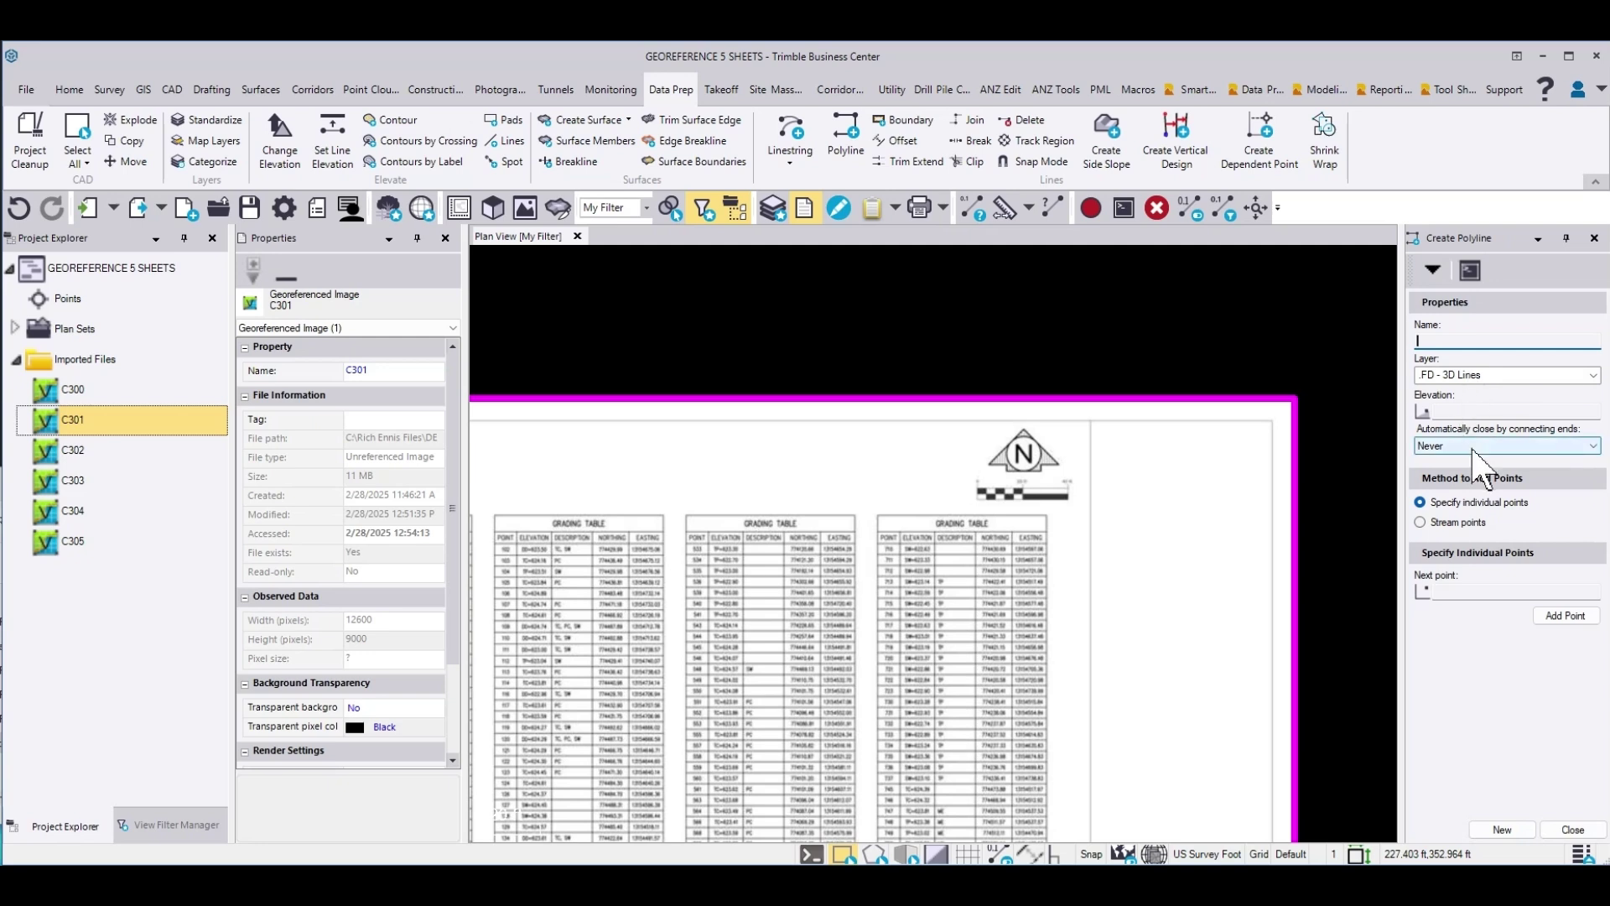
pyautogui.click(1465, 594)
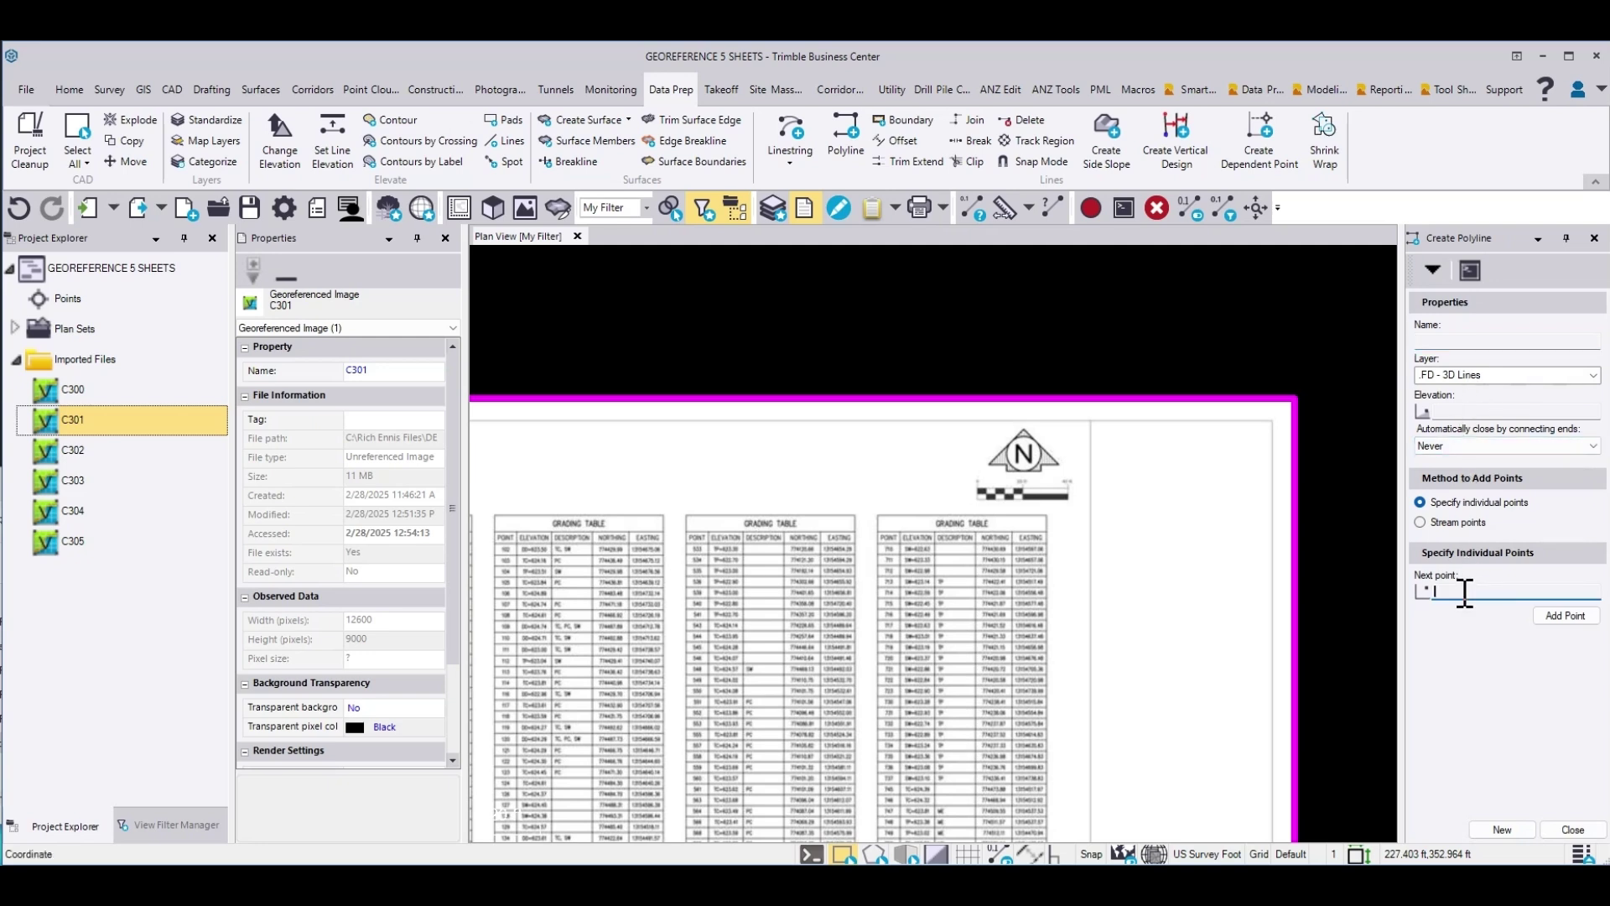
pyautogui.click(974, 323)
pyautogui.click(1565, 616)
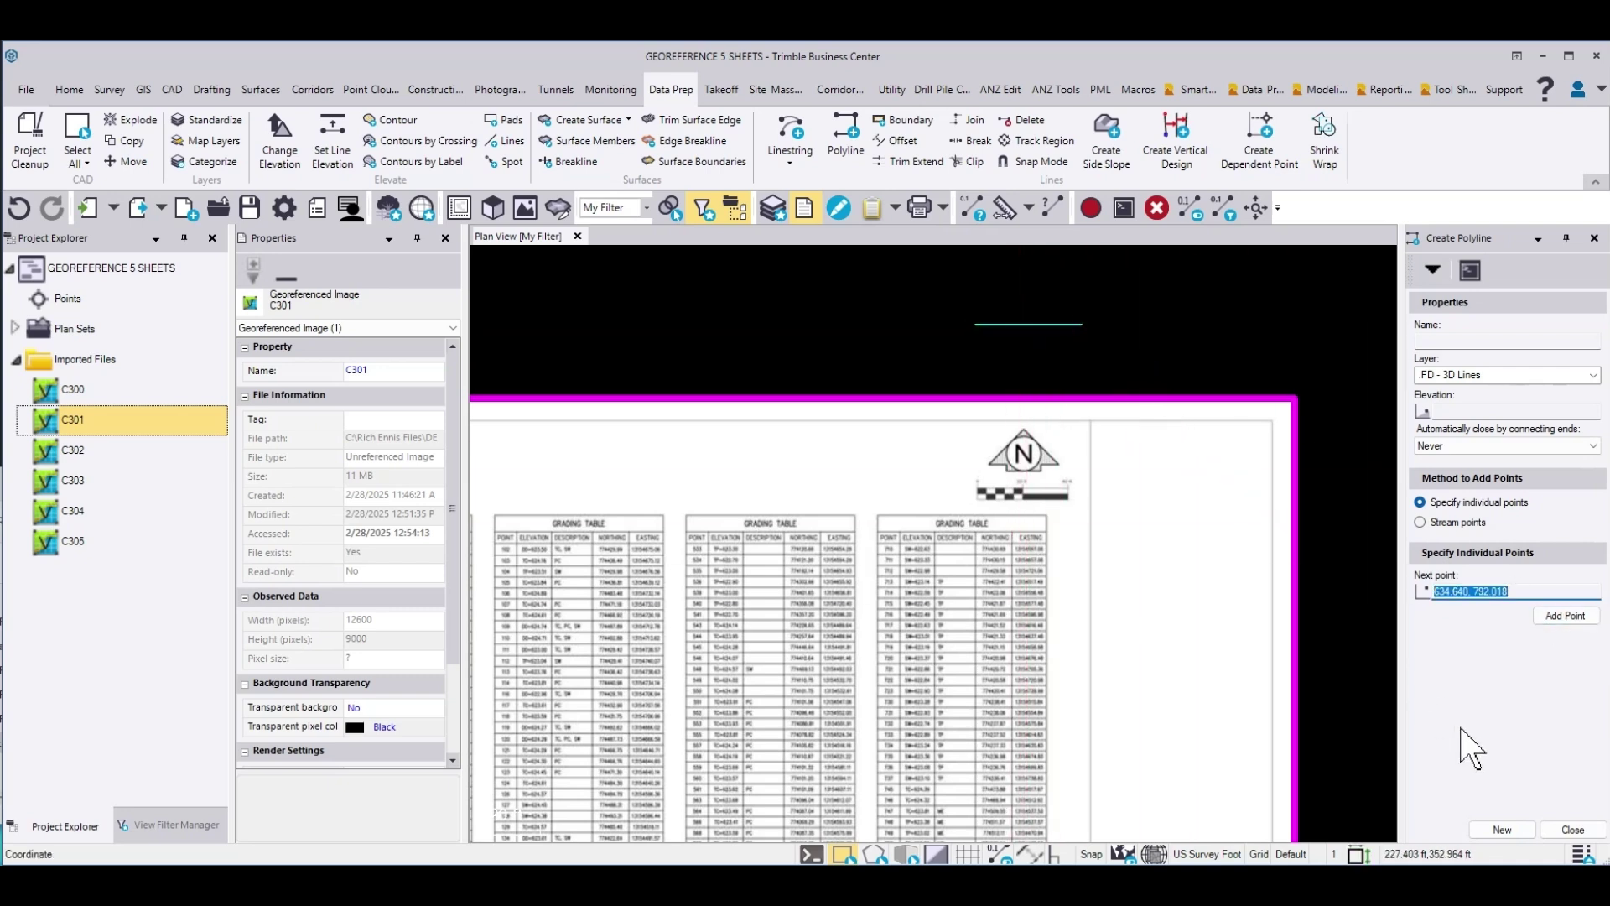
# - Measure the distance between the two endpoints of the polyline above the graphic scale
pyautogui.click(1004, 207)
pyautogui.click(977, 325)
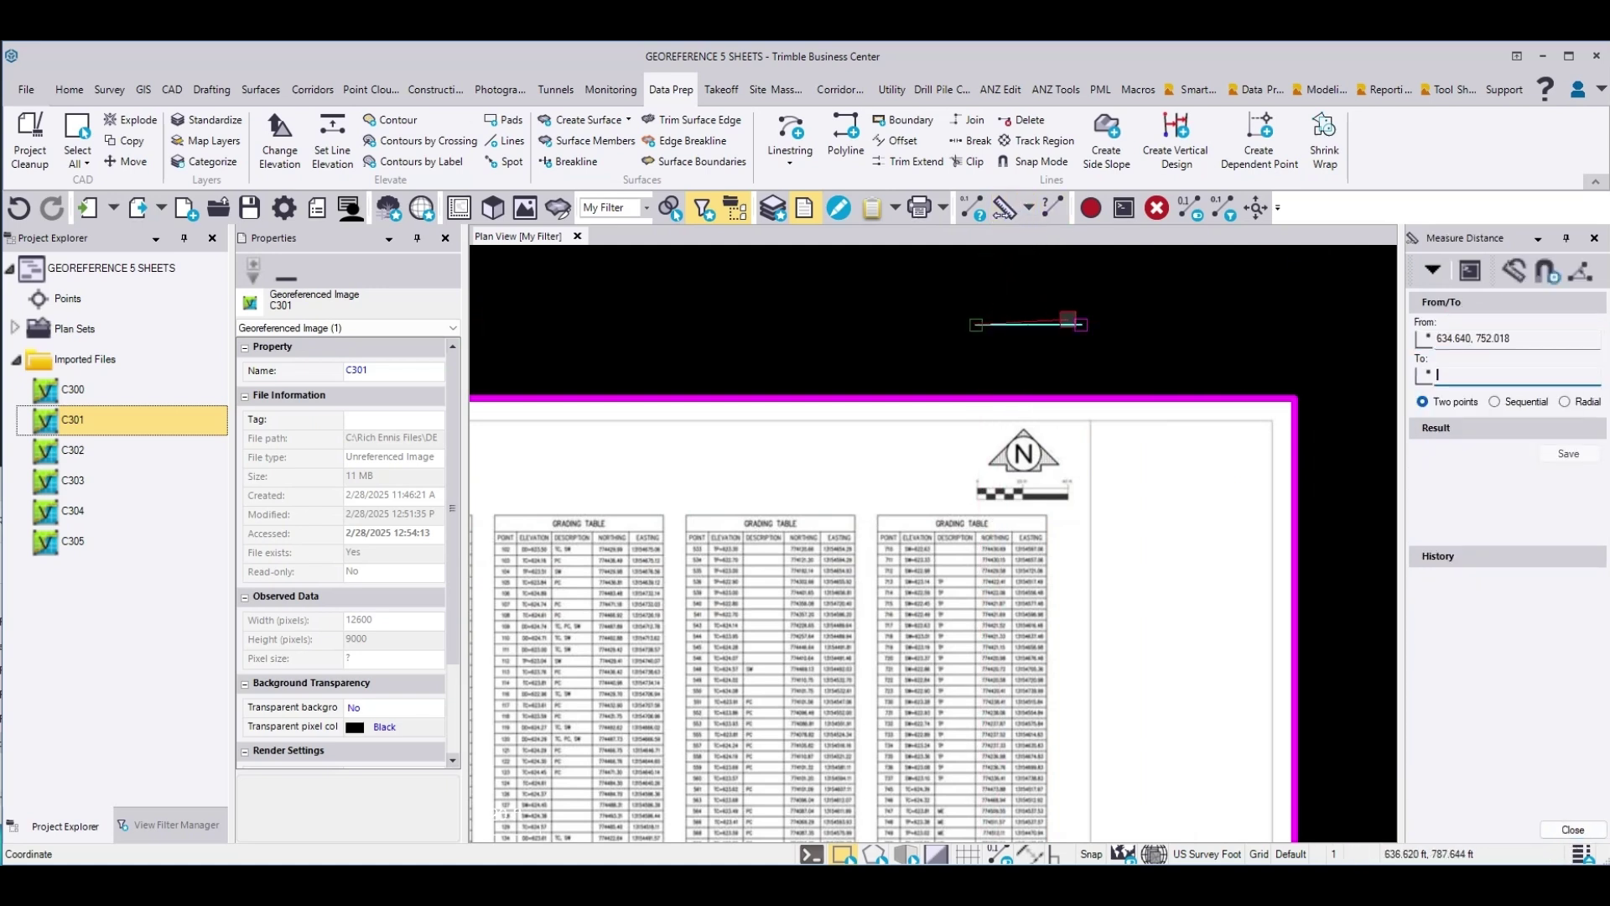
pyautogui.click(1078, 323)
pyautogui.moveTo(1461, 494); pyautogui.dragTo(1491, 496)
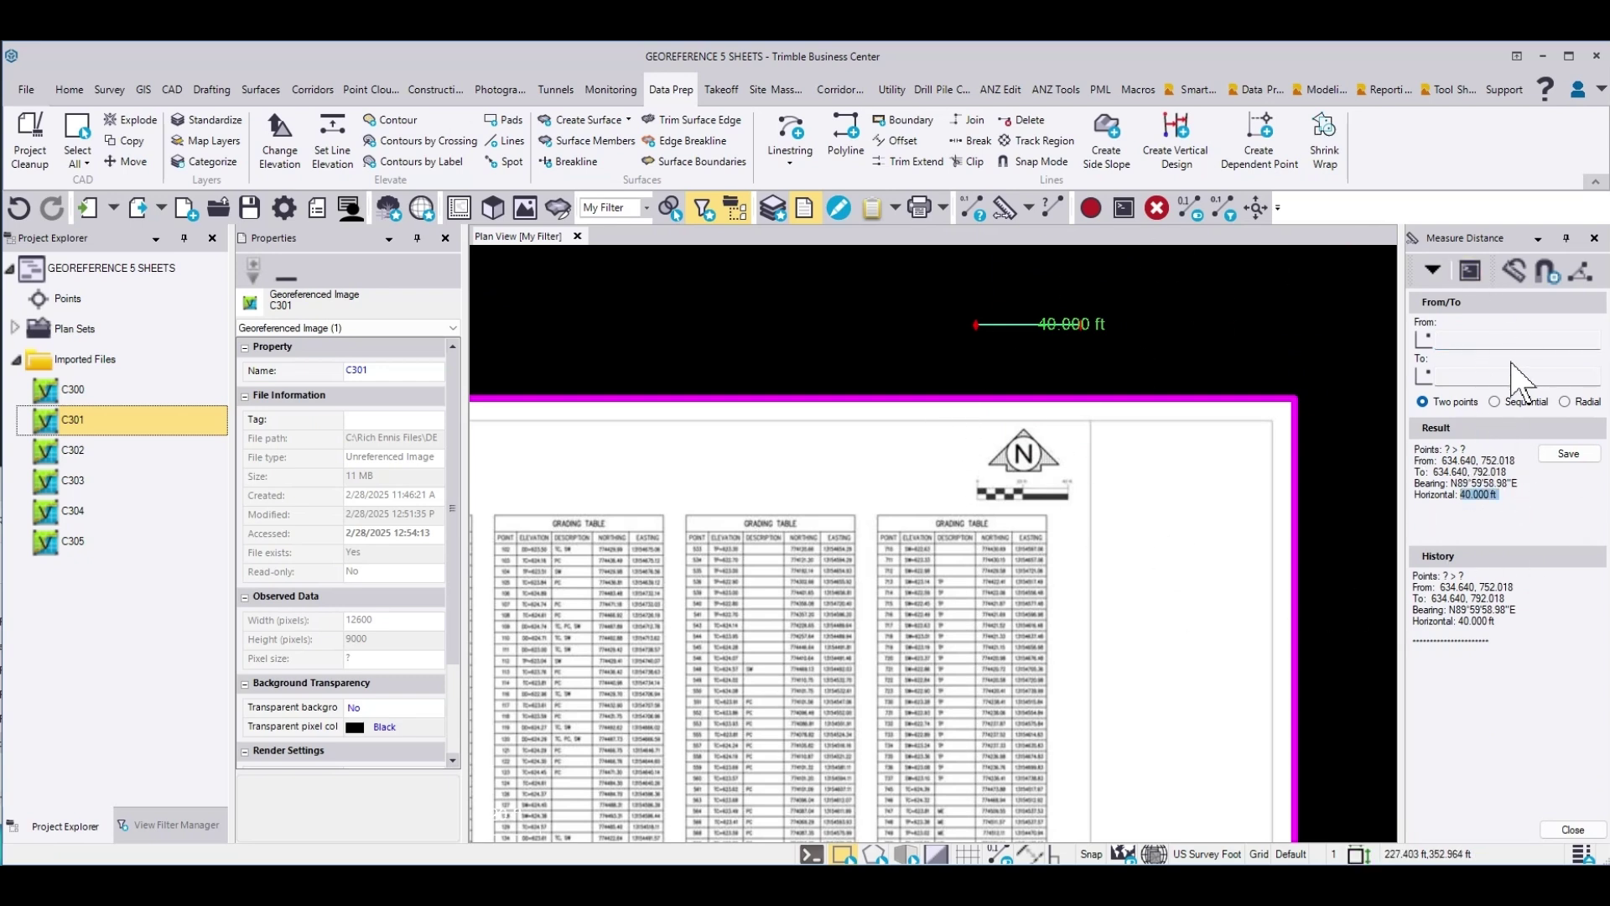
# - Return to Georeference Vector PDF and set C301's upper-left clipping corner at about 773, 724, outside the plan drawing
pyautogui.click(1439, 267)
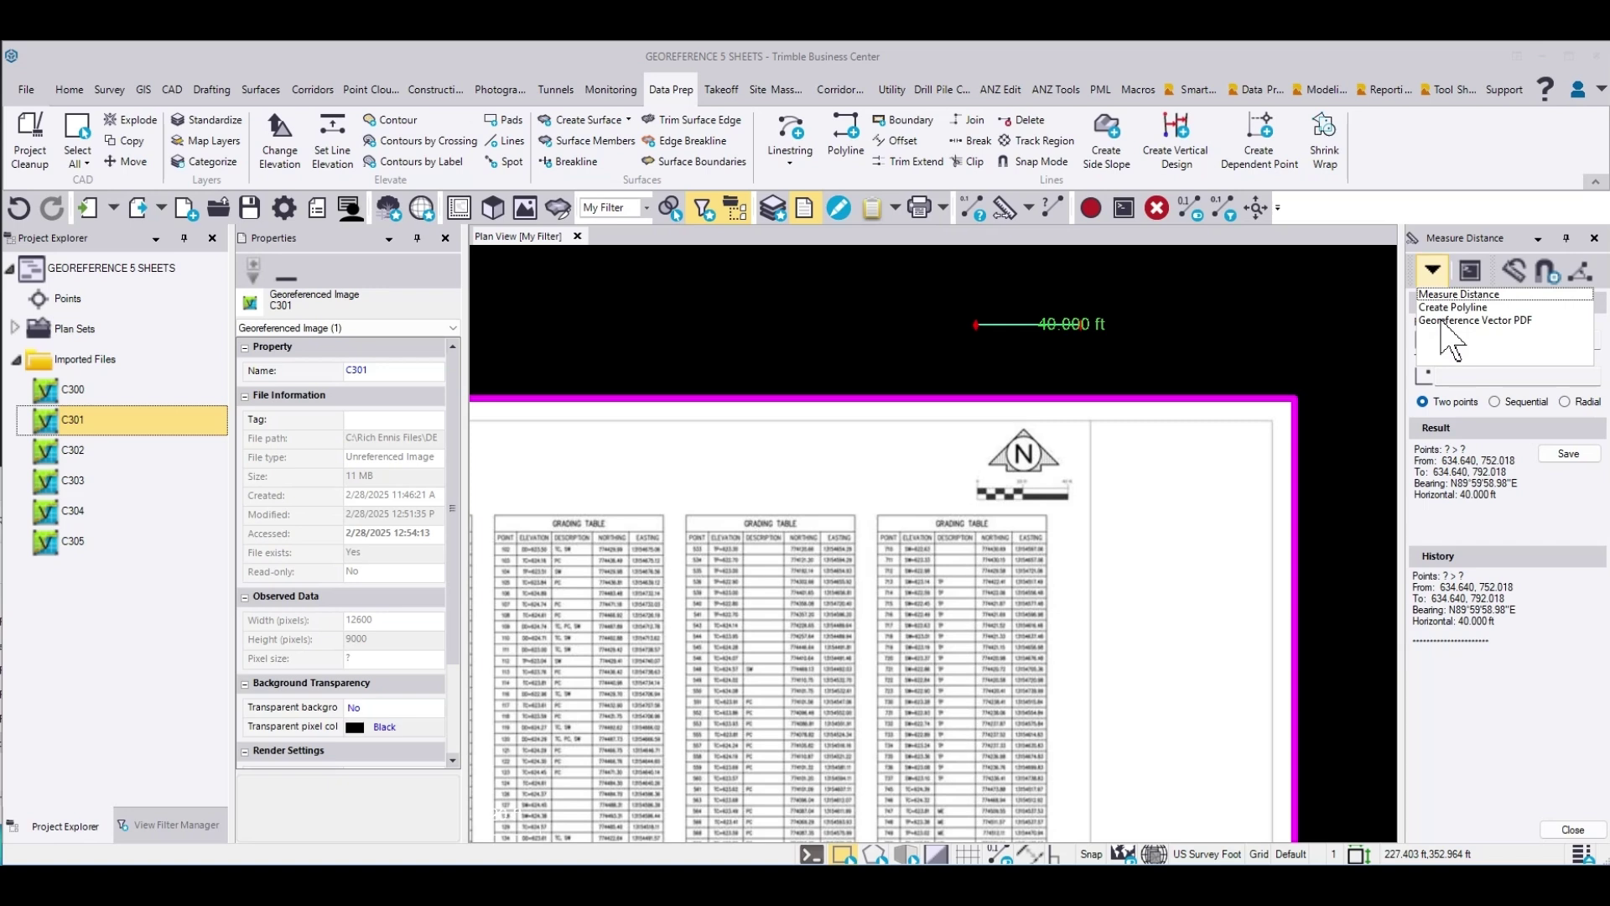
pyautogui.click(1452, 321)
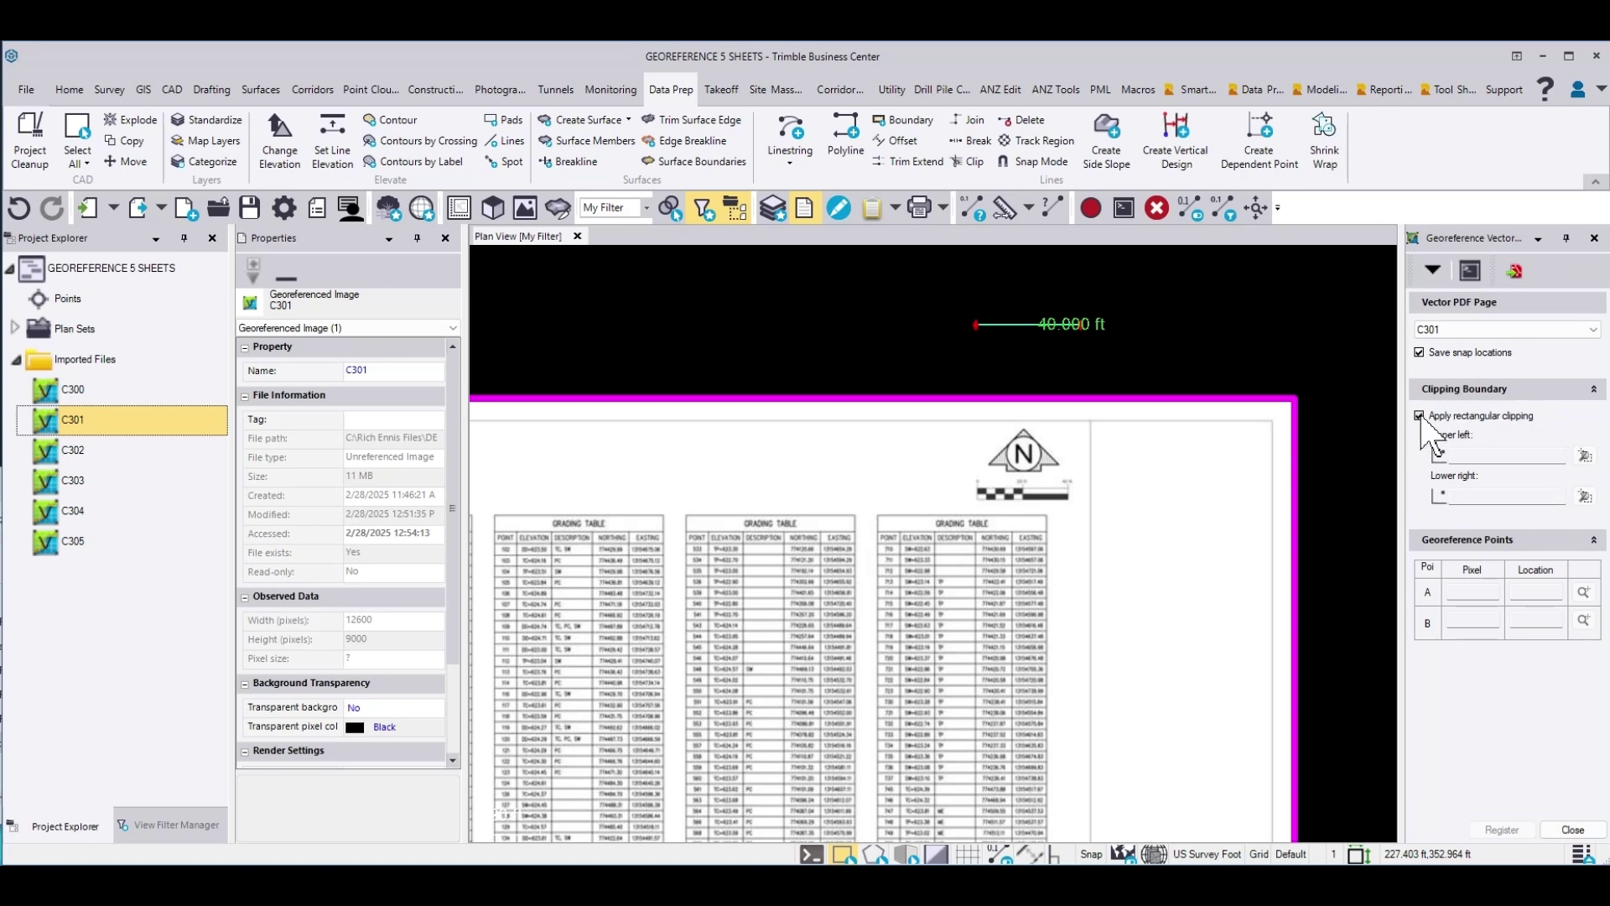
pyautogui.scroll(-4, 1359, 323)
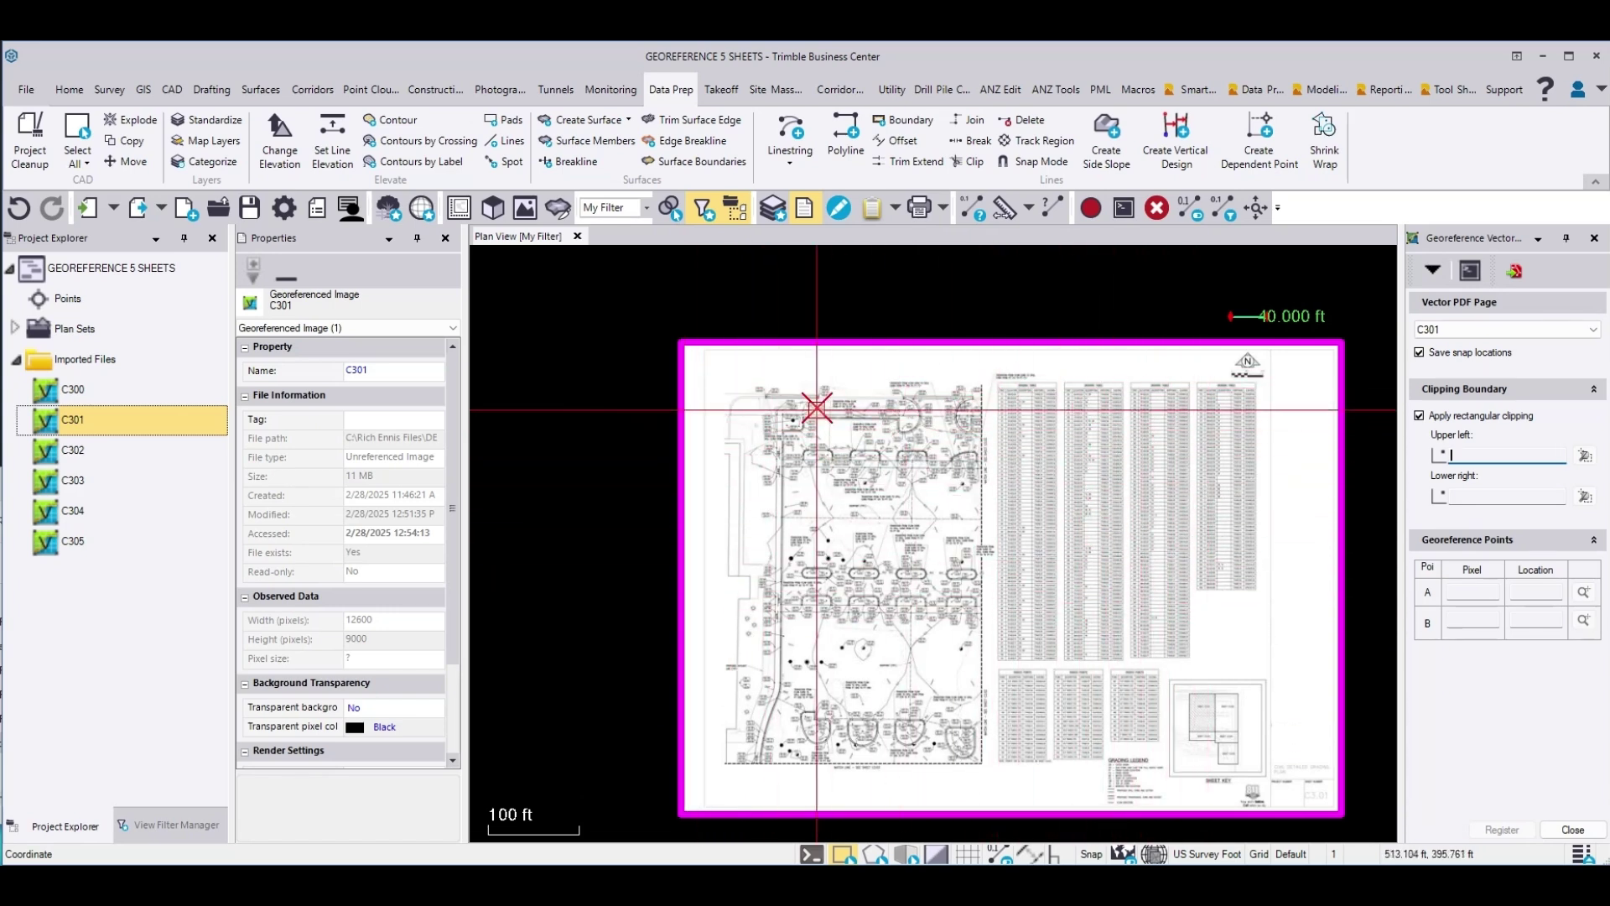
pyautogui.scroll(5, 745, 395)
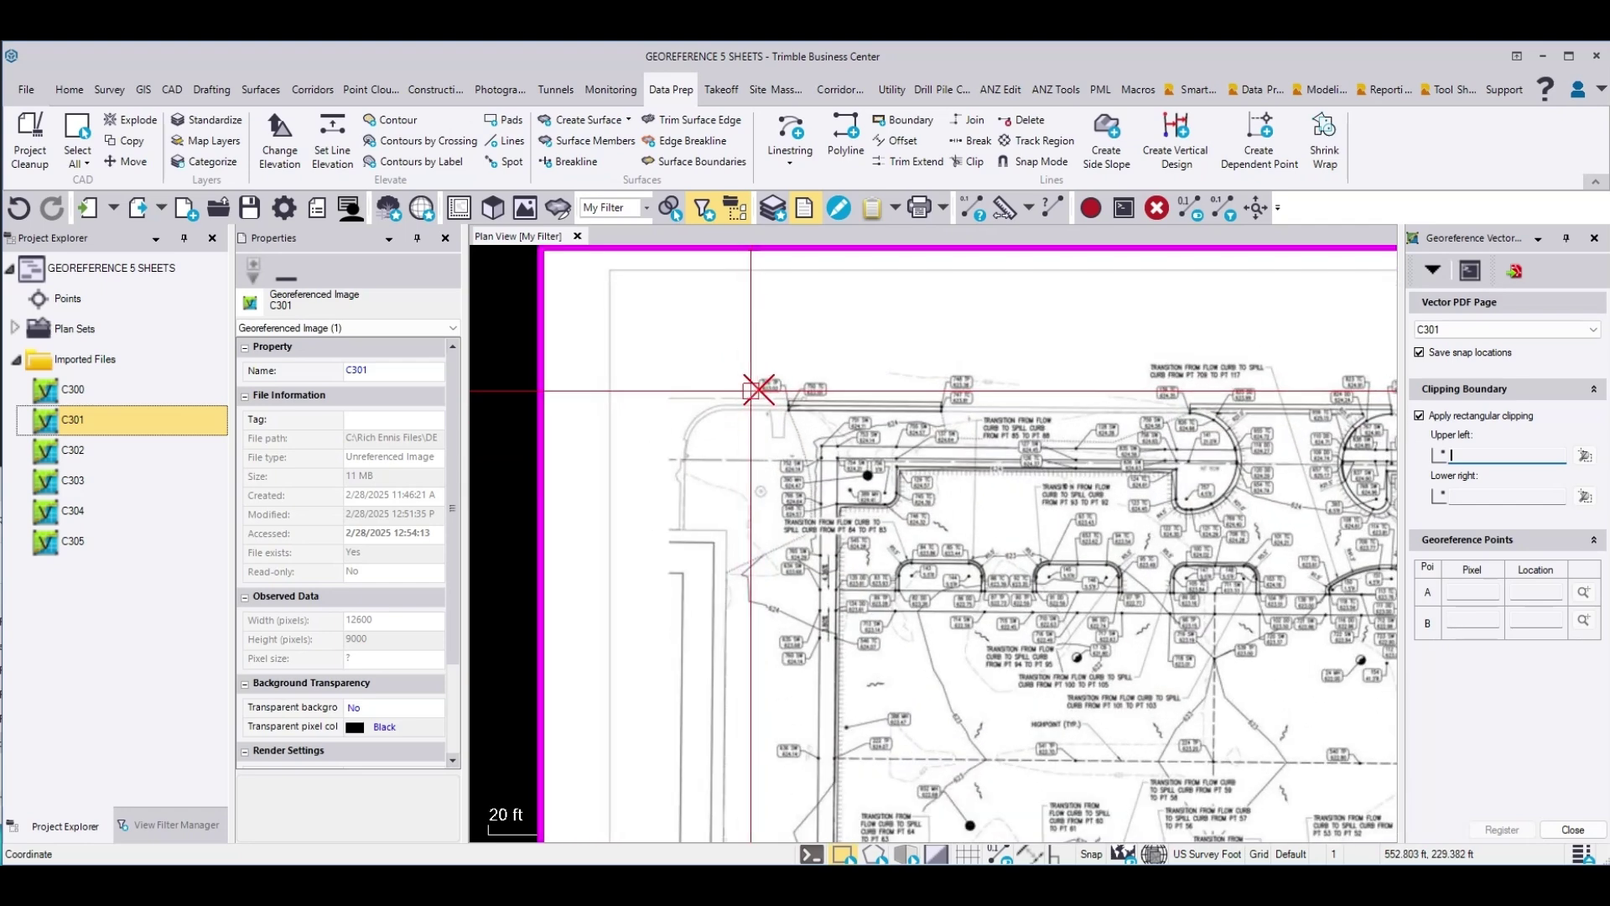
pyautogui.moveTo(754, 384); pyautogui.dragTo(686, 368, button='middle')
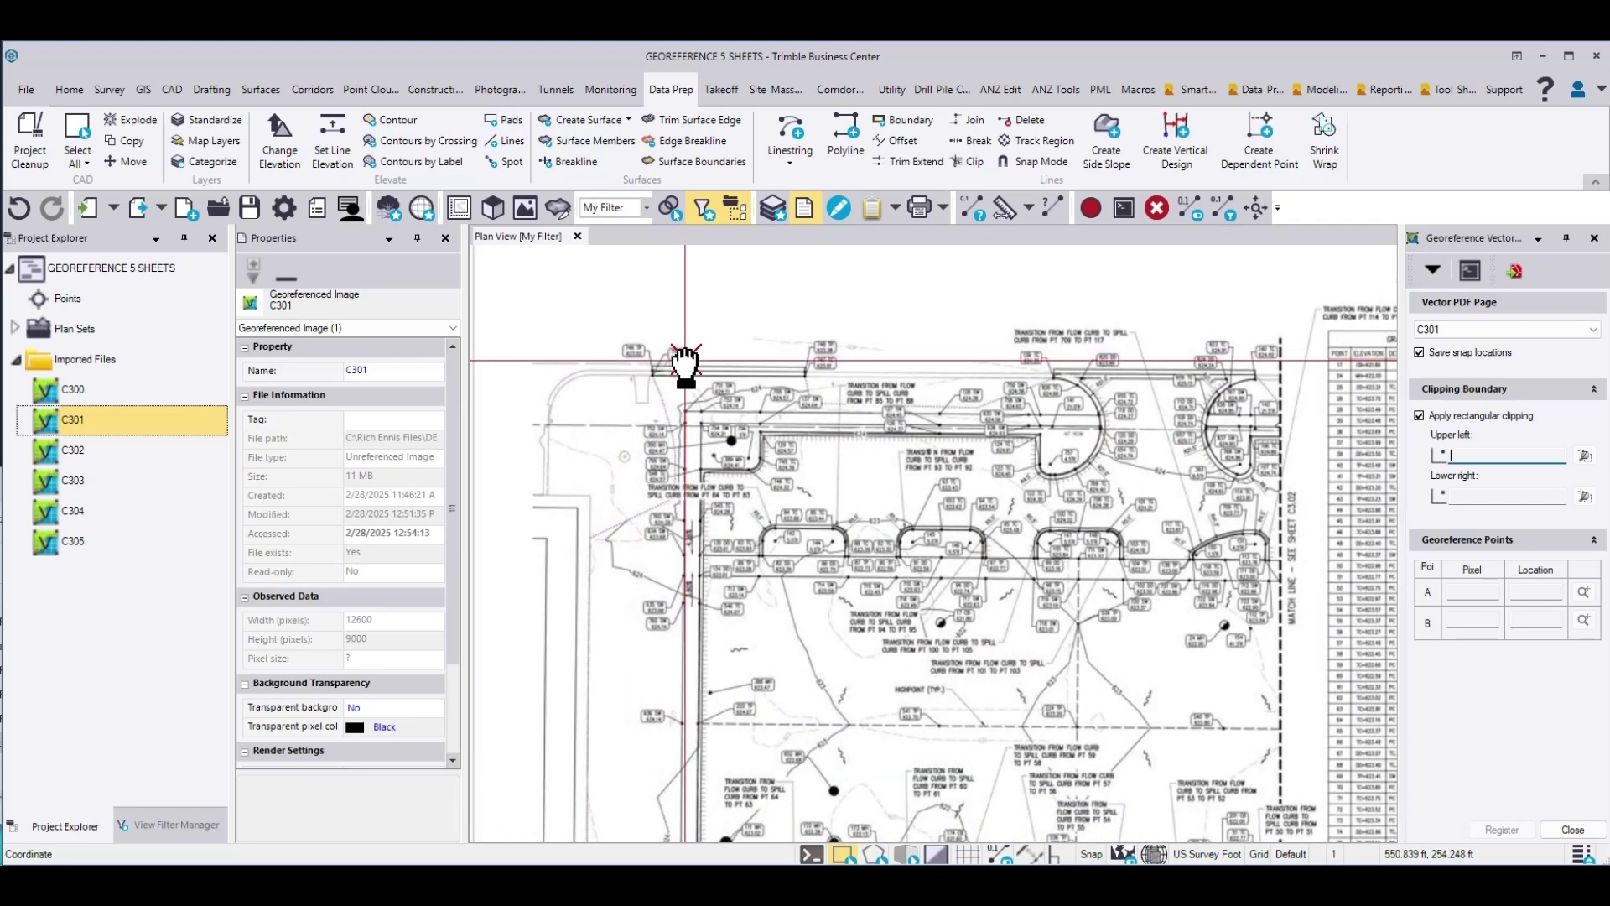
pyautogui.click(521, 319)
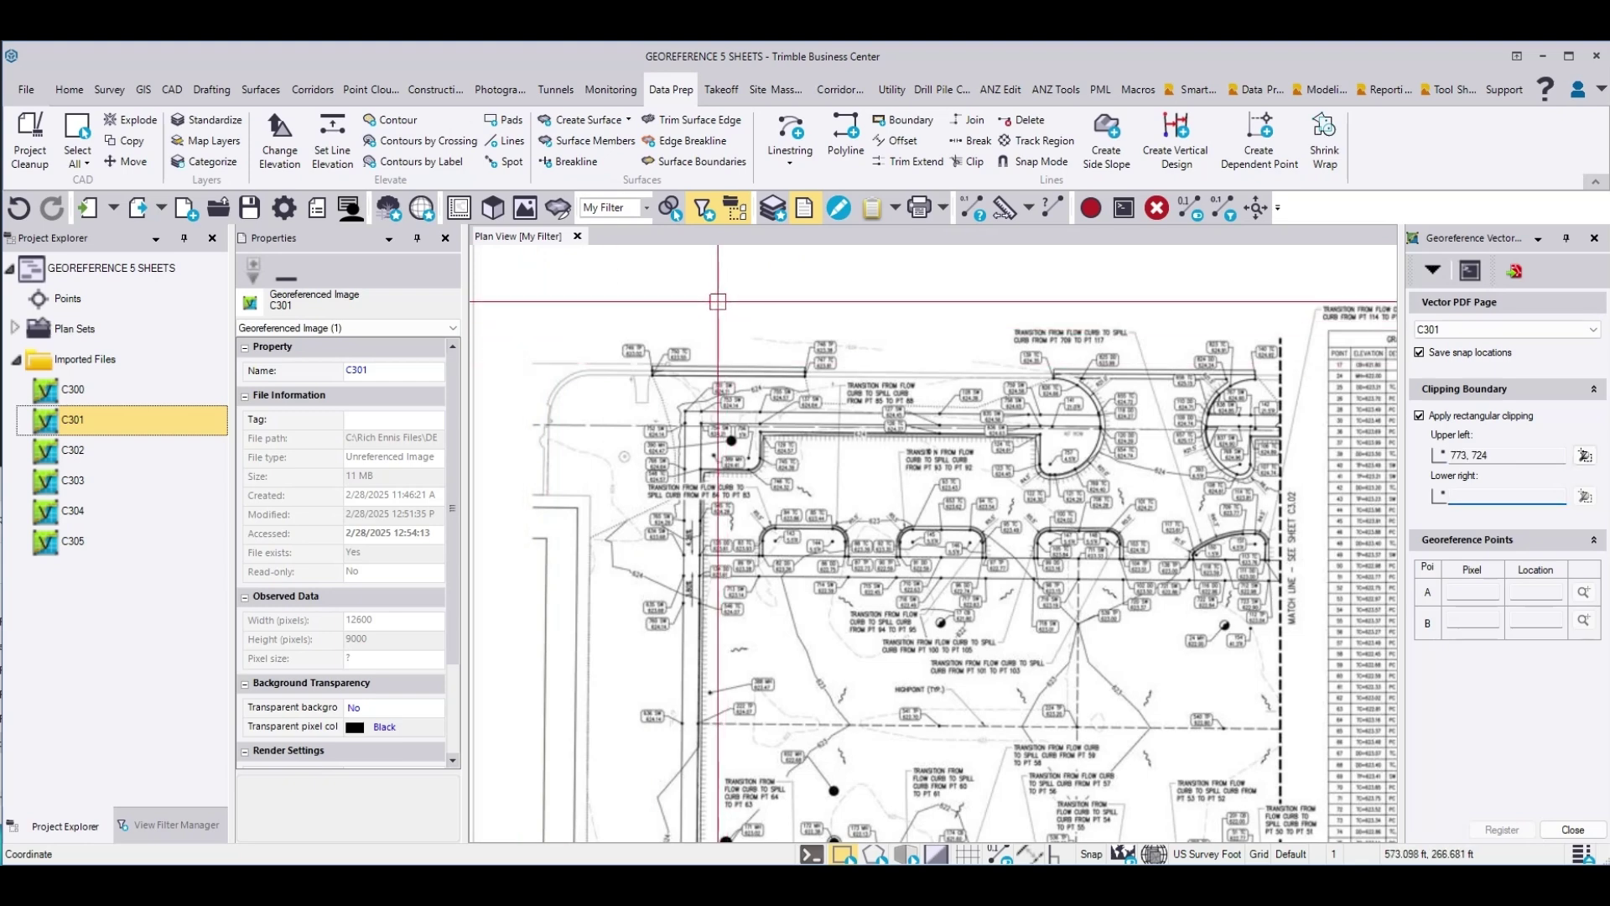
# - Set C301's lower-right clipping corner at pixel 5736, 8028, where the two dashed match lines meet
pyautogui.scroll(-2, 1064, 401)
pyautogui.scroll(-2, 1063, 401)
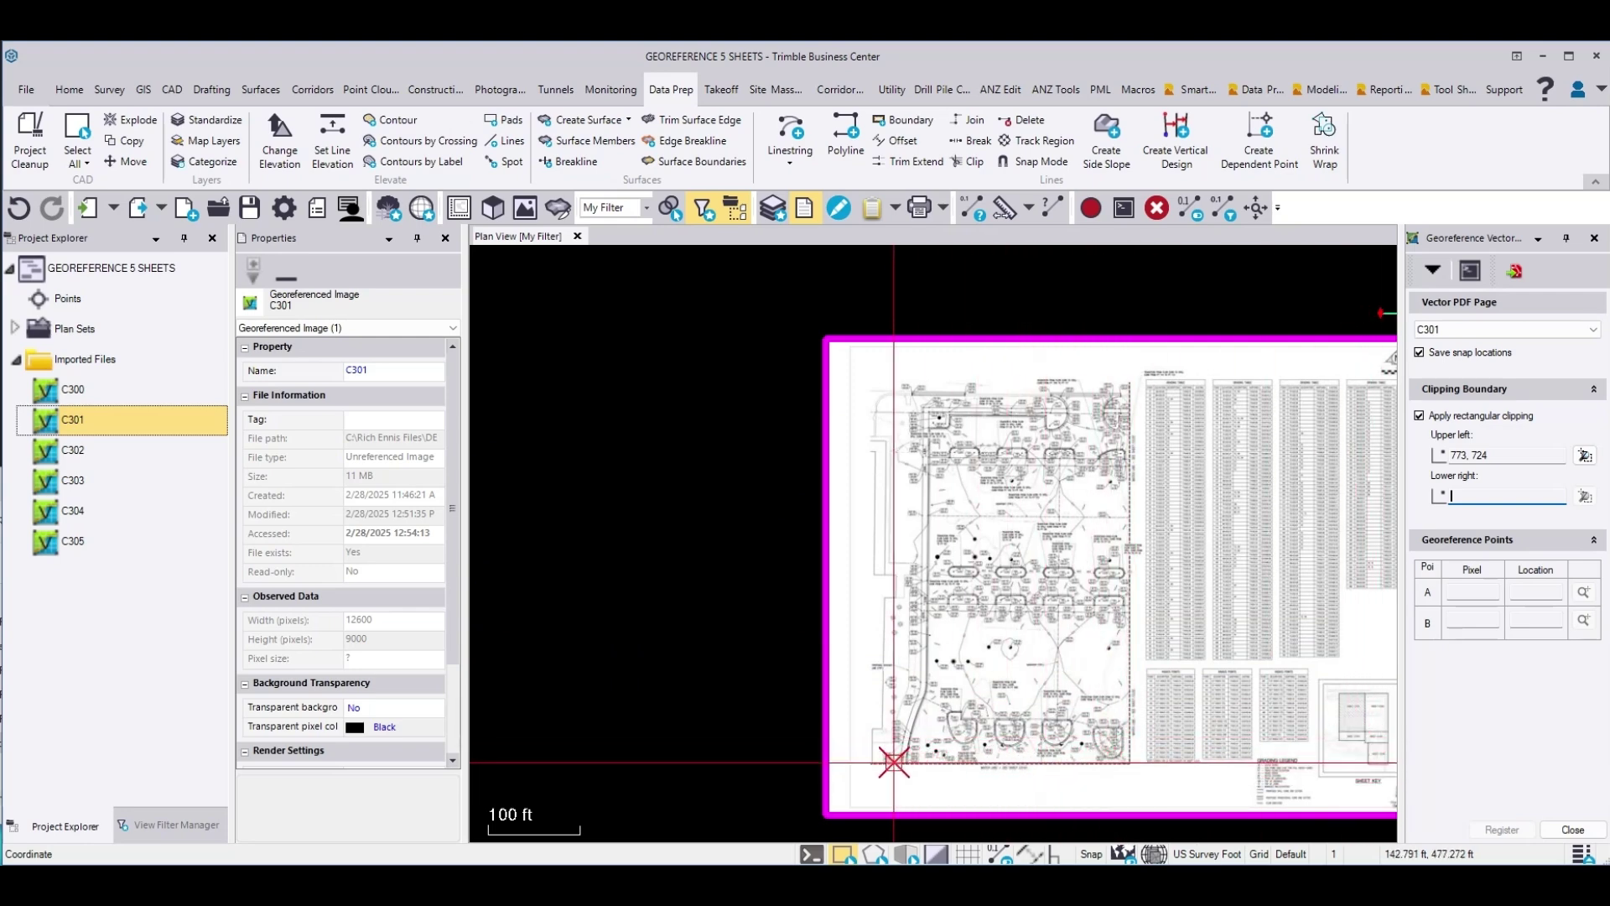
pyautogui.scroll(5, 1156, 761)
pyautogui.scroll(5, 1150, 767)
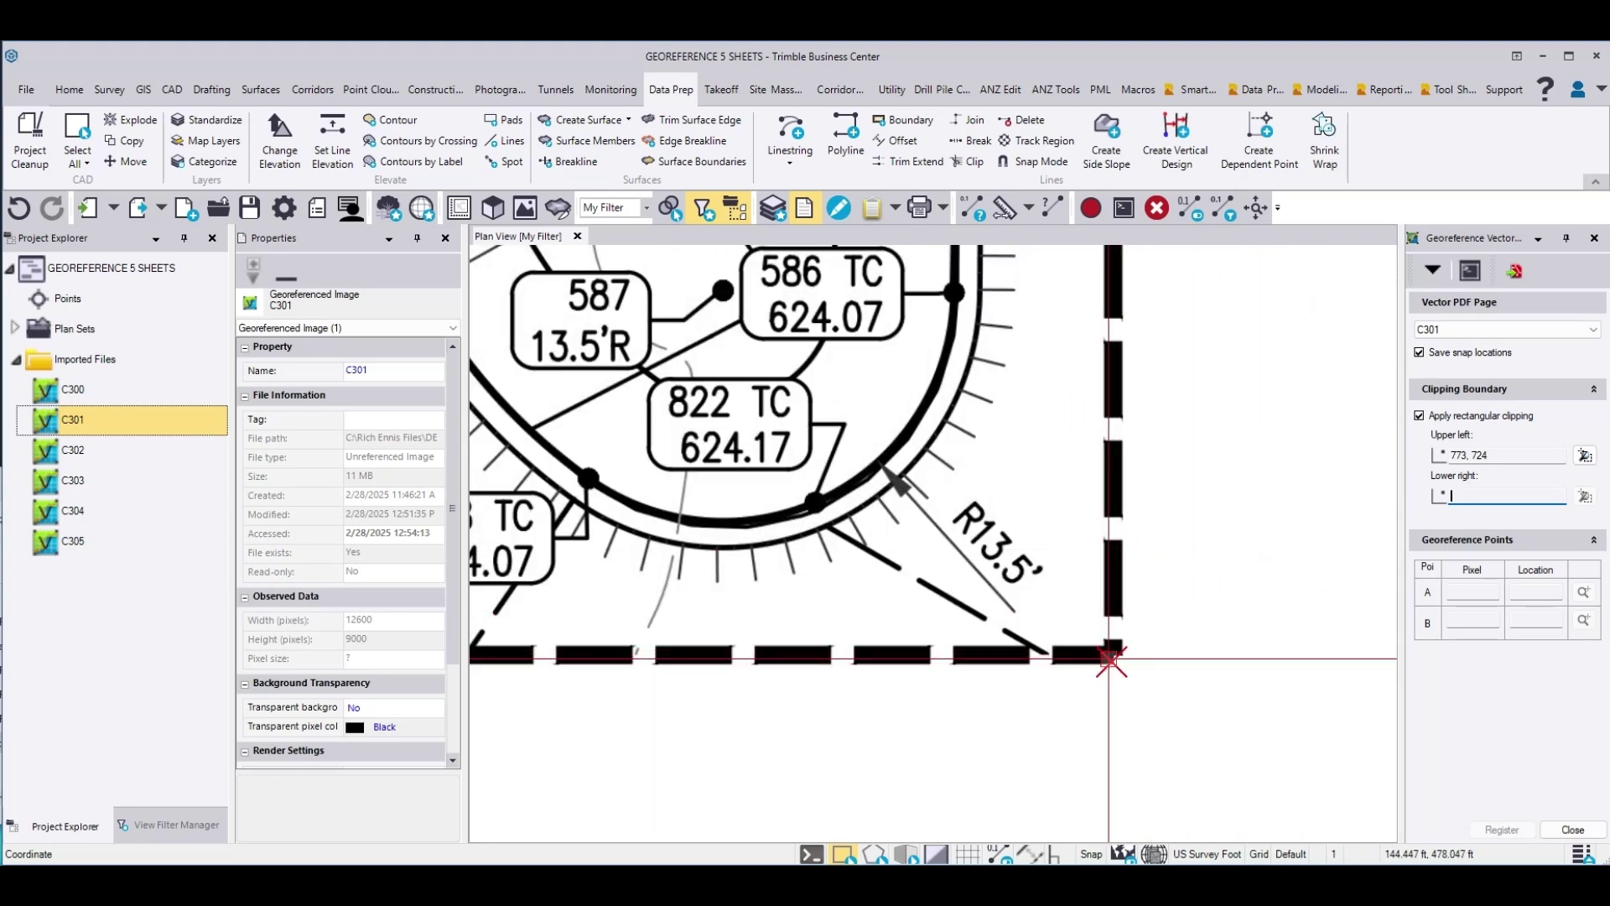
pyautogui.scroll(3, 1103, 657)
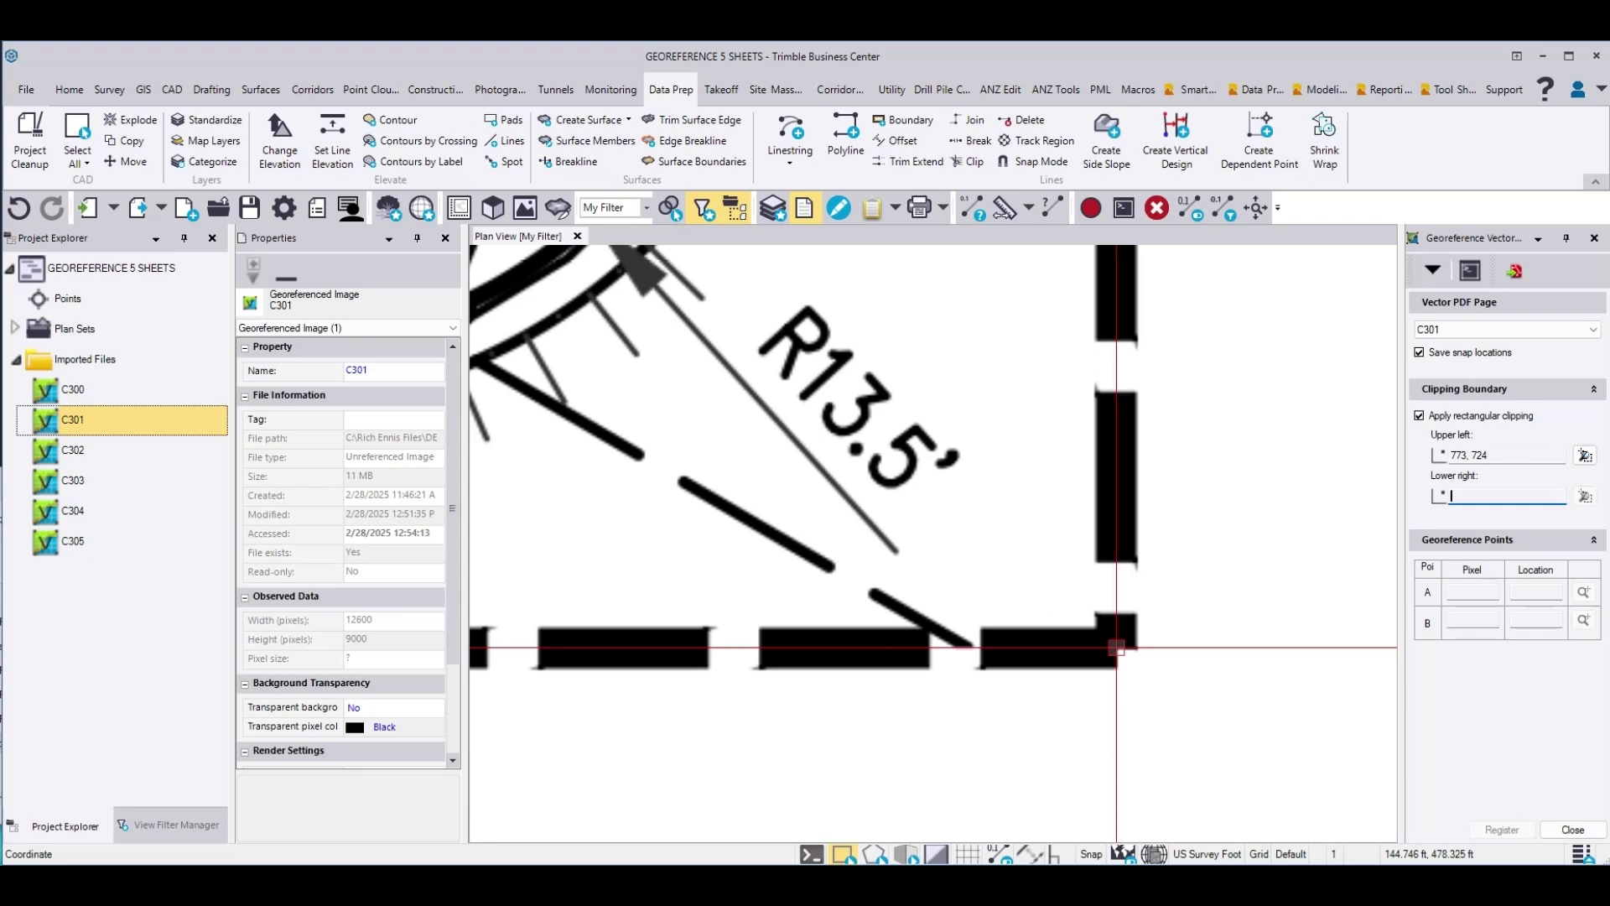
pyautogui.click(1117, 649)
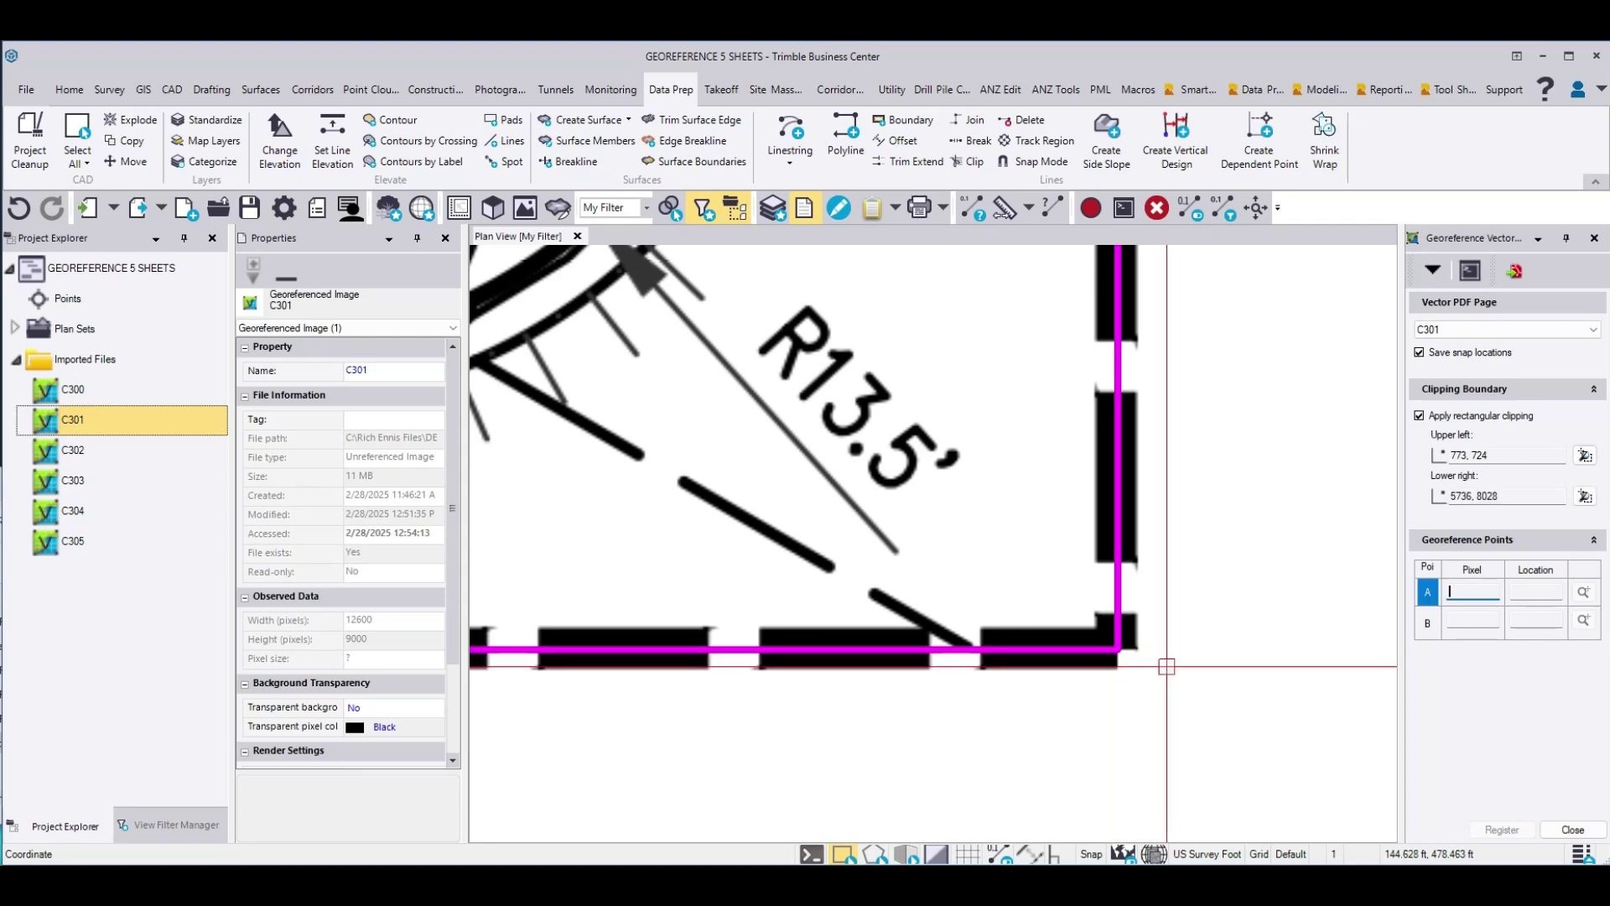
# - Set C301's georeference point A at the graphic scale's 0 mark, pixel 10503, 595, and tie it to the 40 ft line's west end
pyautogui.scroll(-4, 1273, 679)
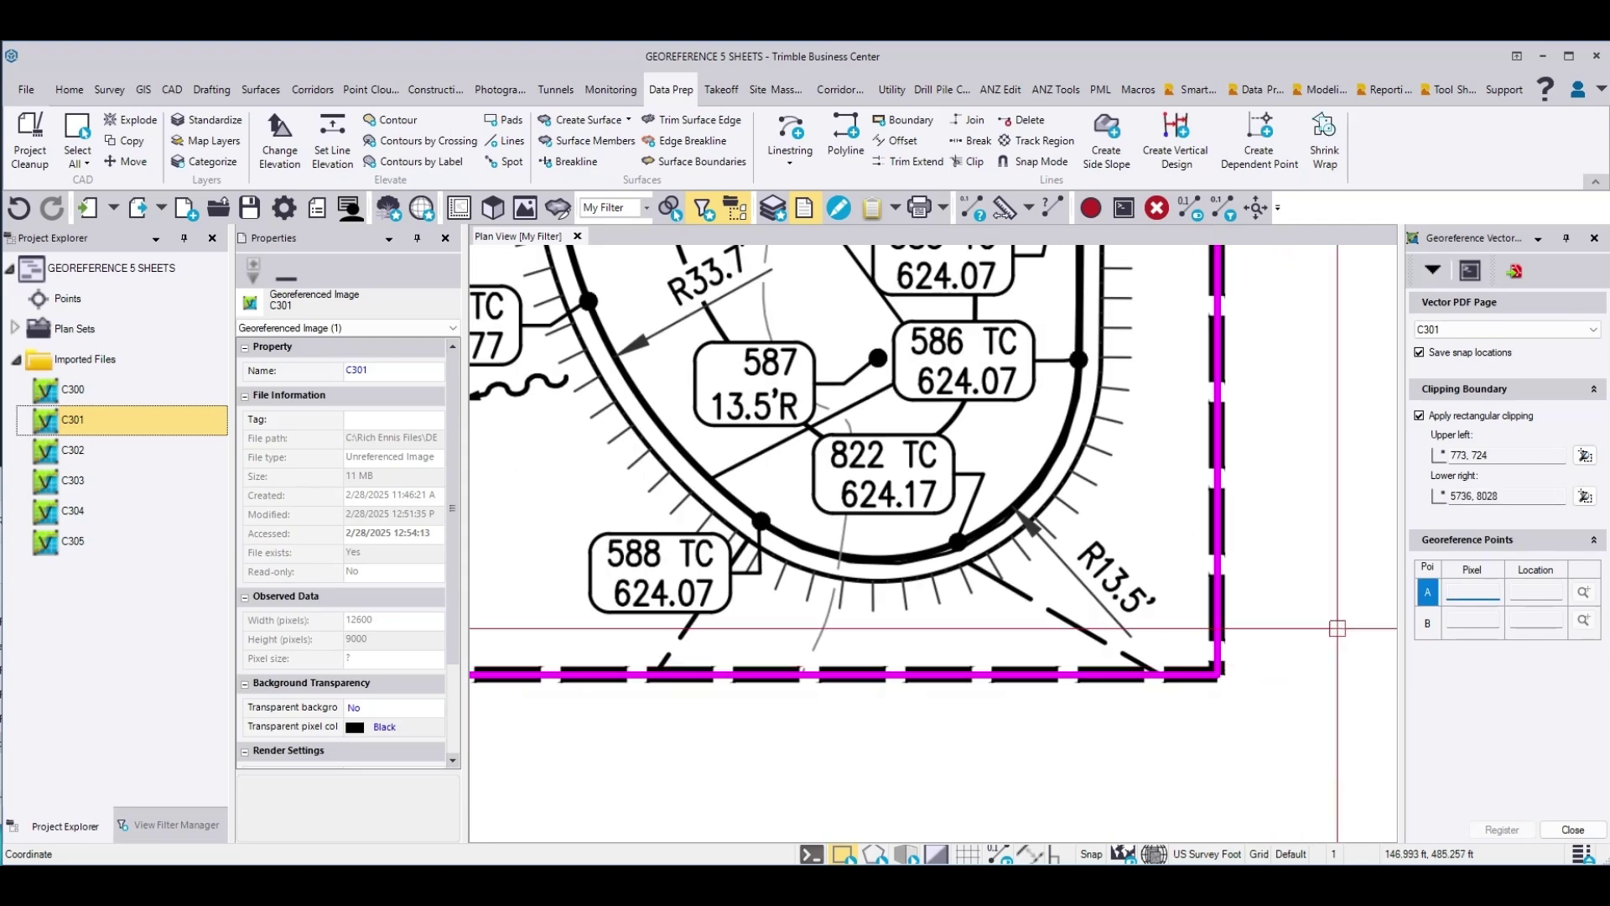
pyautogui.scroll(-4, 1027, 520)
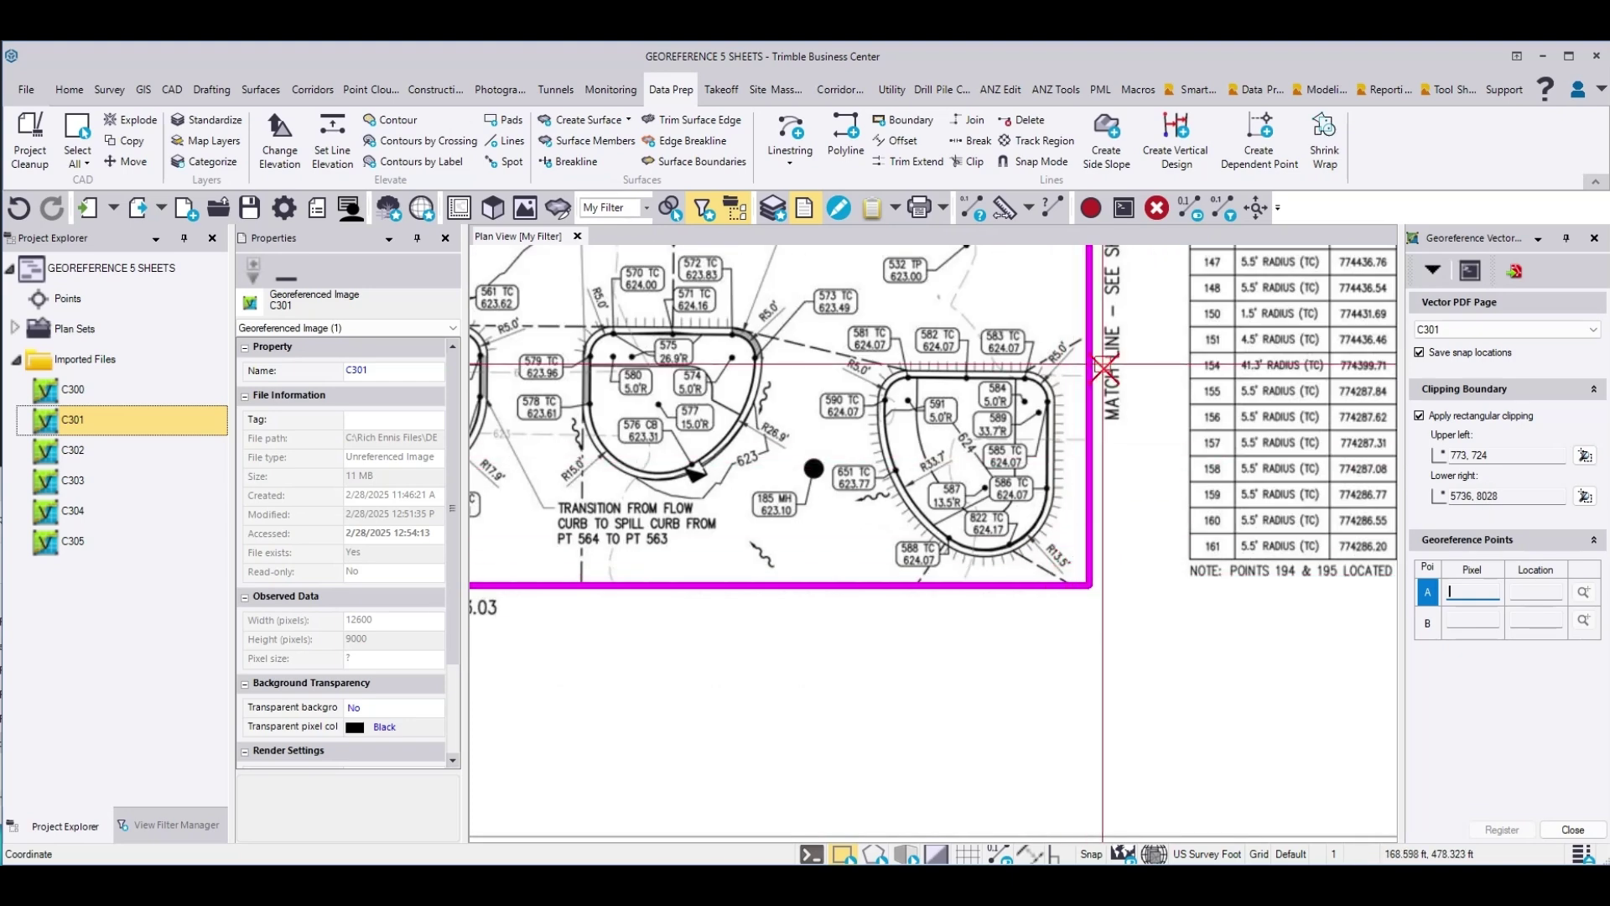
pyautogui.scroll(-3, 896, 560)
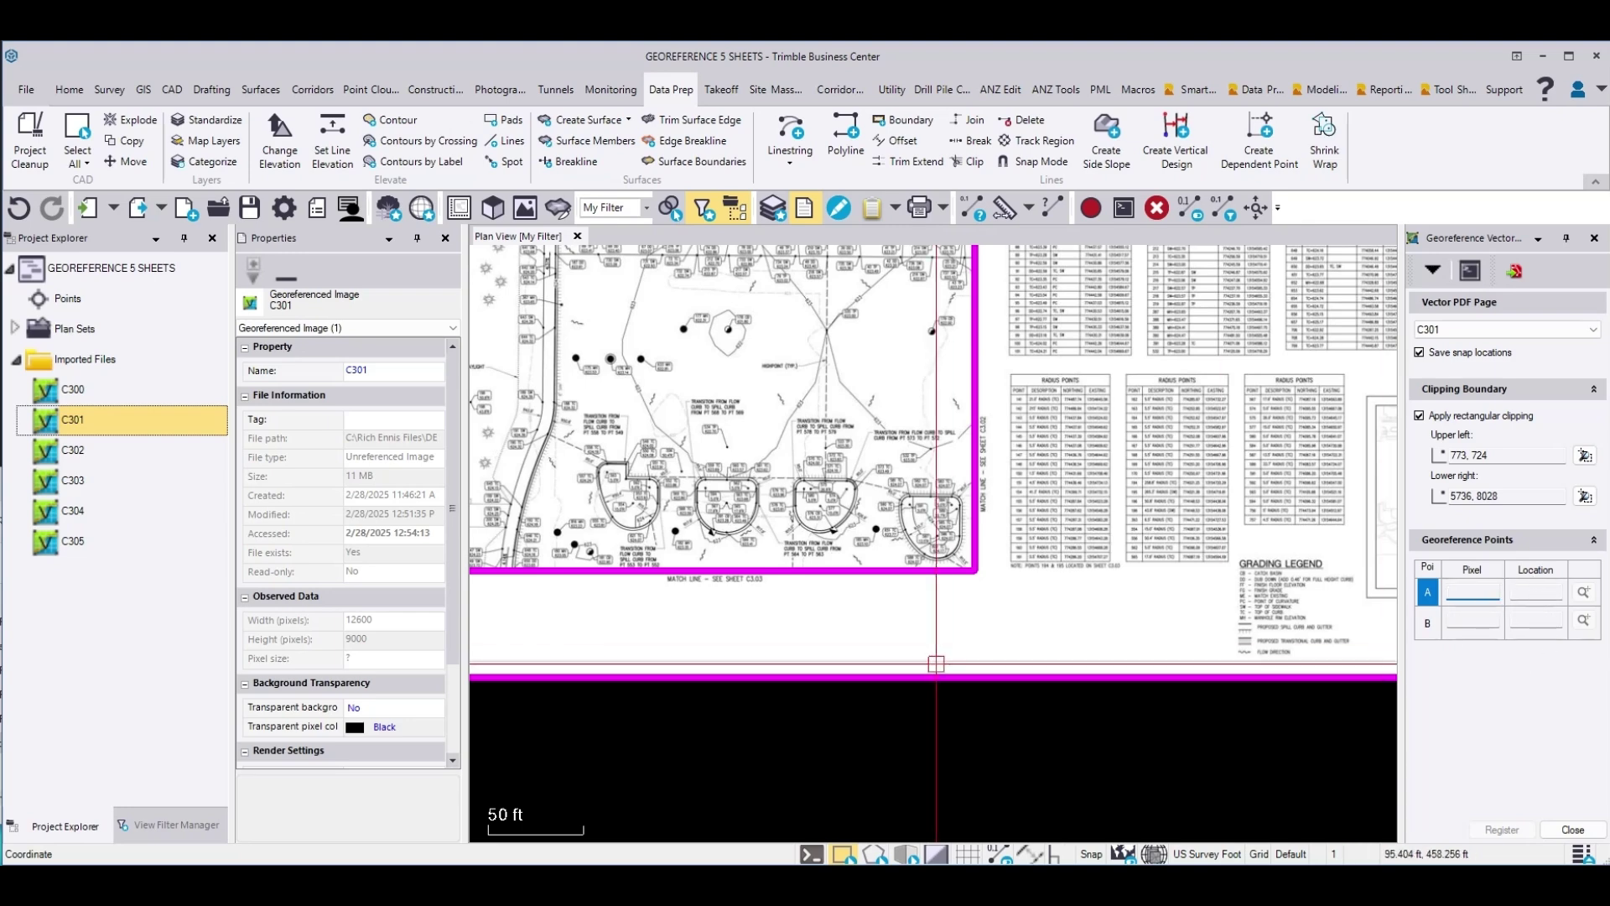
pyautogui.scroll(-3, 933, 656)
pyautogui.scroll(3, 1225, 266)
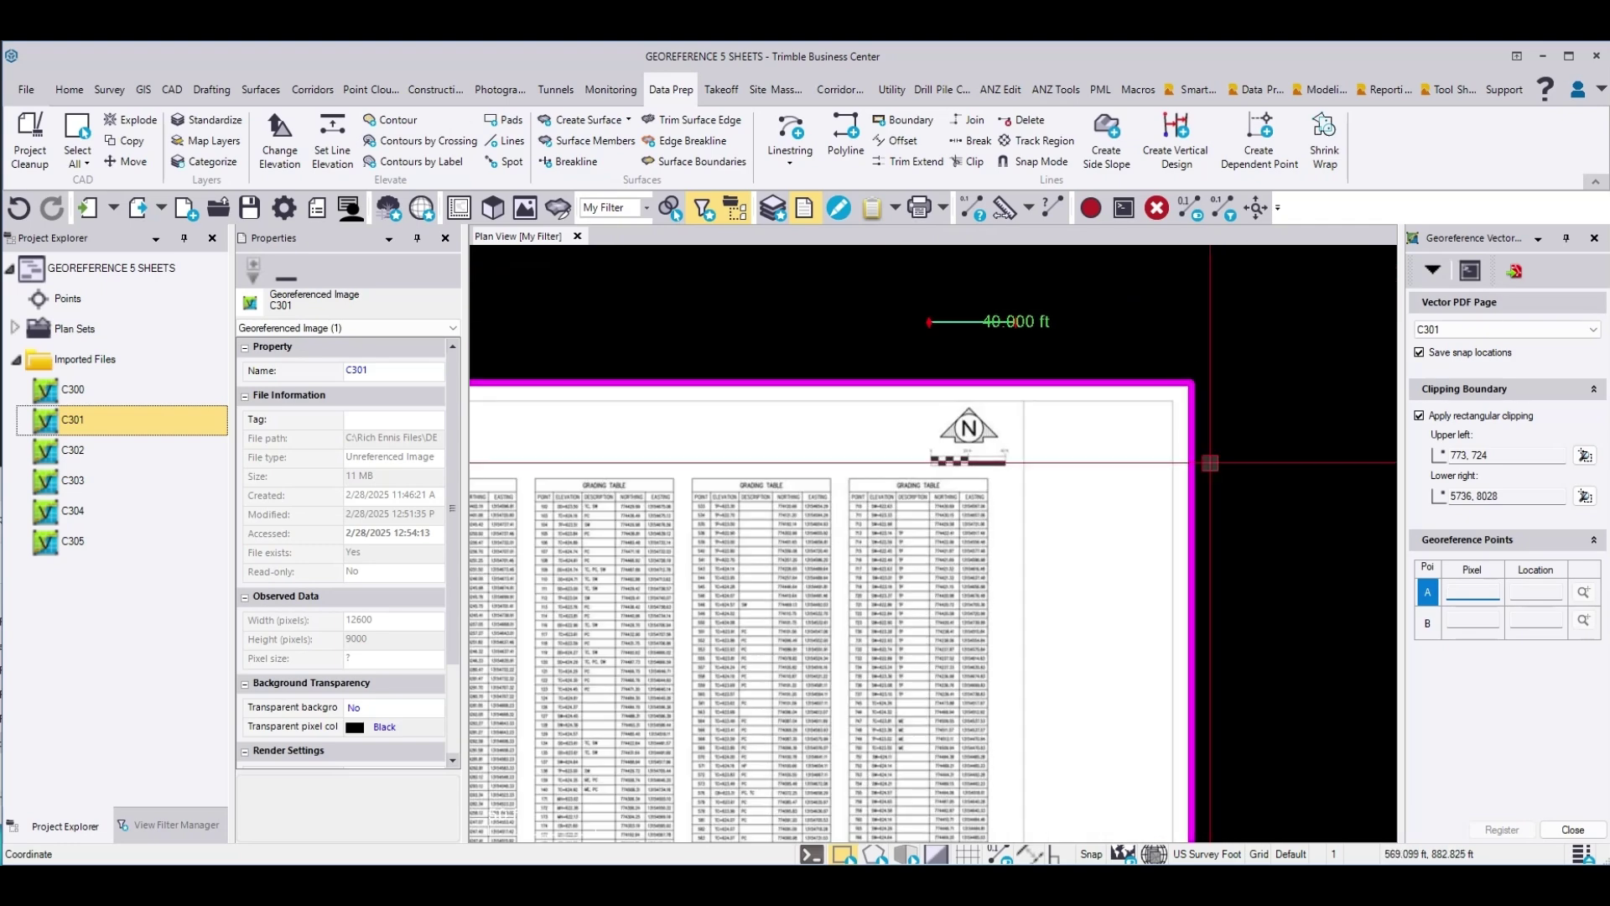
pyautogui.scroll(3, 929, 449)
pyautogui.scroll(2, 929, 448)
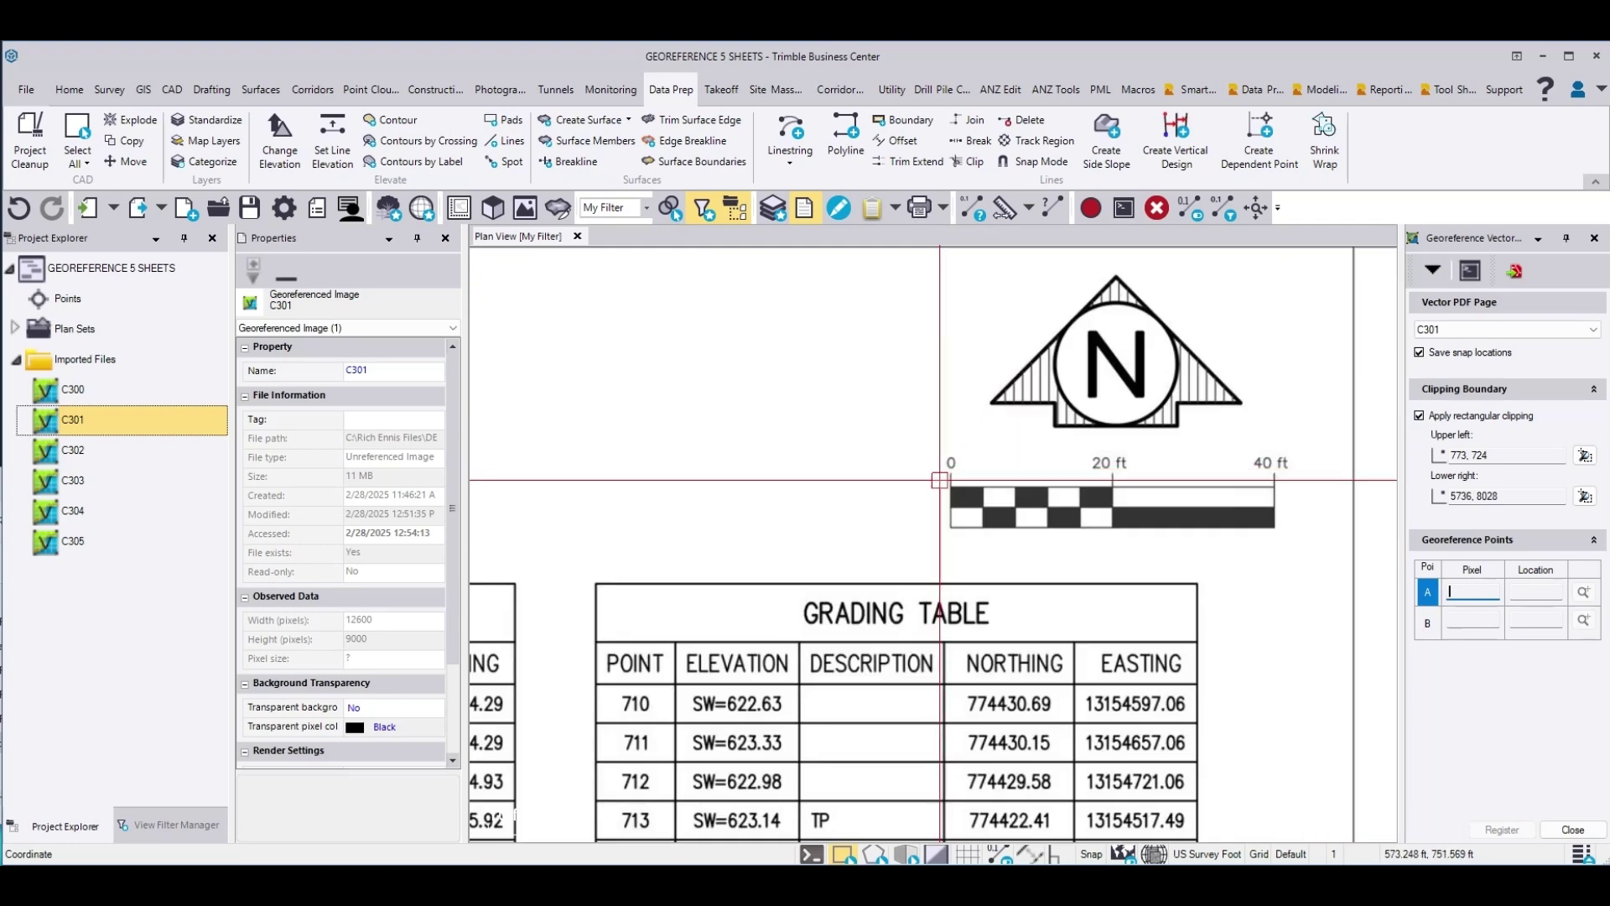
pyautogui.click(1043, 476)
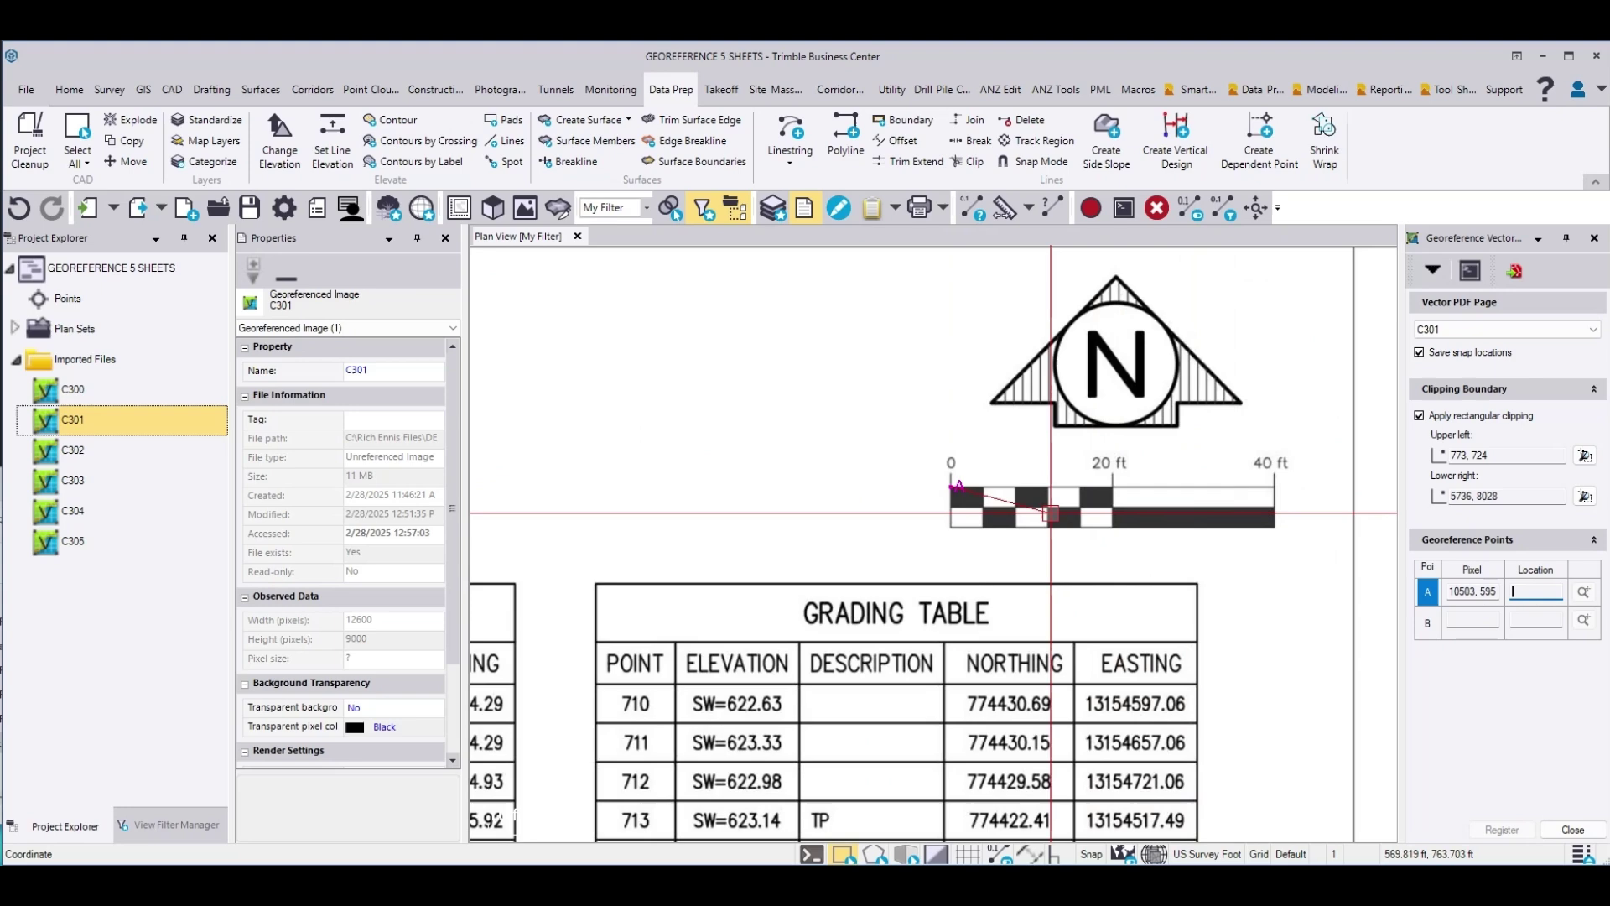
pyautogui.scroll(-3, 999, 340)
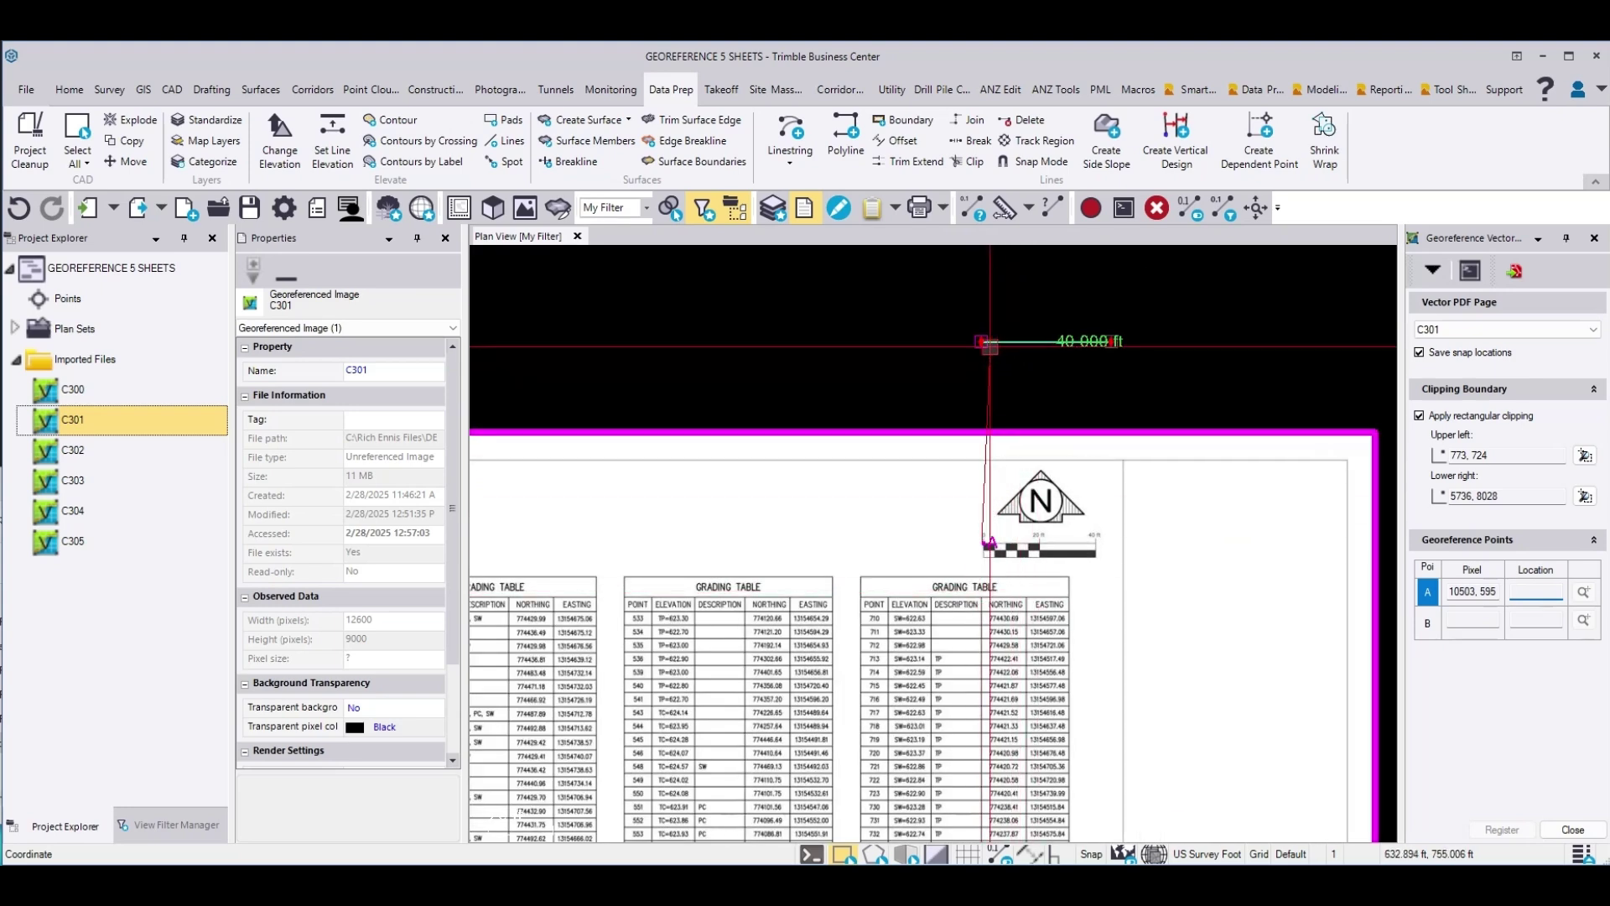
pyautogui.click(989, 344)
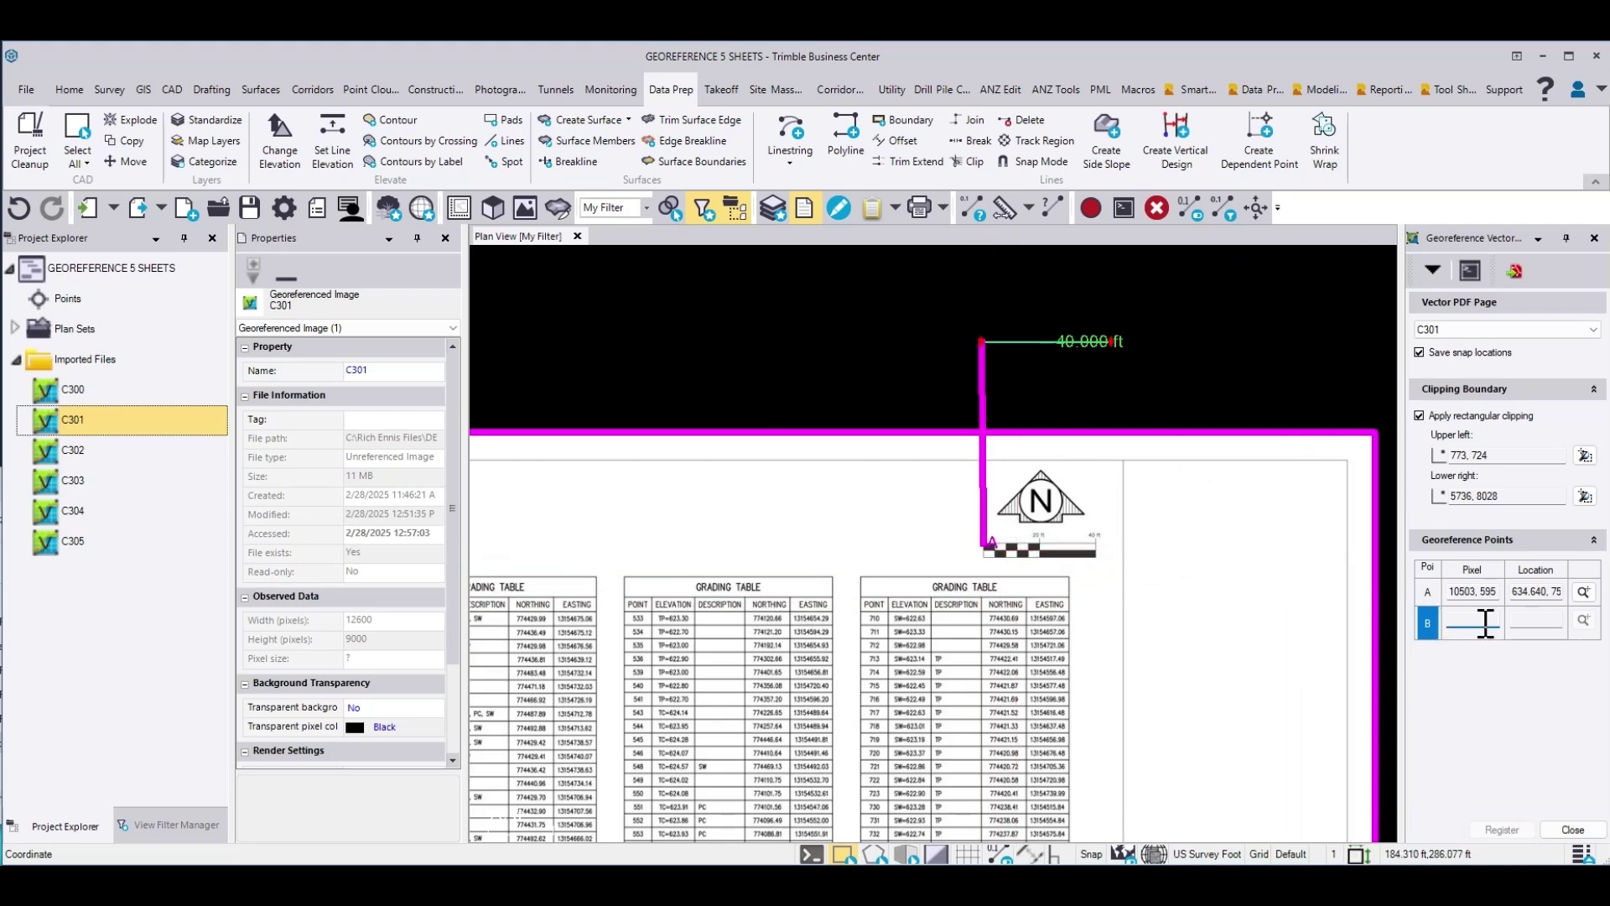
# - Set point B at the scale's 40 ft mark, pixel 11103, 595, tie it to the 40 ft line's east end, and register C301
pyautogui.scroll(5, 1091, 545)
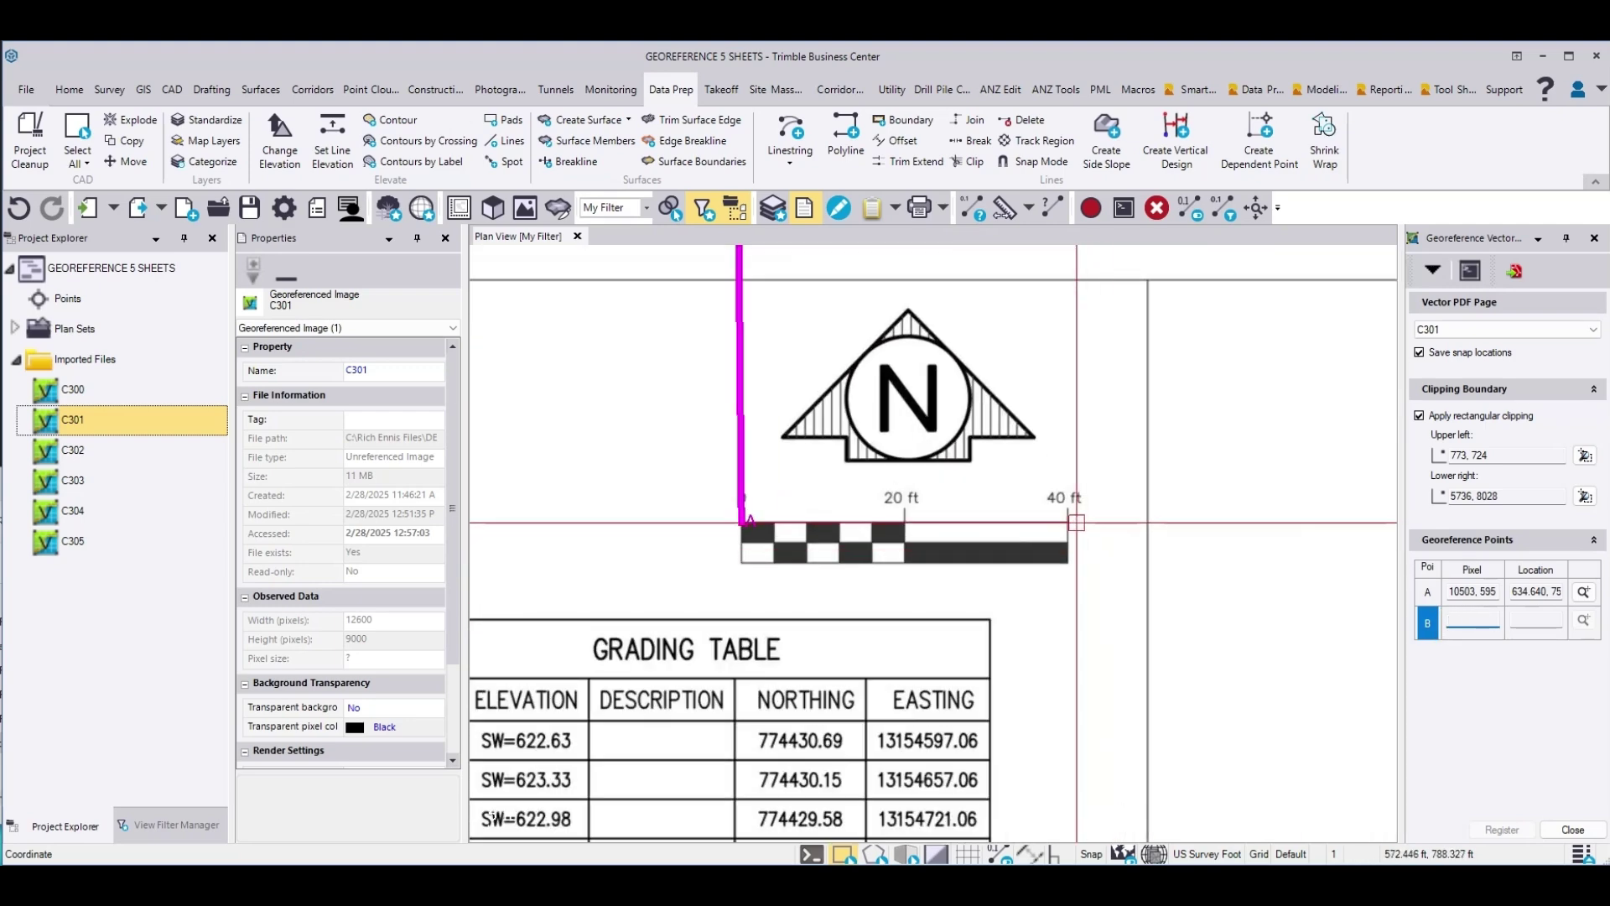
pyautogui.click(1066, 521)
pyautogui.scroll(-5, 1067, 521)
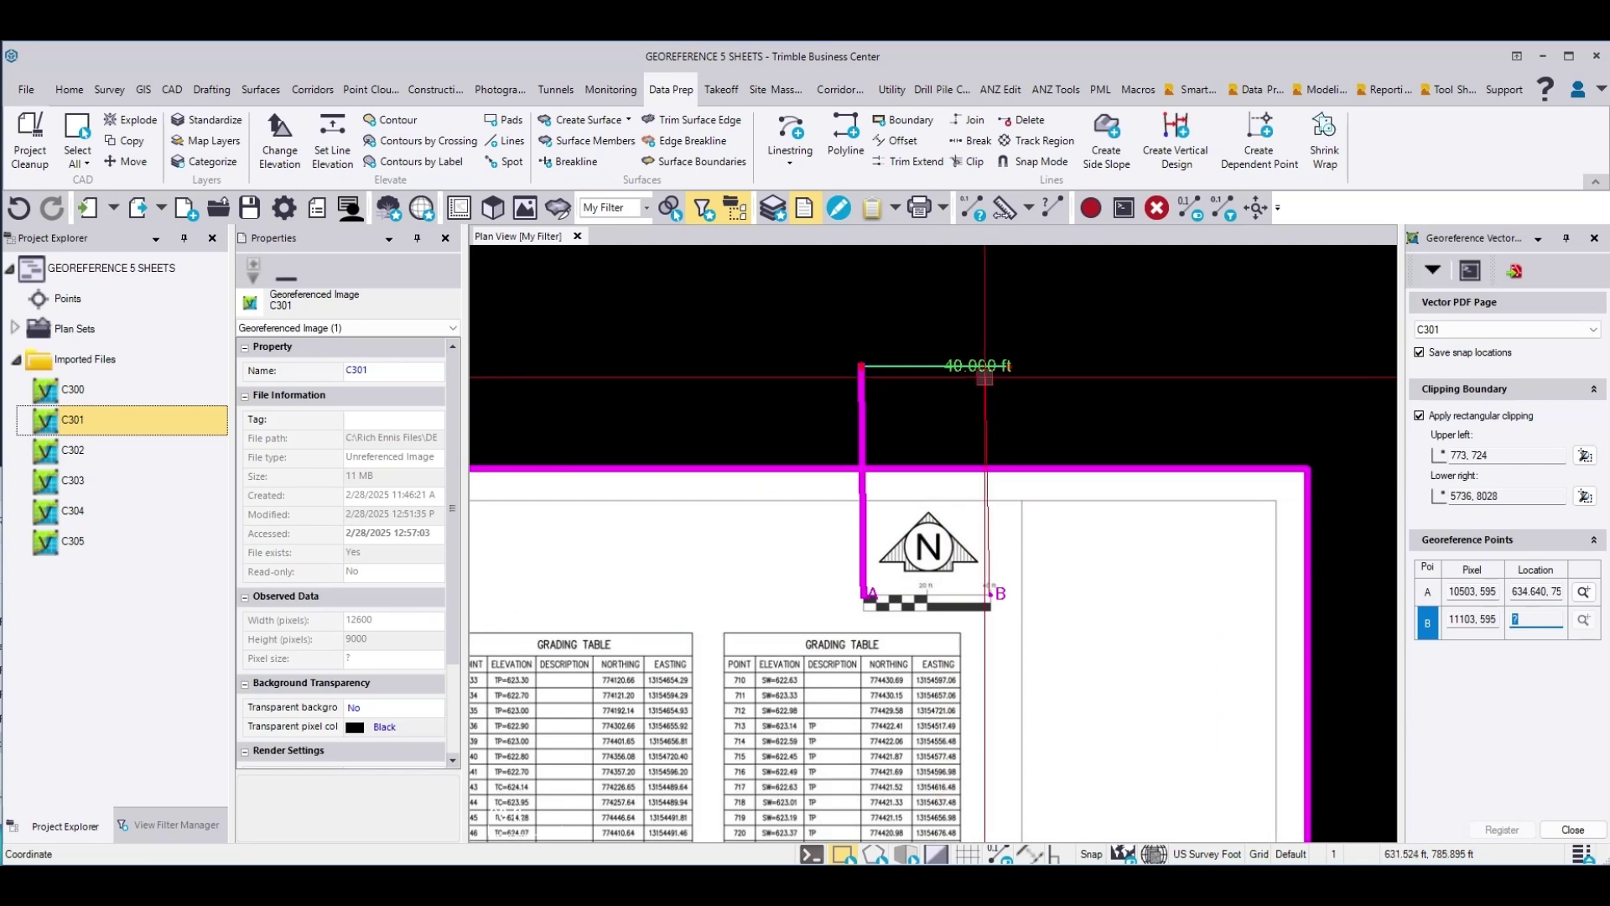
pyautogui.click(1007, 364)
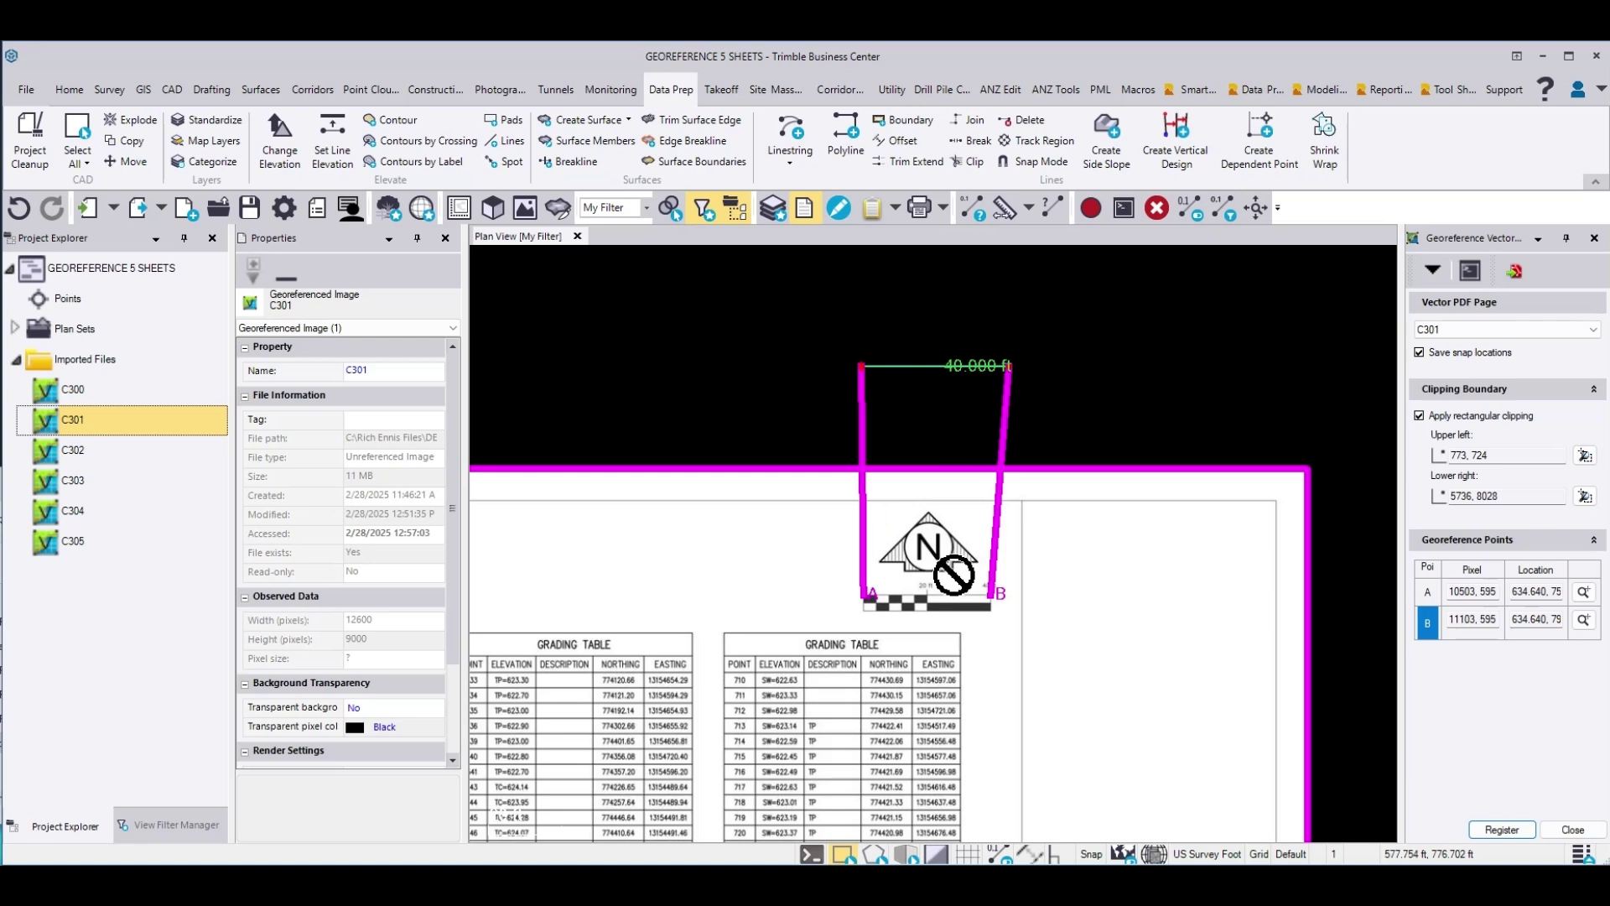
pyautogui.click(1502, 831)
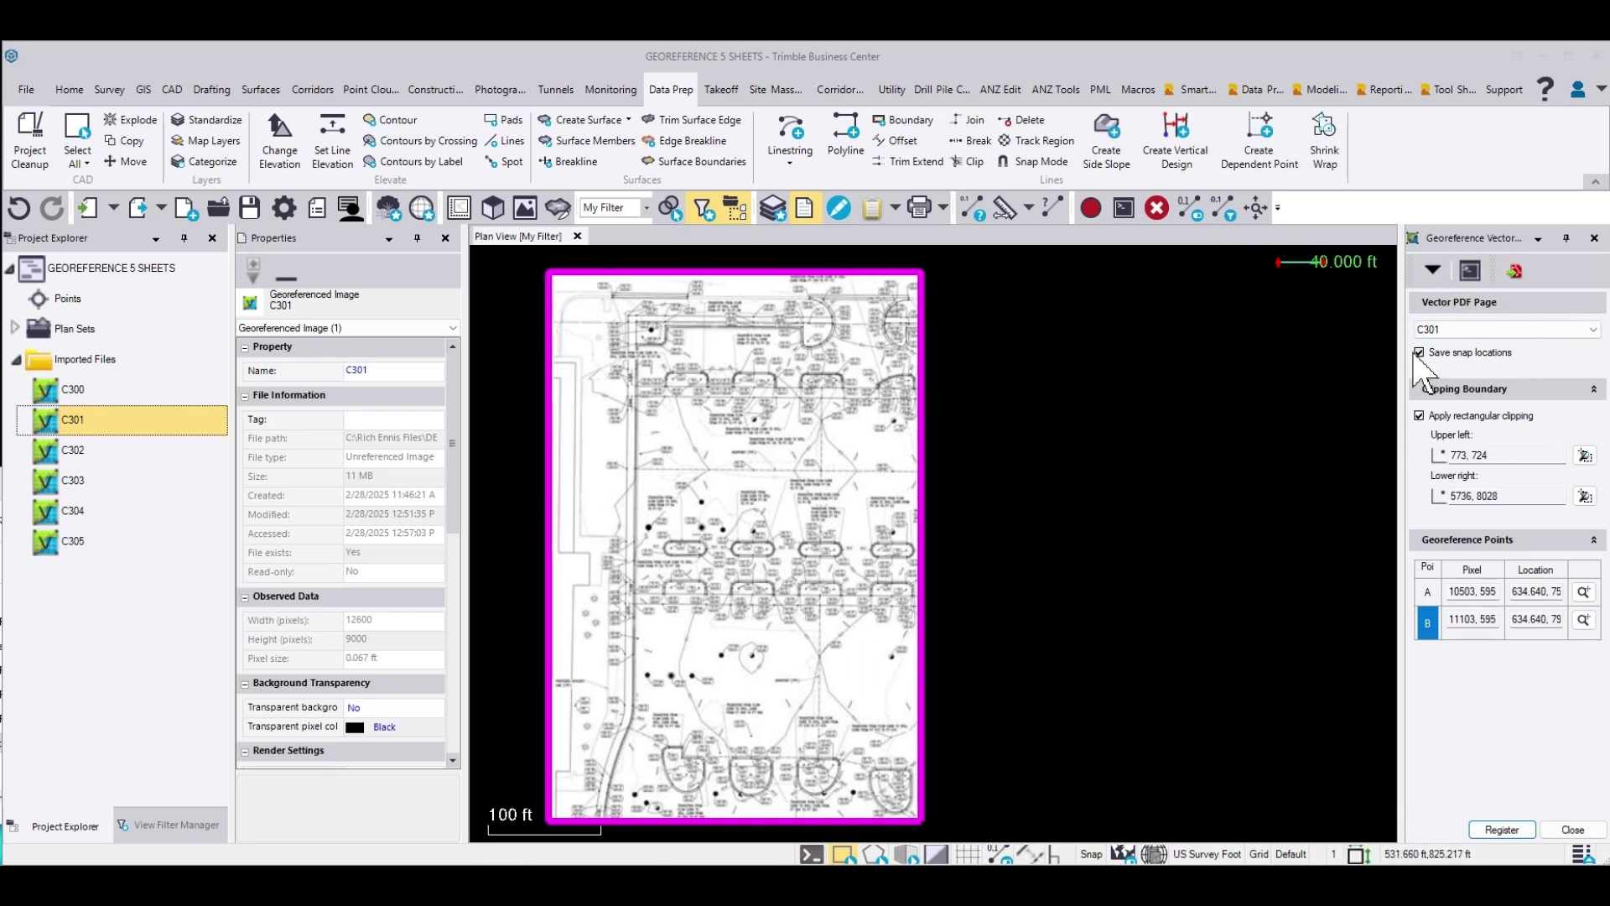
# - Load C302 as the vector PDF page in the empty plan area east of the registered sheet C301
pyautogui.click(1592, 332)
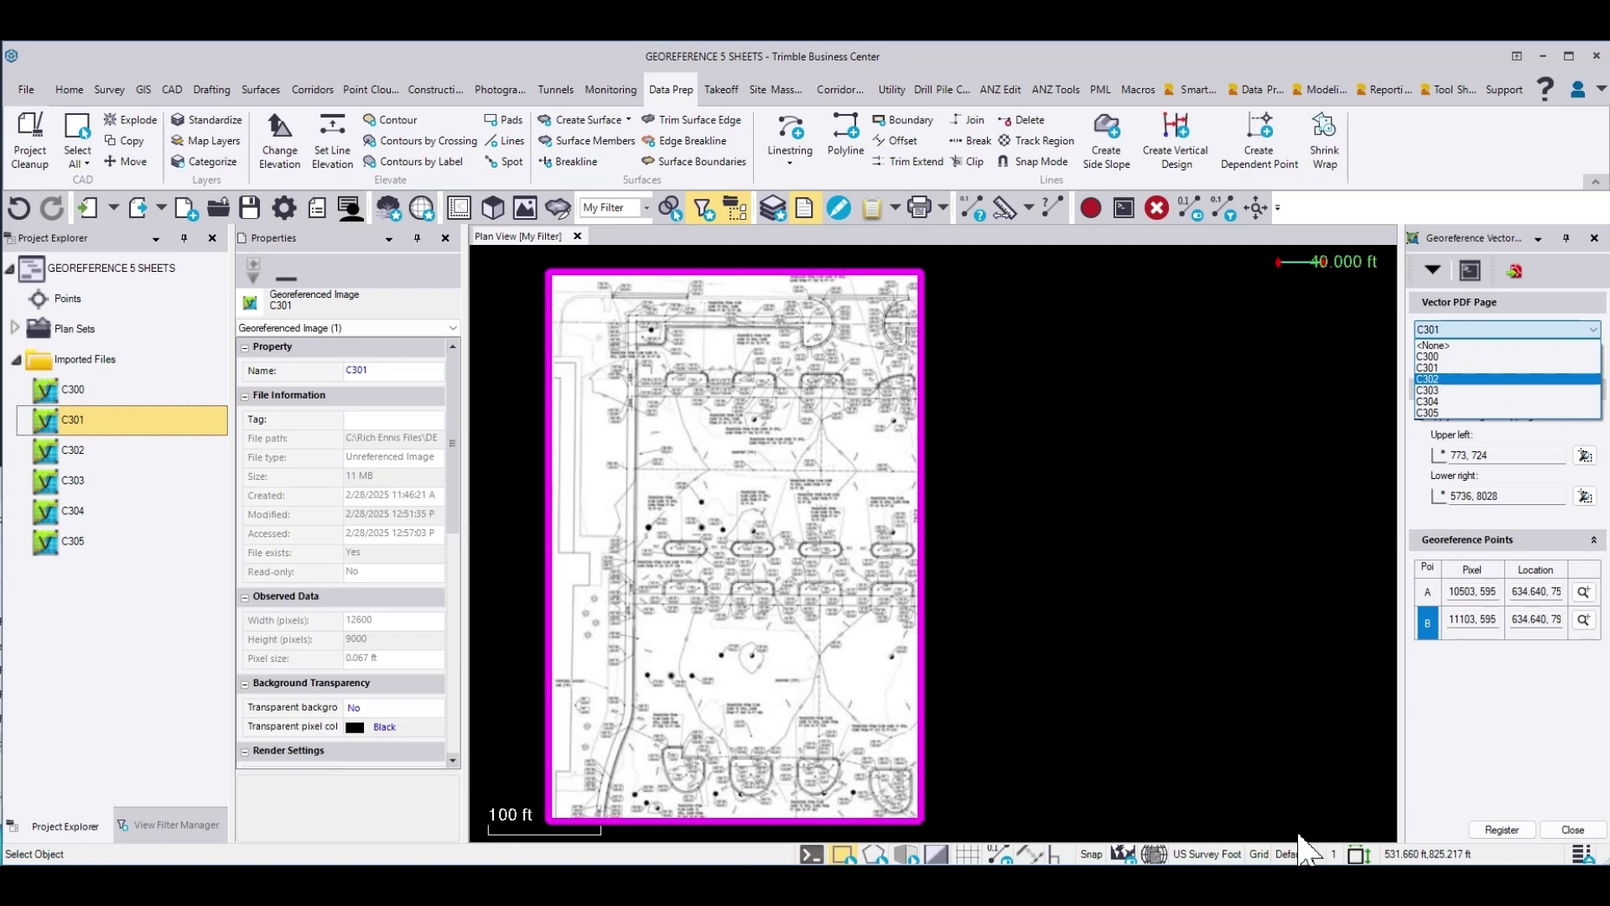
pyautogui.click(1497, 324)
pyautogui.moveTo(1286, 418)
pyautogui.mouseDown(button='middle')
pyautogui.moveTo(1108, 431)
pyautogui.moveTo(824, 411)
pyautogui.mouseUp(button='middle')
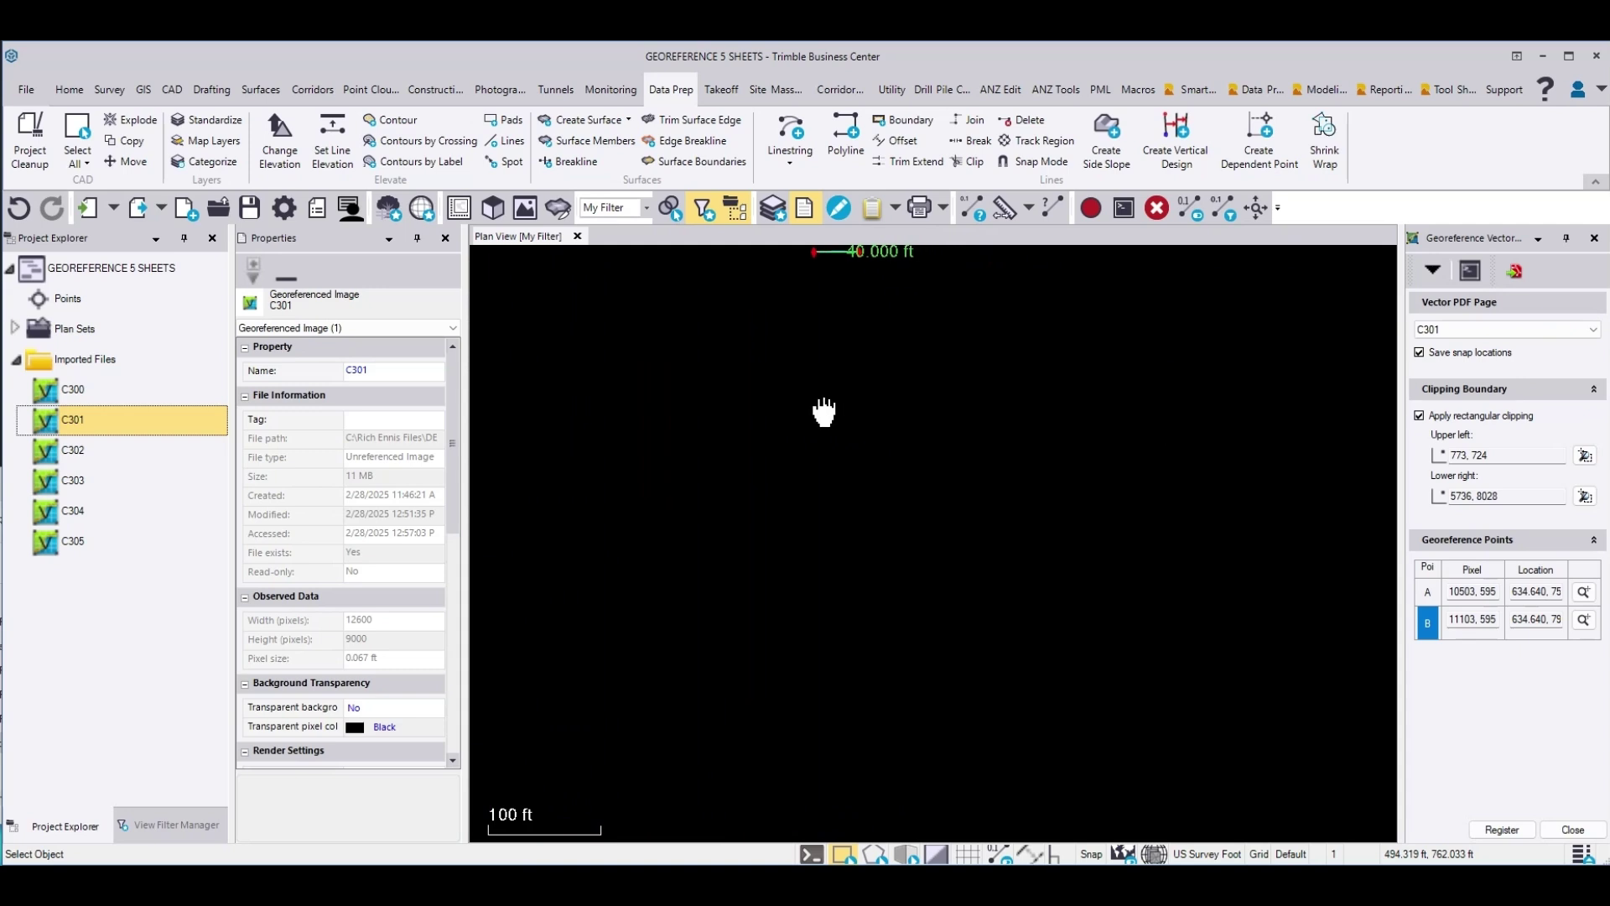
pyautogui.click(1482, 332)
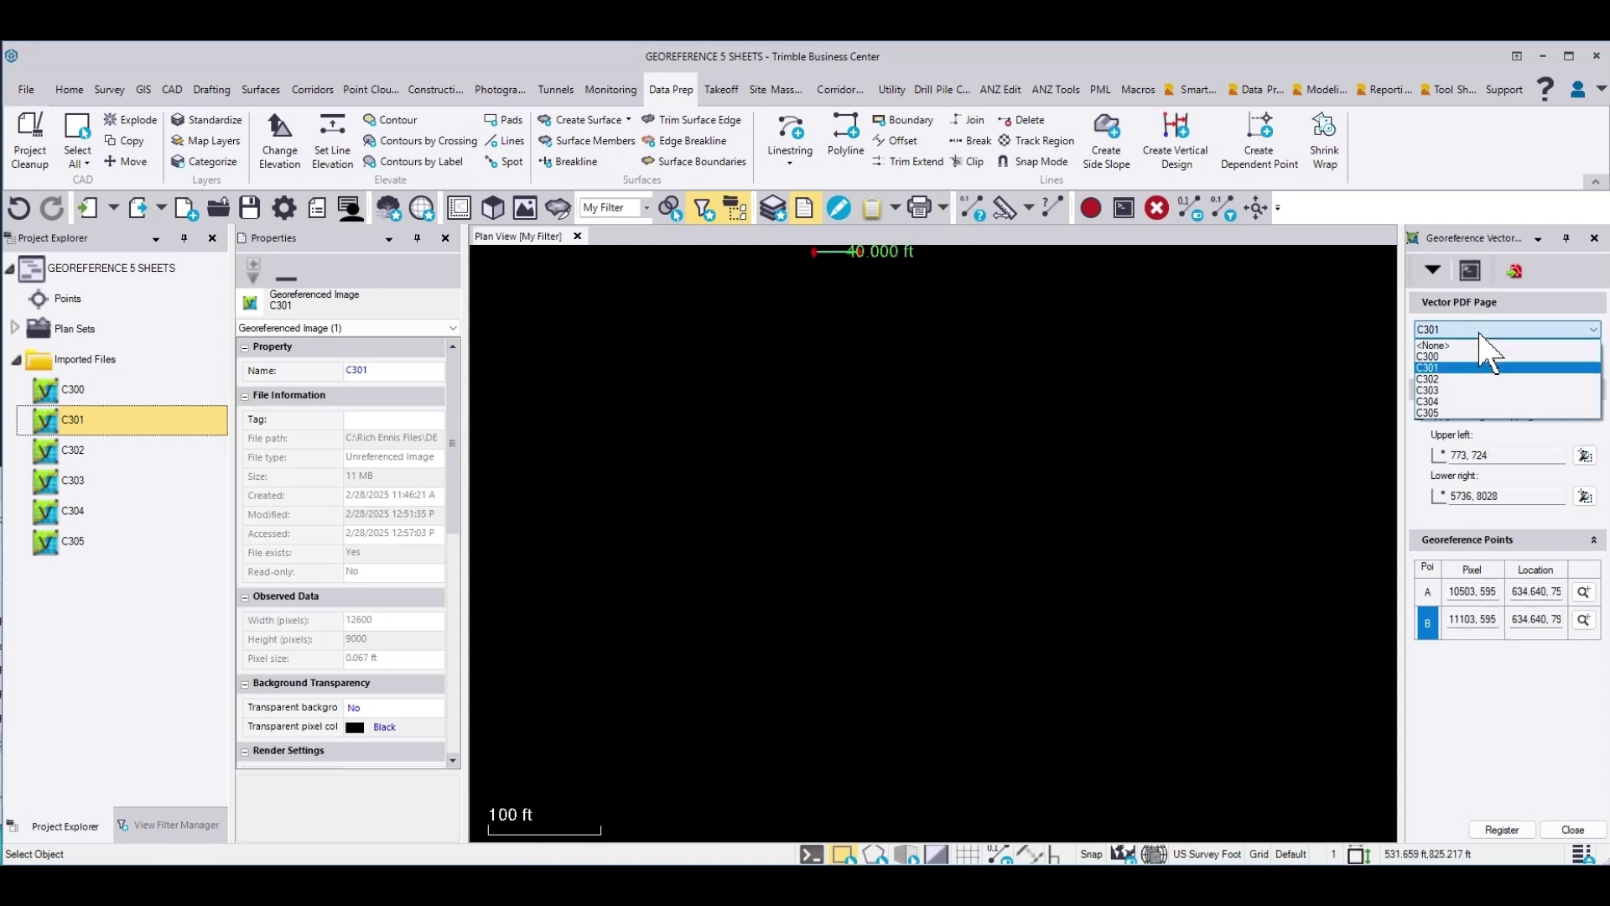
pyautogui.click(1449, 379)
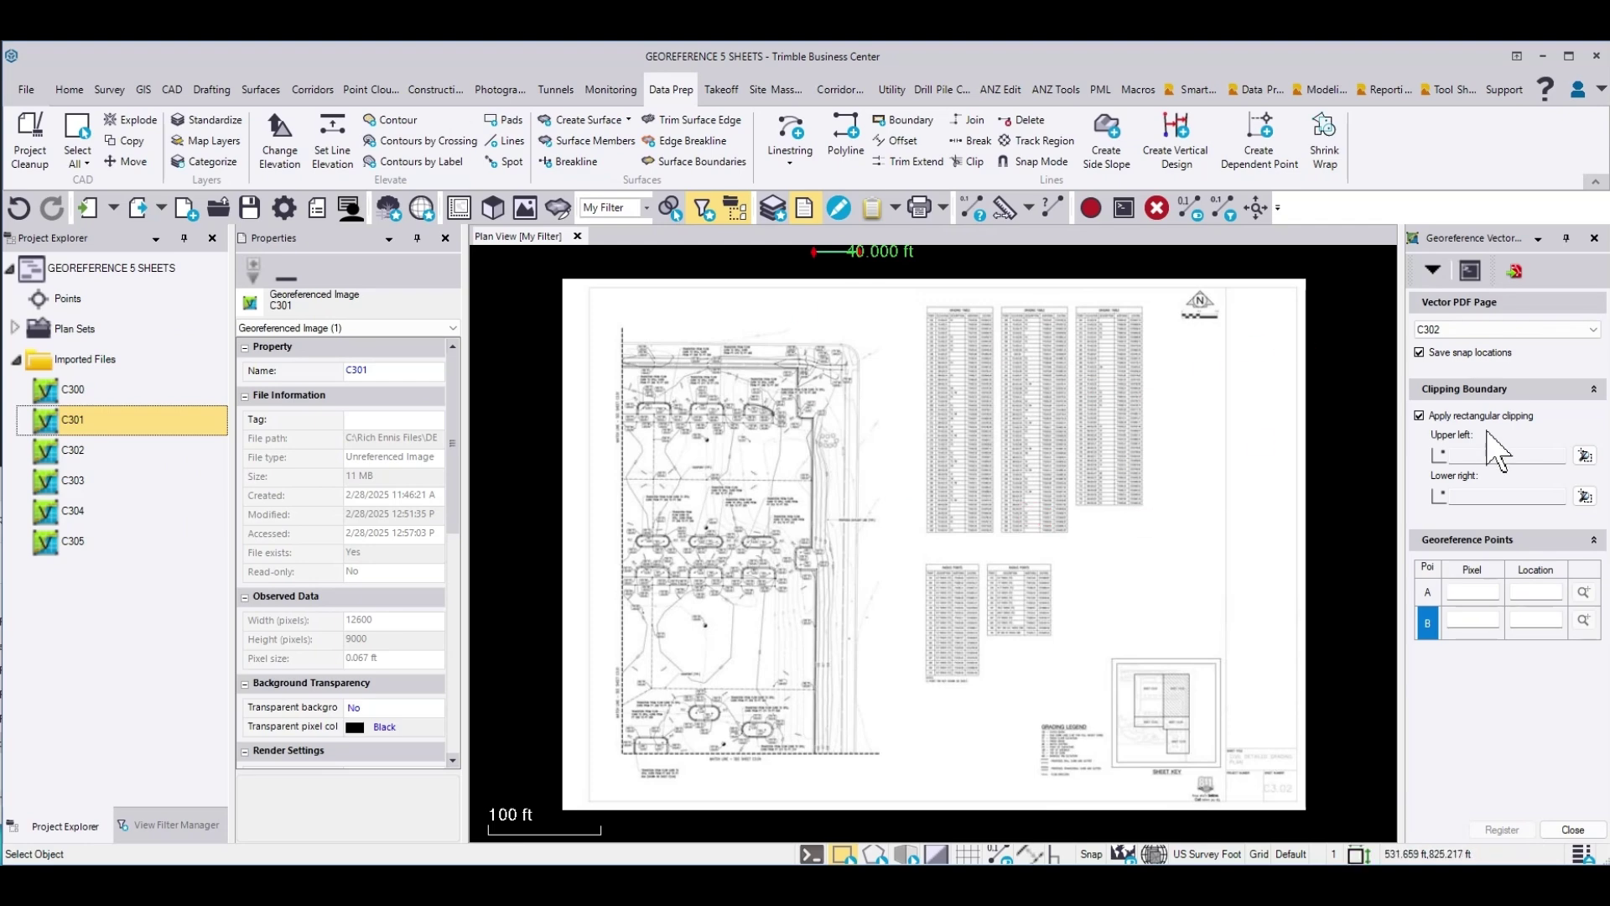
# - Set C302's upper-left clipping corner at pixel 1013, 835, on the north end of its dashed match line with C301
pyautogui.click(1473, 451)
pyautogui.scroll(5, 620, 329)
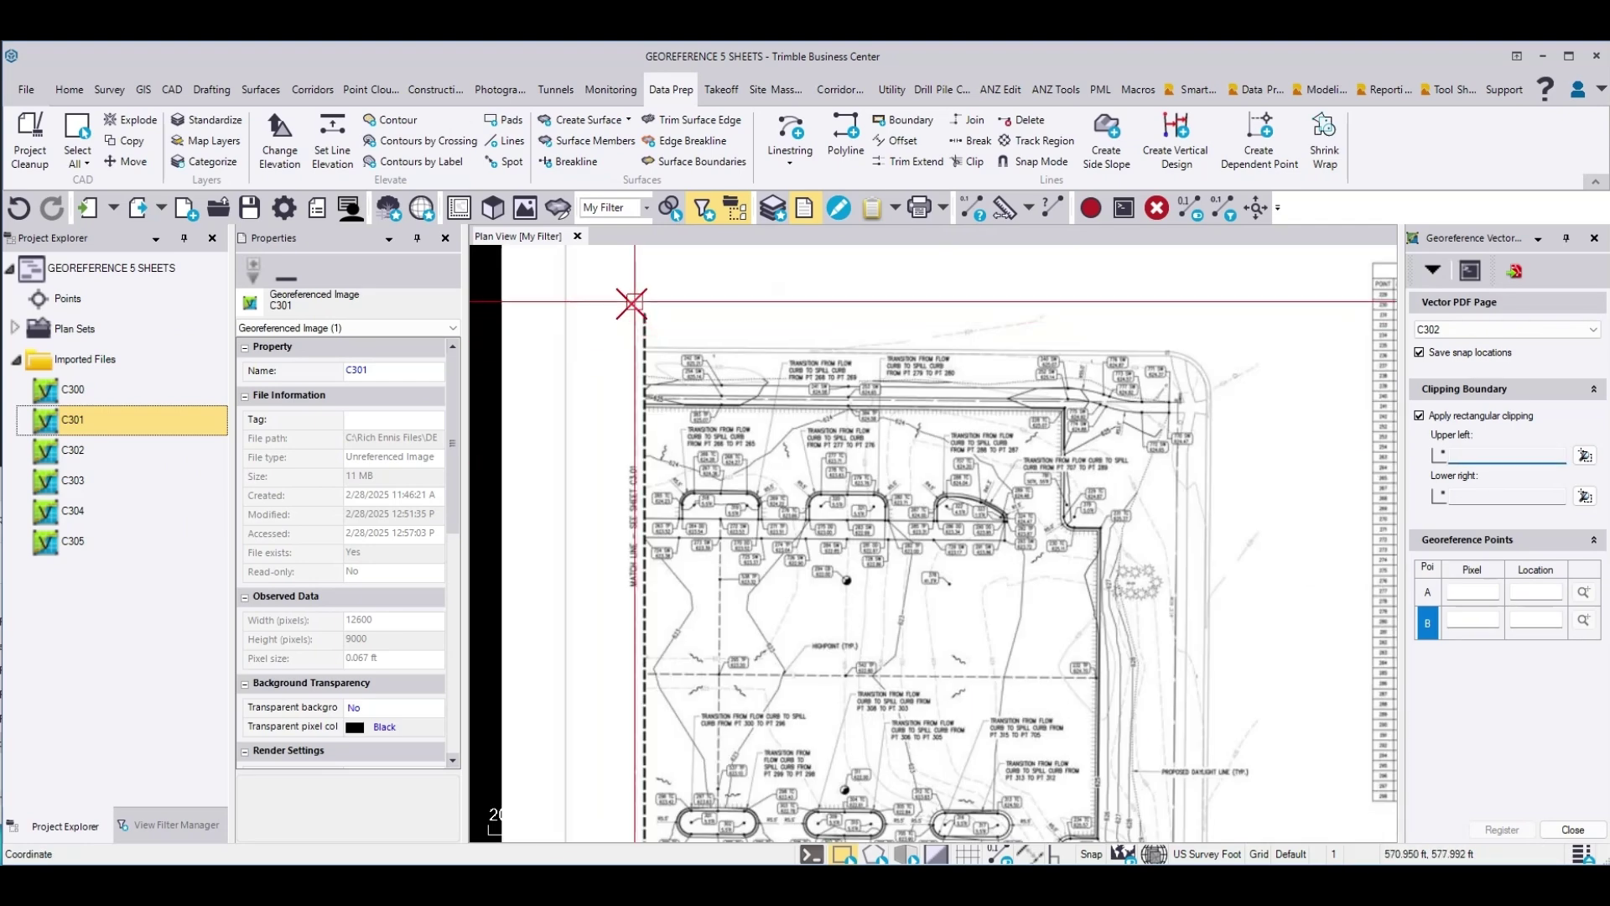
pyautogui.scroll(2, 653, 334)
pyautogui.scroll(3, 648, 326)
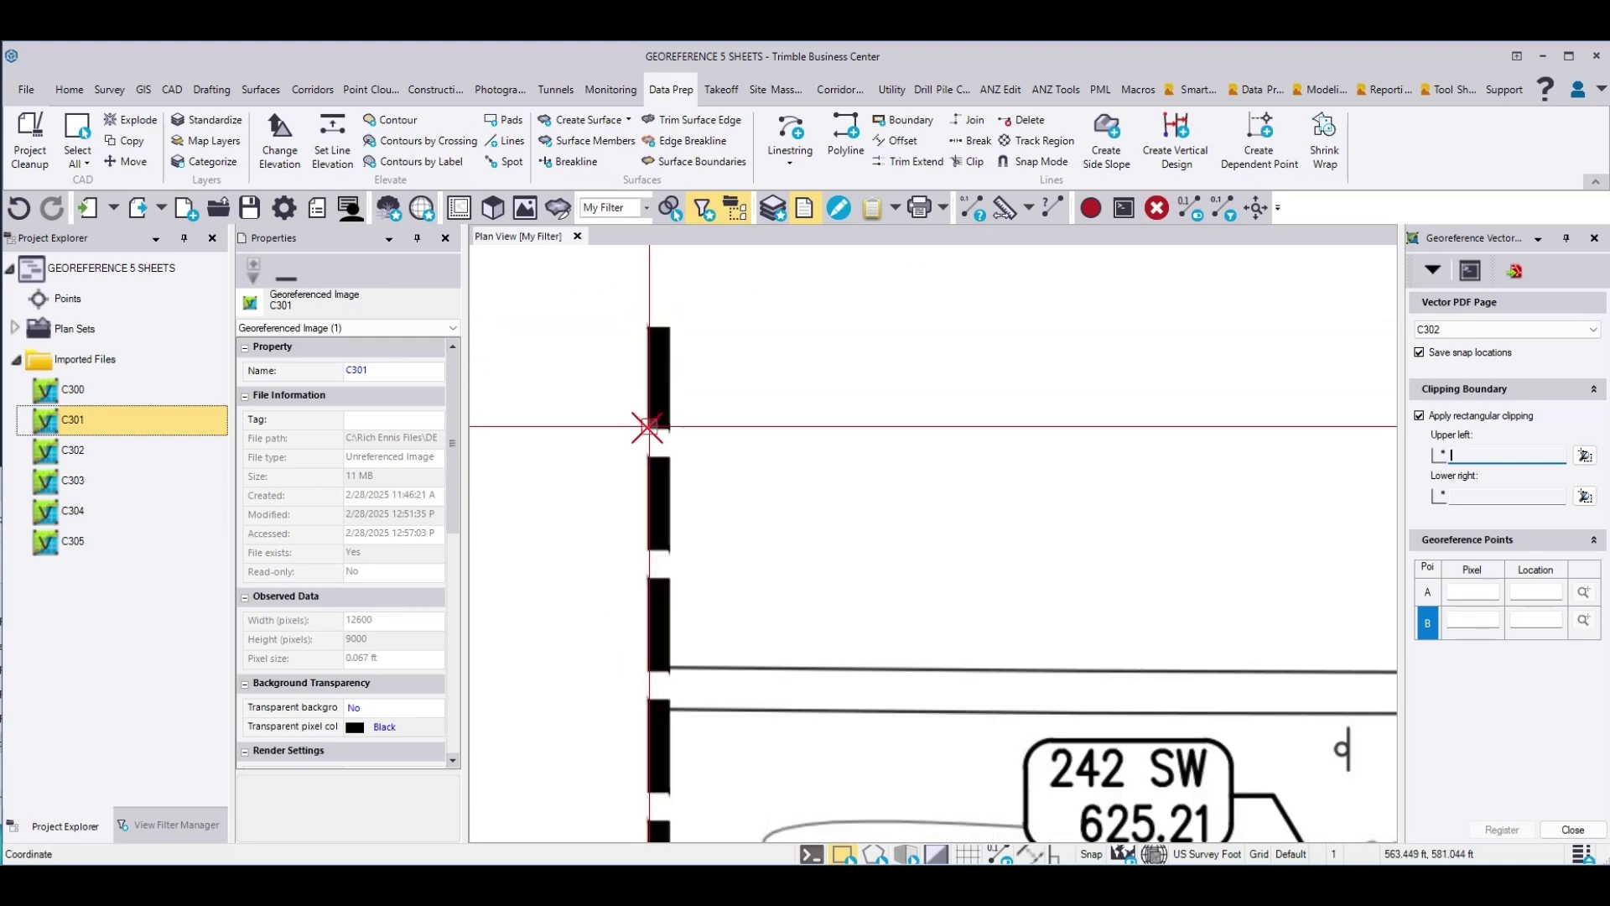
pyautogui.click(658, 326)
# - Set C302's lower-right clipping corner at pixel 5369, 8042, on the east end of the dashed southern match line
pyautogui.scroll(-5, 629, 275)
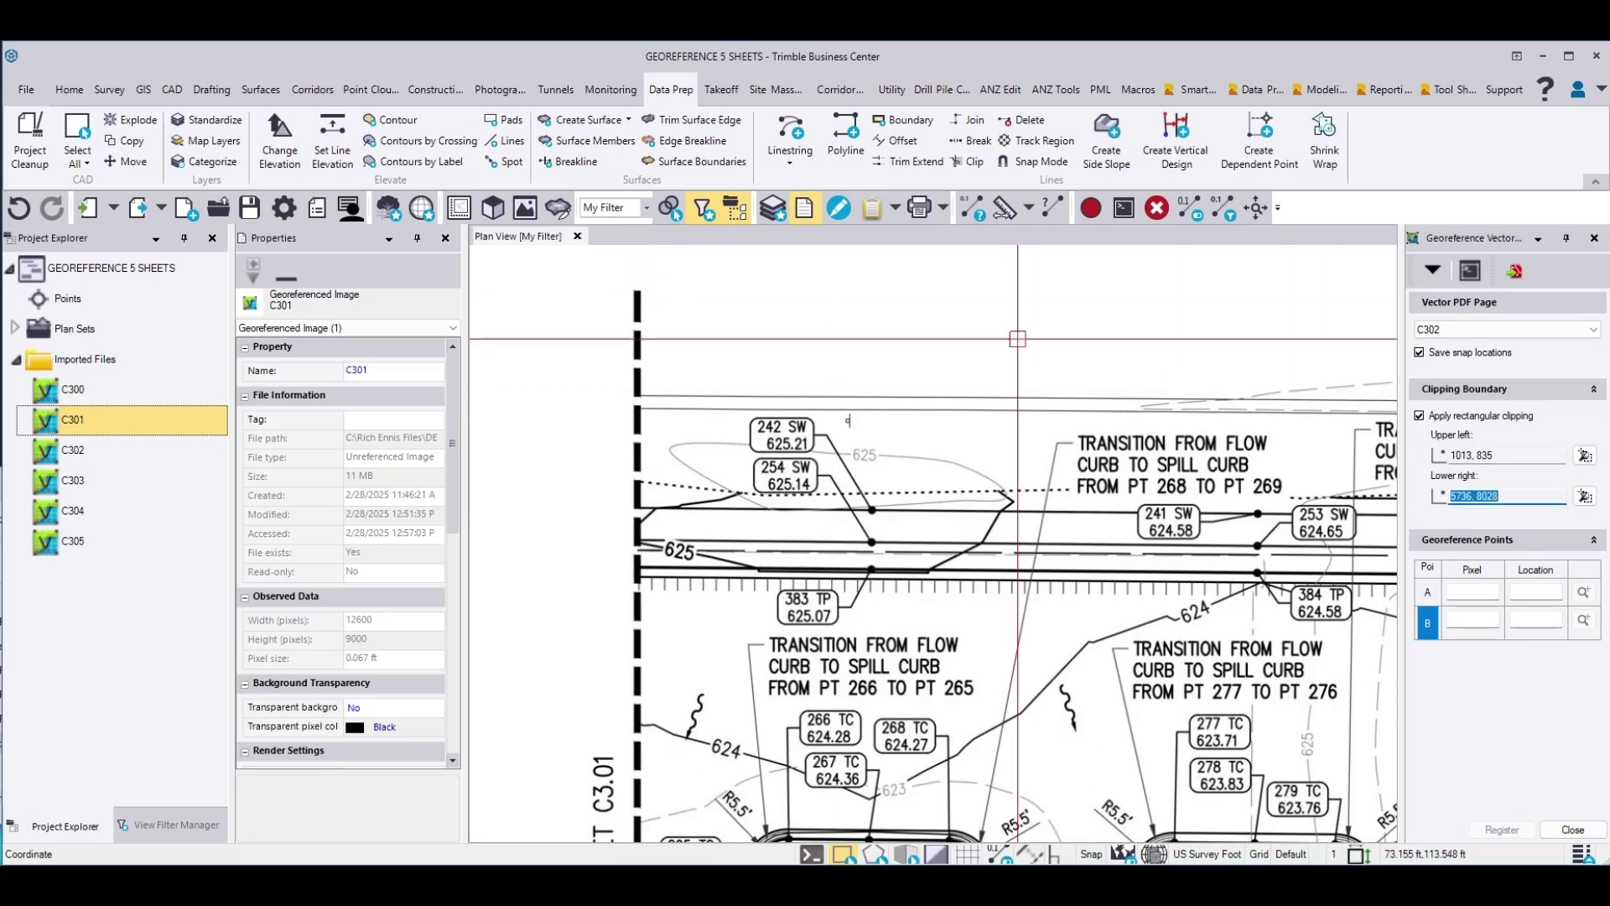
pyautogui.scroll(-5, 637, 342)
pyautogui.scroll(6, 749, 709)
pyautogui.scroll(5, 1048, 635)
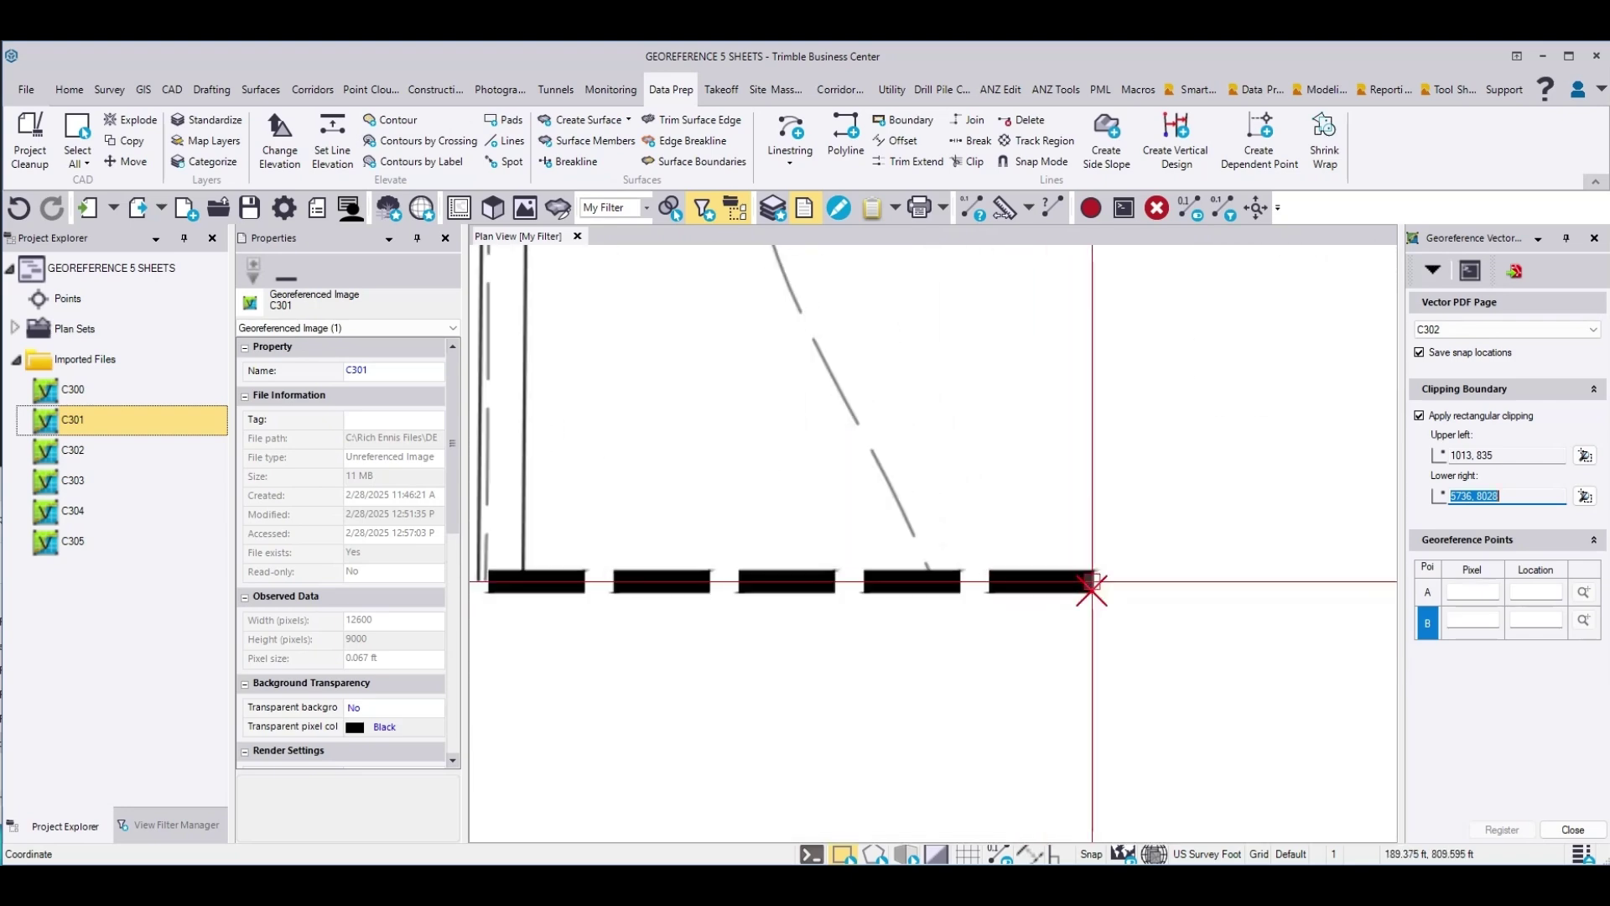
pyautogui.scroll(2, 1093, 581)
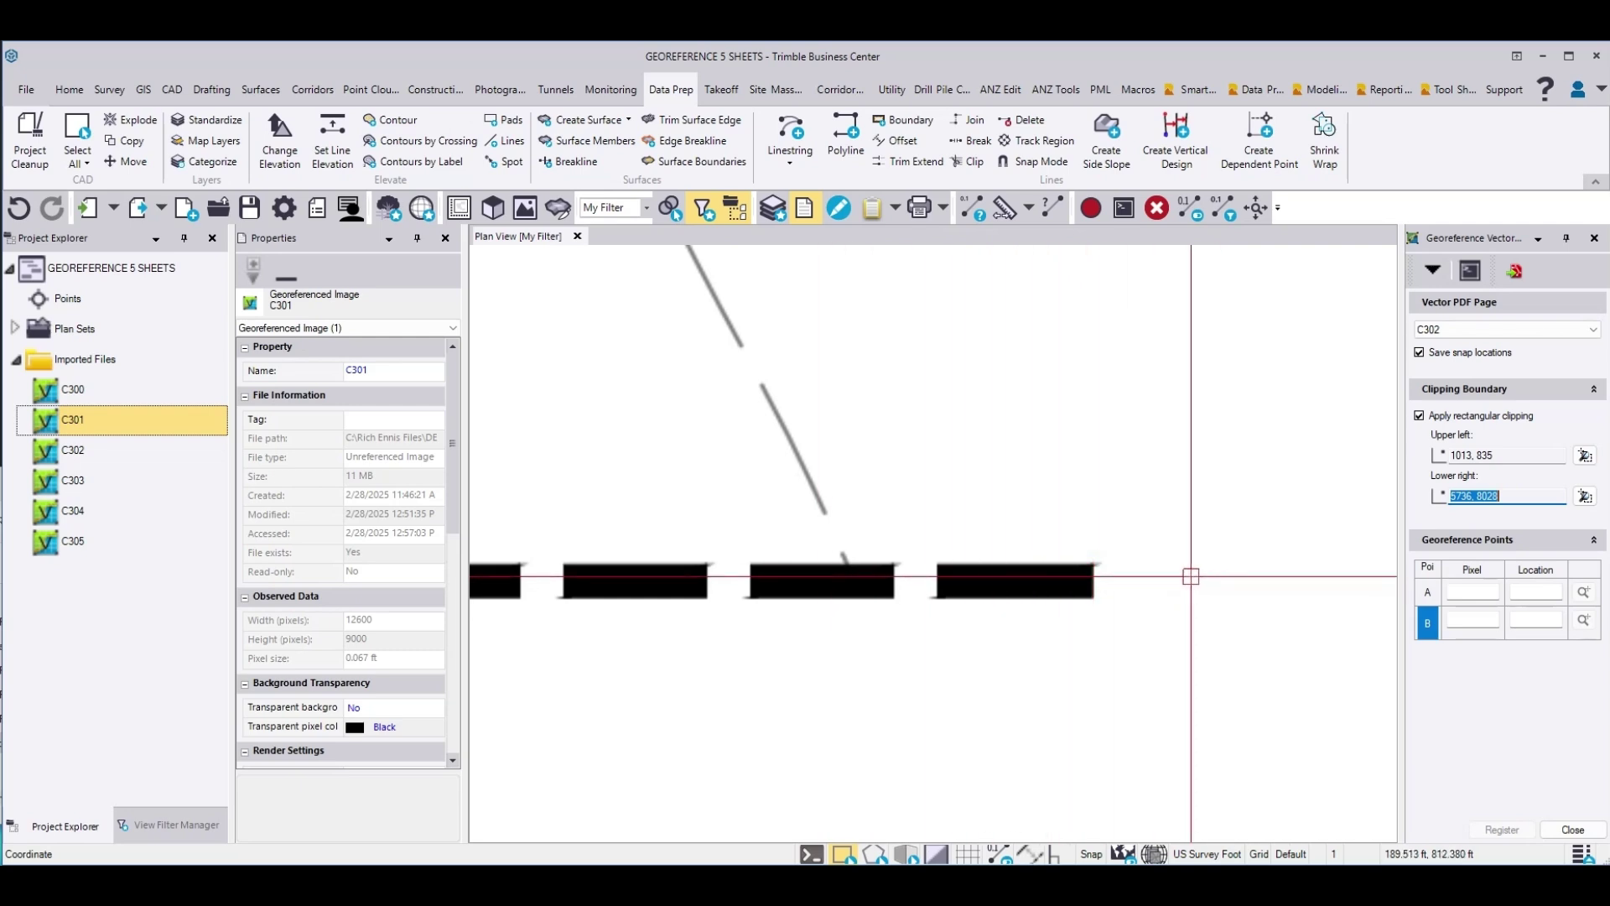
pyautogui.click(1093, 579)
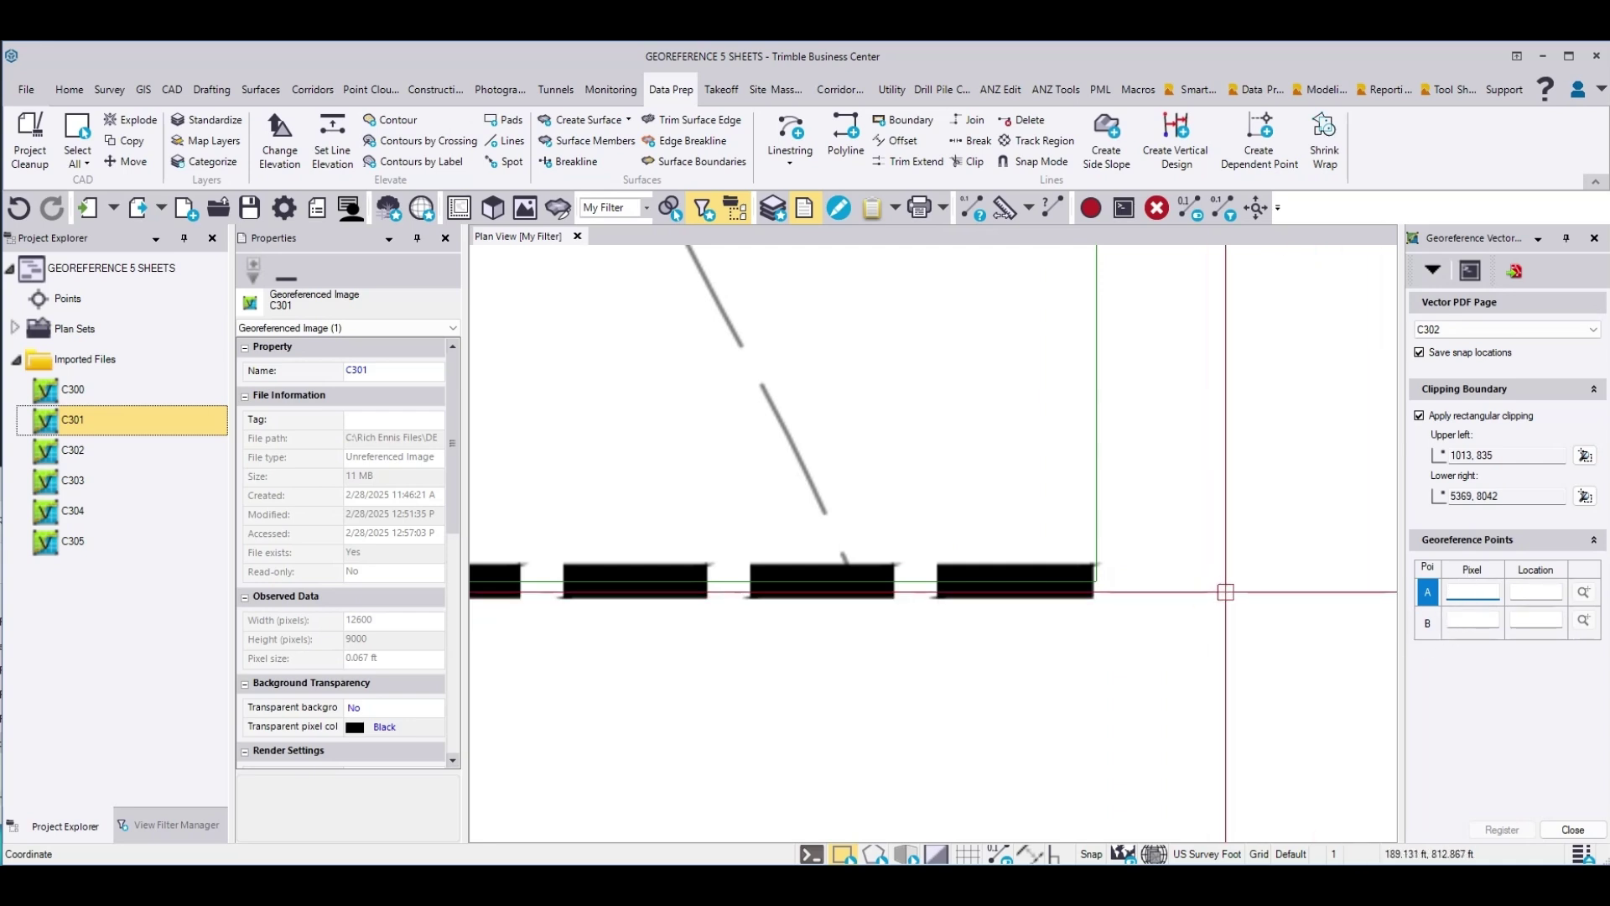
# - Set C302's georeference point A at pixel 1012, 1079, where the upper thin horizontal line meets the dashed match line with C301
pyautogui.scroll(-5, 1225, 592)
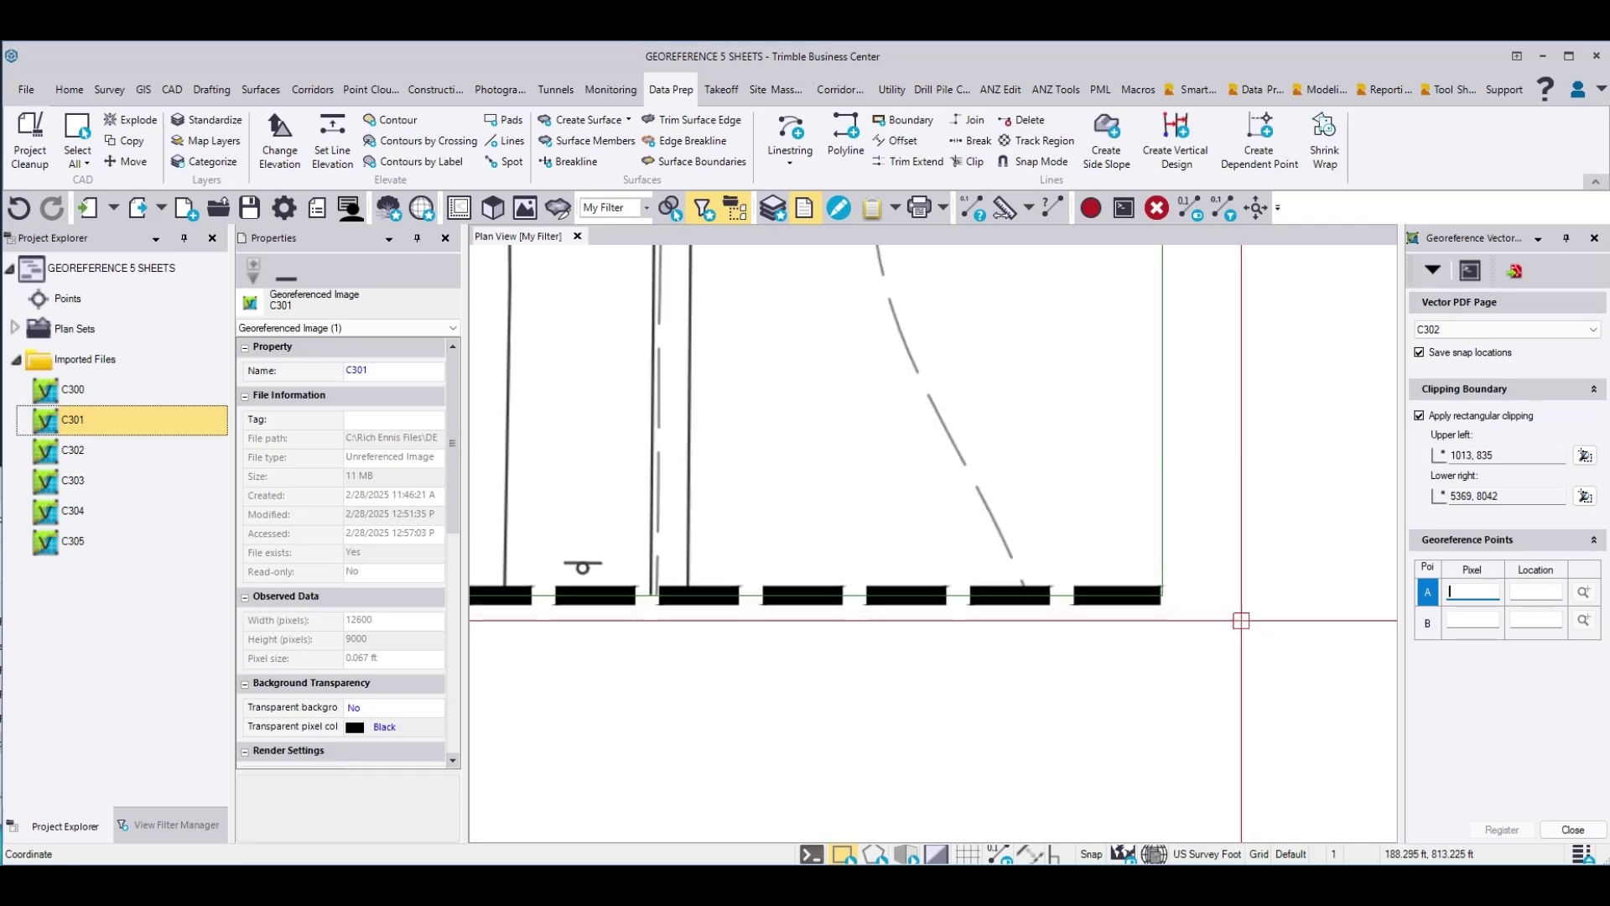
pyautogui.scroll(-6, 1229, 666)
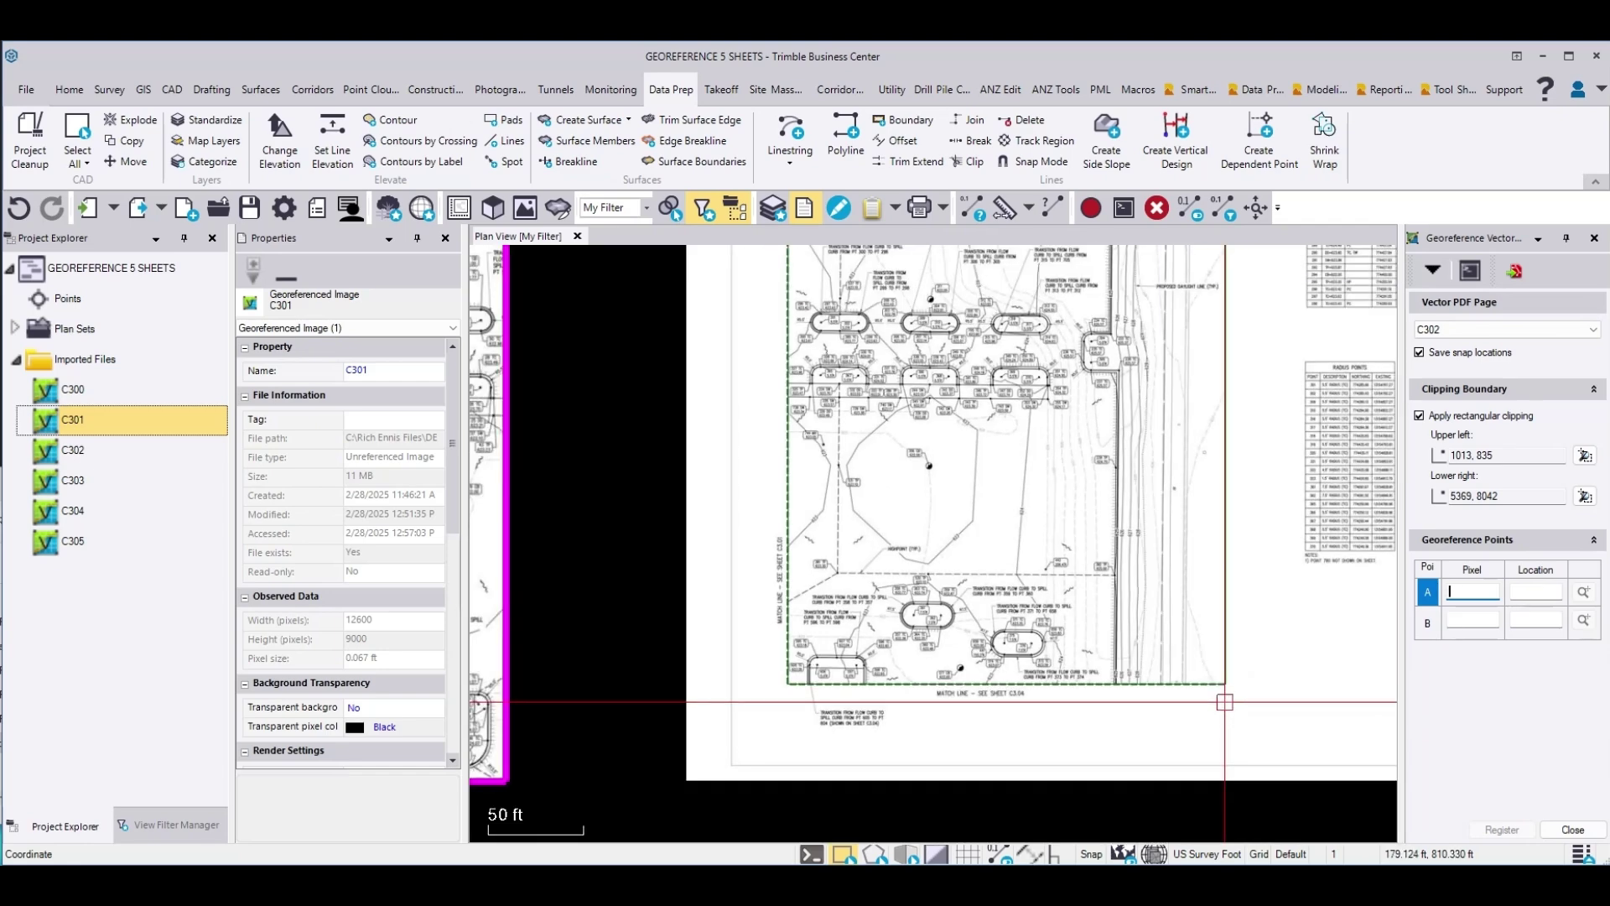
pyautogui.moveTo(994, 369); pyautogui.dragTo(982, 548, button='middle')
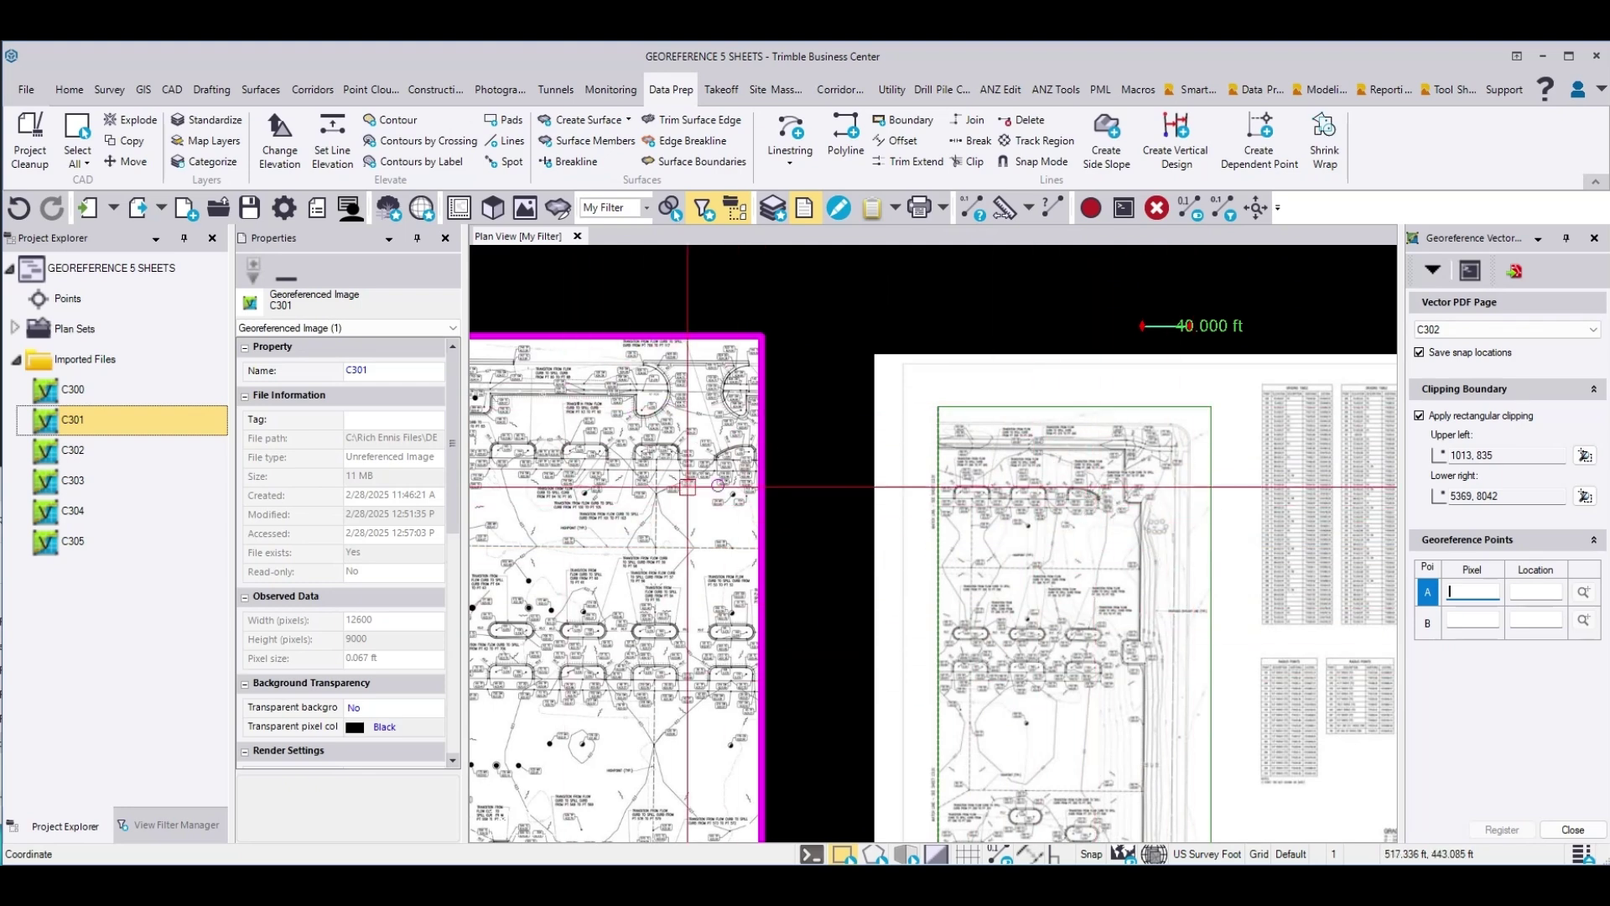
pyautogui.scroll(5, 742, 351)
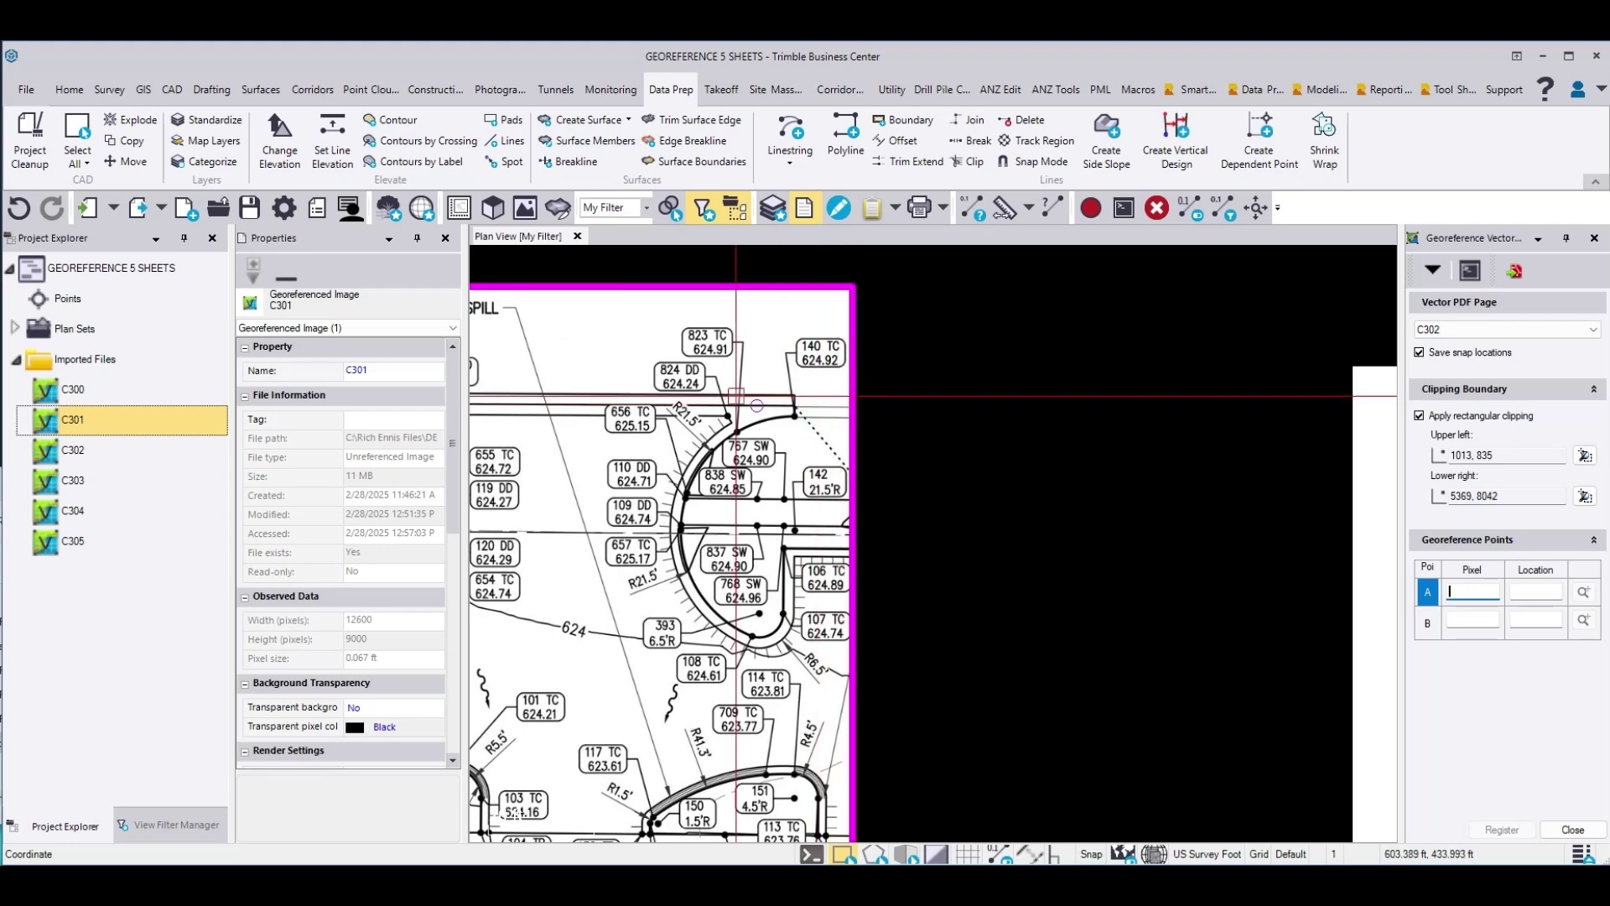
pyautogui.scroll(-5, 823, 405)
pyautogui.scroll(3, 1184, 535)
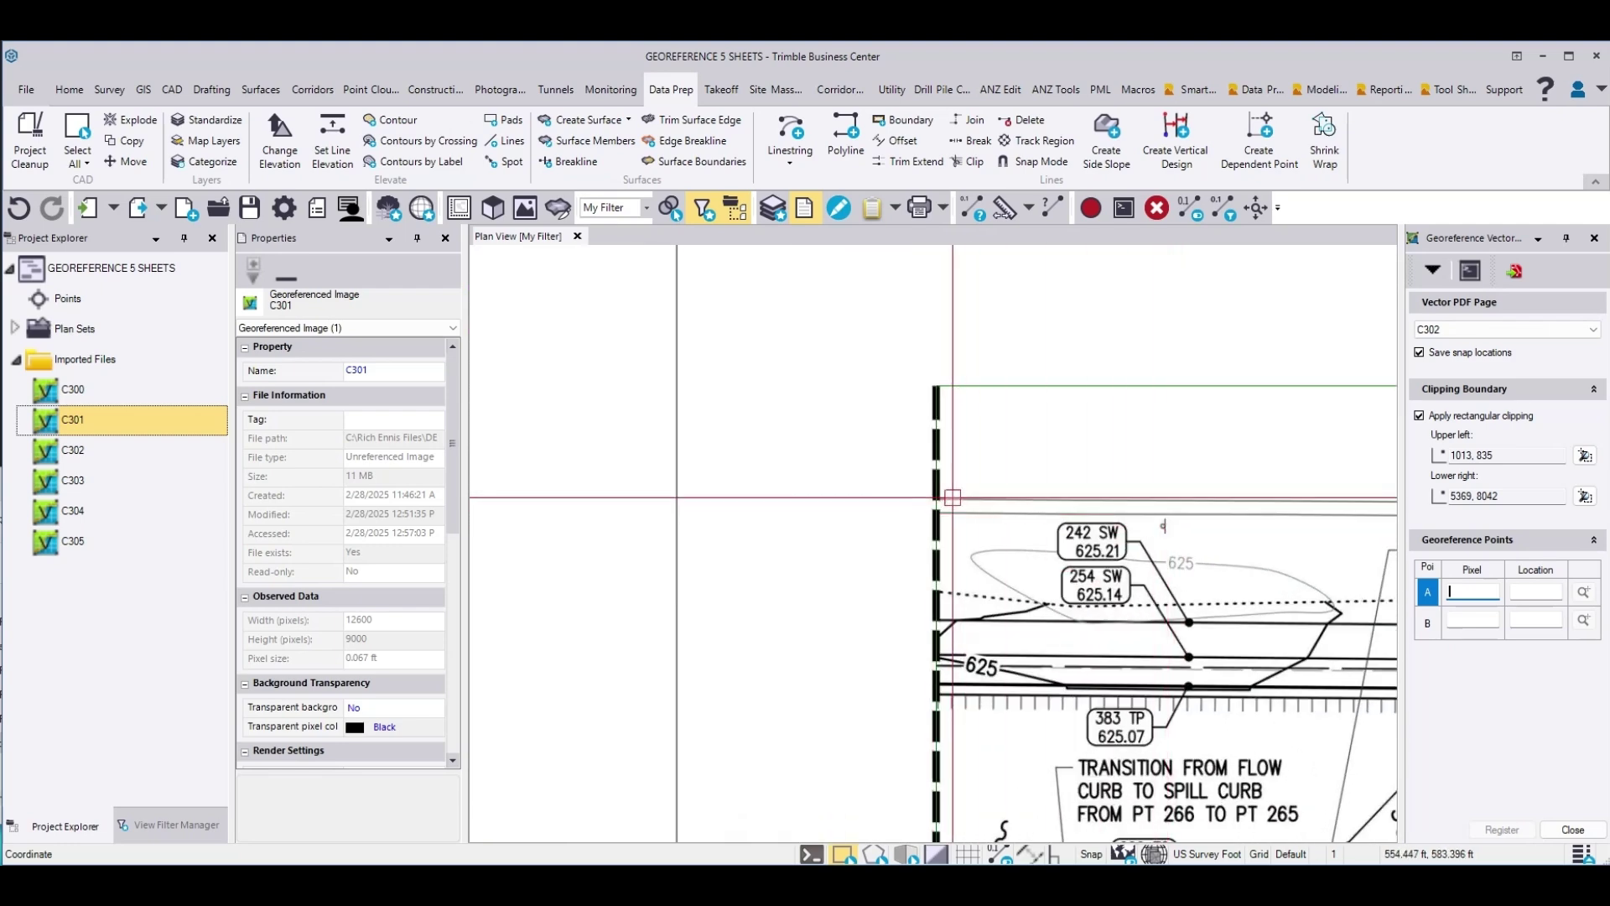
pyautogui.scroll(3, 906, 478)
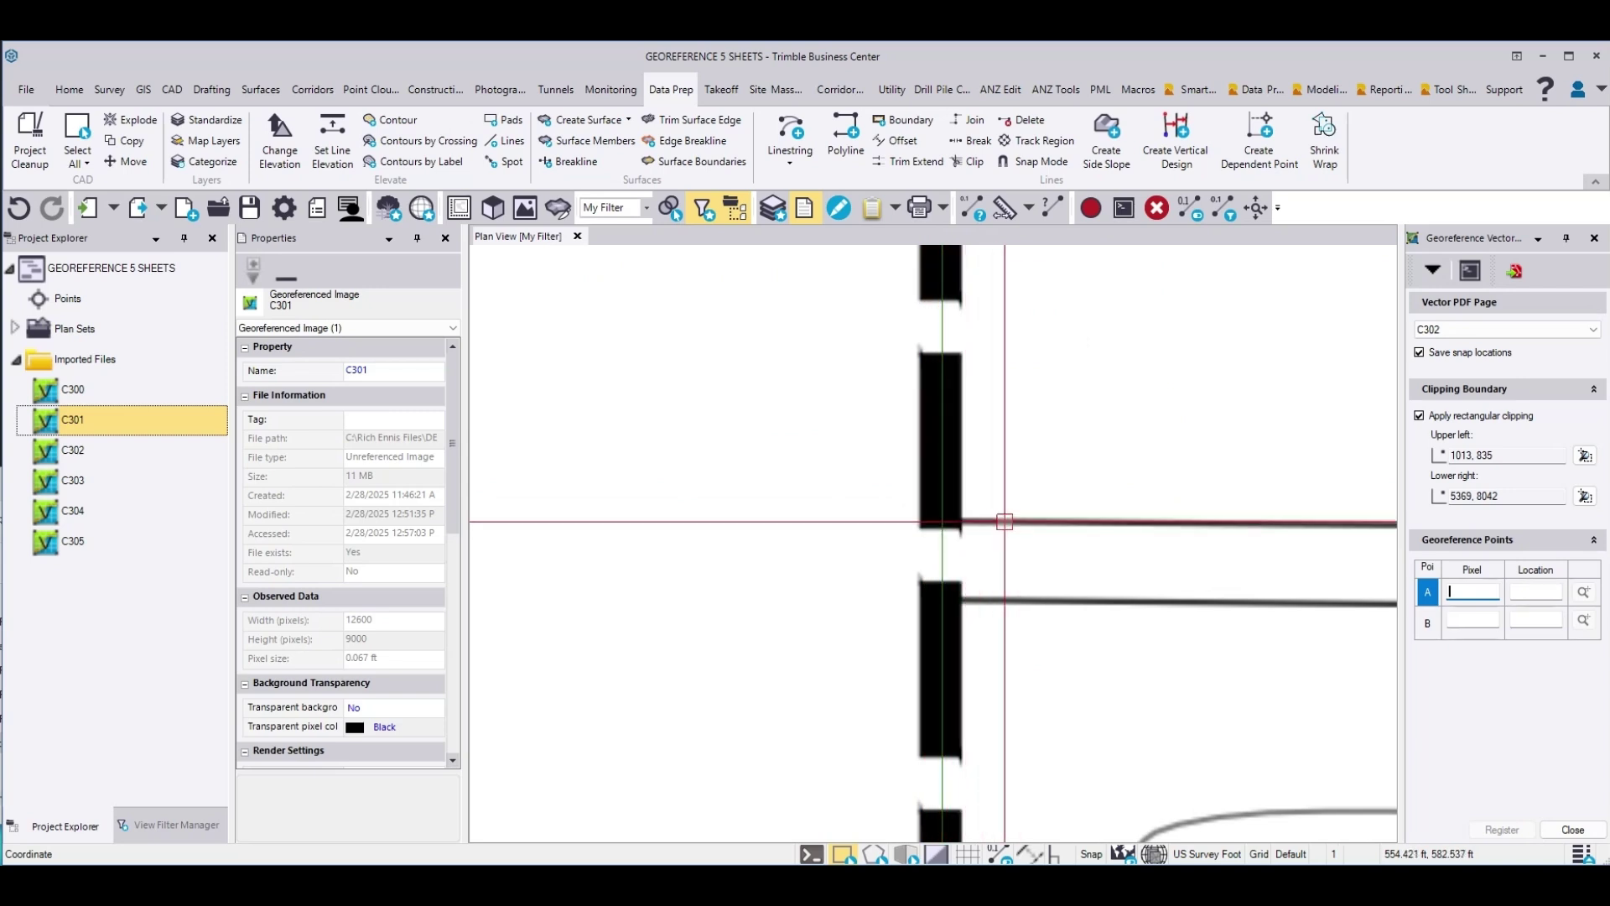
pyautogui.click(940, 518)
# - Tie point A's location to the end of the matching thin line on C301's east match line, near its north end
pyautogui.scroll(-3, 1216, 533)
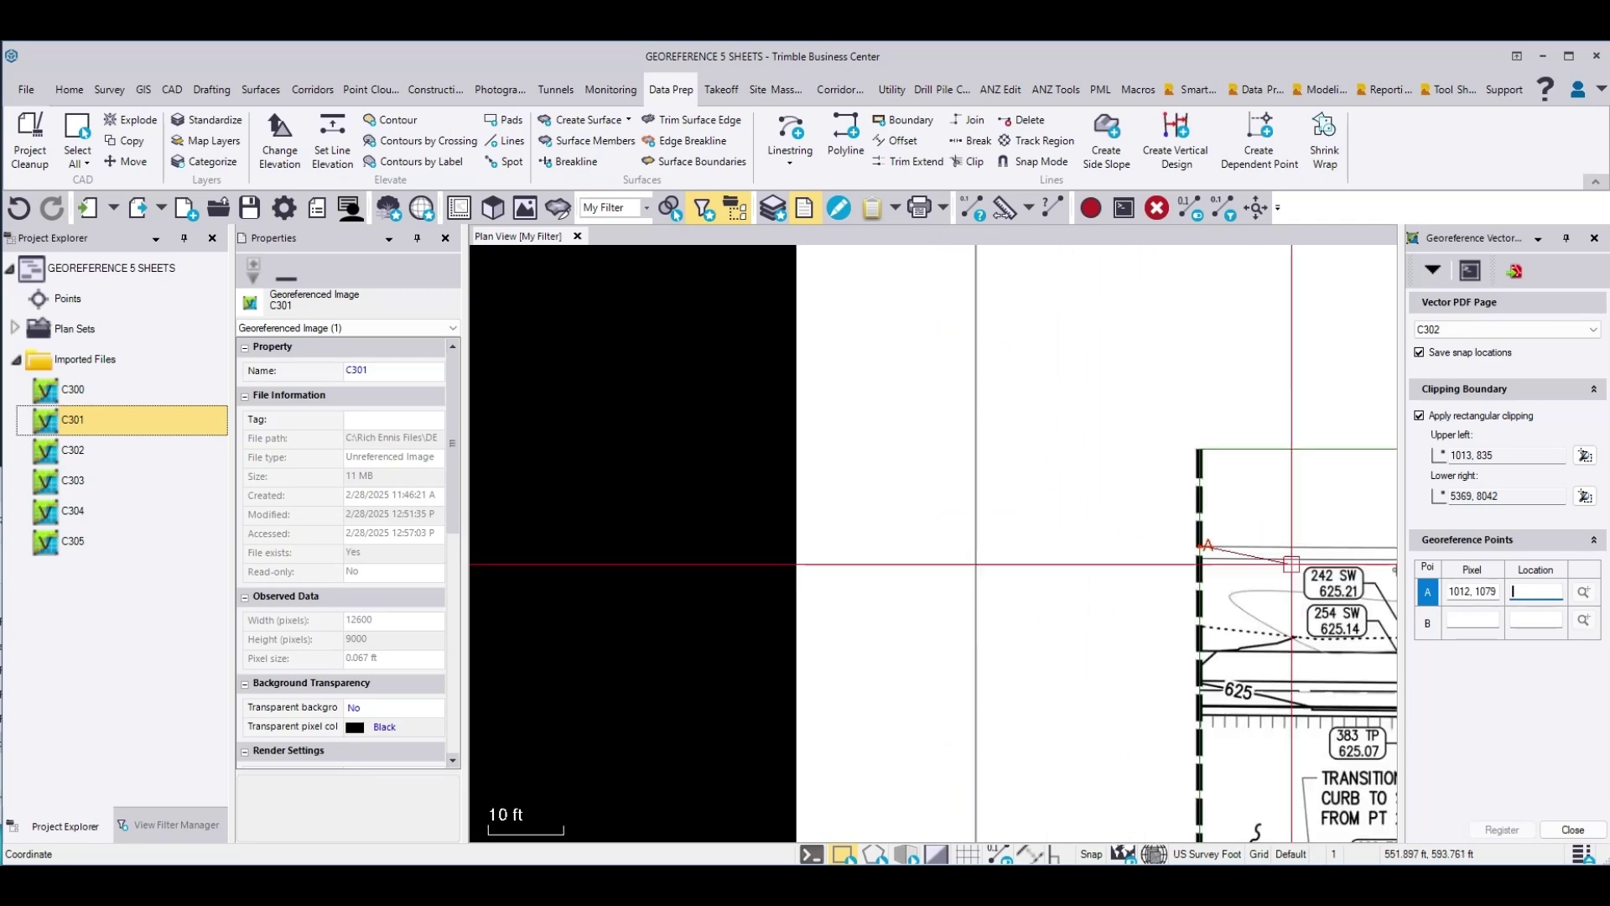
pyautogui.scroll(-4, 1334, 579)
pyautogui.scroll(9, 843, 453)
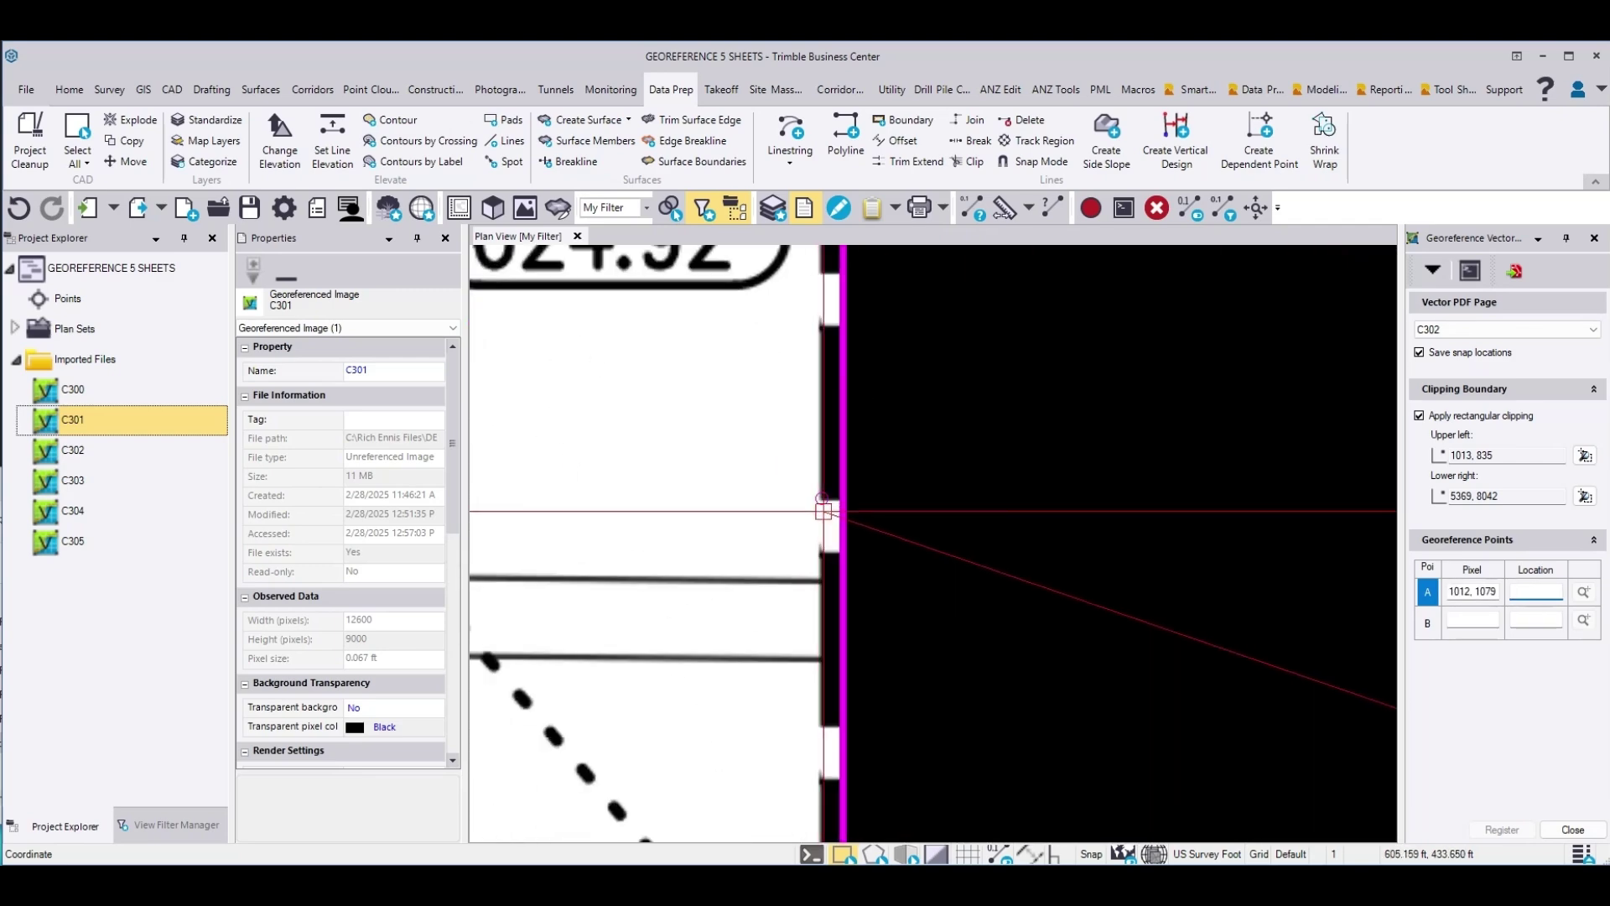
pyautogui.click(842, 579)
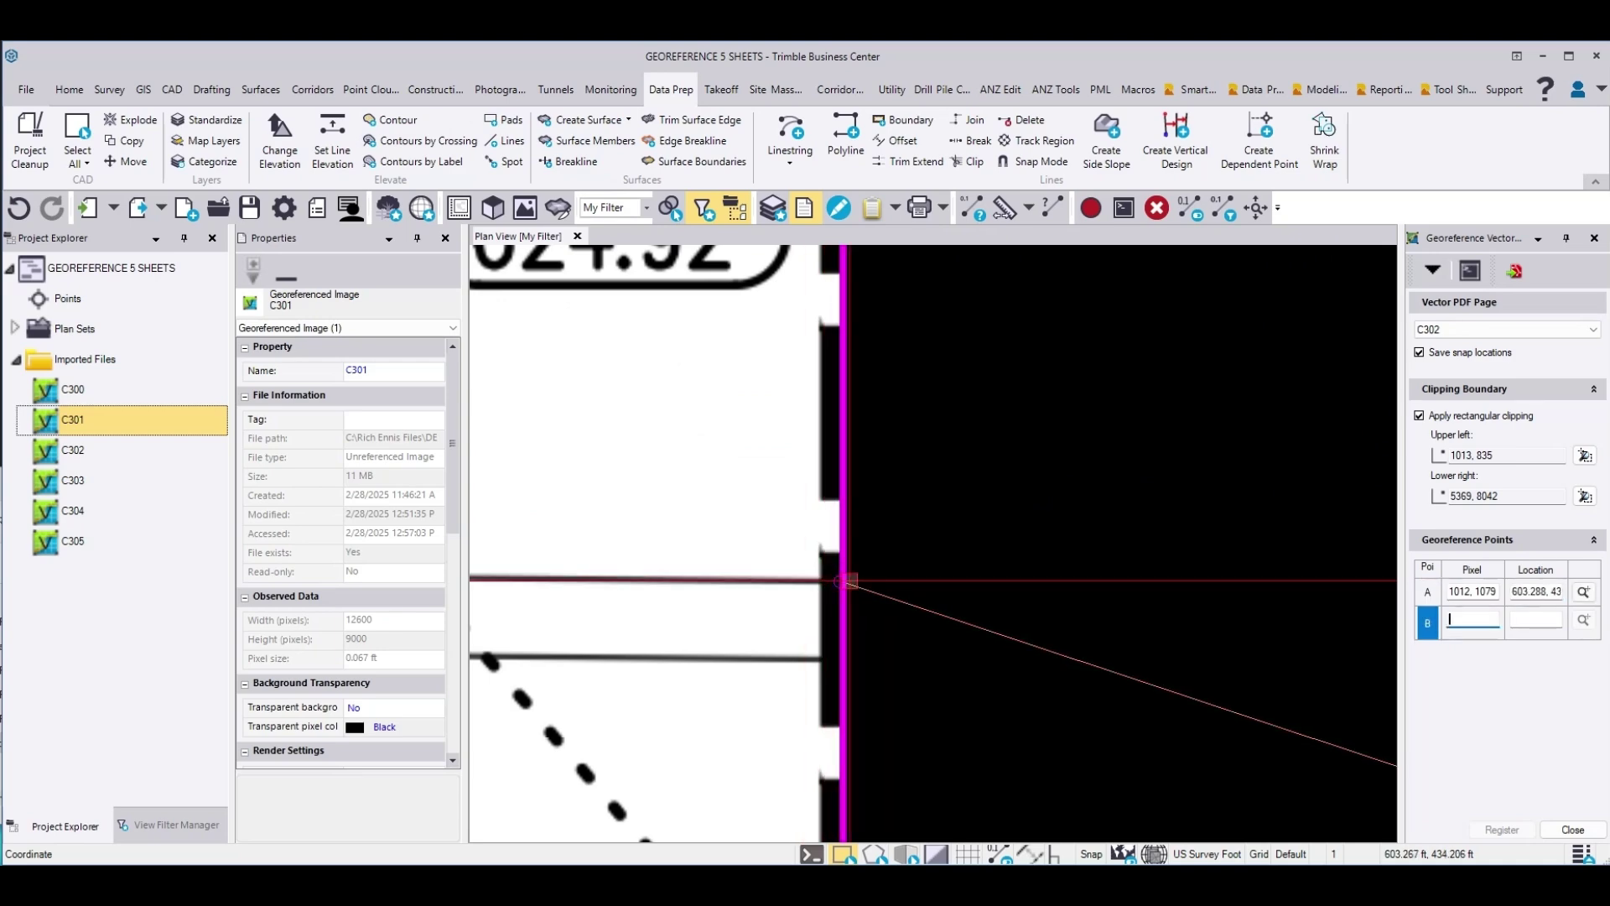
# - Set point B at pixel 1012, 7357, where the grey dashed contour above label 595 TC's contour meets C302's western match line
pyautogui.scroll(-3, 729, 377)
pyautogui.scroll(-5, 1007, 402)
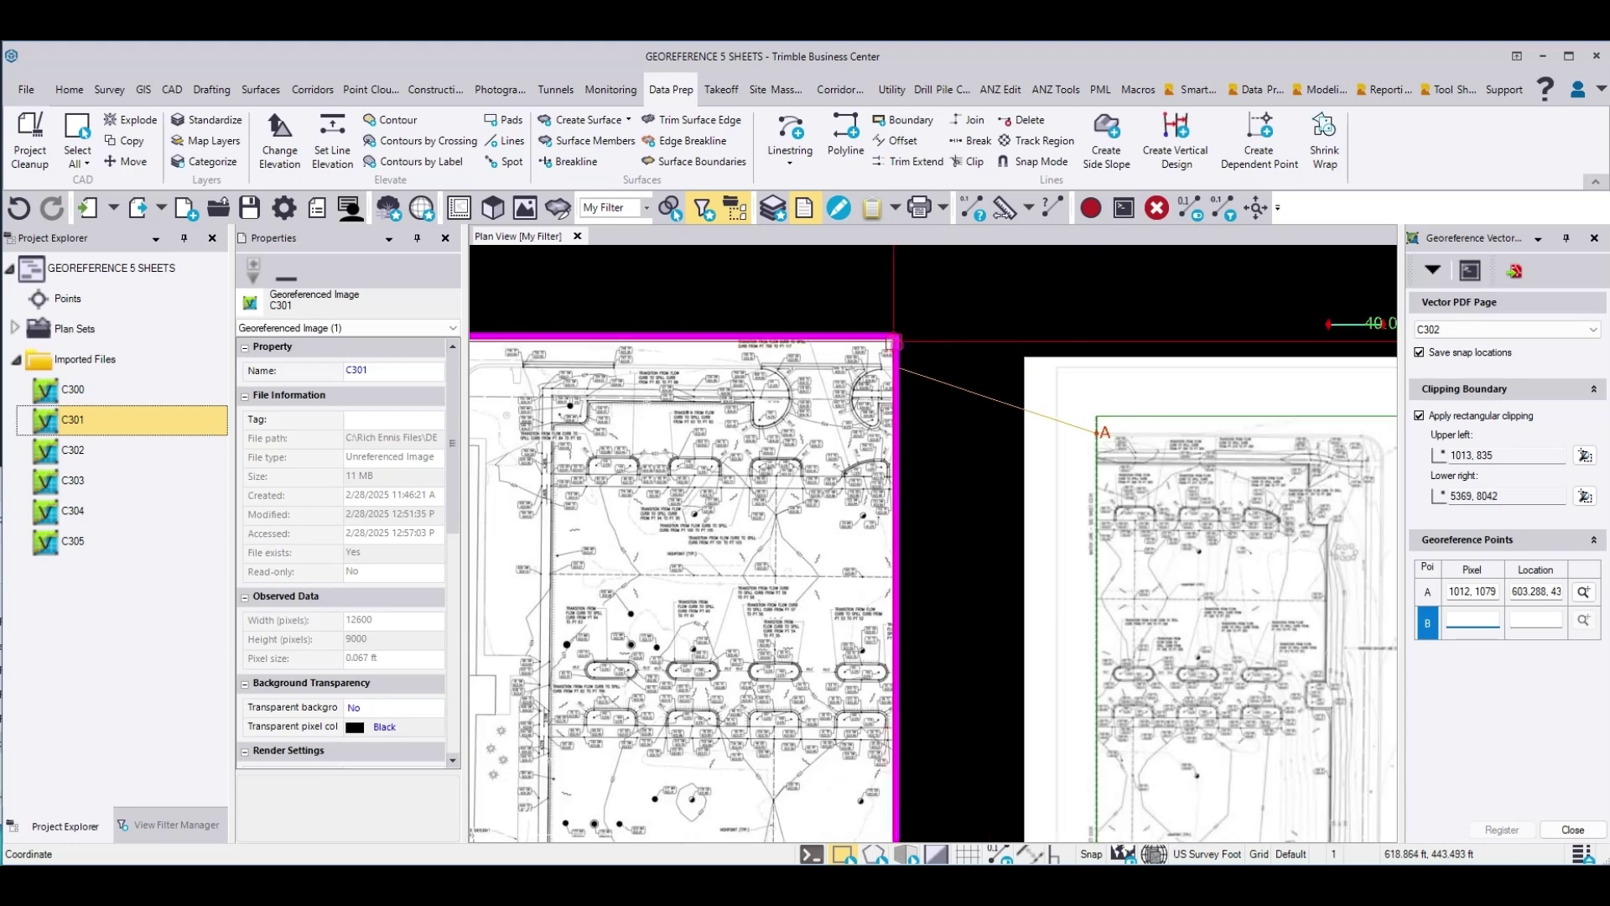
pyautogui.scroll(6, 1012, 689)
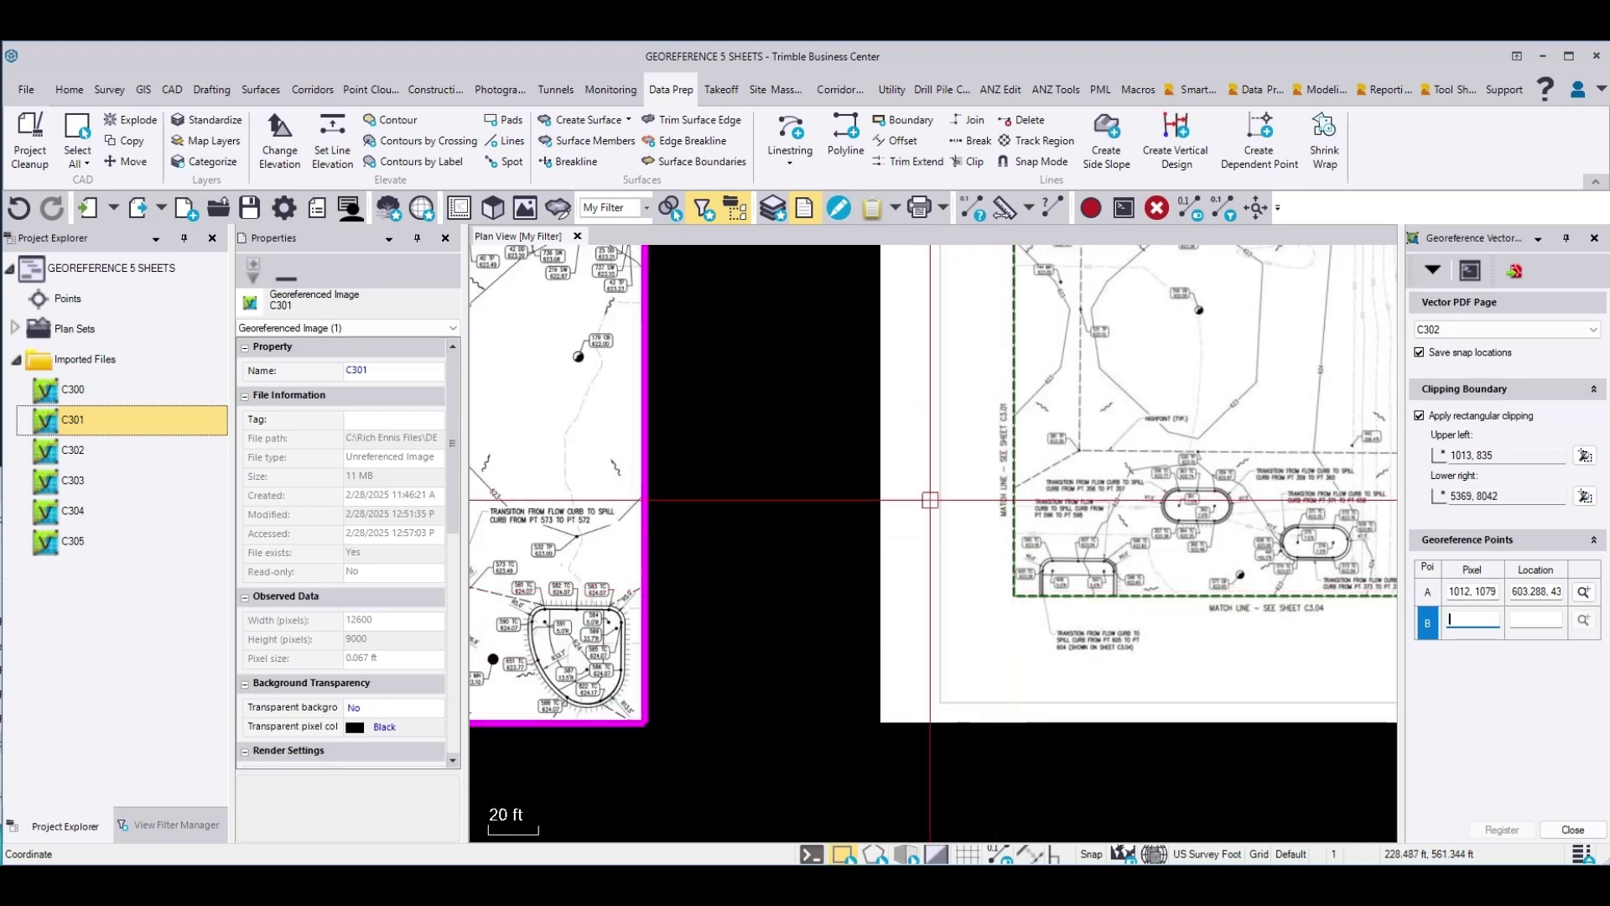
pyautogui.scroll(5, 1024, 545)
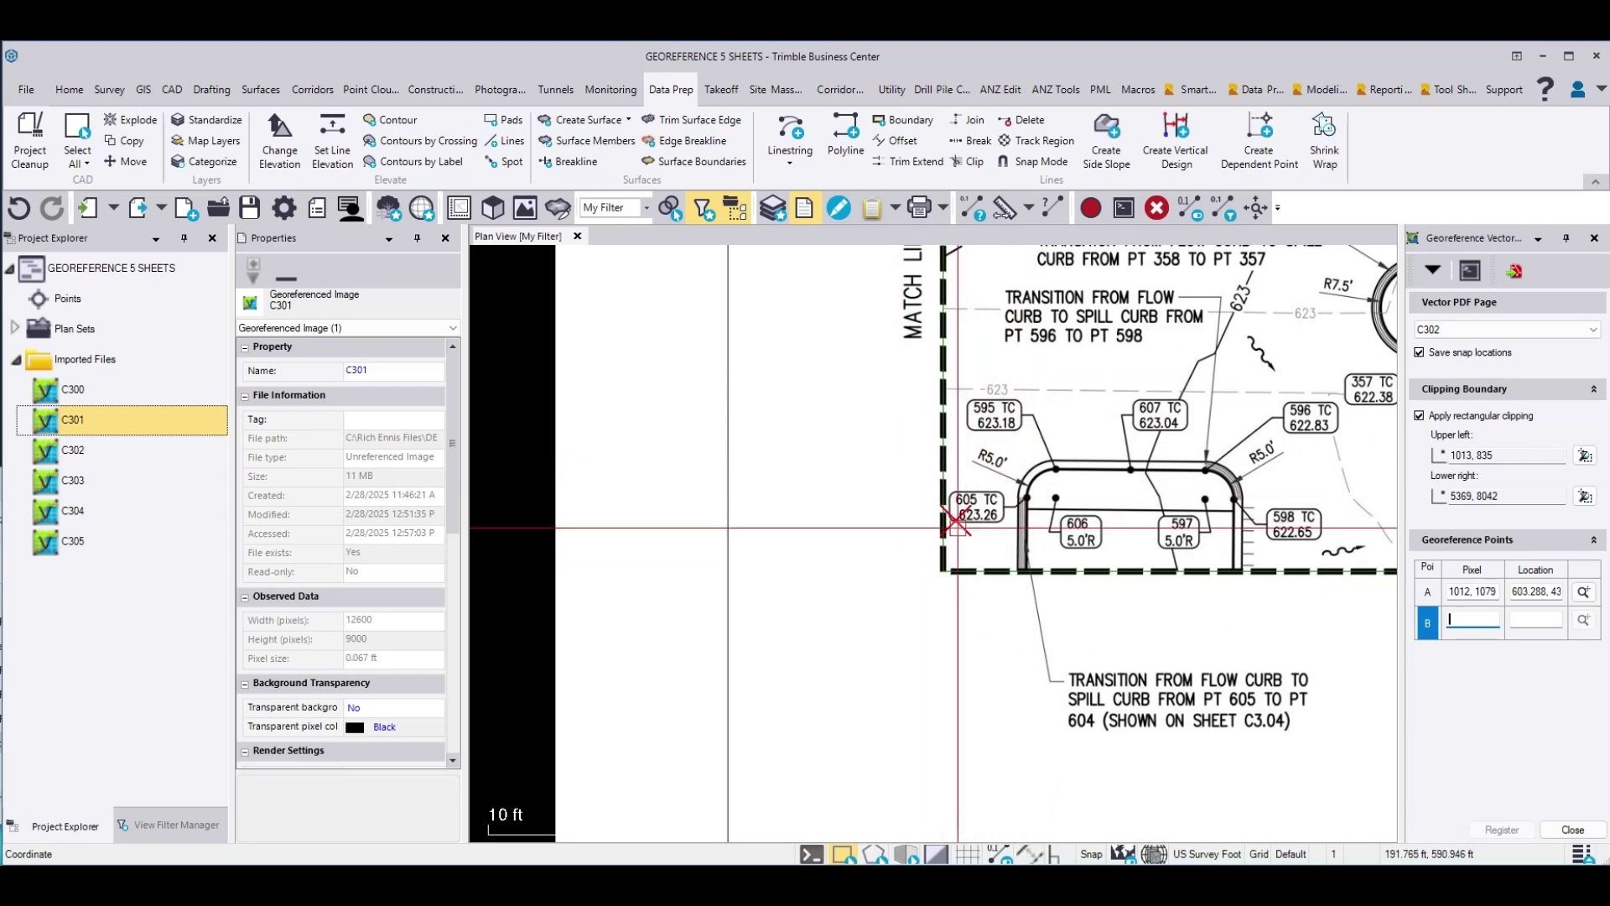
pyautogui.scroll(1, 943, 308)
pyautogui.scroll(3, 943, 308)
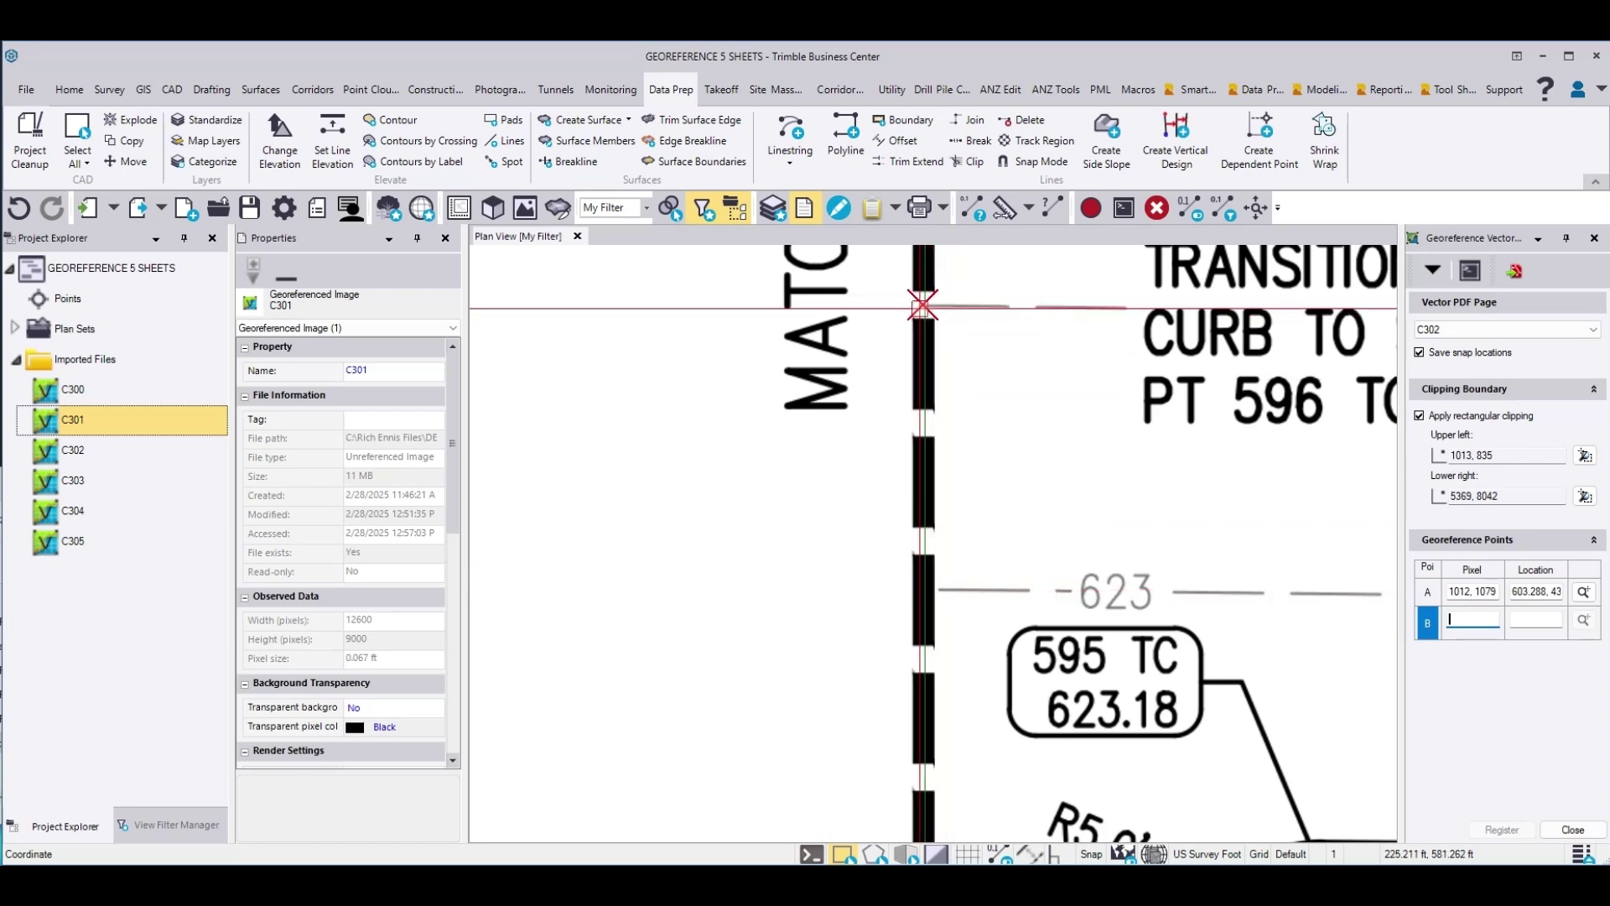
pyautogui.click(923, 306)
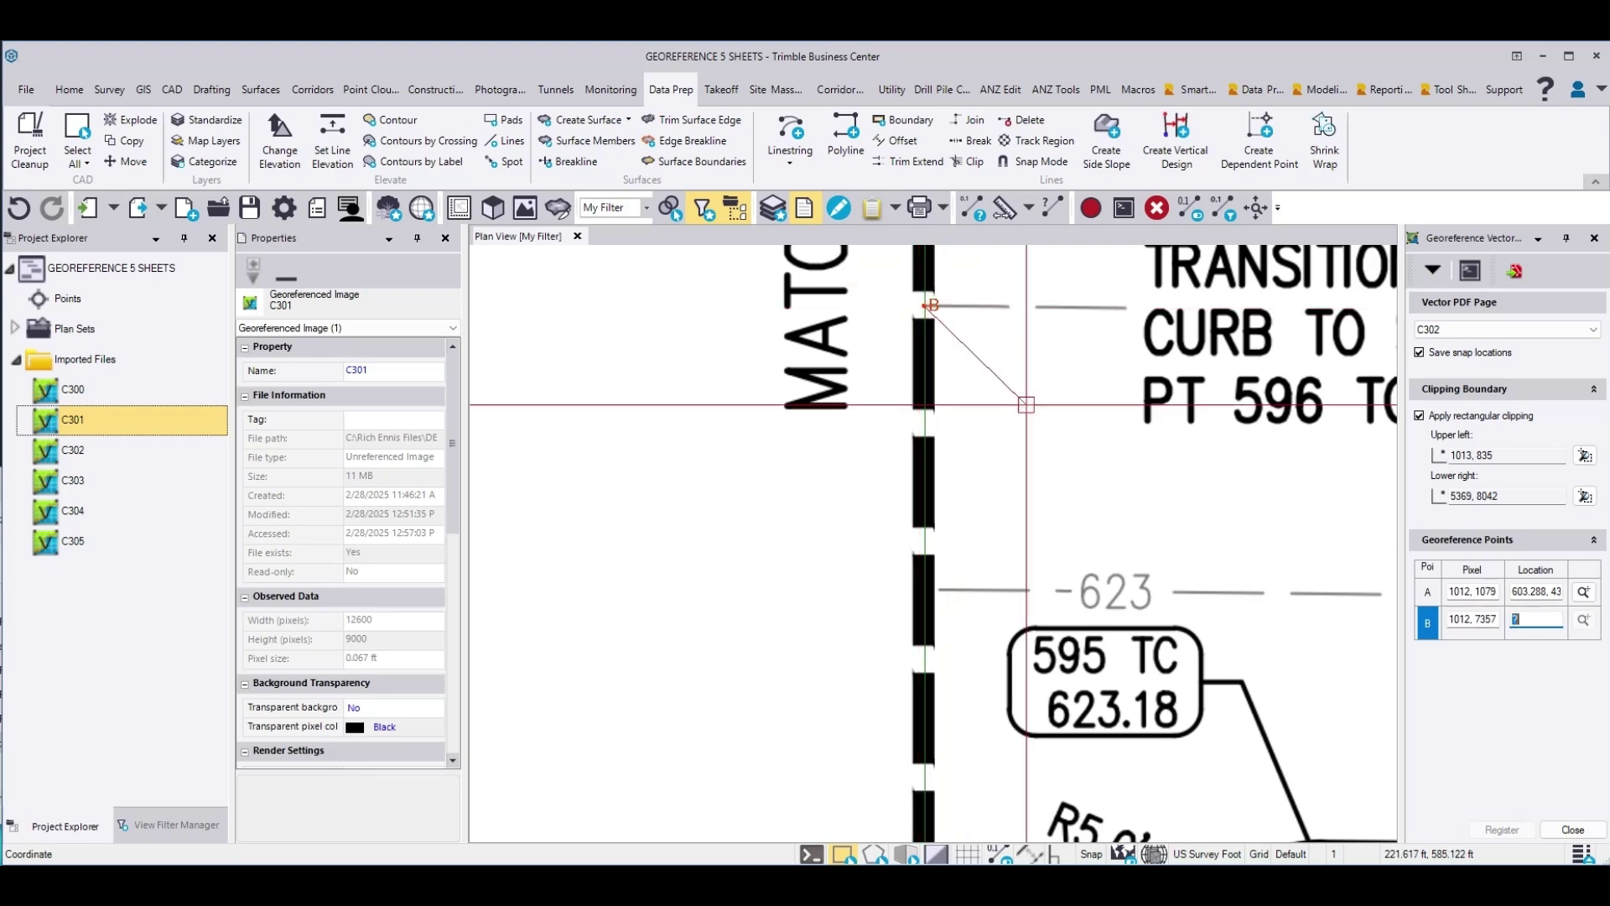
# - Tie point B's location to the matching grey contour on C301's east match line, beside the southeast R5.0' curb, and register C302
pyautogui.scroll(-5, 922, 306)
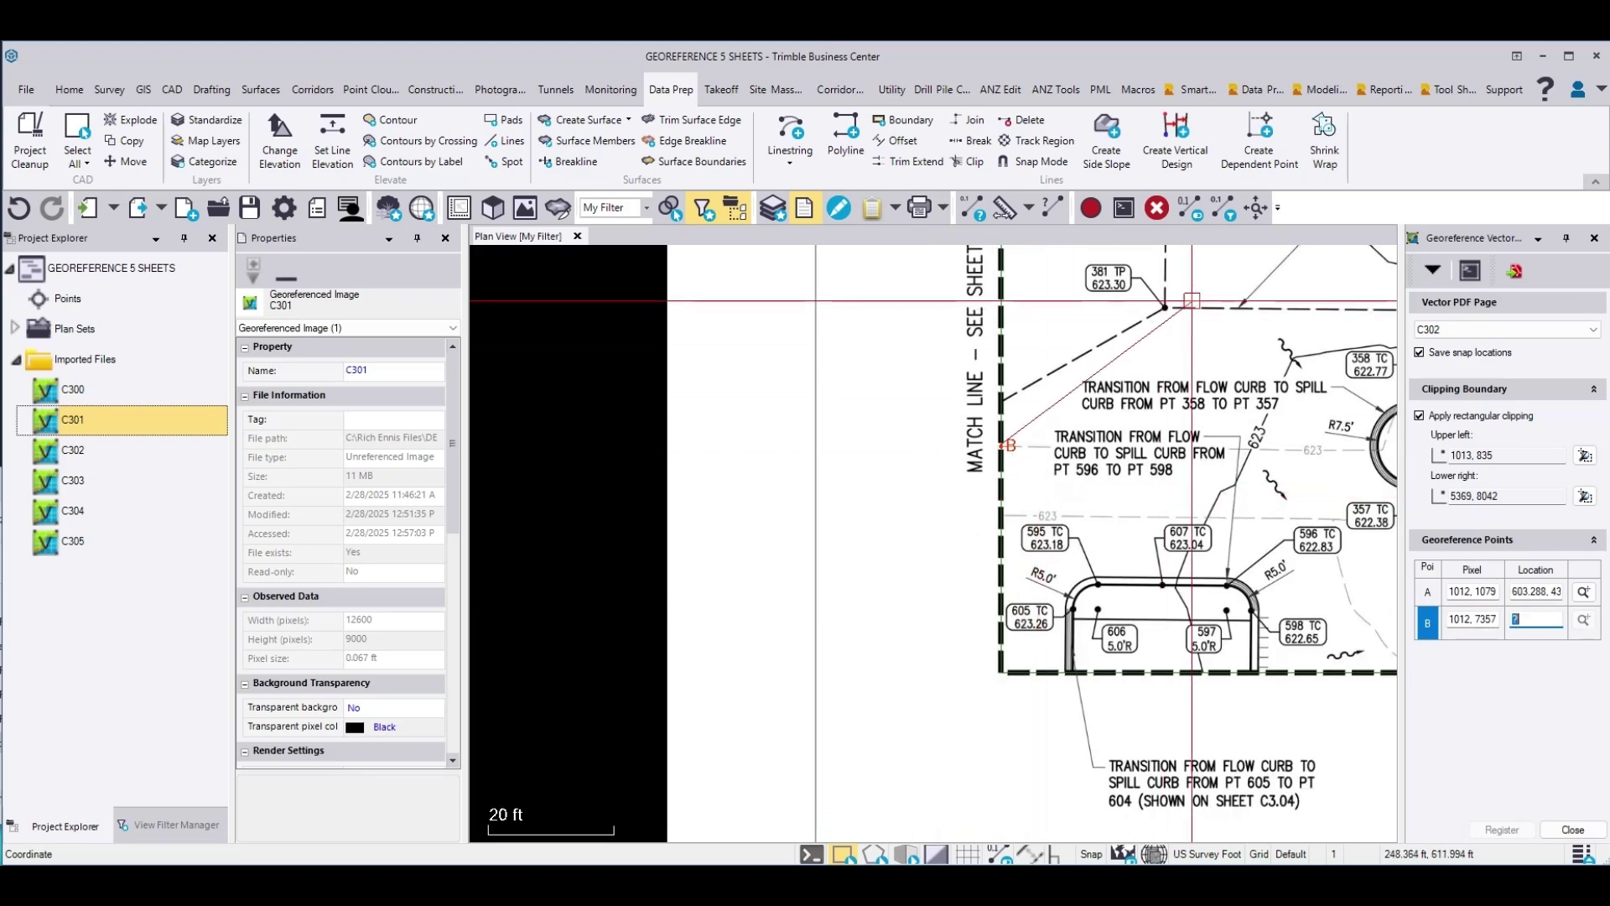
pyautogui.scroll(-4, 1181, 360)
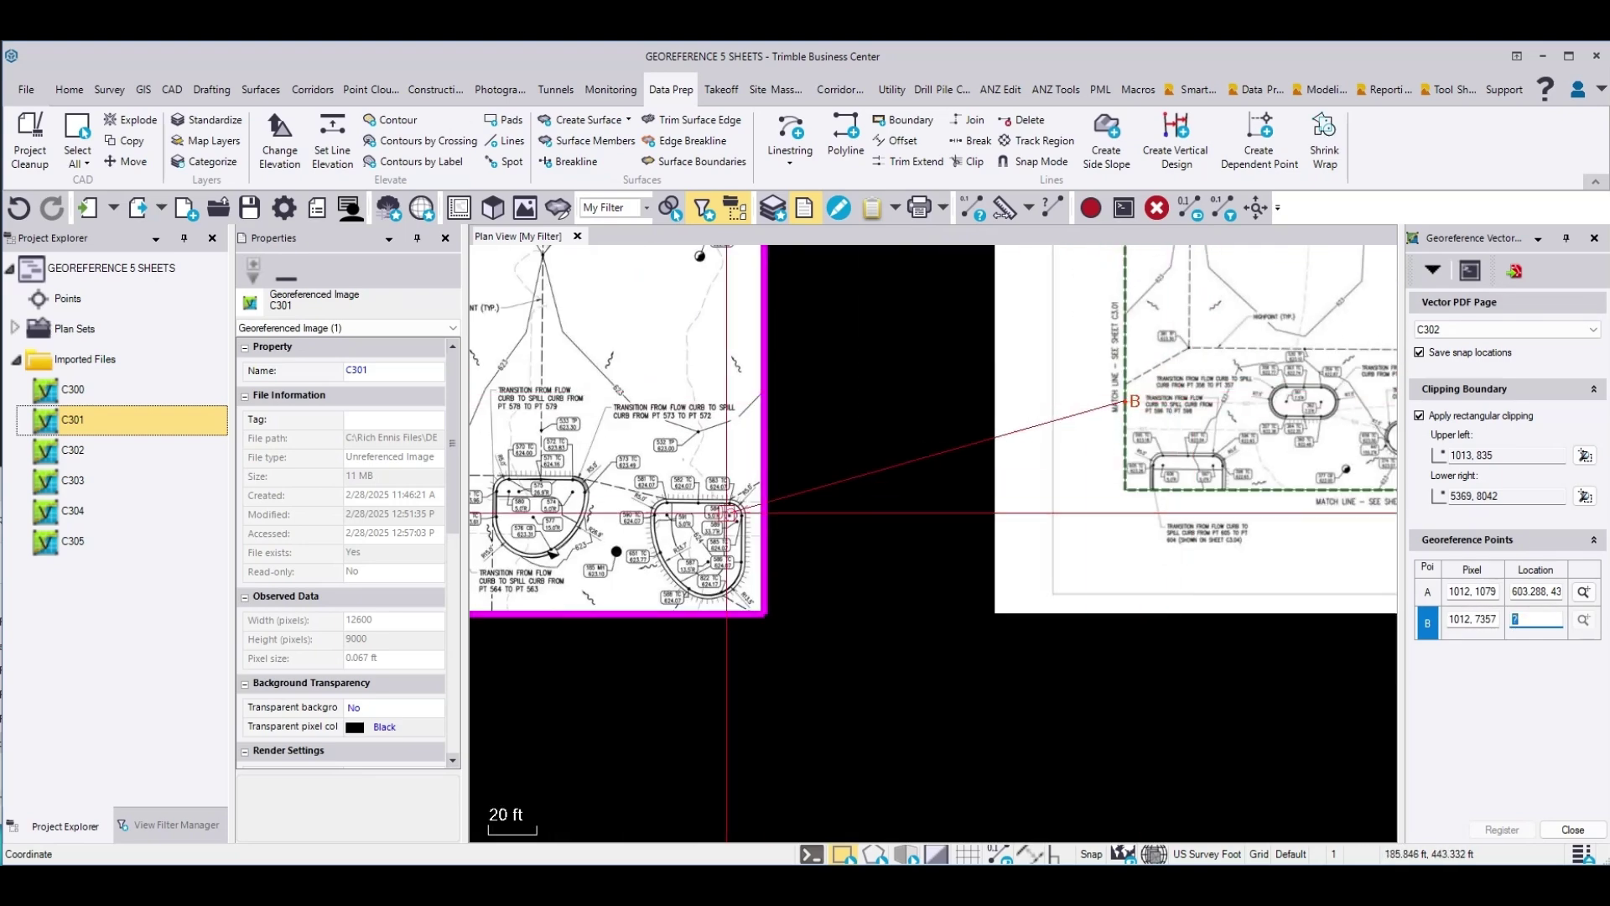
pyautogui.scroll(5, 764, 458)
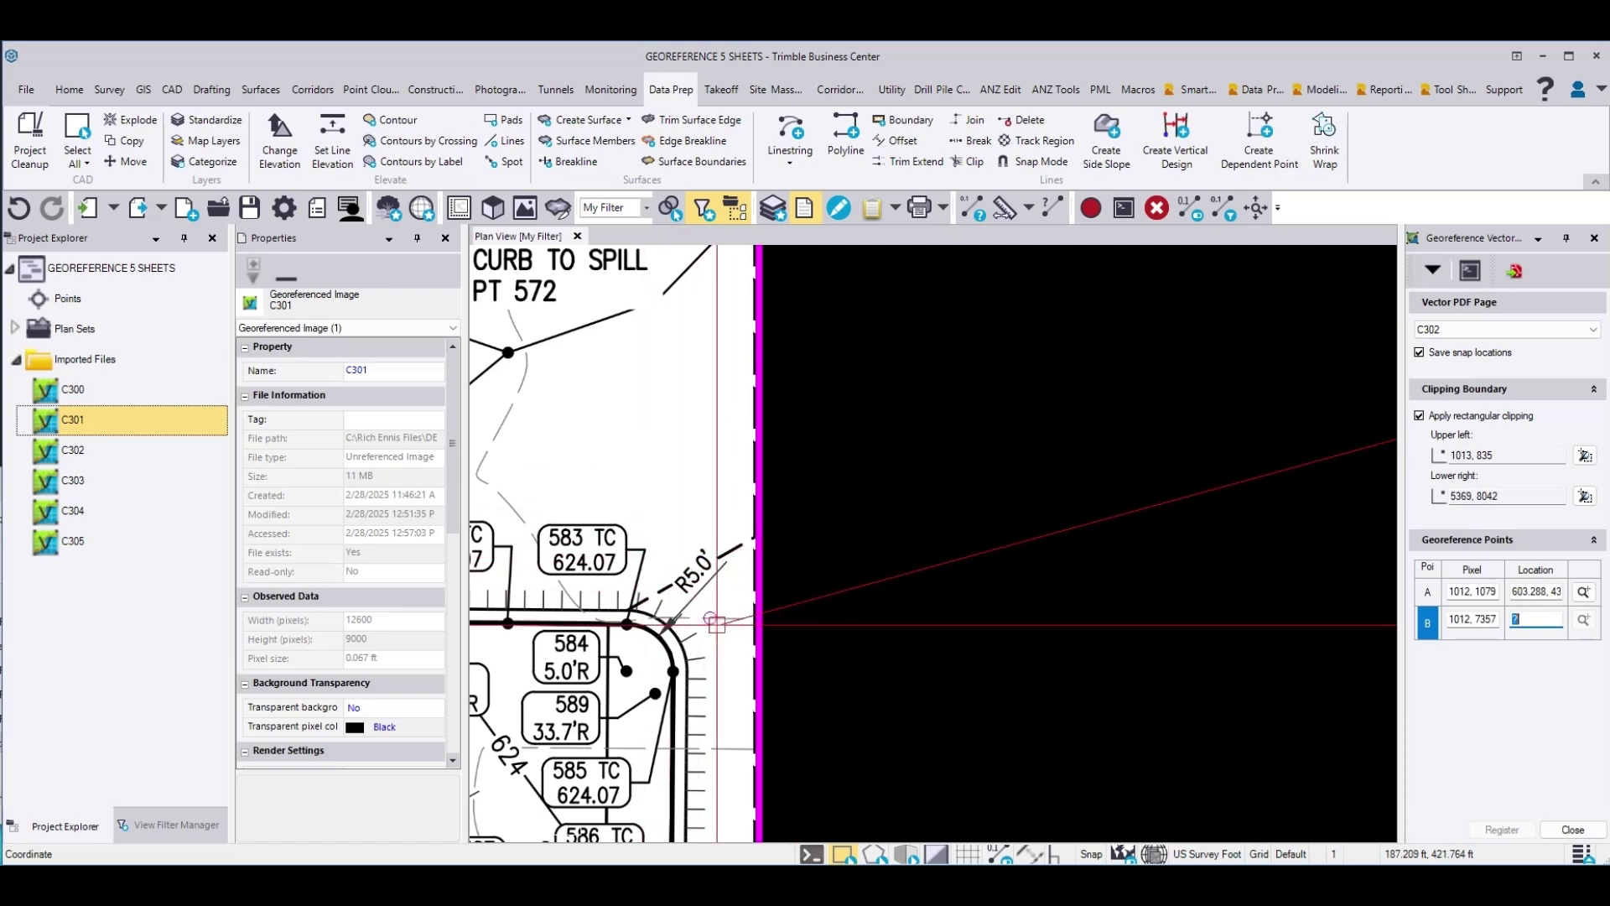
pyautogui.scroll(3, 755, 620)
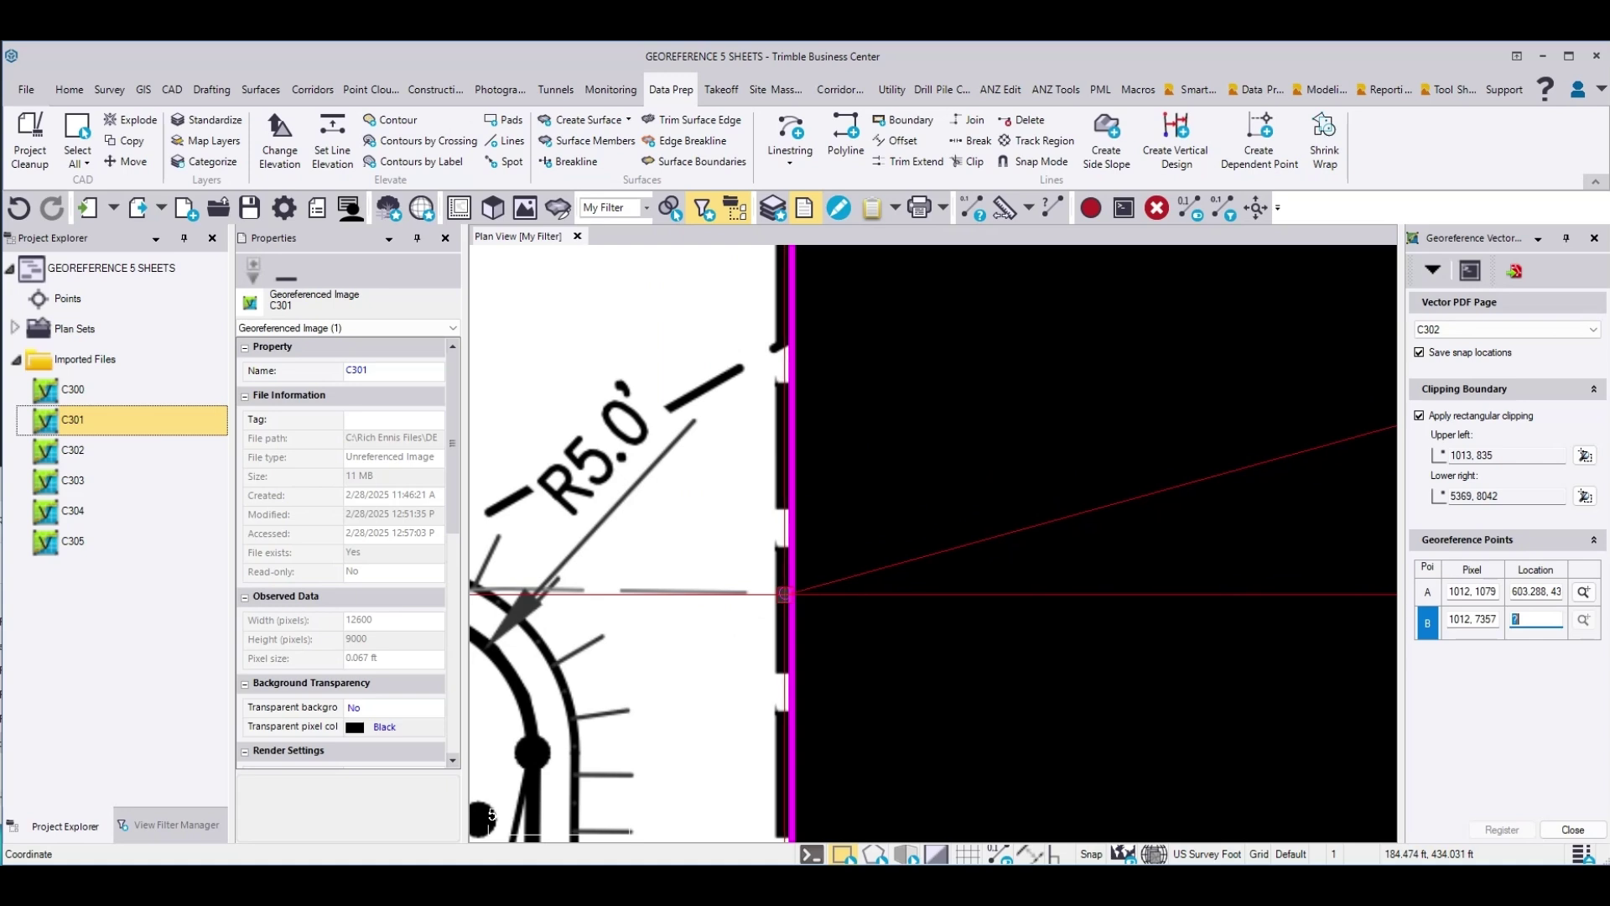
pyautogui.click(783, 594)
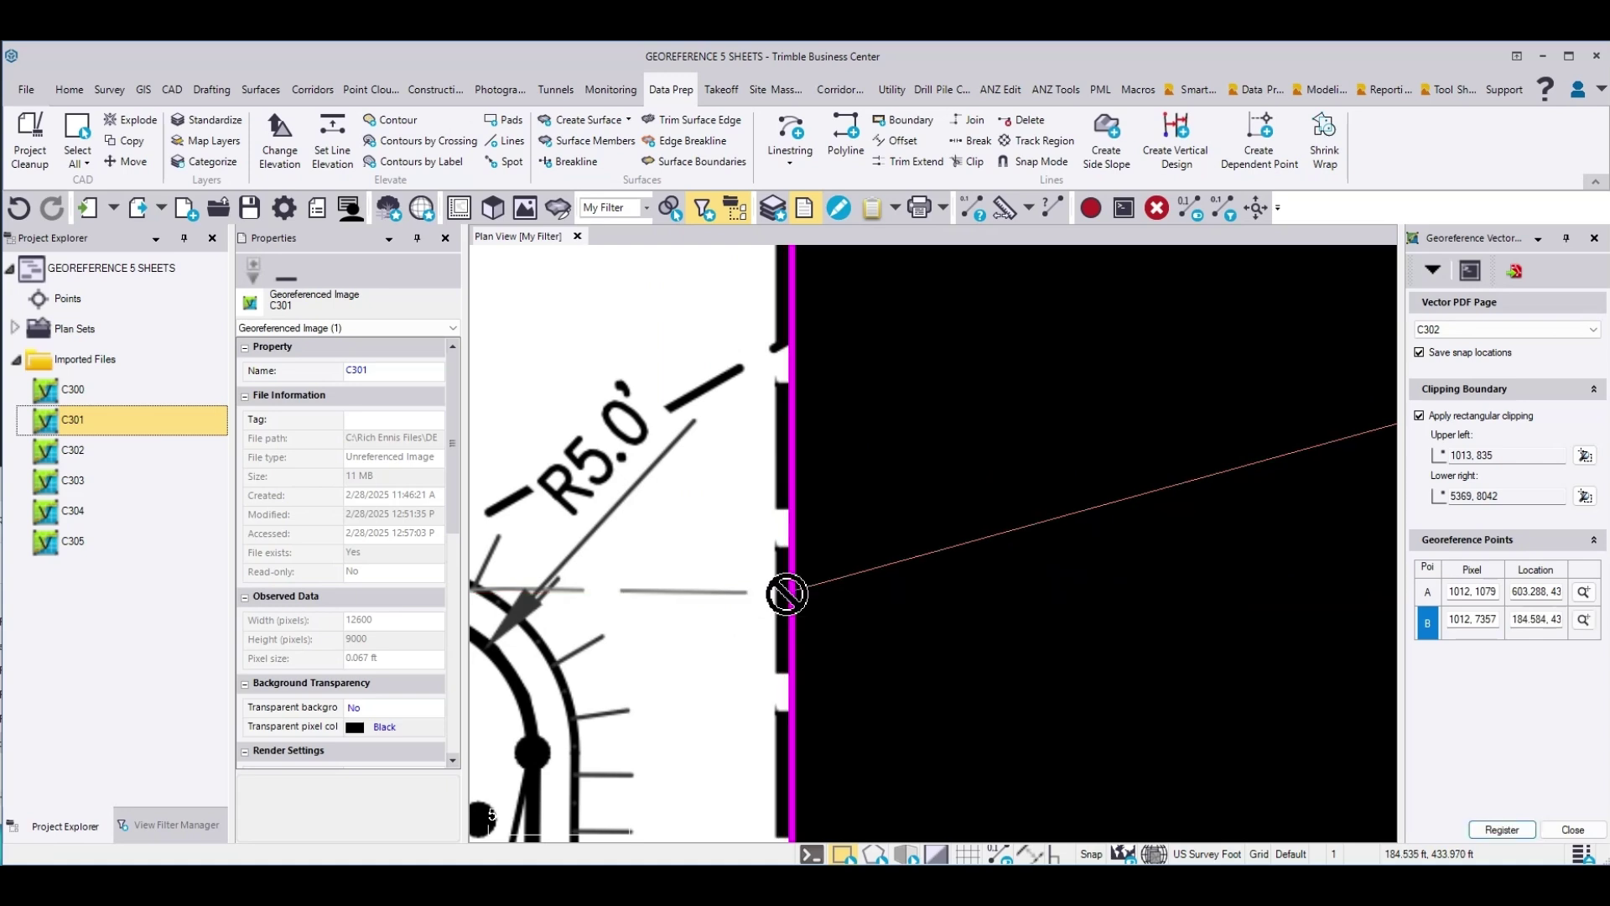
pyautogui.click(1501, 829)
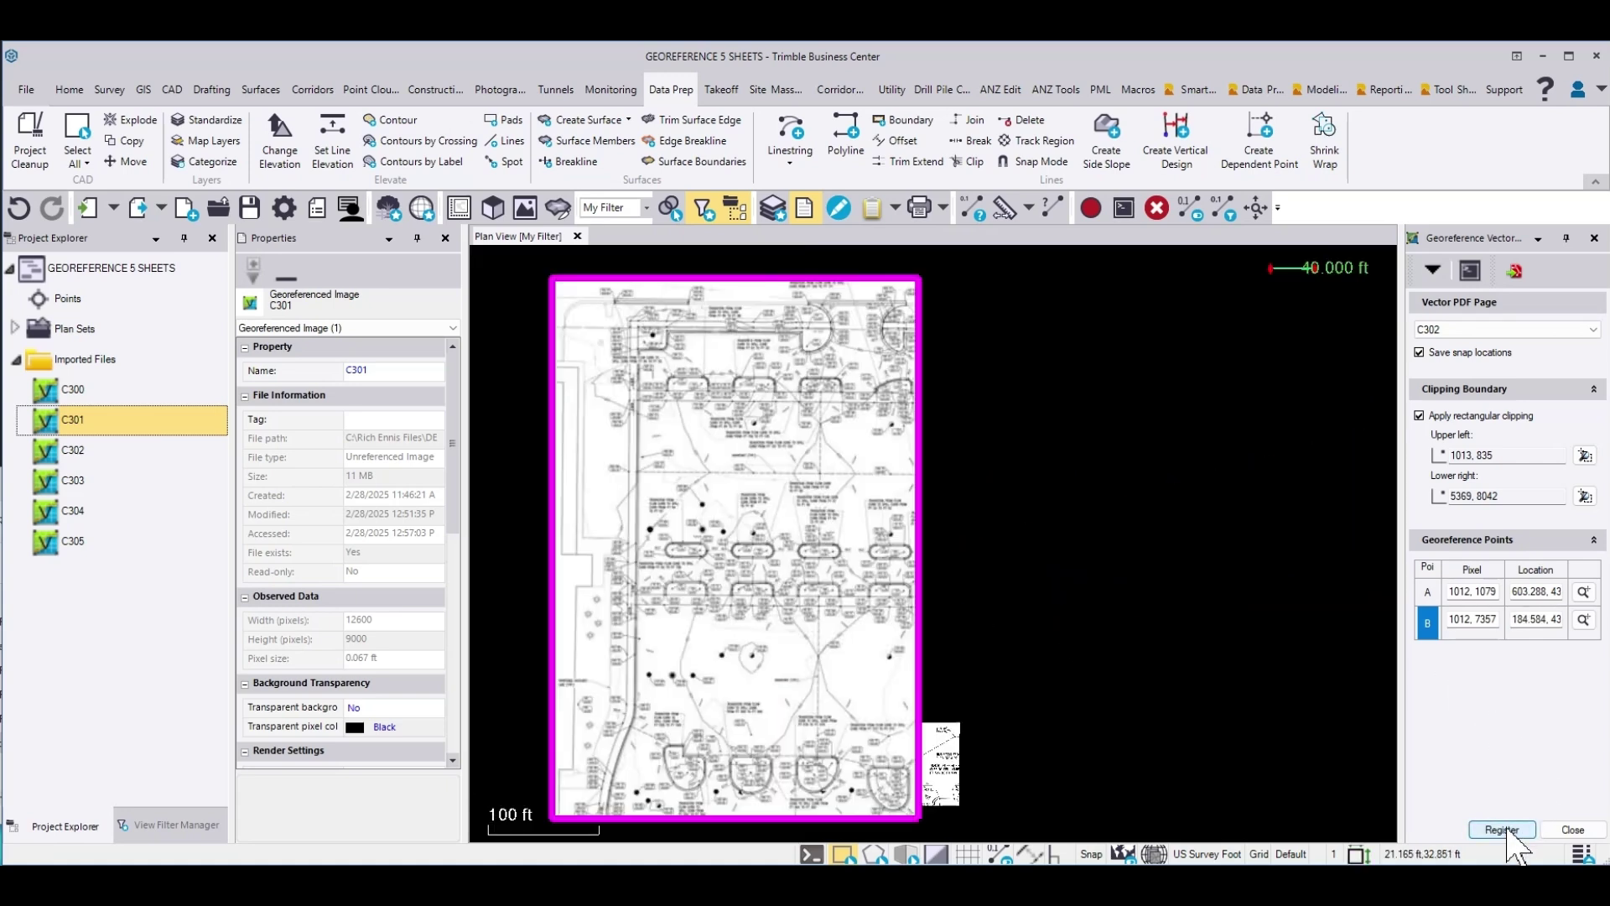
# - Select sheet C302 and examine how curbs, contours and dashed lines align with C301 along their shared match line
pyautogui.scroll(3, 1147, 714)
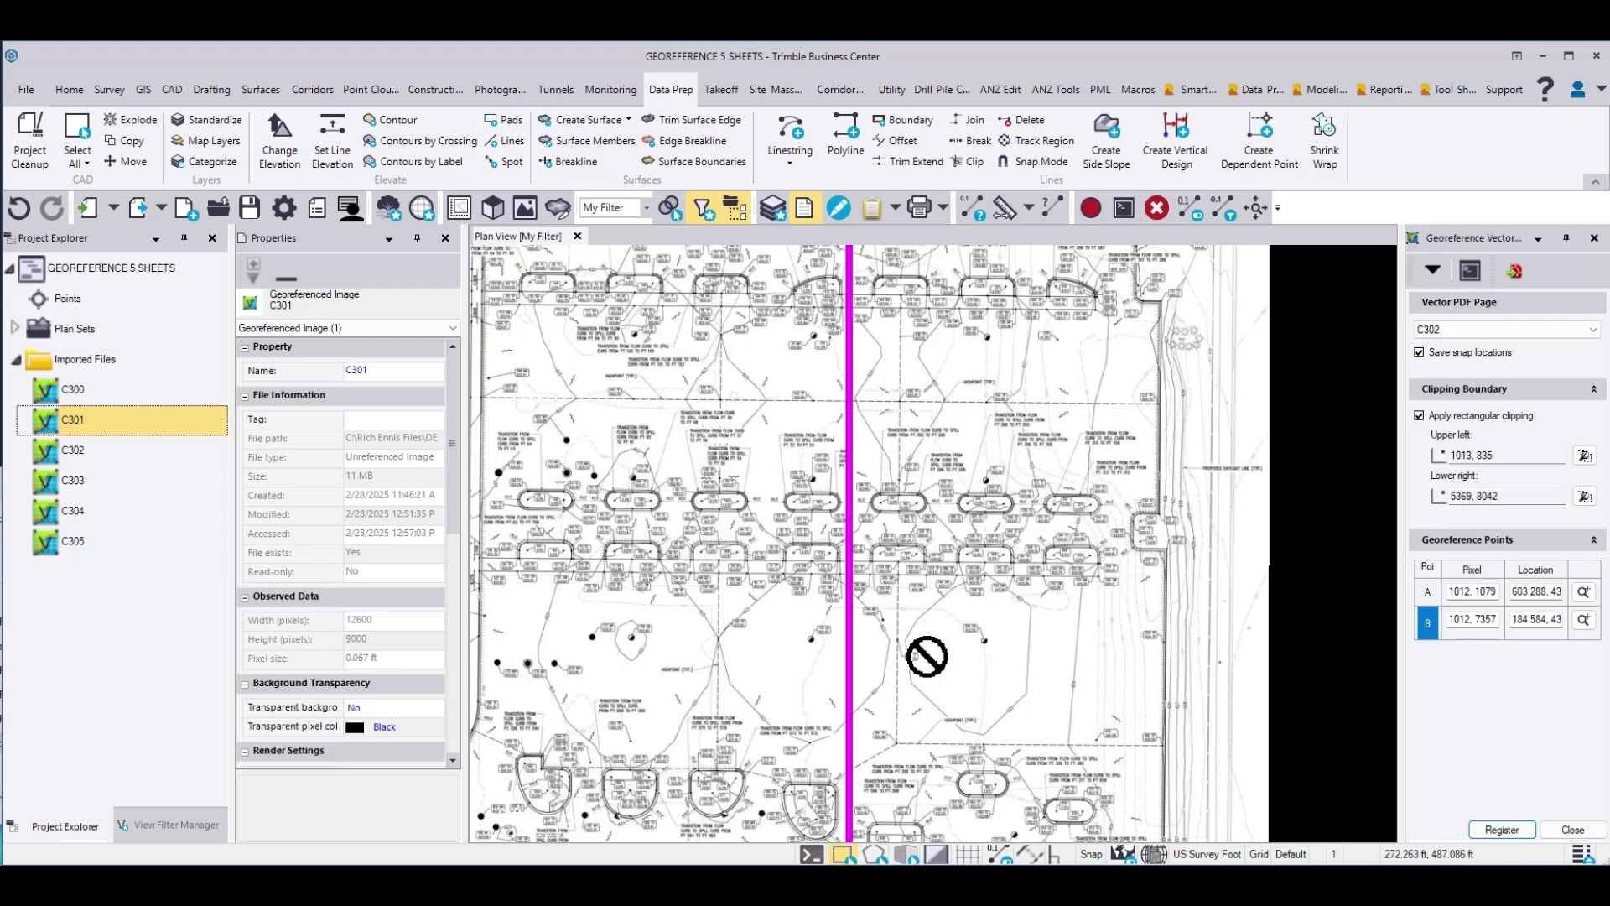
pyautogui.scroll(-3, 887, 556)
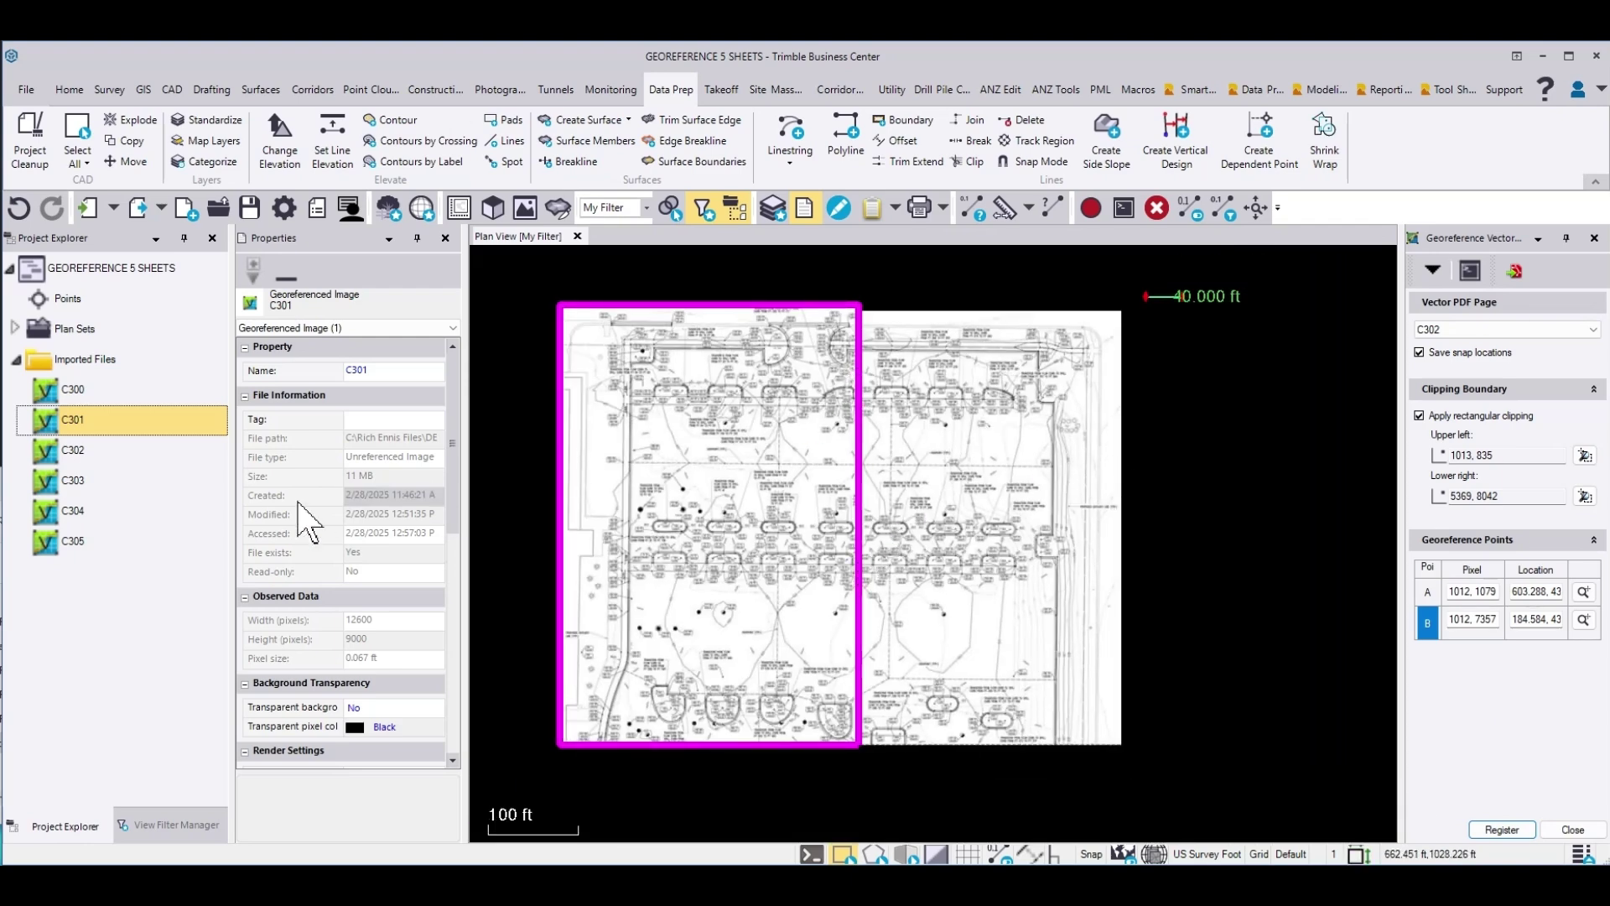
pyautogui.click(88, 450)
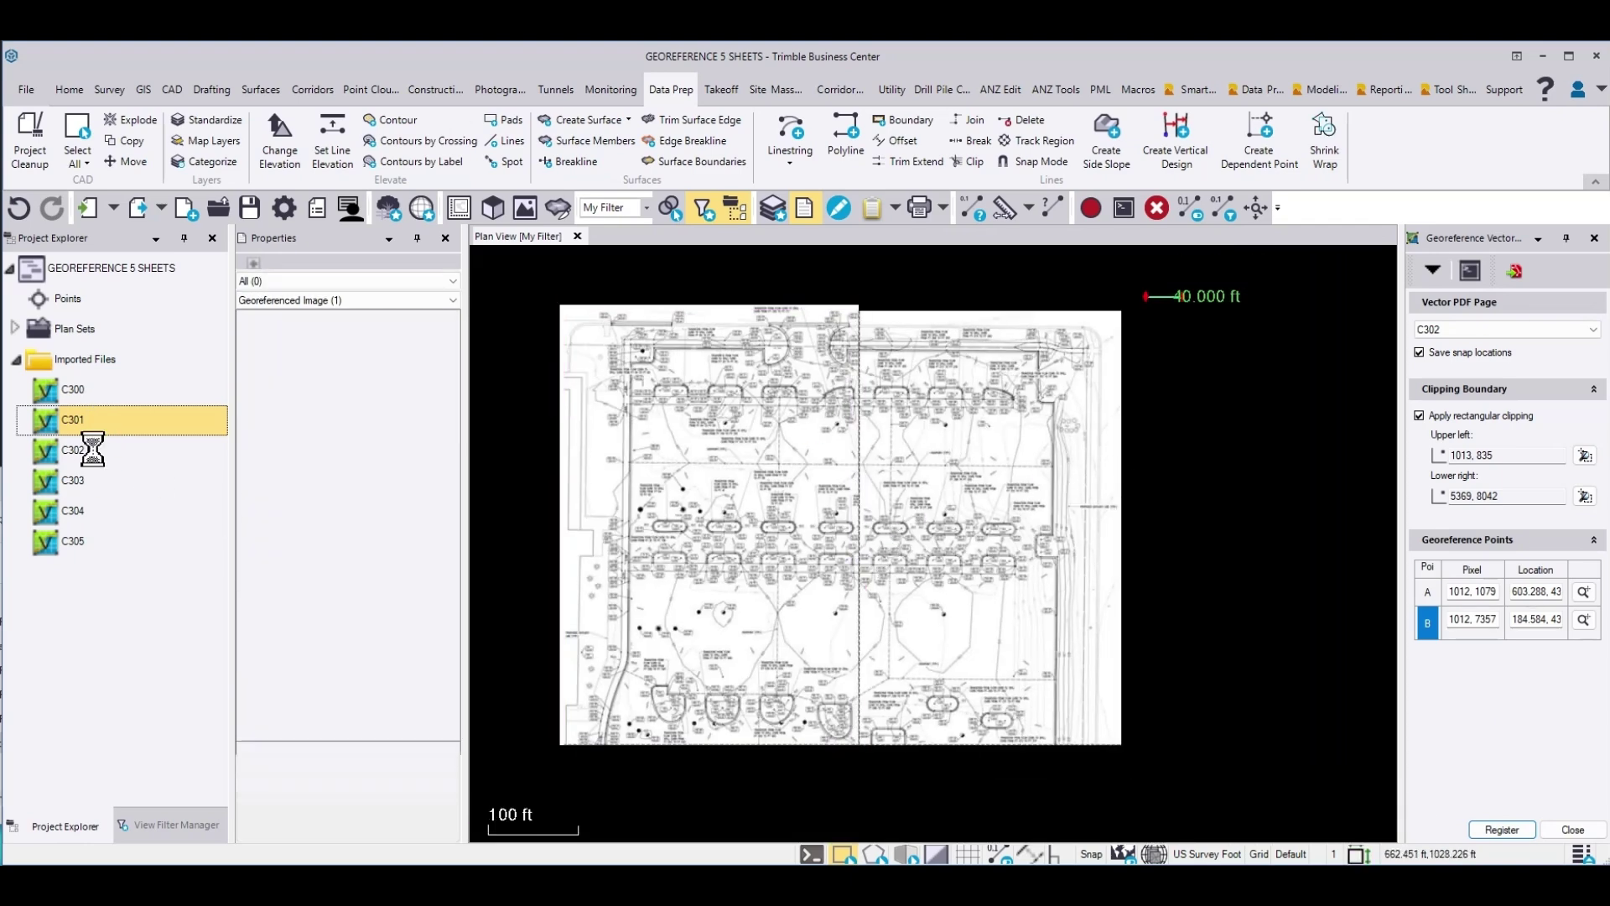
pyautogui.scroll(5, 874, 388)
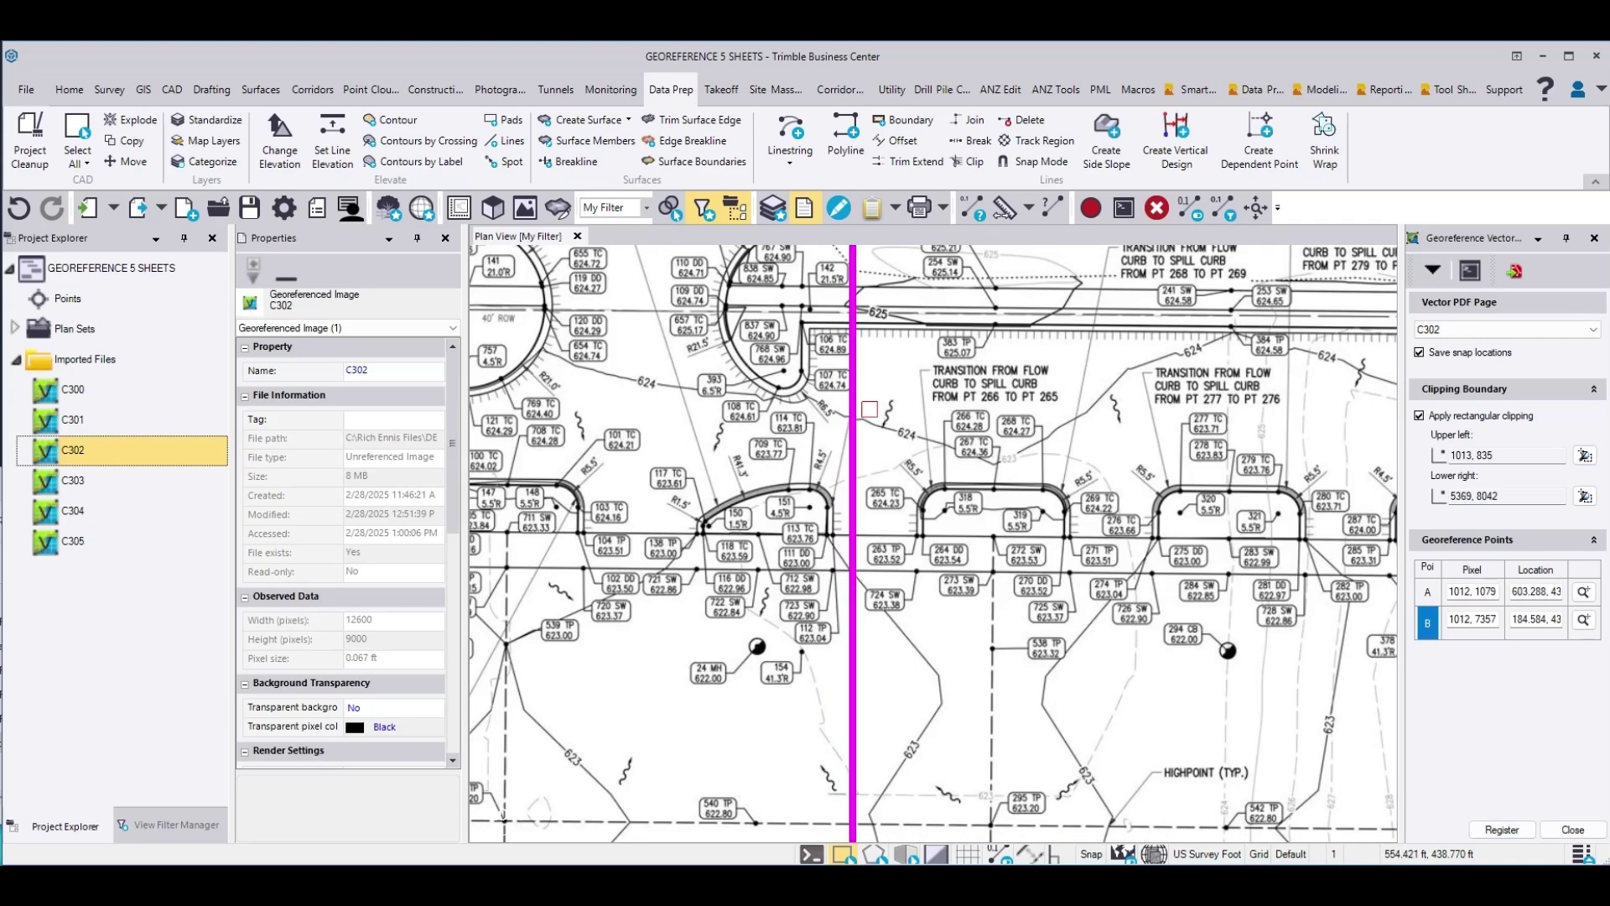
pyautogui.scroll(5, 835, 587)
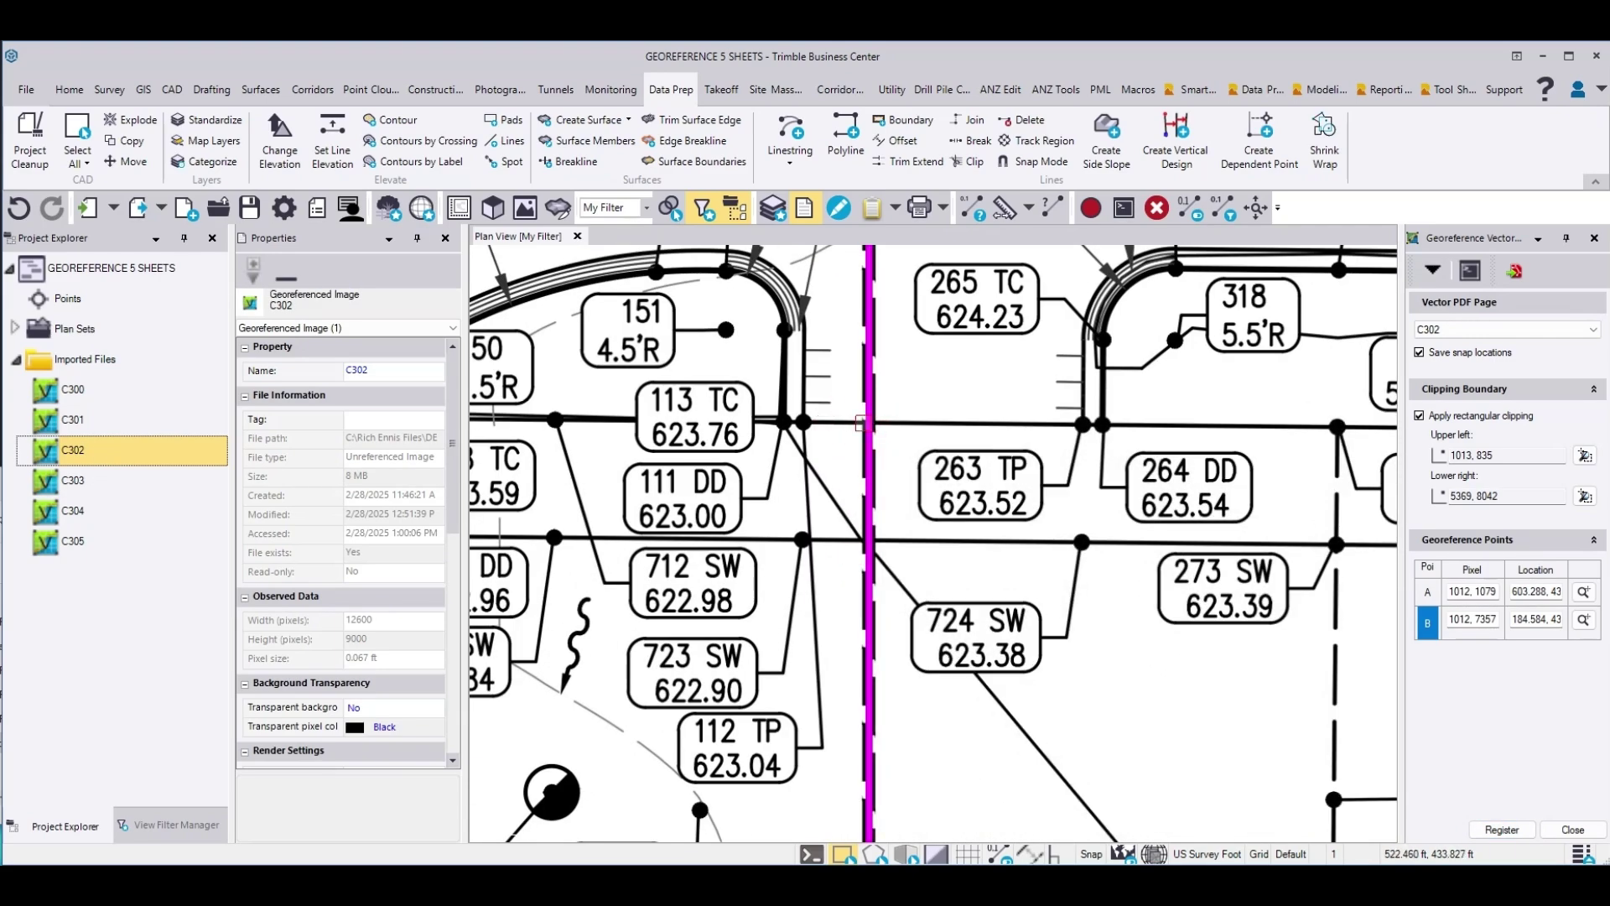
pyautogui.scroll(-6, 866, 541)
pyautogui.scroll(8, 867, 518)
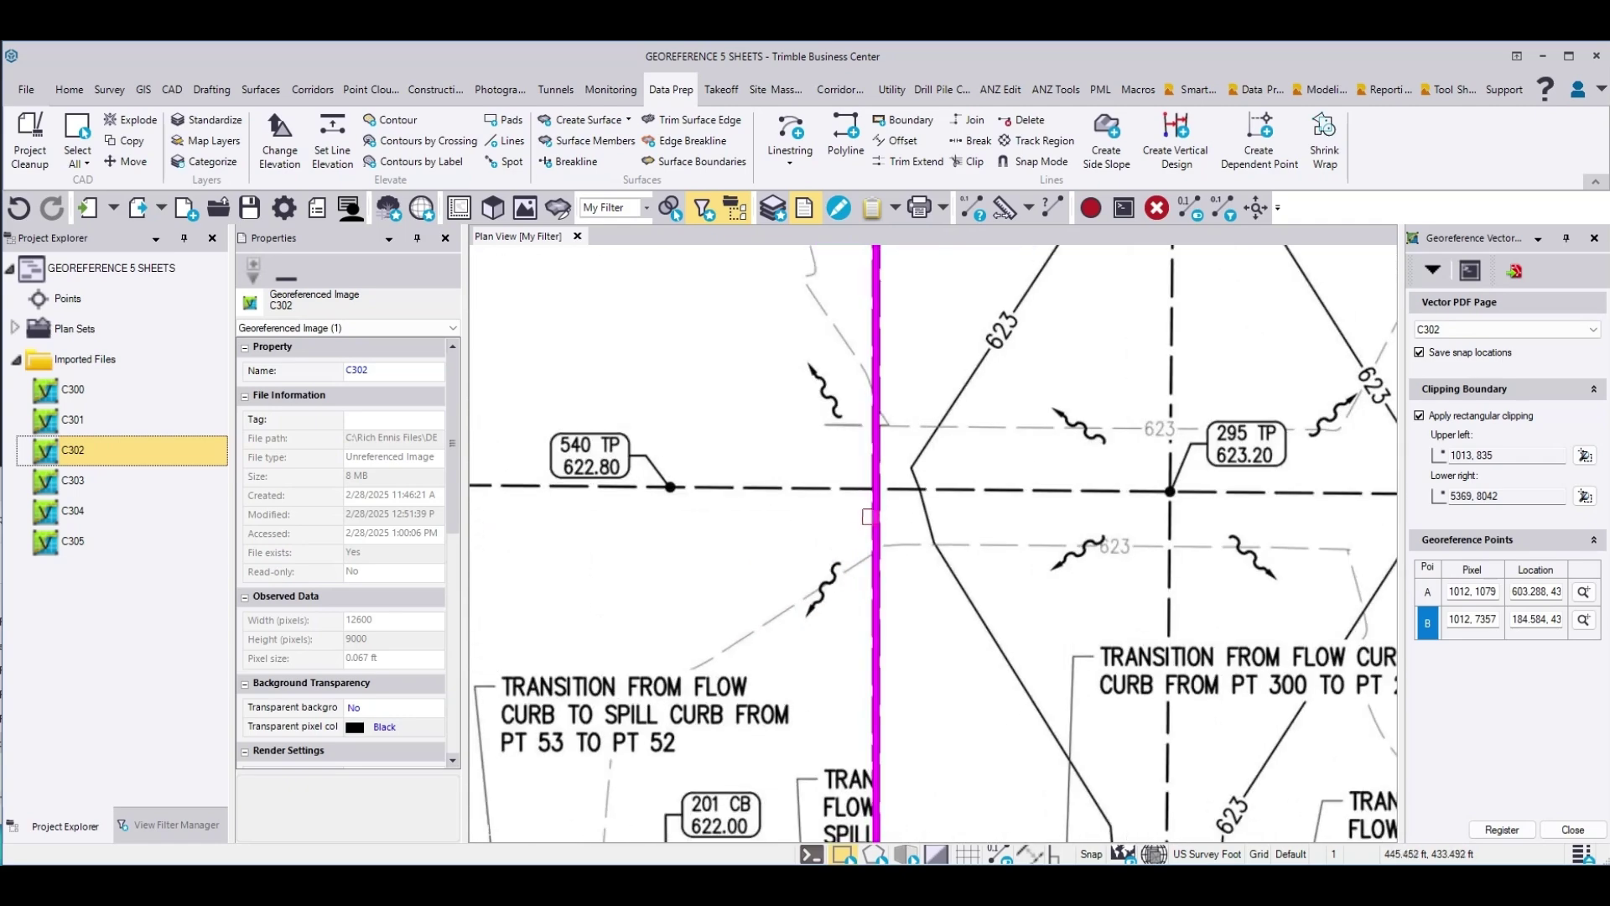
pyautogui.scroll(-5, 858, 493)
pyautogui.scroll(7, 848, 470)
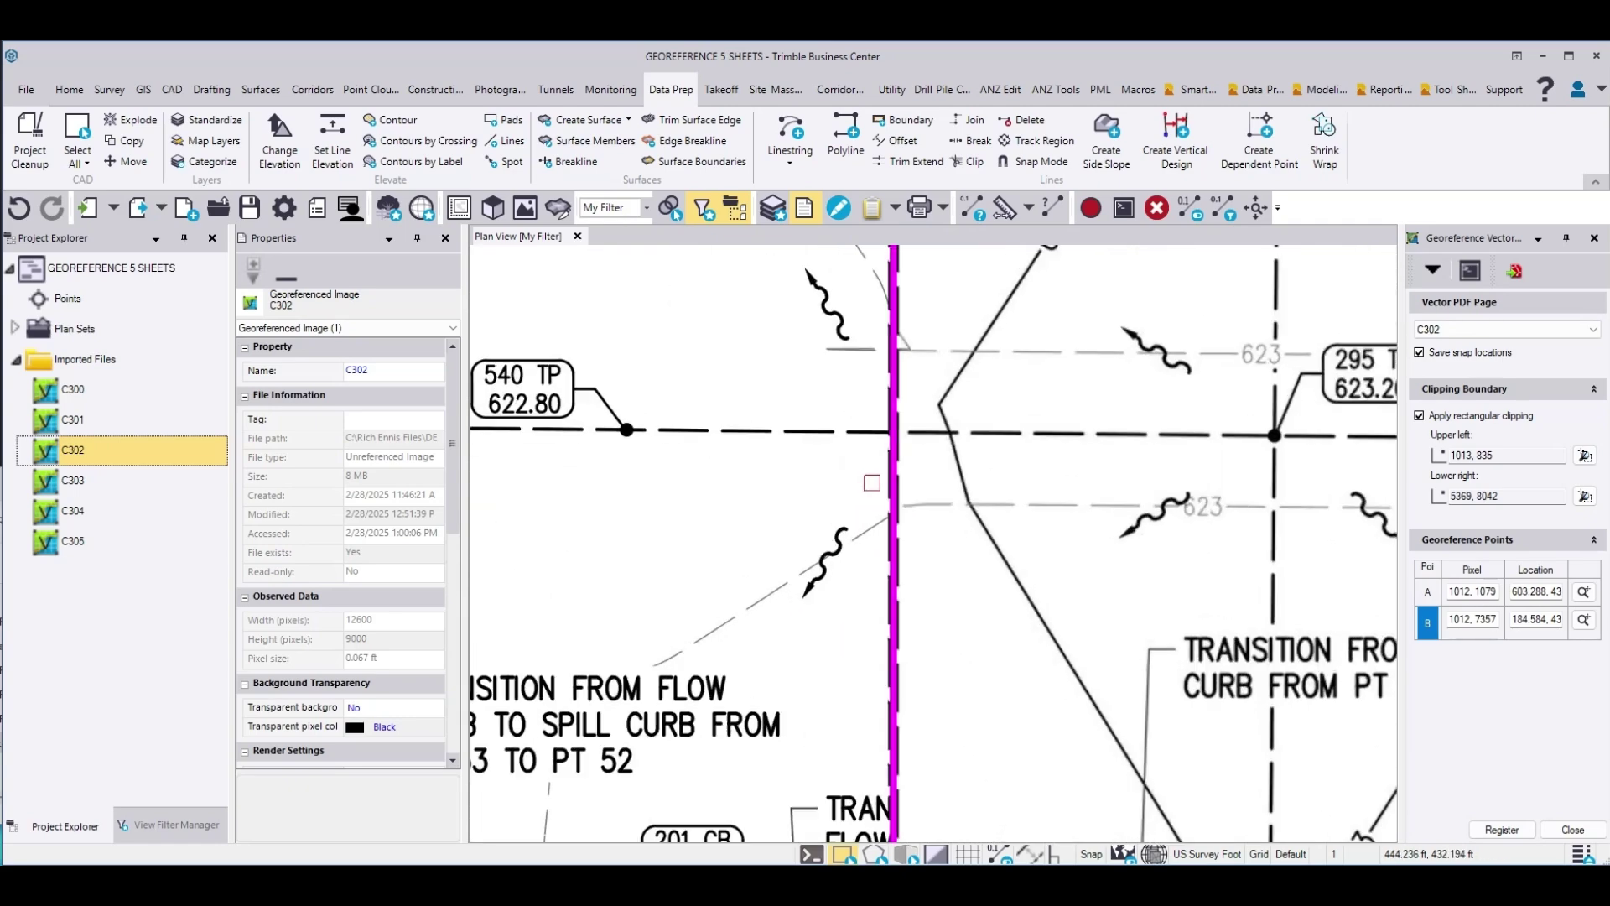
pyautogui.scroll(-2, 906, 508)
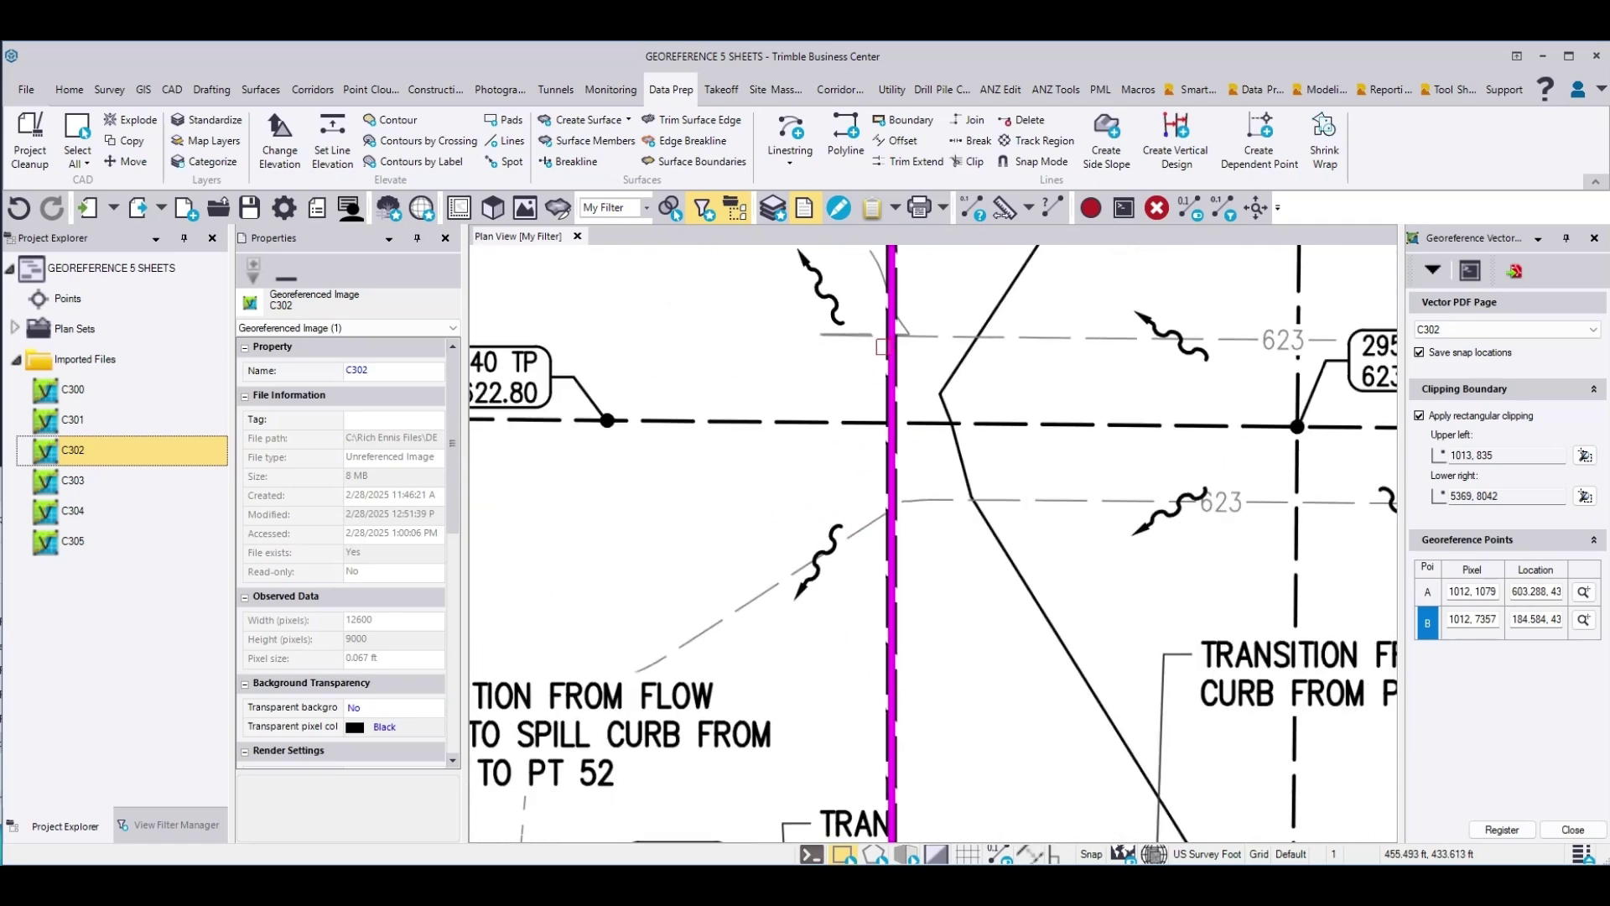
pyautogui.scroll(2, 909, 292)
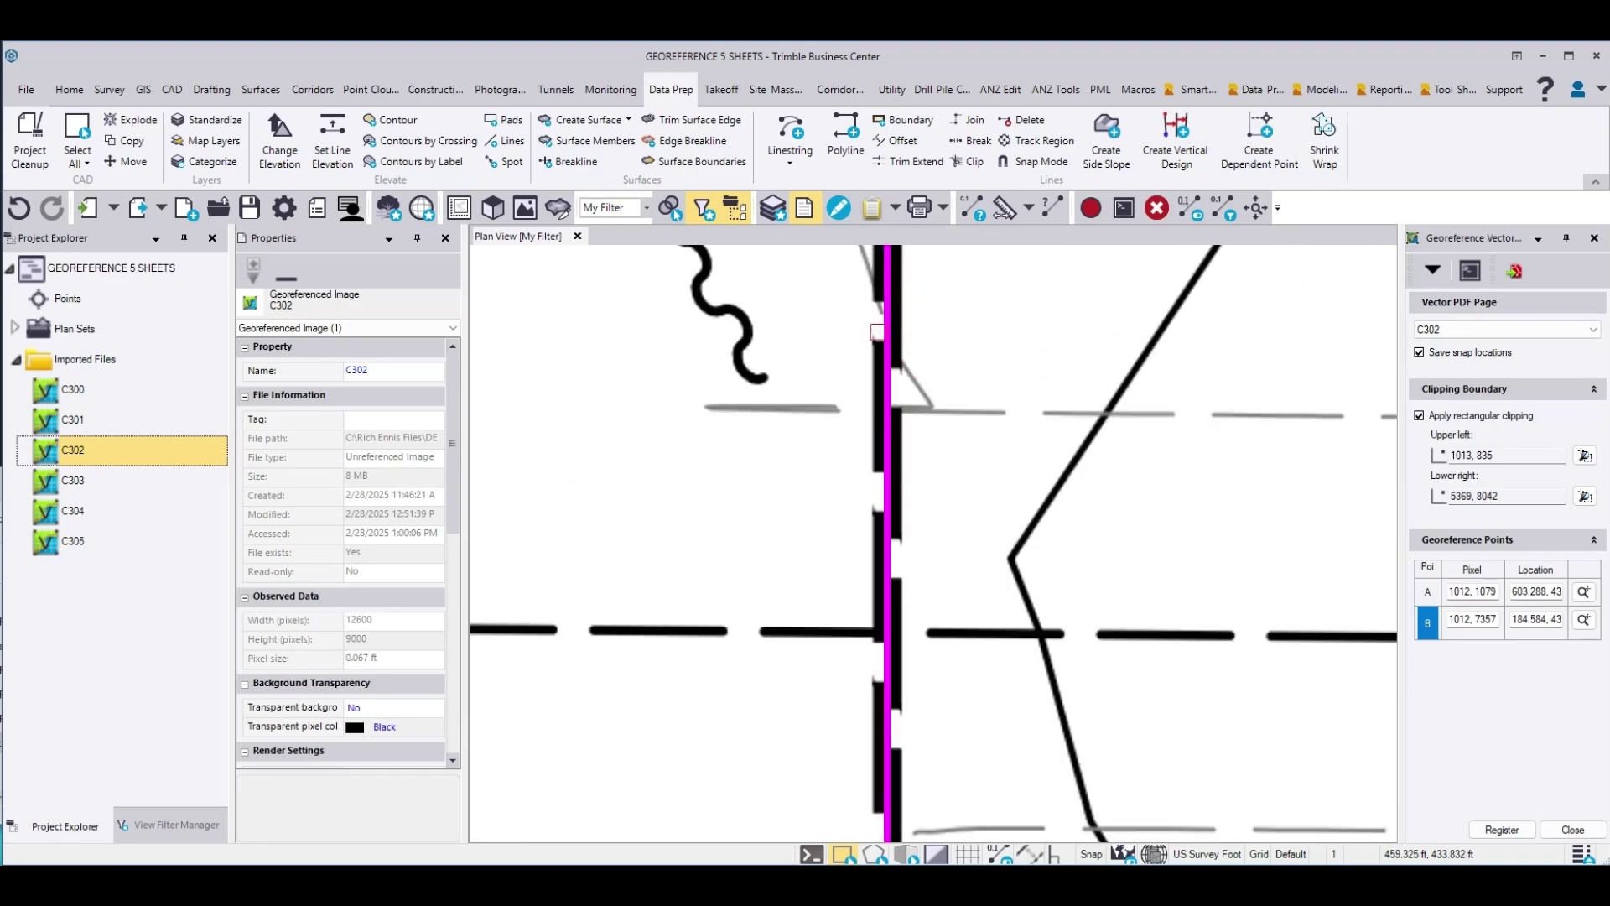
pyautogui.scroll(-4, 877, 327)
pyautogui.scroll(3, 865, 555)
pyautogui.scroll(1, 865, 555)
pyautogui.scroll(-5, 878, 536)
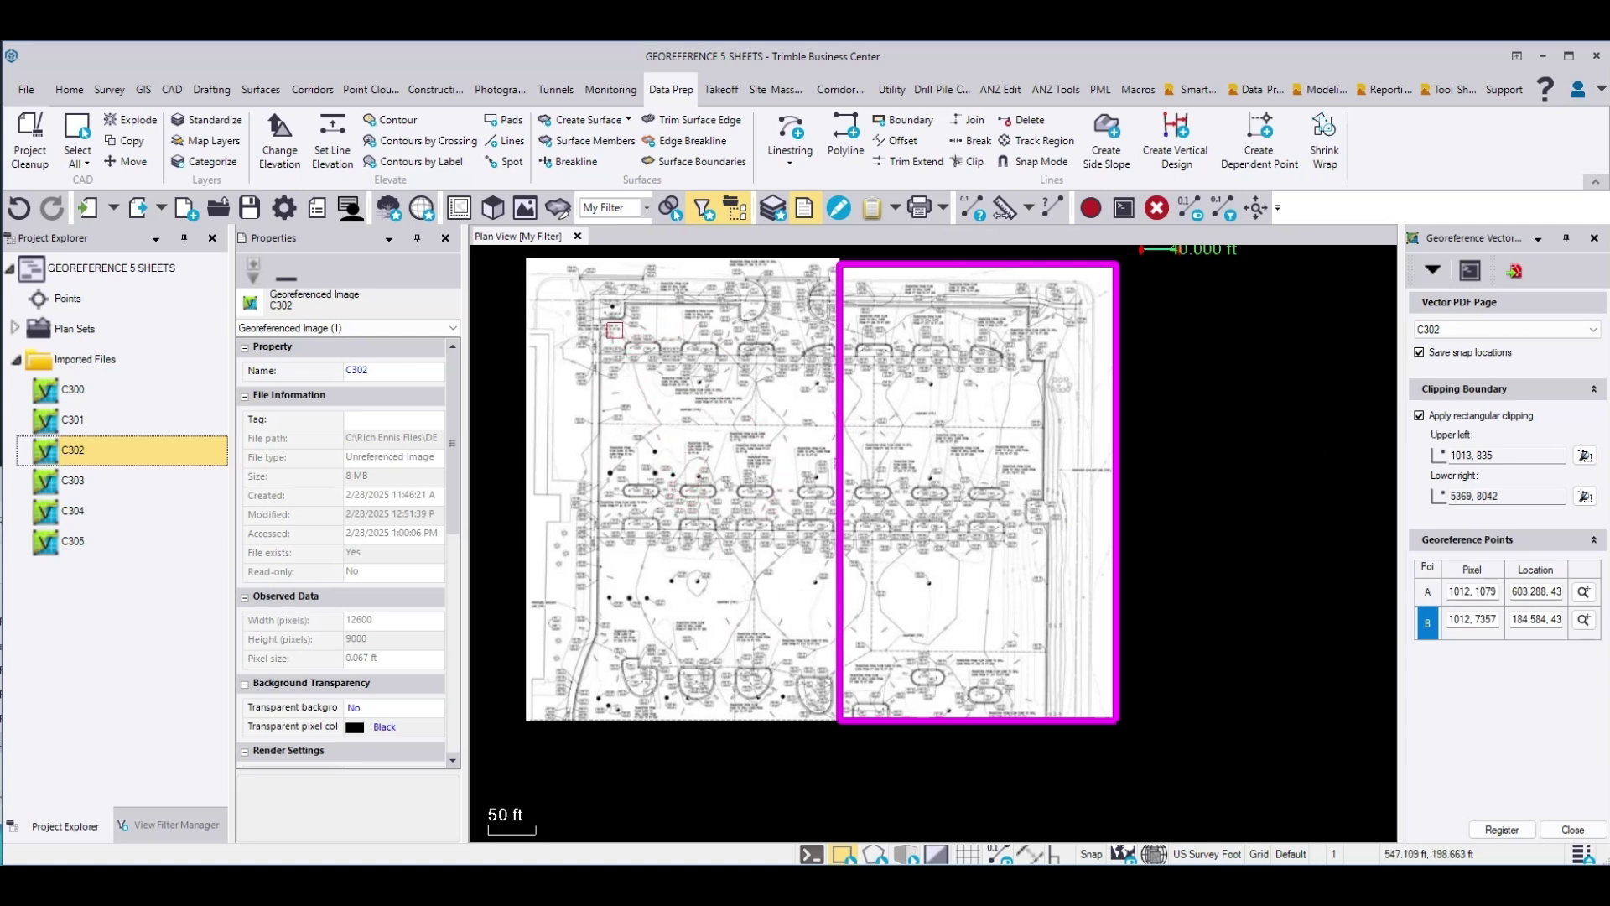
# - Inspect the C301 grading details from the northern curbs southward, including parking islands, spot labels and contours, and the empty area beyond the sheets
pyautogui.scroll(5, 614, 362)
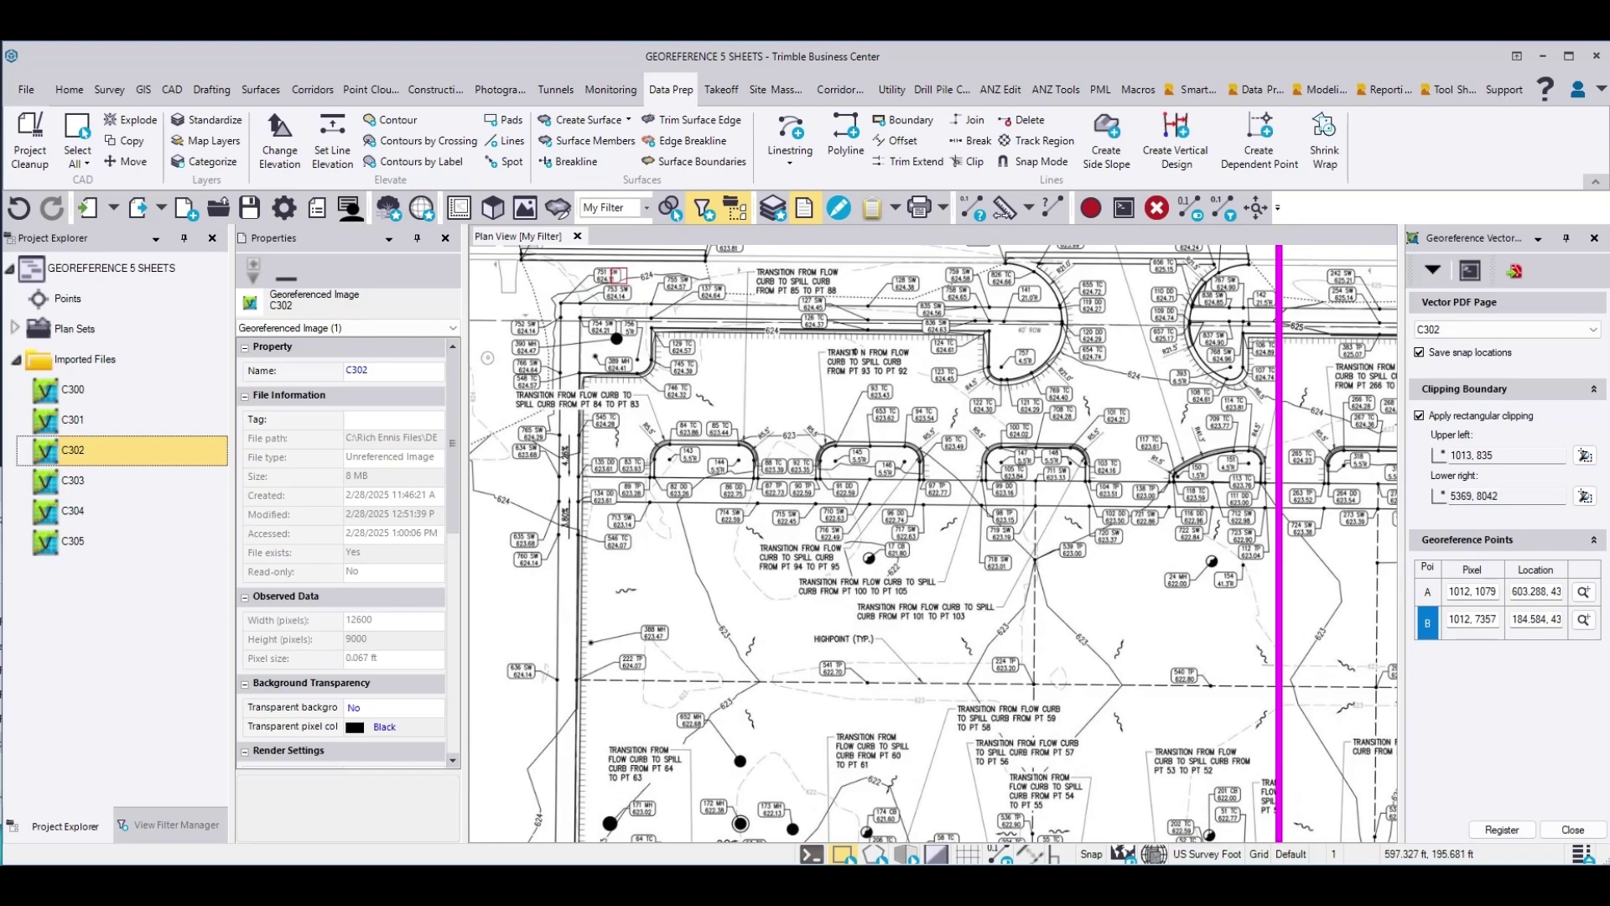
pyautogui.scroll(2, 1019, 492)
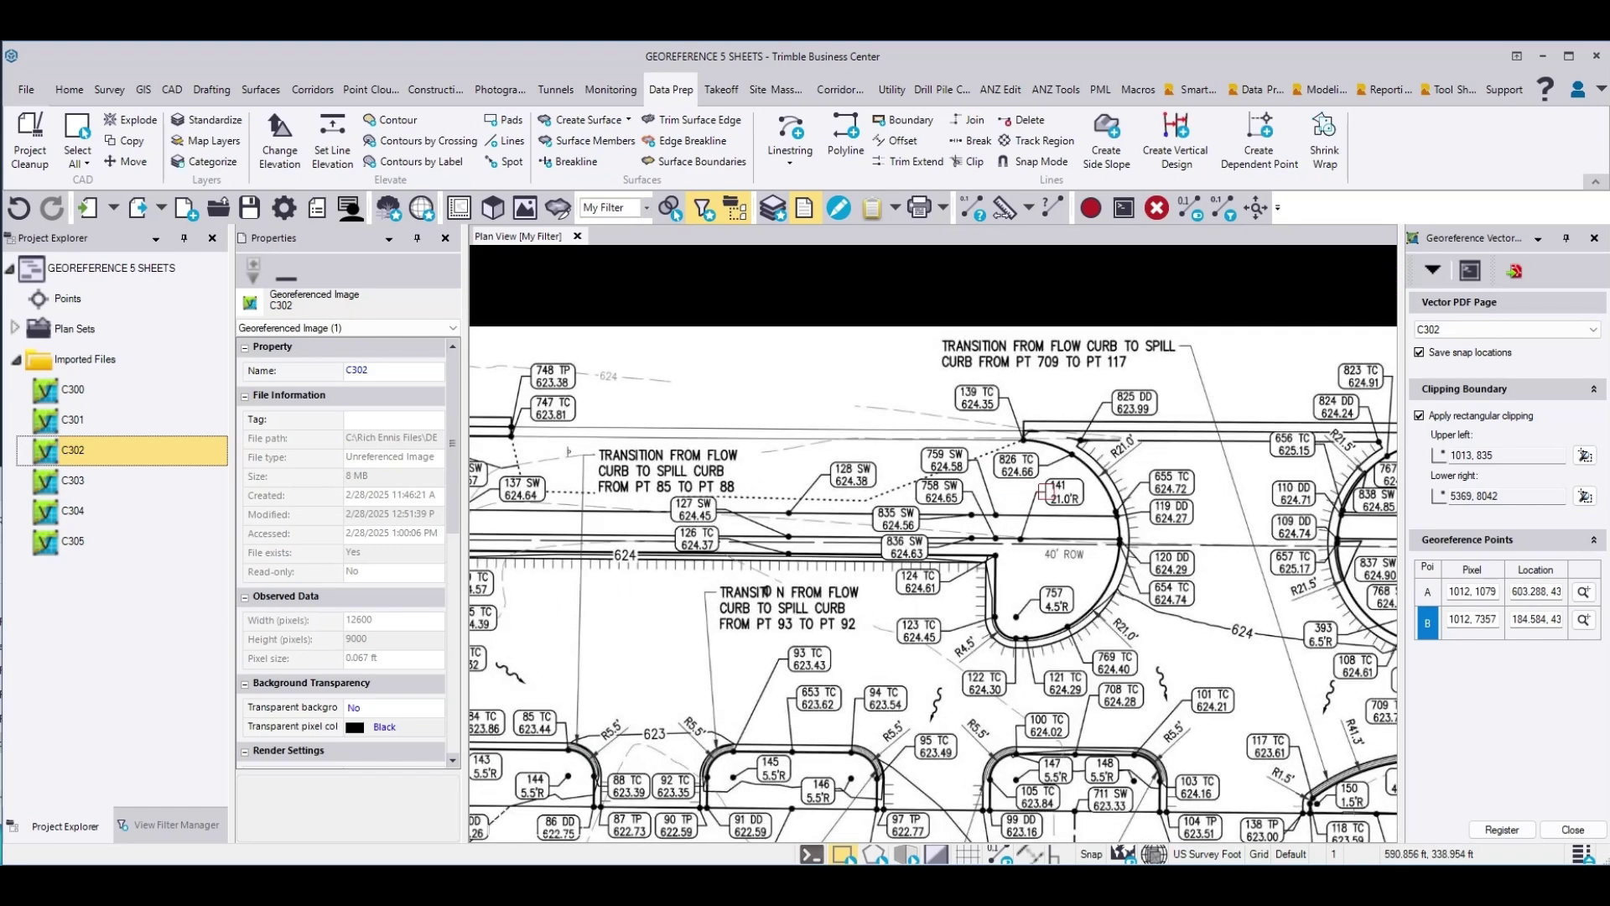
pyautogui.moveTo(891, 667); pyautogui.dragTo(997, 395, button='middle')
pyautogui.moveTo(964, 659)
pyautogui.mouseDown(button='middle')
pyautogui.moveTo(921, 398)
pyautogui.moveTo(919, 488)
pyautogui.moveTo(909, 411)
pyautogui.mouseUp(button='middle')
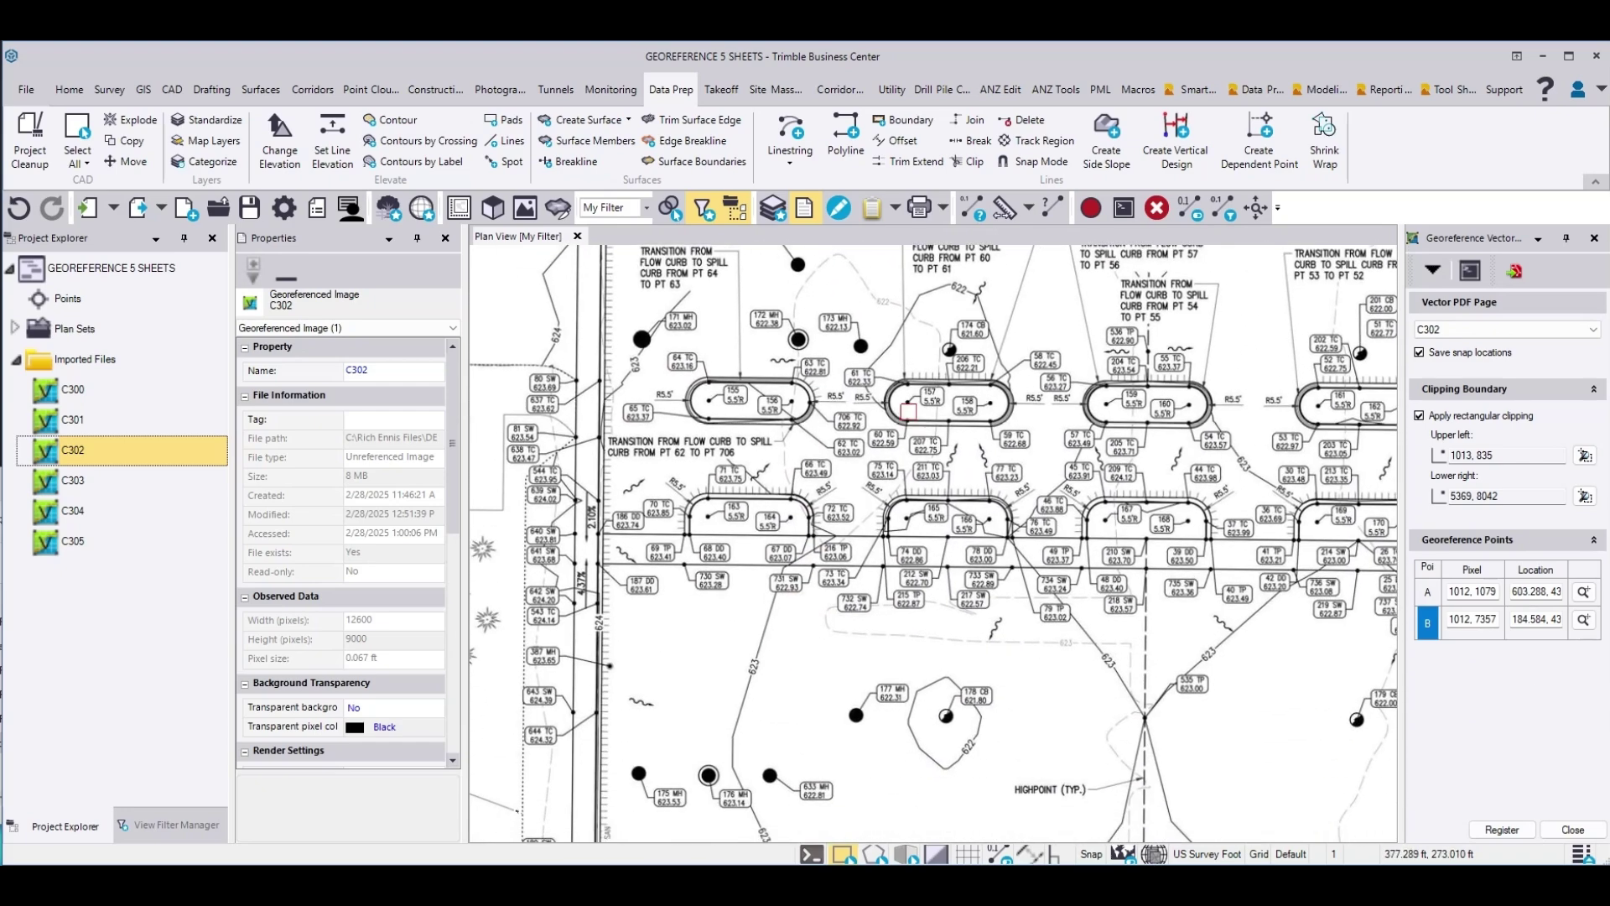
pyautogui.moveTo(872, 729); pyautogui.dragTo(918, 317, button='middle')
pyautogui.moveTo(923, 671); pyautogui.dragTo(906, 468, button='middle')
pyautogui.scroll(-5, 603, 574)
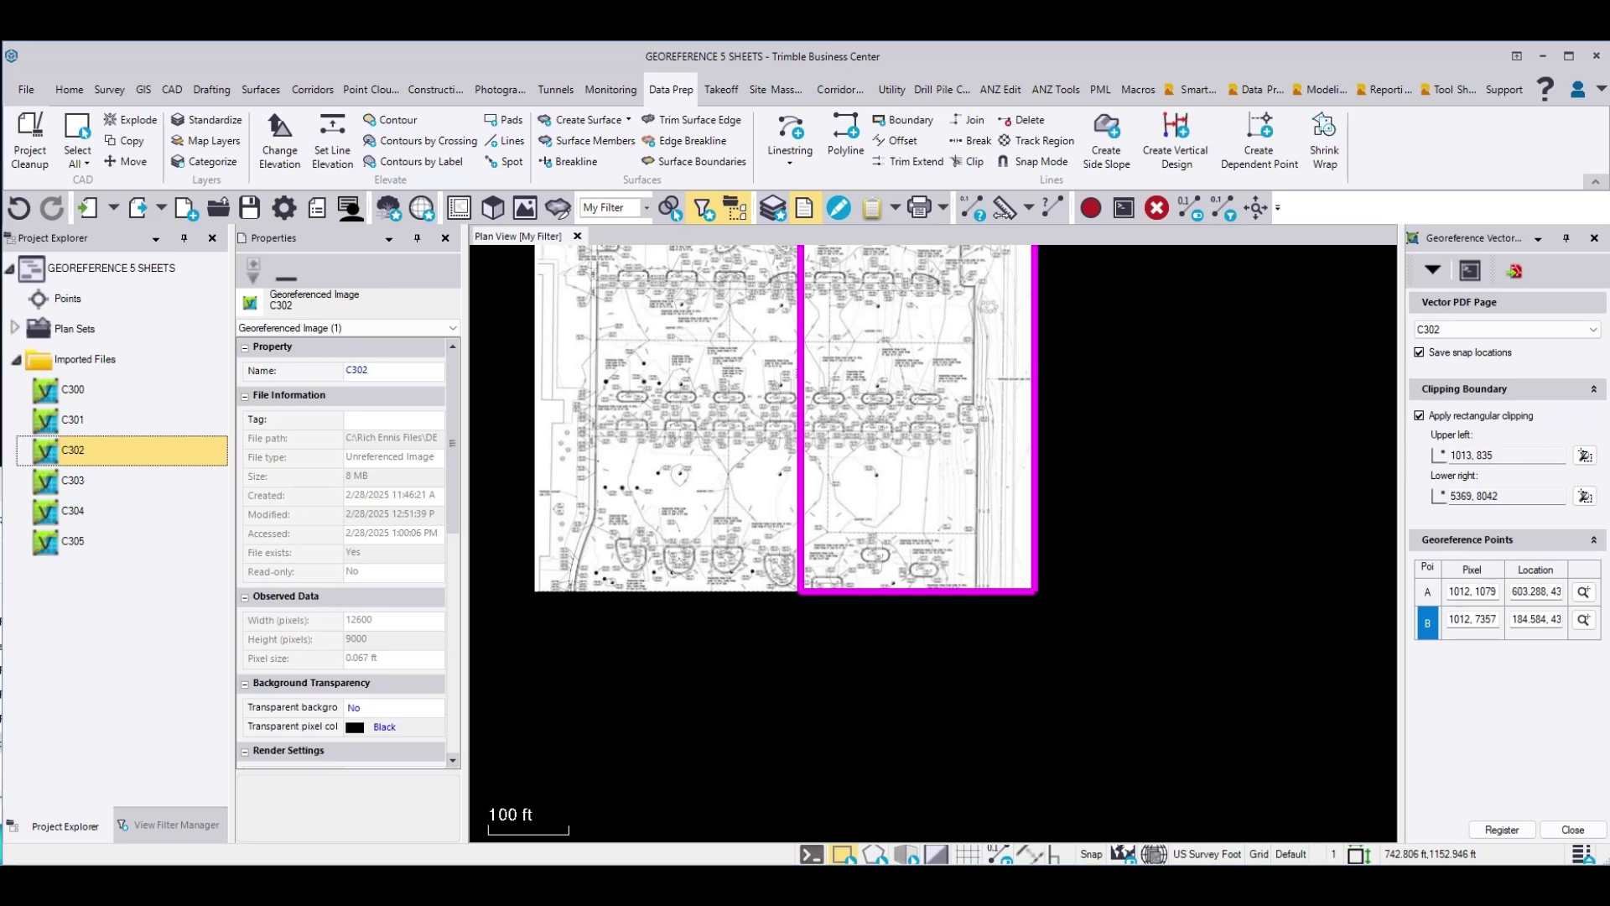
pyautogui.moveTo(1178, 571); pyautogui.dragTo(1246, 259, button='middle')
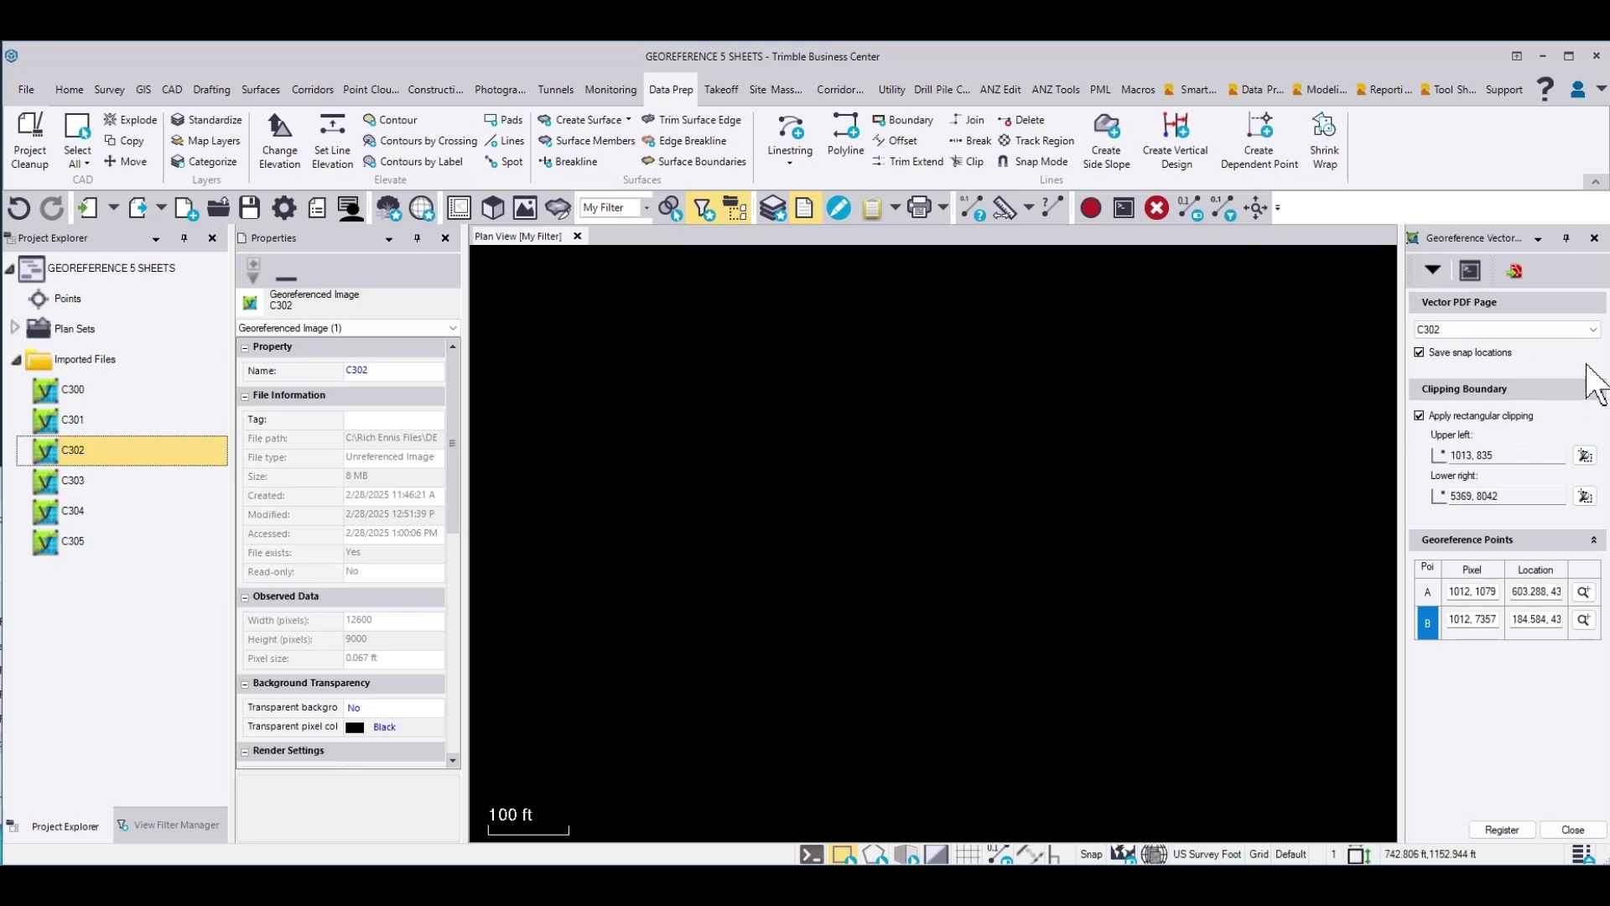
# - Choose sheet C303 for georeferencing and set its clipping boundary's upper-left corner at pixel 988, 948, at the northern match line's west end
pyautogui.click(1594, 330)
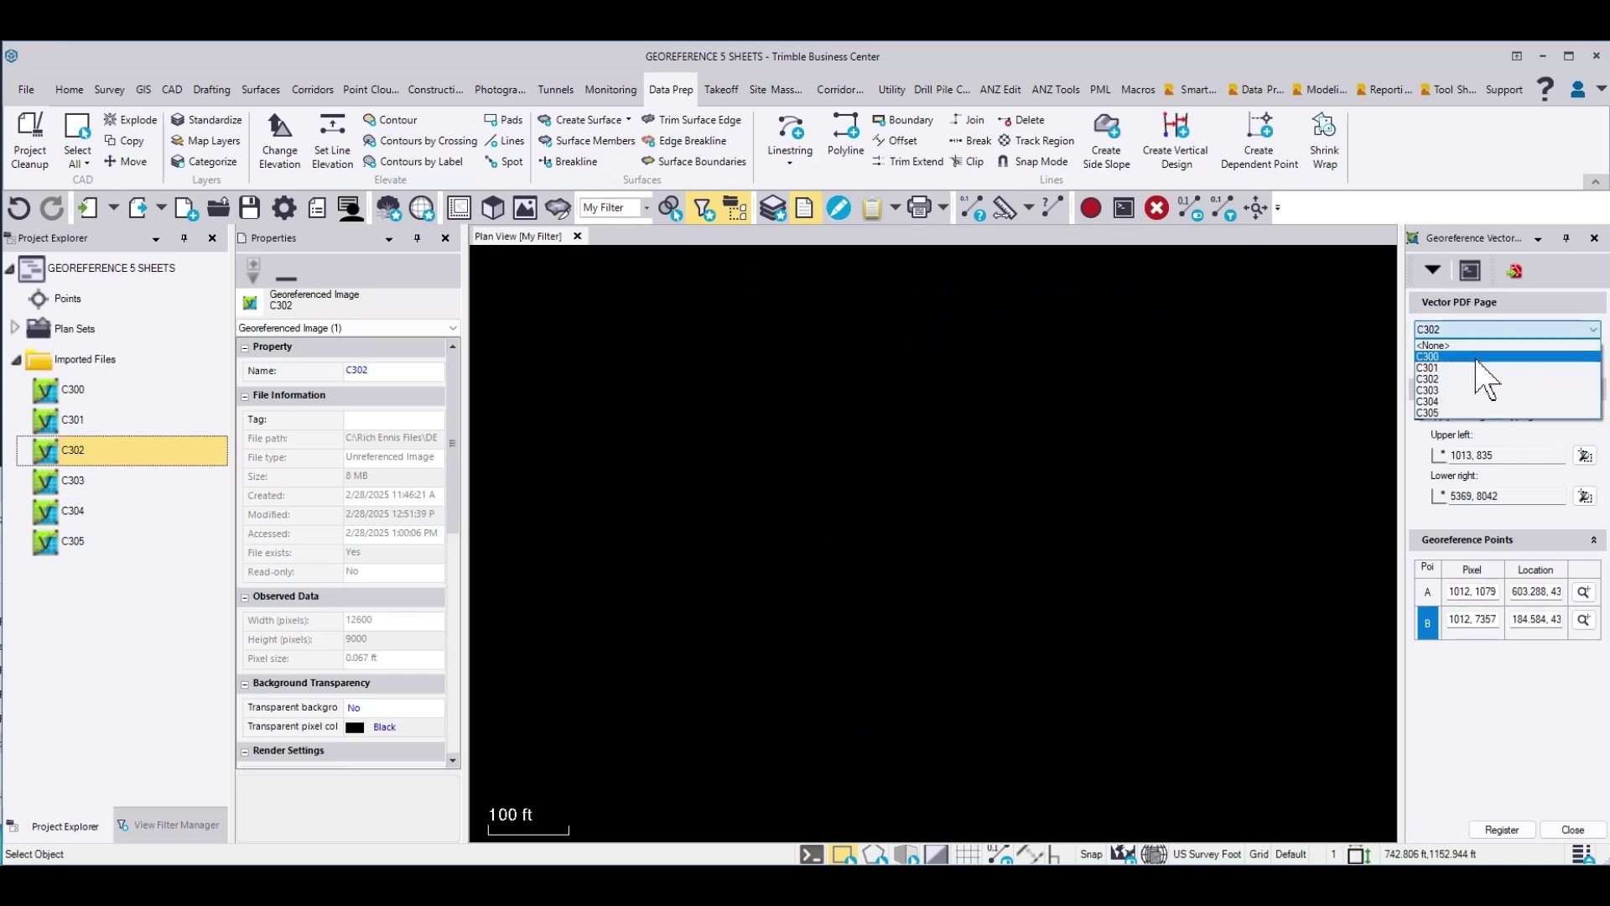
pyautogui.click(1434, 391)
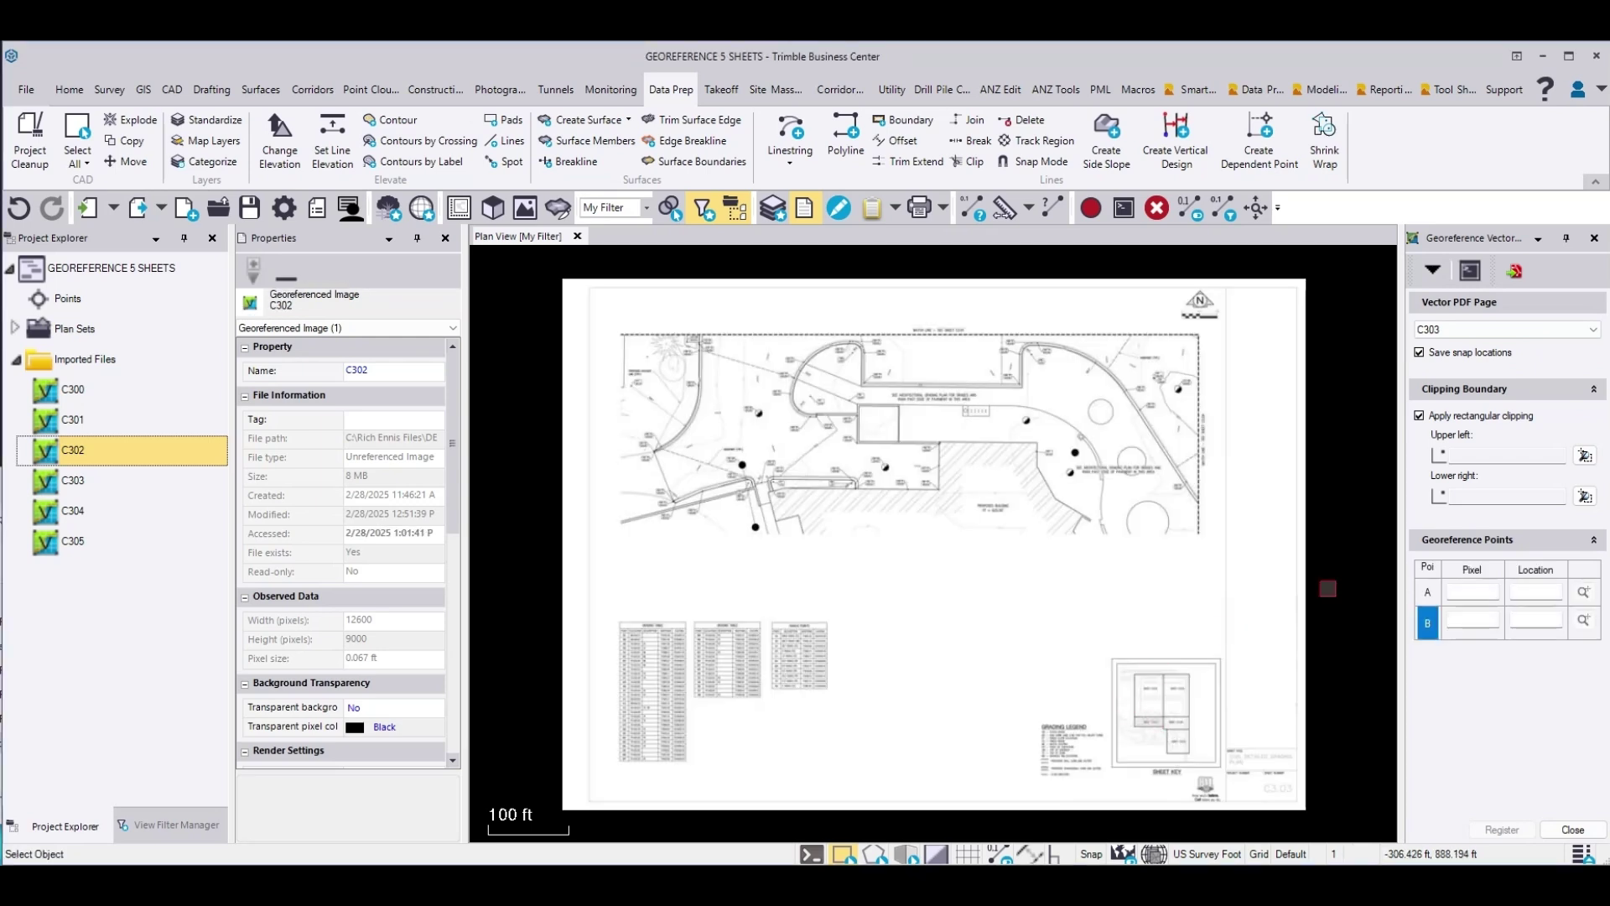
pyautogui.scroll(8, 616, 343)
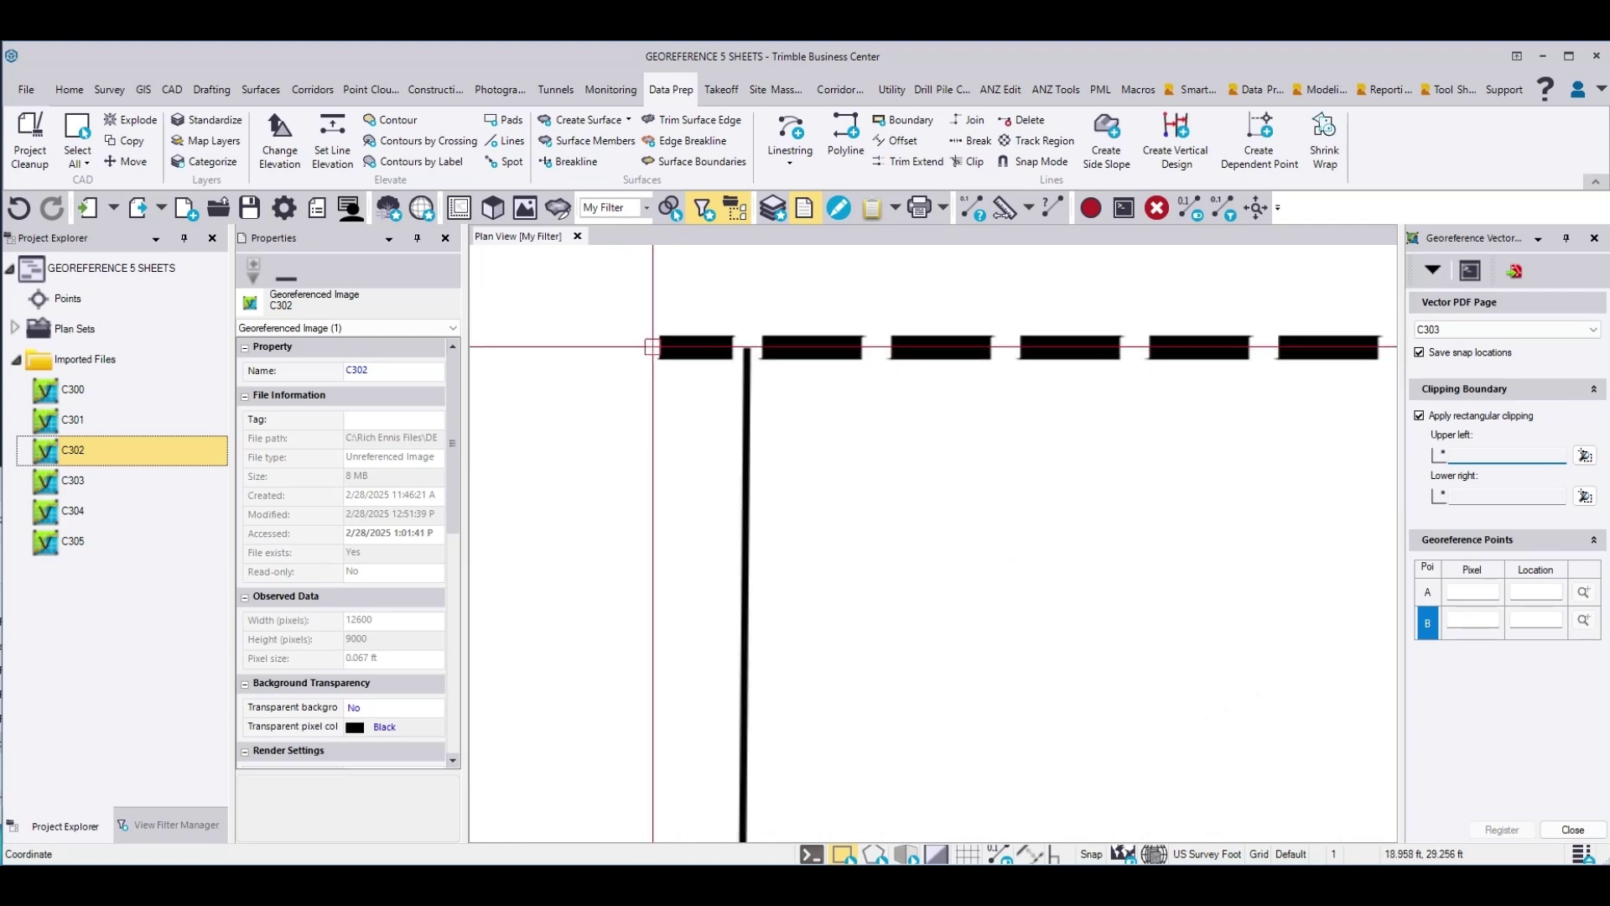
pyautogui.scroll(-8, 659, 346)
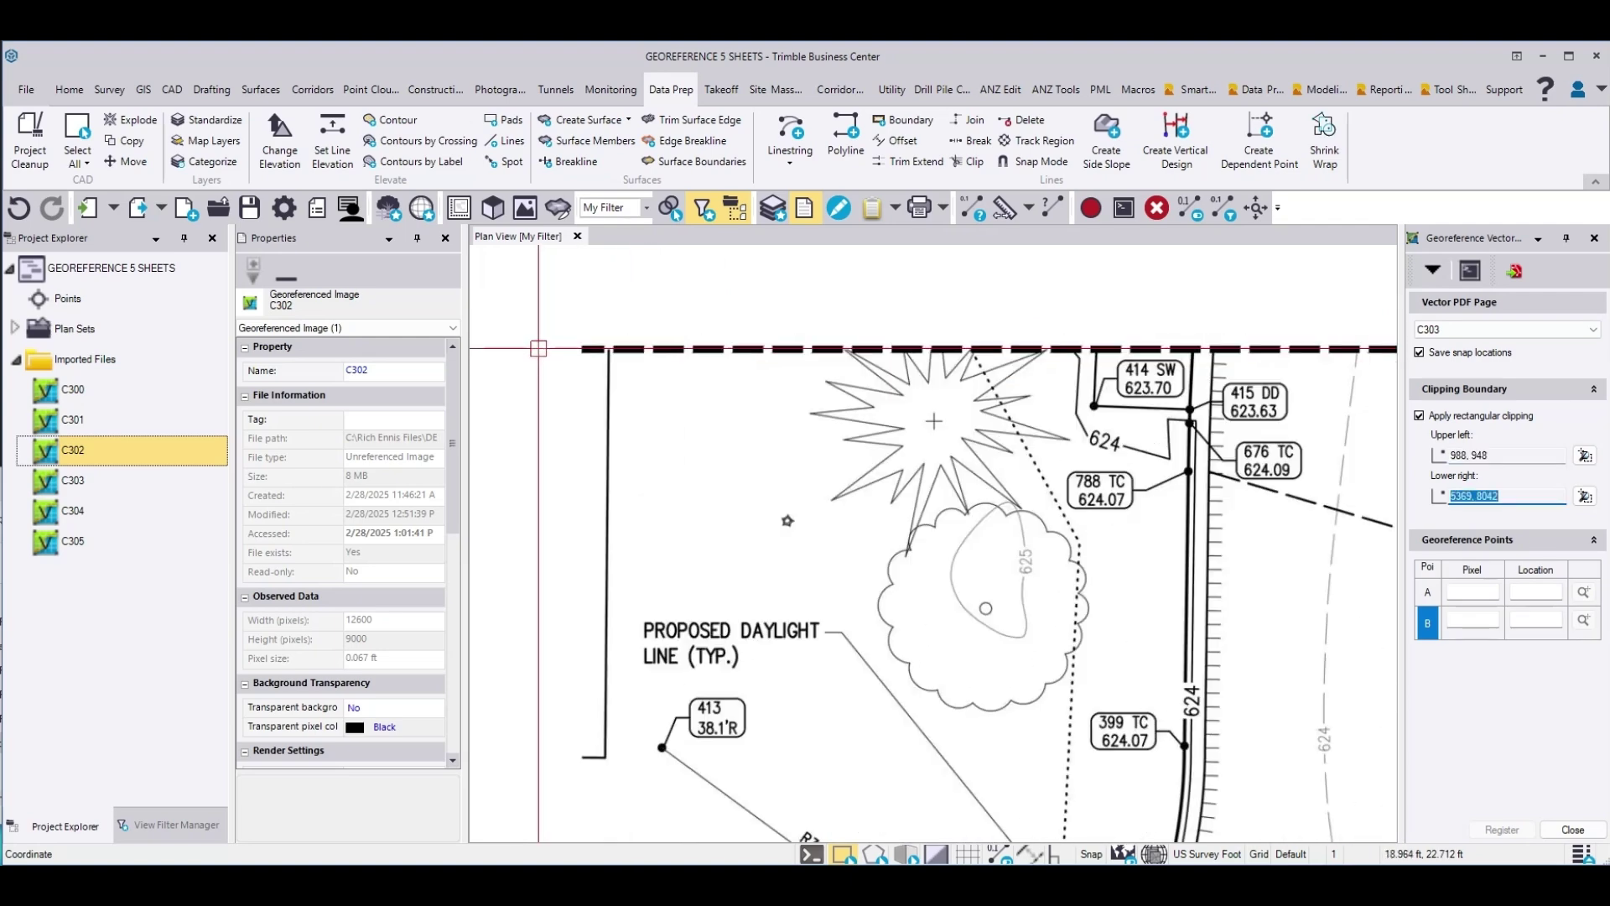
# - Set C303's lower-right clipping corner at pixel 10783, 4325, at the east match line's south end, and select sheet C303
pyautogui.scroll(8, 1140, 642)
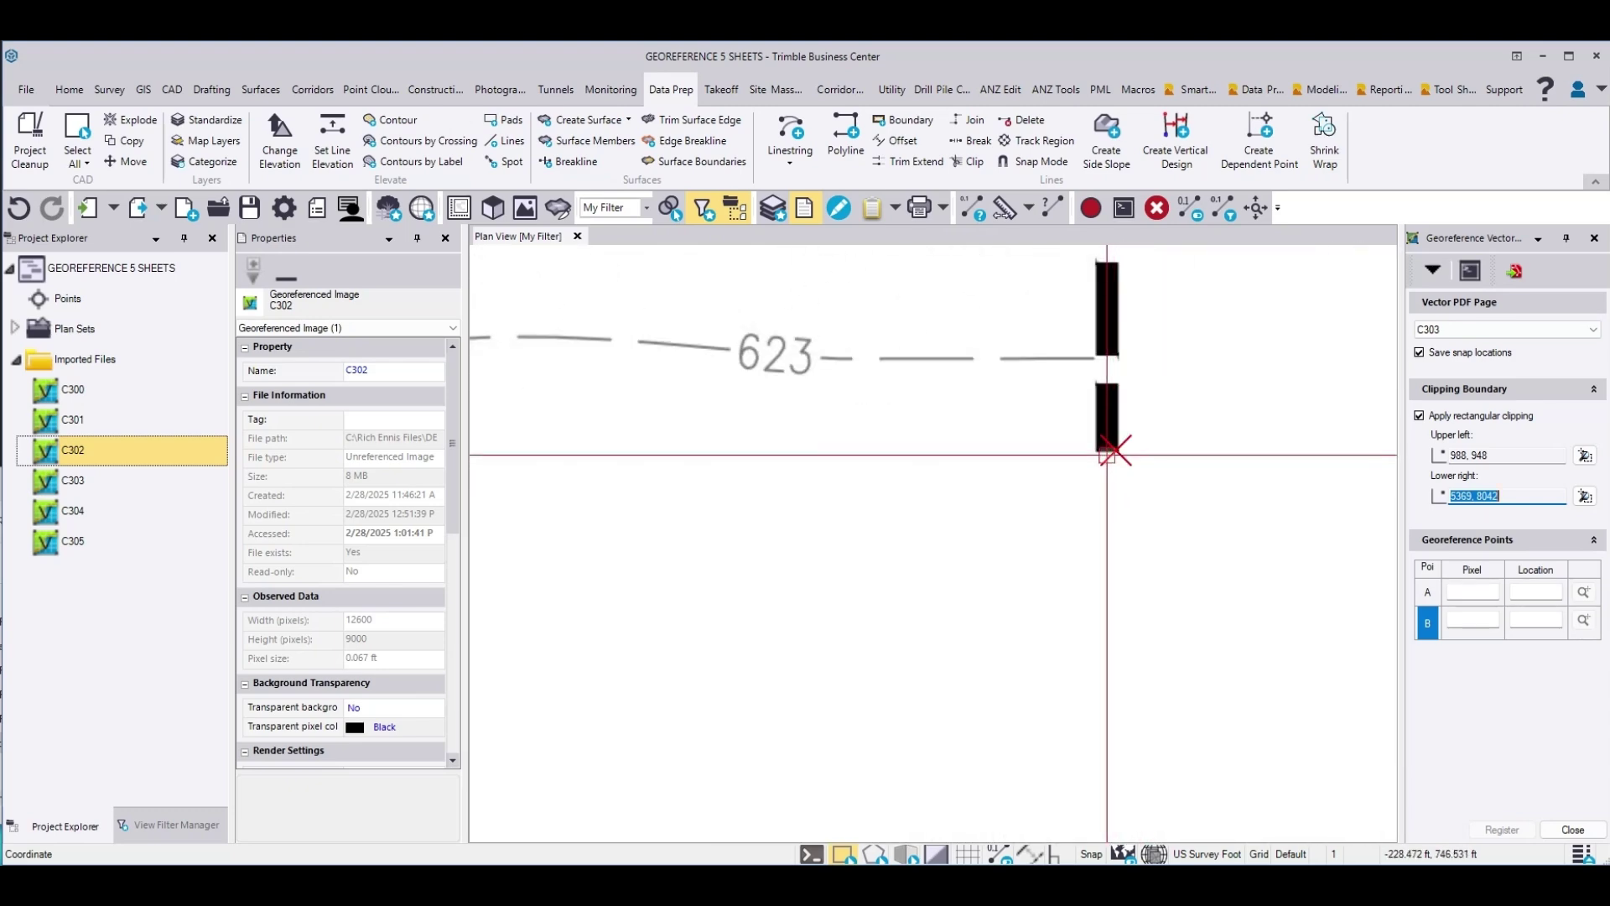
pyautogui.scroll(2, 1107, 454)
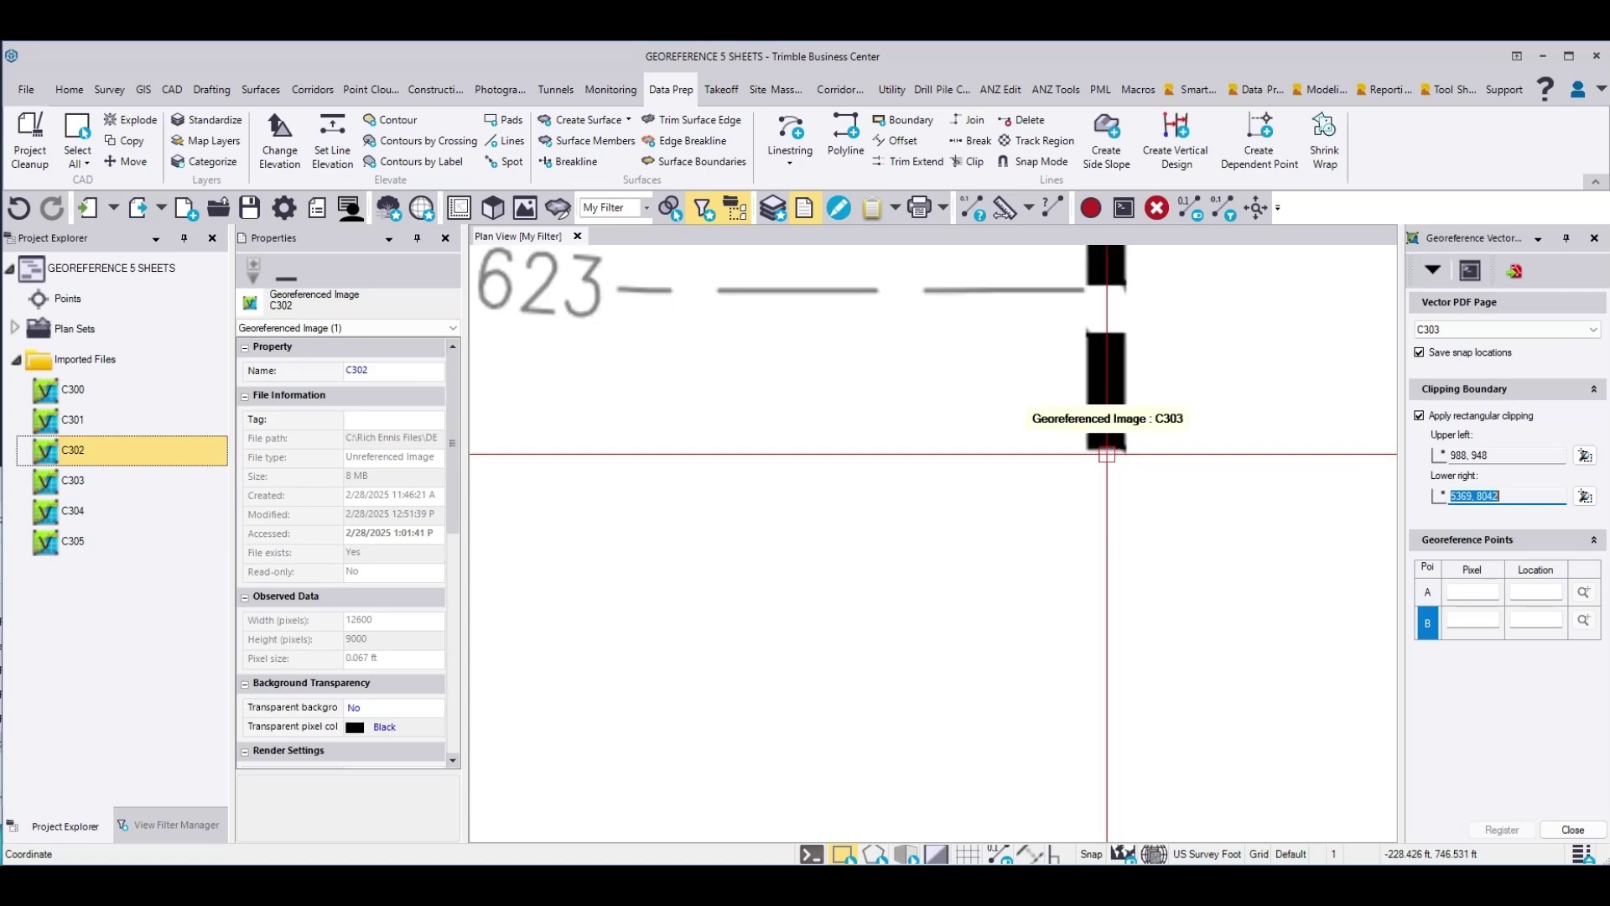
pyautogui.click(1107, 454)
pyautogui.scroll(-8, 1196, 495)
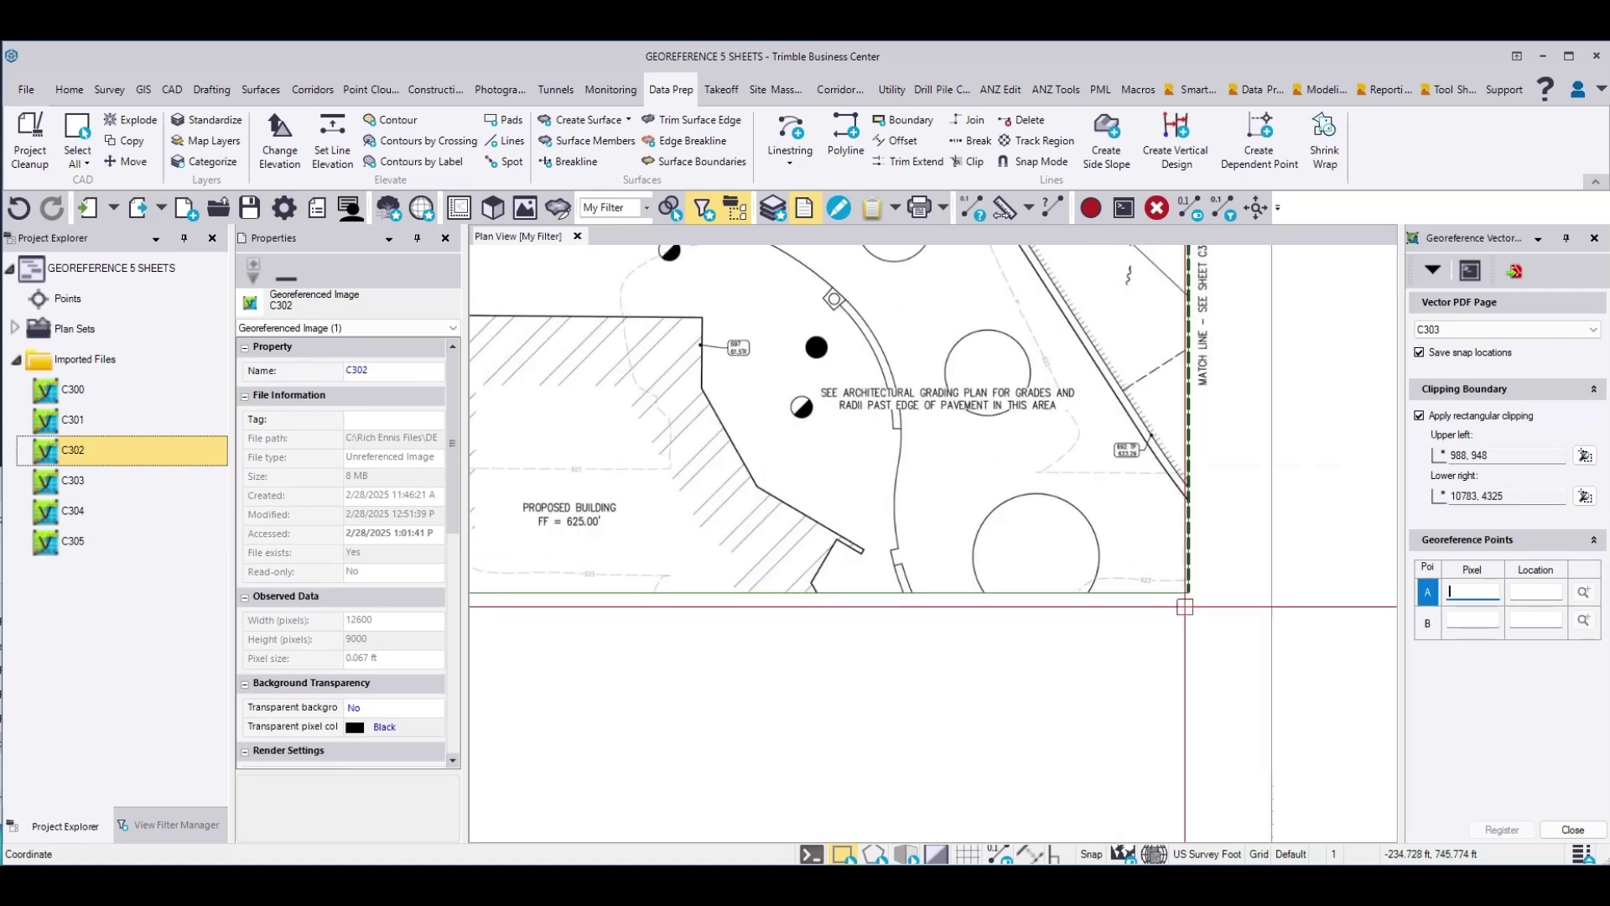
pyautogui.scroll(-2, 1163, 608)
pyautogui.click(110, 484)
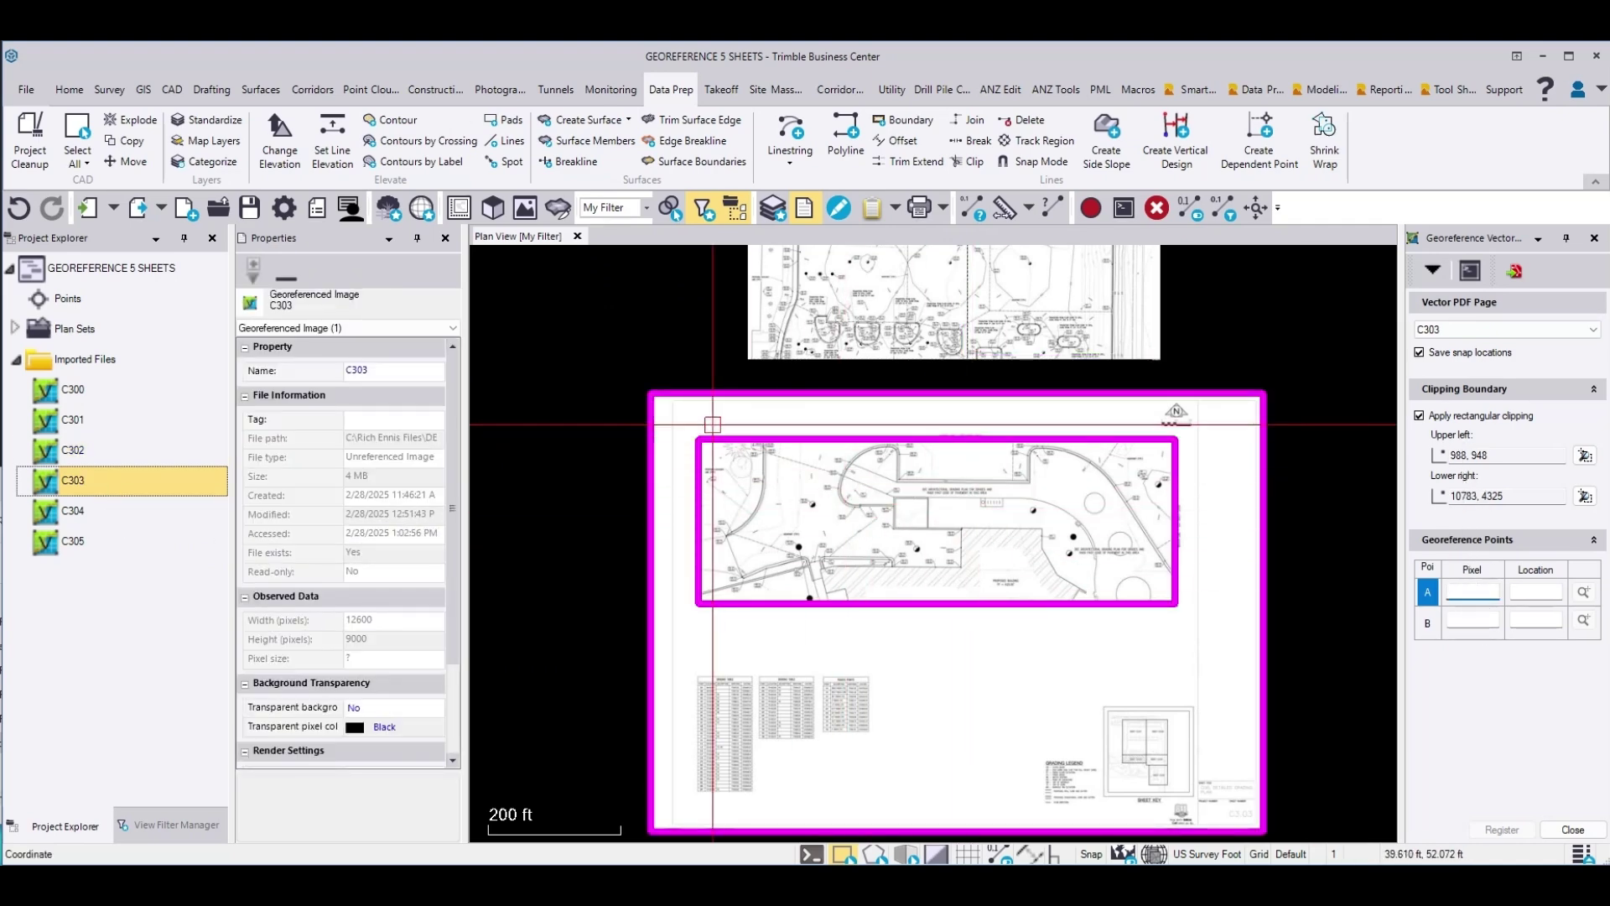
# - Set point A at pixel 2325, 948, where the thick curb line between labels 414 SW and 415 DD meets C303's northern match line
pyautogui.scroll(3, 746, 333)
pyautogui.scroll(4, 797, 587)
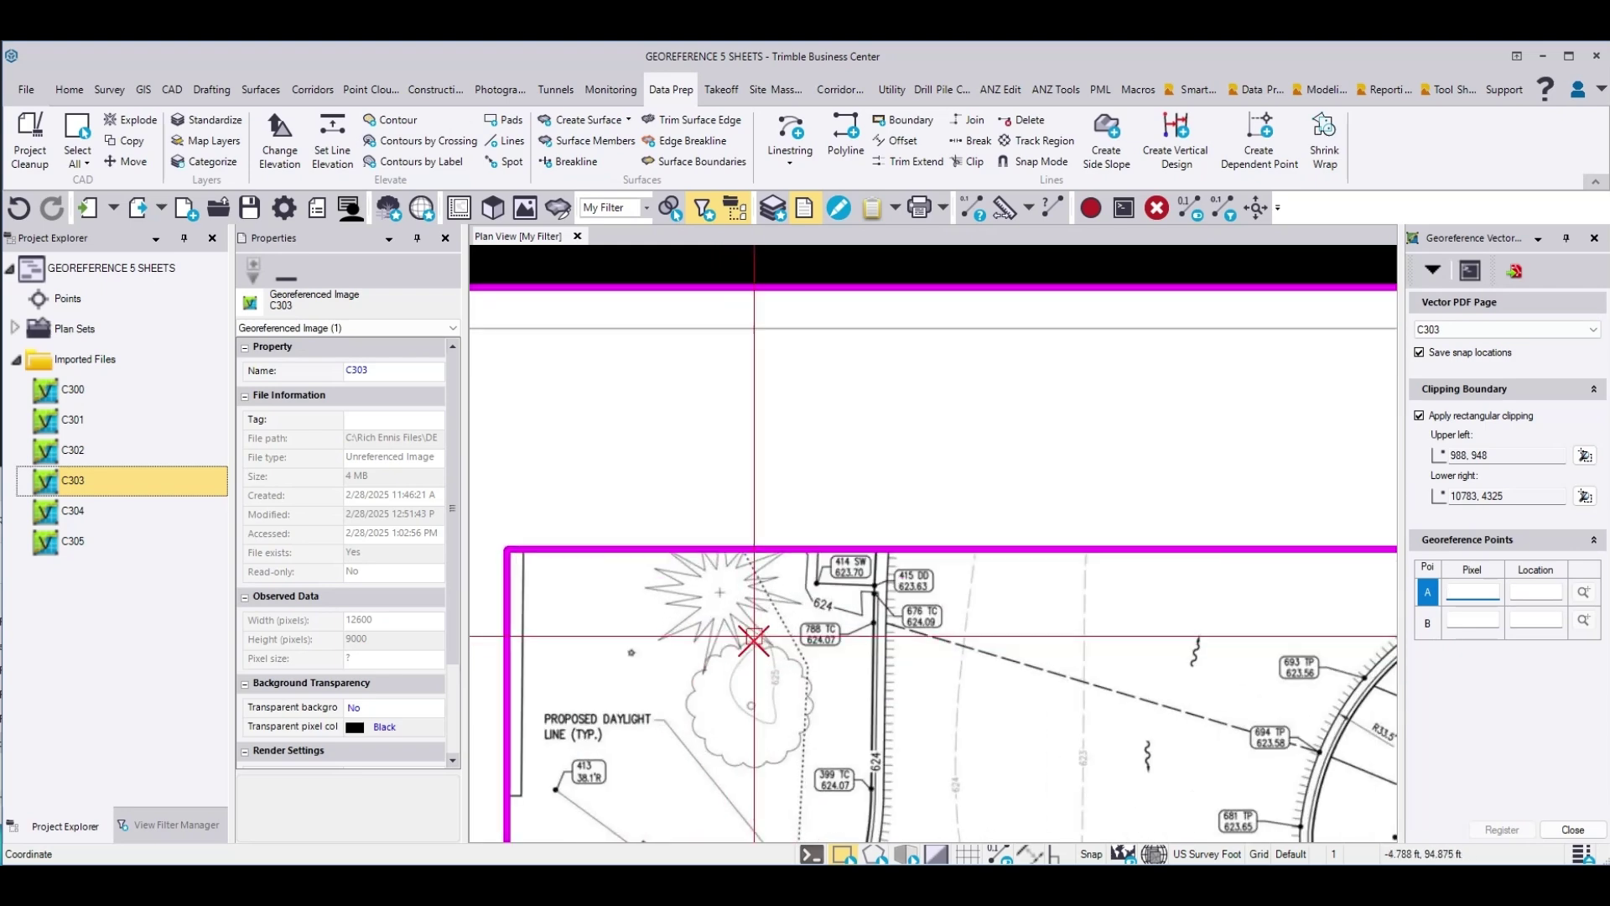
pyautogui.scroll(3, 1058, 495)
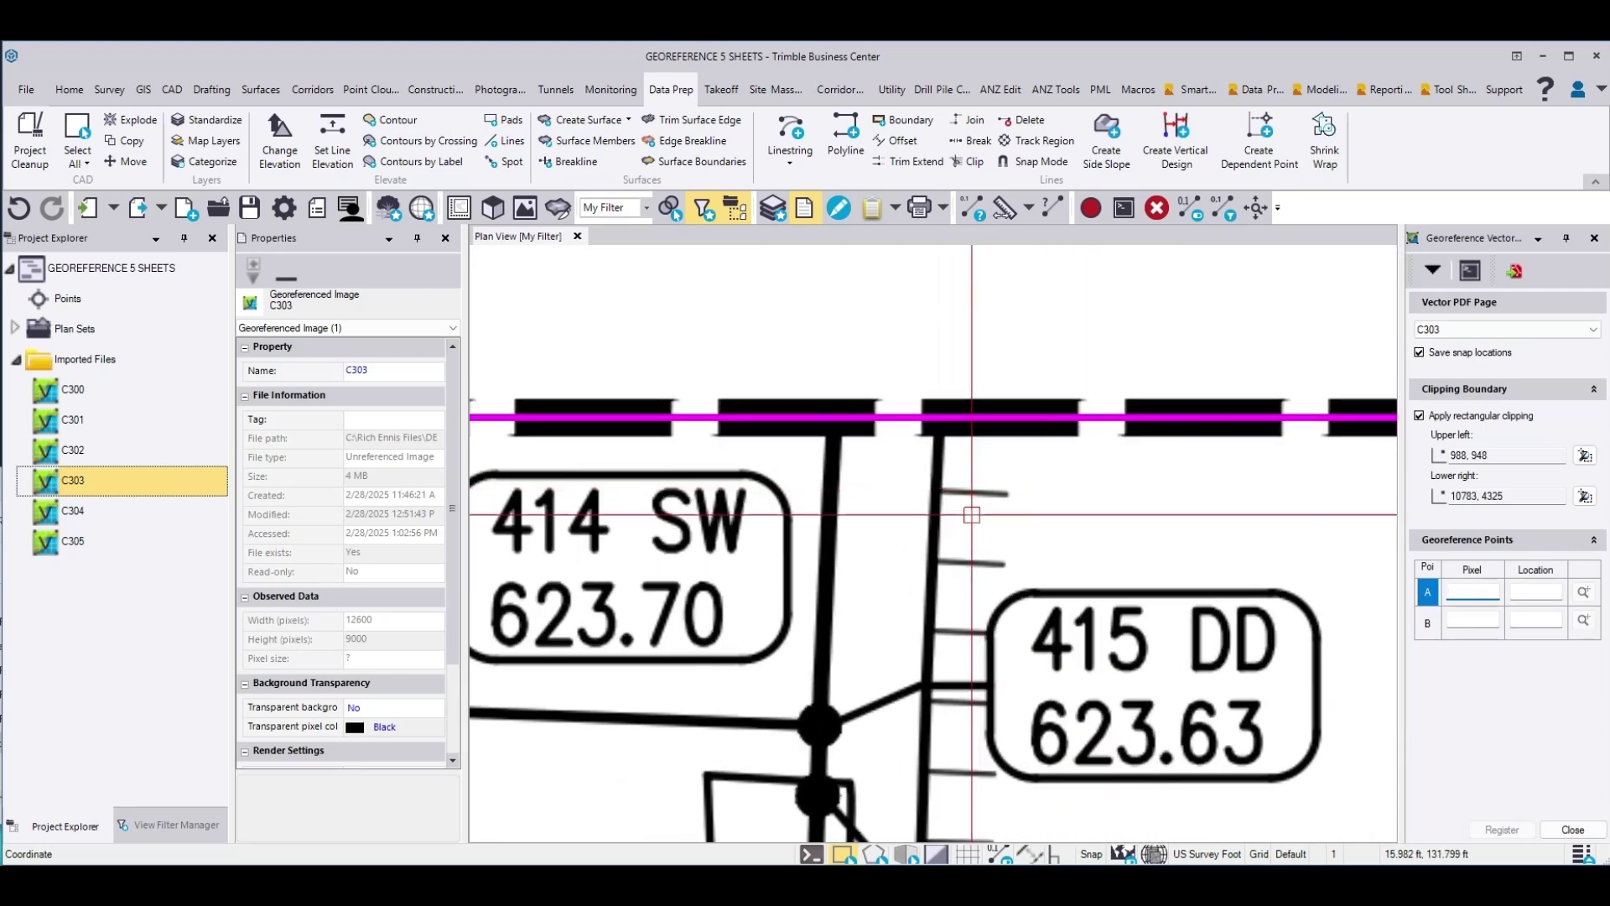
pyautogui.scroll(-1, 881, 508)
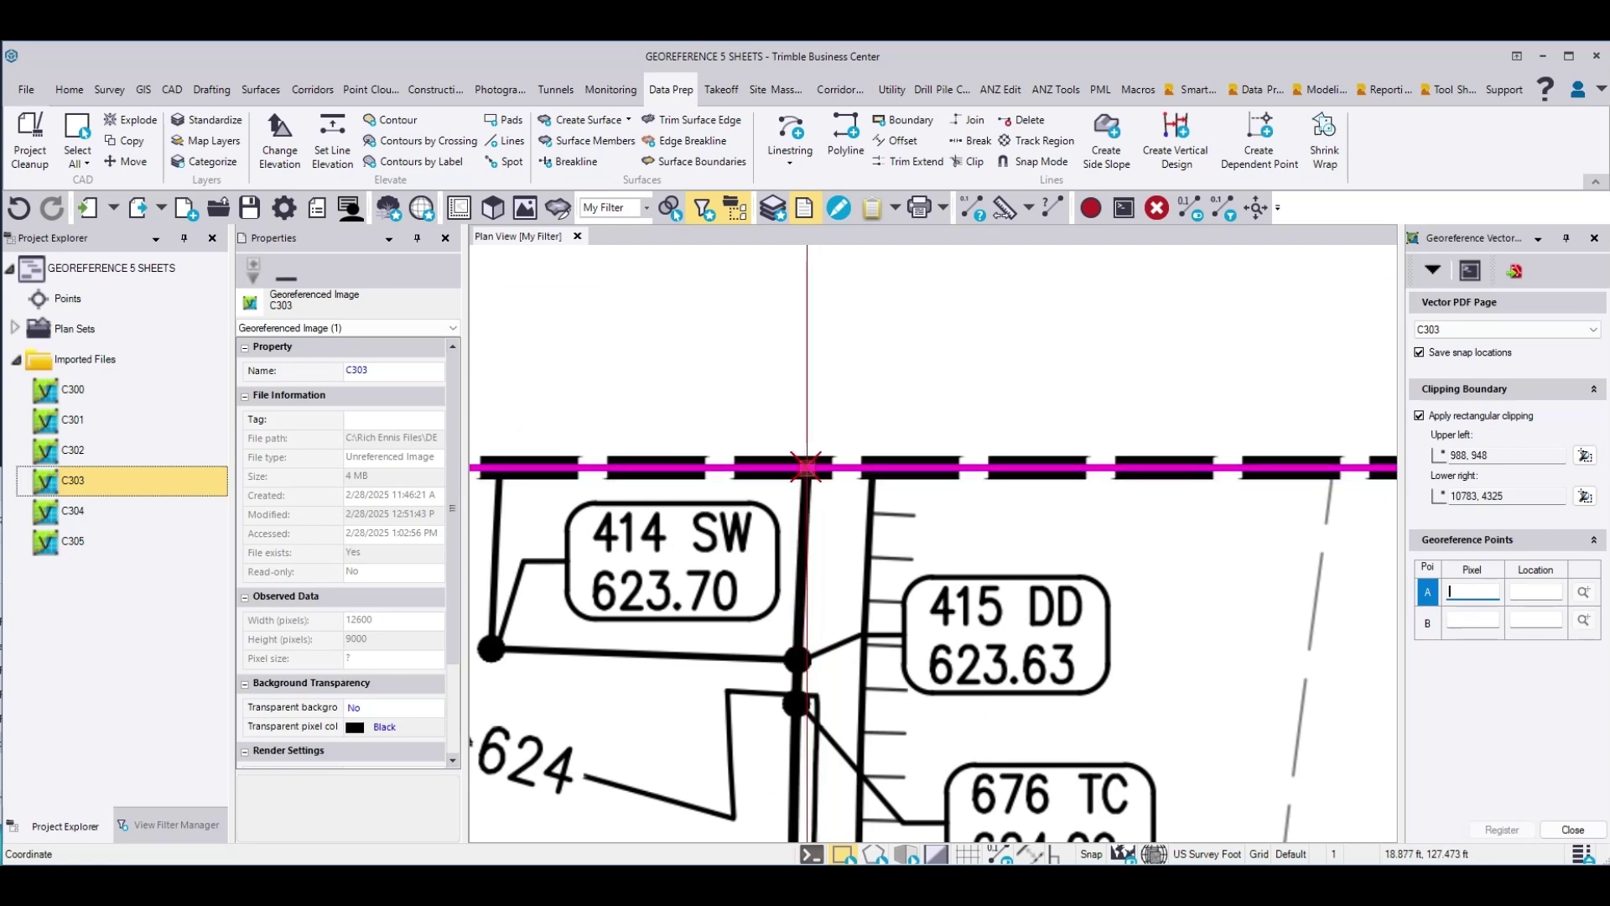
pyautogui.click(806, 467)
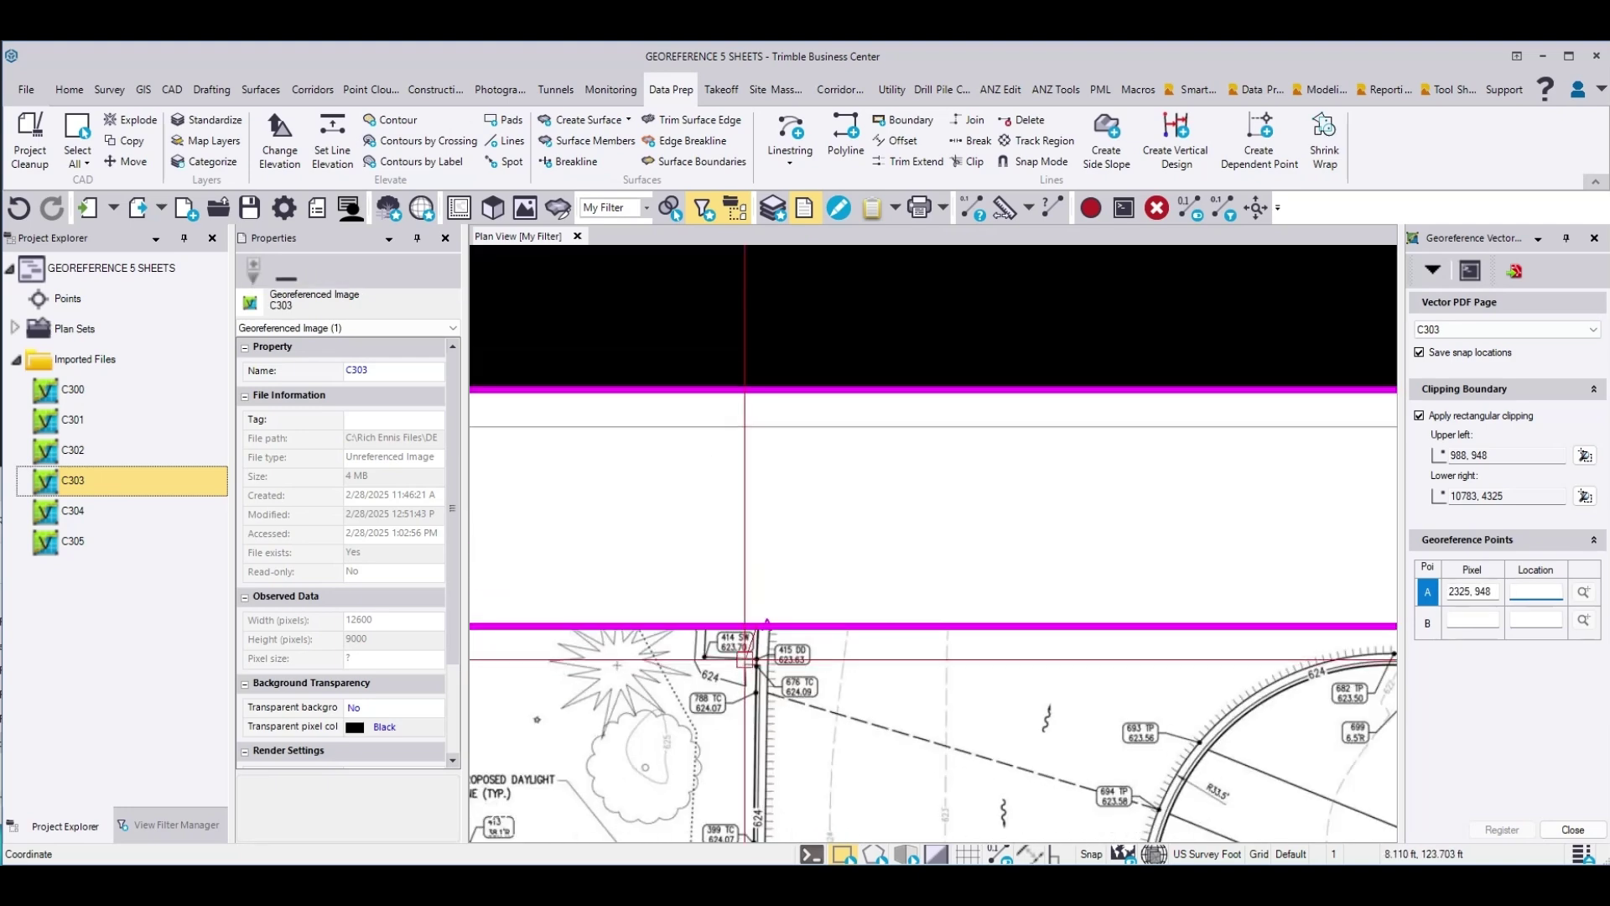
pyautogui.scroll(8, 769, 427)
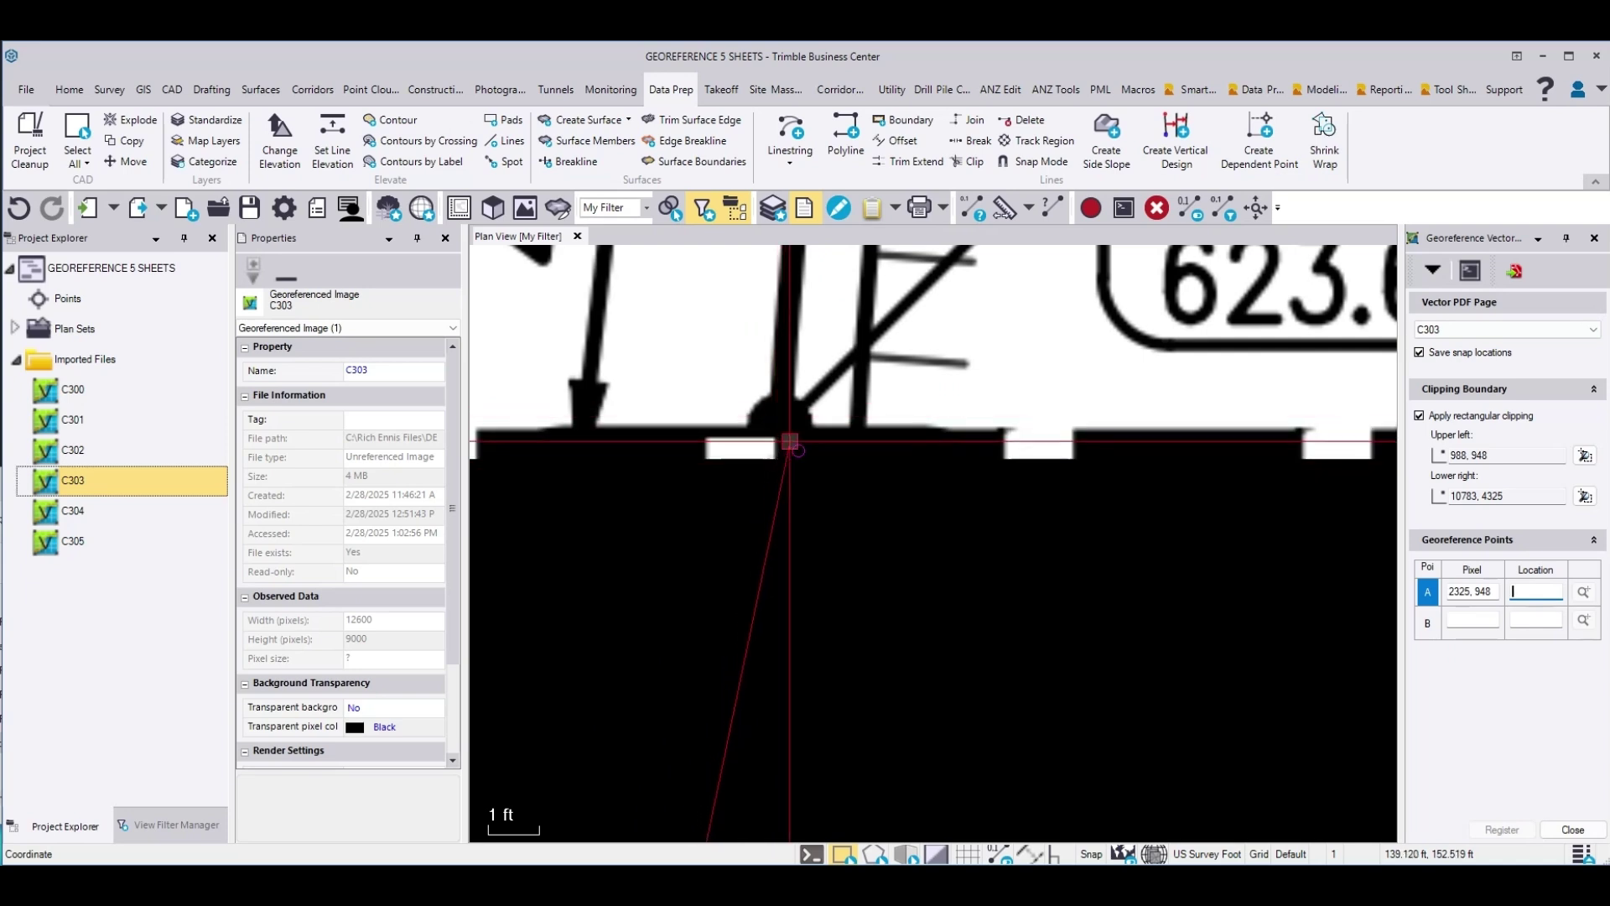
pyautogui.scroll(-2, 805, 427)
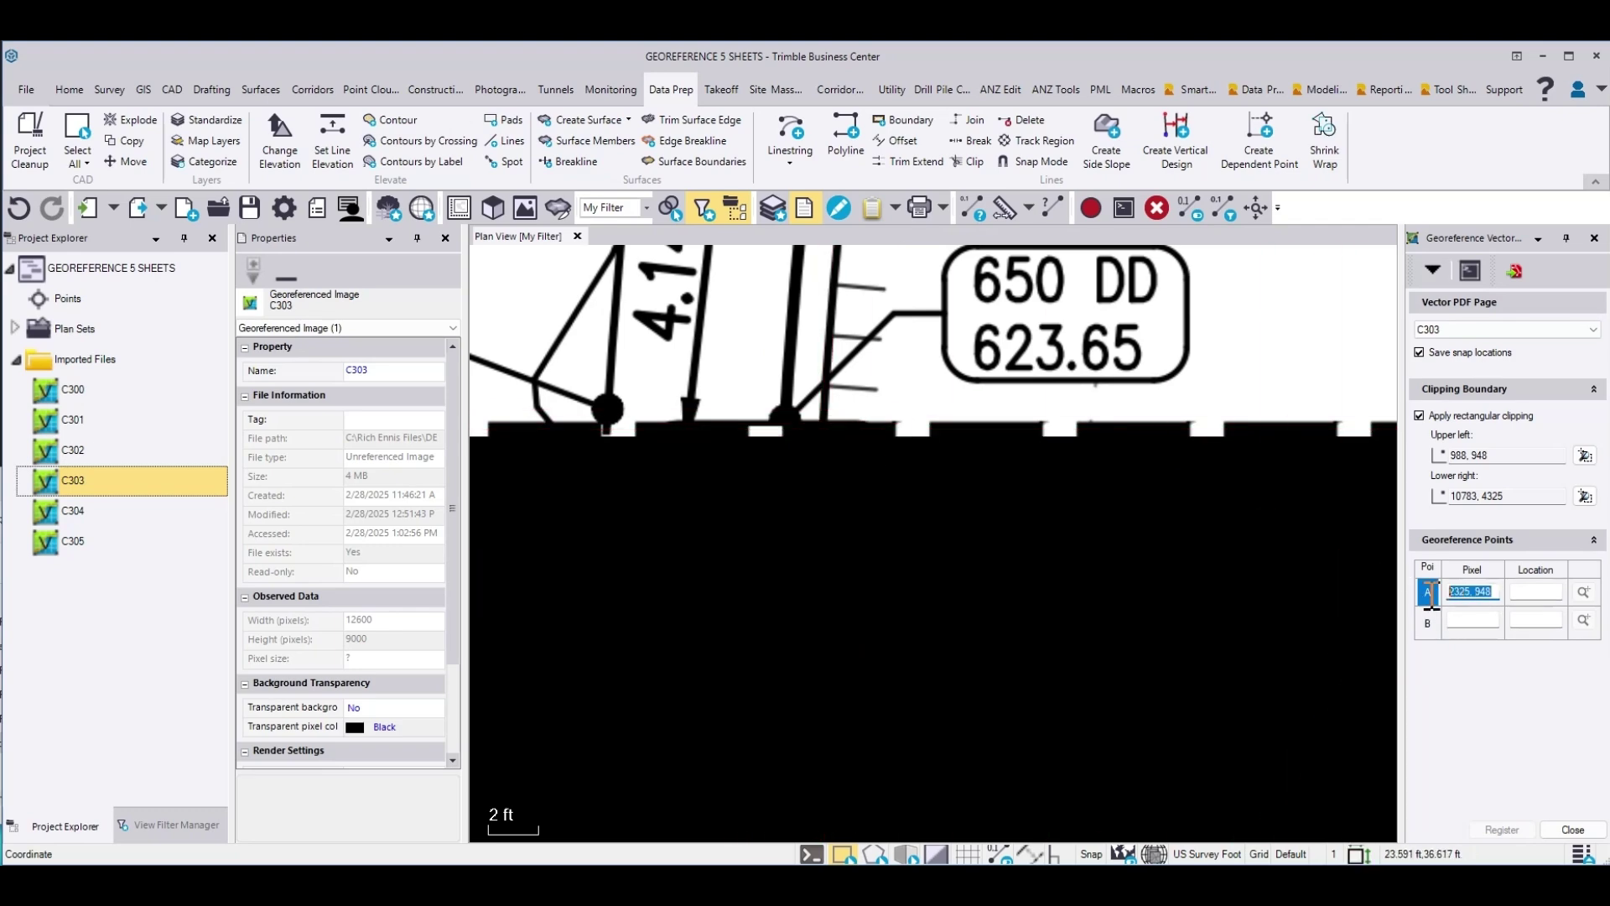
# - Re-pick point A at pixel 2370, 948 on the curb's outer line and tie it to the same line near label 650 DD on C301's south edge
pyautogui.scroll(-4, 1049, 402)
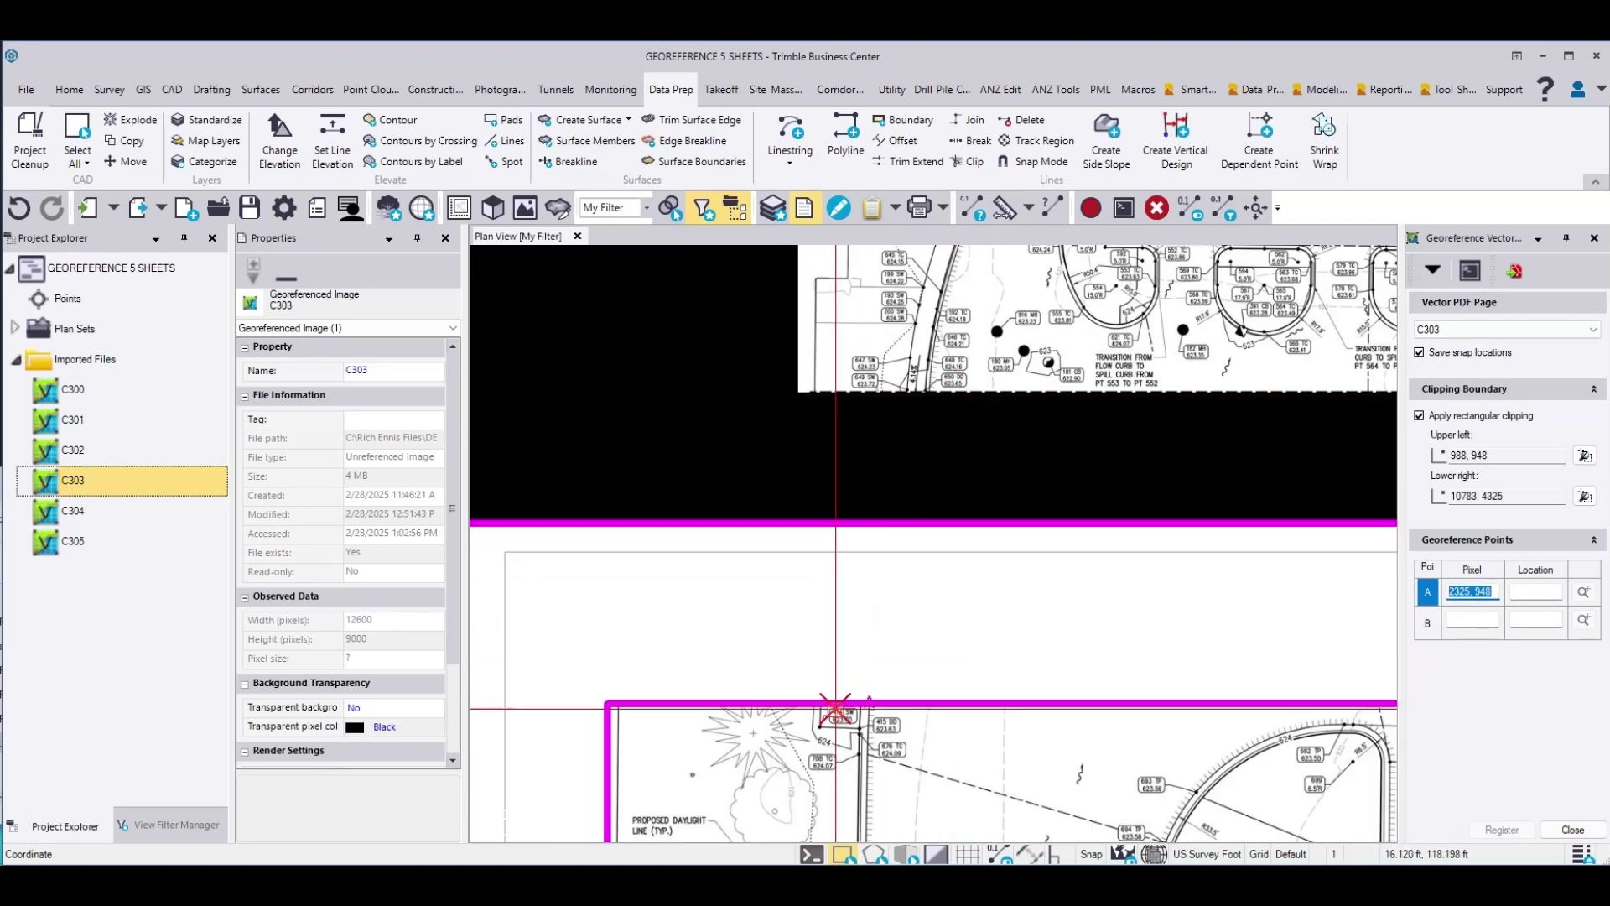
pyautogui.scroll(6, 834, 693)
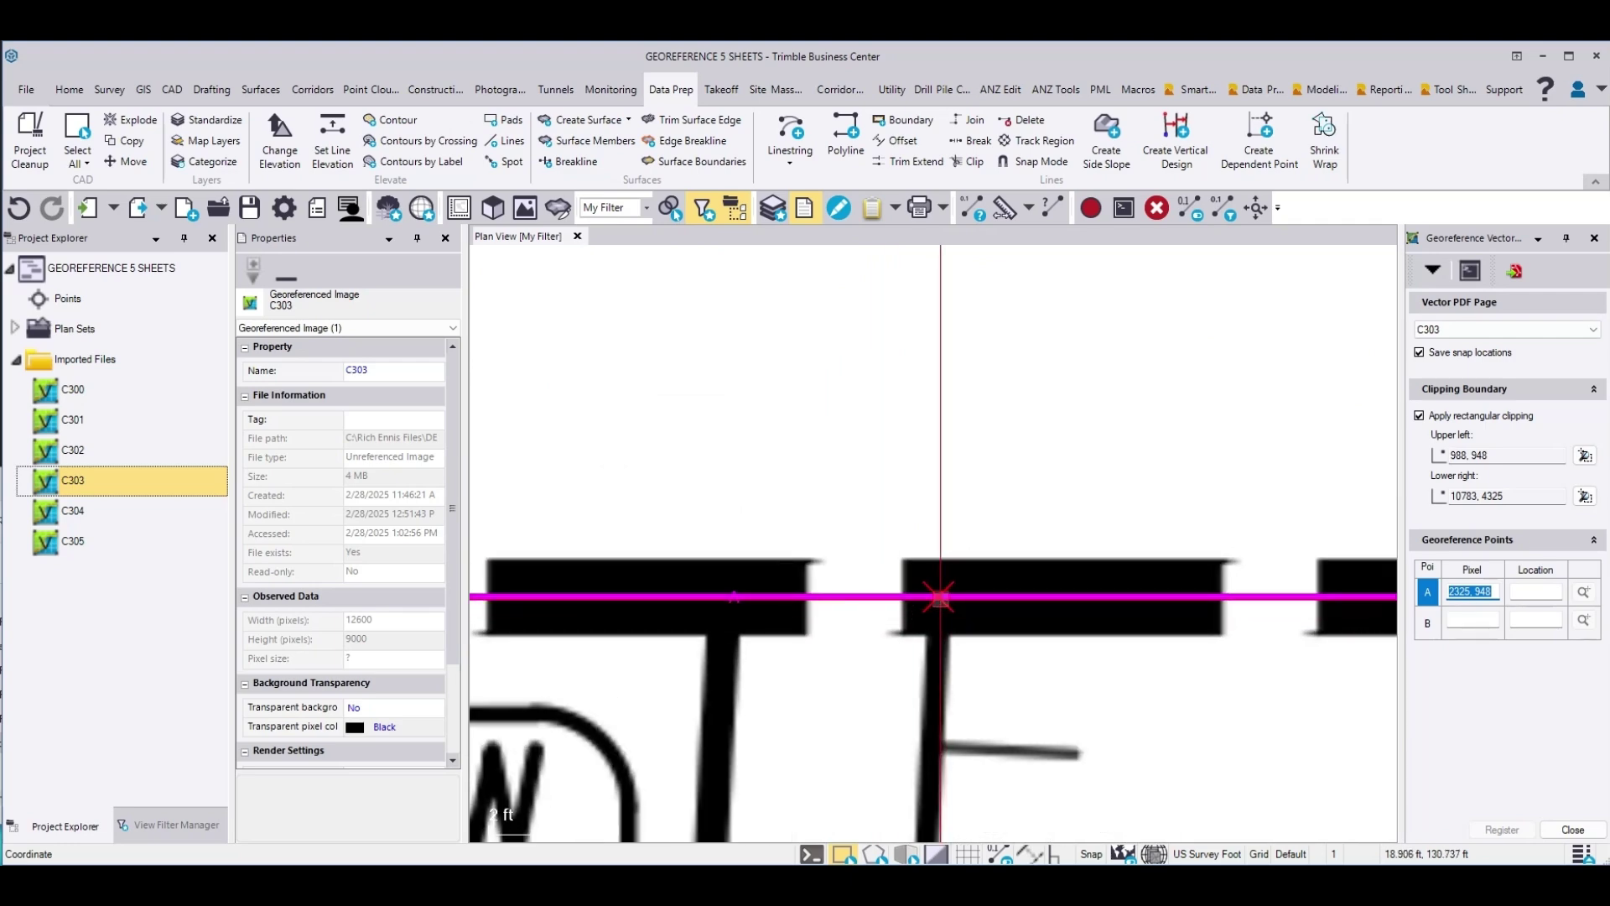
pyautogui.click(941, 598)
pyautogui.scroll(-5, 941, 598)
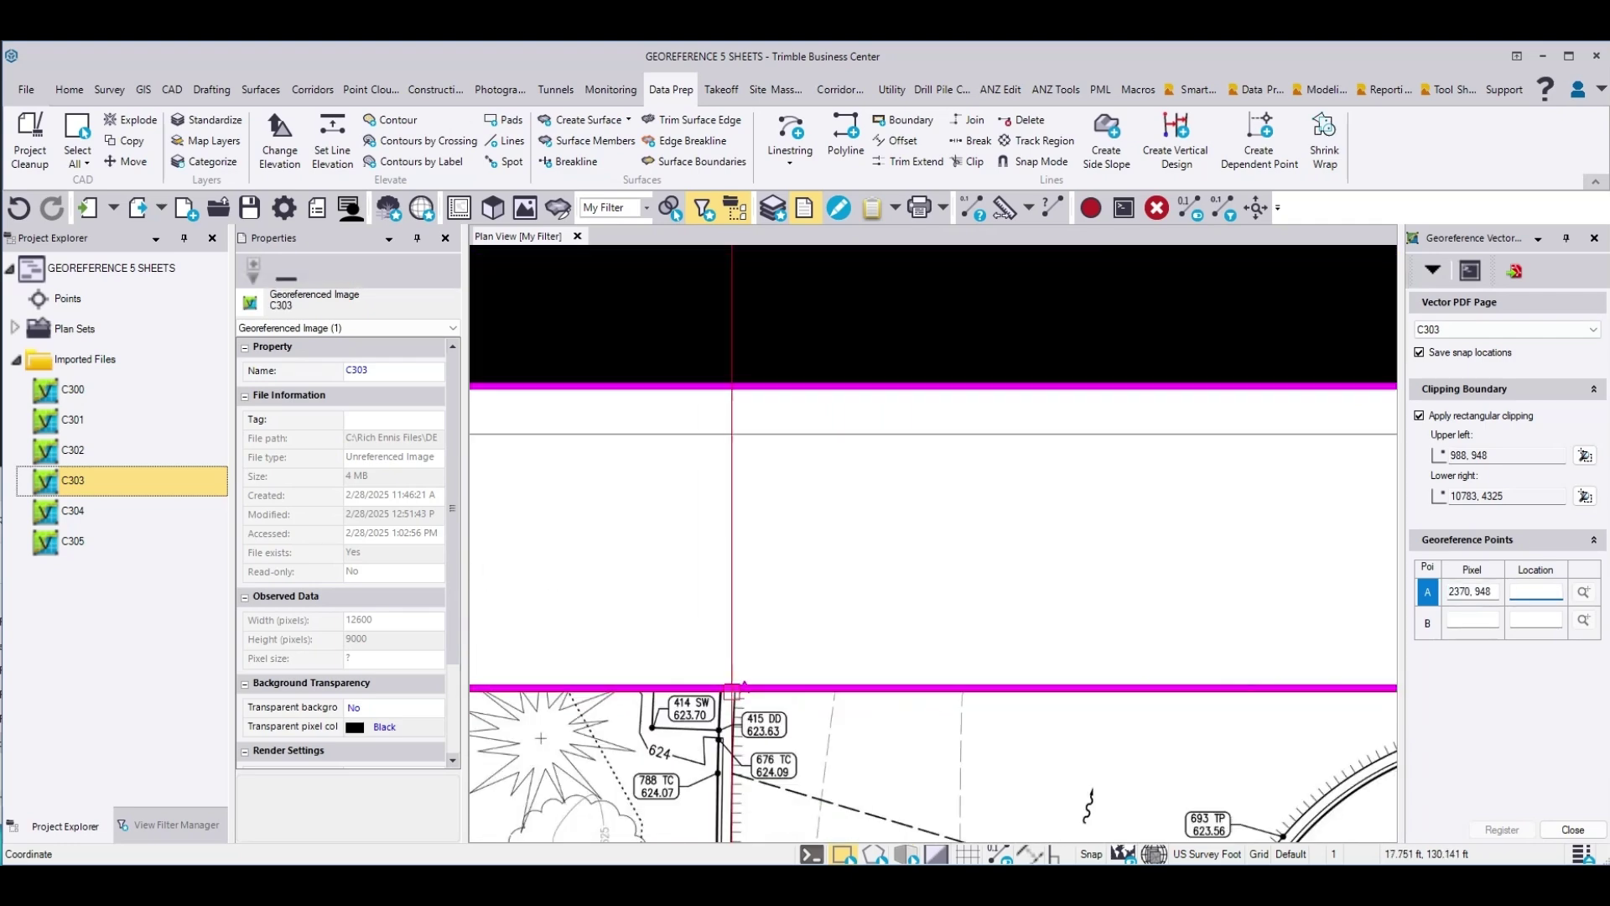
pyautogui.scroll(8, 772, 434)
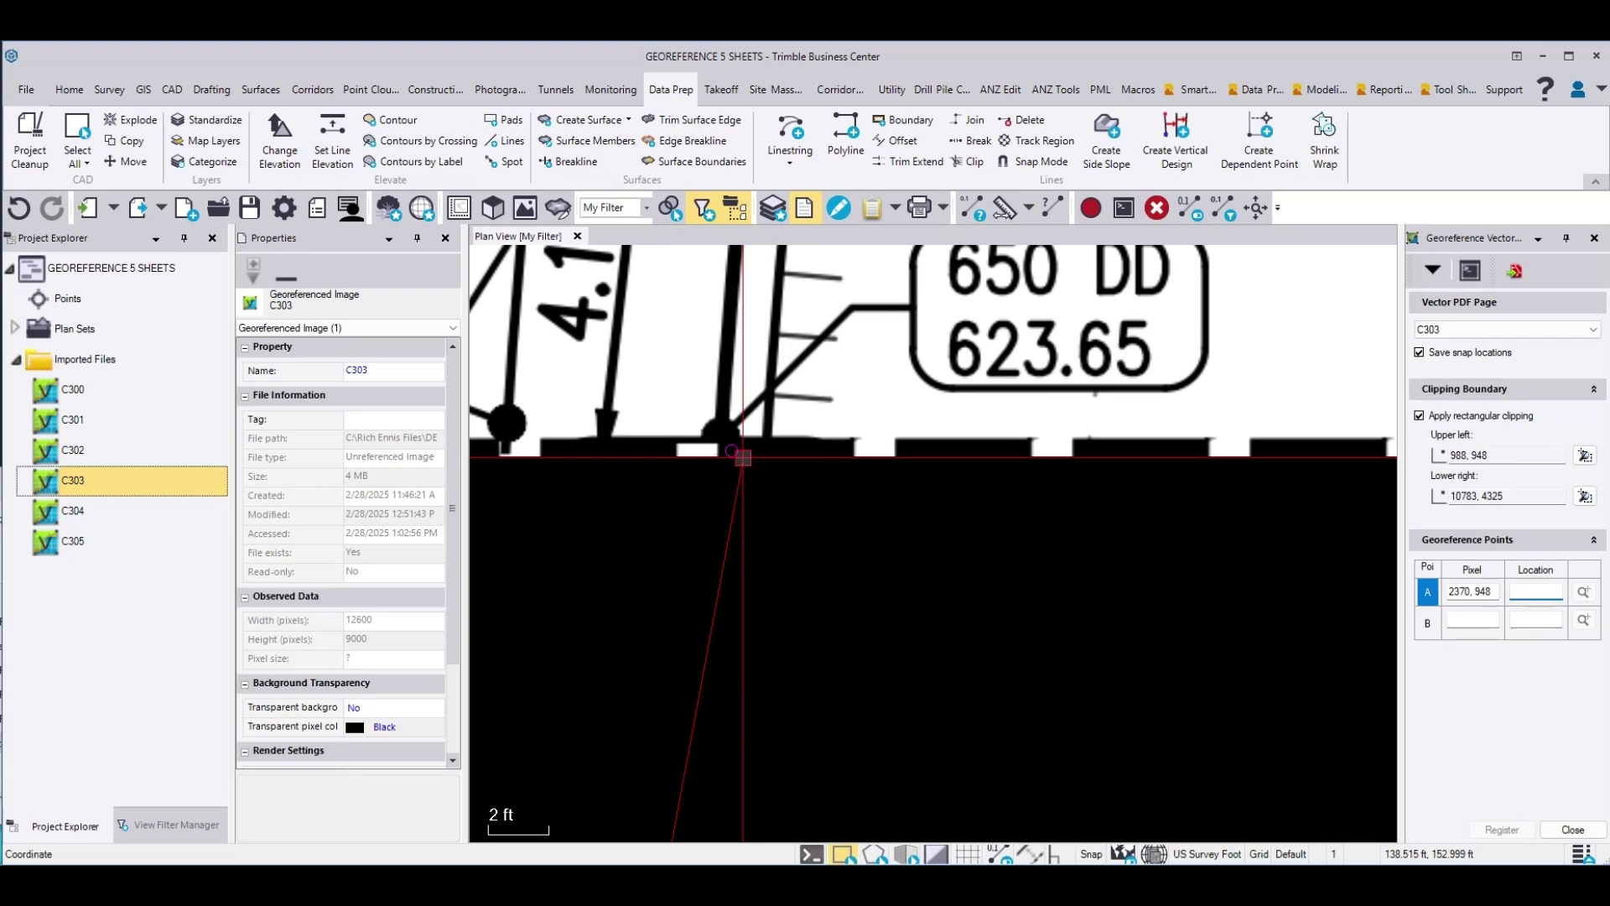
pyautogui.click(786, 451)
# - Examine C303's sheet key to see how C303 adjoins the neighbouring sheets, and compare its match line with C301's southern edge
pyautogui.scroll(-6, 755, 457)
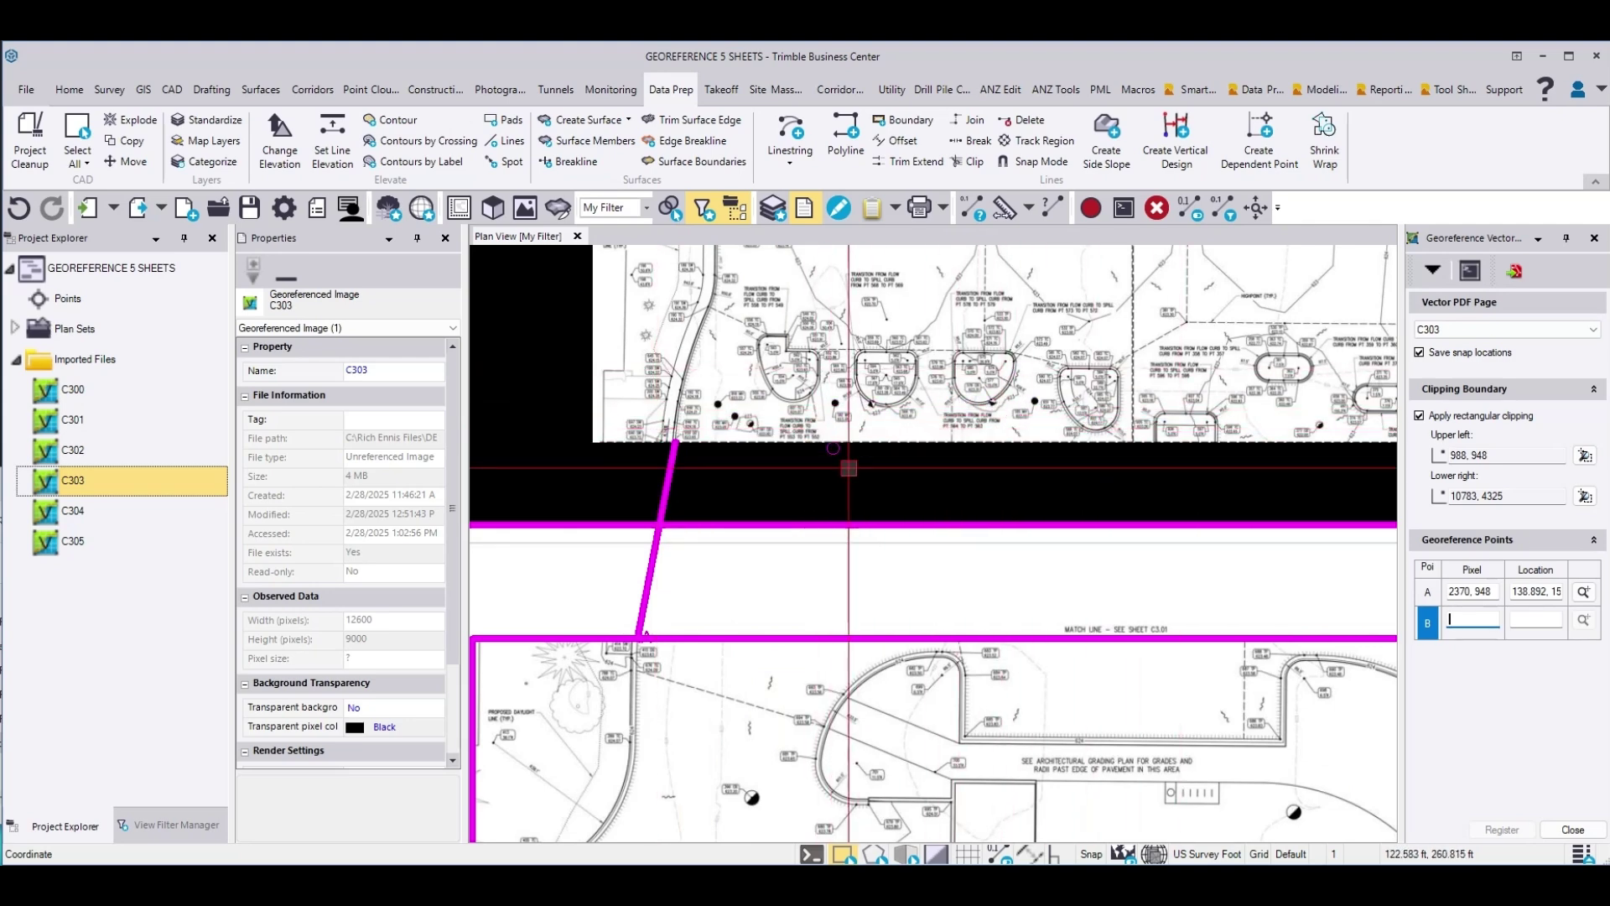
pyautogui.scroll(-4, 839, 455)
pyautogui.scroll(6, 829, 656)
pyautogui.scroll(5, 829, 656)
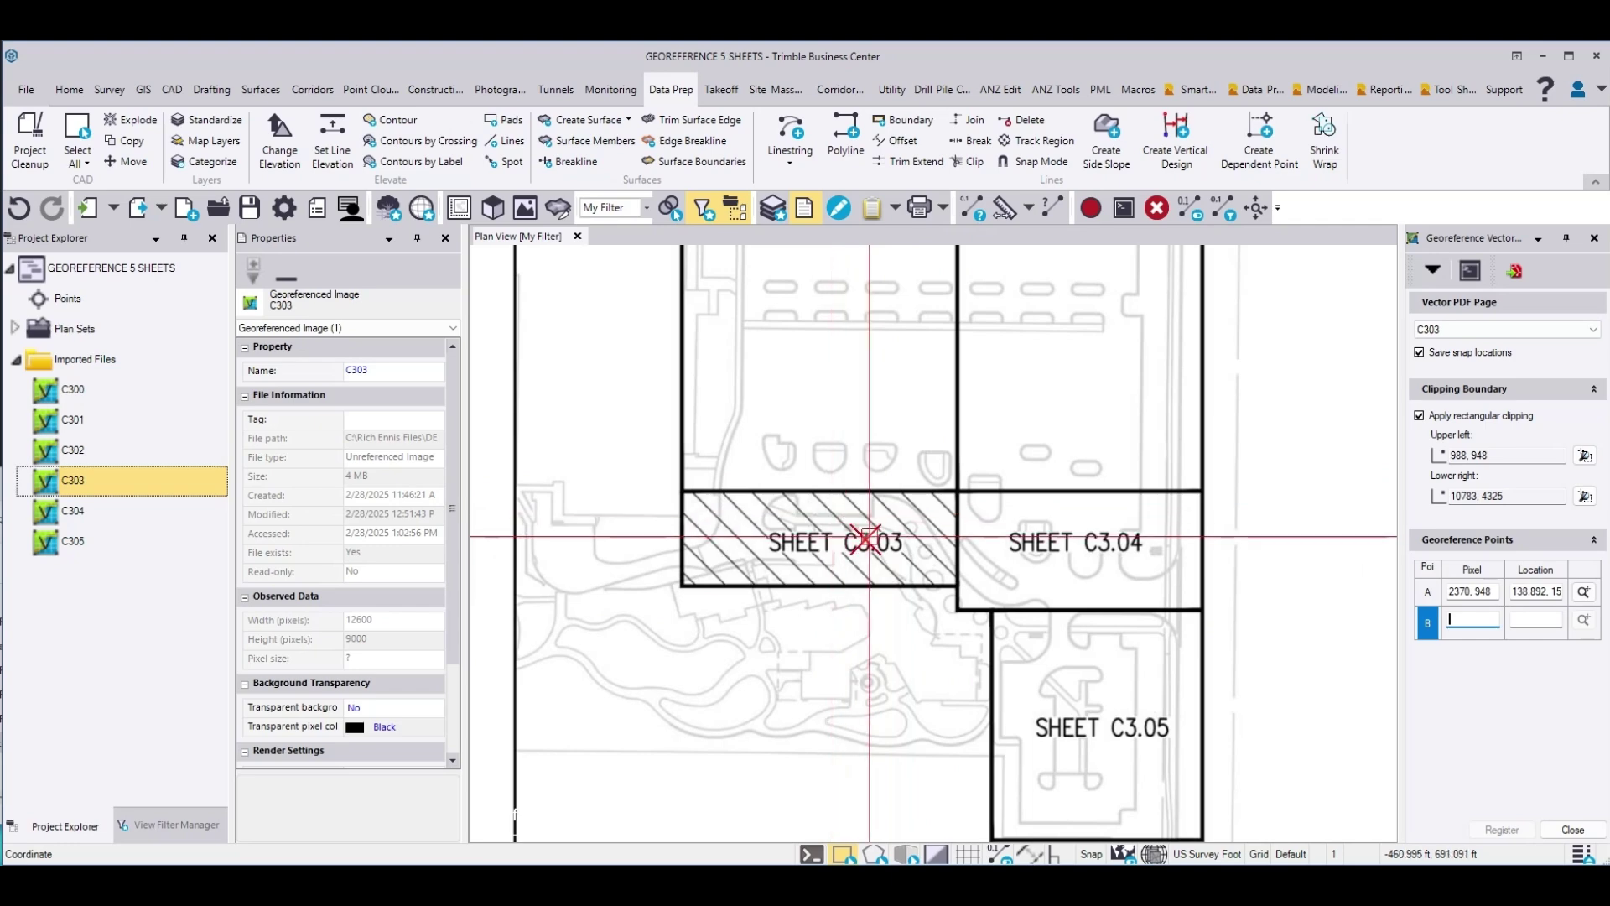
pyautogui.scroll(-5, 946, 478)
pyautogui.scroll(-2, 1090, 672)
pyautogui.scroll(8, 1115, 277)
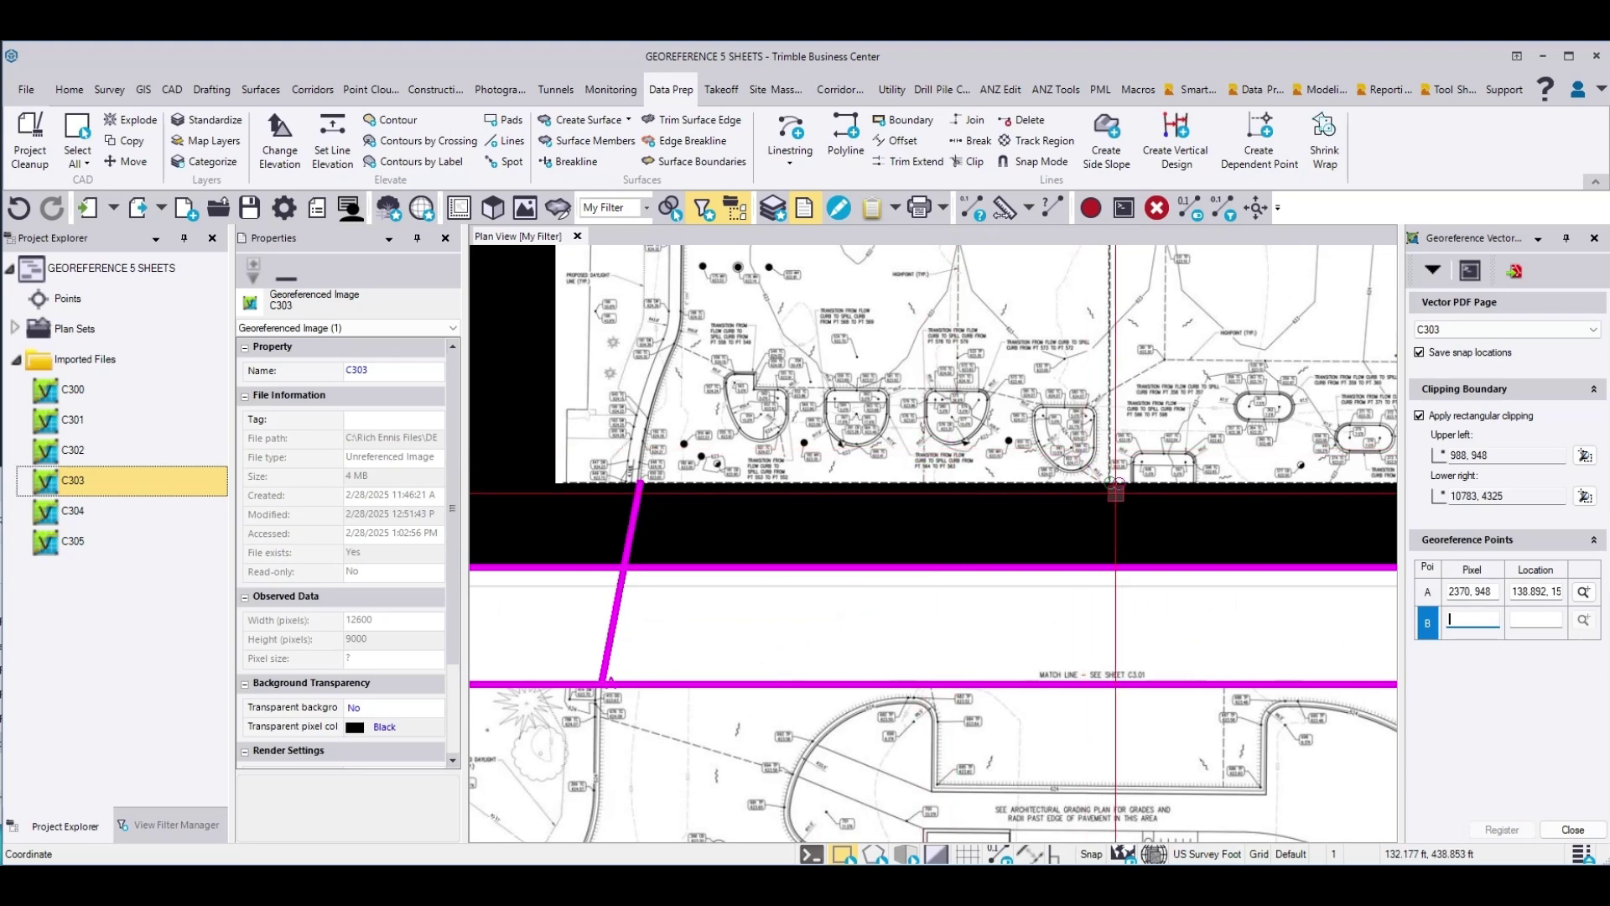
# - Set point B at pixel 9647, 948, where the dashed HIGHPOINT (TYP.) line meets C303's northern match line
pyautogui.moveTo(1153, 646); pyautogui.dragTo(874, 562, button='middle')
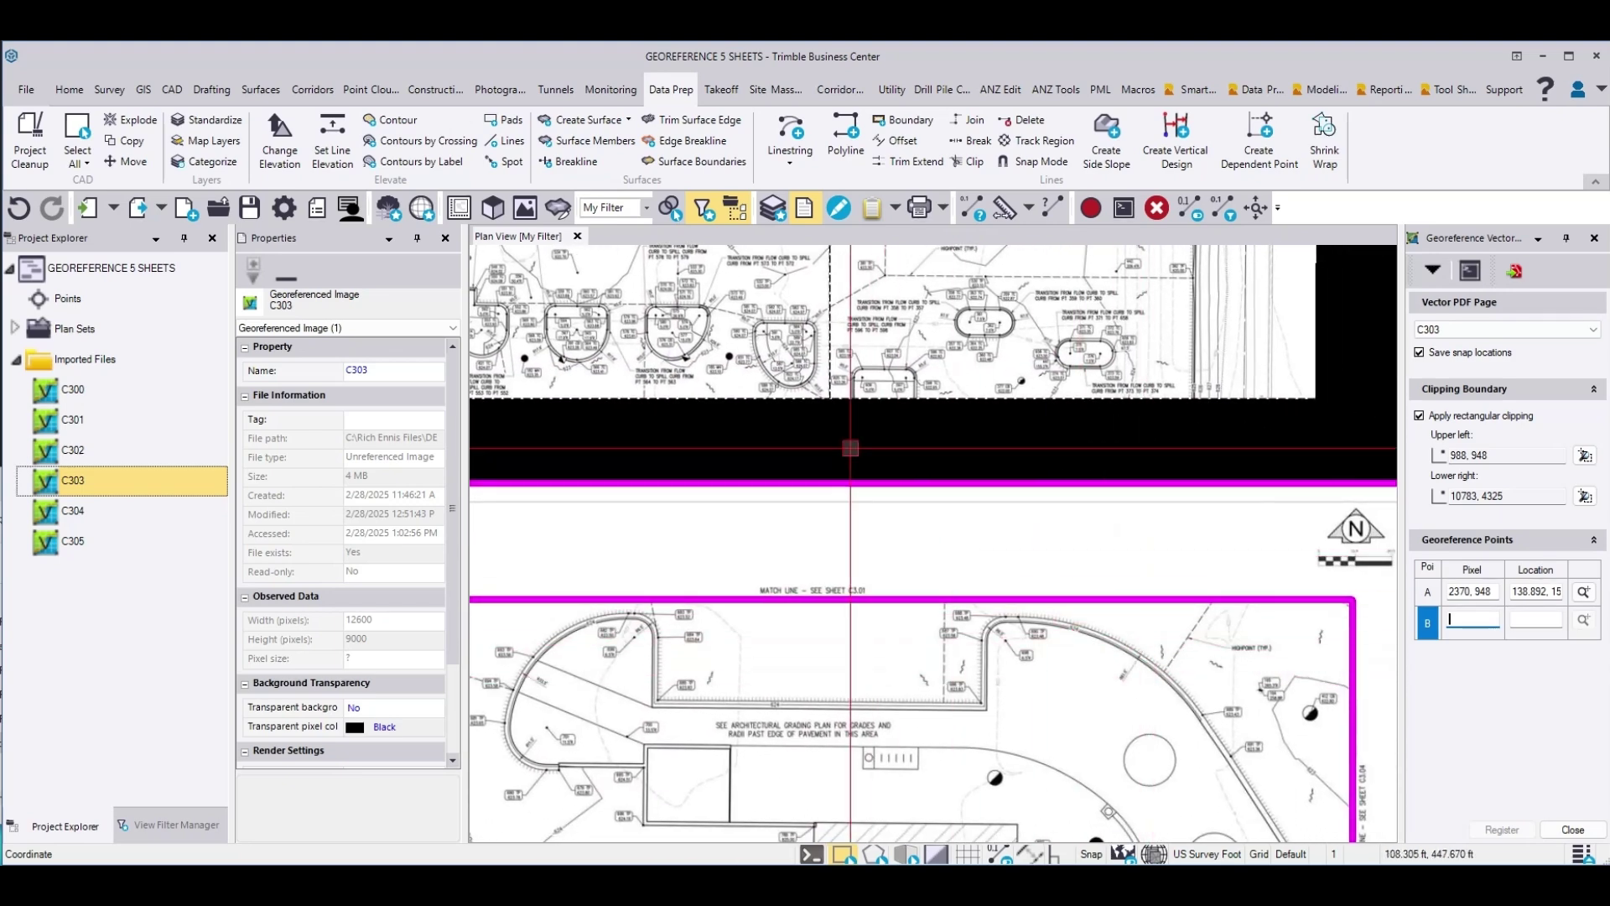
pyautogui.scroll(2, 810, 403)
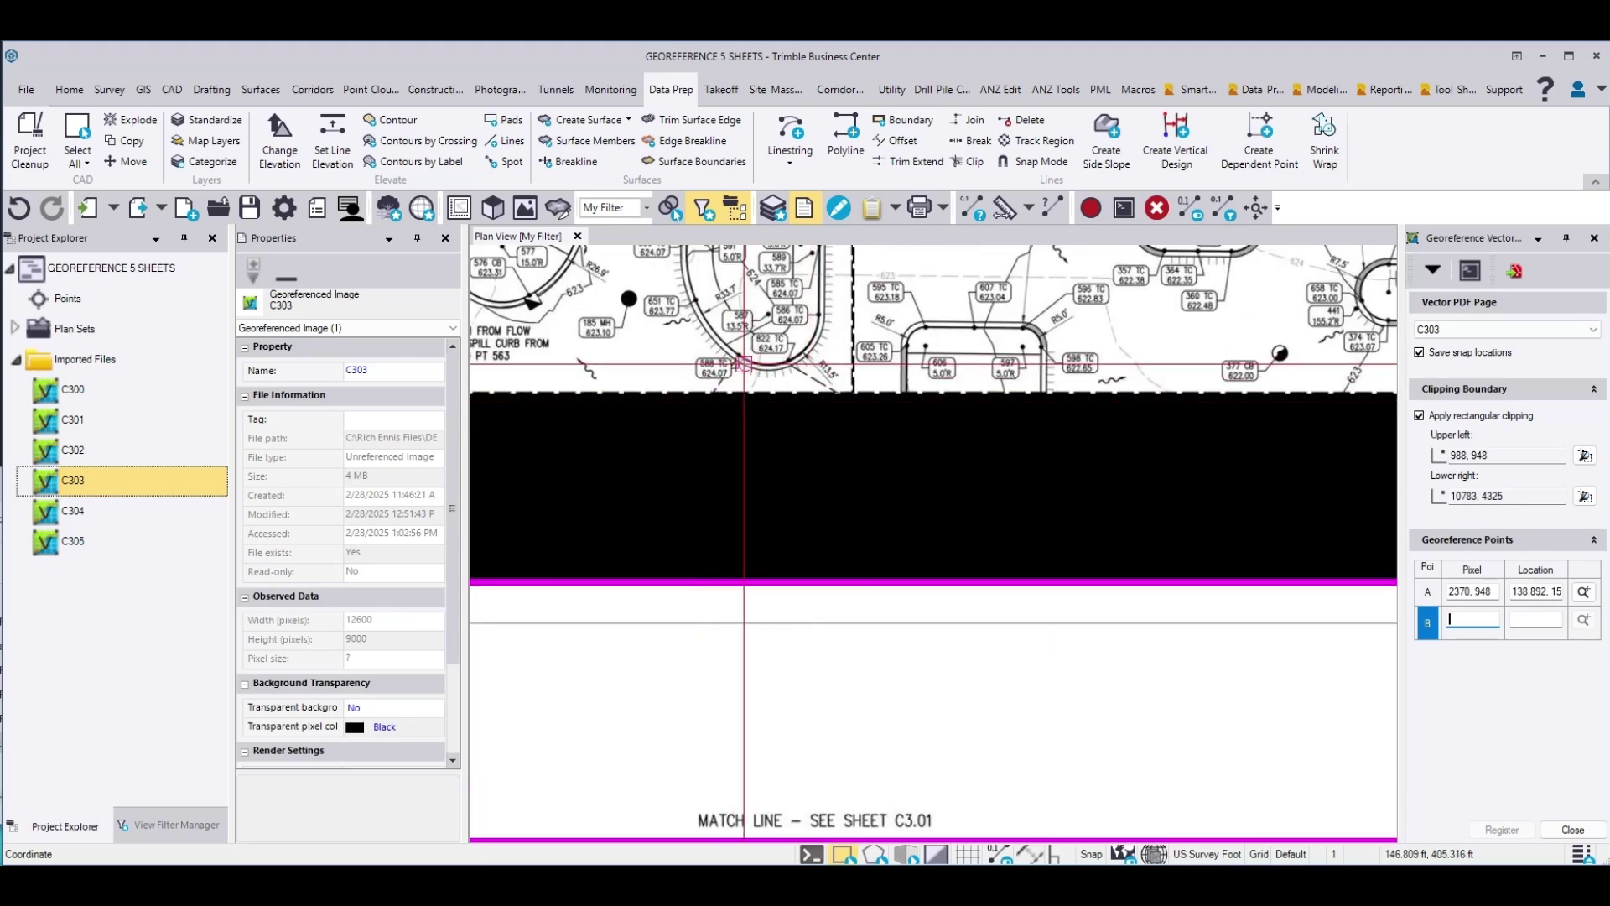
pyautogui.scroll(-1, 678, 392)
pyautogui.scroll(-2, 678, 392)
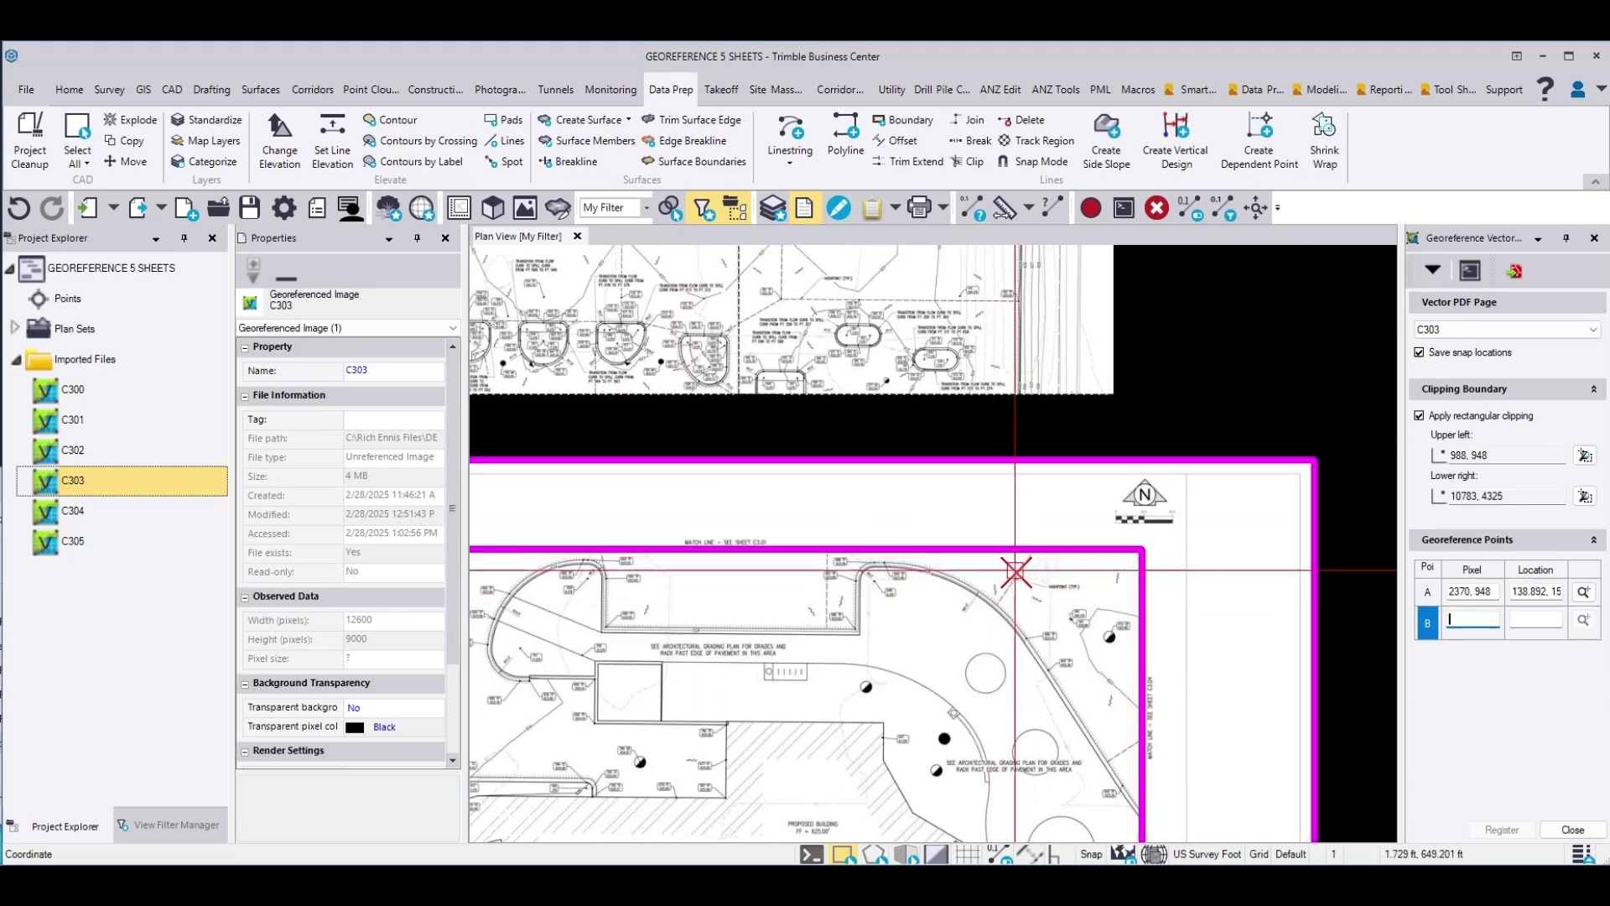
pyautogui.scroll(4, 1061, 566)
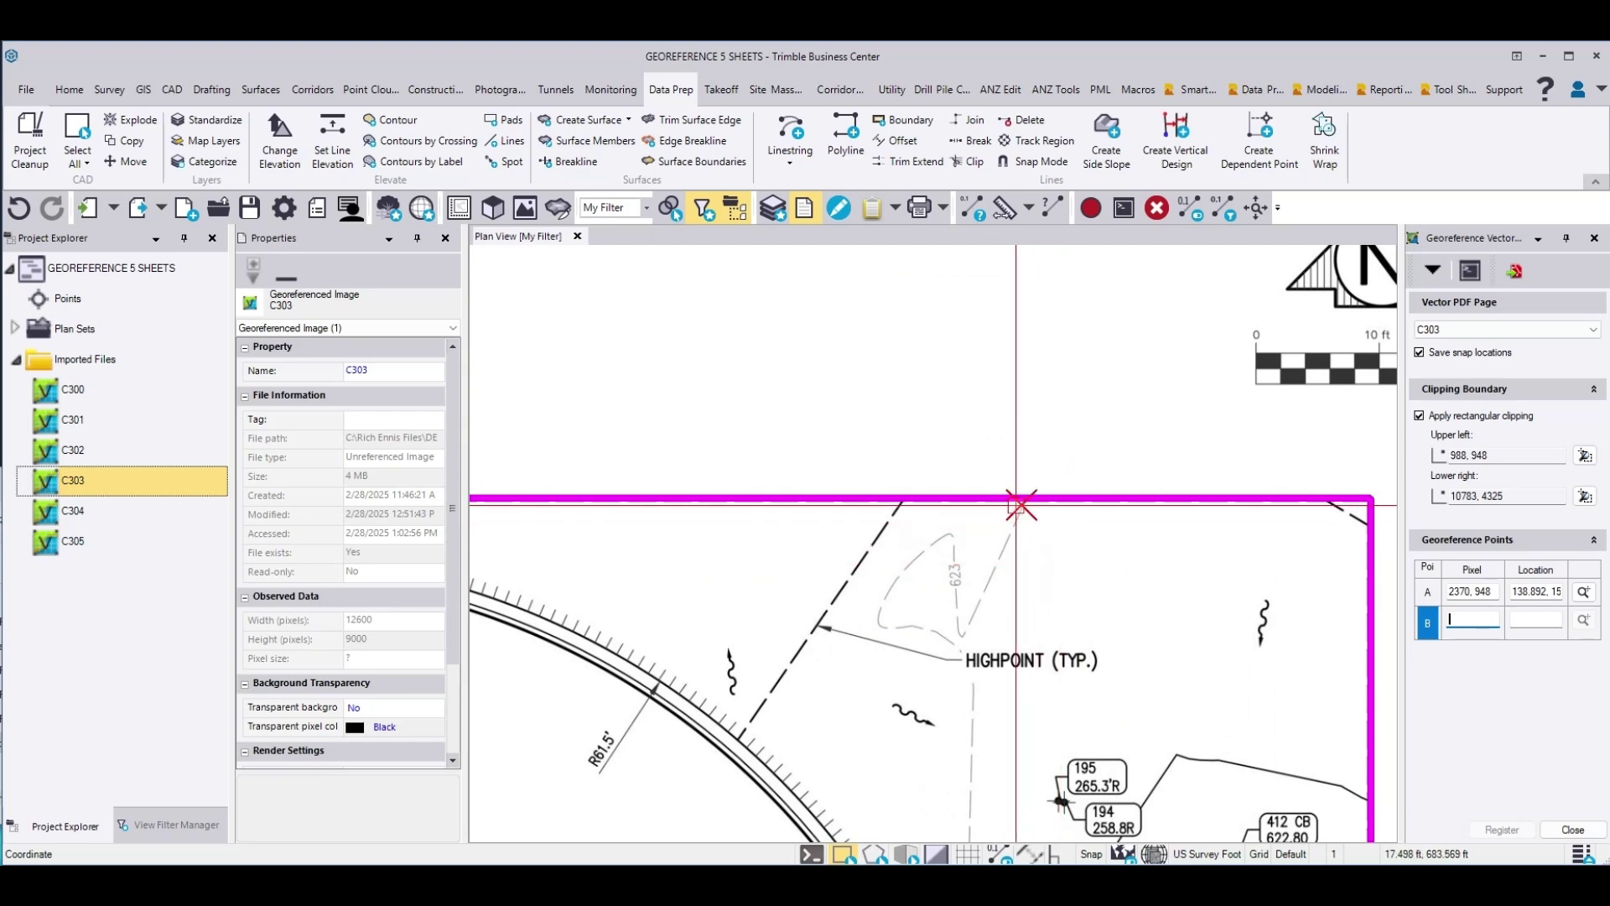
pyautogui.scroll(-1, 910, 558)
pyautogui.scroll(-1, 1048, 550)
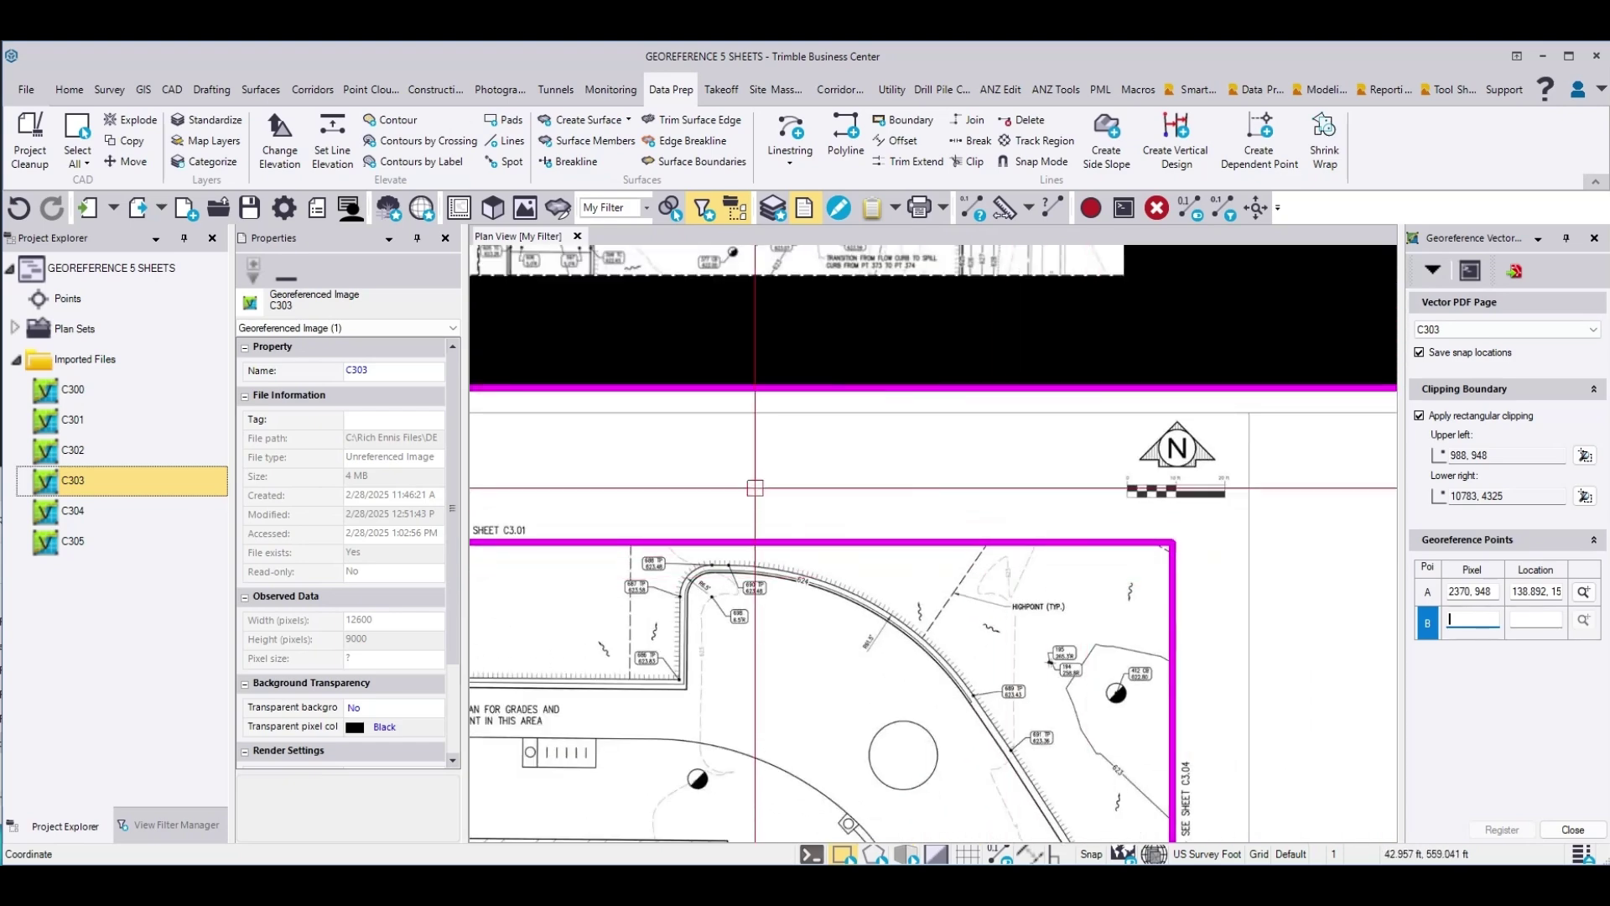
pyautogui.scroll(5, 983, 520)
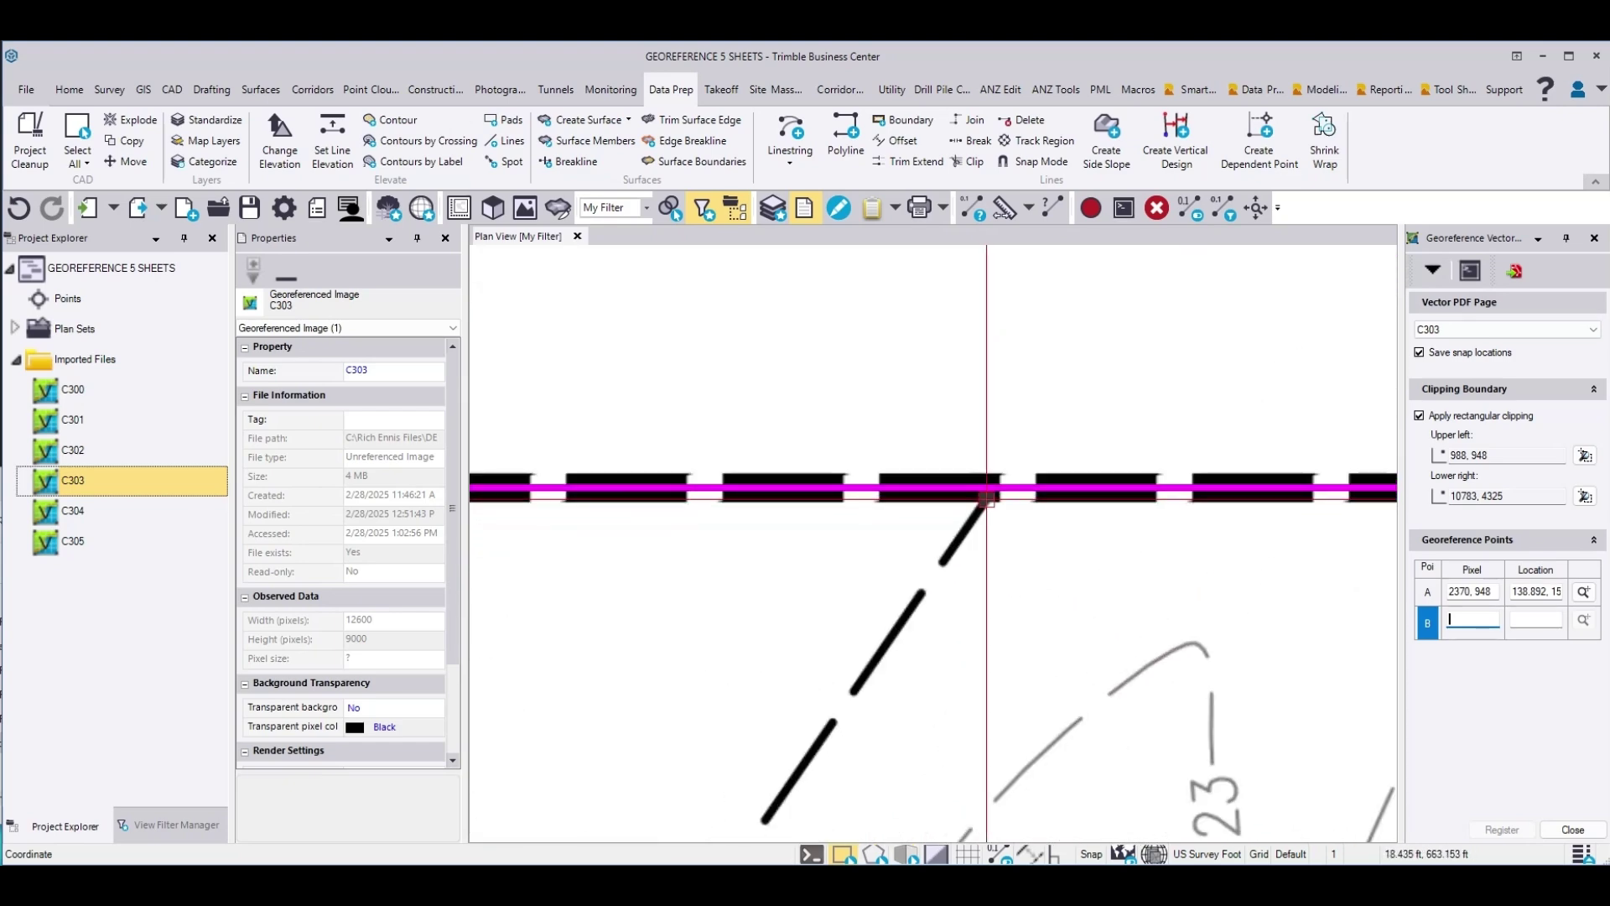
pyautogui.click(995, 486)
# - Tie point B's location to the matching dashed line below label 588 TC on C301's southern match line, and register C303
pyautogui.scroll(-5, 994, 487)
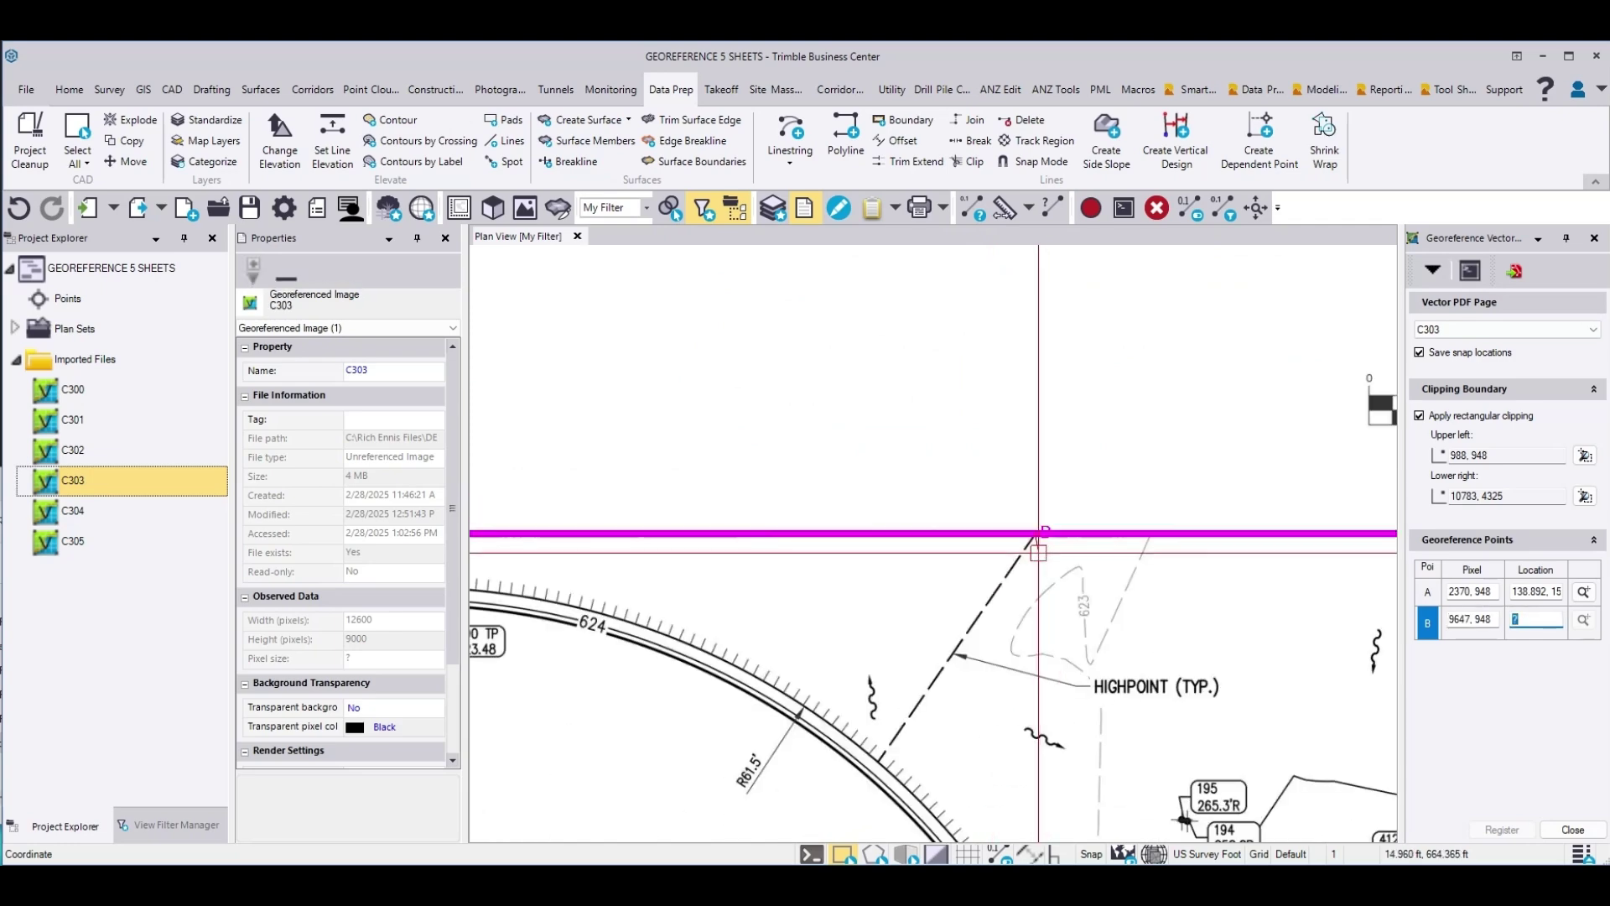
pyautogui.scroll(-6, 1026, 586)
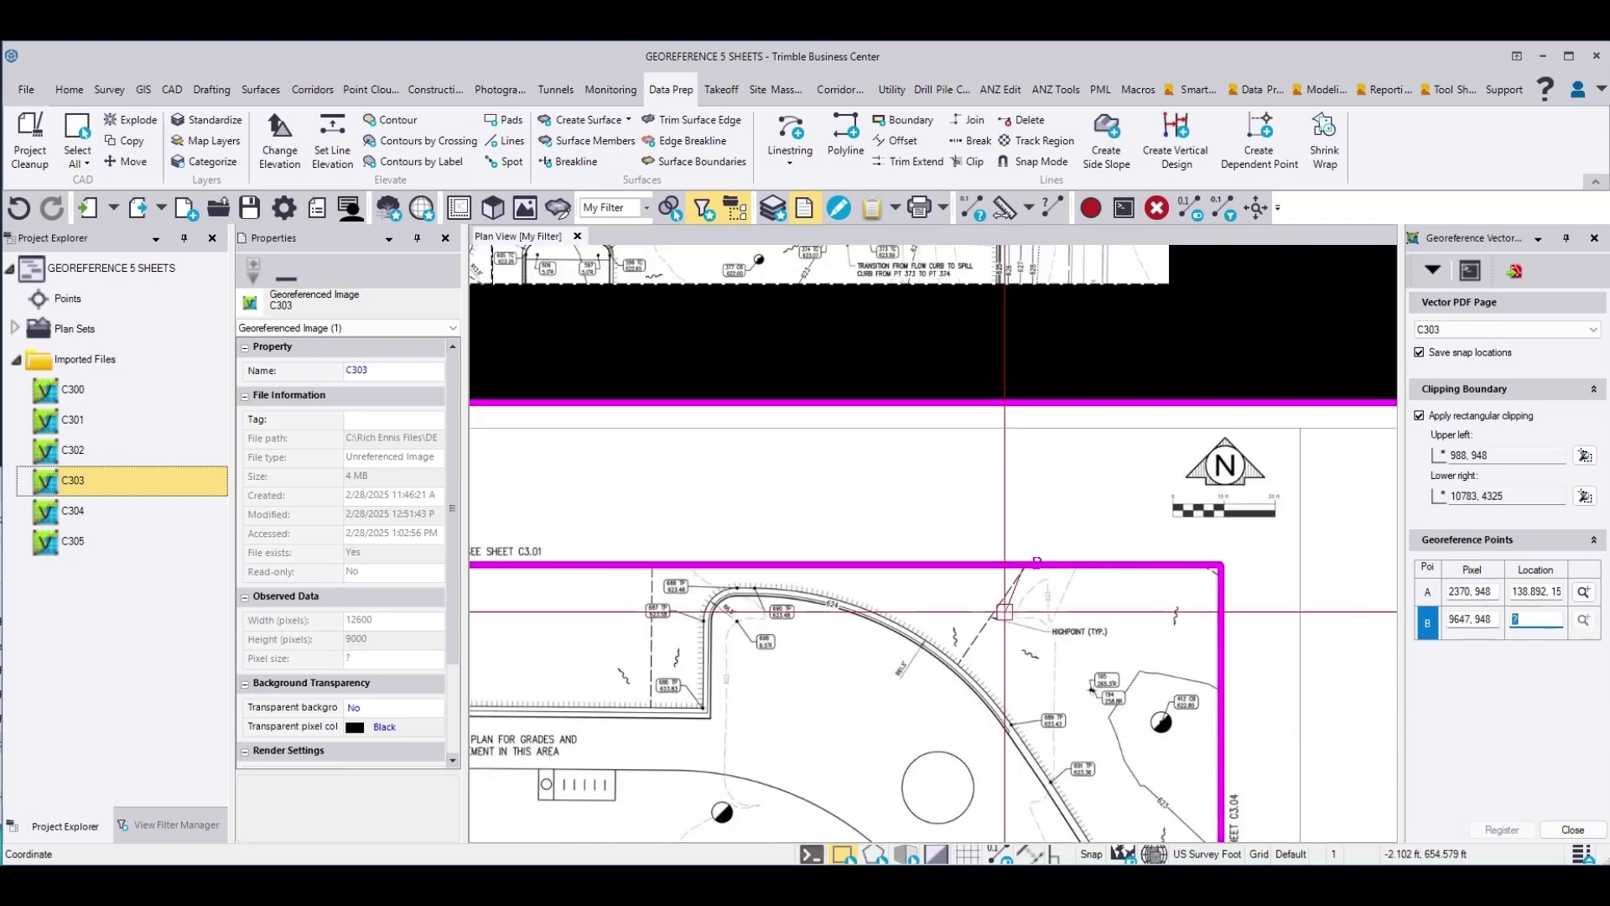
pyautogui.scroll(6, 667, 367)
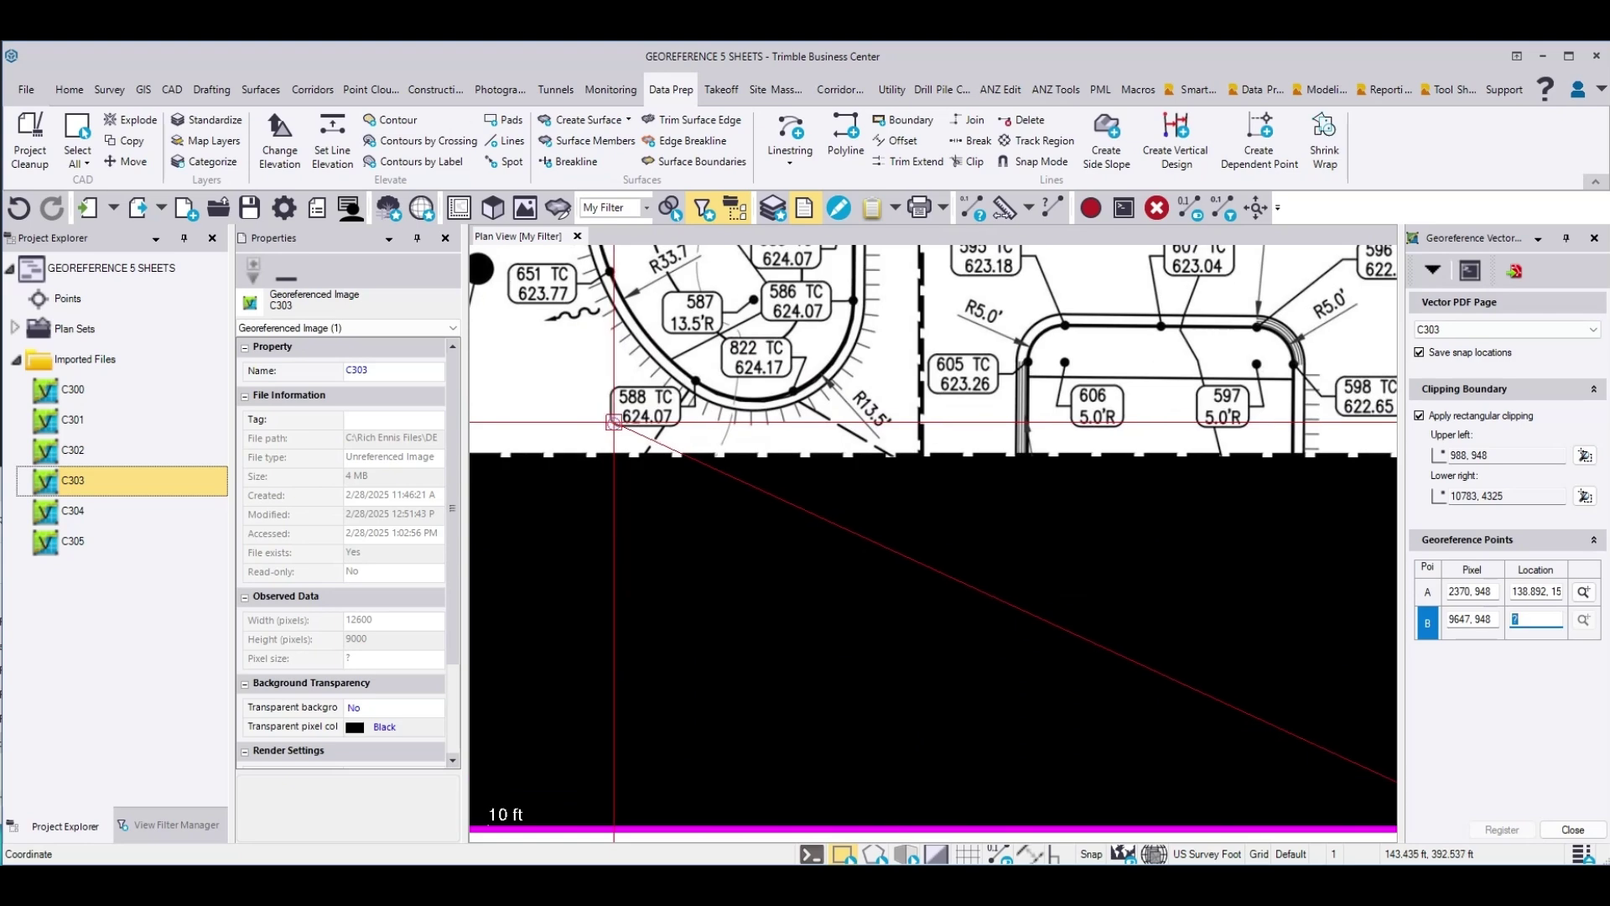
pyautogui.scroll(3, 693, 447)
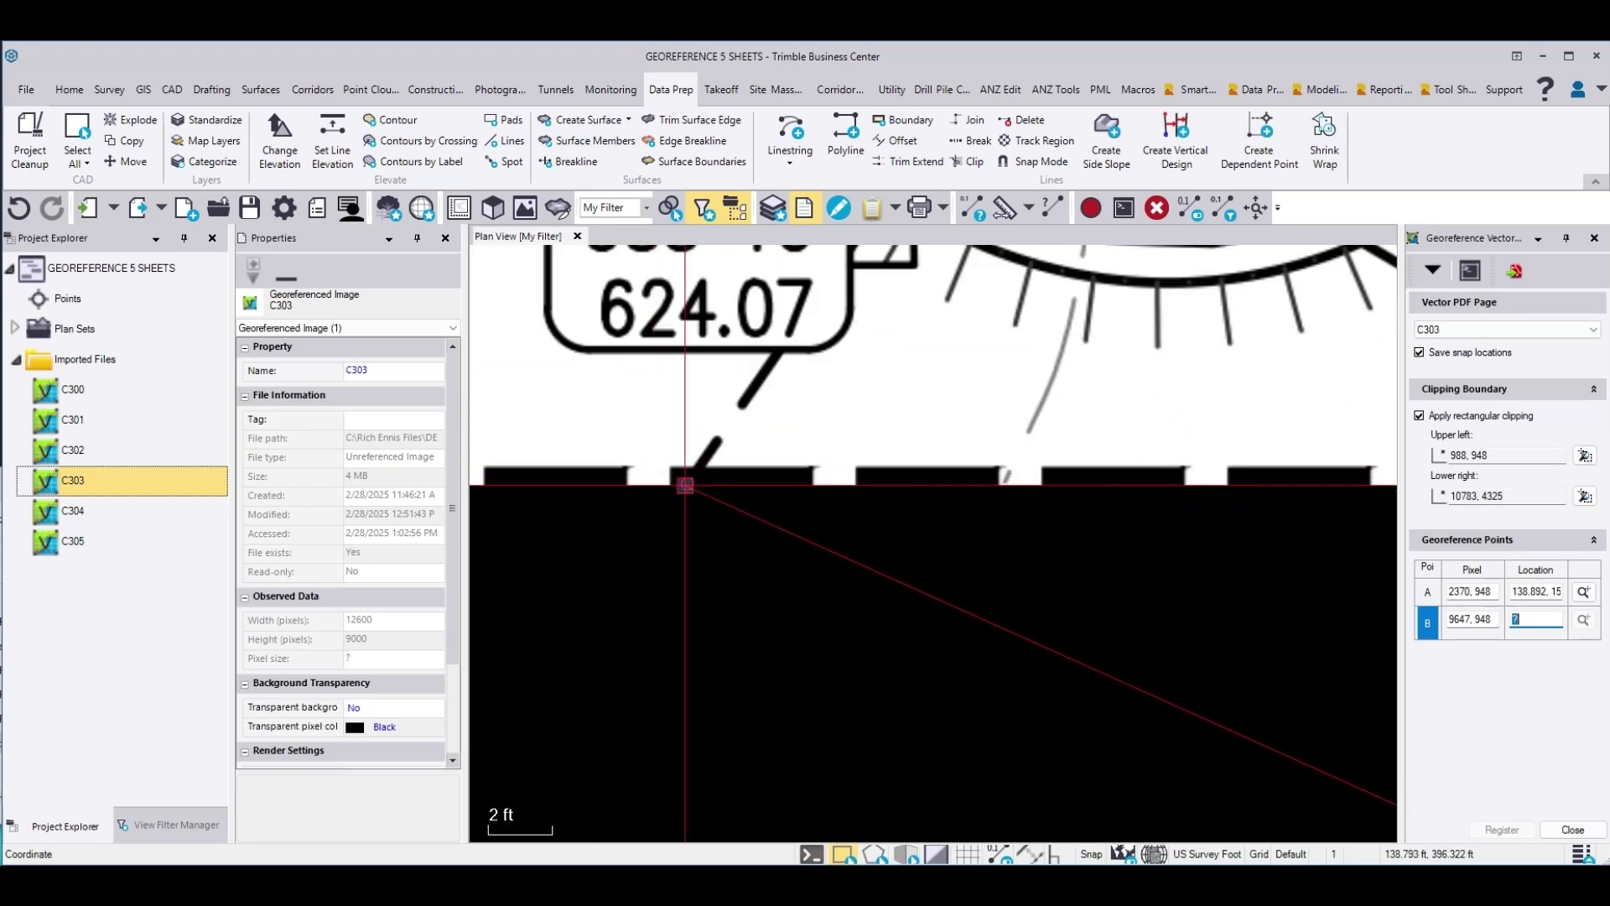
pyautogui.click(685, 485)
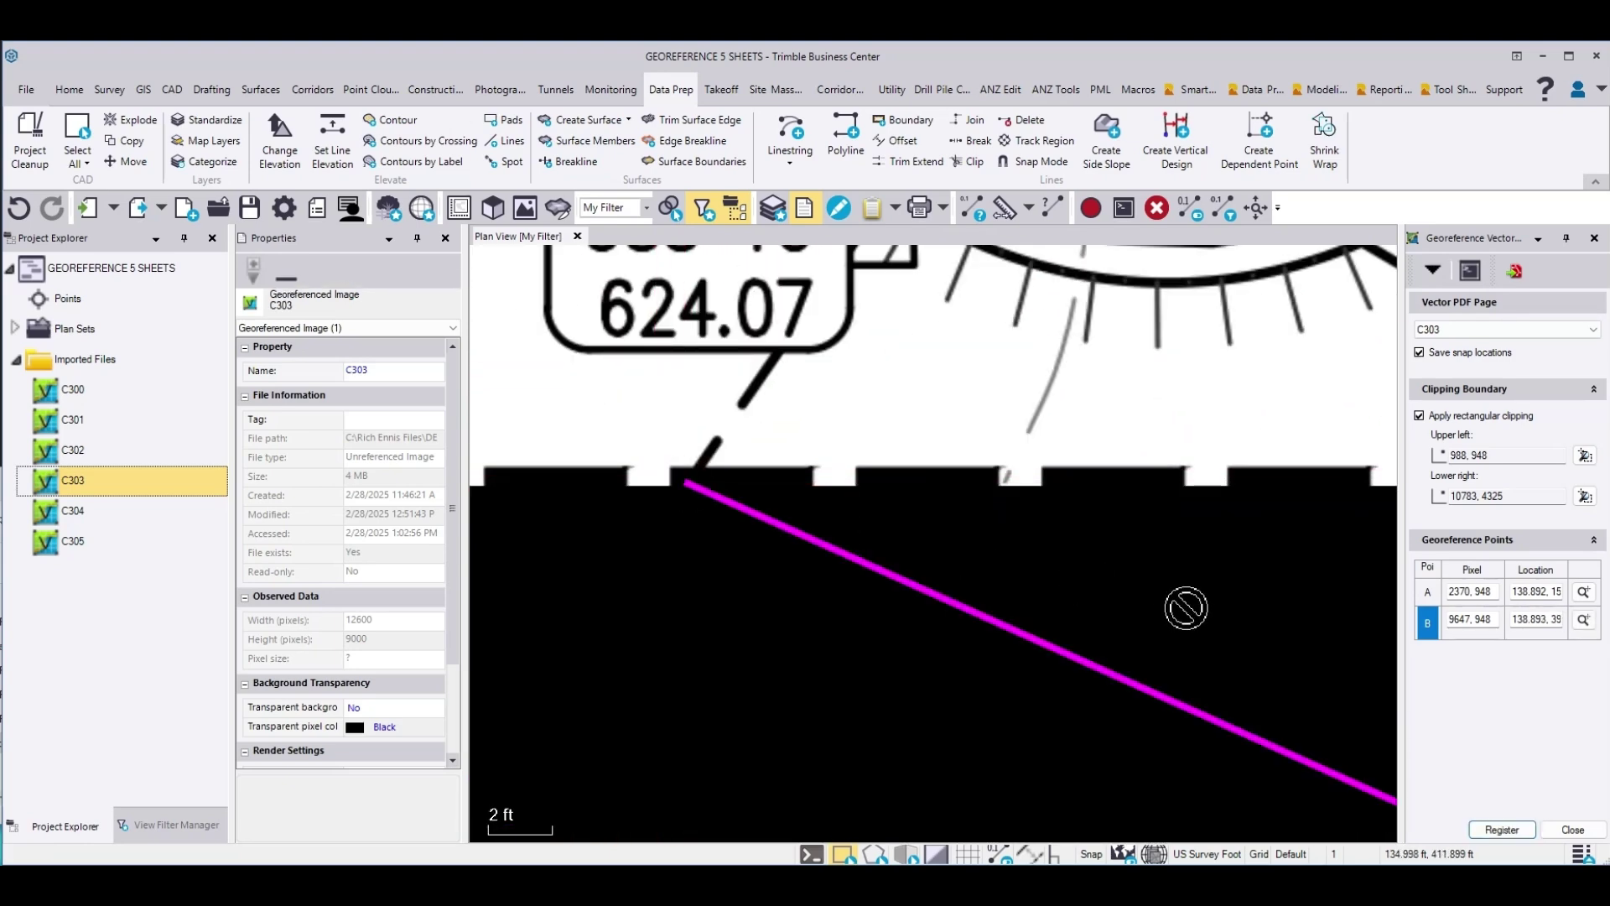
pyautogui.click(1502, 829)
# - Check how C303's linework meets C301 along their shared match line, from label 588 TC across to label 688 TP
pyautogui.scroll(5, 881, 780)
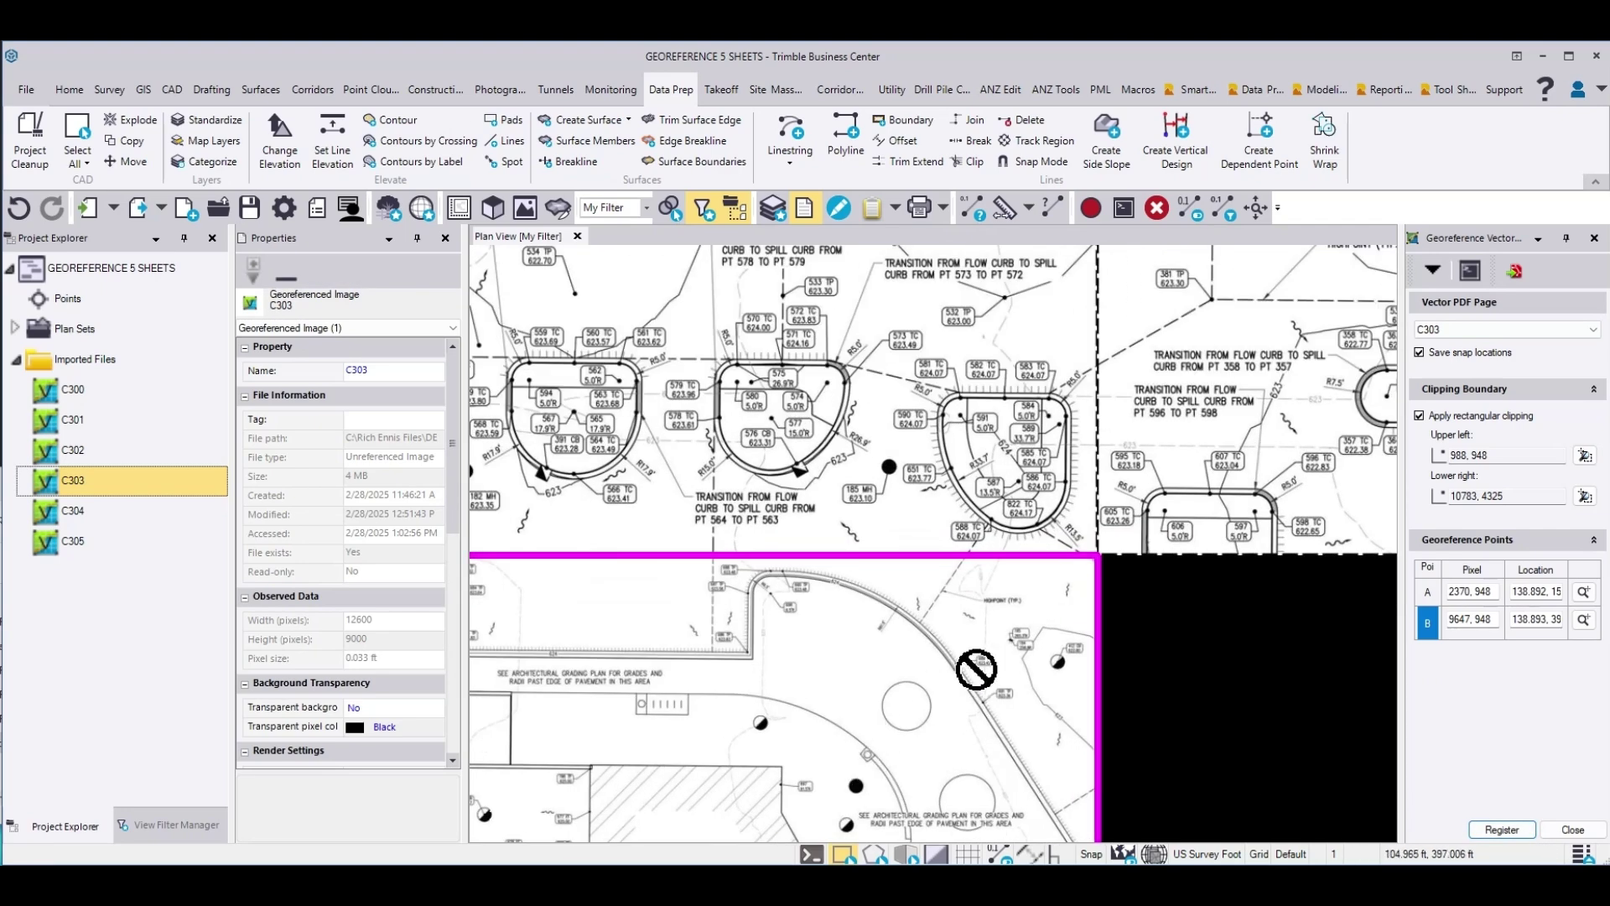
pyautogui.scroll(2, 1019, 562)
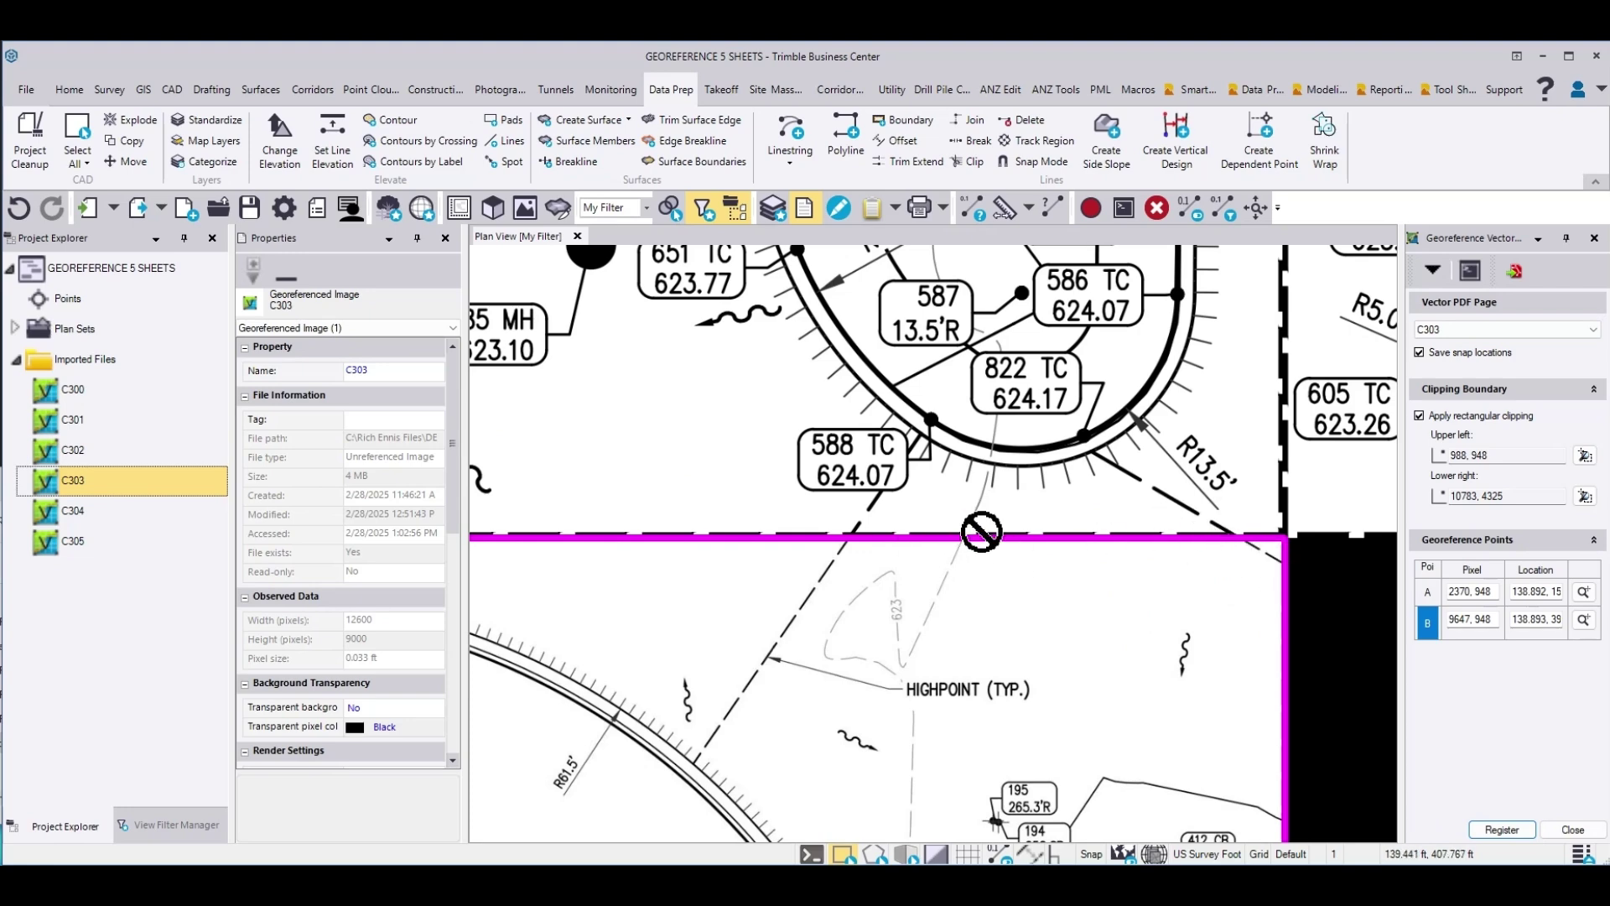
pyautogui.scroll(-4, 1242, 573)
pyautogui.scroll(4, 703, 566)
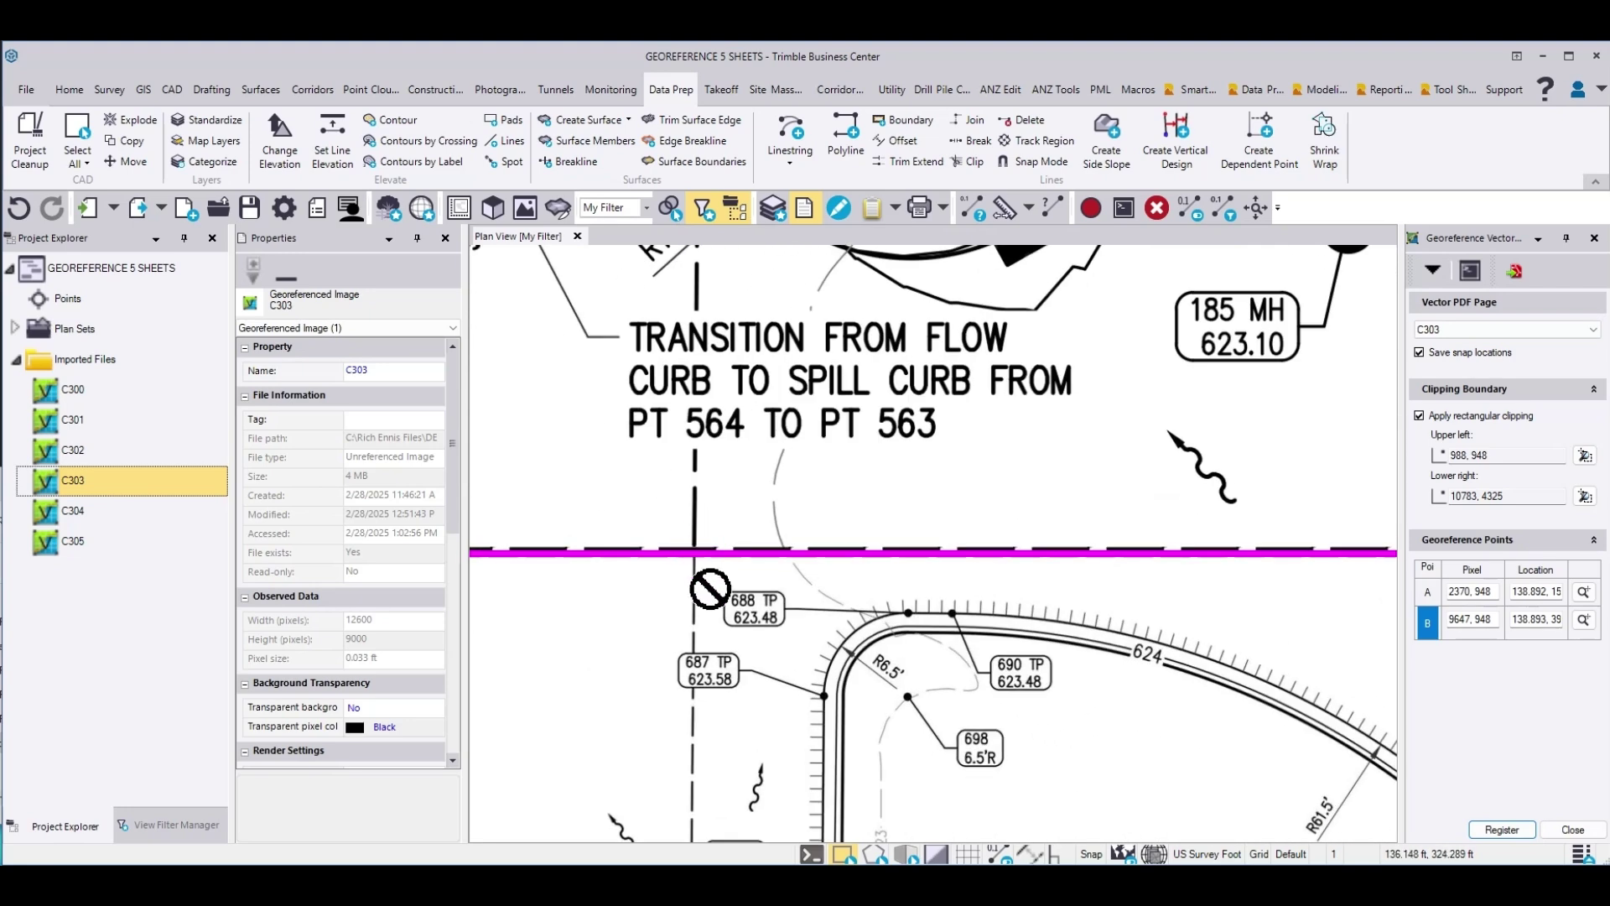
pyautogui.scroll(-5, 702, 569)
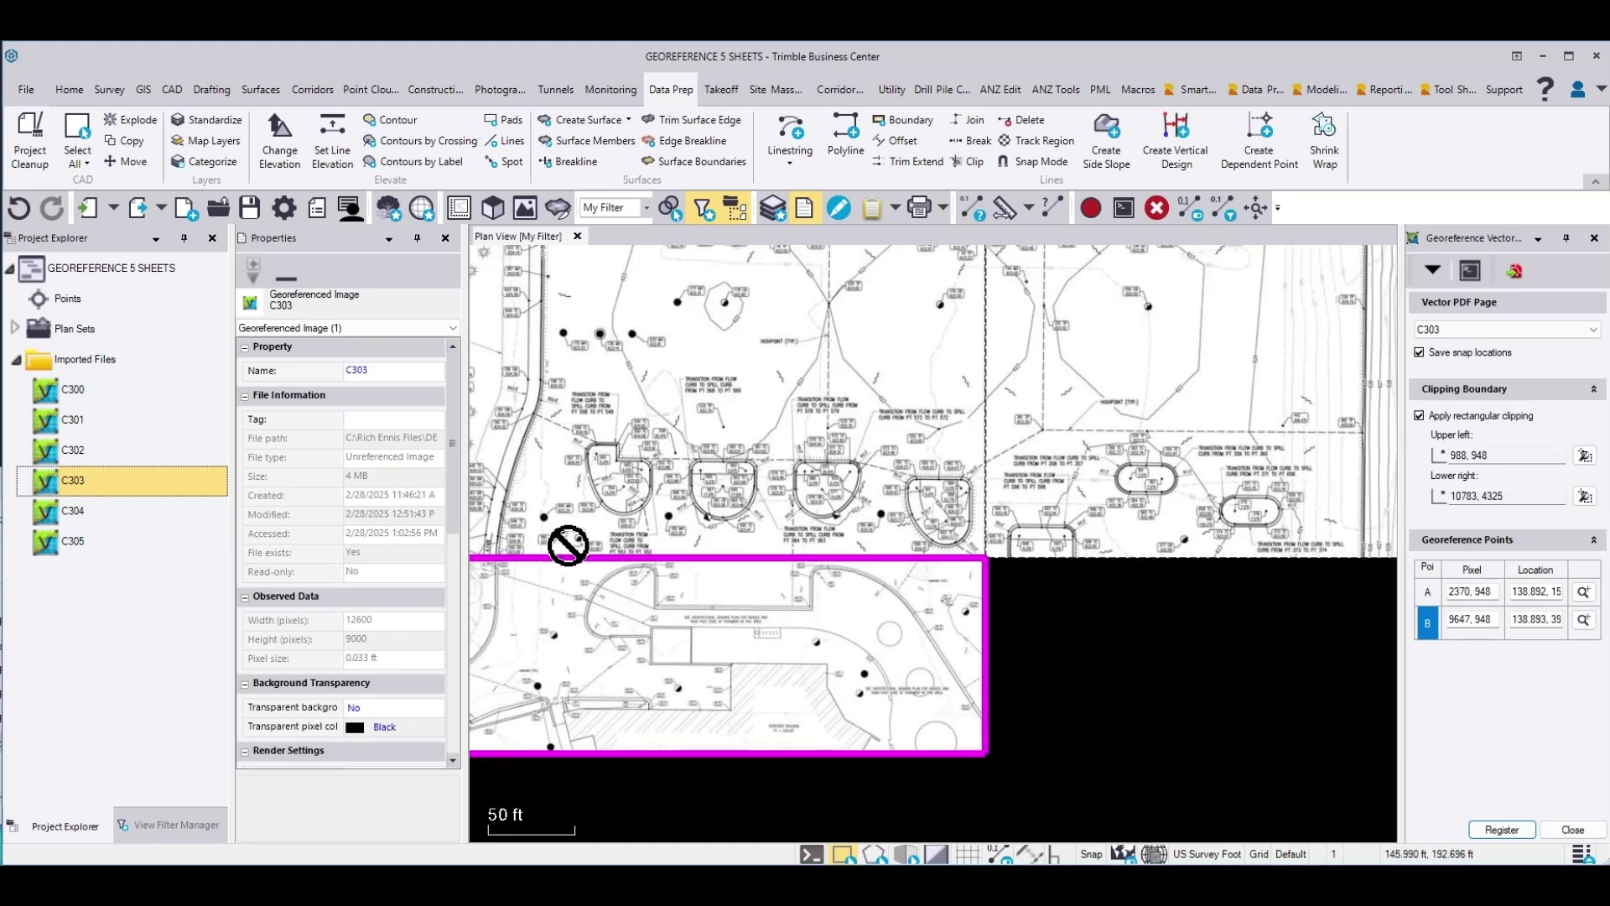
# - Load page C304 for georeferencing and set its upper-left clipping corner at 1353, 560, where the northern and western match lines meet
pyautogui.moveTo(1210, 668); pyautogui.dragTo(681, 386, button='middle')
pyautogui.click(1501, 329)
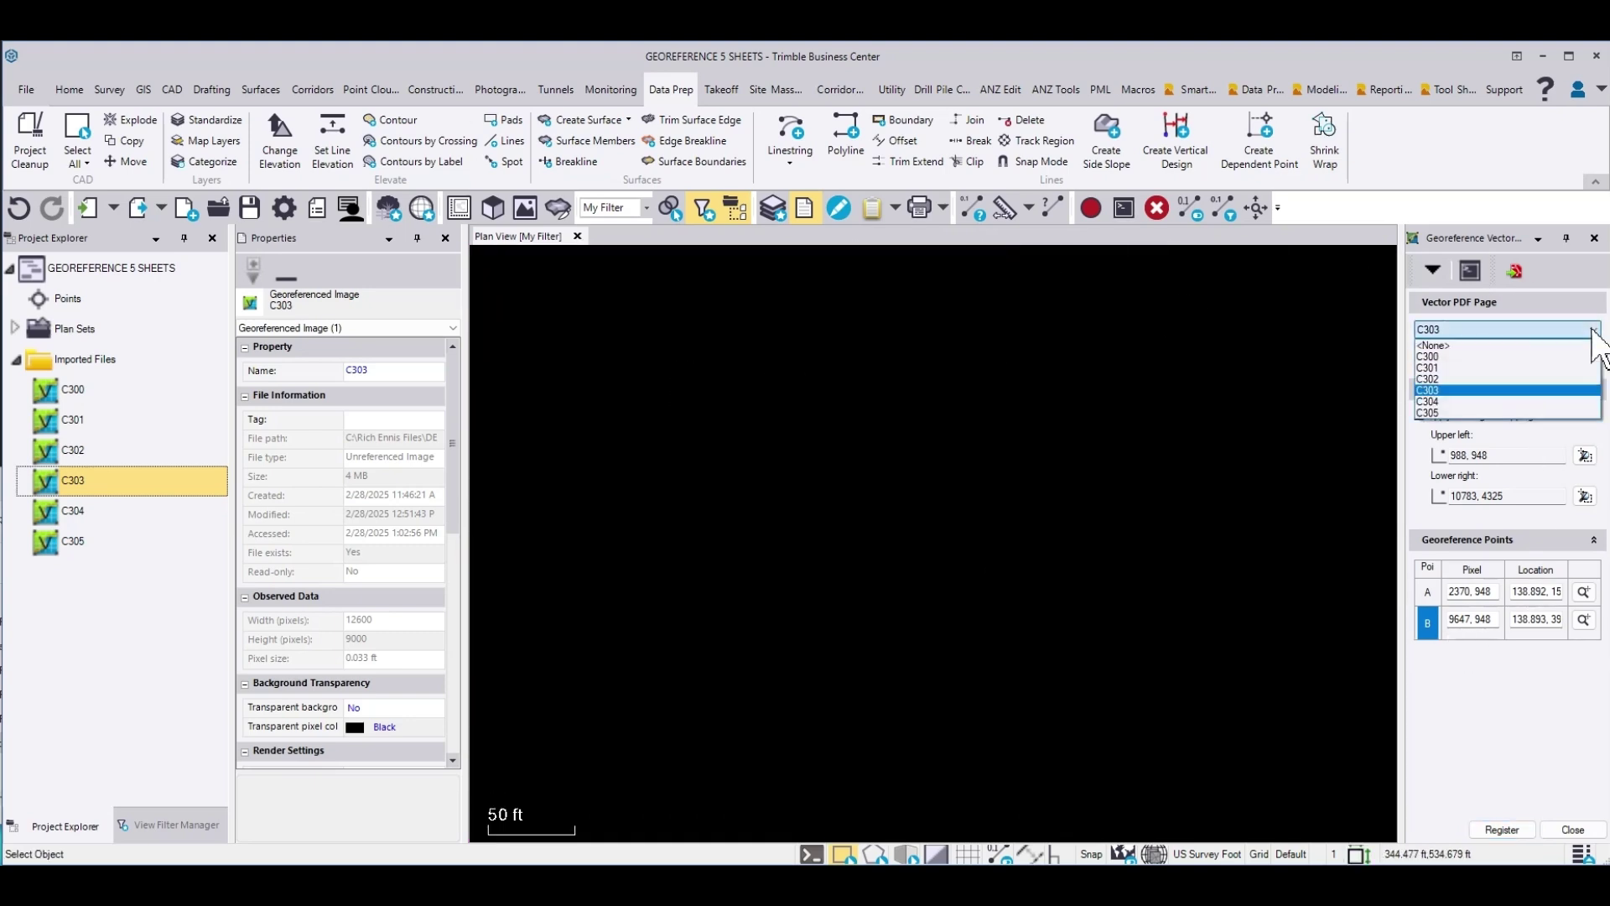
pyautogui.click(1437, 406)
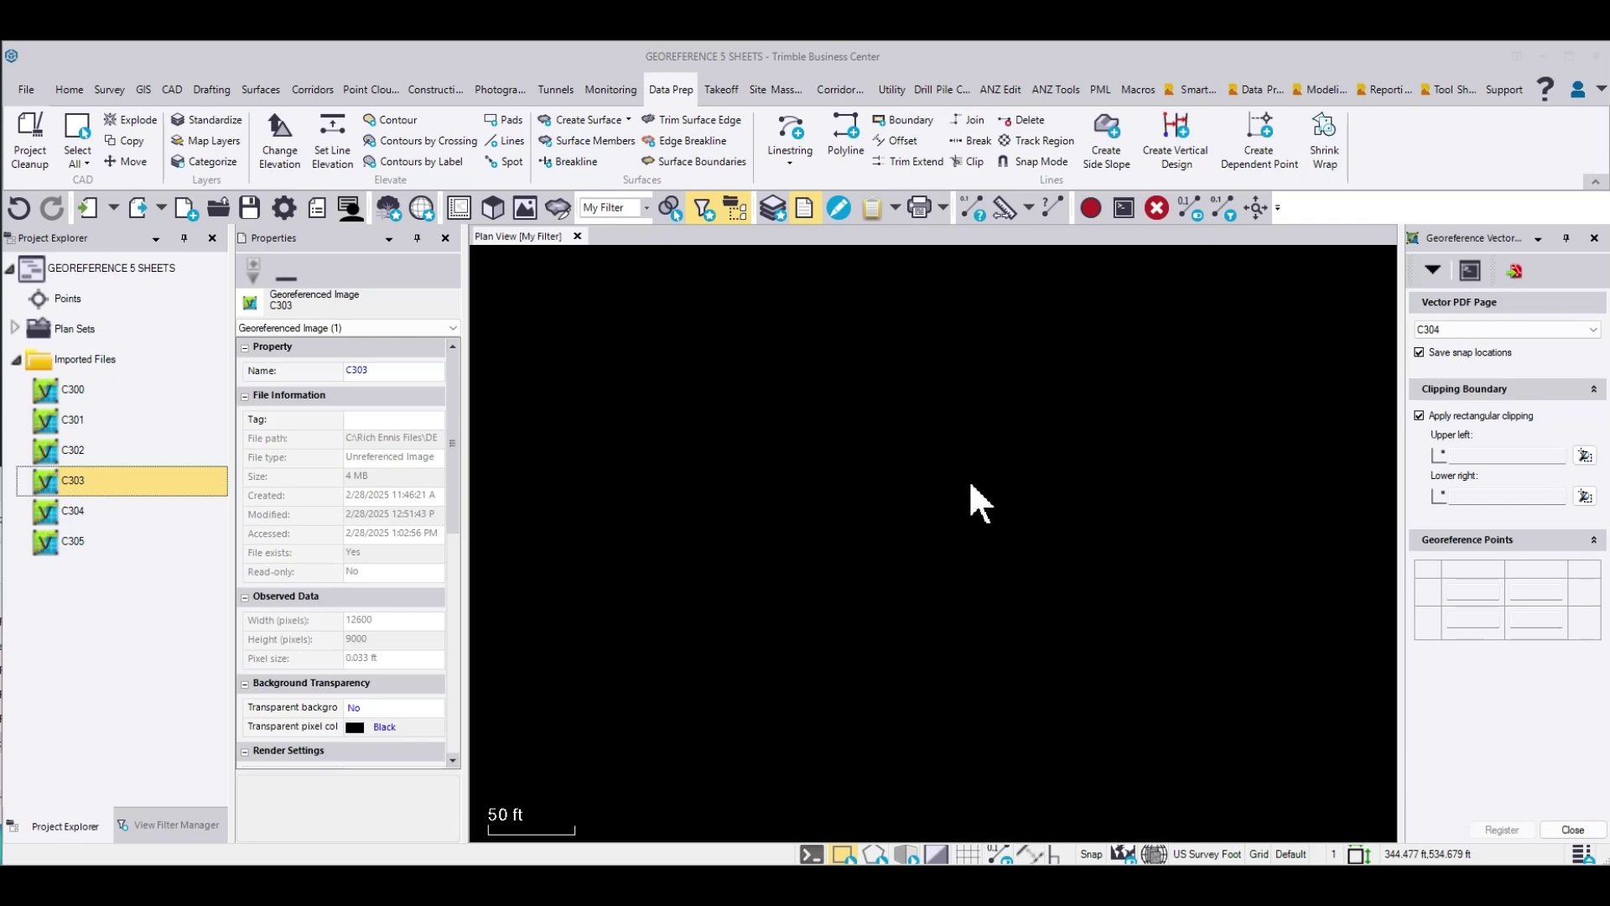
pyautogui.click(1469, 450)
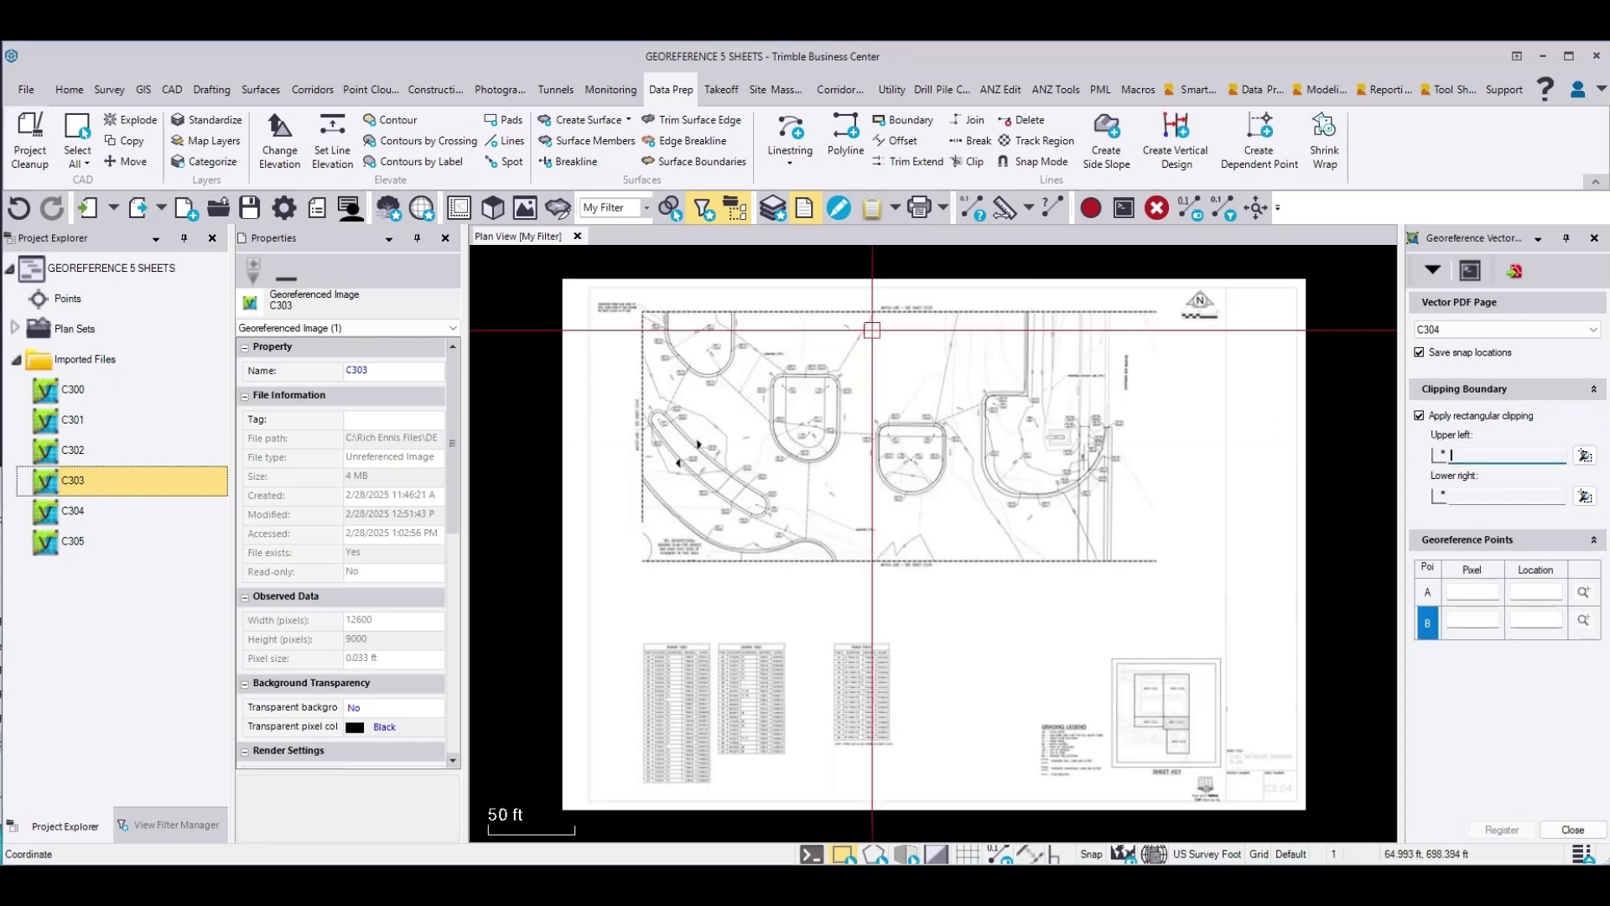
pyautogui.scroll(6, 621, 306)
pyautogui.scroll(3, 797, 369)
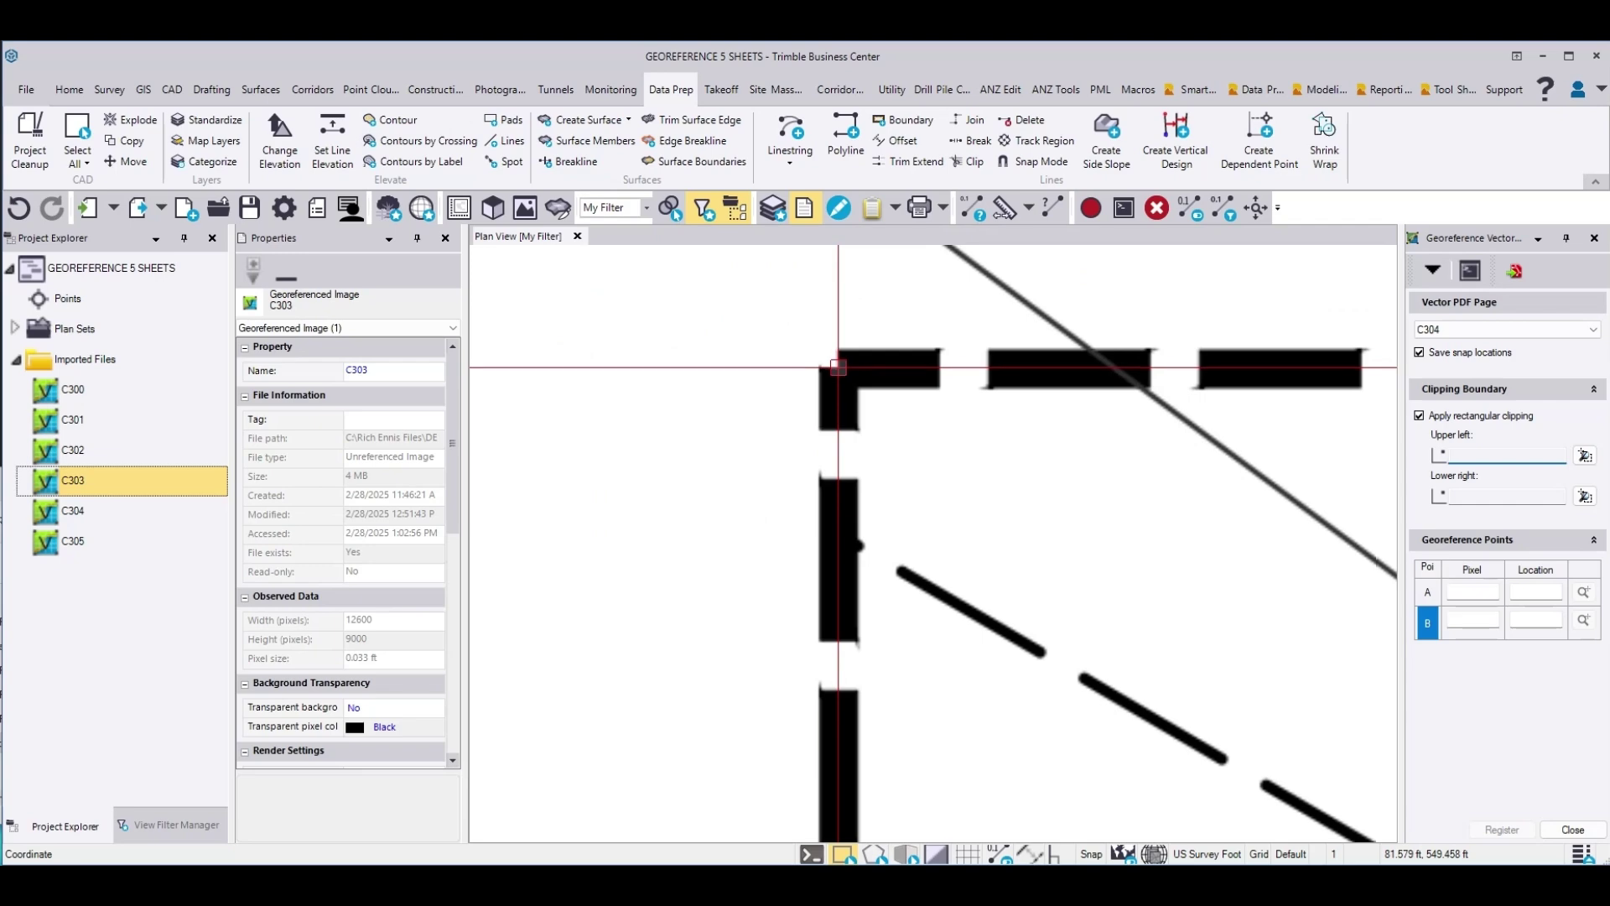
pyautogui.click(838, 367)
# - Set C304's lower-right clipping corner at 10066, 4782, on the eastern end of the southern match line
pyautogui.scroll(-10, 838, 367)
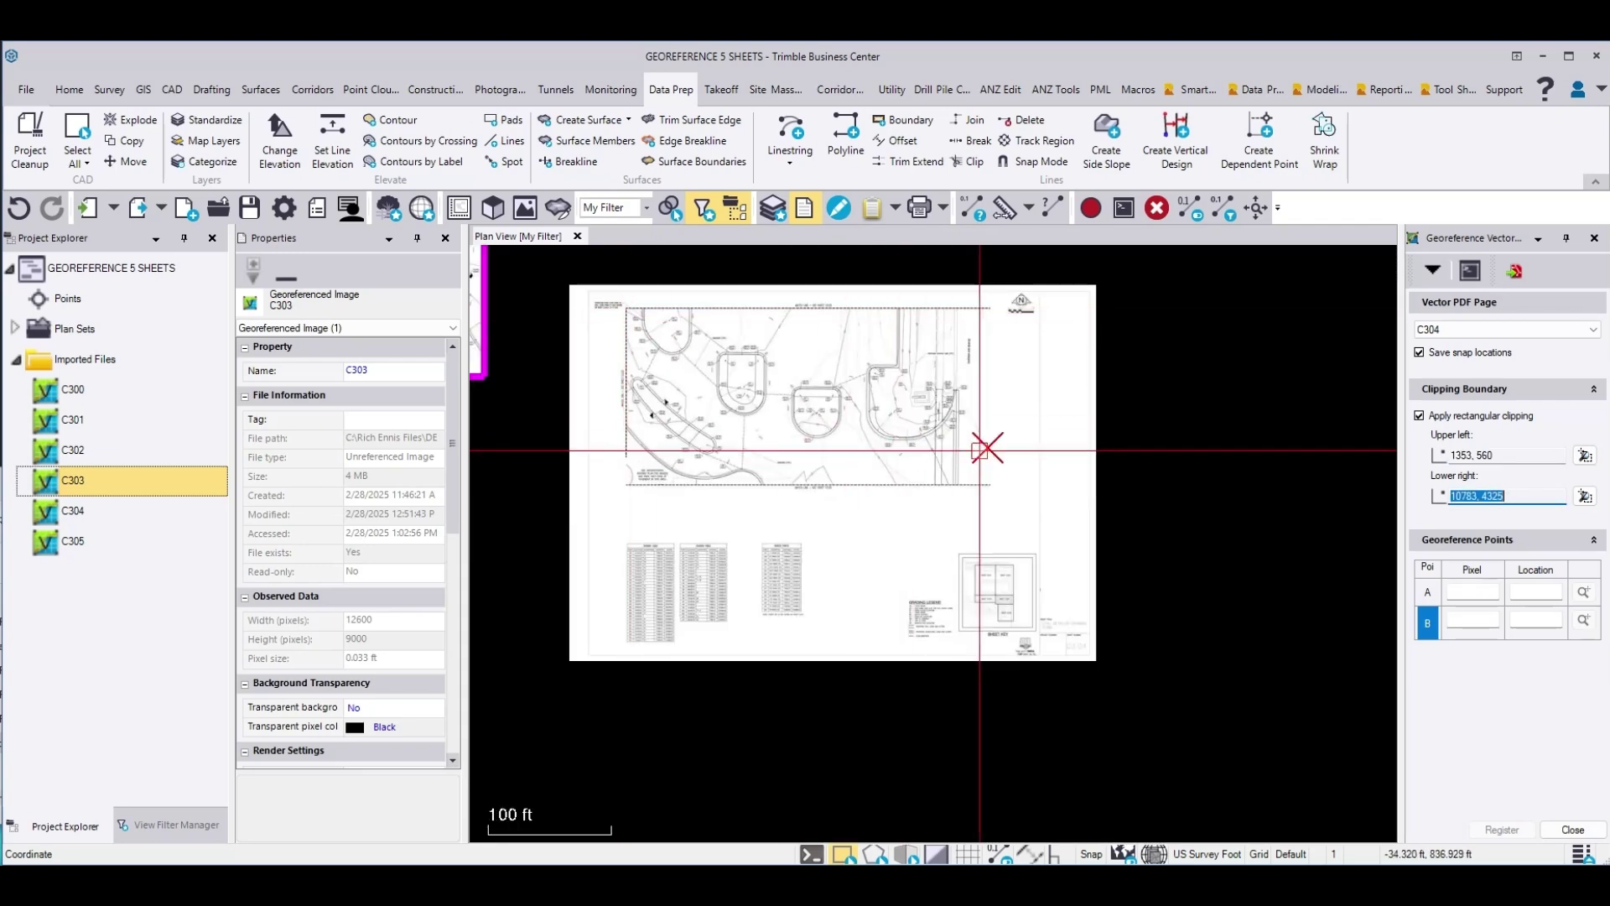
pyautogui.scroll(1, 979, 453)
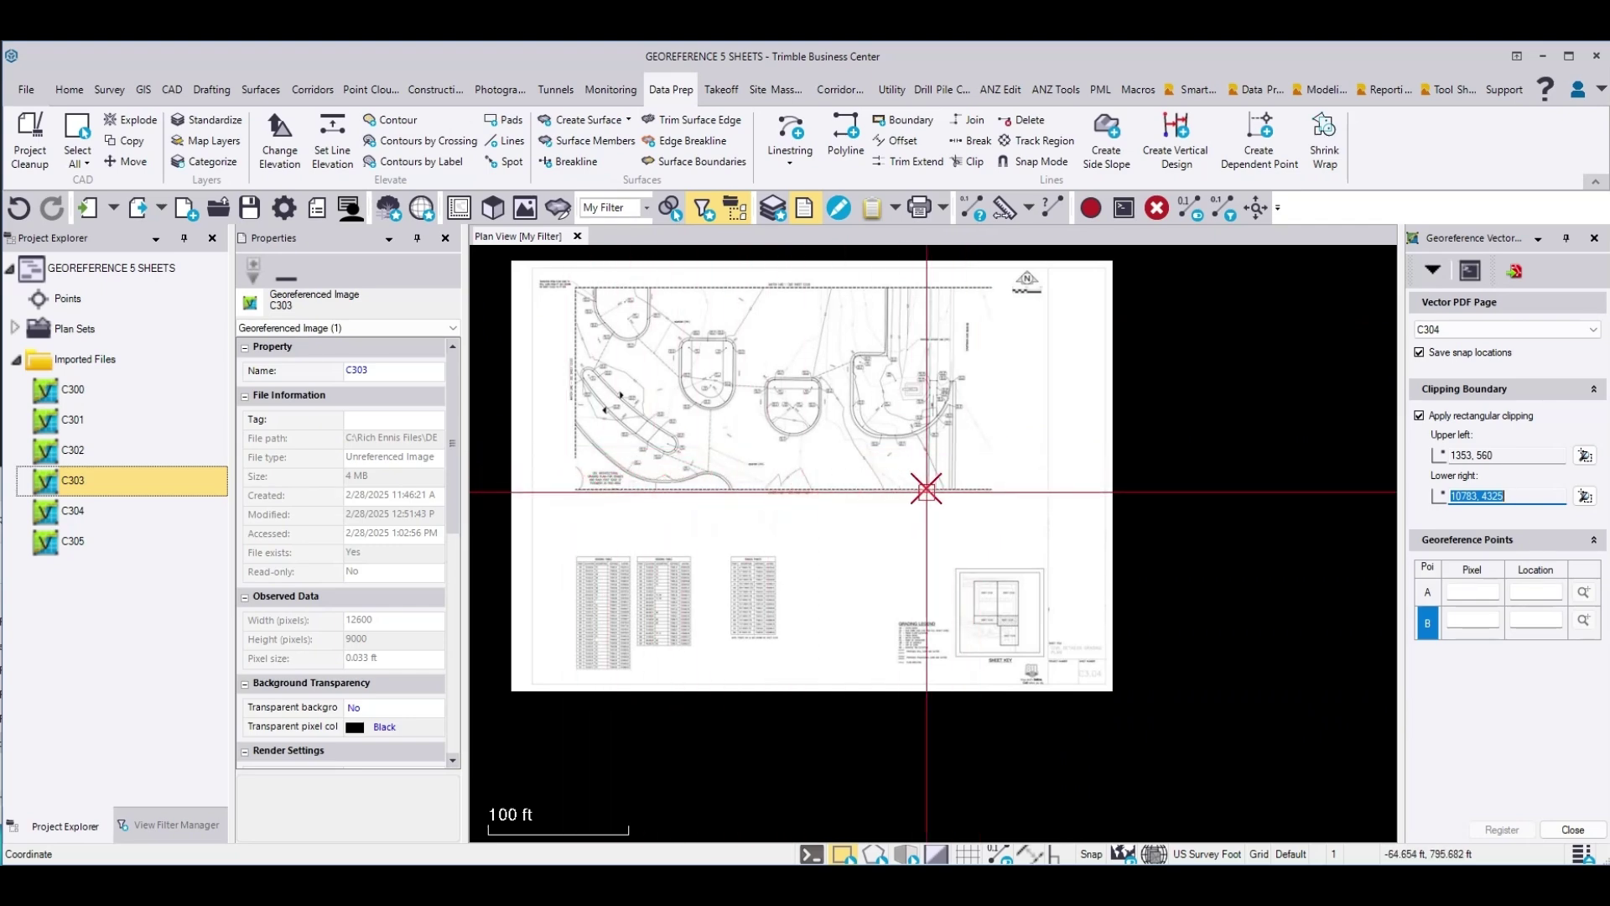
pyautogui.scroll(5, 990, 486)
pyautogui.scroll(3, 983, 473)
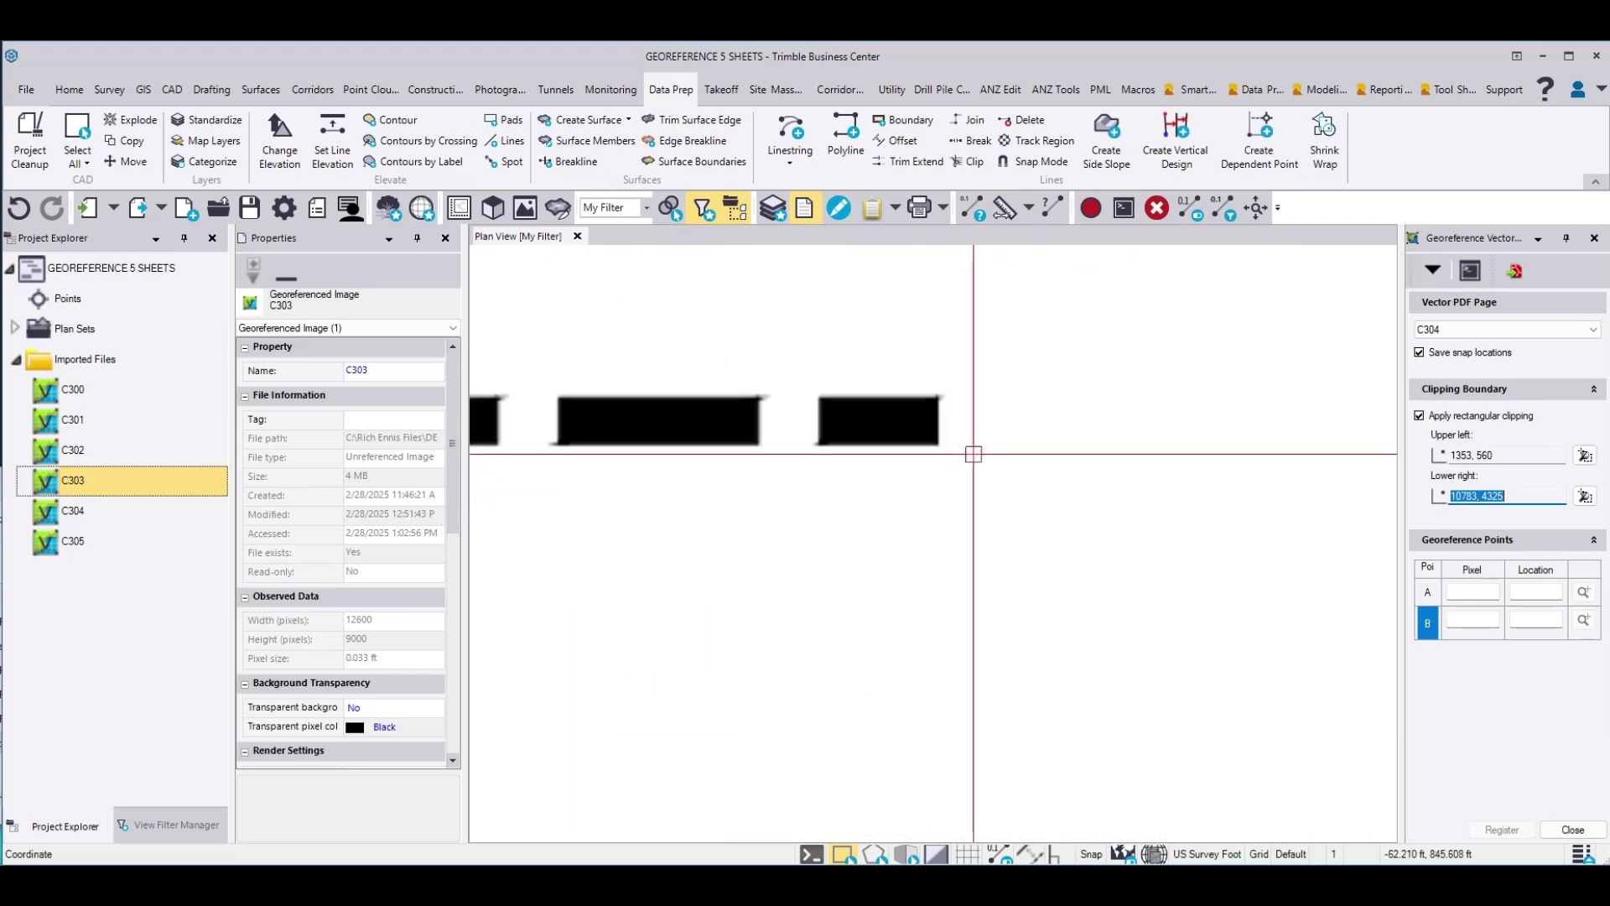
pyautogui.click(939, 421)
# - Set point A at pixel 1743, 561, where the island's western outer curb line meets C304's northern match line
pyautogui.click(1464, 592)
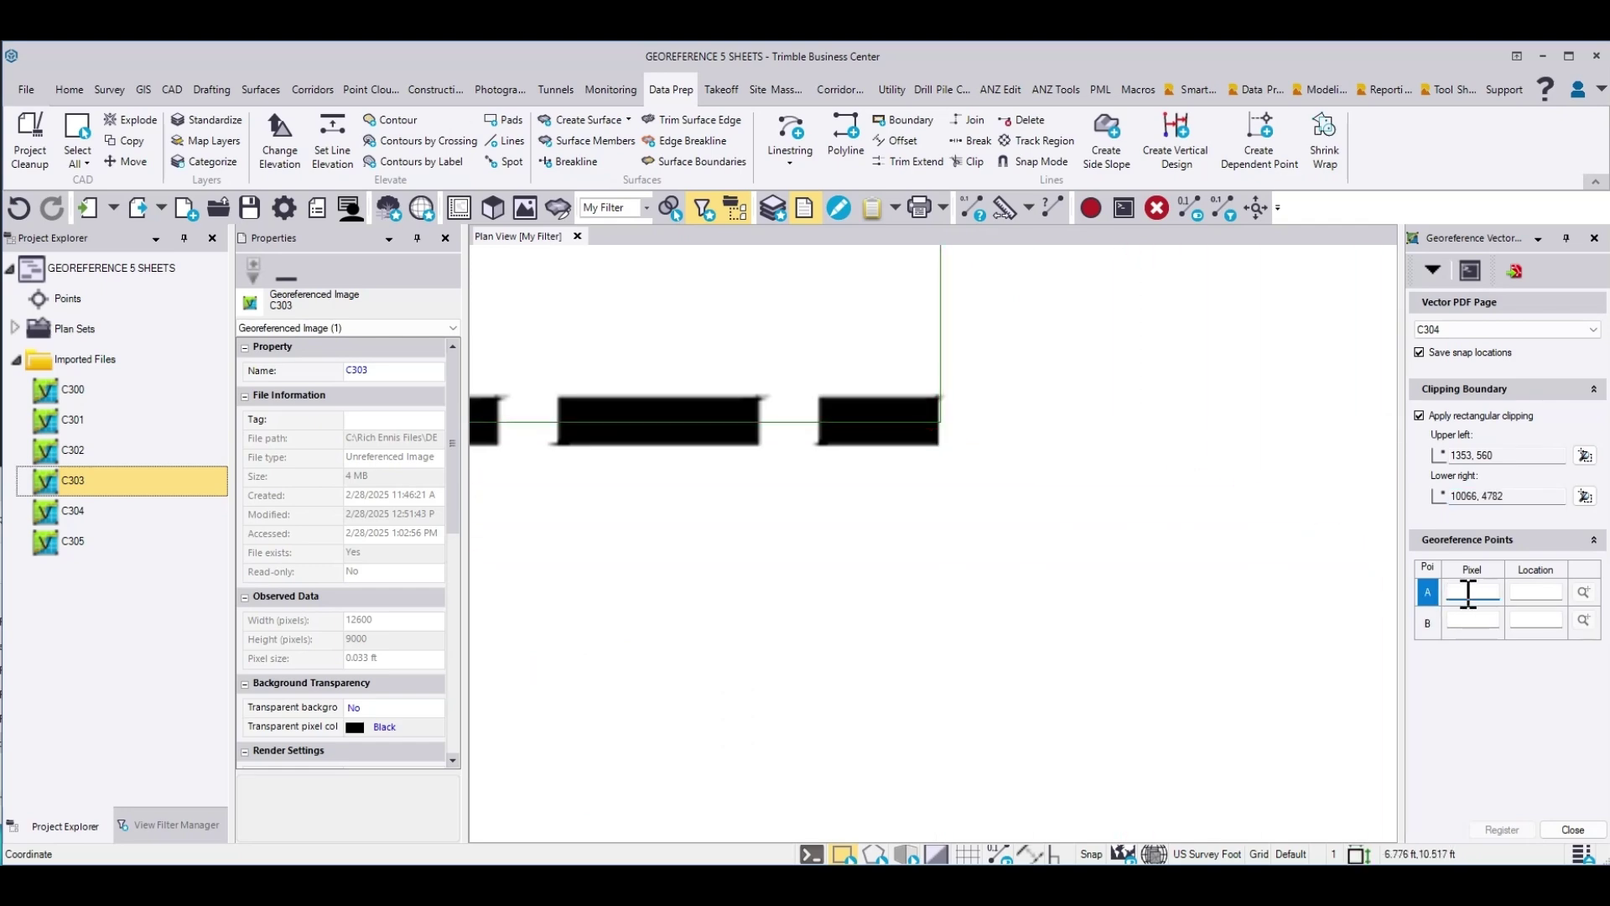
pyautogui.scroll(-6, 1191, 539)
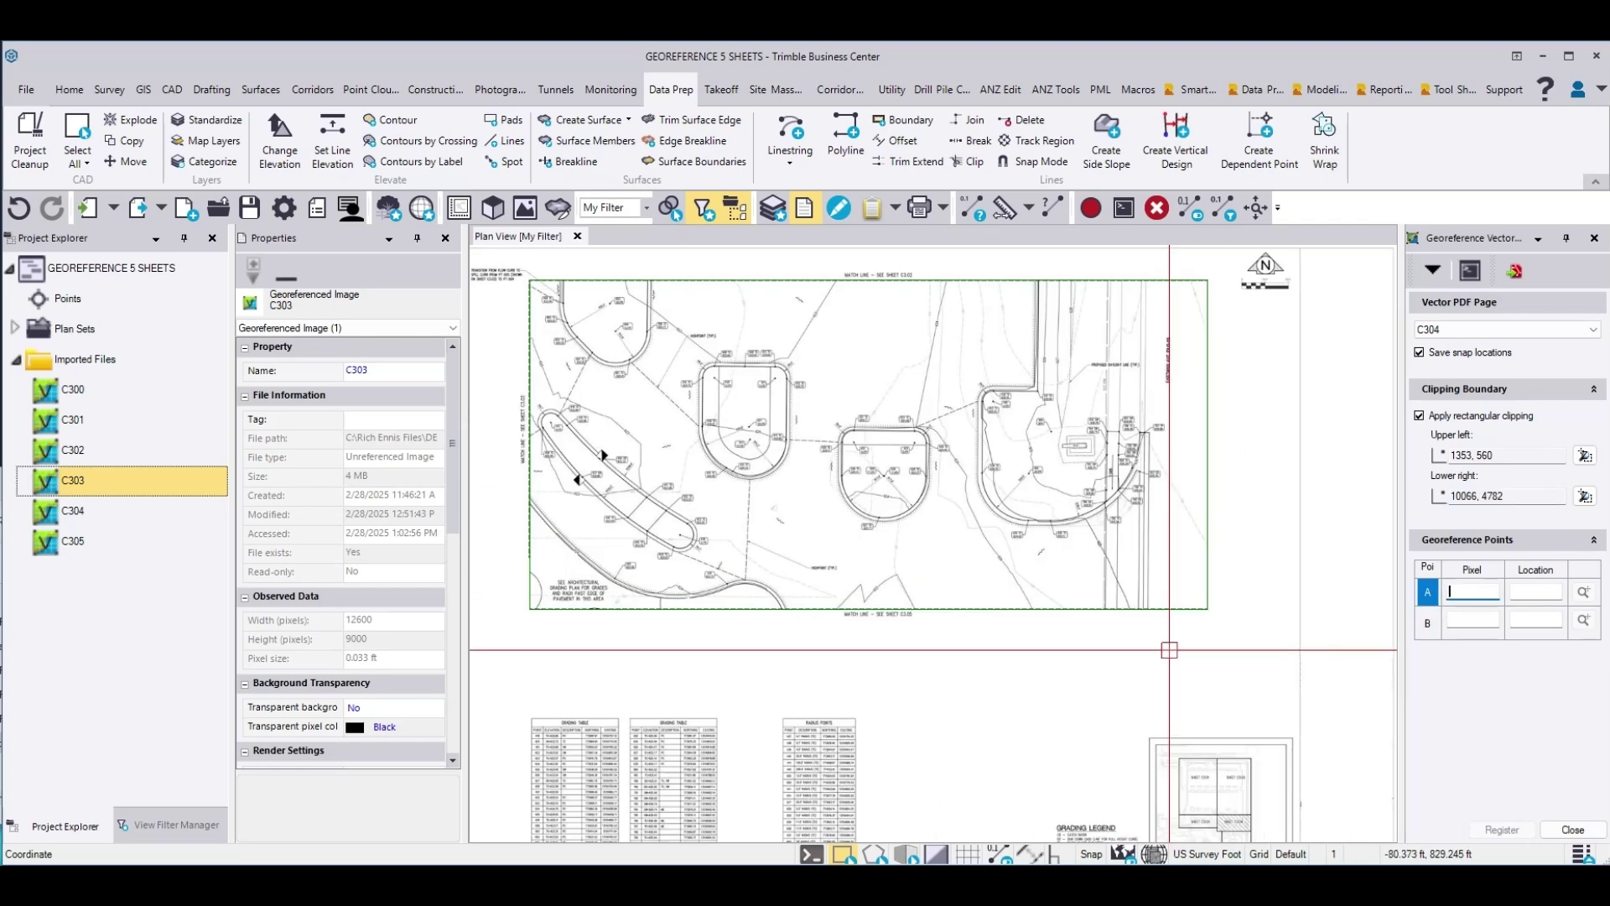
pyautogui.scroll(-5, 1169, 649)
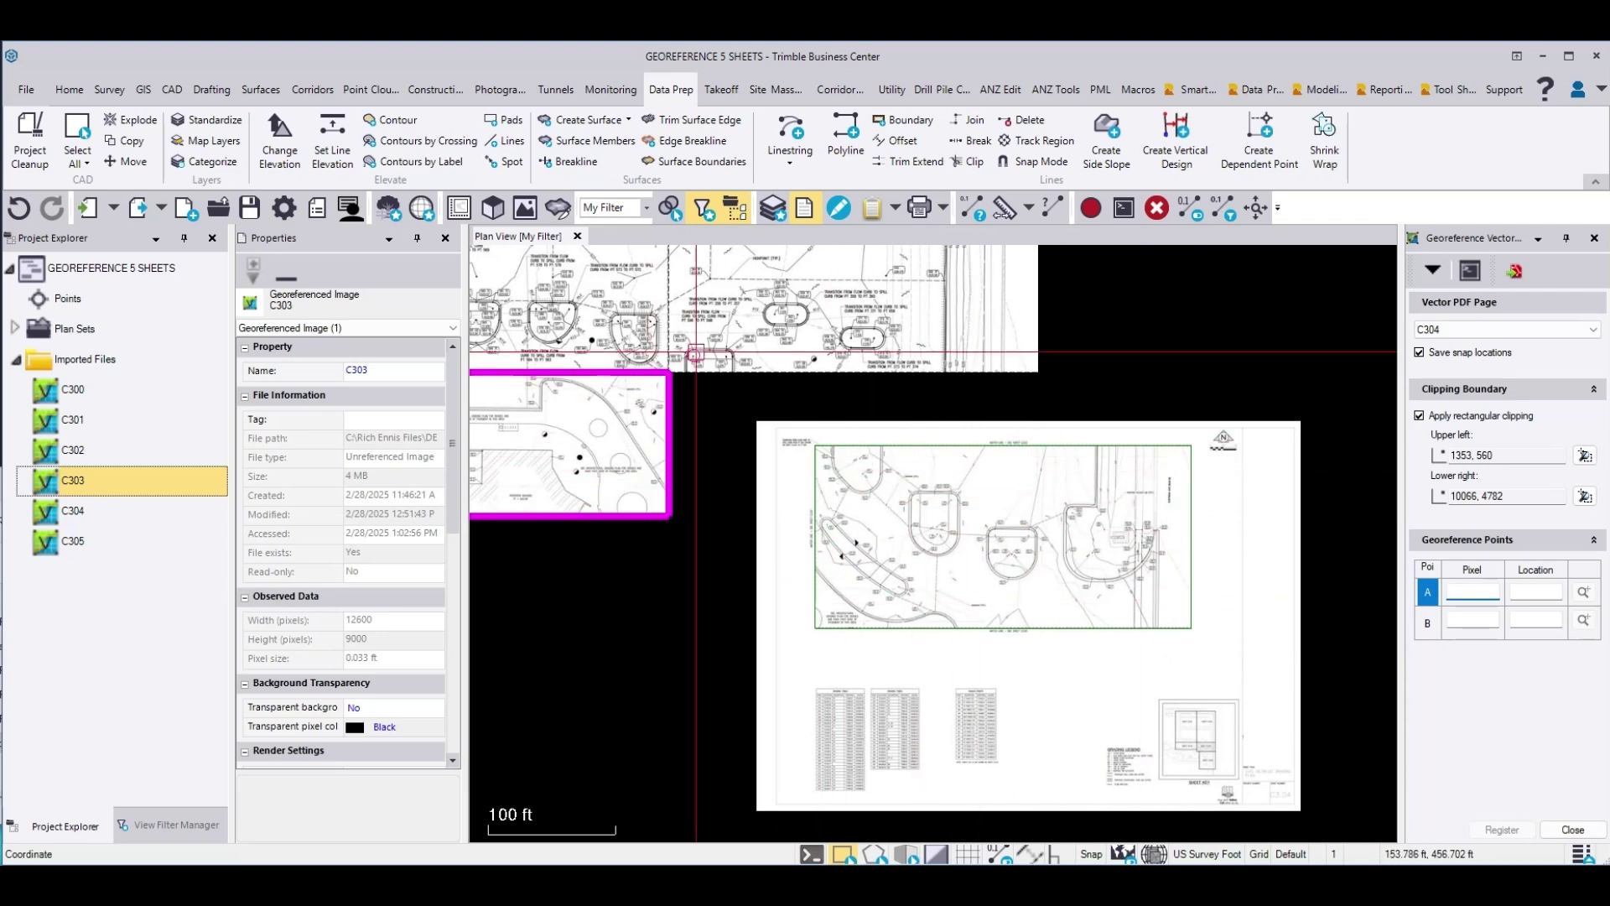
pyautogui.scroll(6, 659, 386)
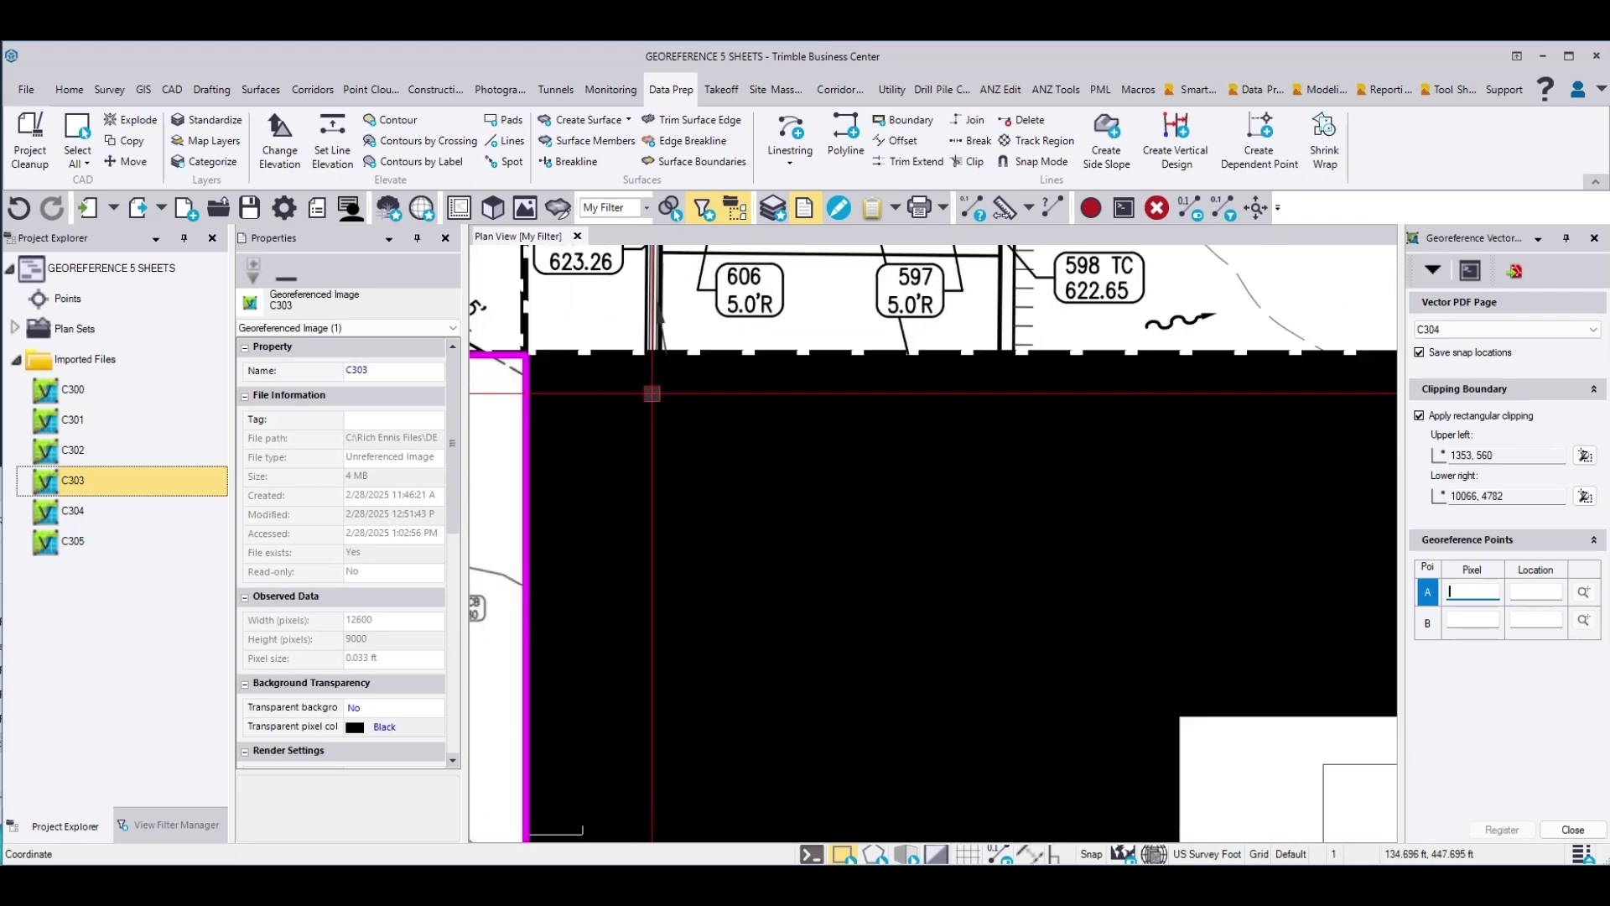
pyautogui.scroll(-3, 652, 393)
pyautogui.scroll(8, 1032, 565)
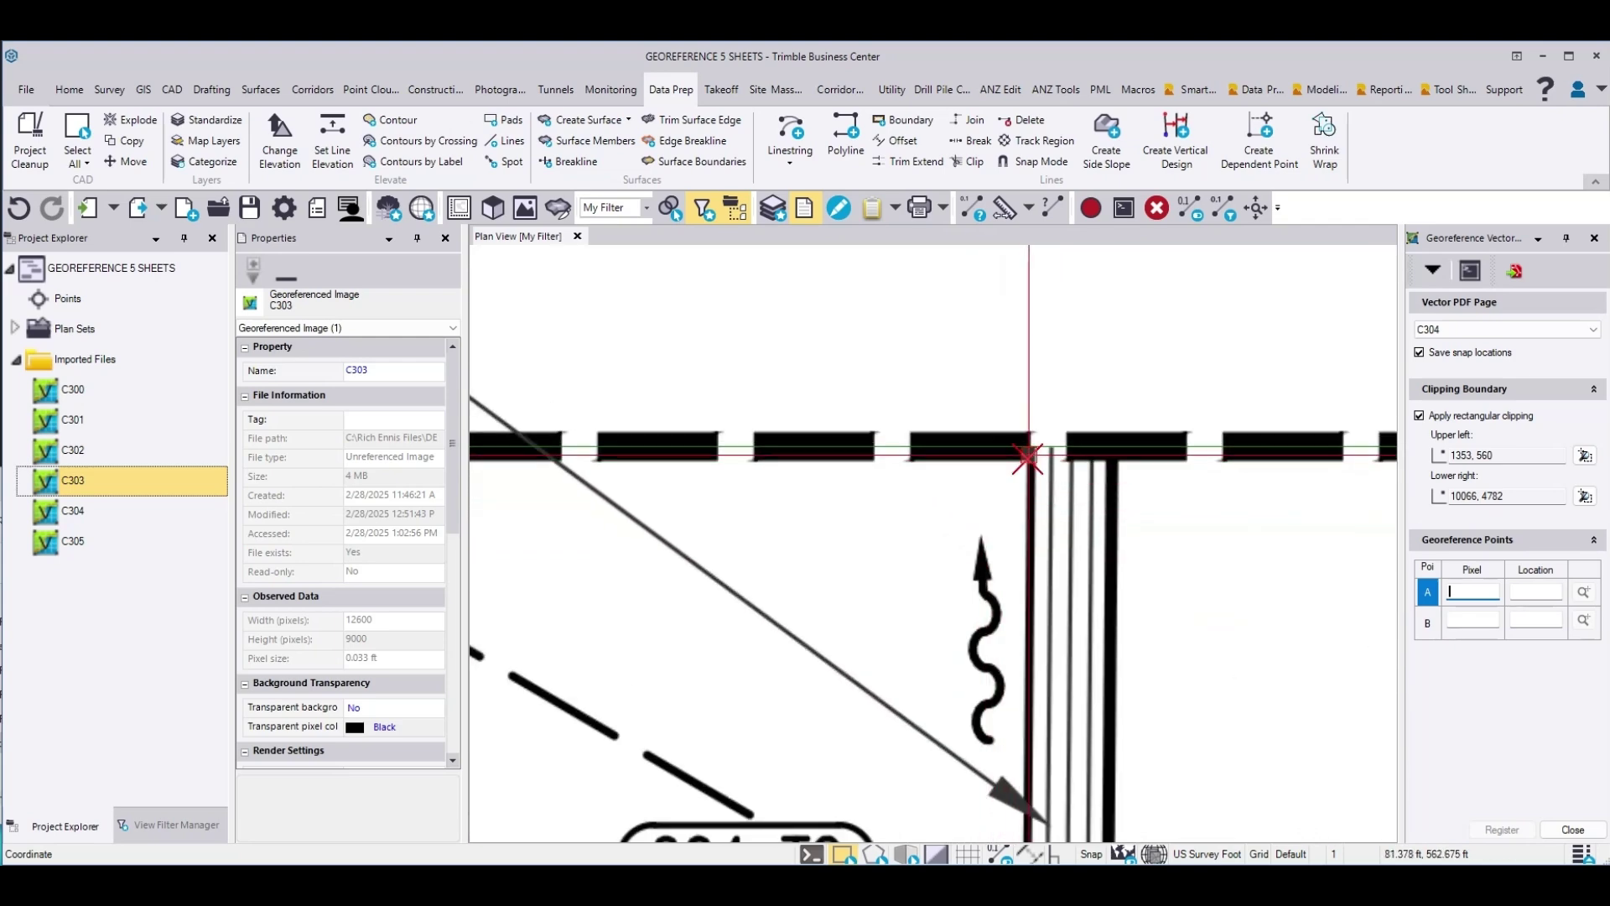
pyautogui.click(1030, 442)
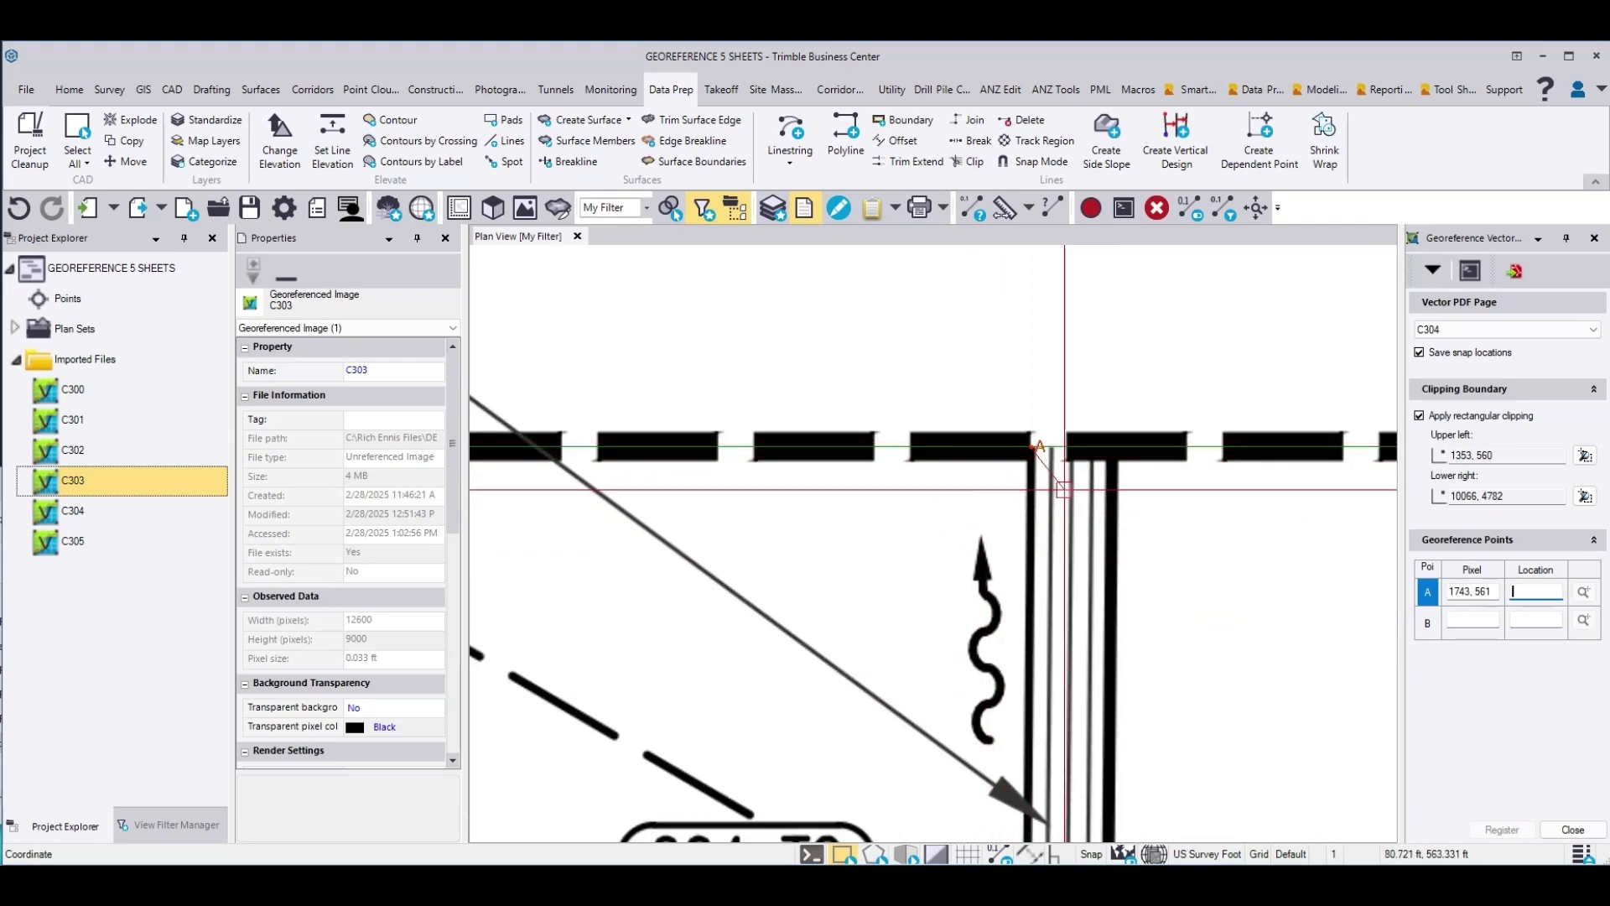
# - Tie point A's location to the matching outer curb line below label 605 TC on C302's southern match line
pyautogui.scroll(-6, 1044, 503)
pyautogui.scroll(8, 1016, 495)
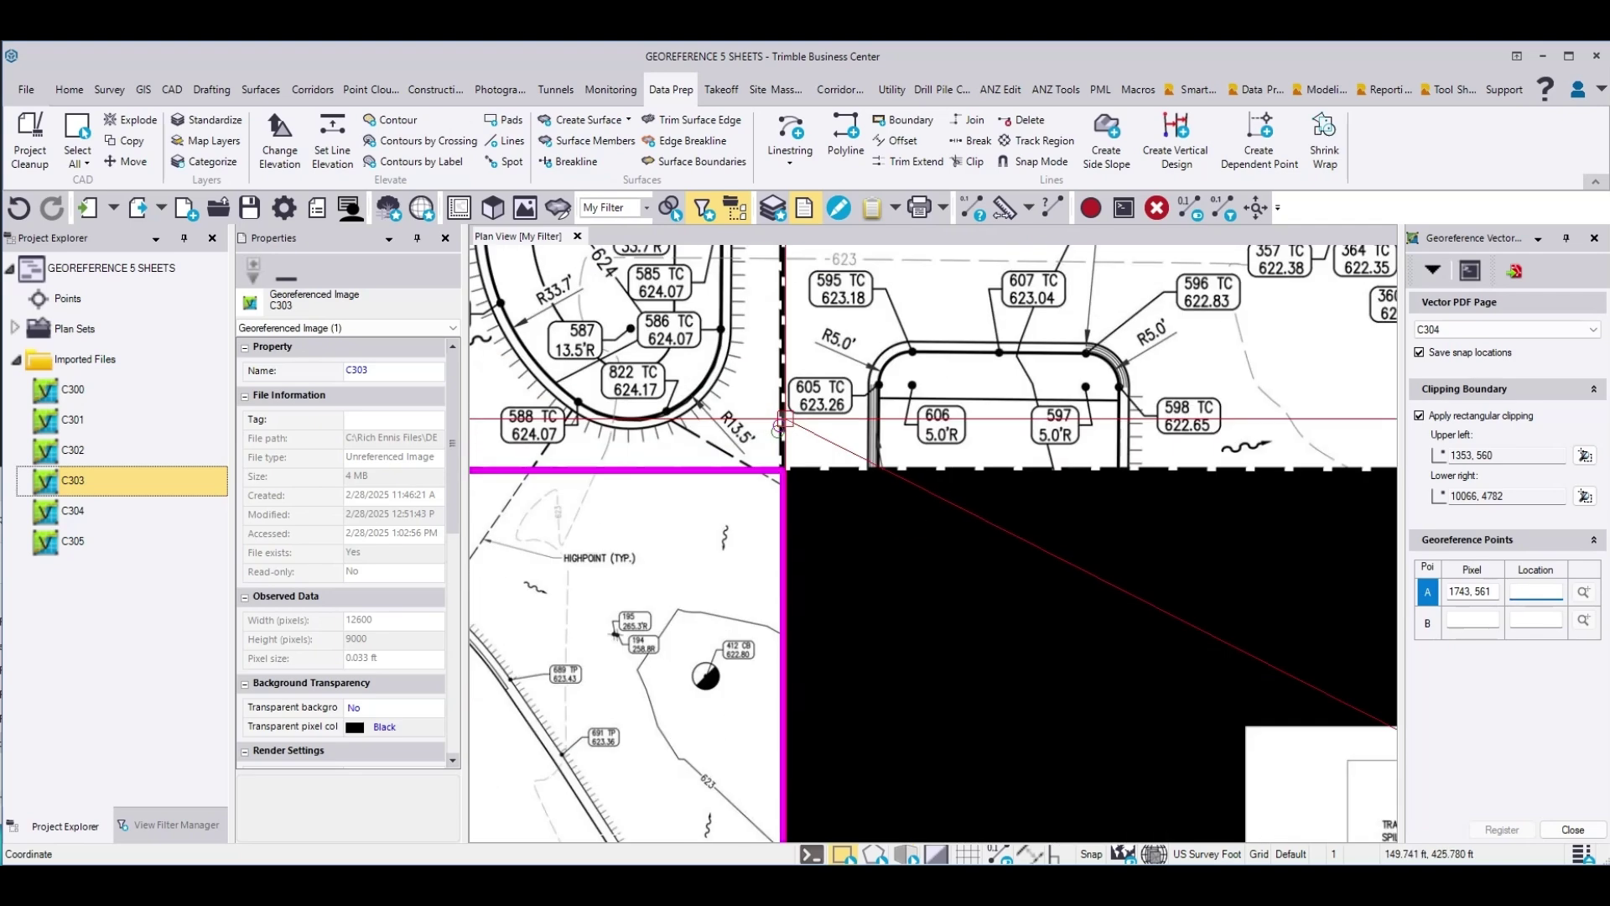
pyautogui.click(1016, 502)
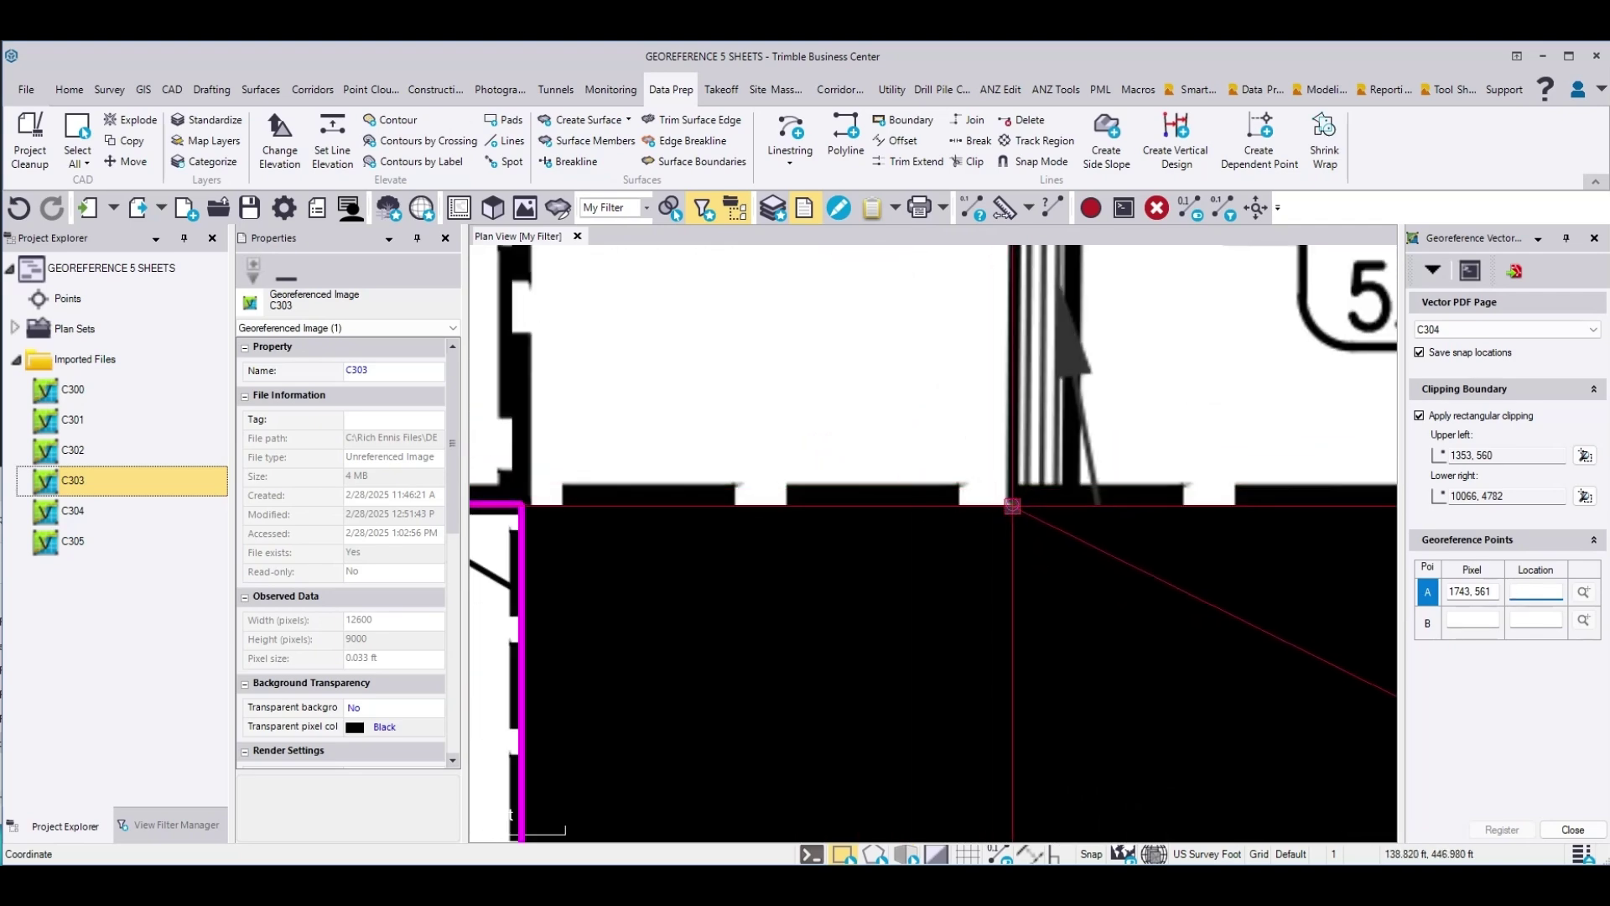
# - Set point B at pixel 9272, 561, where the easternmost solid vertical line meets C304's northern match line
pyautogui.scroll(-6, 1020, 512)
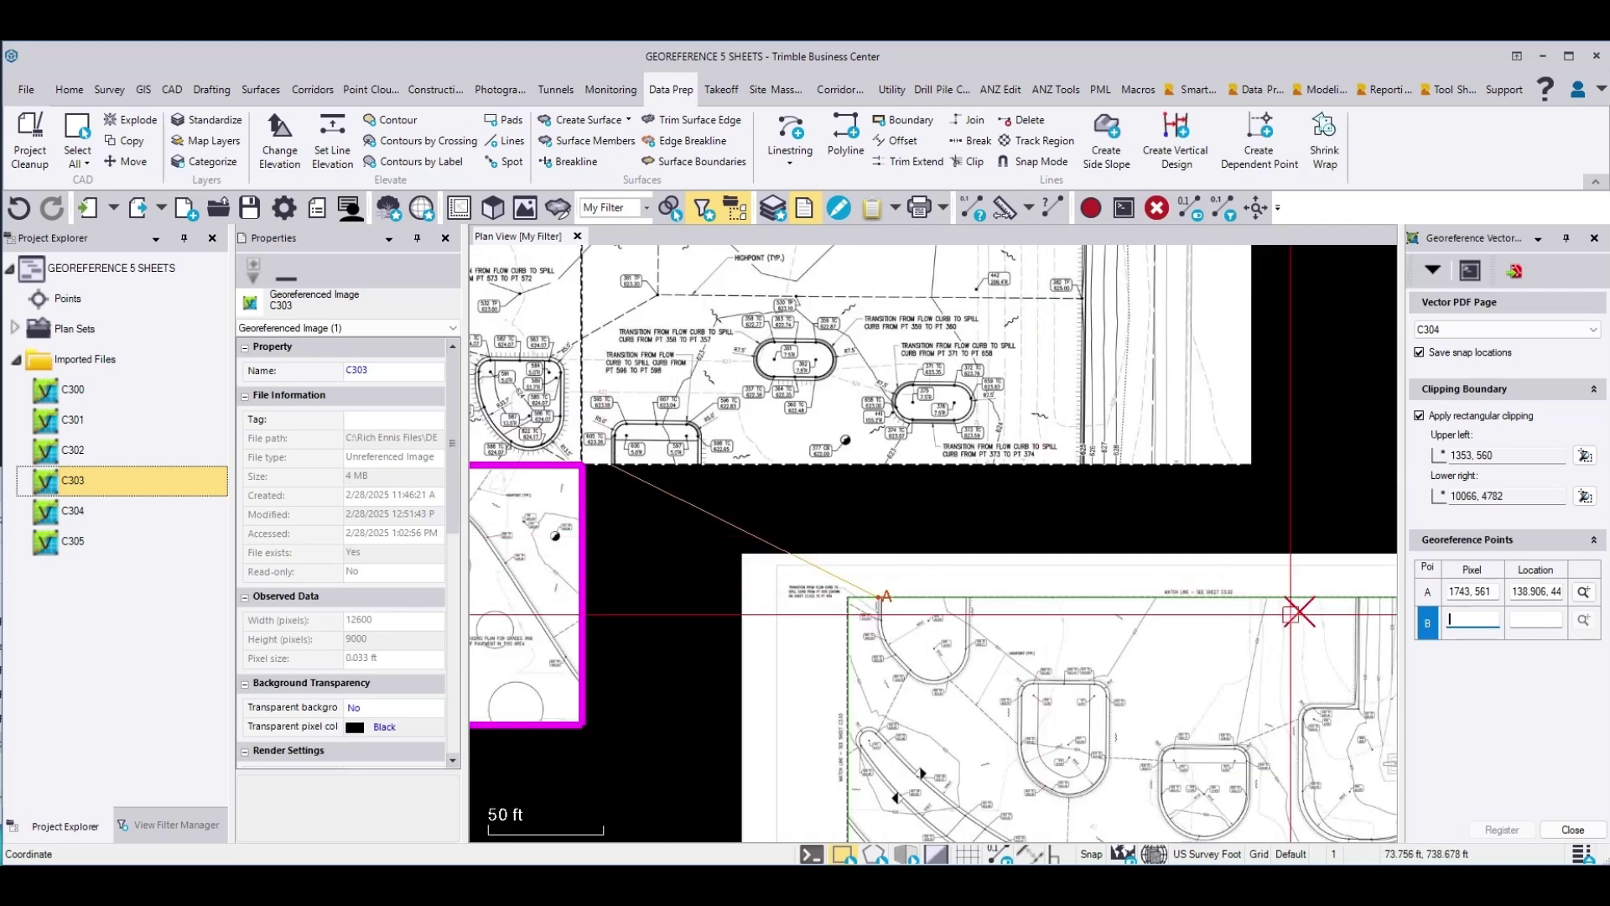
pyautogui.moveTo(1301, 615); pyautogui.dragTo(1062, 580, button='middle')
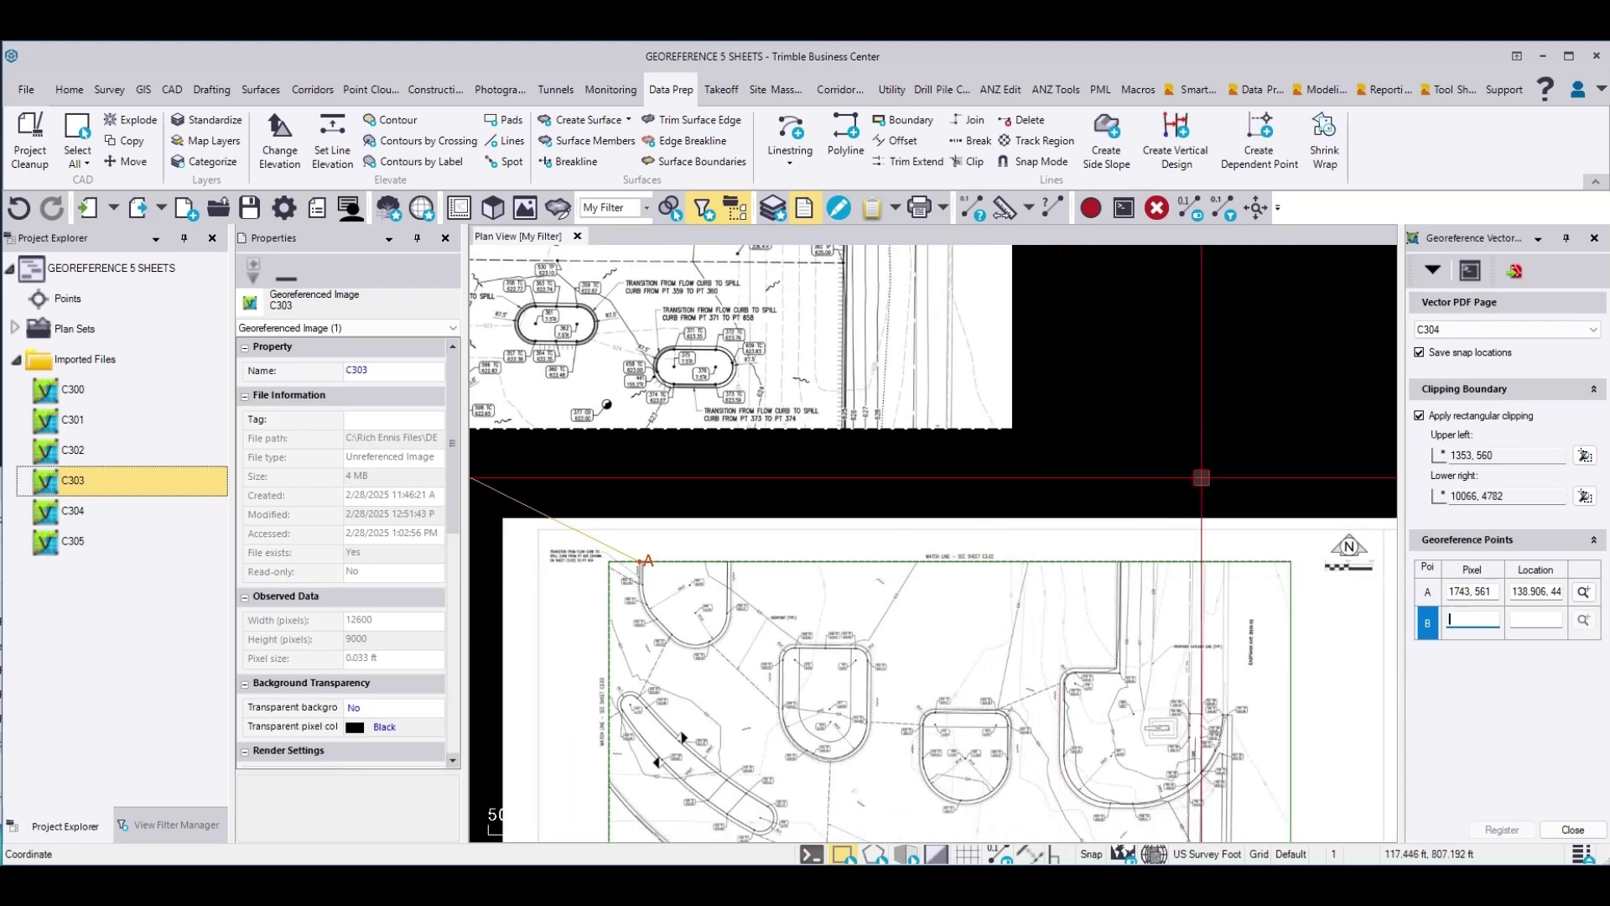
pyautogui.scroll(4, 965, 432)
pyautogui.scroll(2, 965, 433)
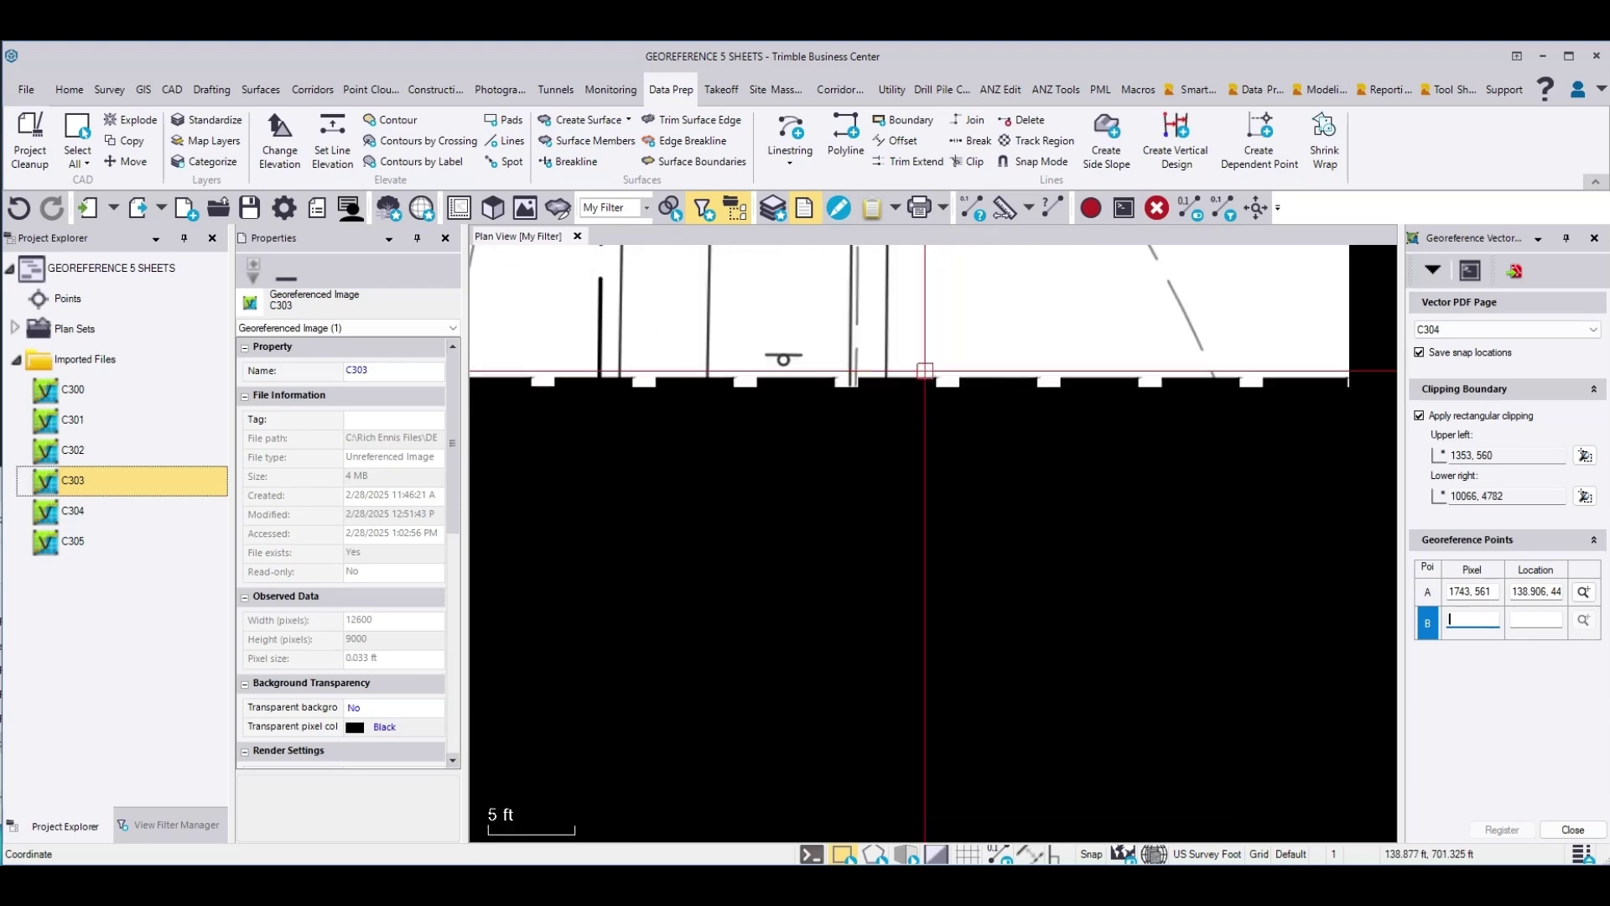
pyautogui.scroll(-4, 797, 432)
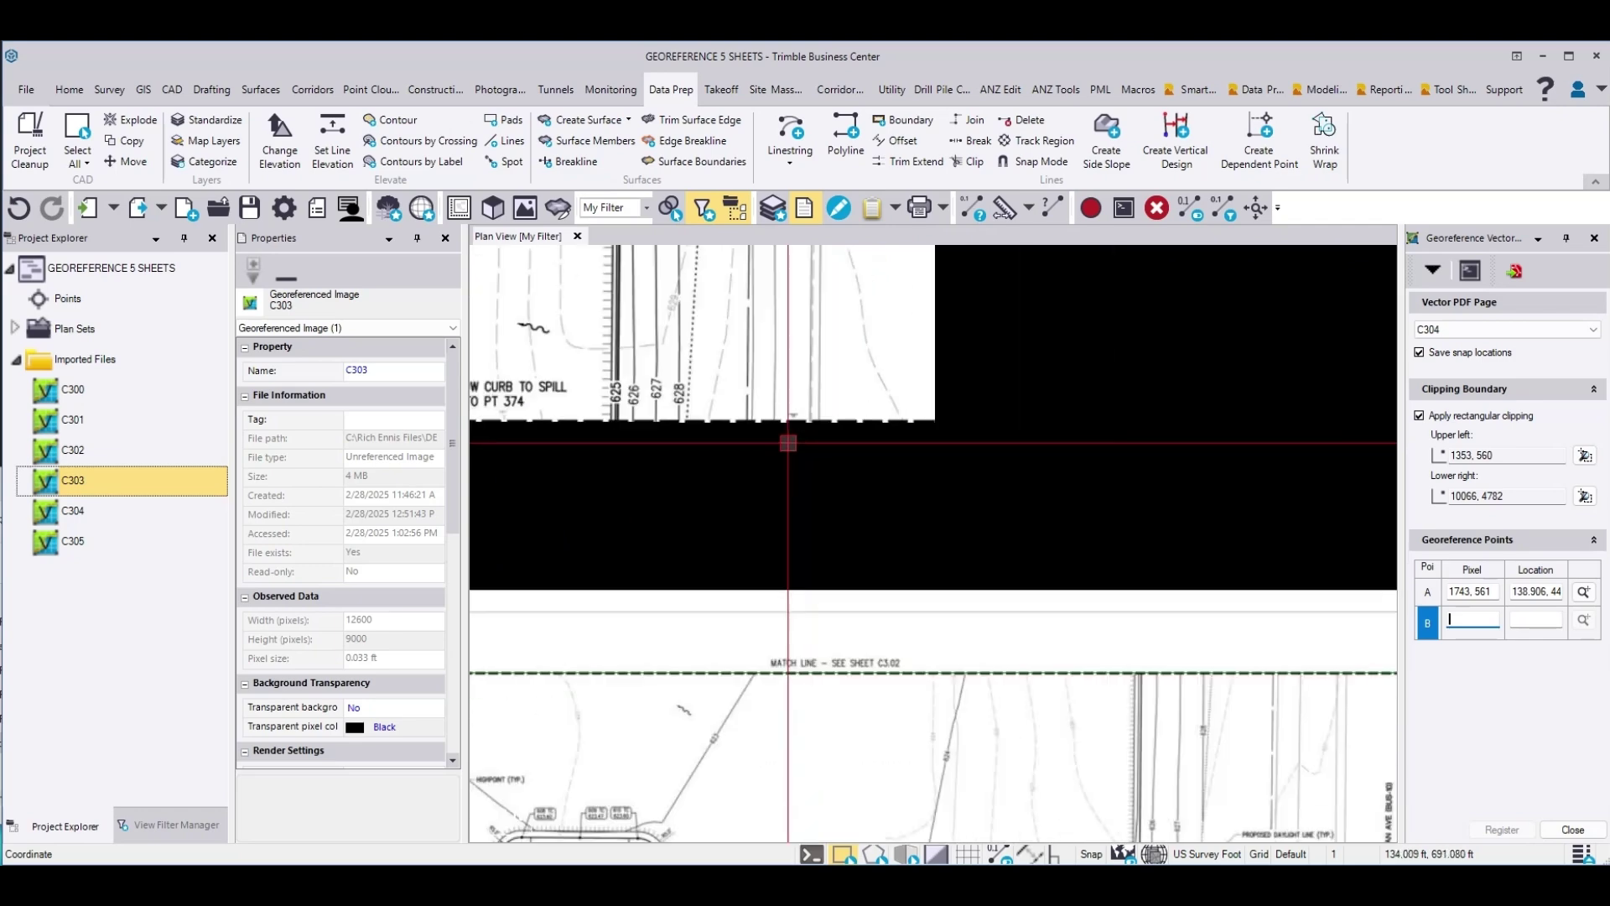
pyautogui.scroll(7, 1174, 608)
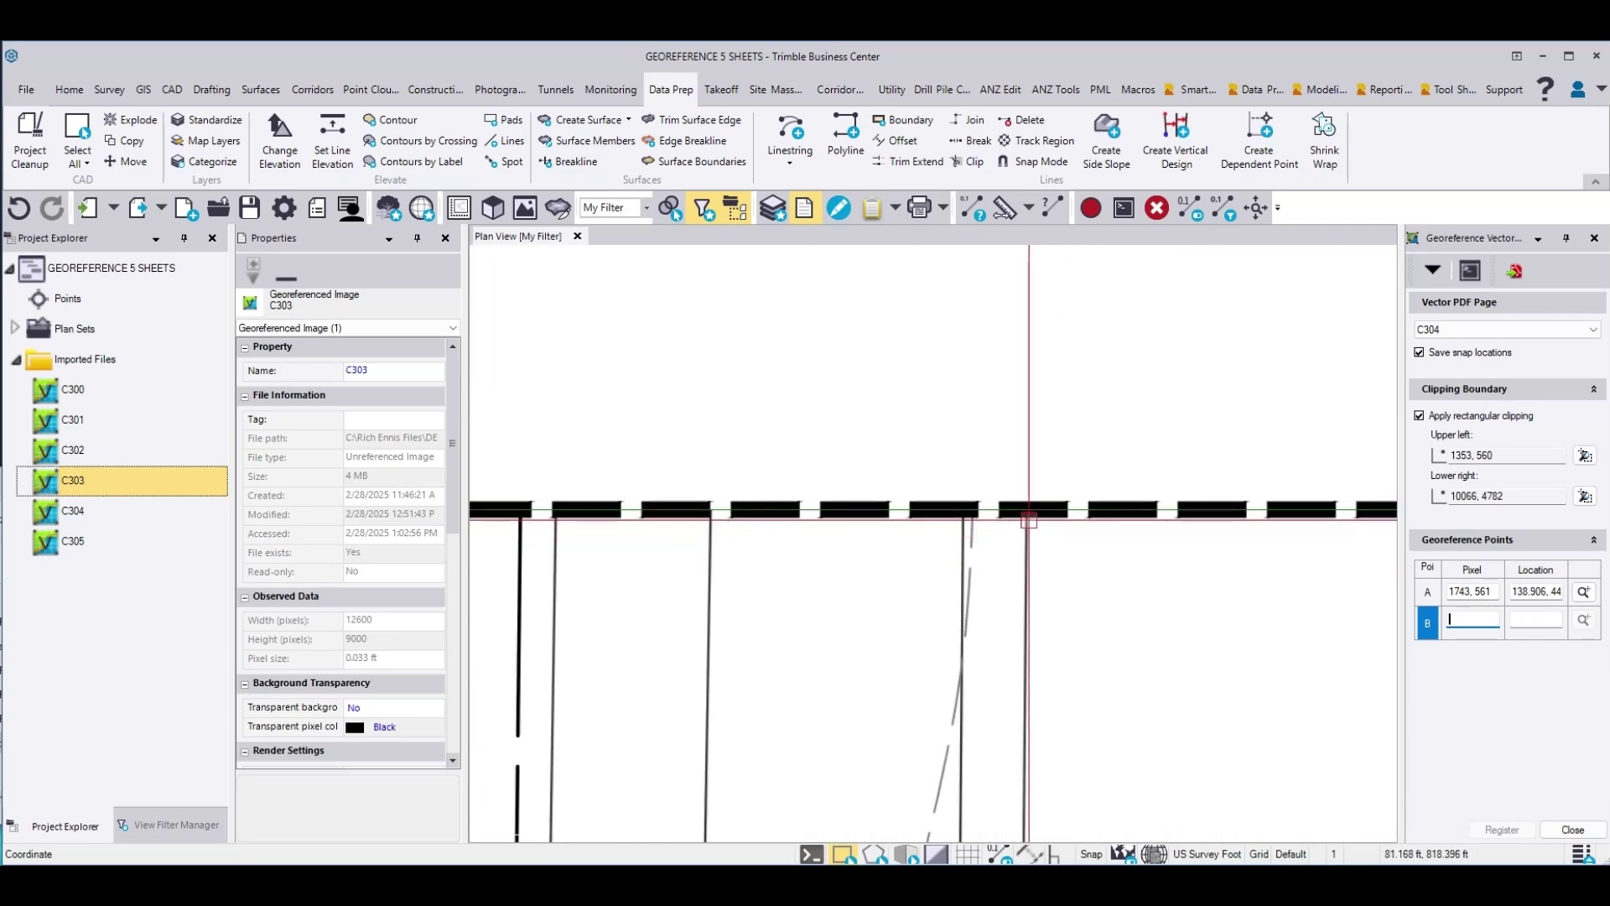
pyautogui.click(1025, 508)
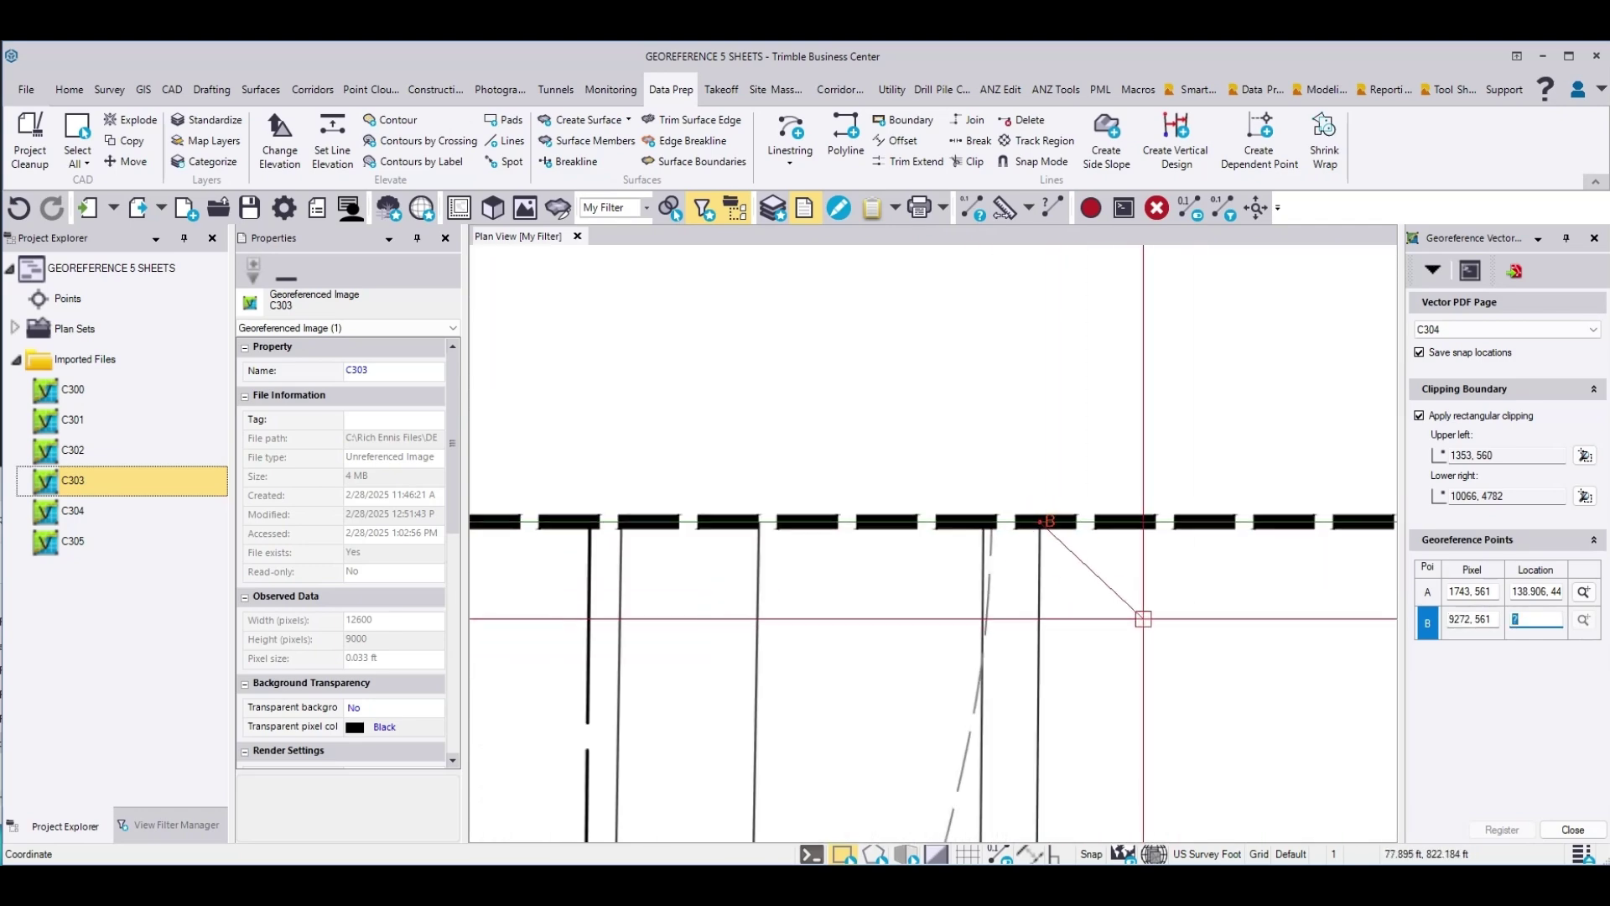
# - Tie point B's location to the matching vertical line near the eastern end of C302's southern match line, and register C304
pyautogui.scroll(-3, 1145, 619)
pyautogui.scroll(-4, 1099, 617)
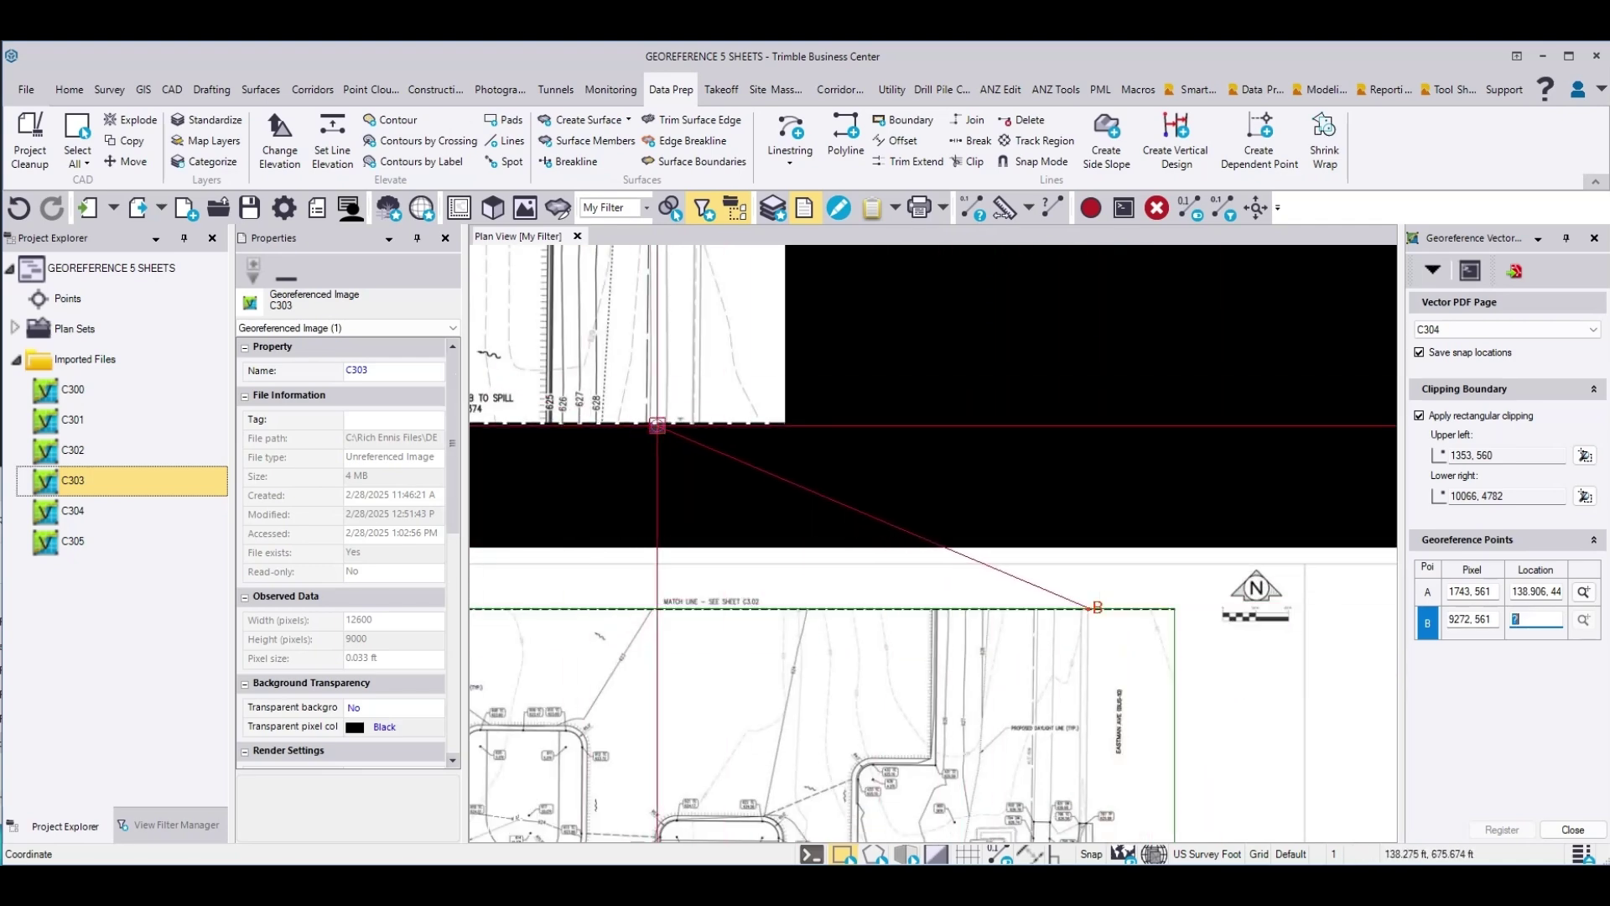
pyautogui.scroll(6, 635, 414)
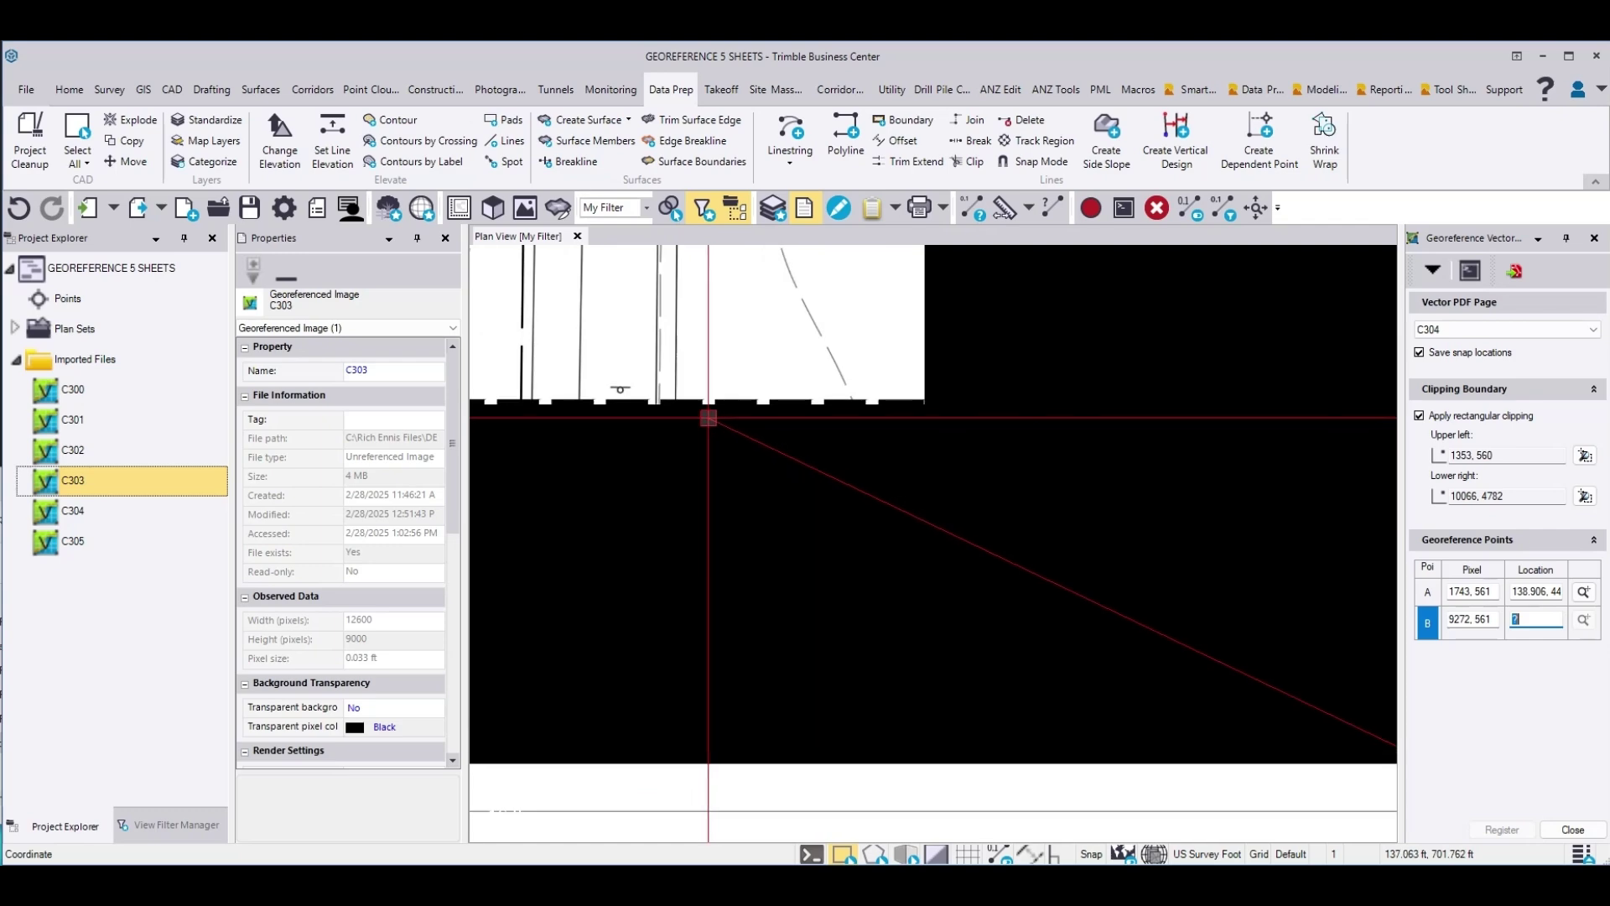
pyautogui.click(722, 423)
pyautogui.scroll(-5, 872, 398)
pyautogui.scroll(-5, 878, 413)
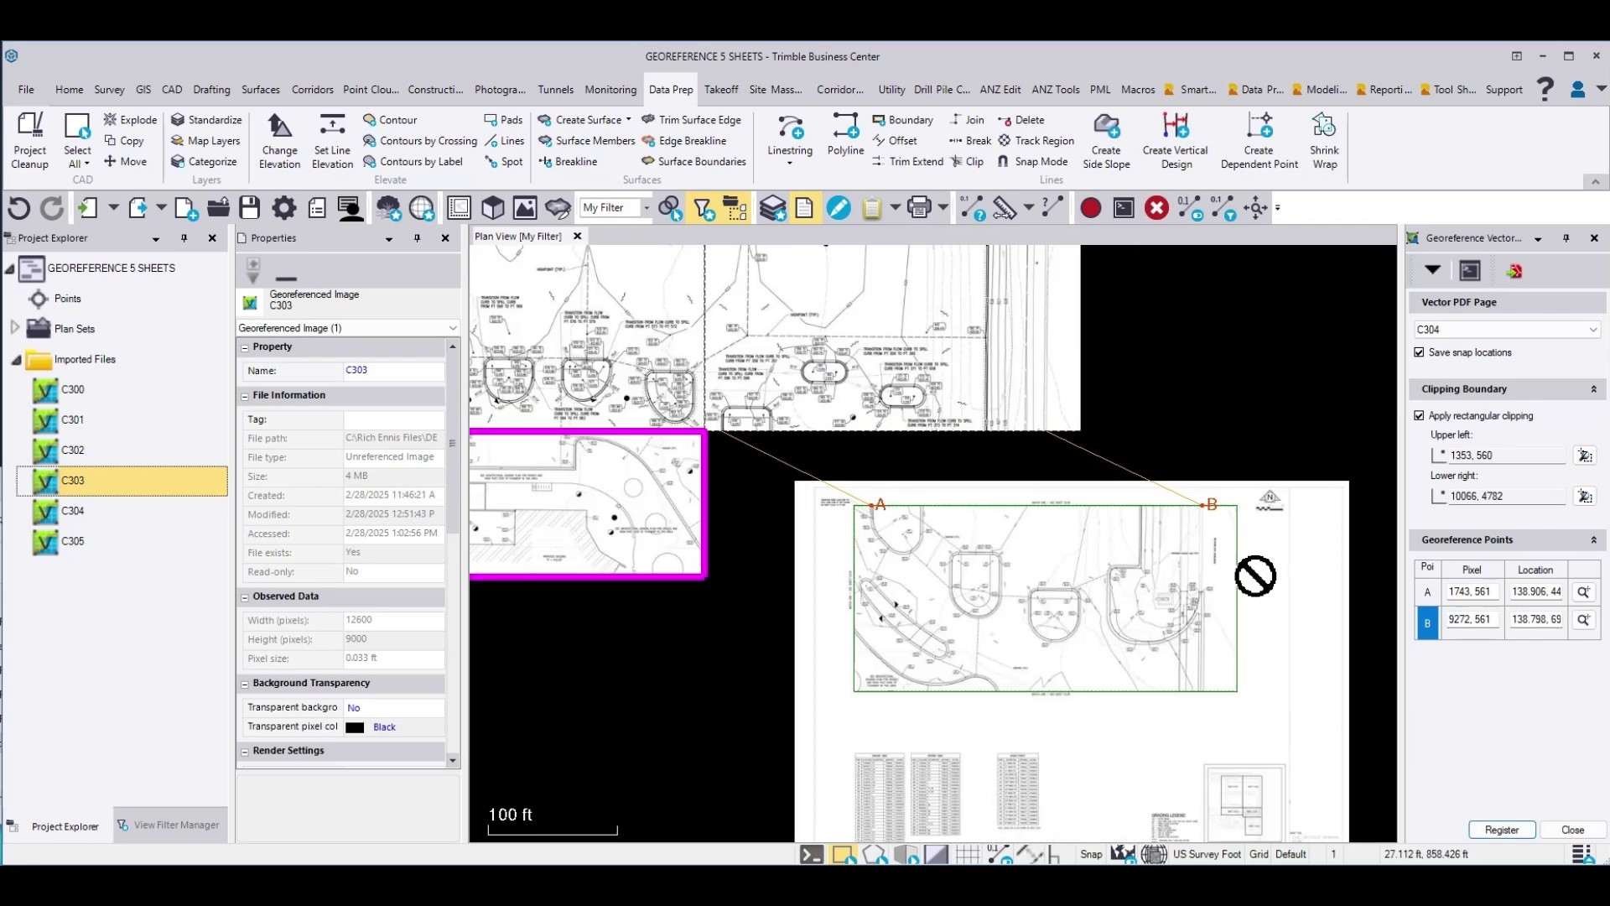
pyautogui.click(1502, 830)
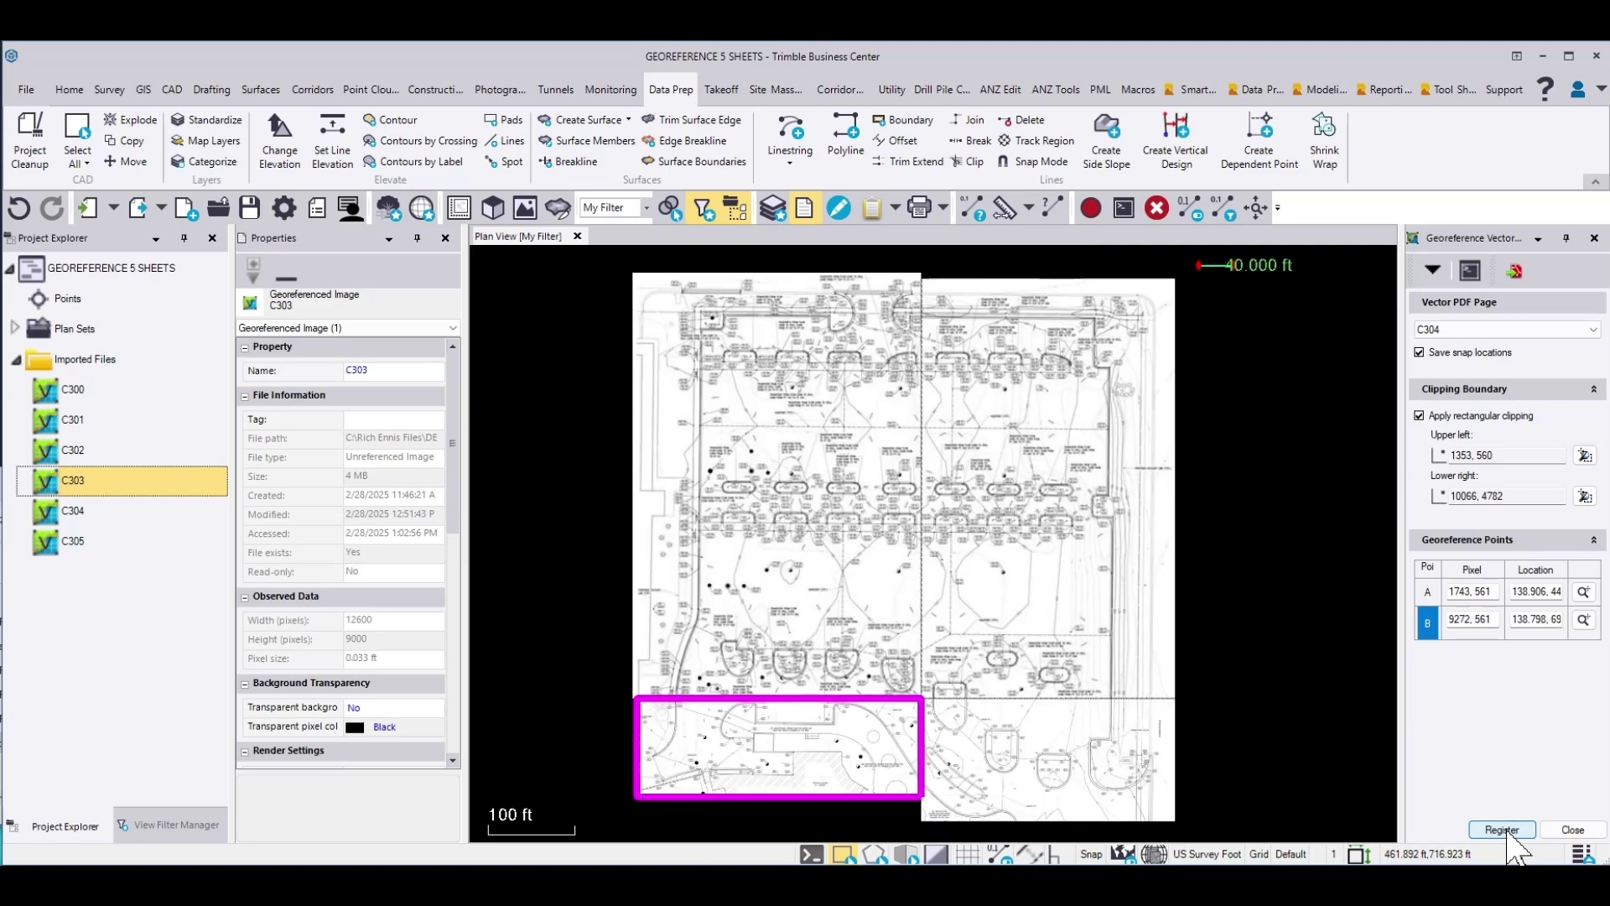
# - Check how the curbs and contours line up across the match line between C302 and C304
pyautogui.scroll(8, 1020, 748)
pyautogui.scroll(2, 786, 587)
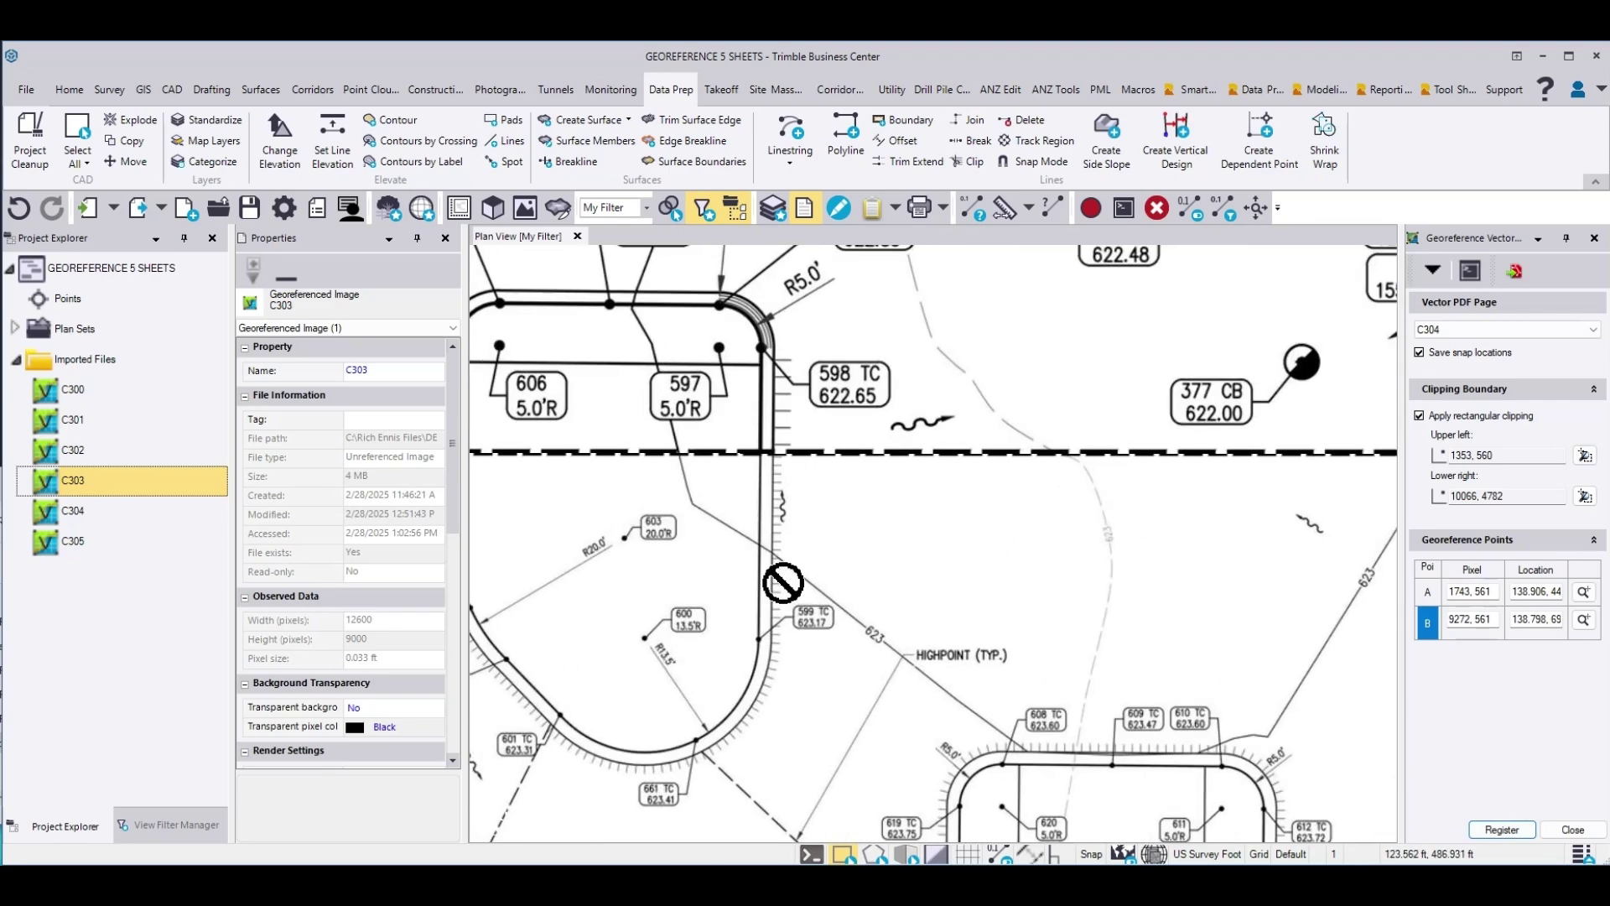
pyautogui.scroll(-2, 756, 477)
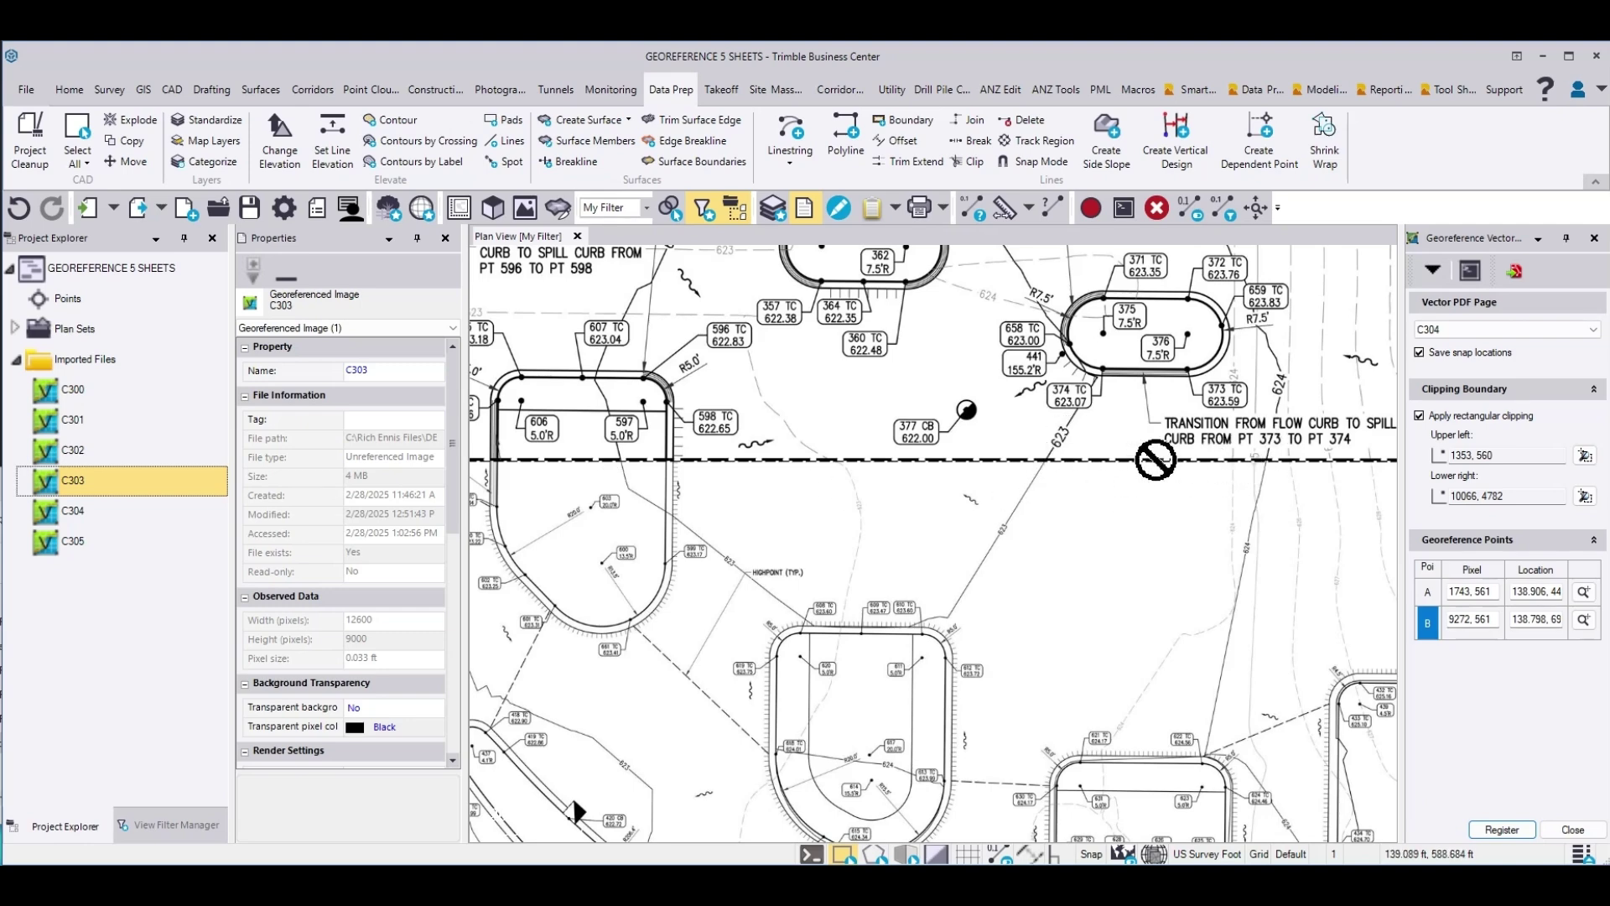
pyautogui.scroll(-5, 966, 417)
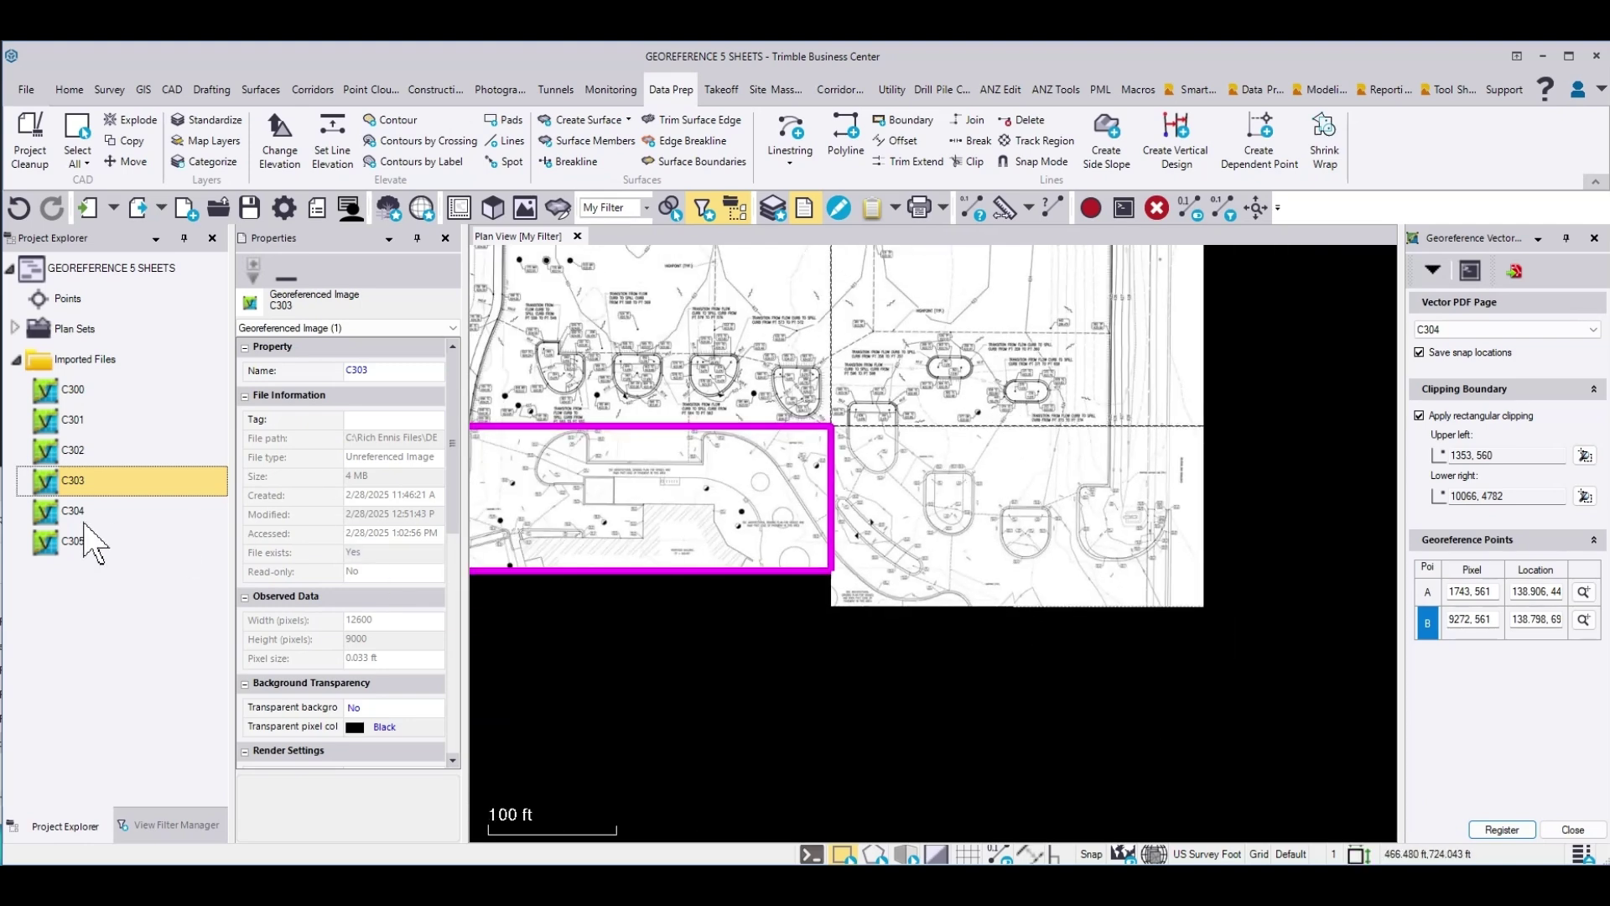
# - Select C304, C305 and C303 in turn to identify which sheets are placed in the plan
pyautogui.click(82, 520)
pyautogui.click(91, 545)
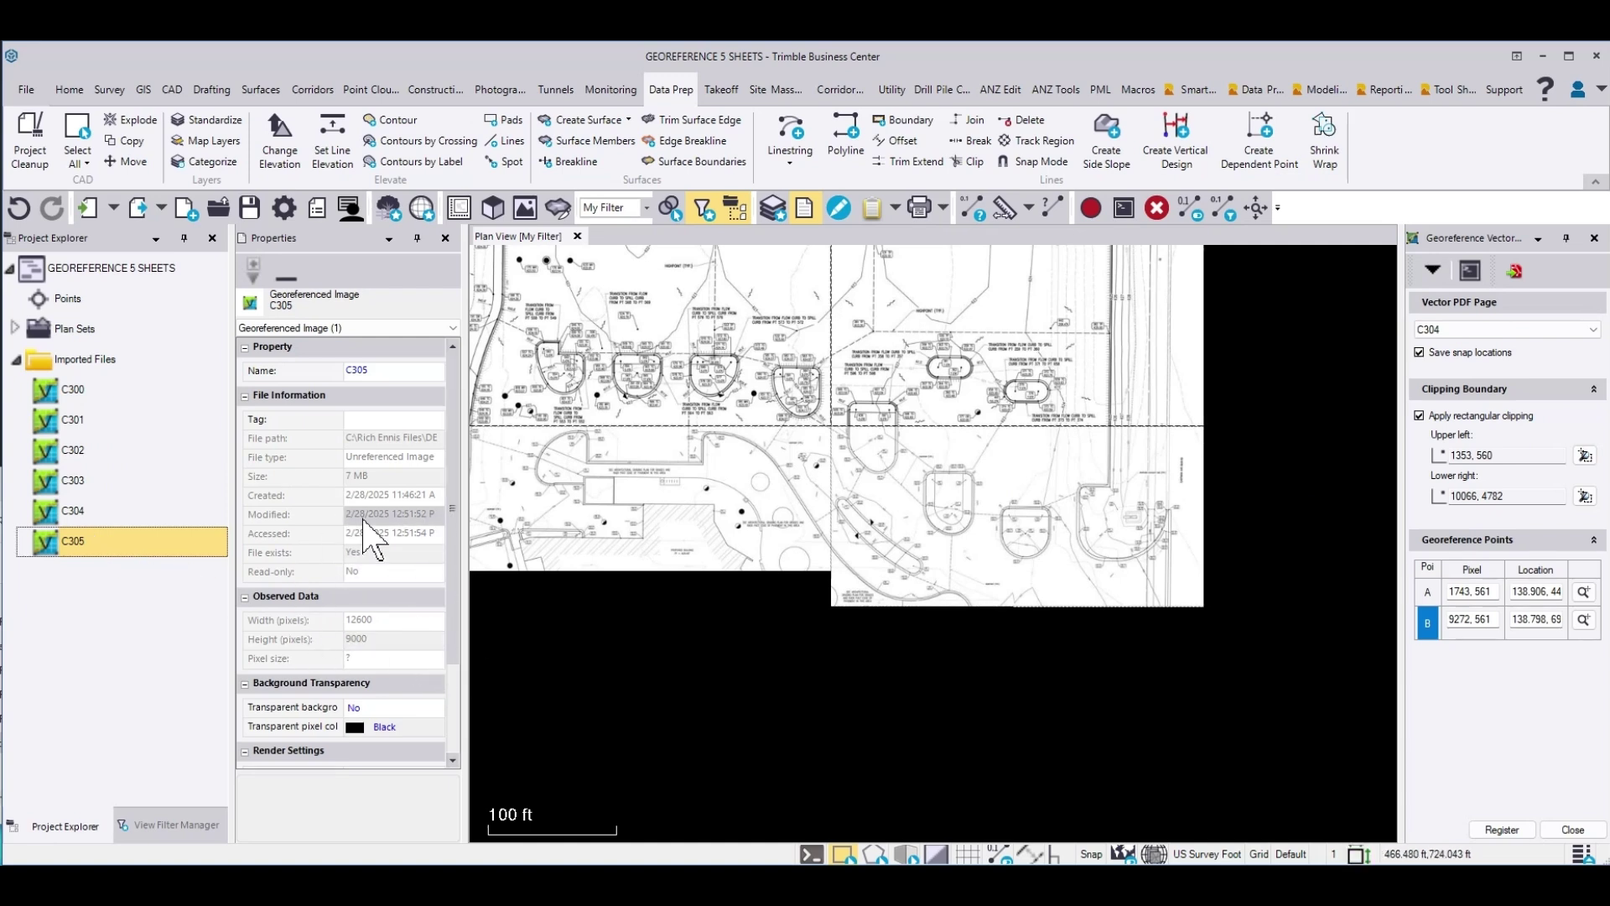
pyautogui.click(70, 515)
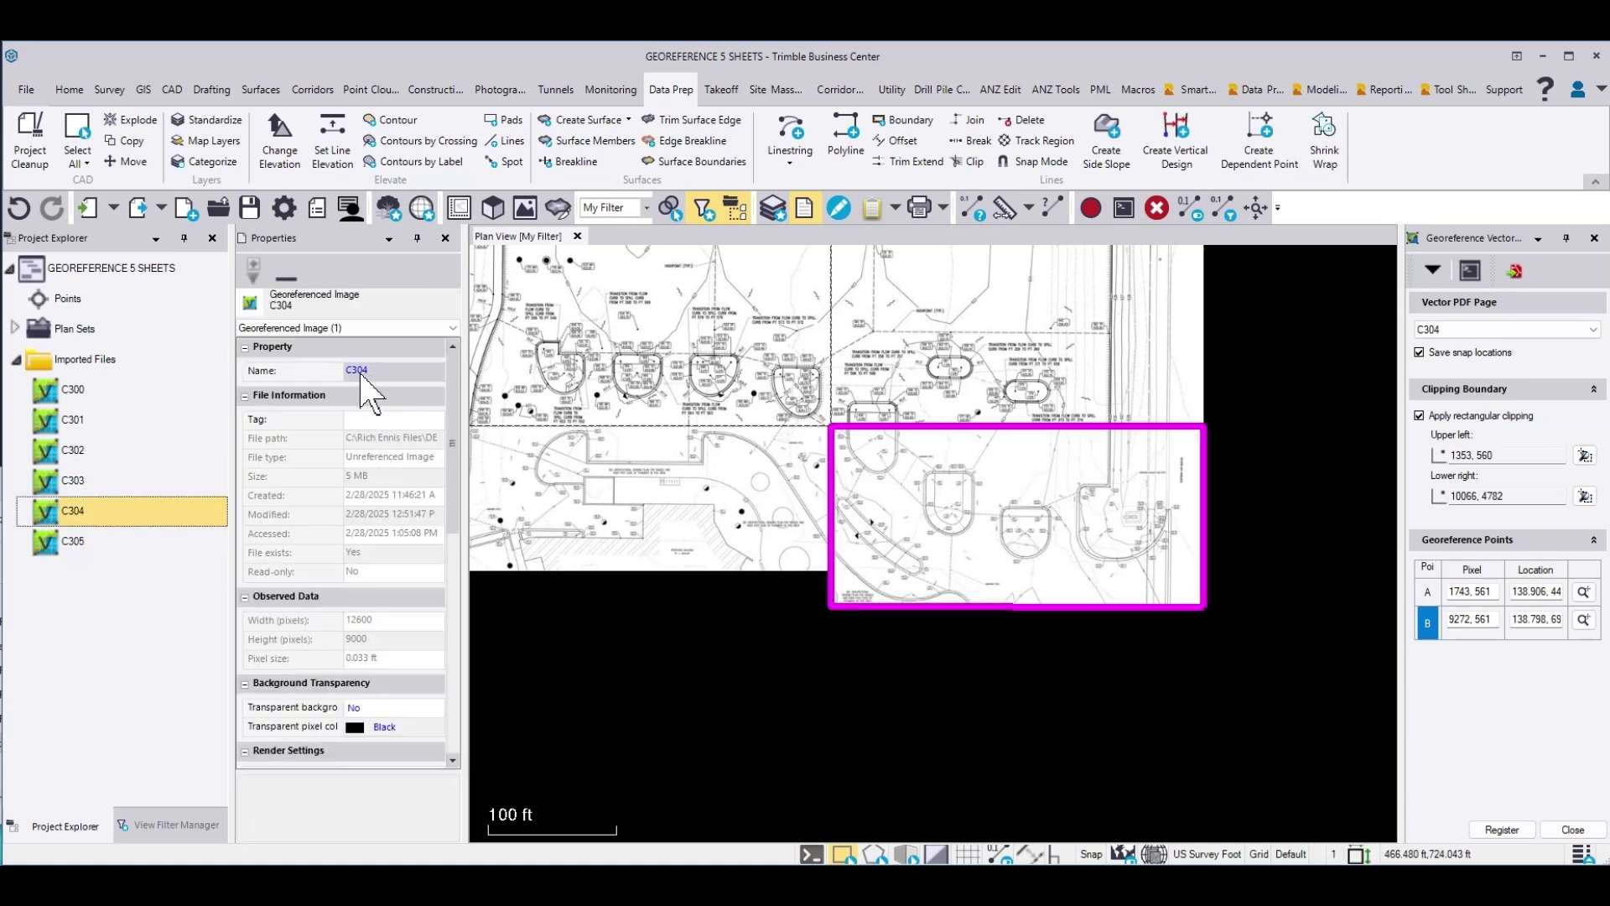
pyautogui.click(94, 495)
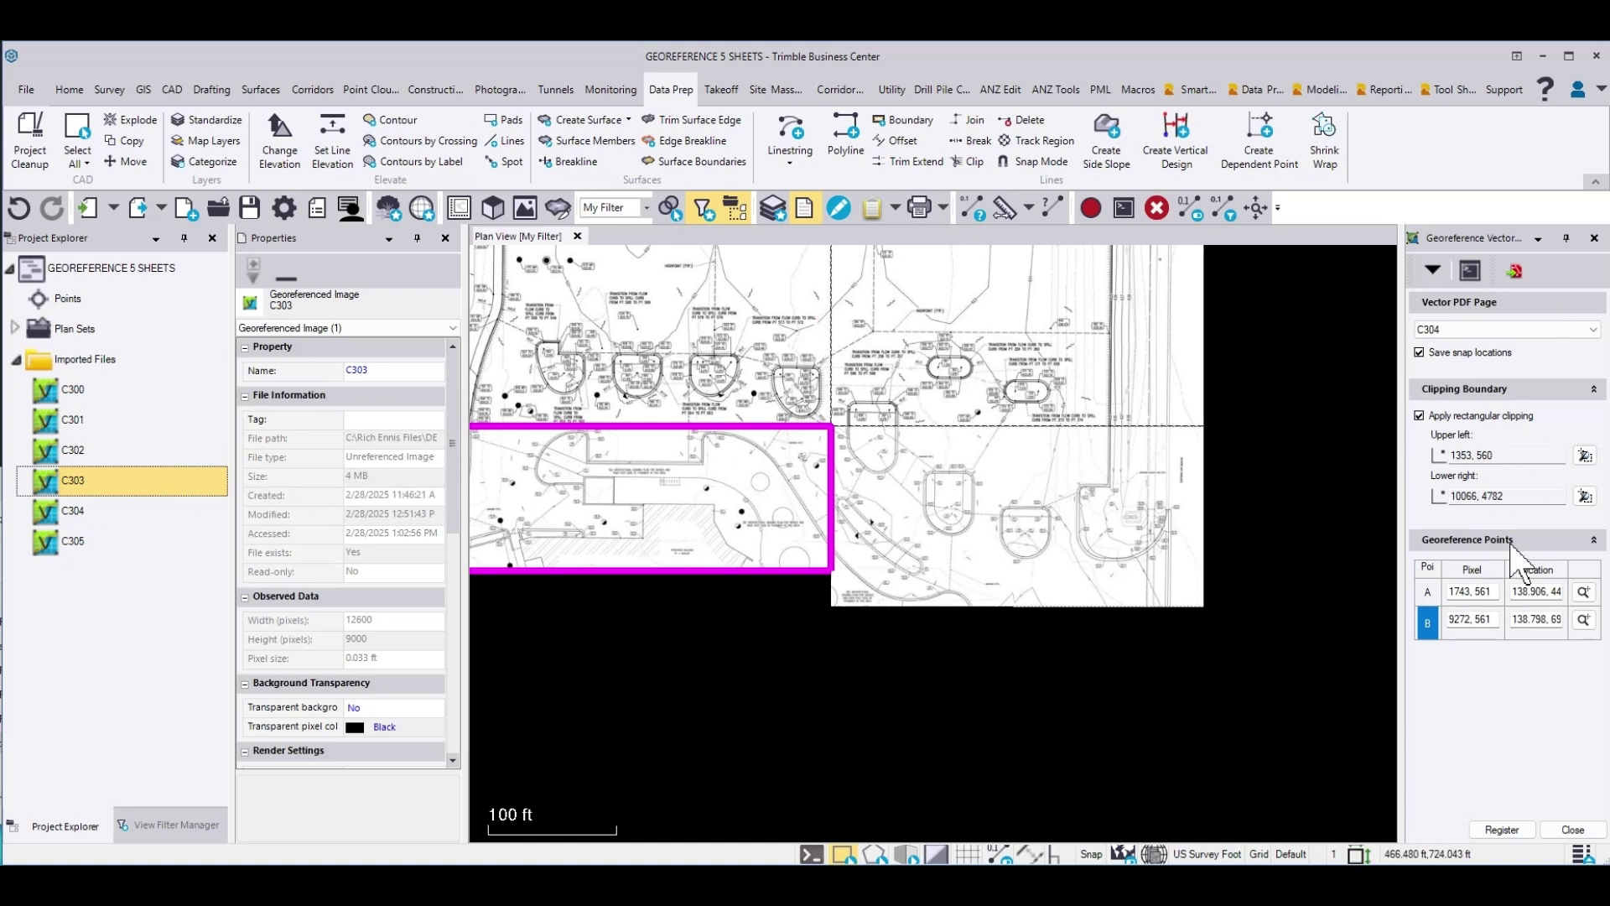
# - Choose sheet C305 for georeferencing and place it in the empty area south of the registered sheets
pyautogui.click(74, 544)
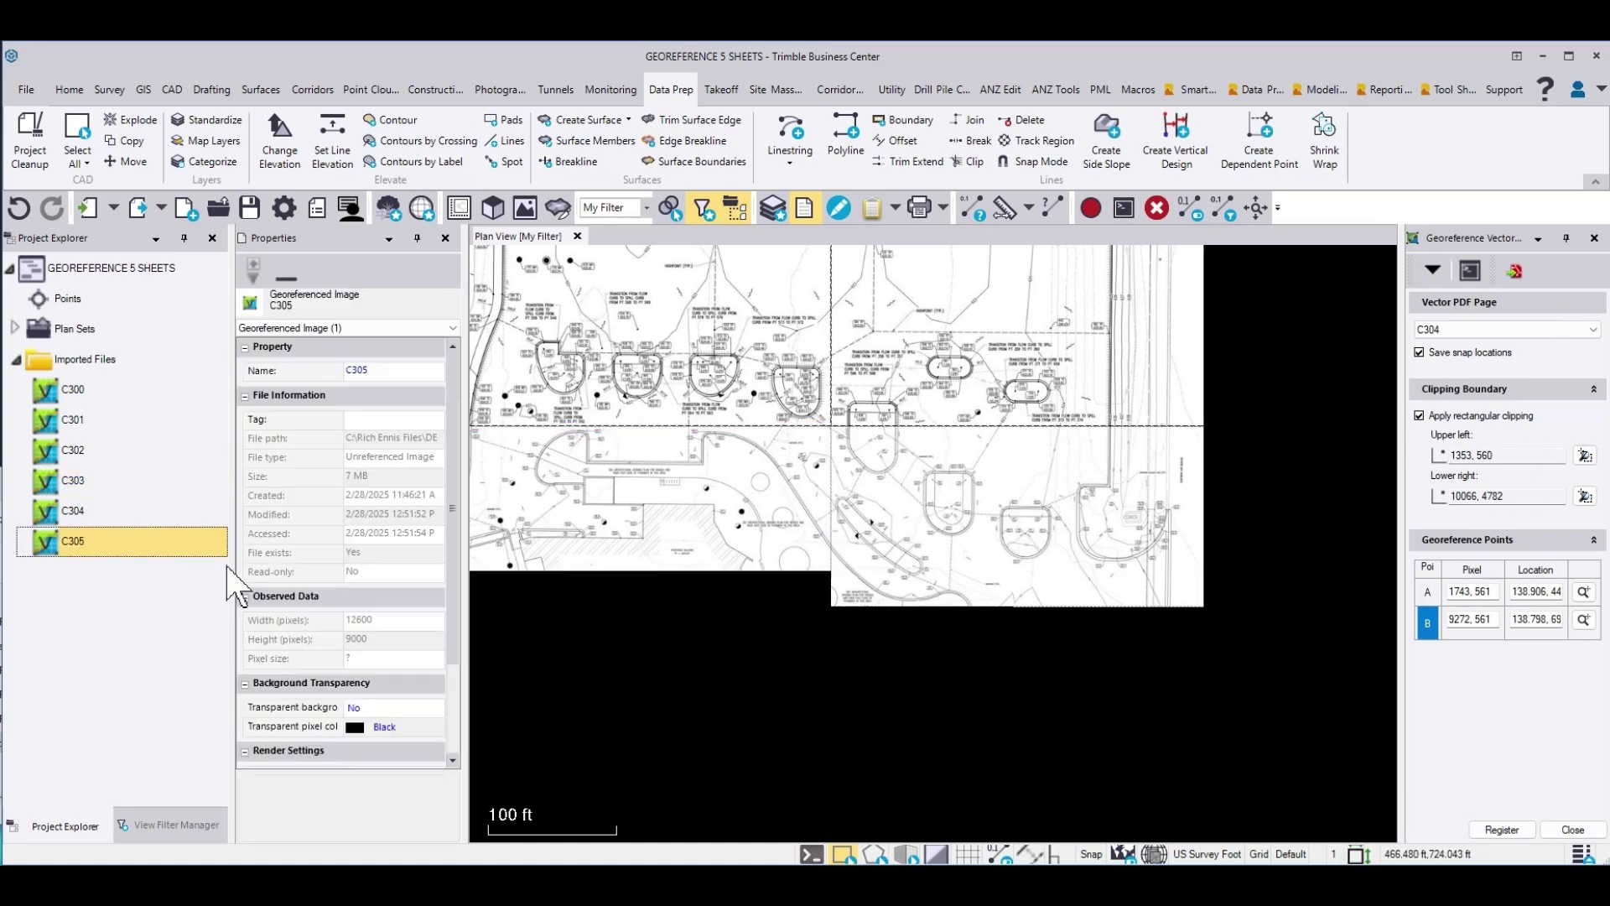
pyautogui.moveTo(928, 672)
pyautogui.mouseDown(button='middle')
pyautogui.moveTo(956, 374)
pyautogui.moveTo(853, 349)
pyautogui.moveTo(839, 316)
pyautogui.mouseUp(button='middle')
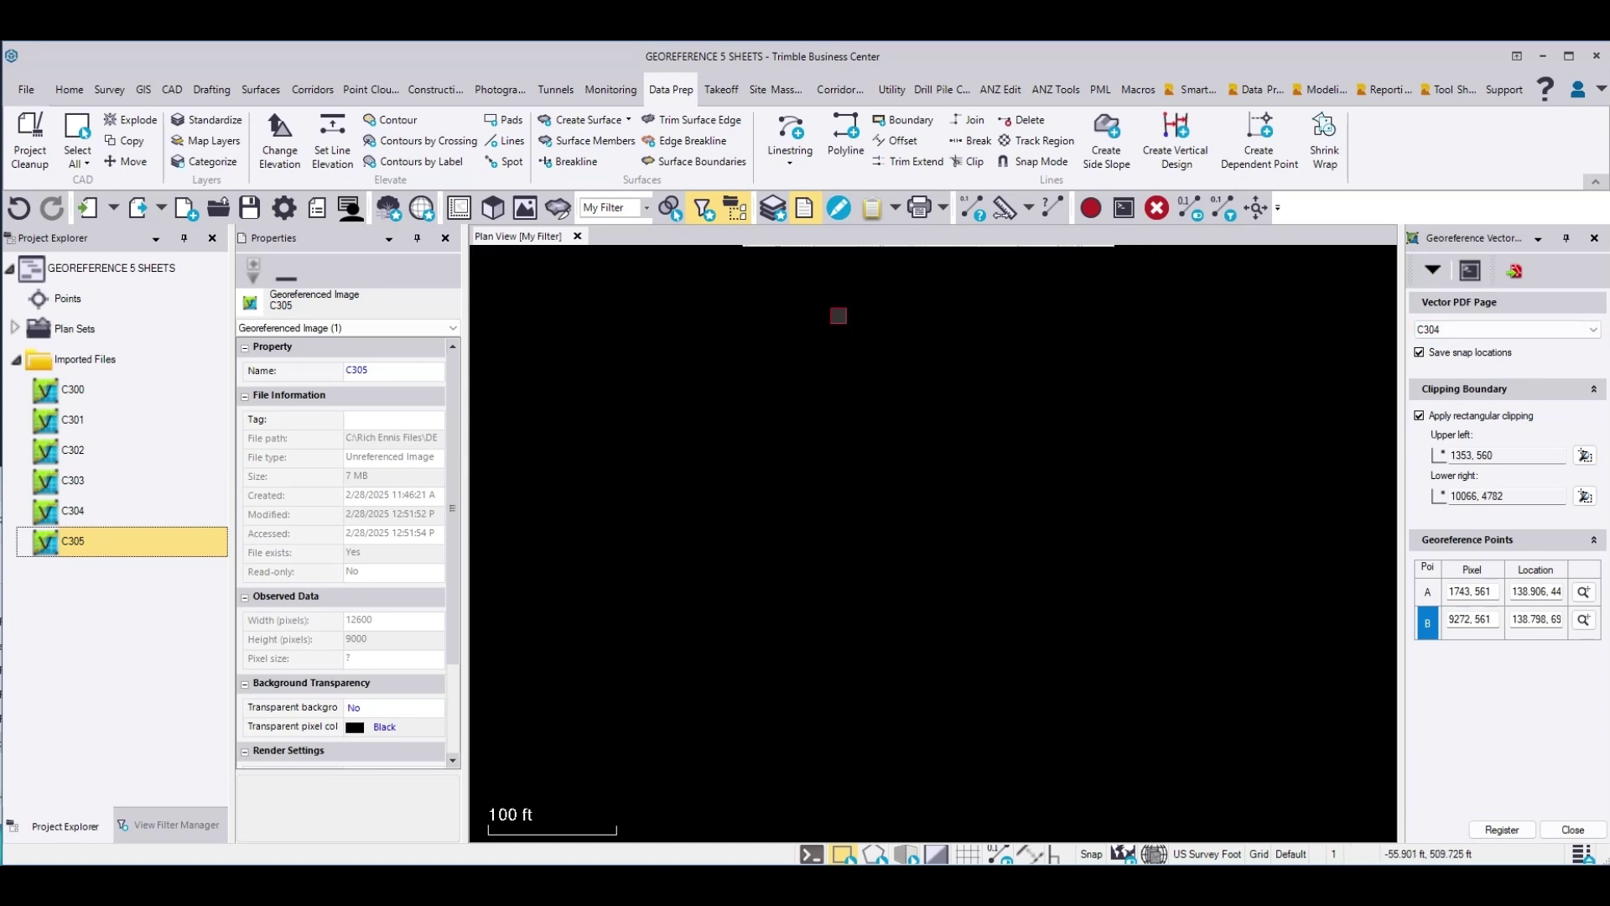
pyautogui.click(1593, 328)
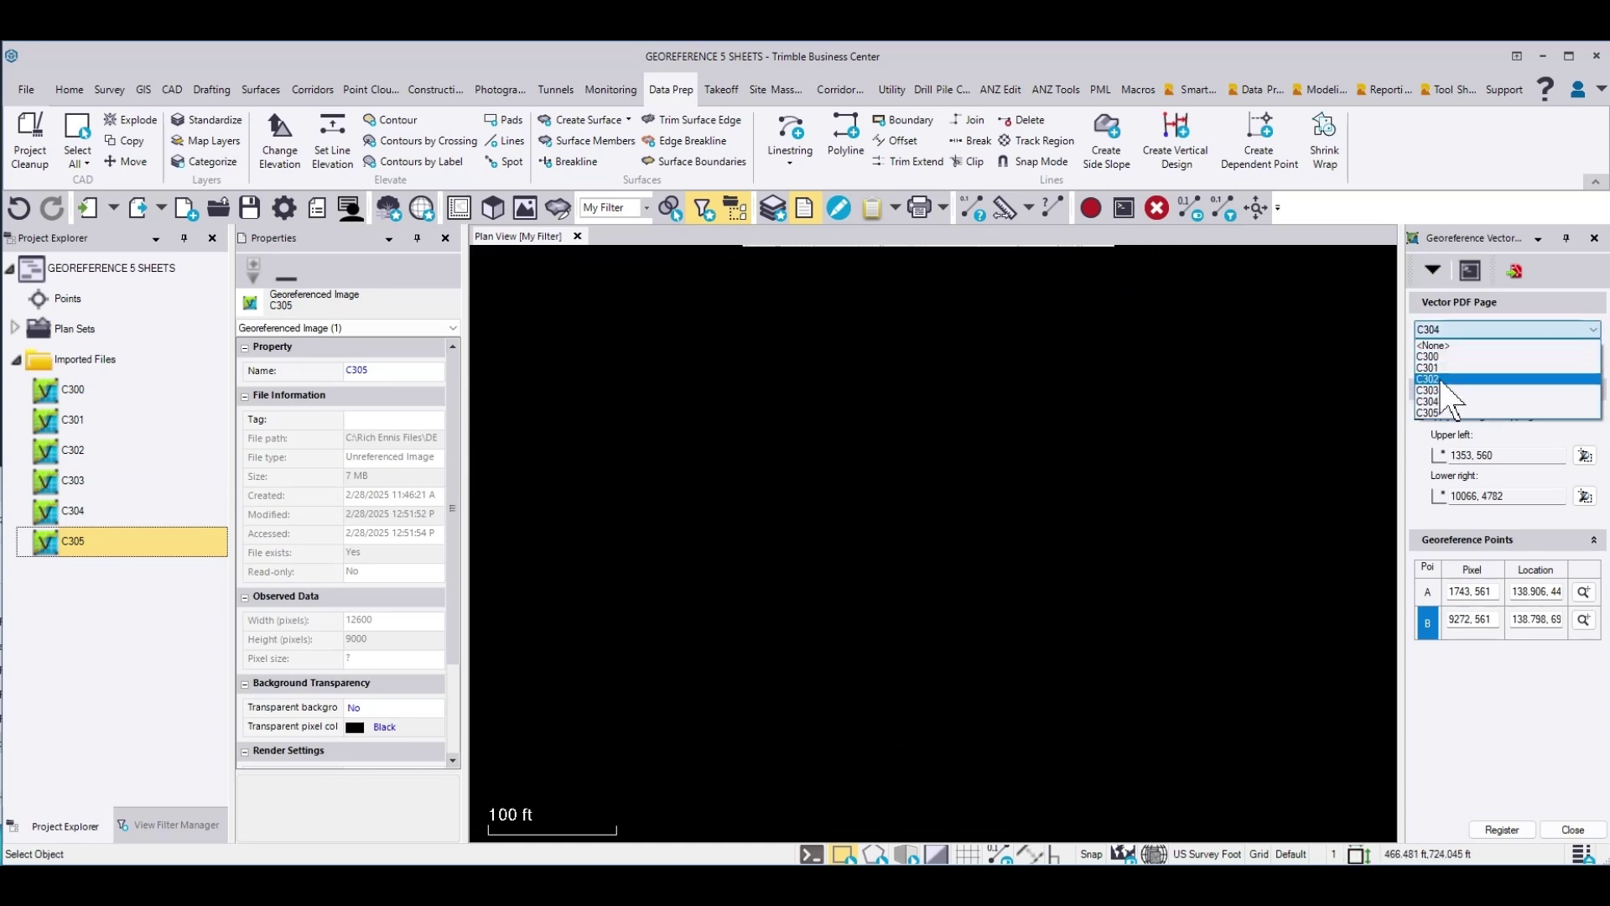
pyautogui.click(1430, 413)
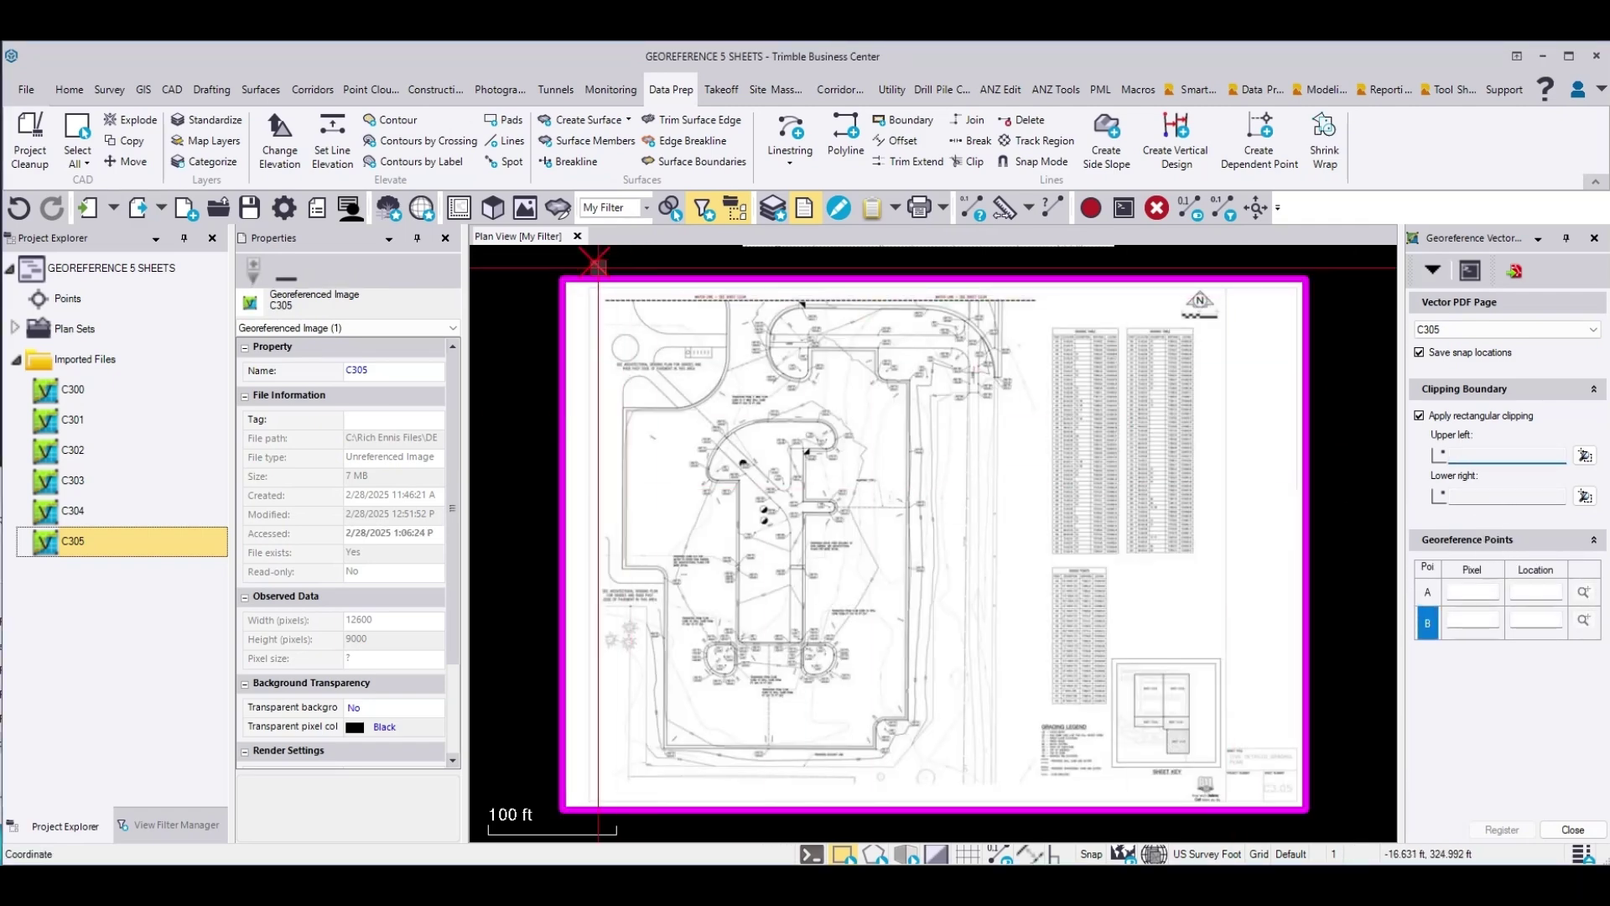
# - Set C305's upper-left clipping corner at pixel 731, 370, at the western end of its northern match line
pyautogui.scroll(8, 612, 304)
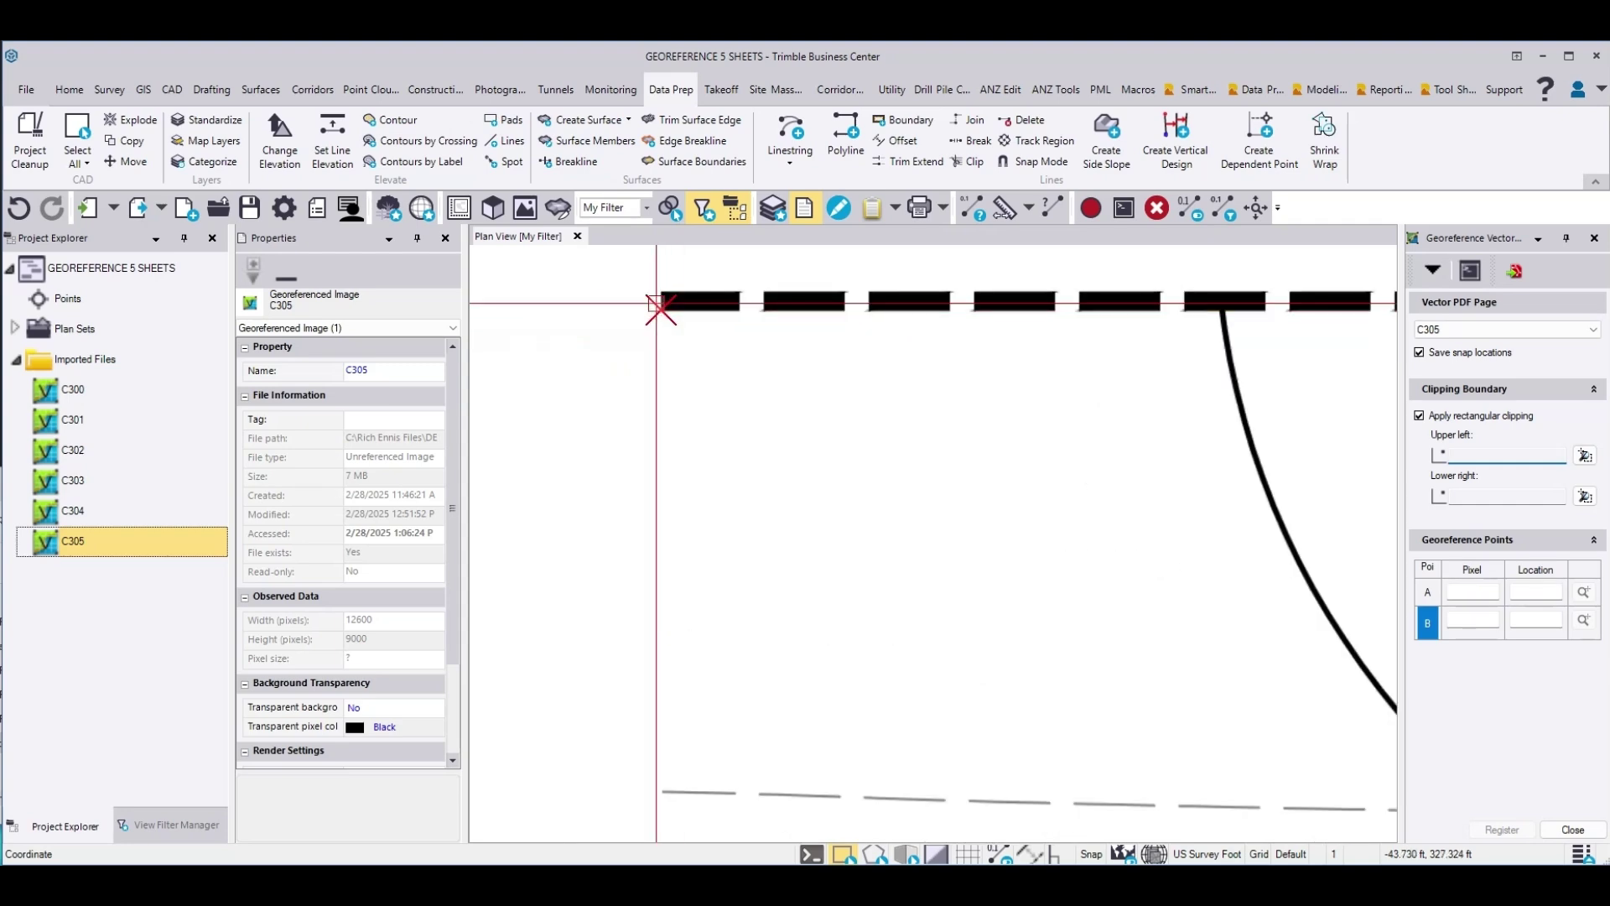
pyautogui.scroll(2, 660, 305)
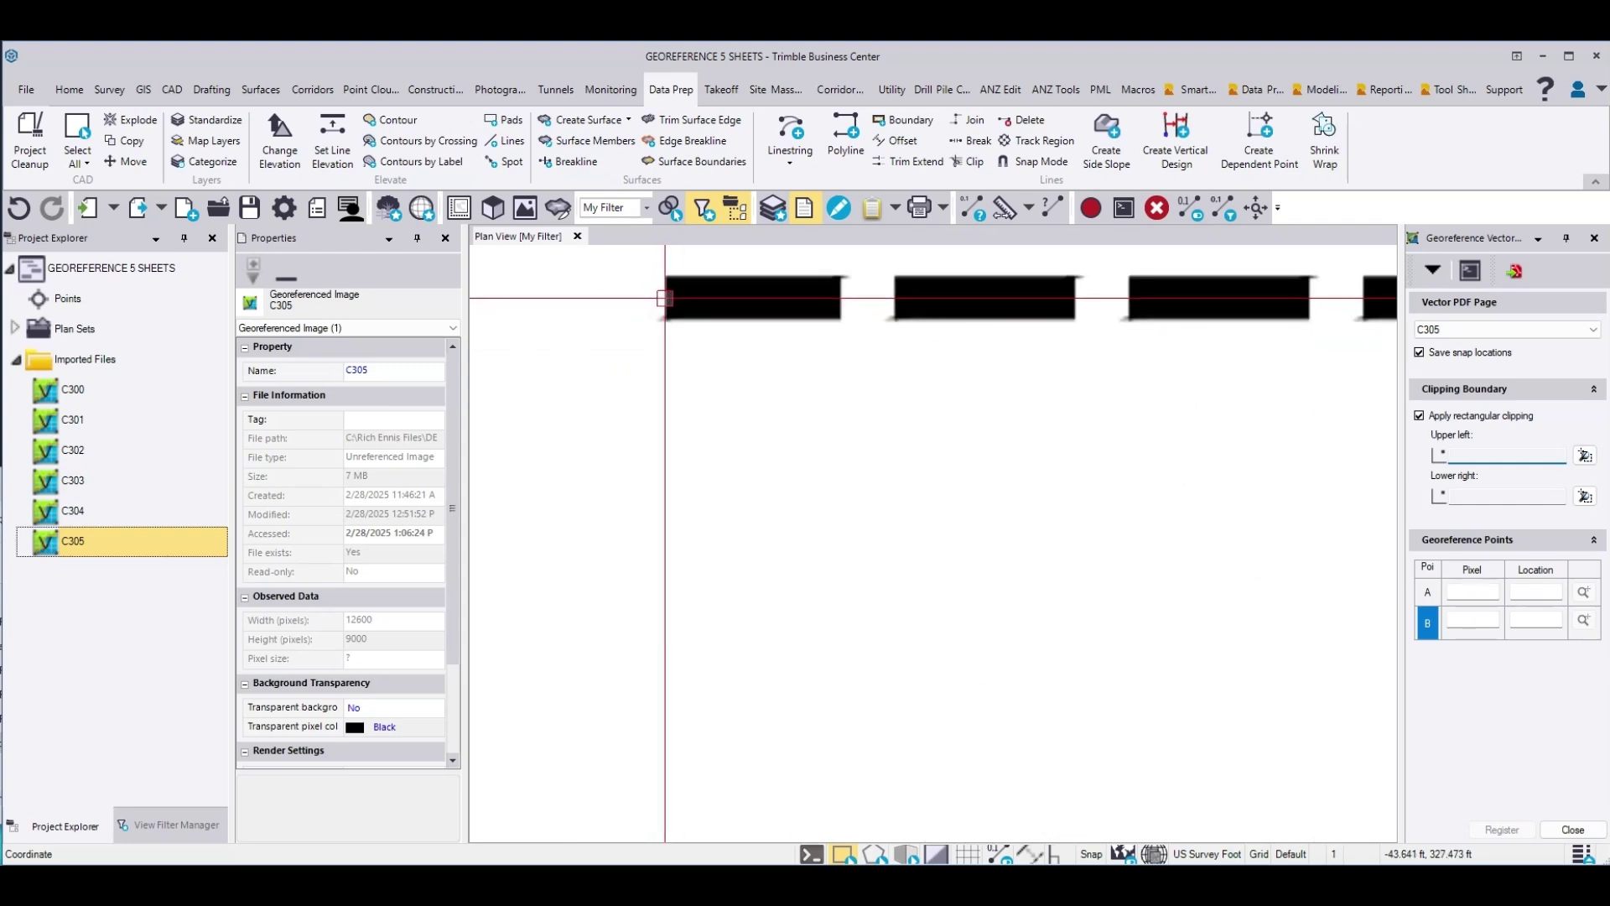
pyautogui.scroll(-10, 665, 297)
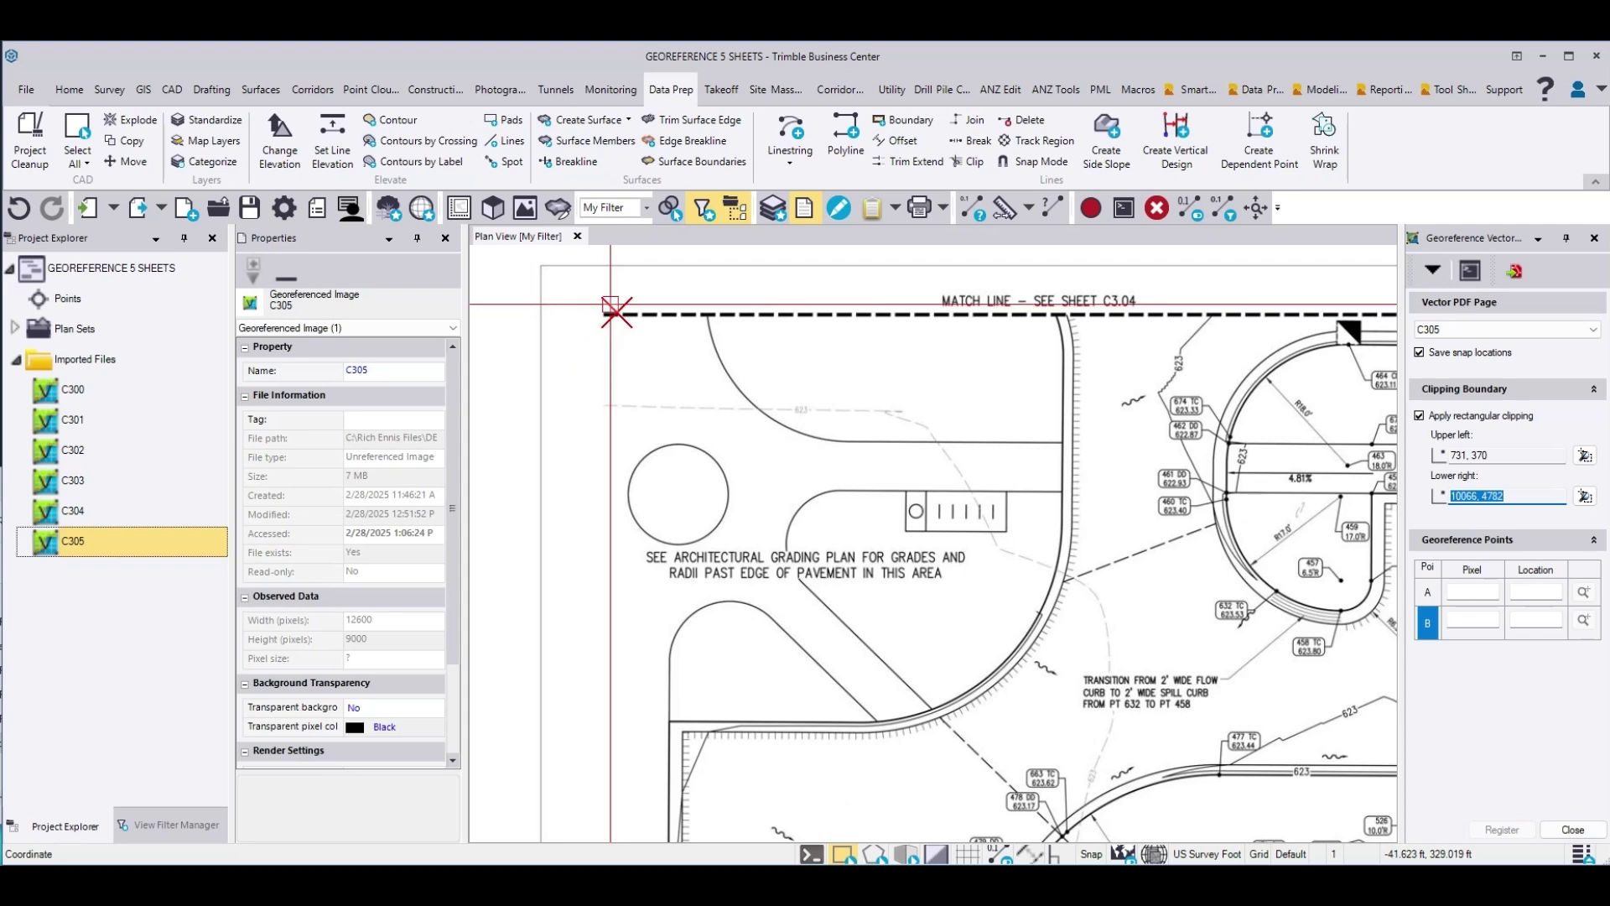
# - Set C305's lower-right clipping corner at pixel 8062, 8736, below the plan drawing and west of the tables and legend
pyautogui.scroll(2, 784, 493)
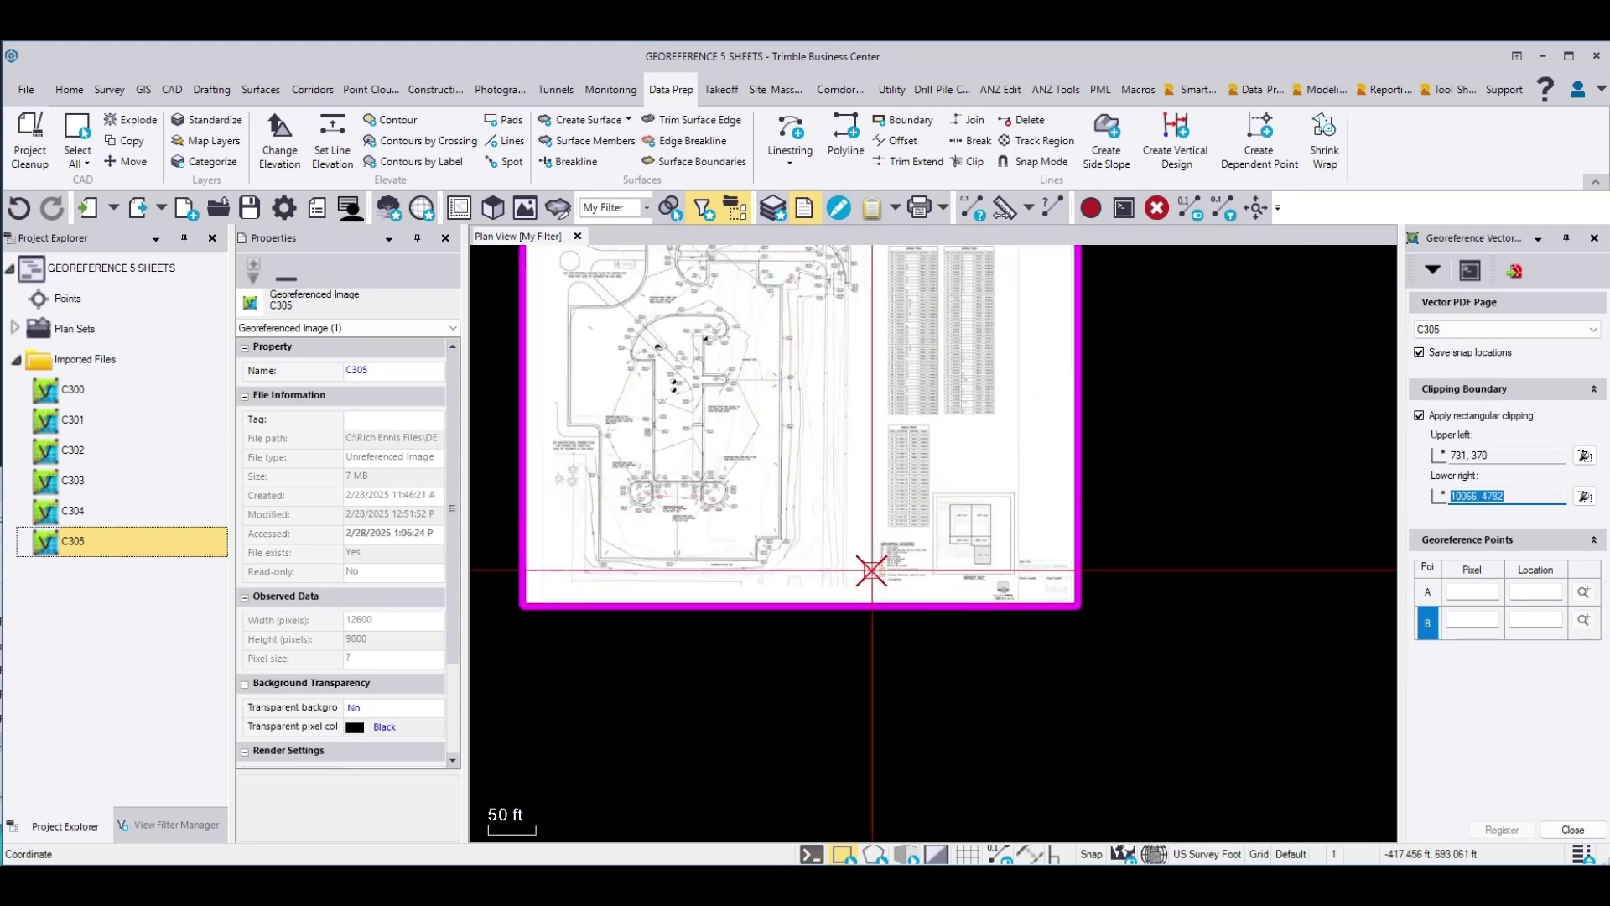
pyautogui.scroll(2, 864, 570)
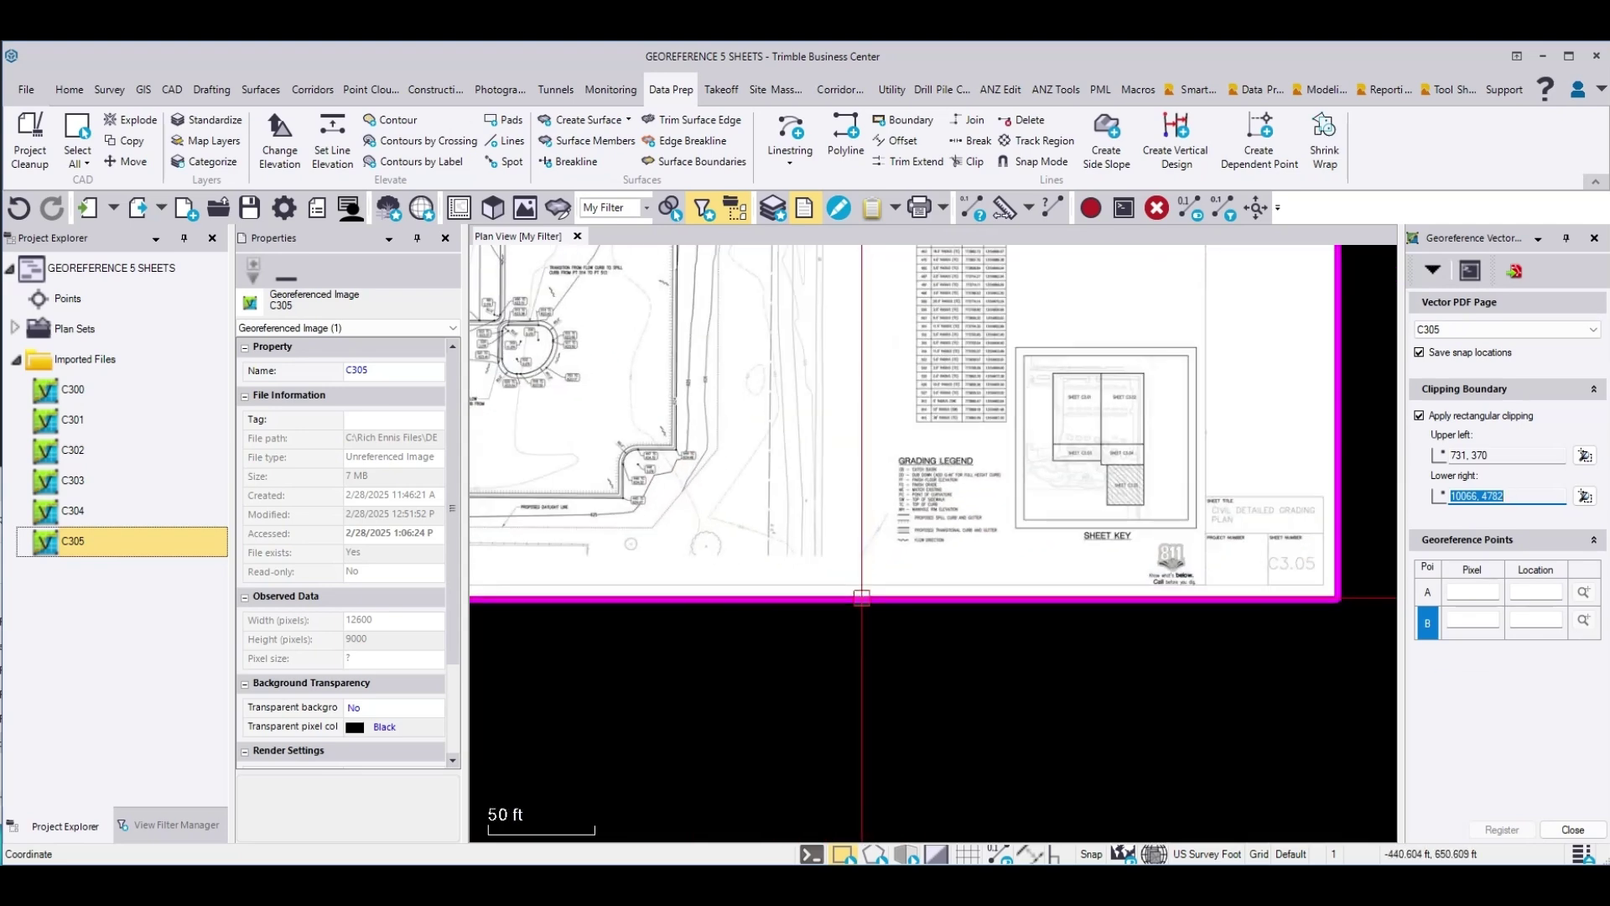
pyautogui.click(896, 569)
# - Set point A at pixel 2801, 370, where the hatched curb edge meets C305's northern match line
pyautogui.scroll(-3, 924, 631)
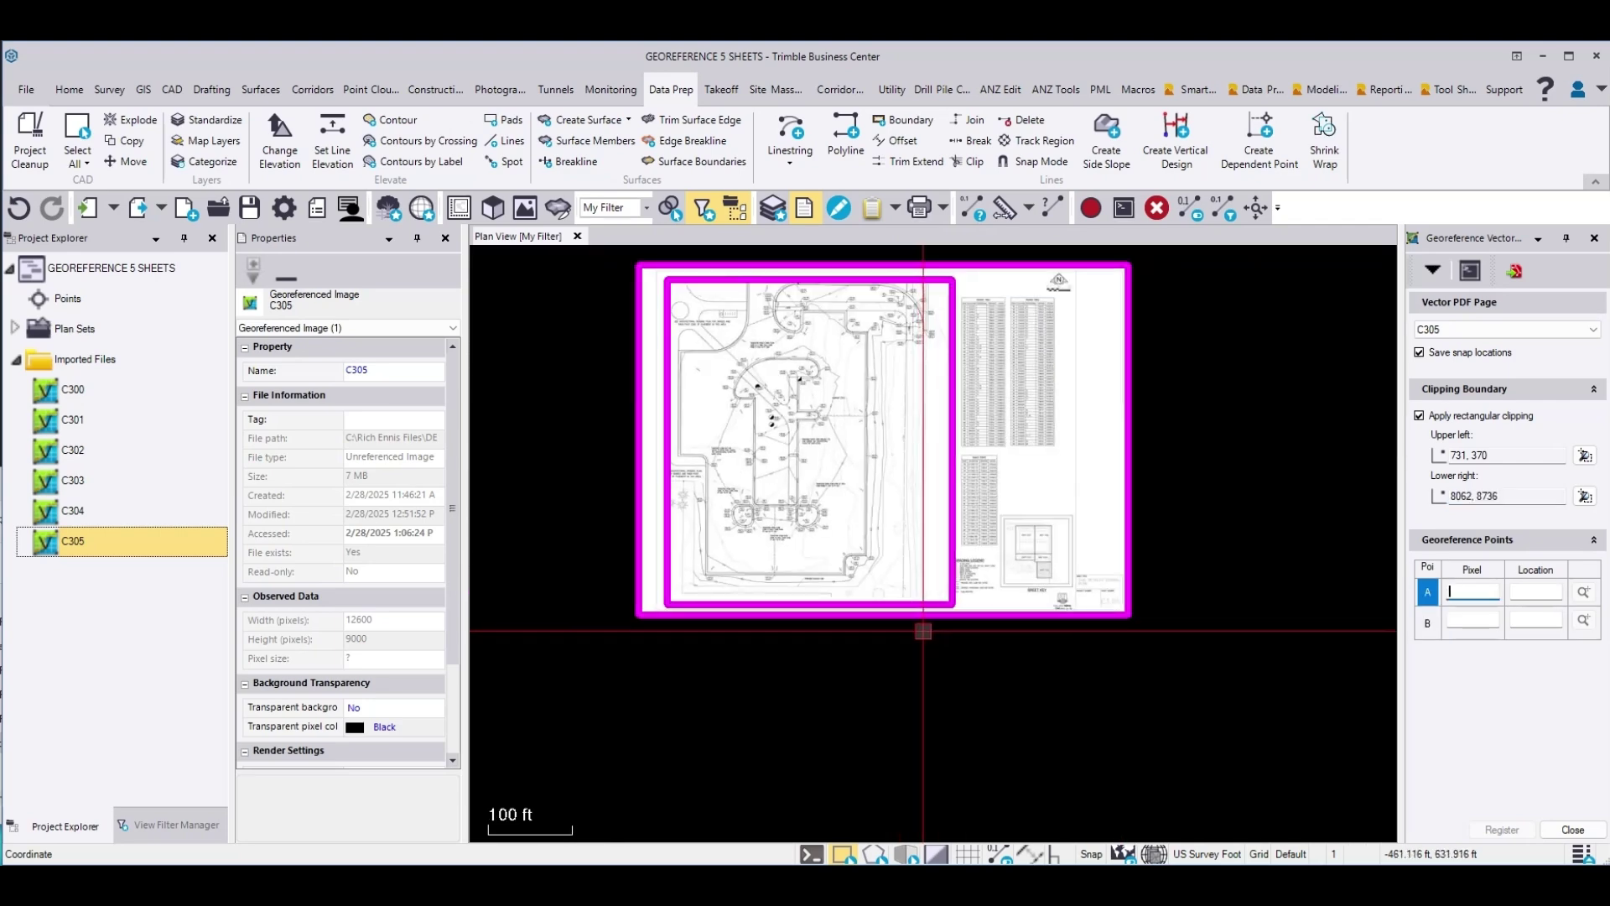
pyautogui.scroll(3, 685, 269)
pyautogui.moveTo(722, 282); pyautogui.dragTo(708, 423, button='middle')
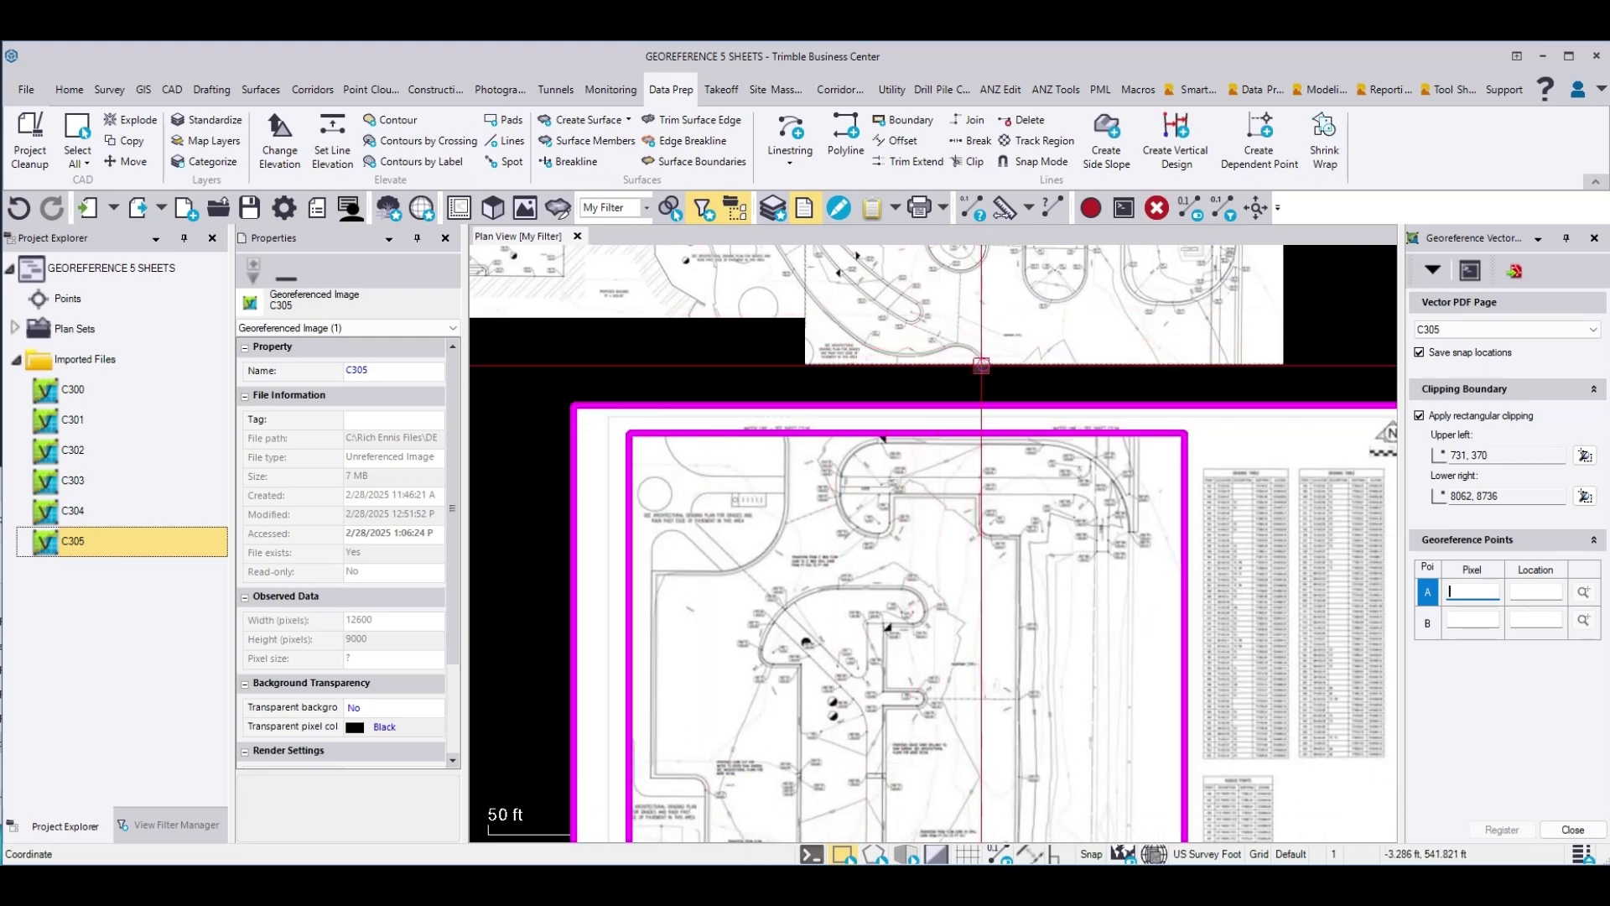
pyautogui.scroll(4, 788, 434)
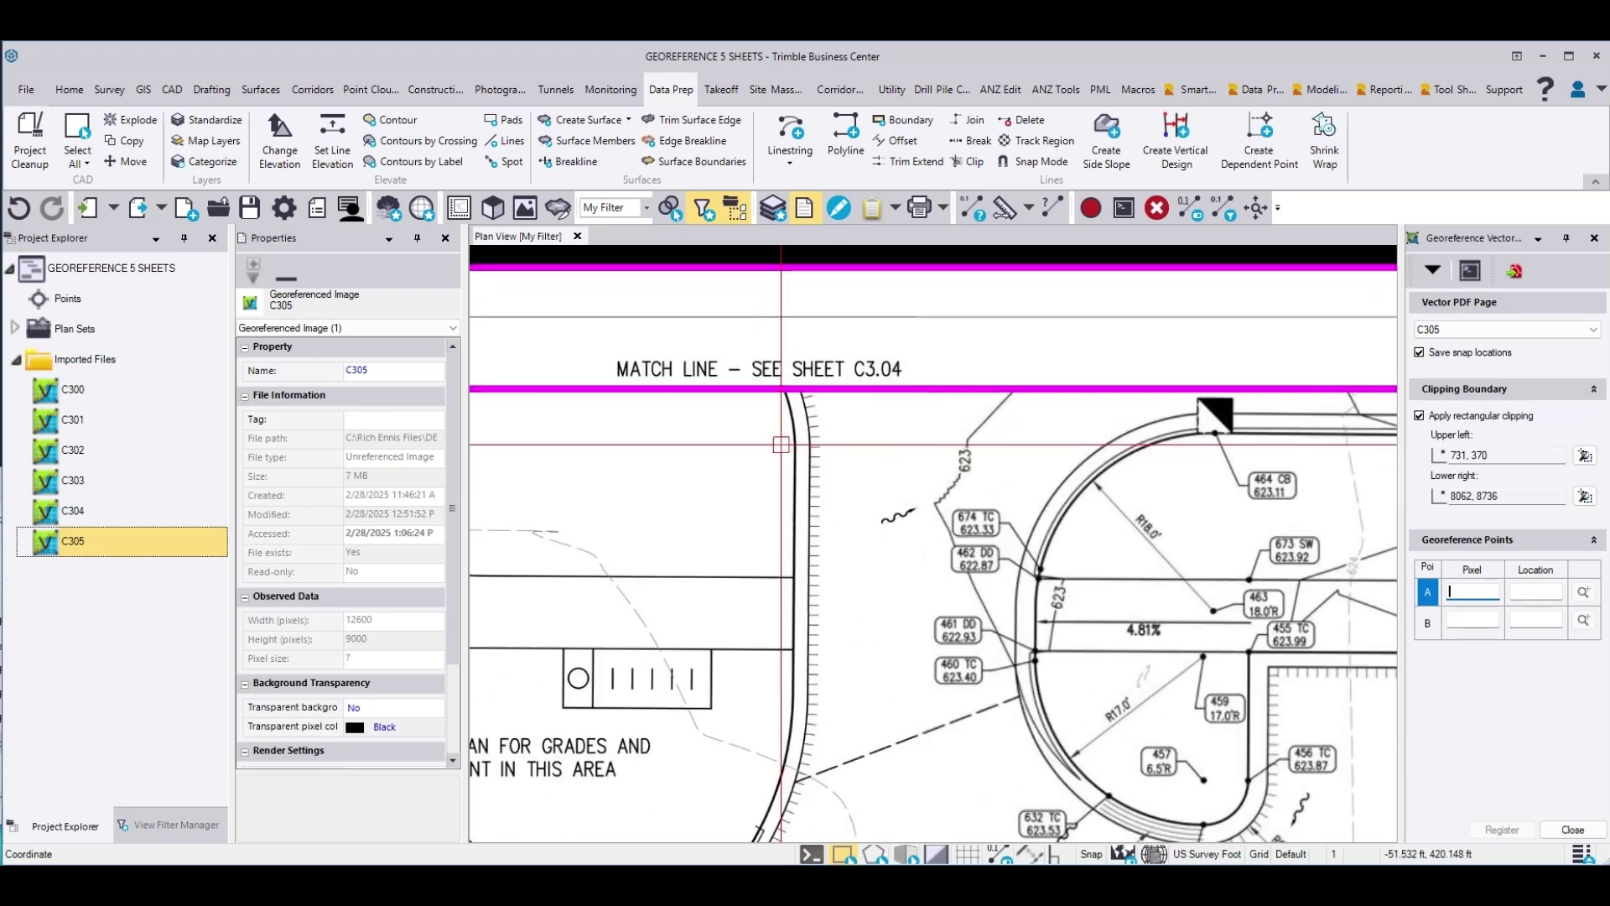
pyautogui.scroll(4, 776, 353)
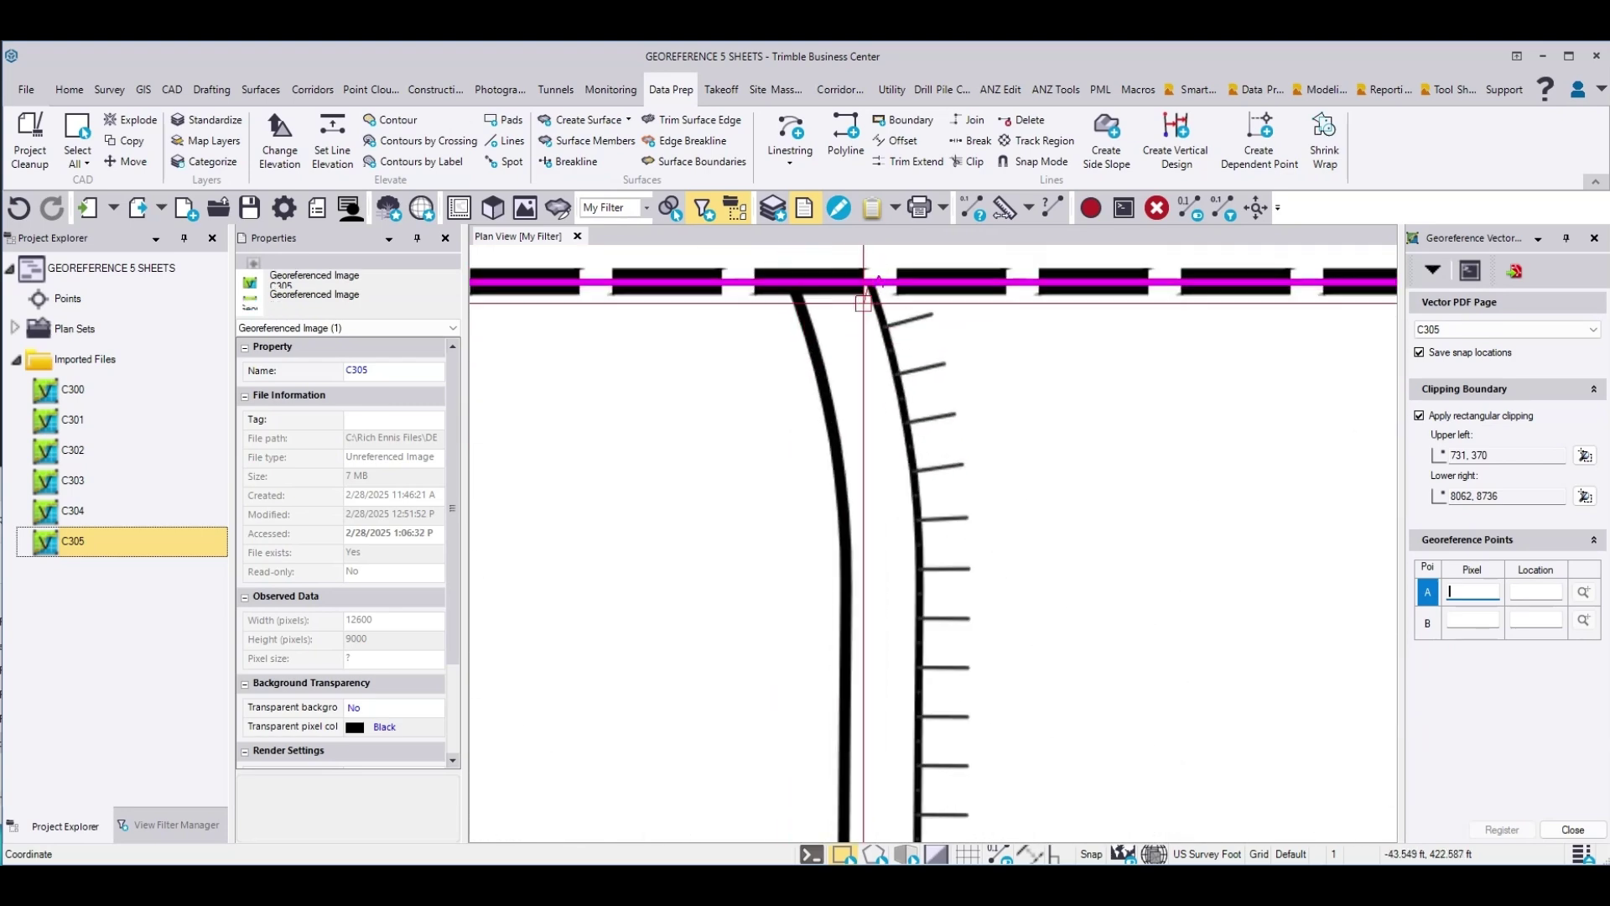
pyautogui.click(869, 277)
# - Tie point A's location to the matching hatched curb edge on C304's southern match line
pyautogui.scroll(-6, 869, 277)
pyautogui.scroll(6, 981, 346)
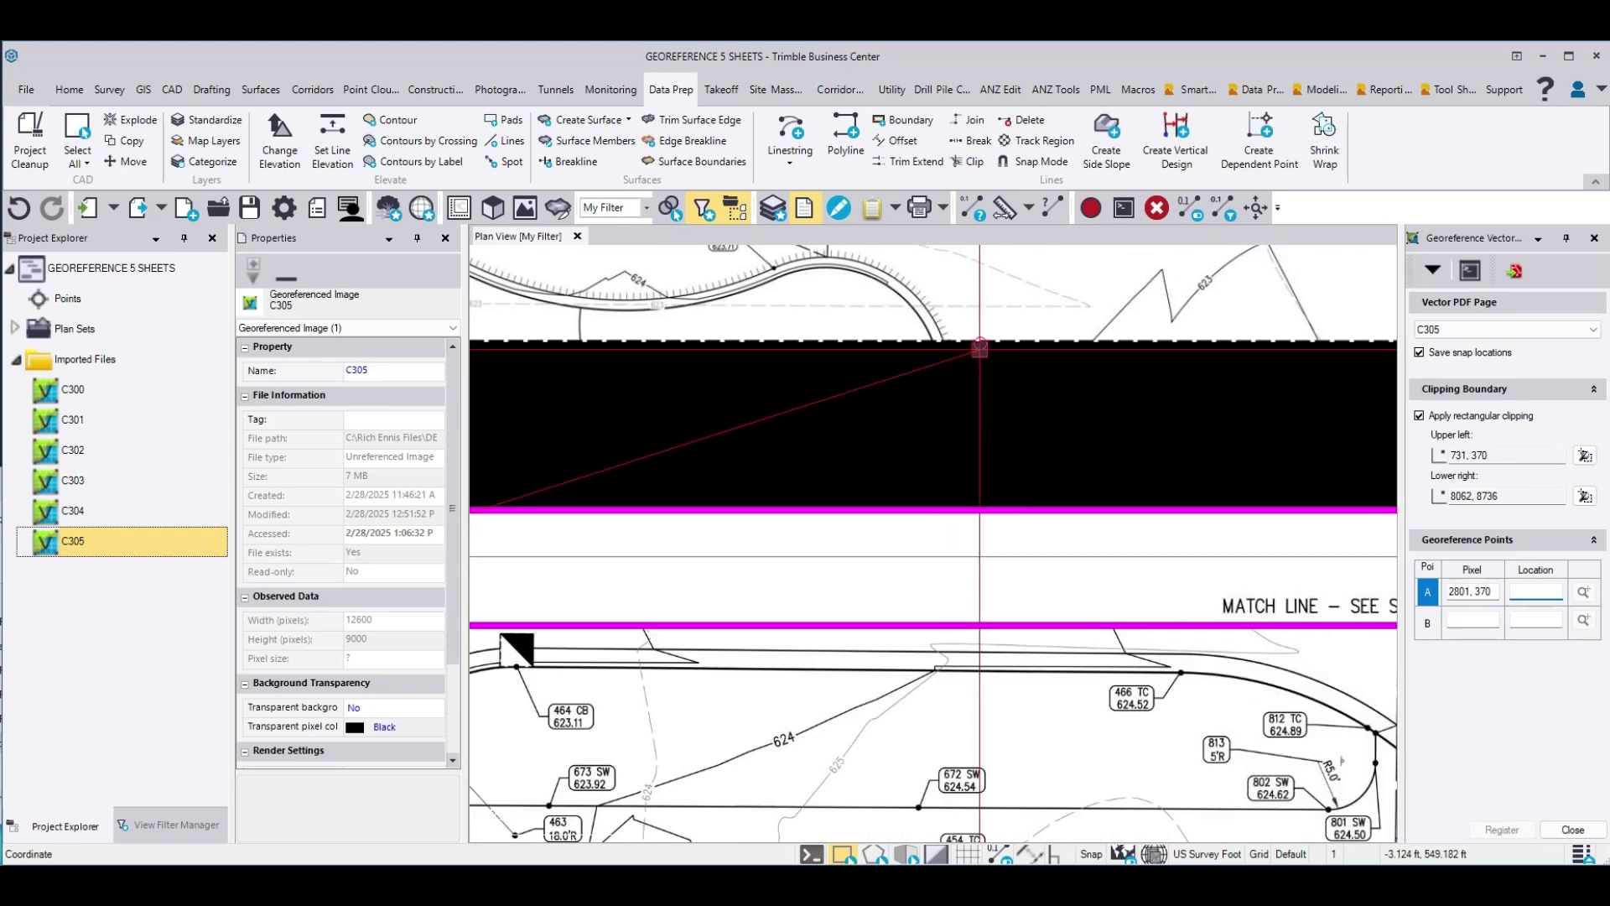
pyautogui.scroll(6, 945, 343)
pyautogui.click(885, 341)
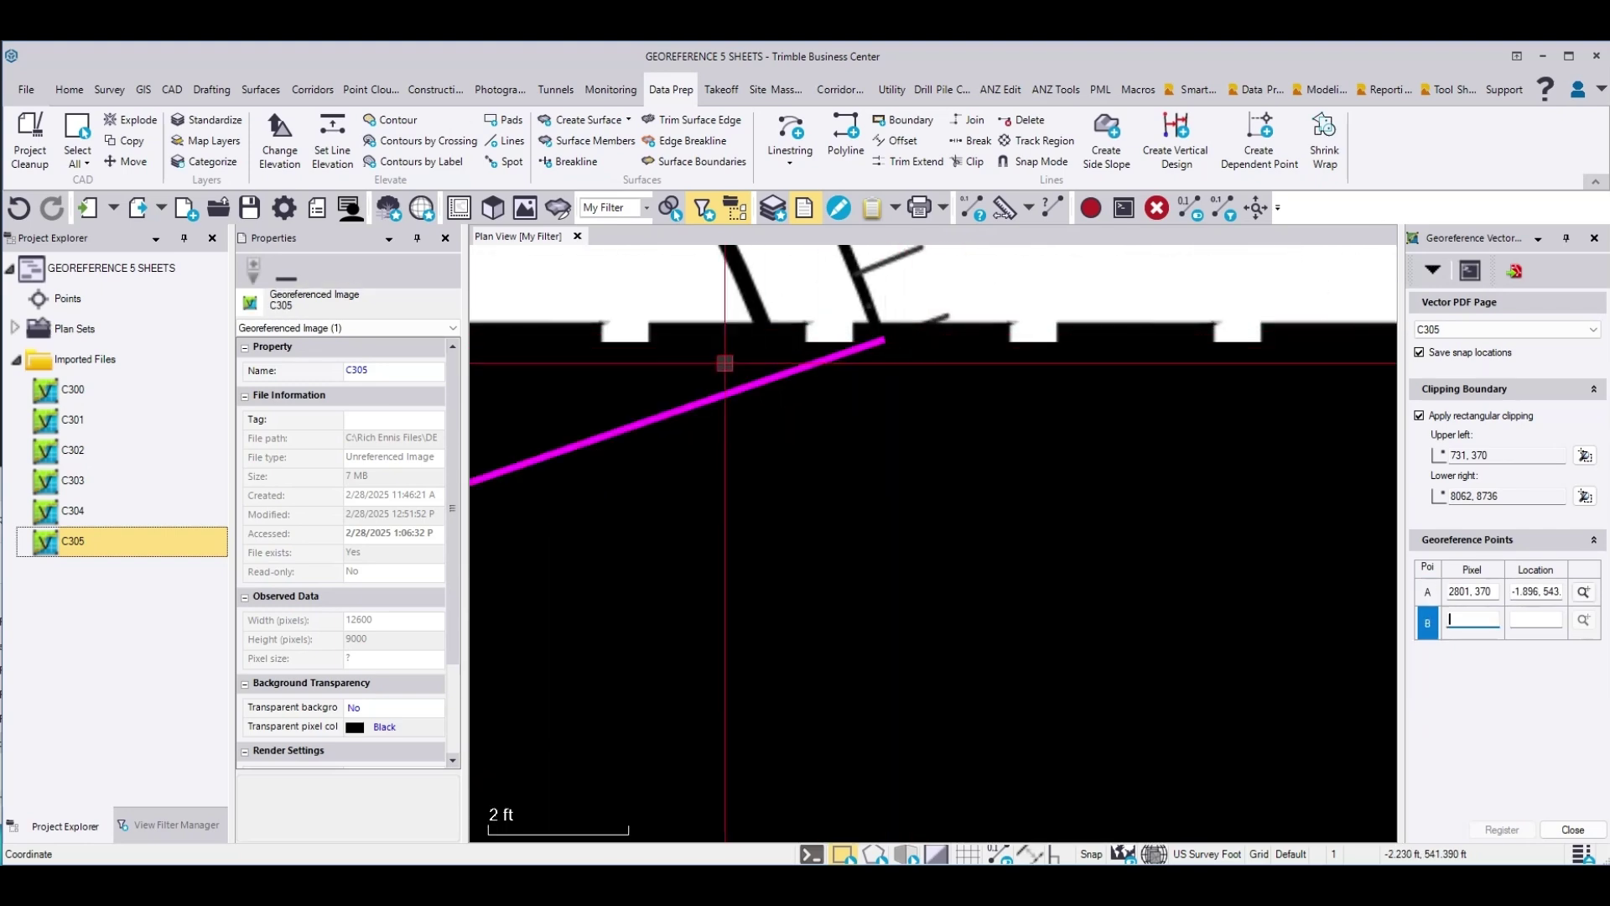
# - Set point B at pixel 7453, 370, where the easternmost solid vertical line meets C305's northern match line
pyautogui.scroll(-6, 739, 362)
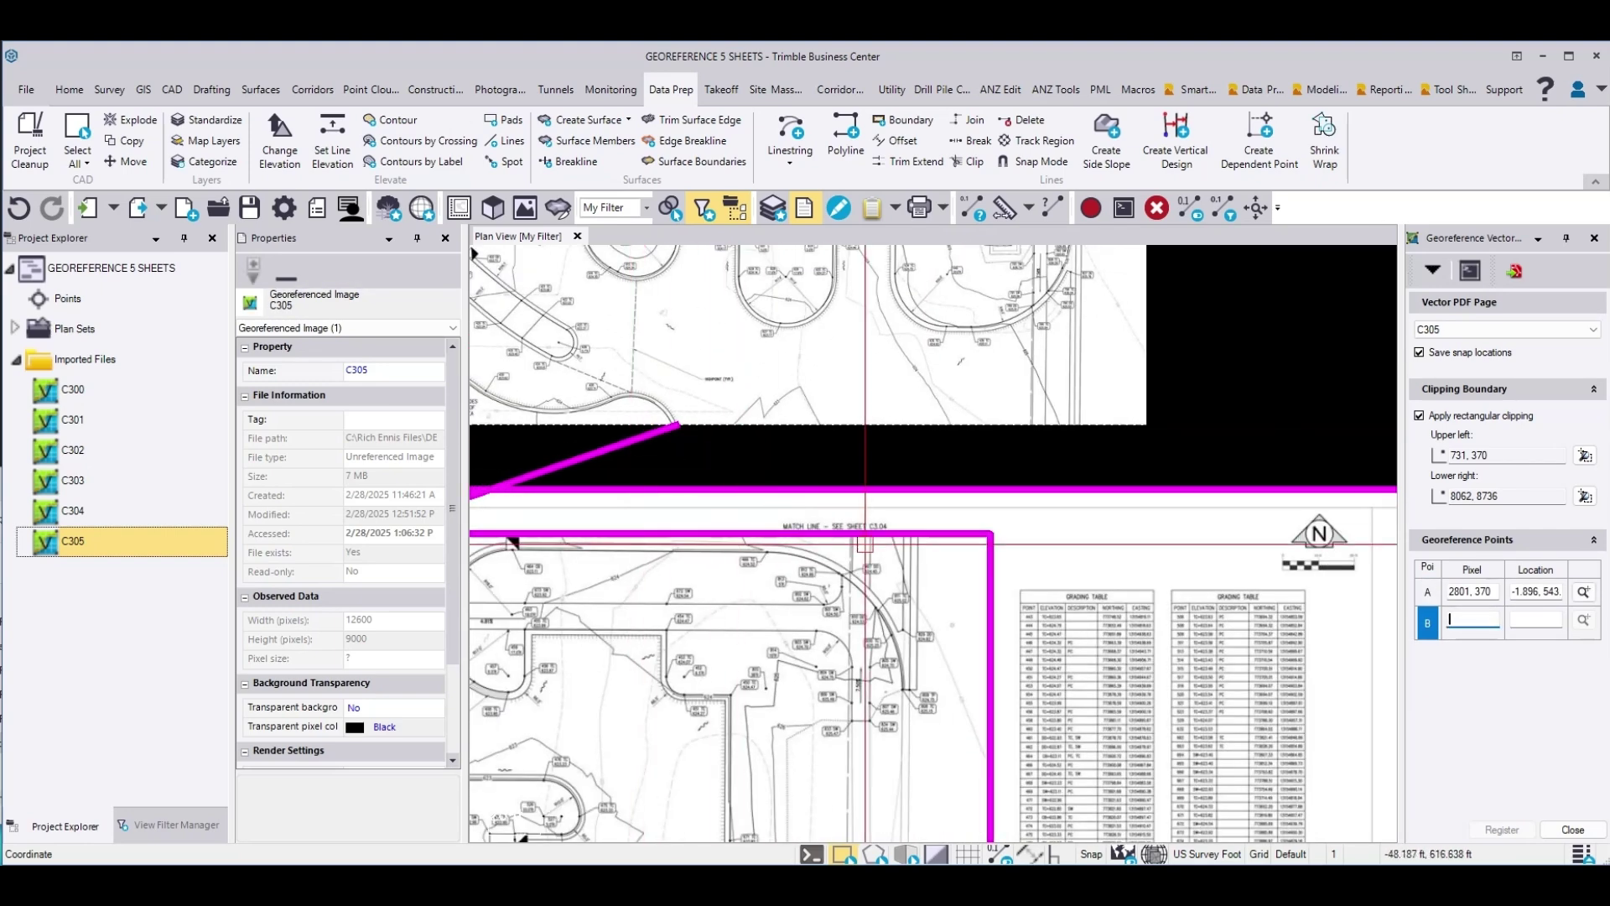
pyautogui.scroll(2, 1085, 435)
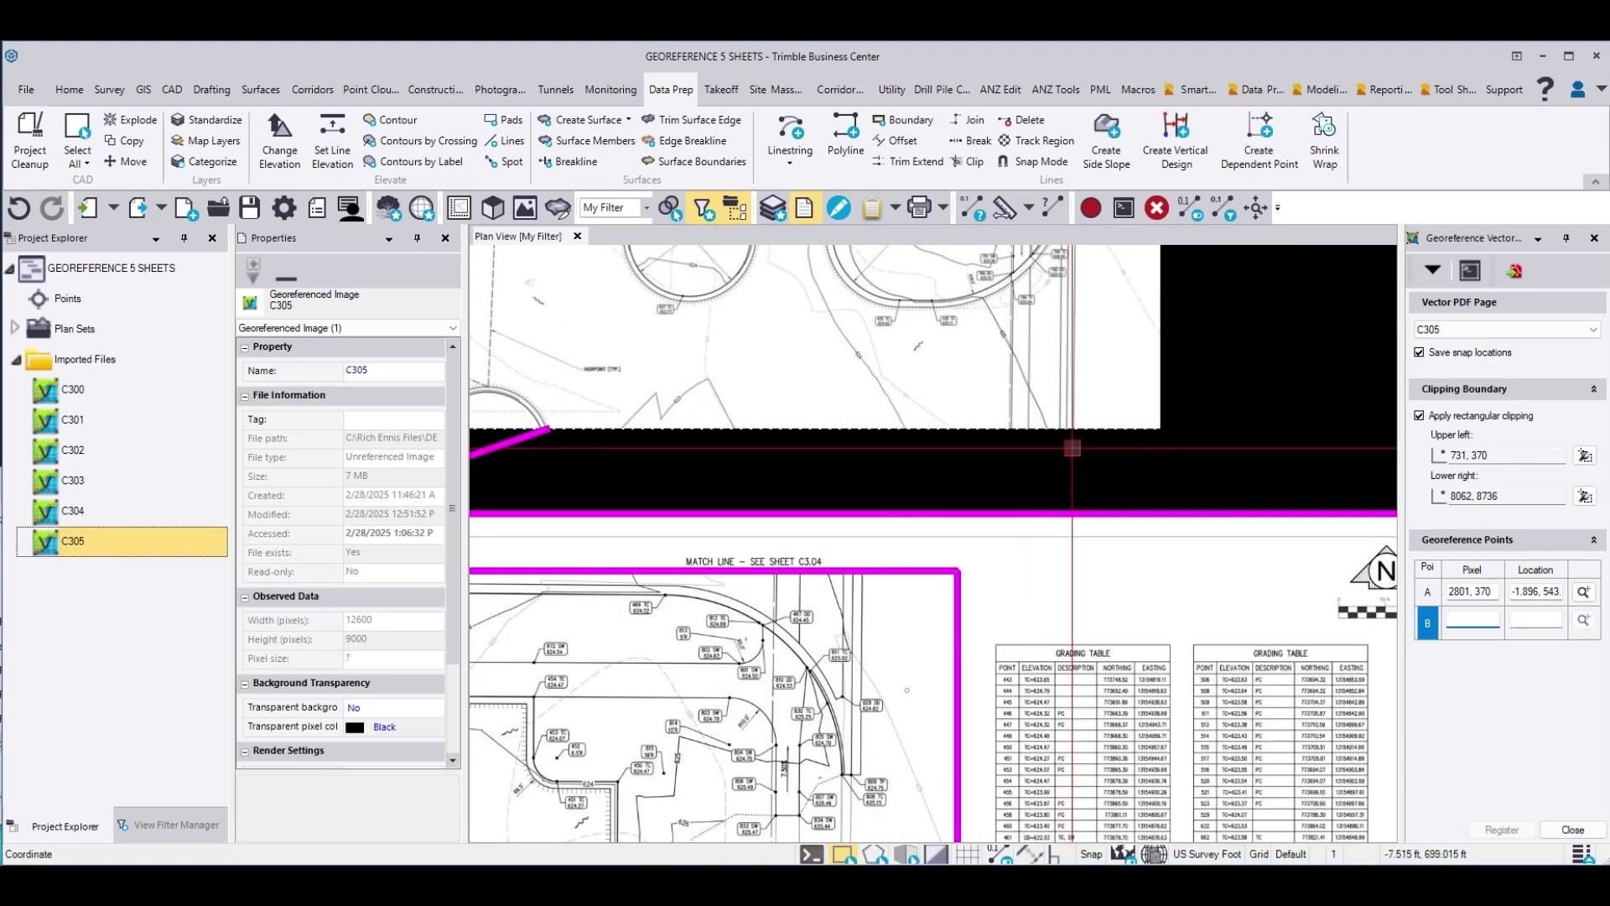
pyautogui.scroll(2, 1080, 444)
pyautogui.scroll(3, 709, 669)
pyautogui.scroll(1, 708, 670)
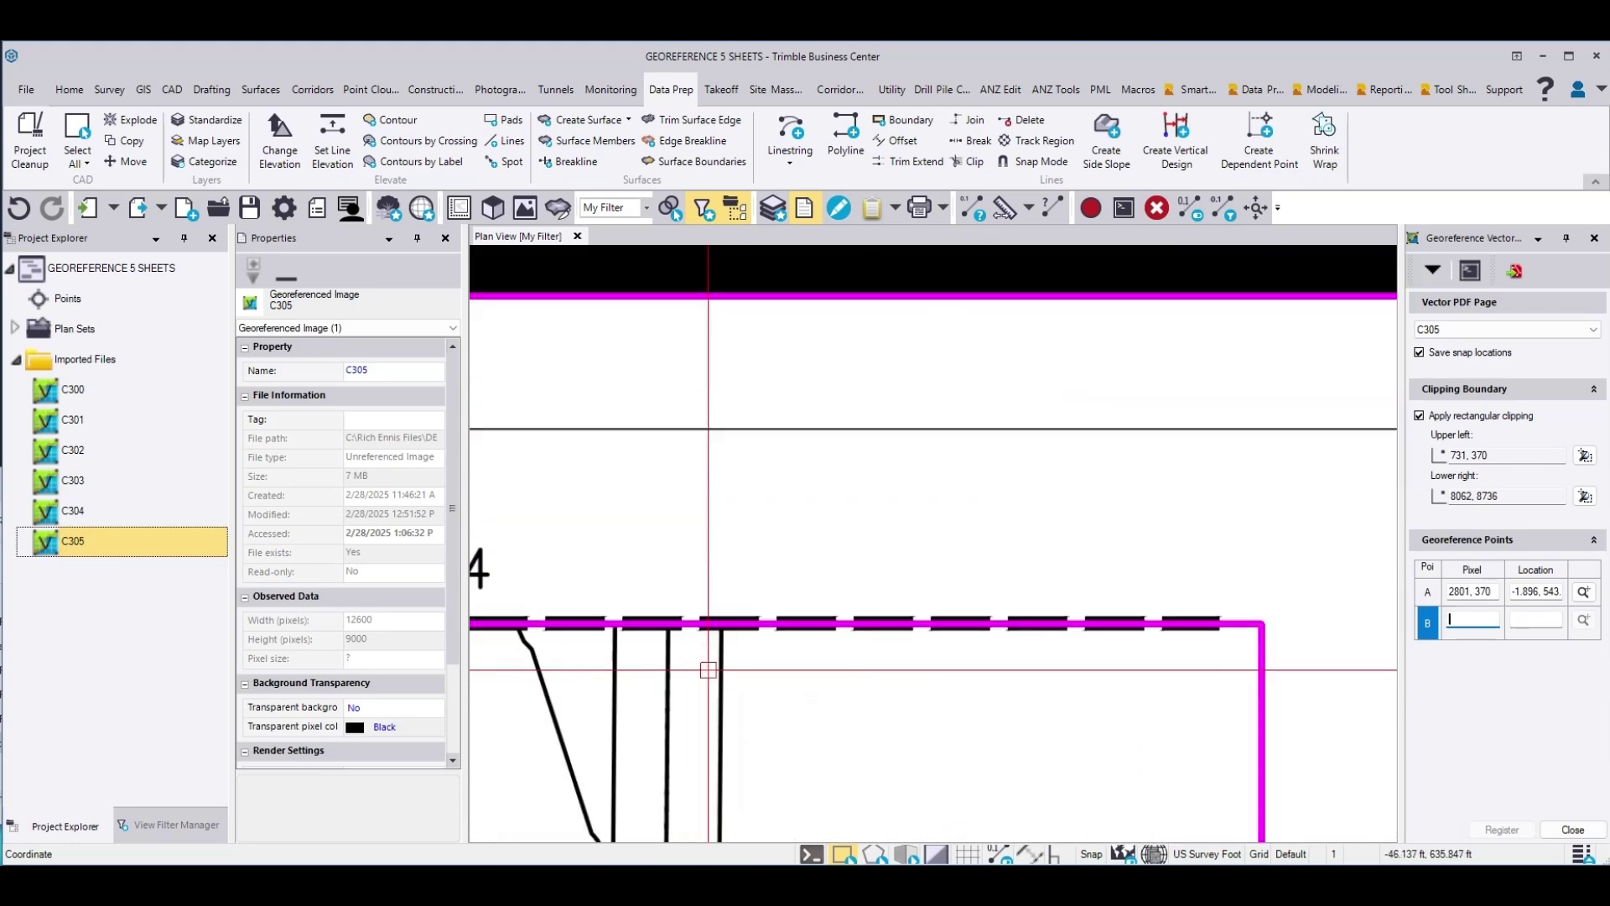
pyautogui.click(720, 622)
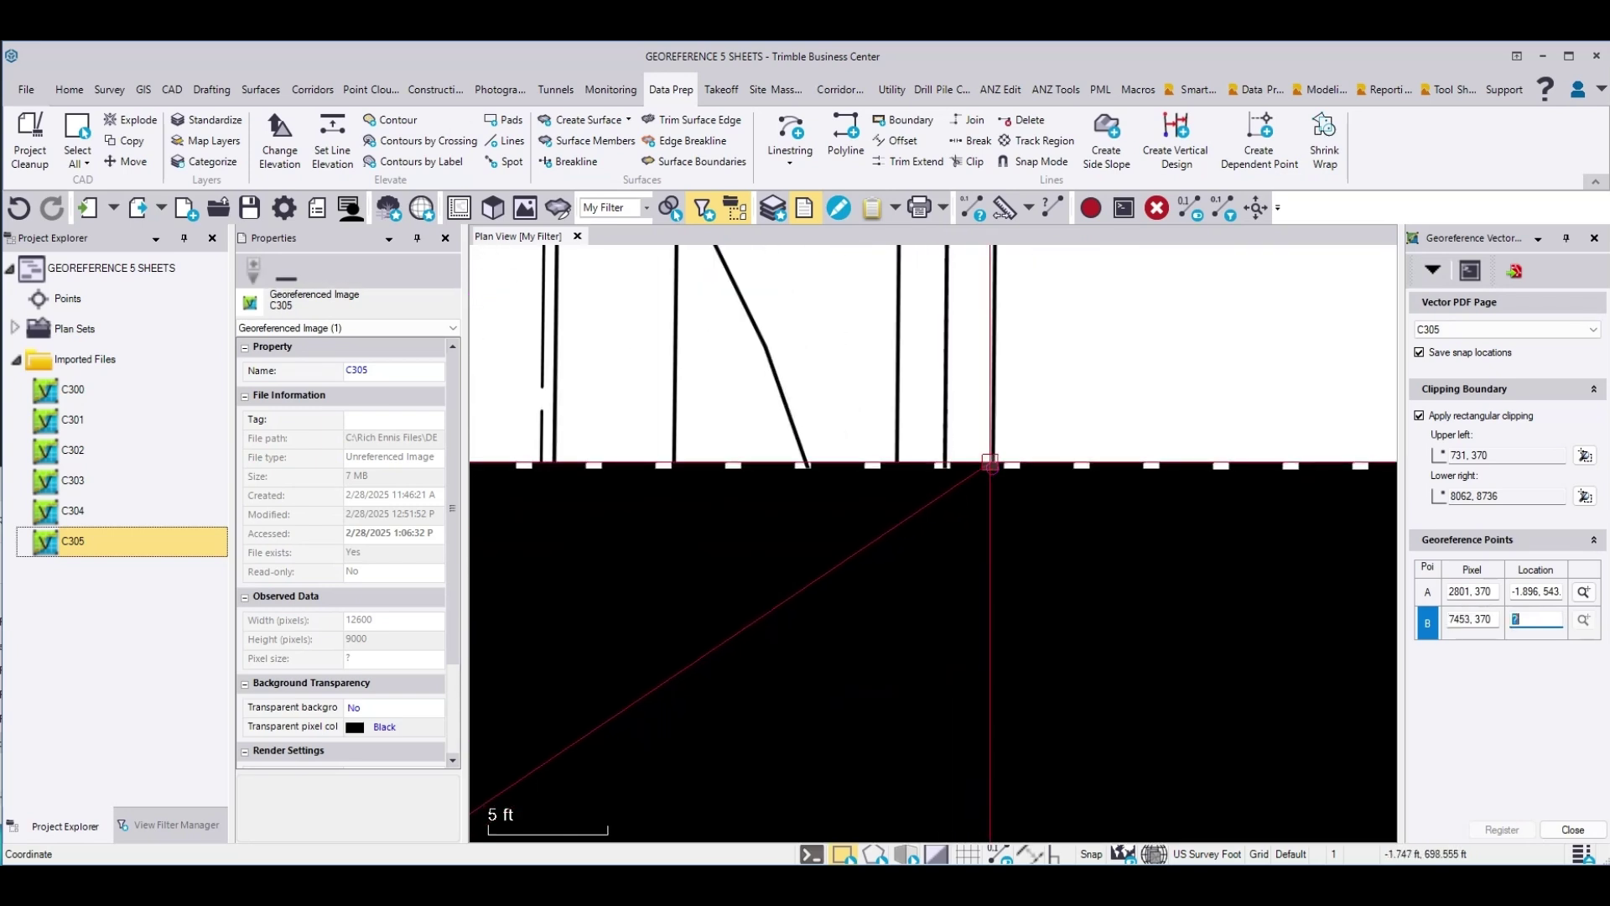
# - Tie point B's location to the matching vertical line near the eastern end of C304's southern match line, and register C305
pyautogui.click(994, 465)
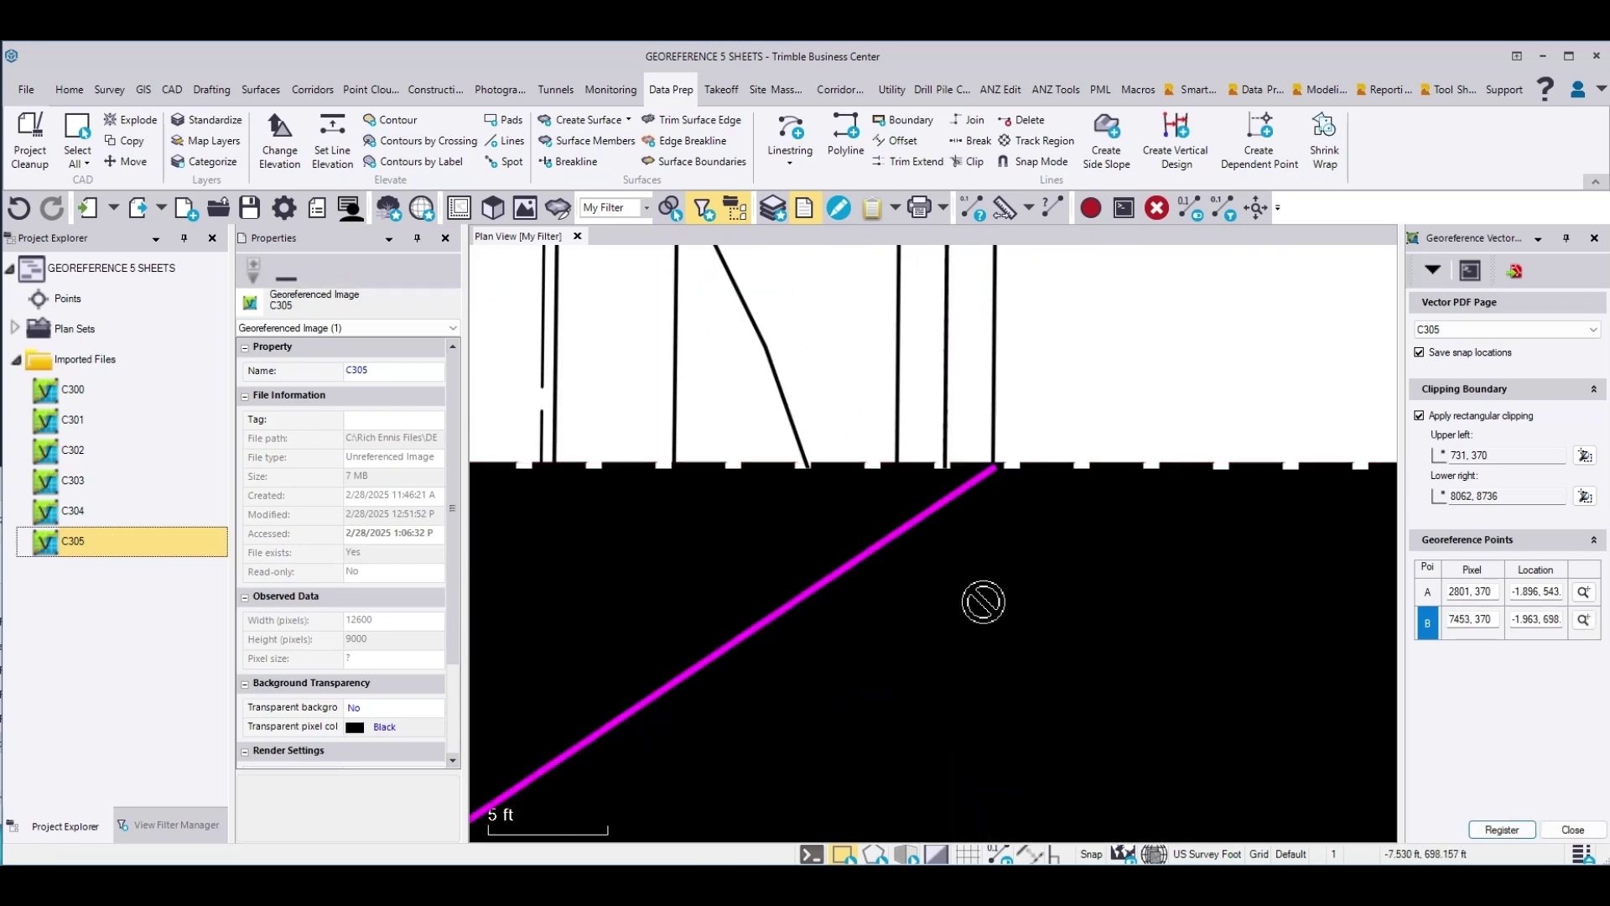
pyautogui.click(1502, 829)
# - Check how the curbs and contours line up across the match line between C304 and C305
pyautogui.scroll(5, 1071, 696)
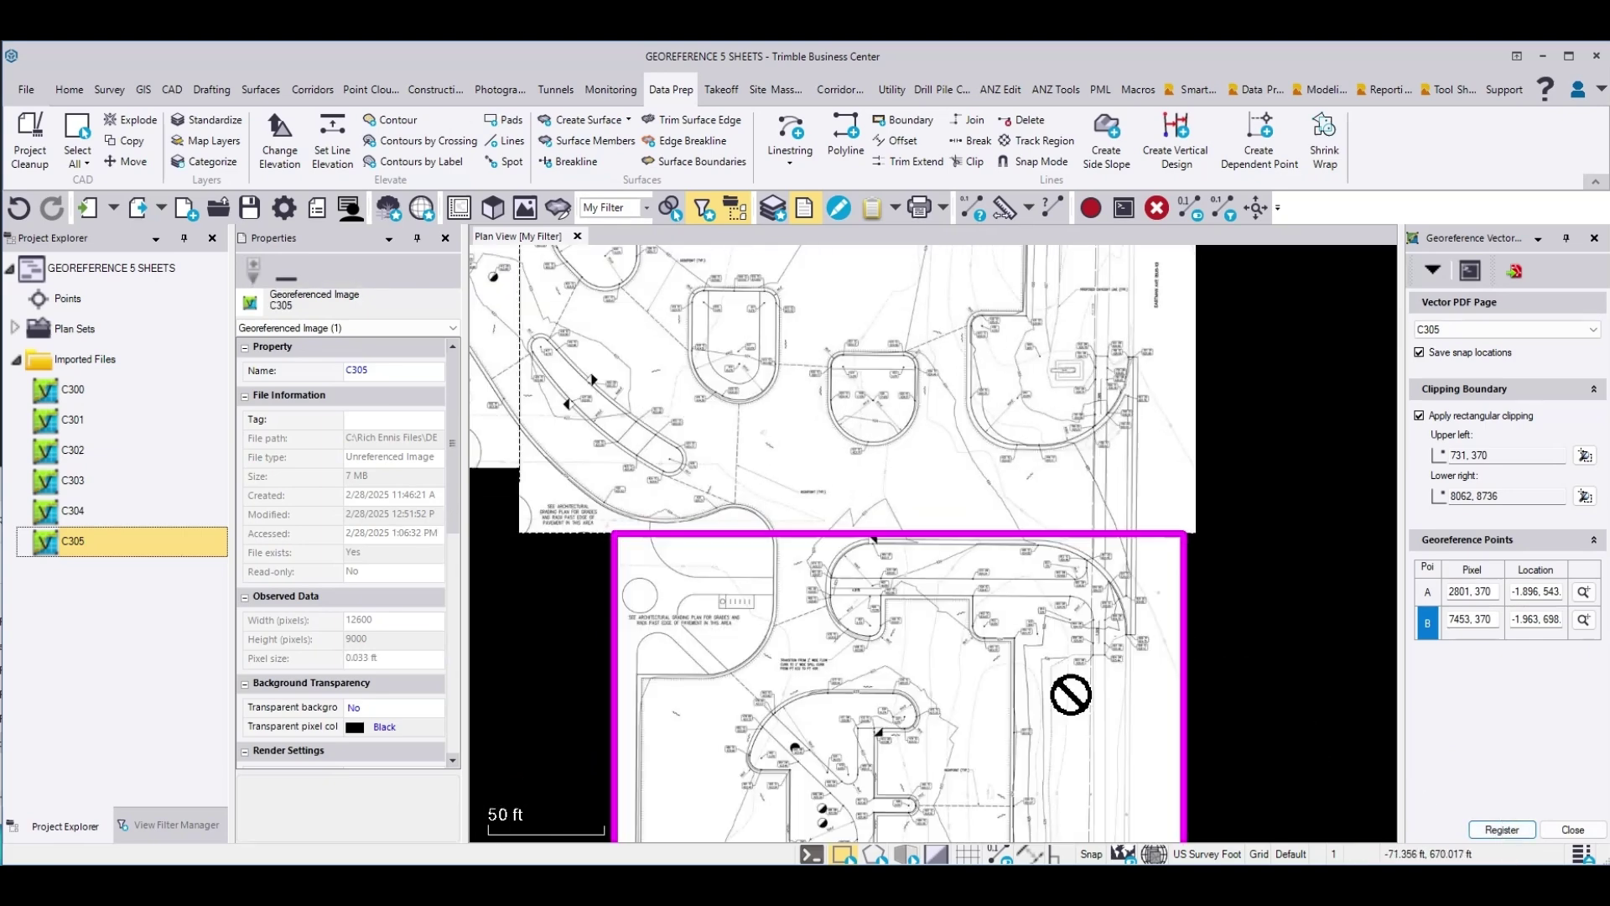
pyautogui.moveTo(1072, 696); pyautogui.dragTo(1112, 521, button='middle')
pyautogui.scroll(4, 874, 330)
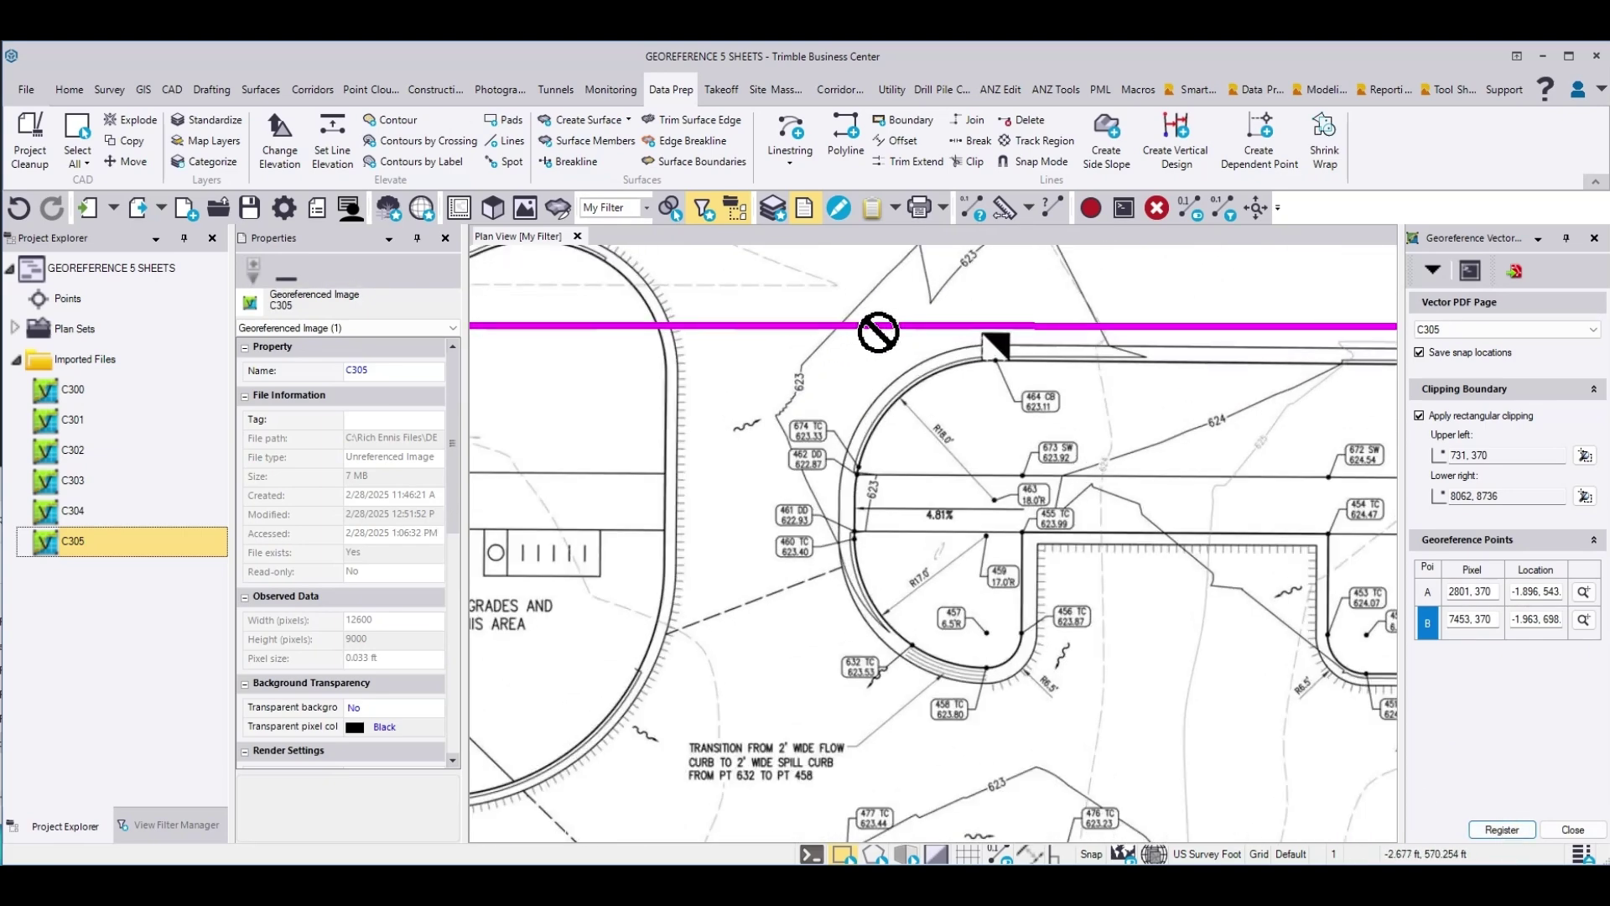
pyautogui.scroll(-1, 1030, 445)
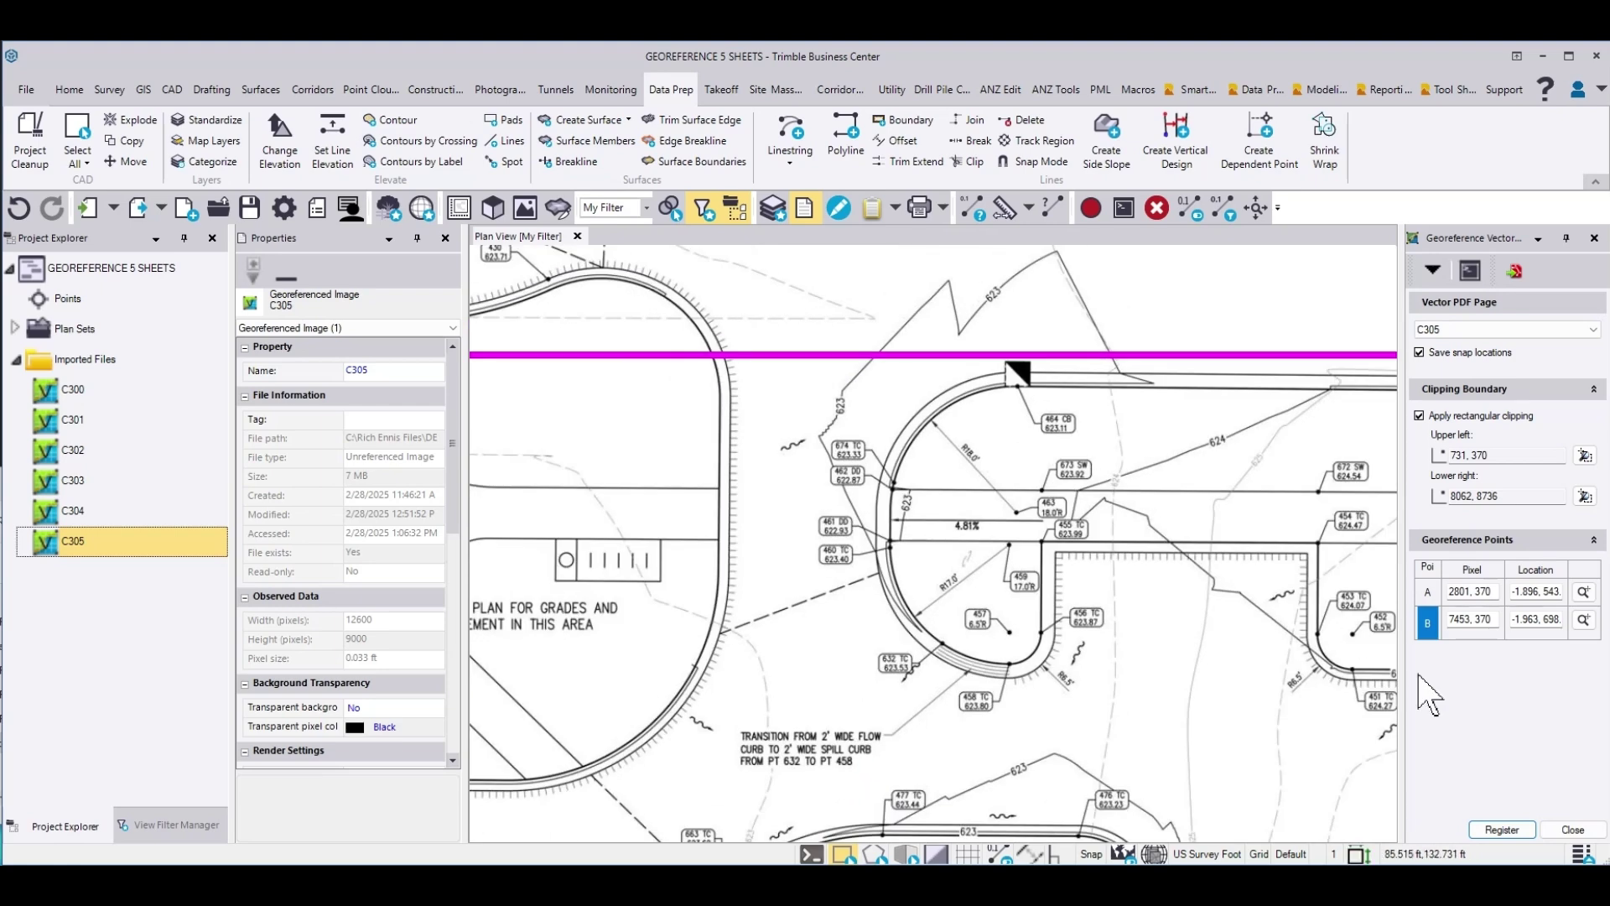
pyautogui.scroll(-5, 1119, 587)
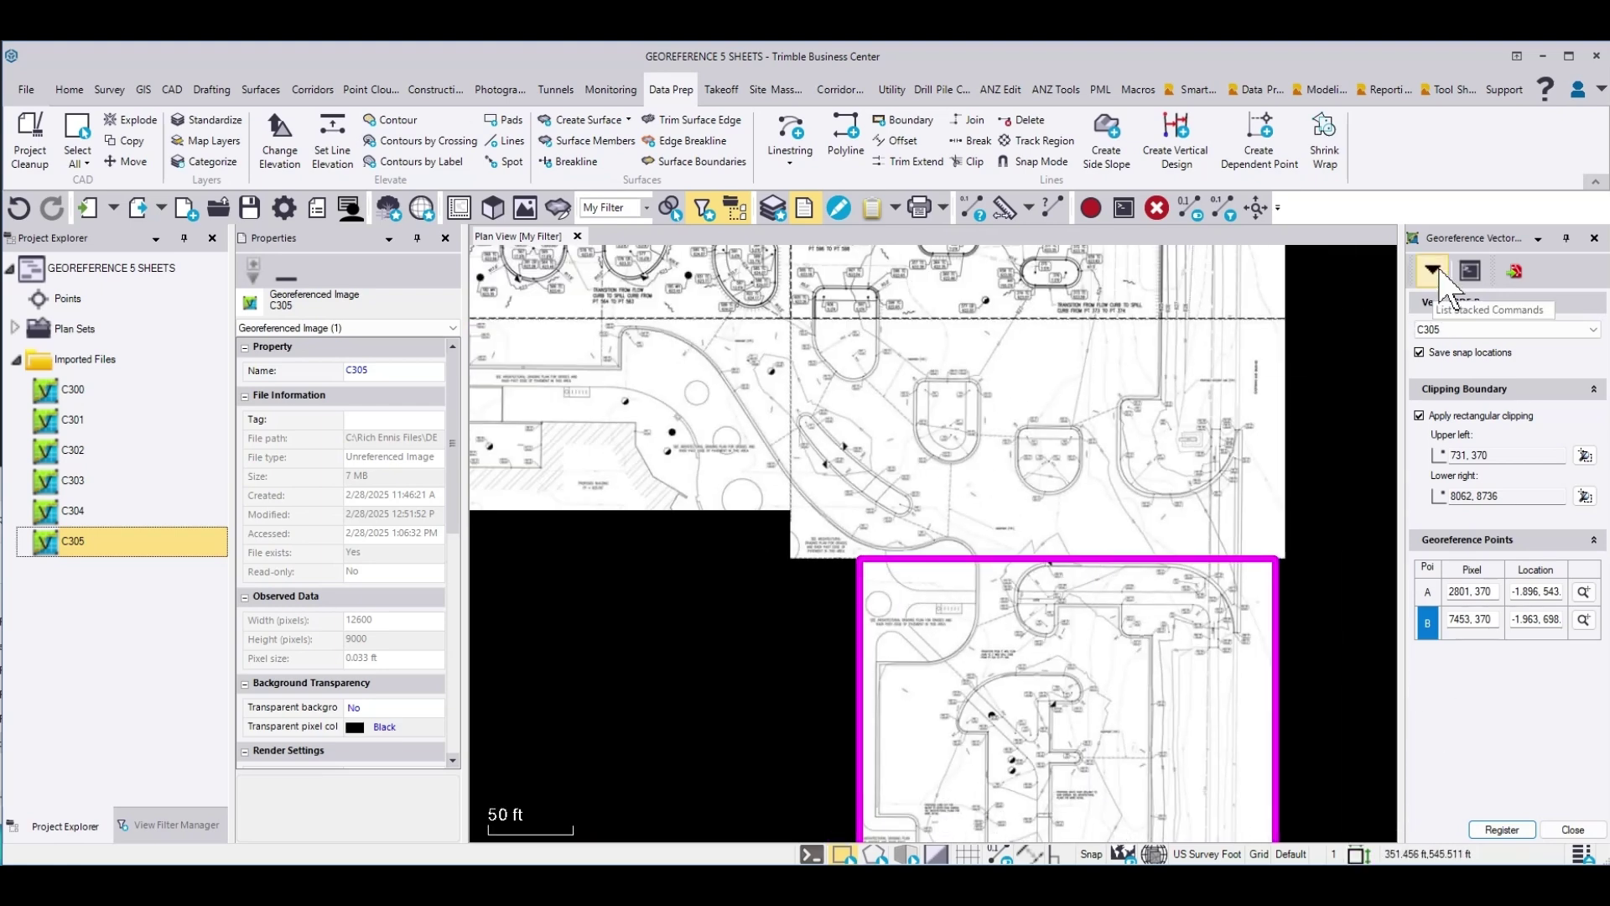
# - Save the project with sheets C301 to C305 registered
pyautogui.moveTo(1010, 642)
pyautogui.mouseDown(button='middle')
pyautogui.moveTo(1009, 366)
pyautogui.moveTo(1055, 591)
pyautogui.moveTo(1206, 596)
pyautogui.moveTo(1223, 575)
pyautogui.moveTo(1195, 585)
pyautogui.mouseUp(button='middle')
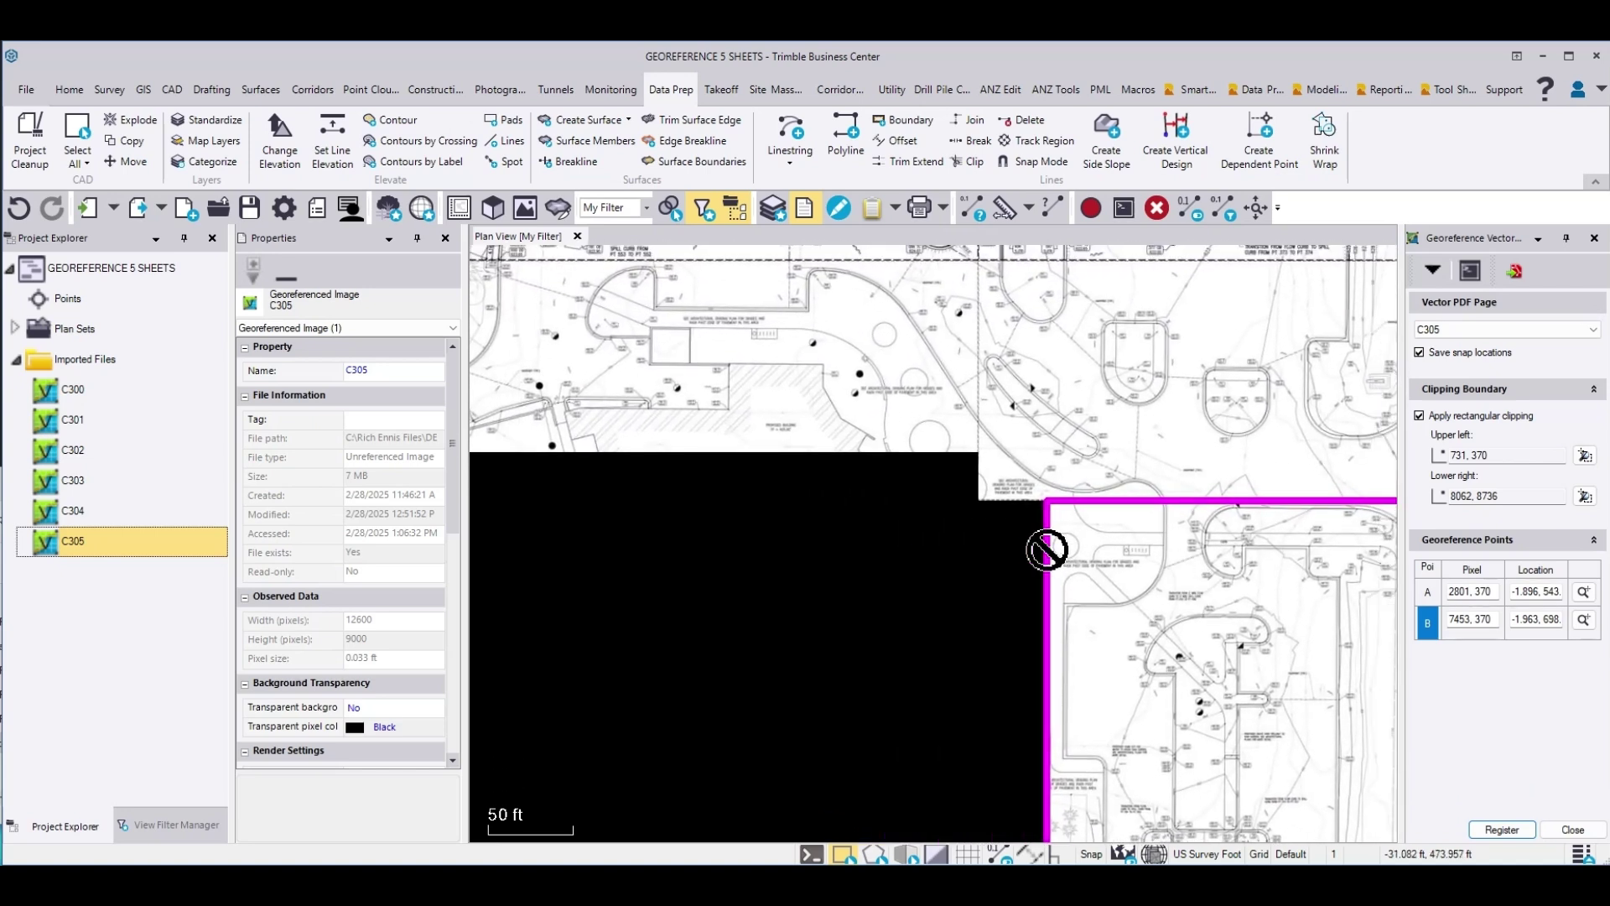
pyautogui.scroll(-3, 575, 638)
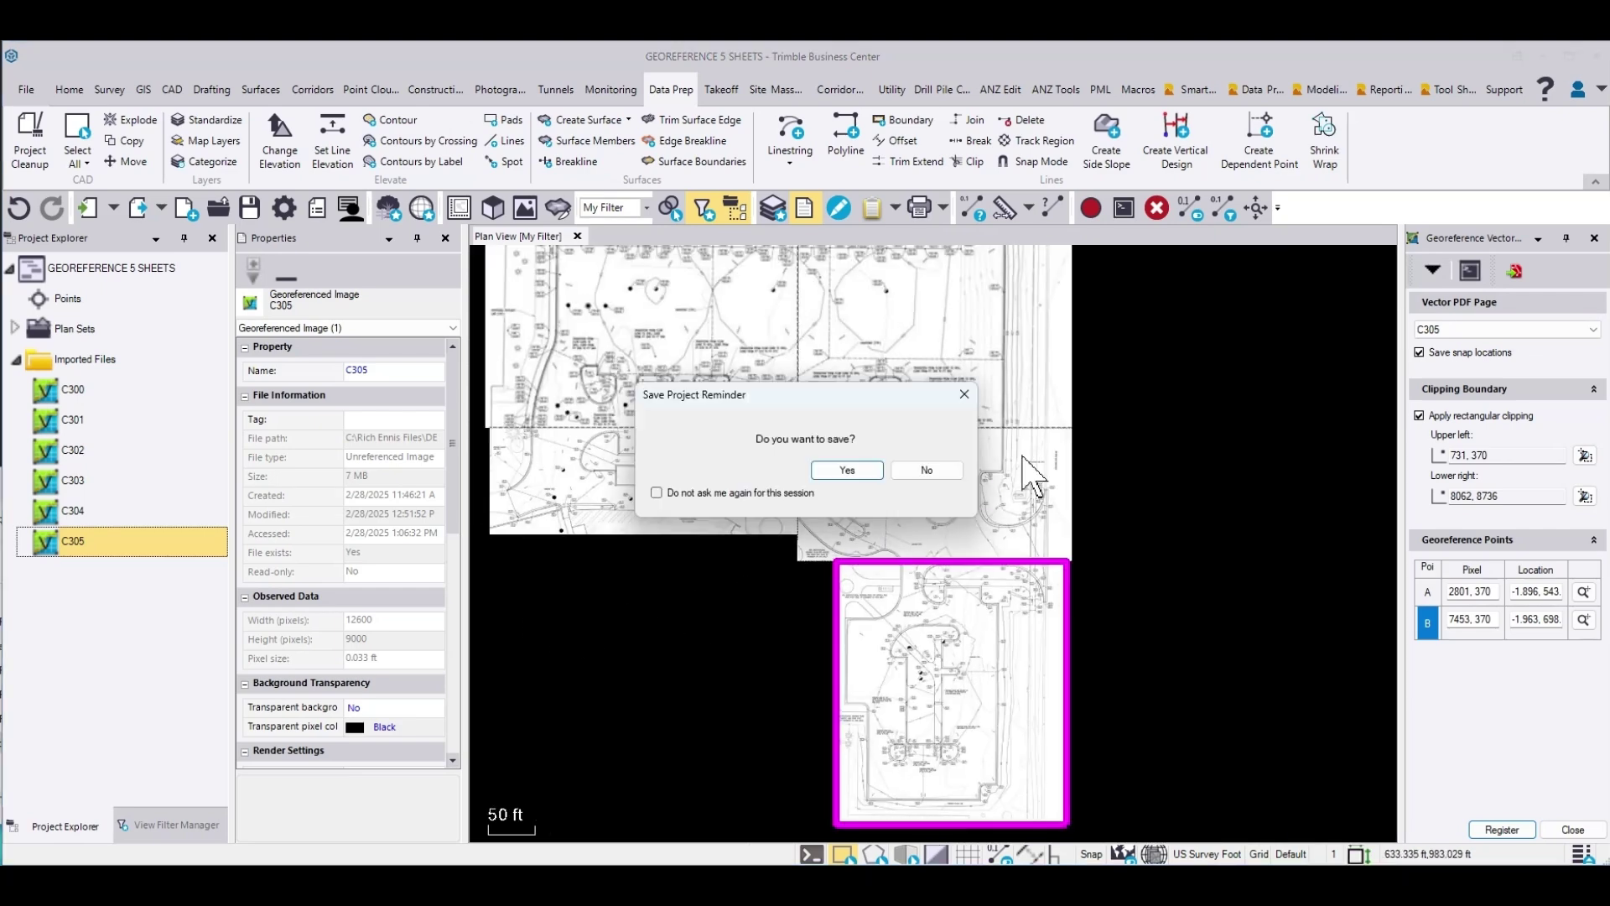
pyautogui.click(868, 477)
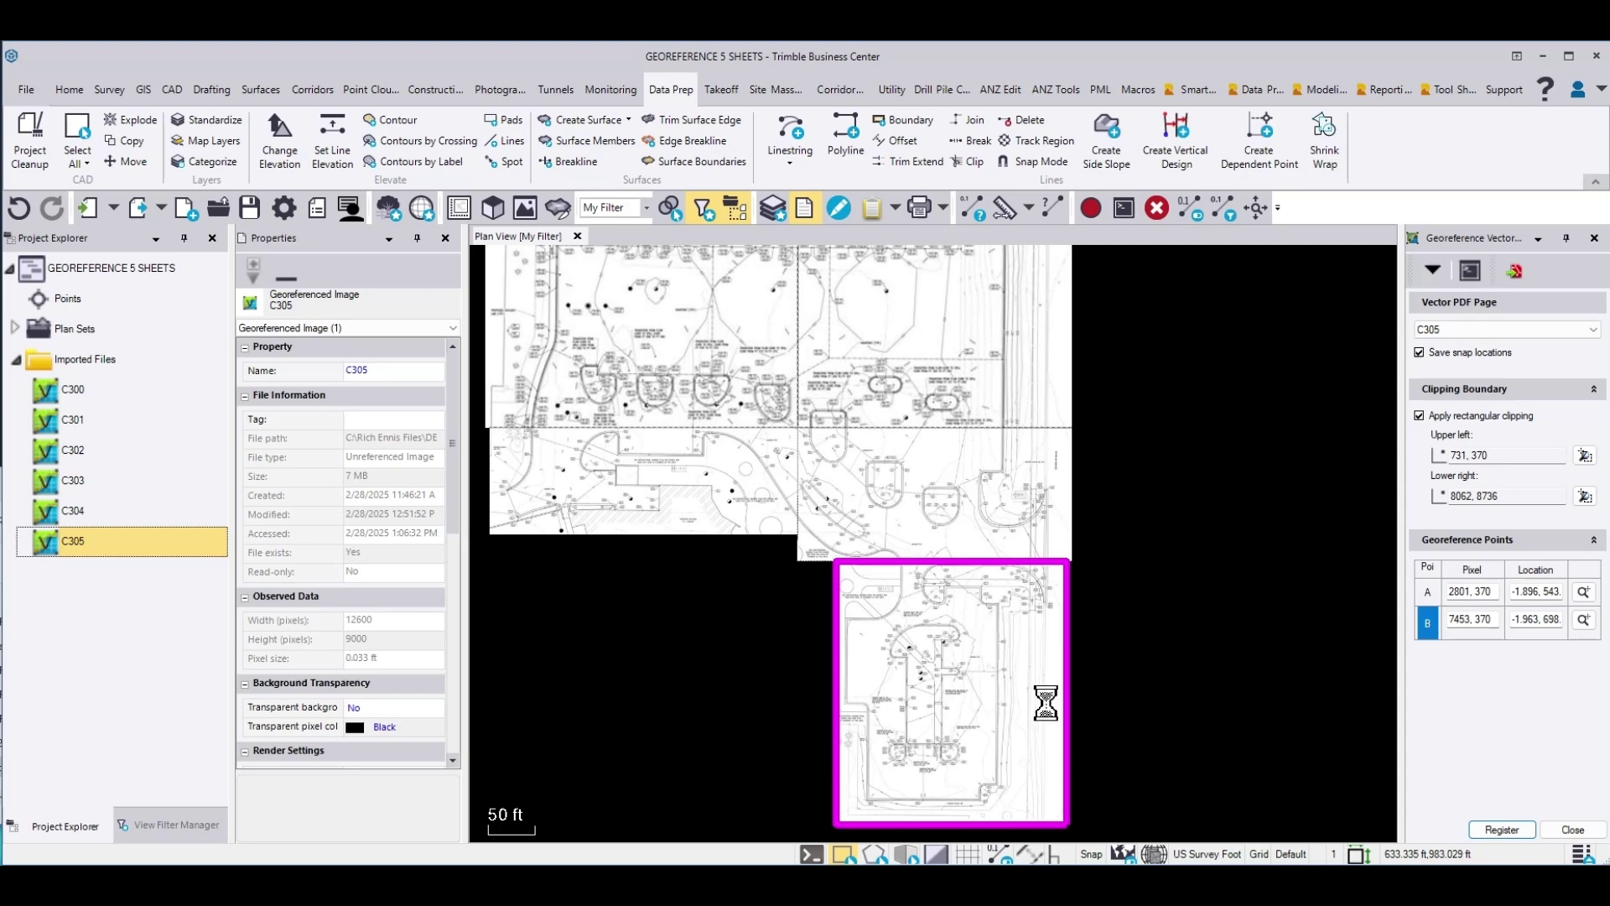
# - Inspect the eastern edge of the joined sheets C302, C304 and C305 for continuity across their match lines
pyautogui.scroll(6, 1055, 489)
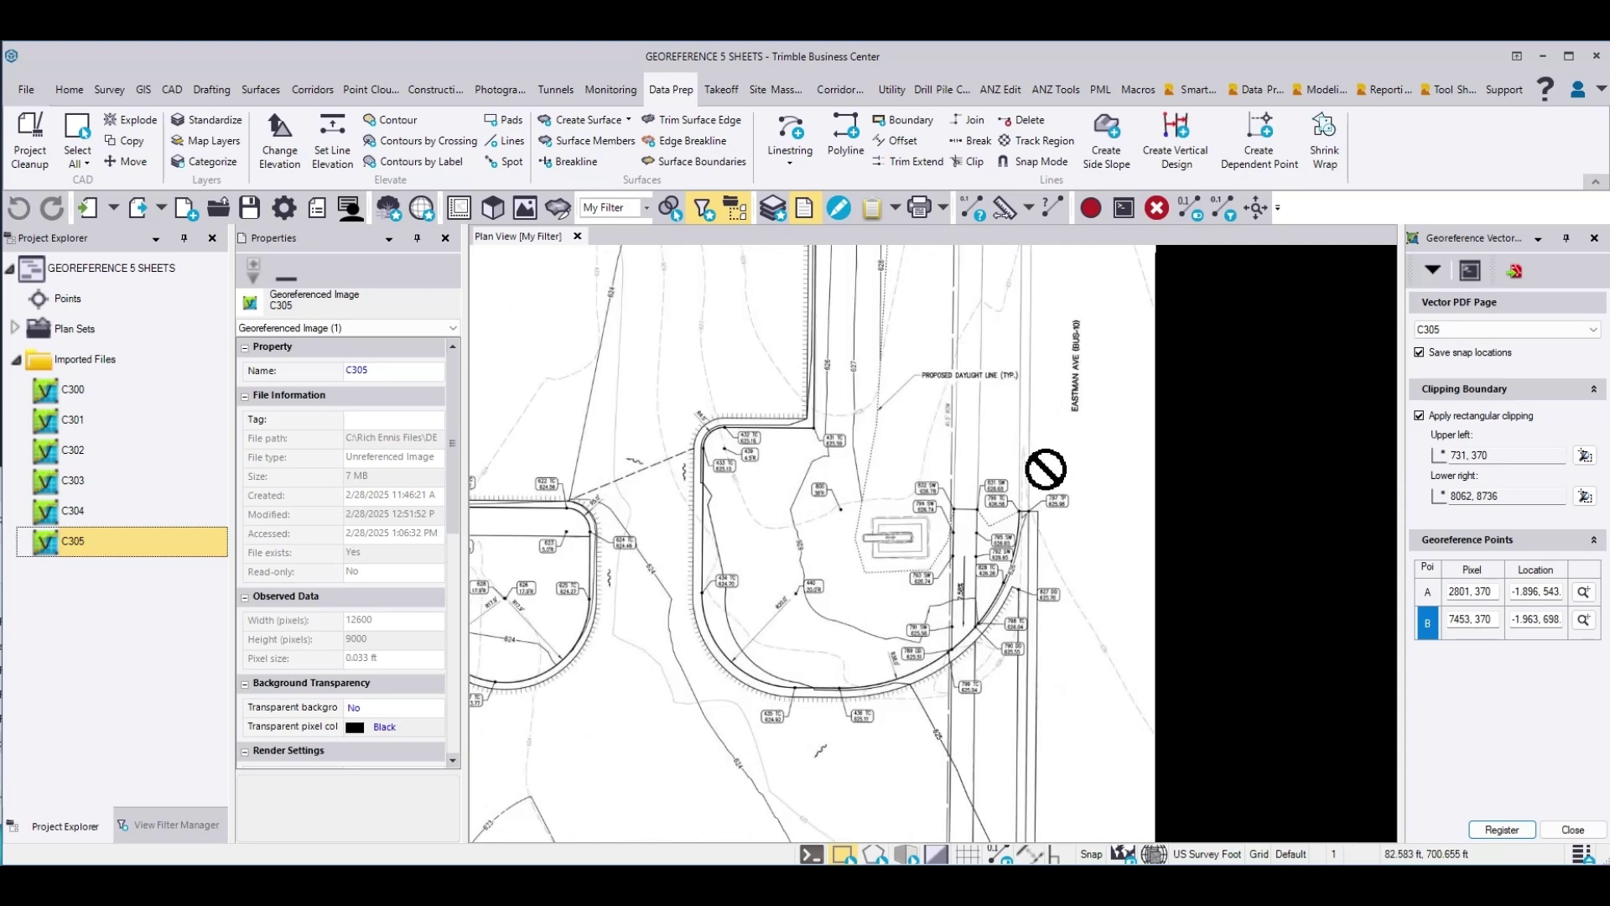
pyautogui.scroll(-5, 1016, 669)
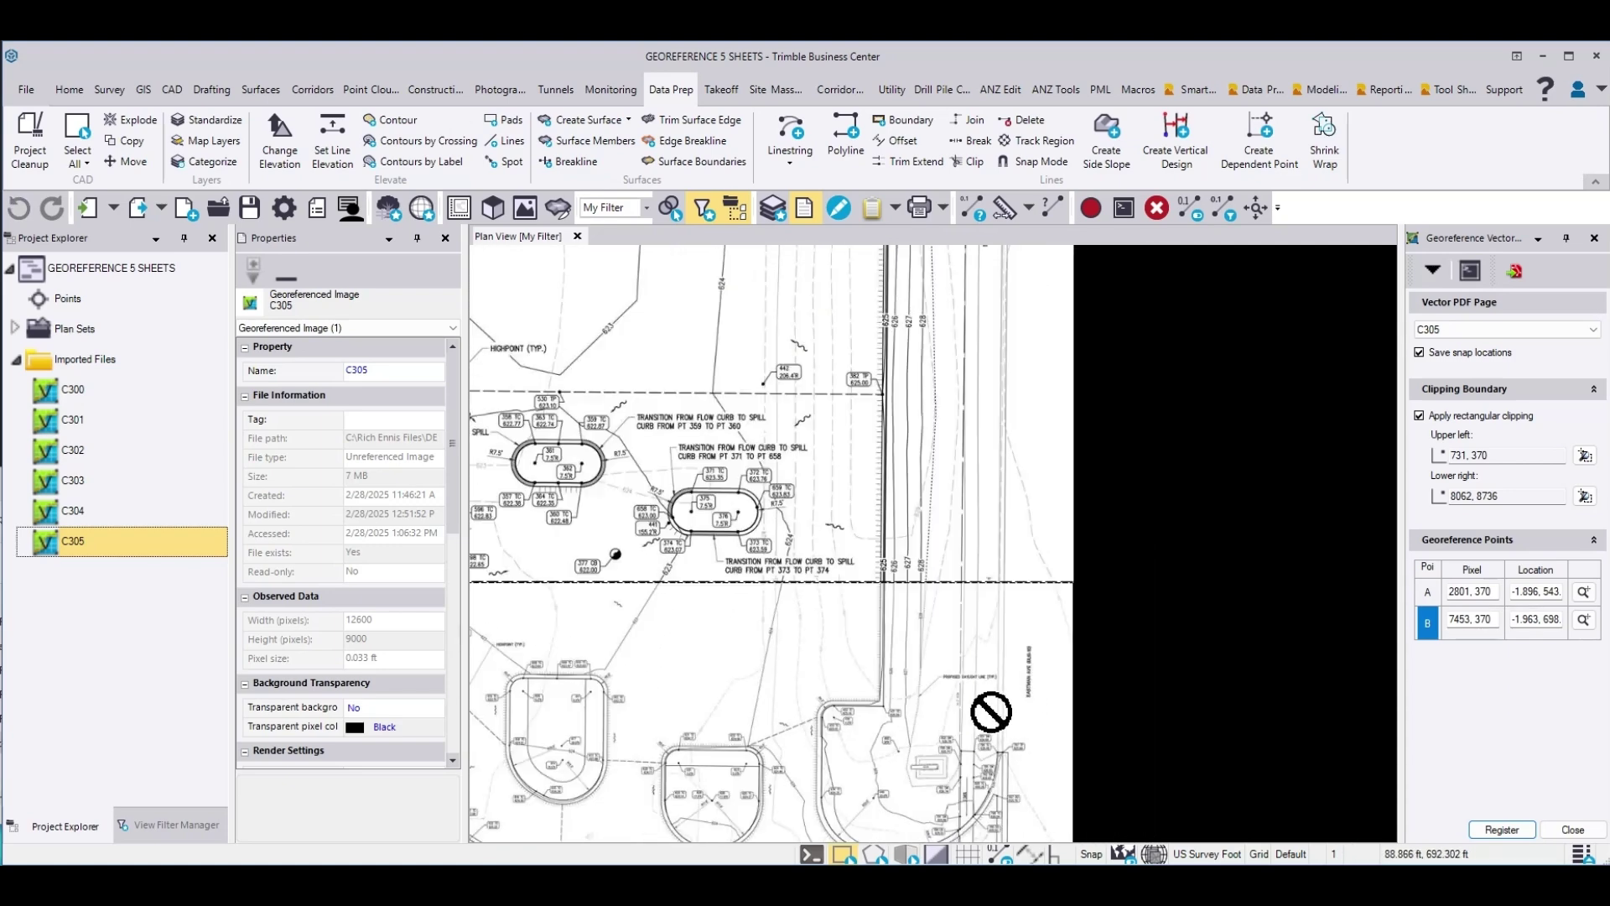
pyautogui.scroll(-3, 968, 763)
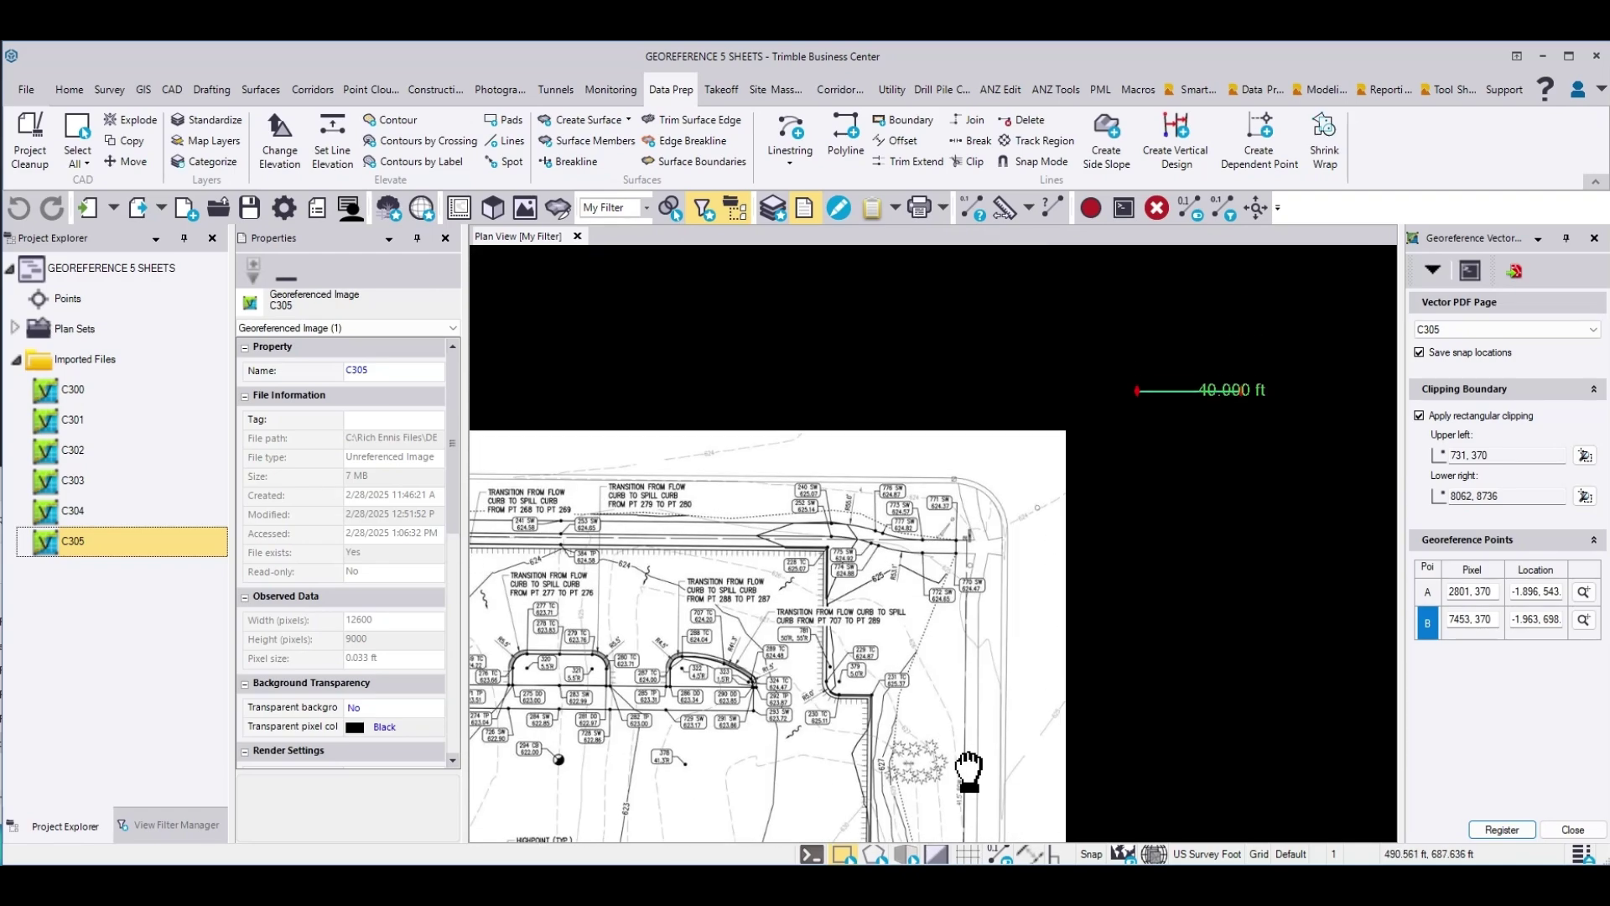
pyautogui.scroll(3, 973, 621)
pyautogui.moveTo(982, 619); pyautogui.dragTo(973, 285, button='middle')
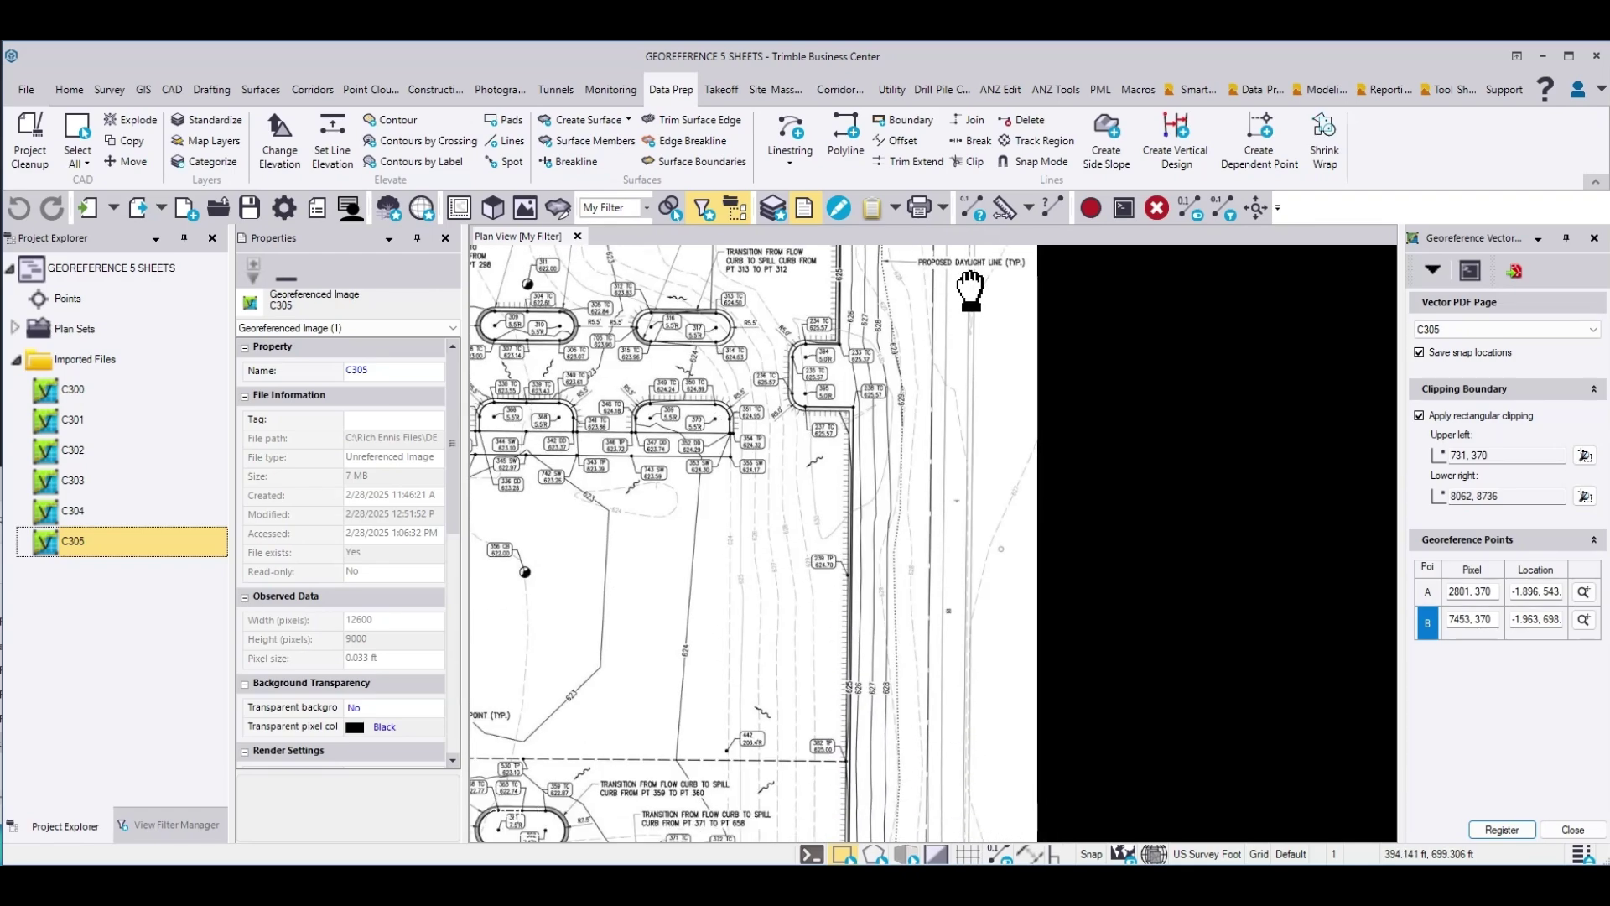
pyautogui.moveTo(979, 628); pyautogui.dragTo(941, 248, button='middle')
pyautogui.moveTo(933, 695); pyautogui.dragTo(868, 564, button='middle')
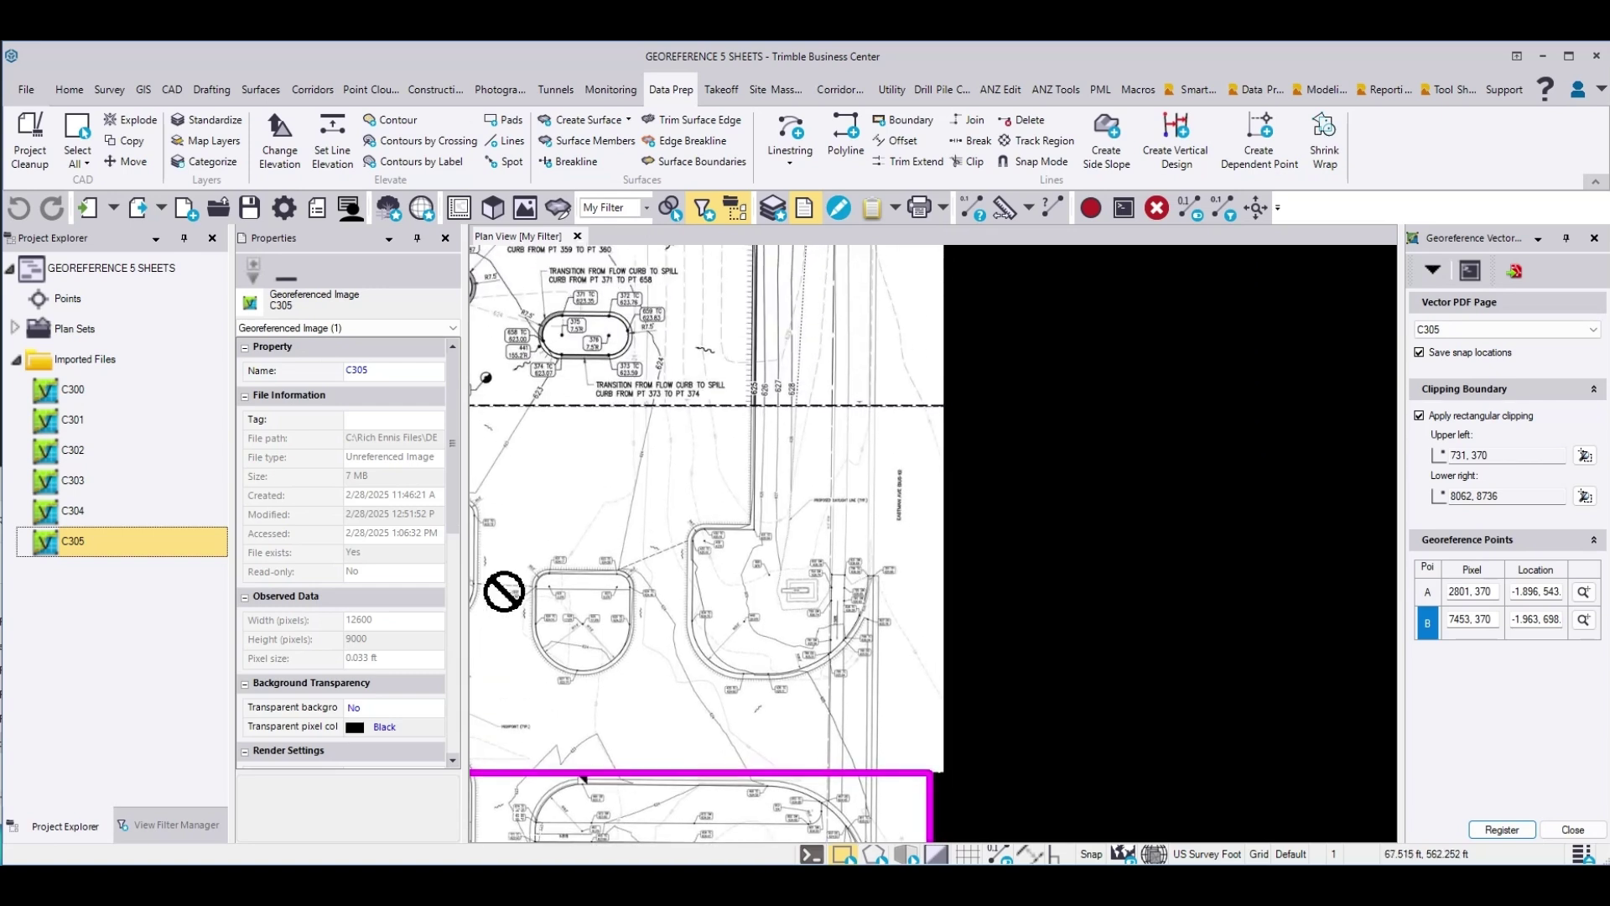
# - Select C304 and C303 in turn to identify them, and switch to the Welcome Center Grading PDF
pyautogui.click(93, 514)
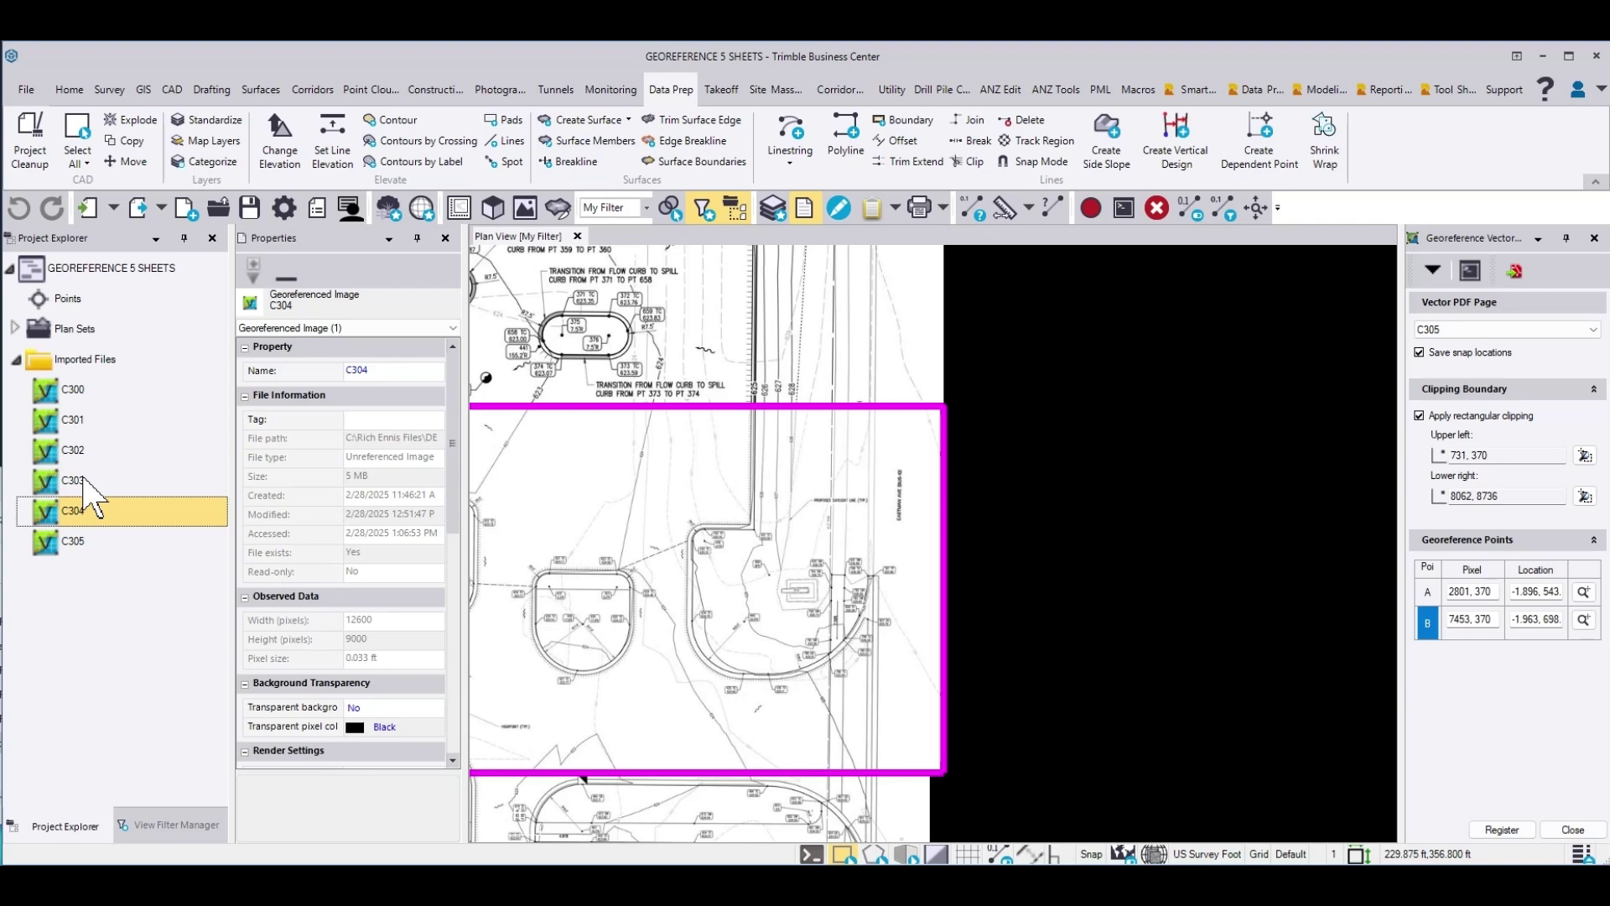
pyautogui.click(90, 482)
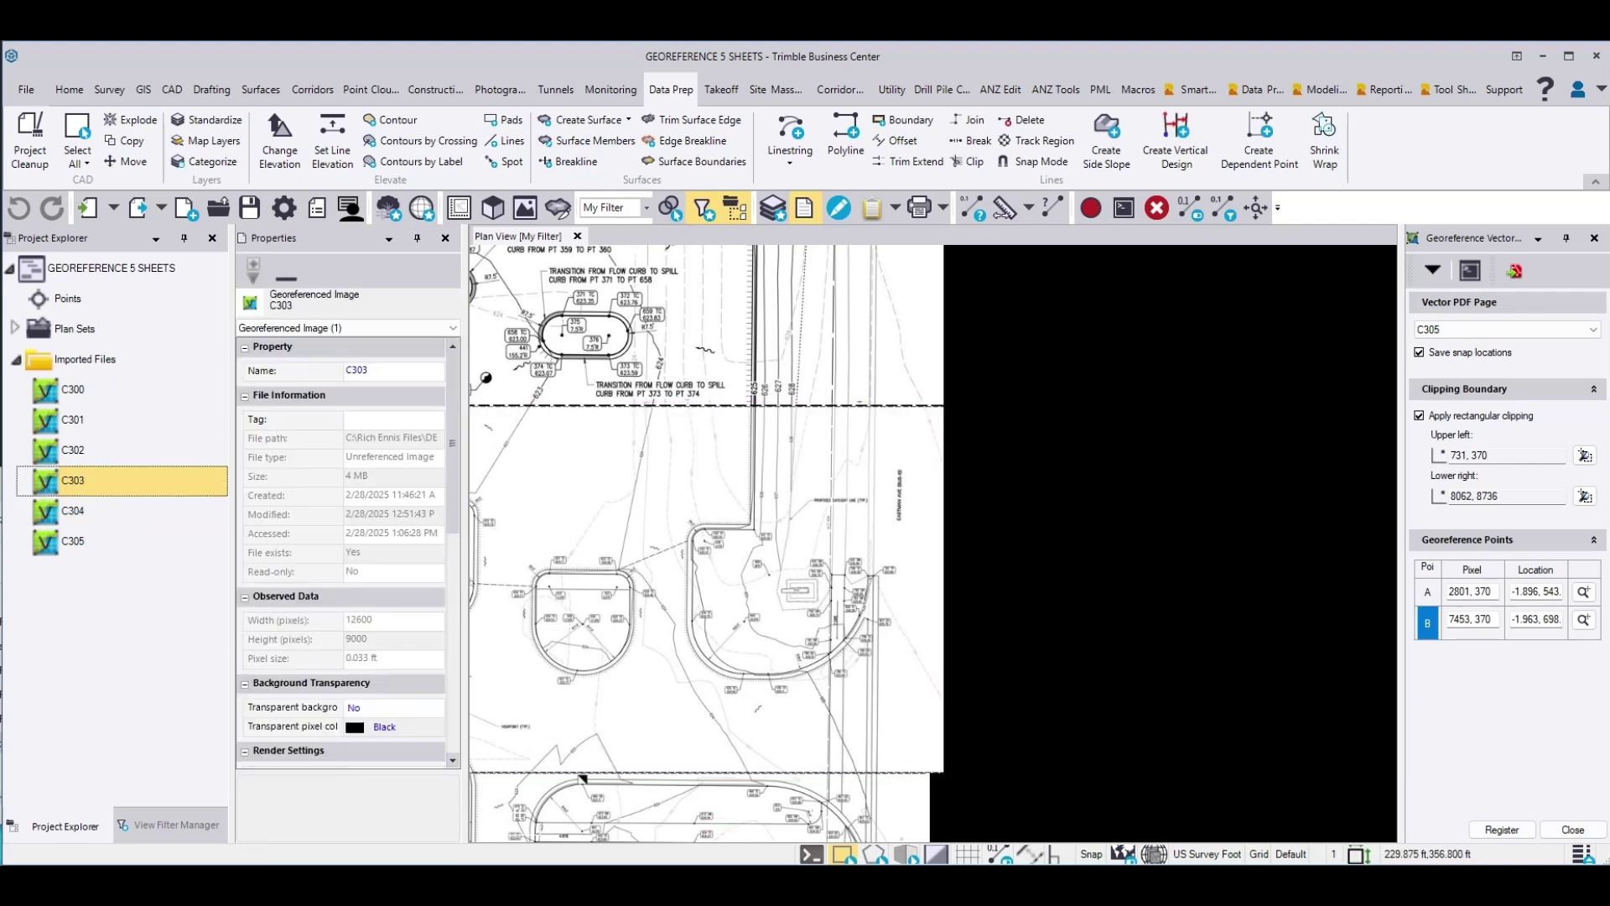
pyautogui.hotkey('alt', 'Tab')
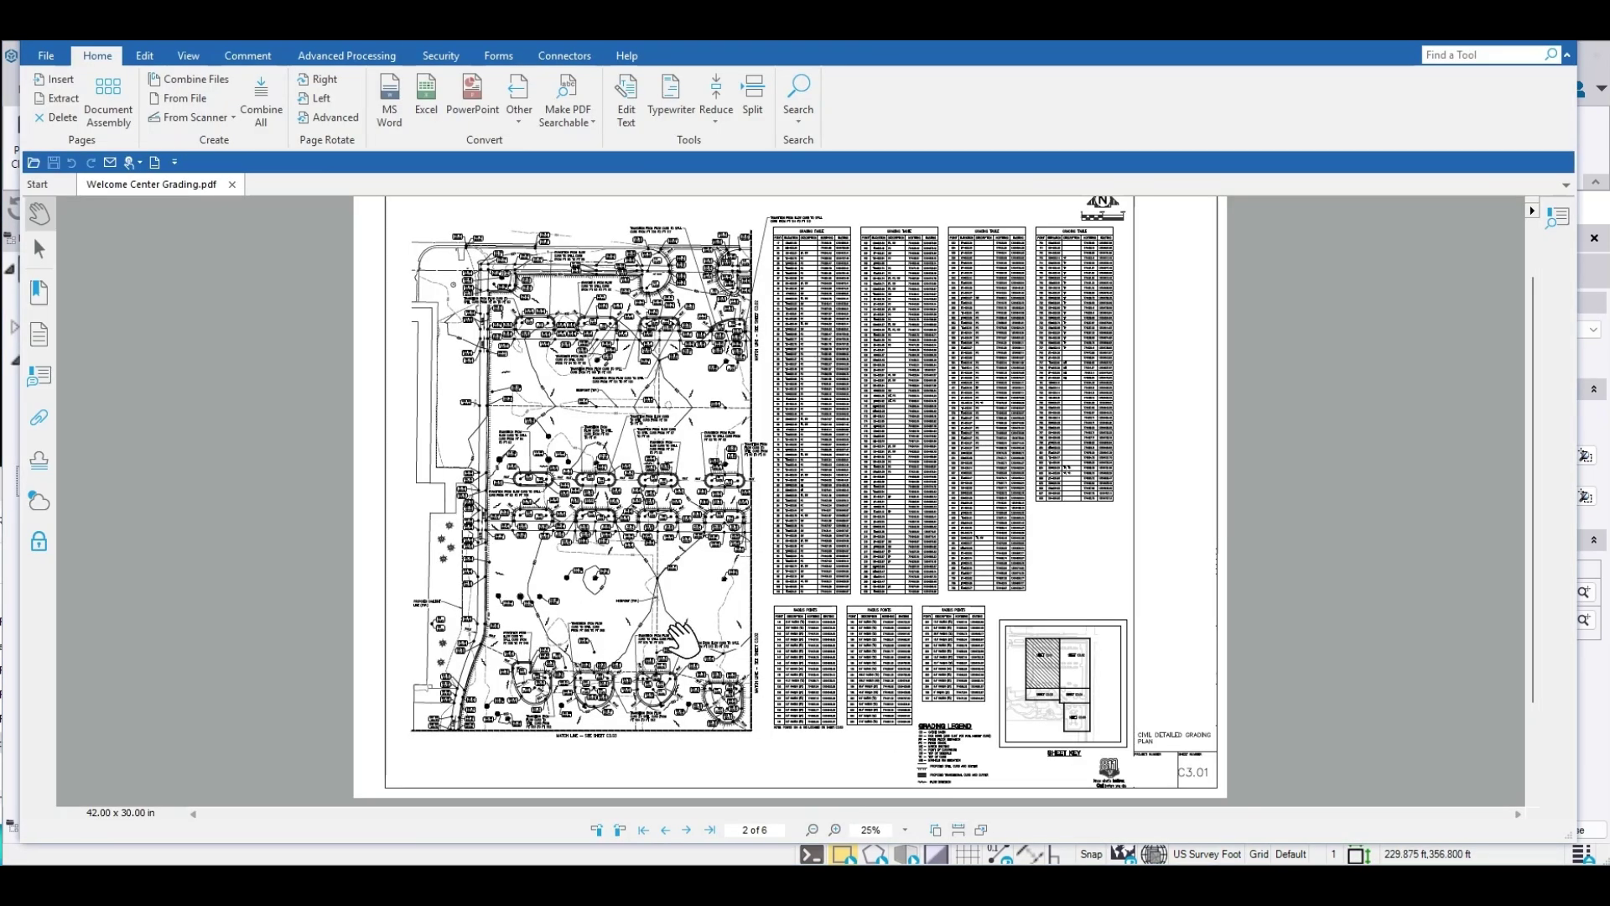
# - Review grading sheets C3.02 through C3.05 in the PDF, checking the area shaded on each sheet key
pyautogui.scroll(-1, 767, 635)
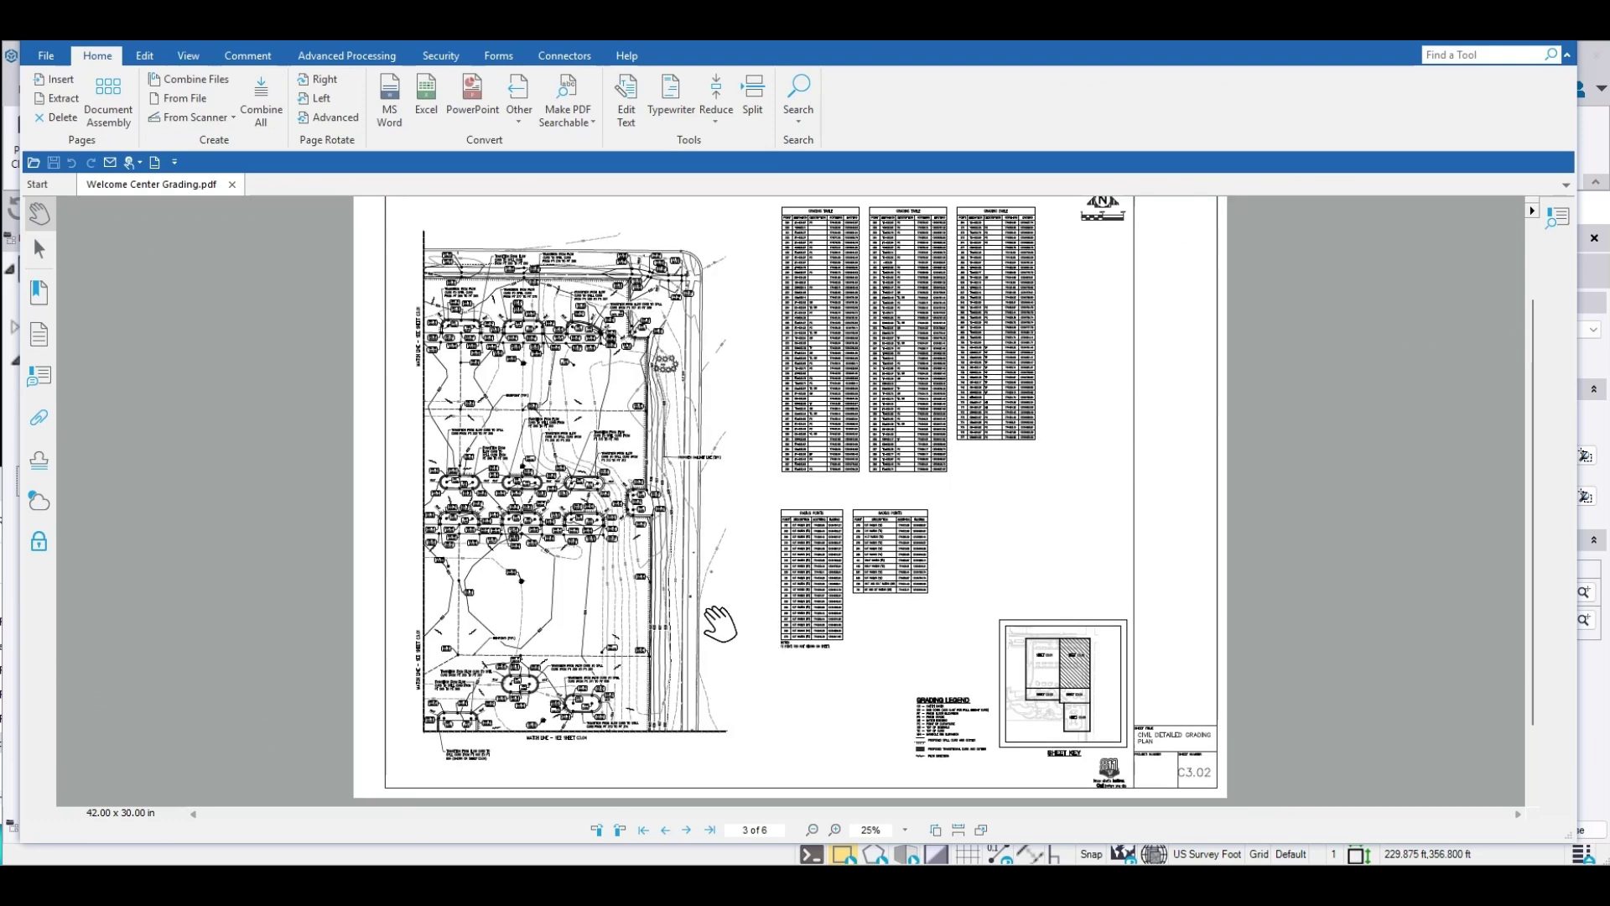
pyautogui.scroll(-1, 676, 449)
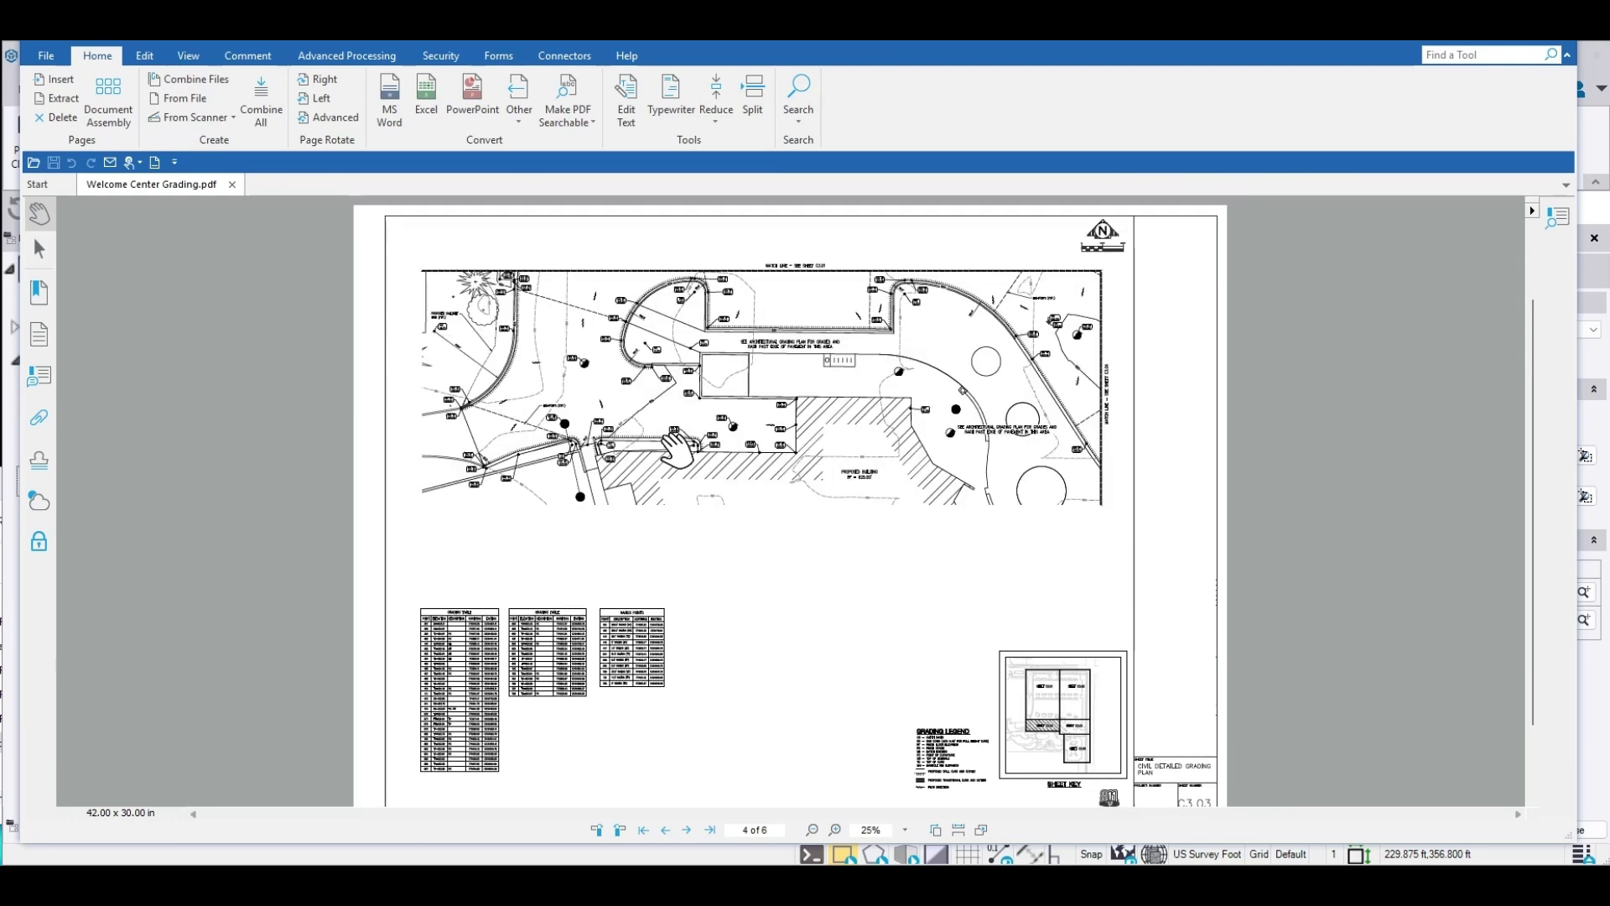
pyautogui.scroll(-1, 683, 449)
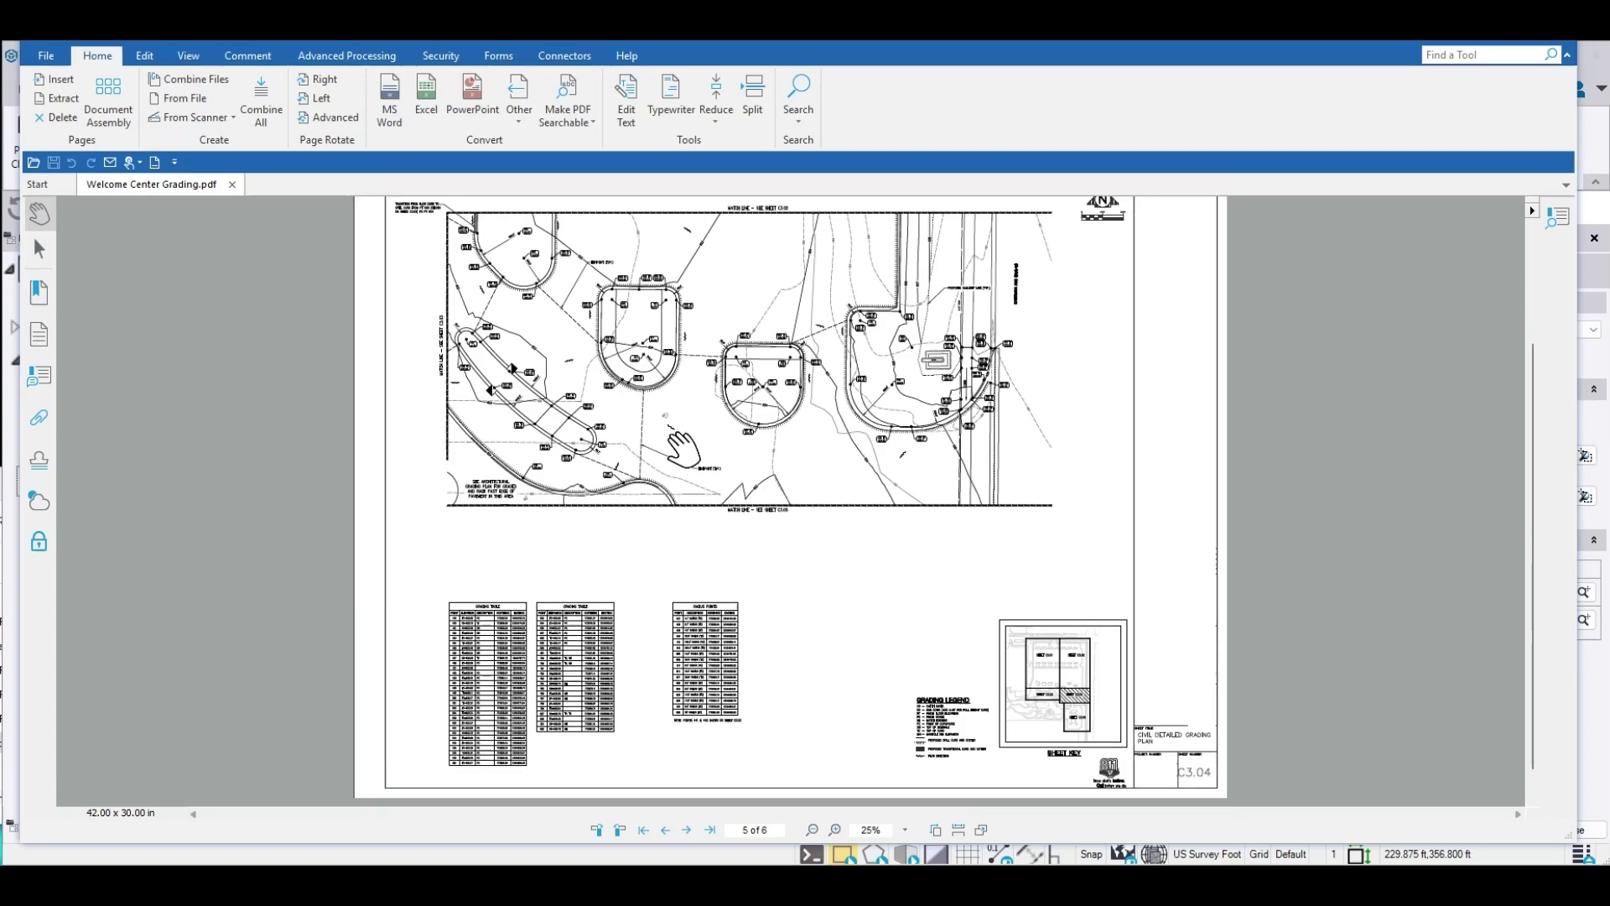
pyautogui.scroll(-1, 684, 448)
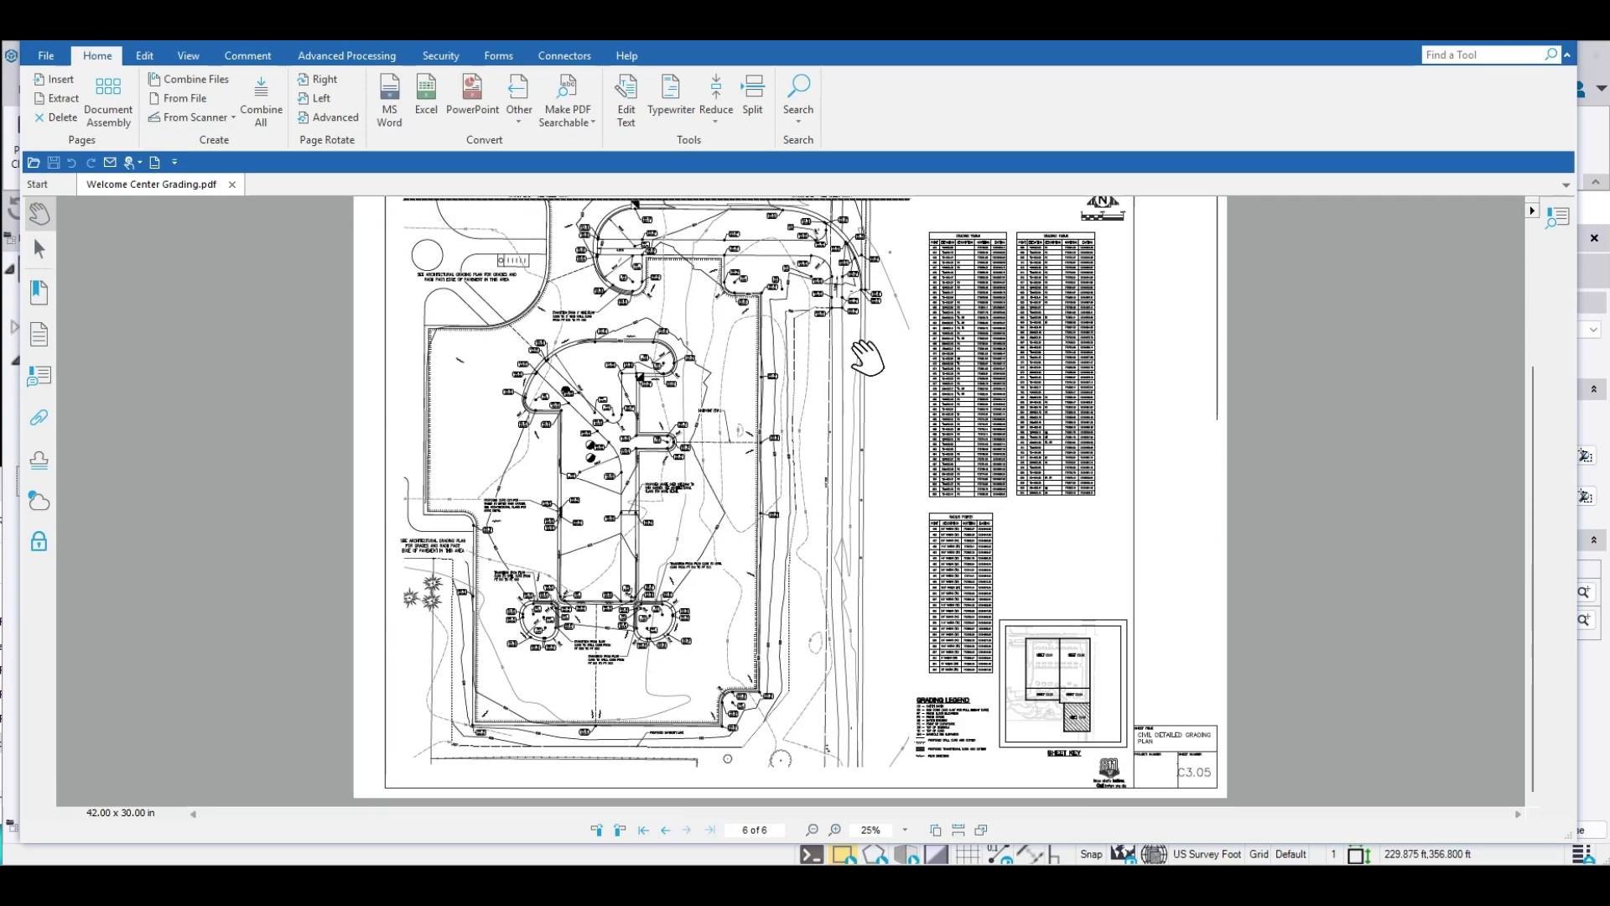
# - Examine the right-of-way lines along the eastern edge of sheet C3.05 up to the C3.04 match line, and its grading tables
pyautogui.keyDown('ctrl'); pyautogui.scroll(2, 860, 646); pyautogui.keyUp('ctrl')
pyautogui.moveTo(860, 646); pyautogui.dragTo(725, 219)
pyautogui.moveTo(817, 597); pyautogui.dragTo(801, 770)
pyautogui.moveTo(775, 521); pyautogui.dragTo(745, 736)
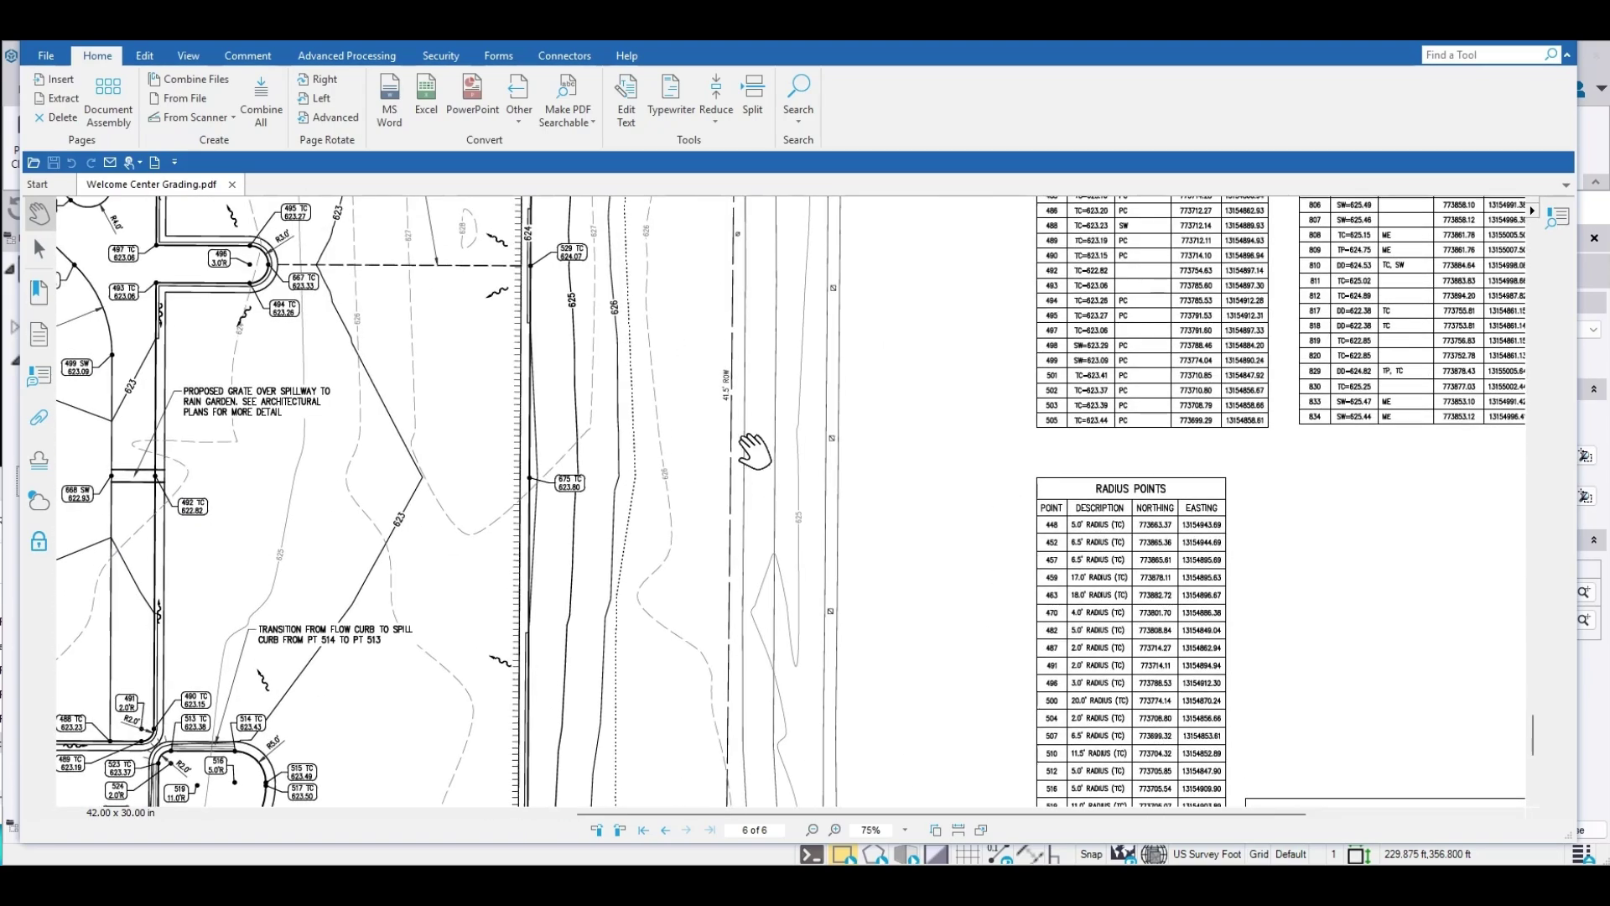
pyautogui.moveTo(755, 450); pyautogui.dragTo(755, 737)
pyautogui.moveTo(755, 486); pyautogui.dragTo(755, 738)
pyautogui.moveTo(755, 429); pyautogui.dragTo(757, 625)
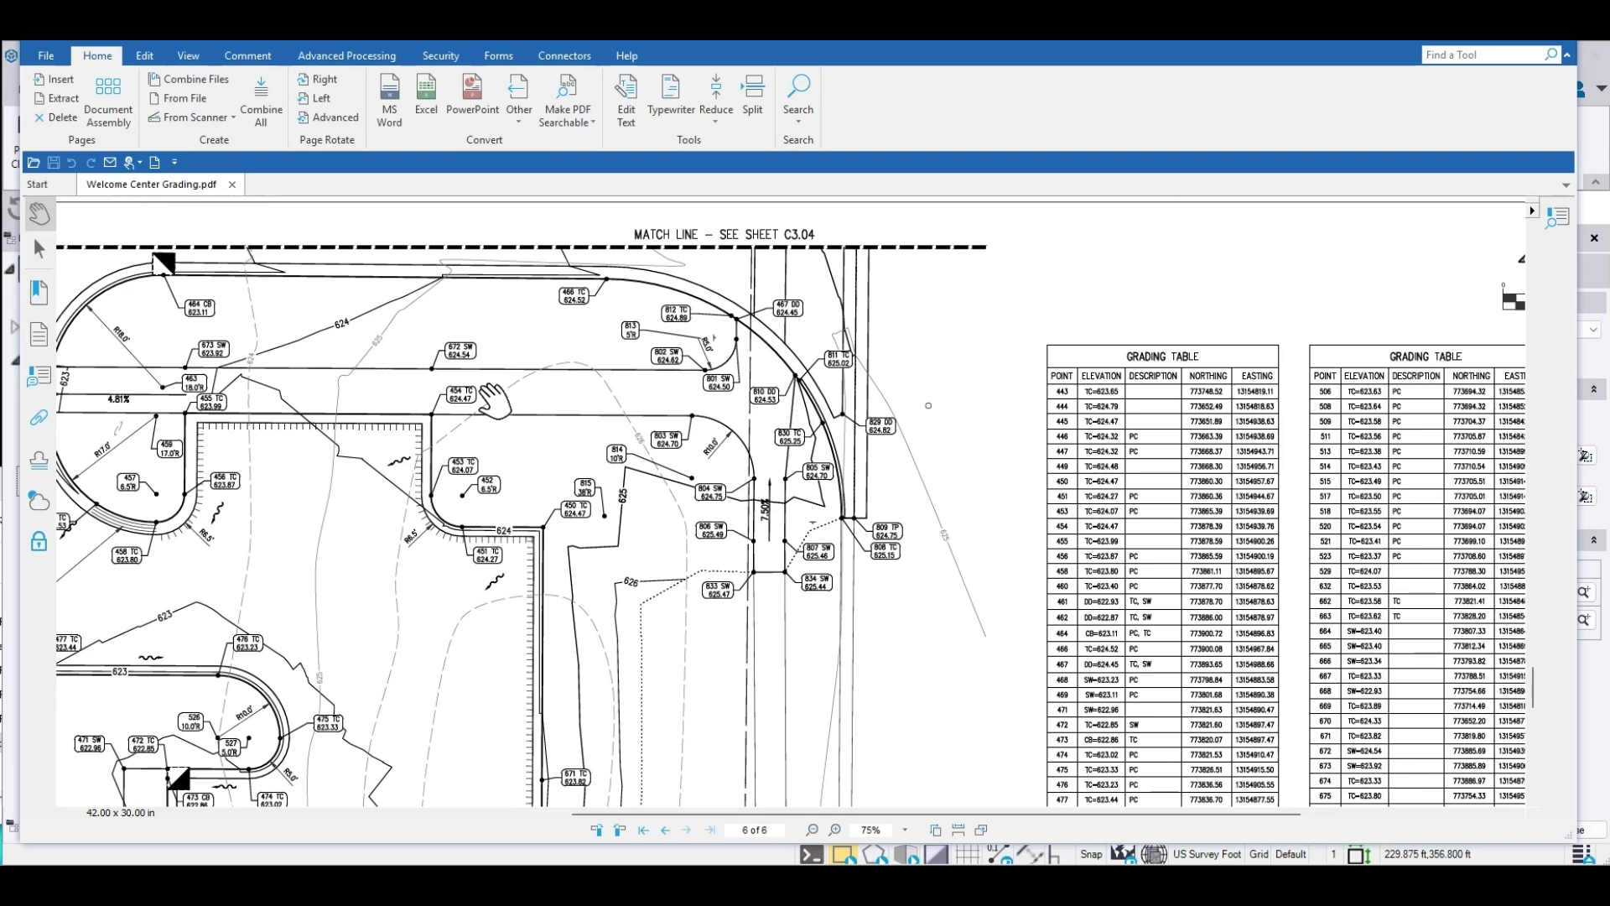
pyautogui.scroll(-10, 1091, 437)
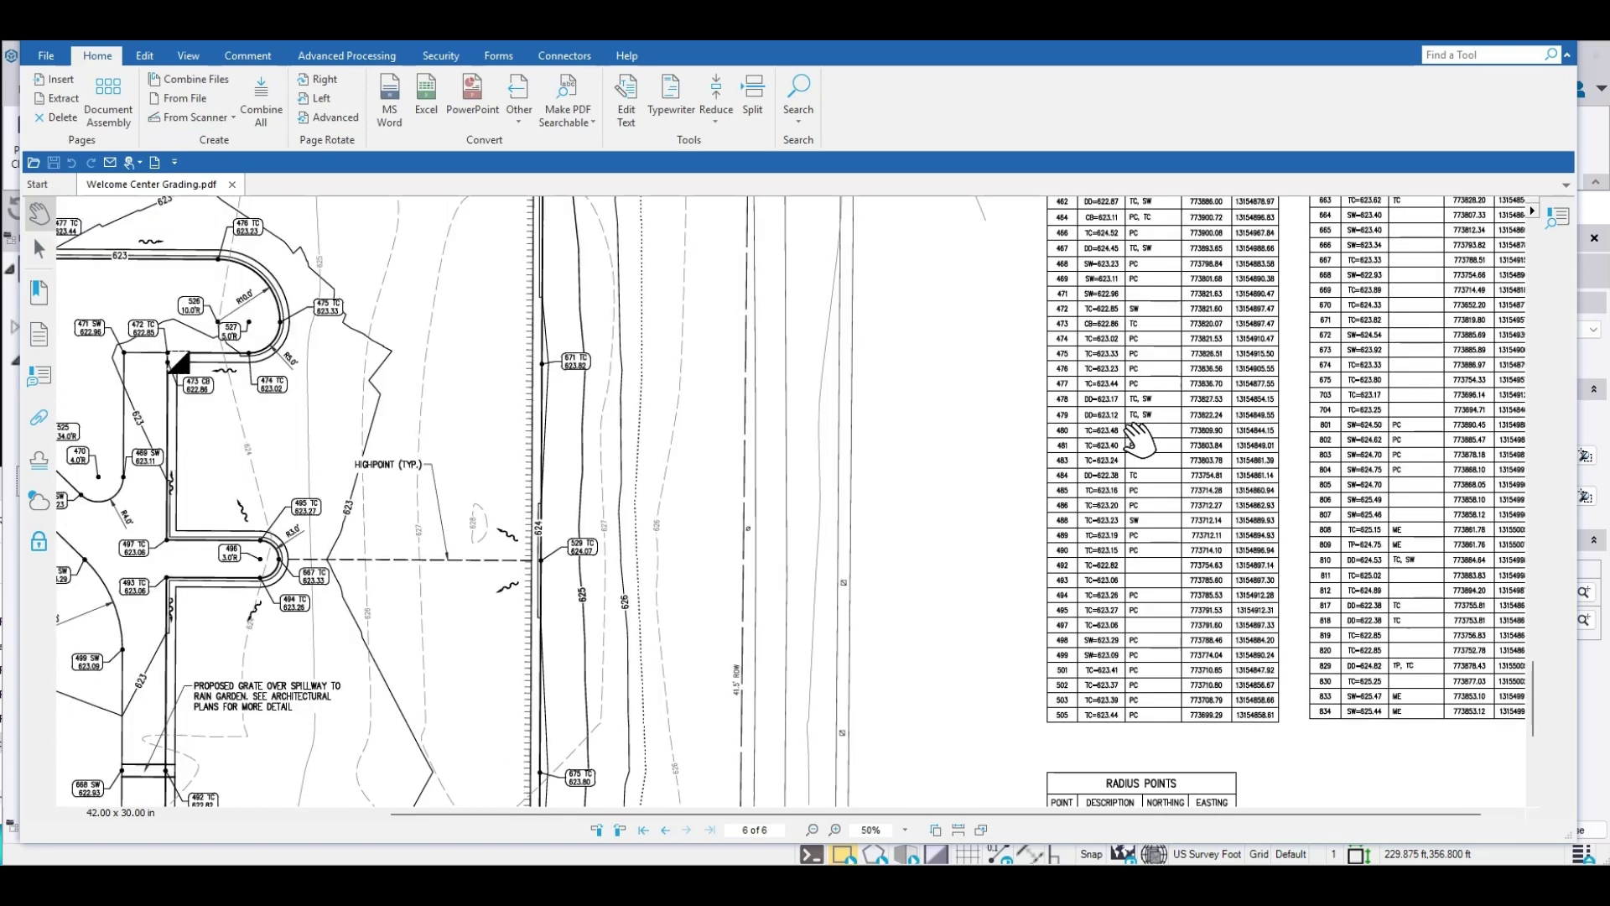
pyautogui.keyDown('ctrl'); pyautogui.scroll(-5, 1139, 441); pyautogui.keyUp('ctrl')
pyautogui.keyDown('ctrl'); pyautogui.scroll(1, 647, 599); pyautogui.keyUp('ctrl')
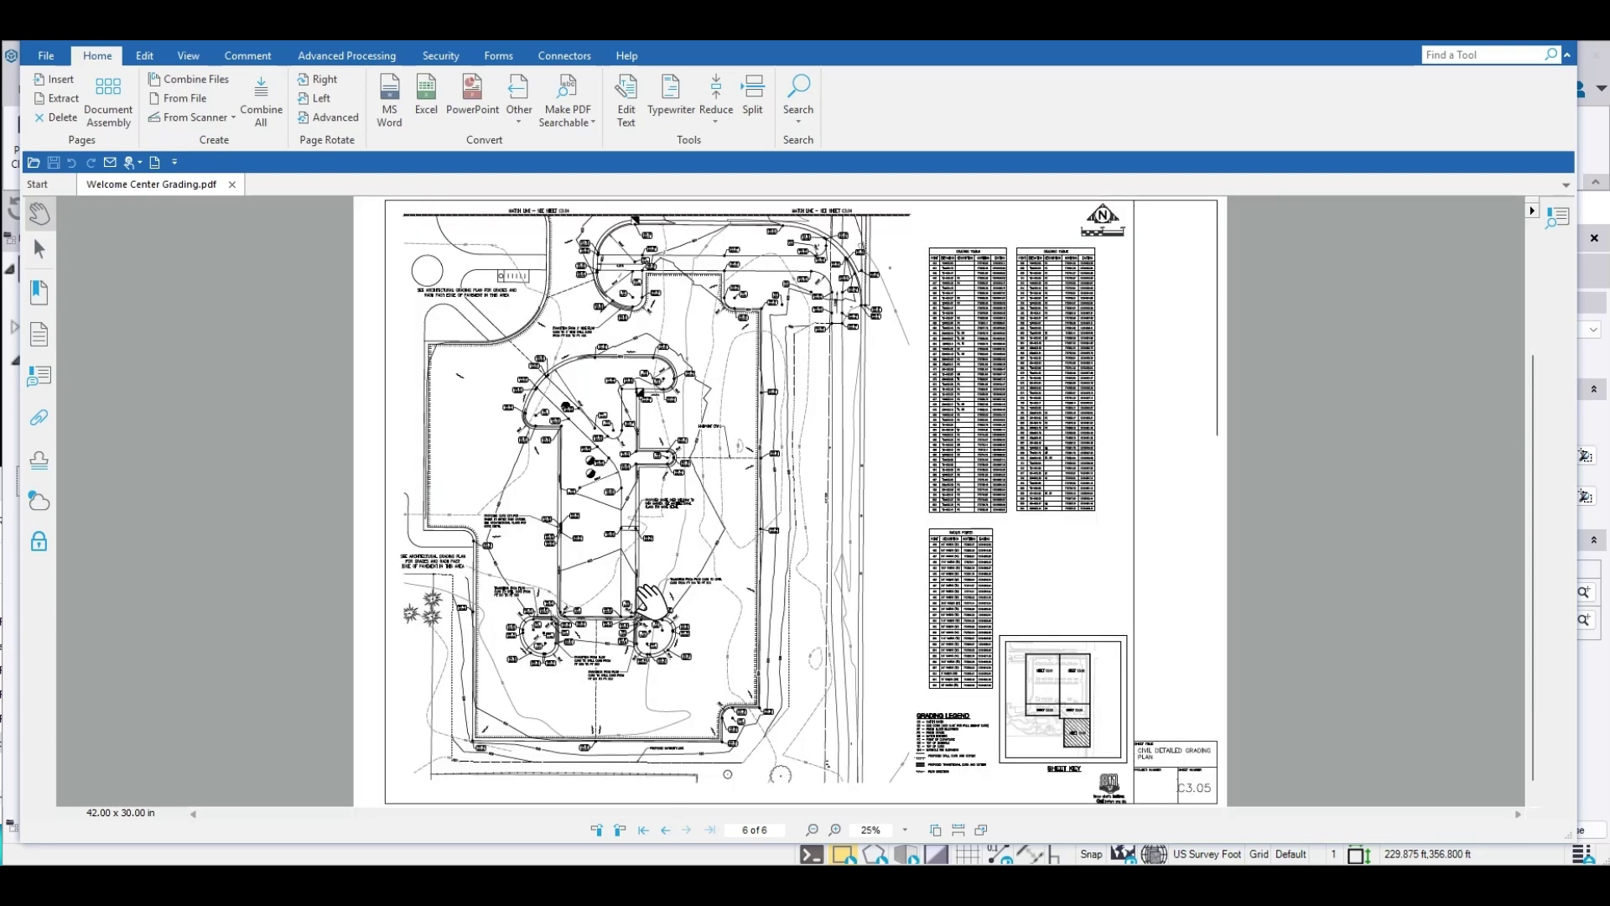
# - Return to overall grading sheet C3.00 and examine its eastern right-of-way, southern lot and Welcome Center area
pyautogui.scroll(5, 486, 483)
pyautogui.scroll(5, 482, 482)
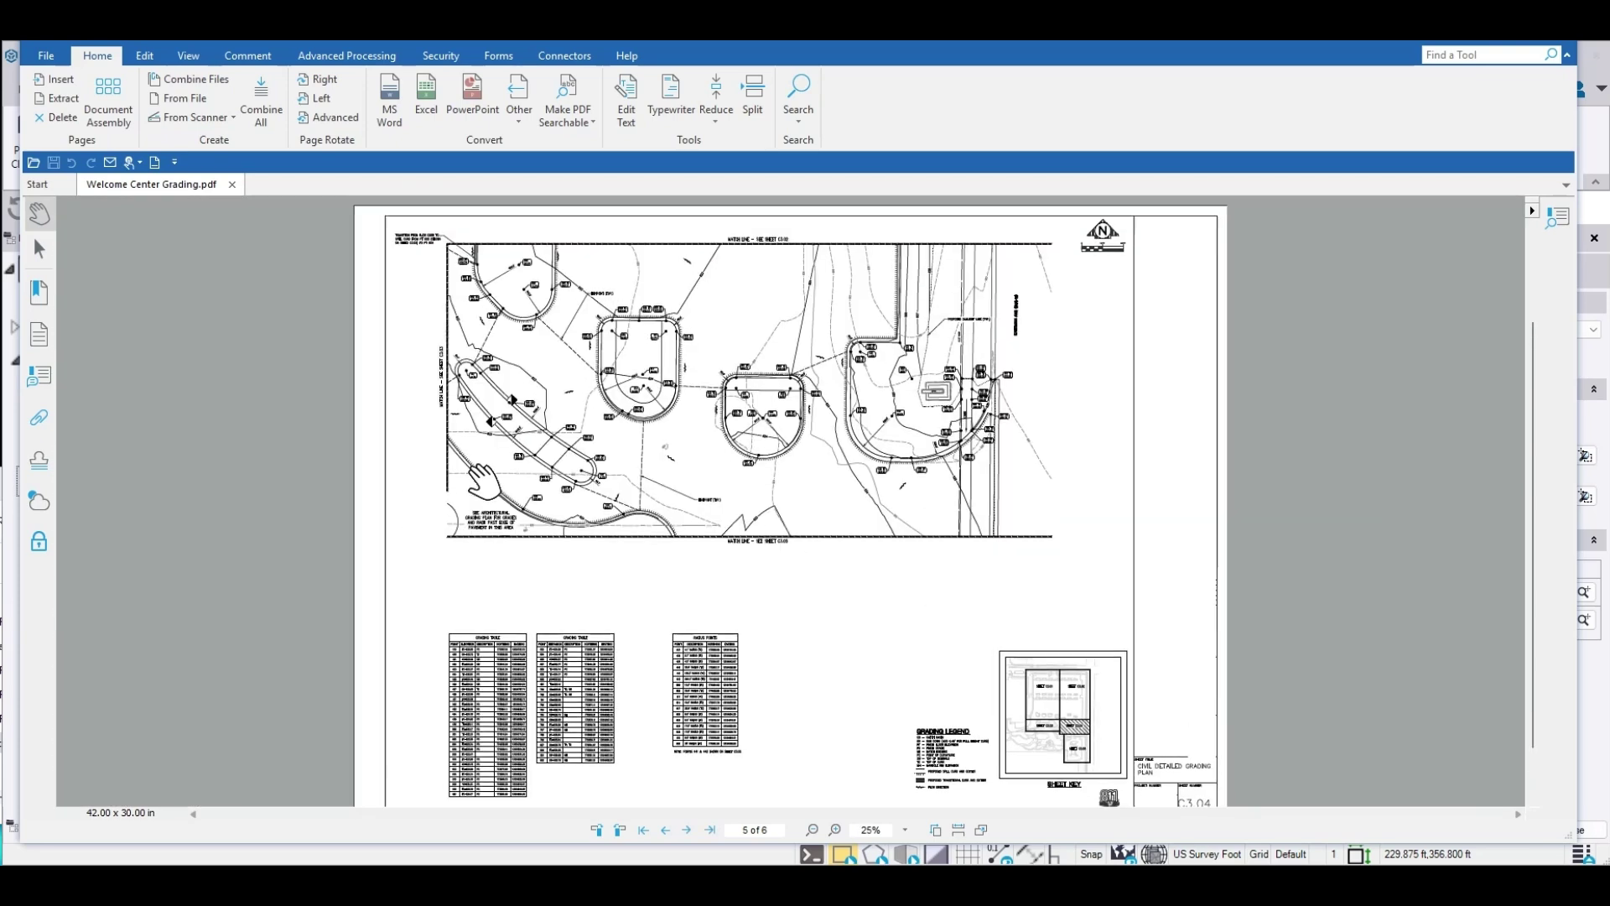
pyautogui.scroll(10, 483, 483)
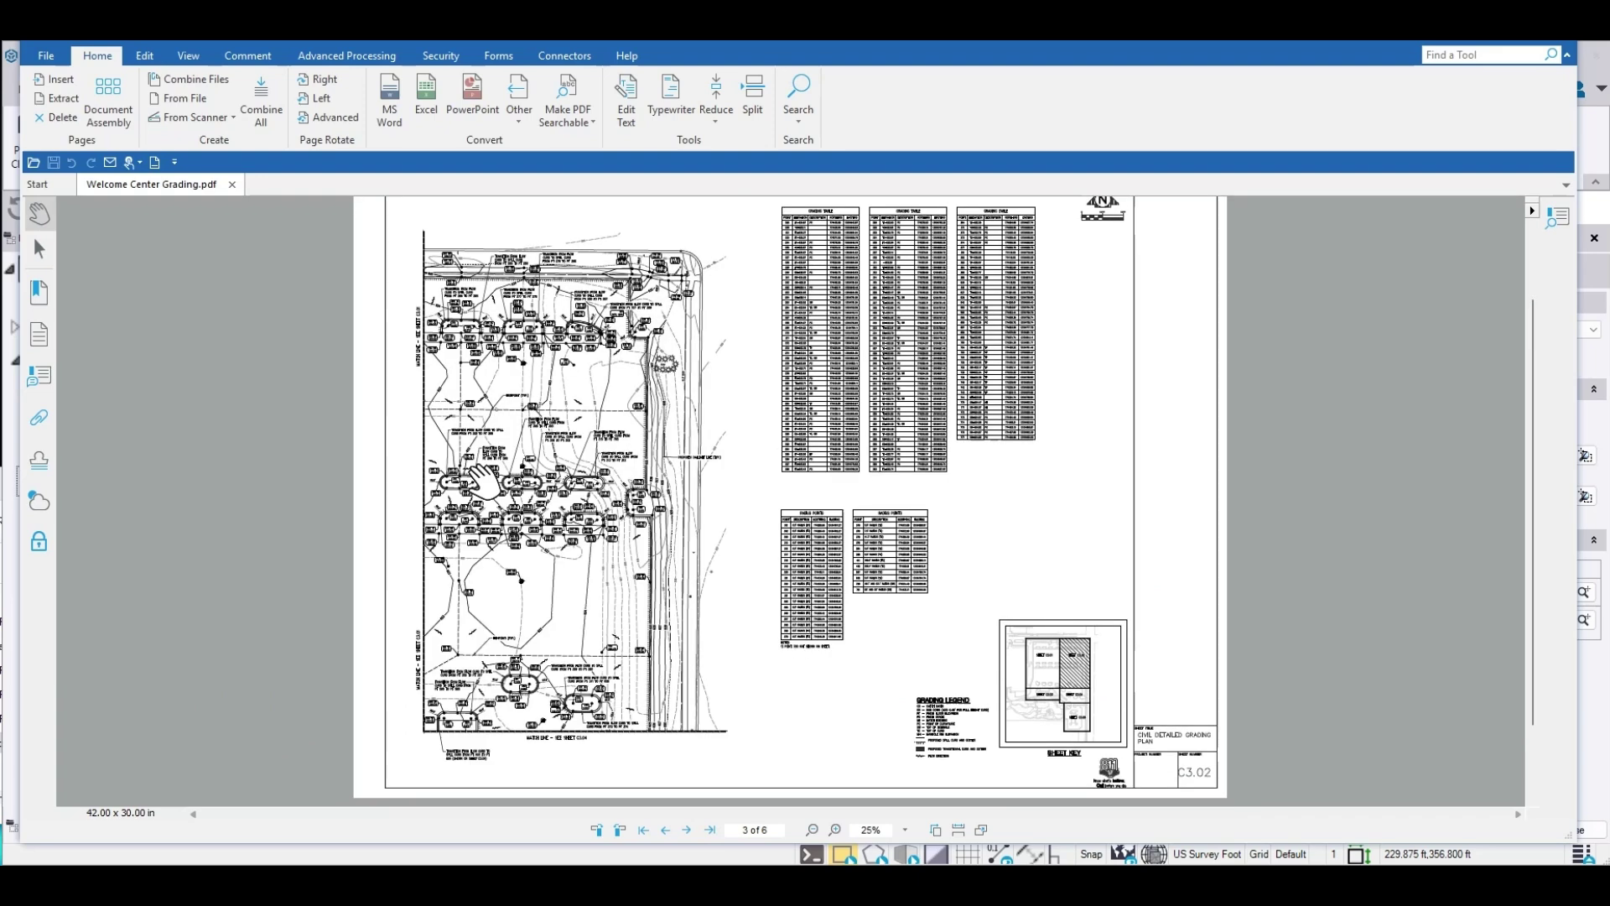
pyautogui.scroll(5, 483, 491)
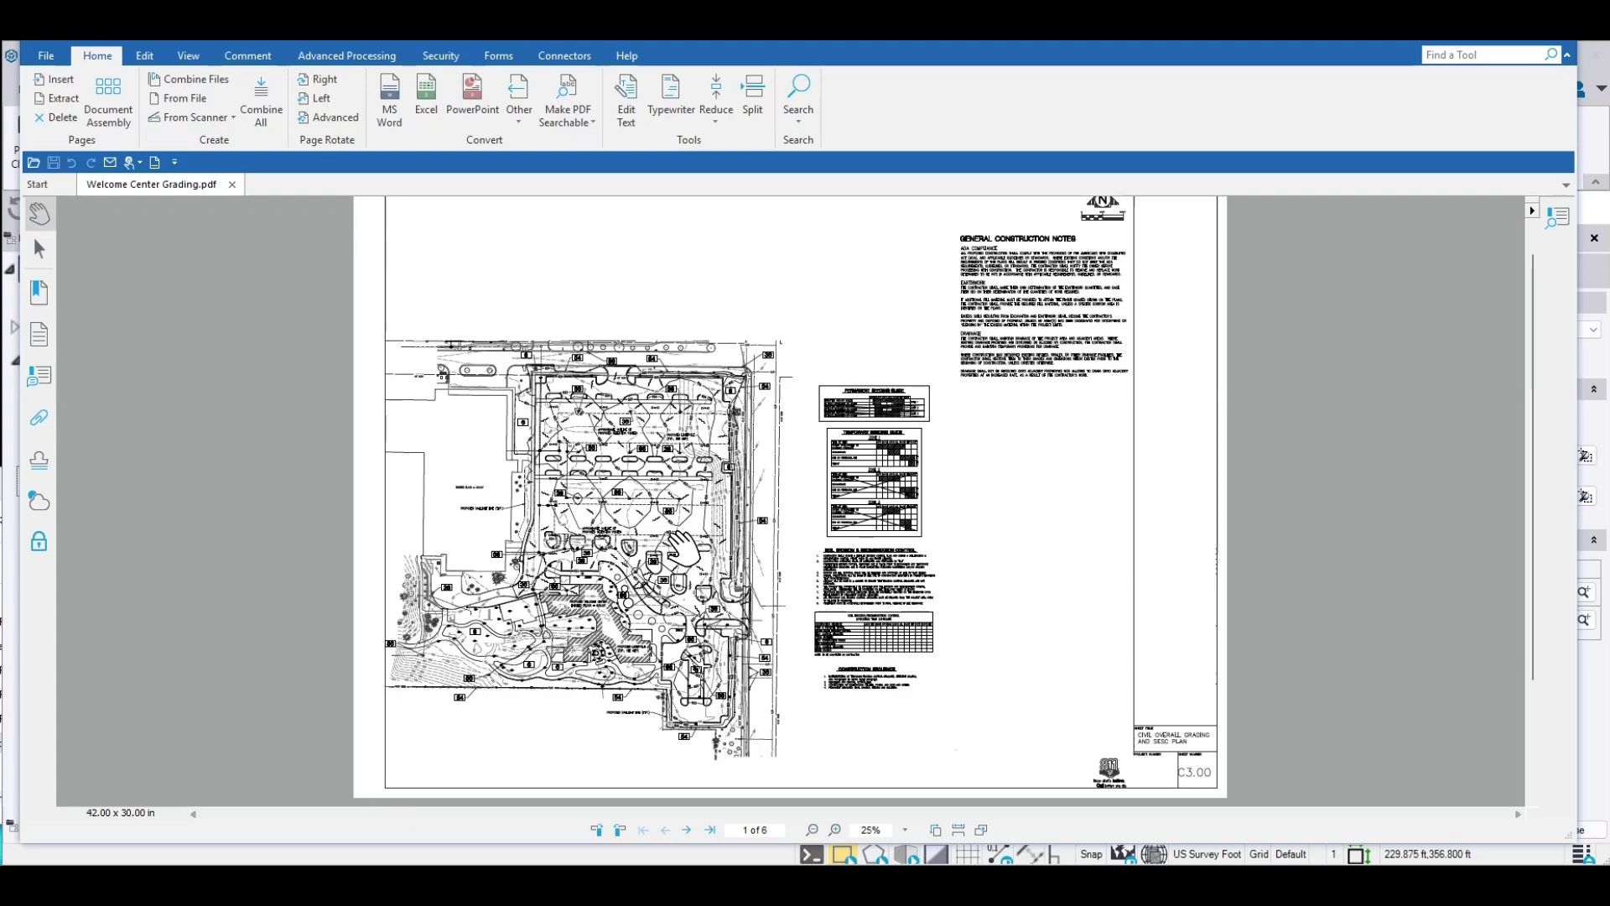
pyautogui.keyDown('ctrl'); pyautogui.scroll(4, 782, 391); pyautogui.keyUp('ctrl')
pyautogui.moveTo(675, 416); pyautogui.dragTo(768, 805)
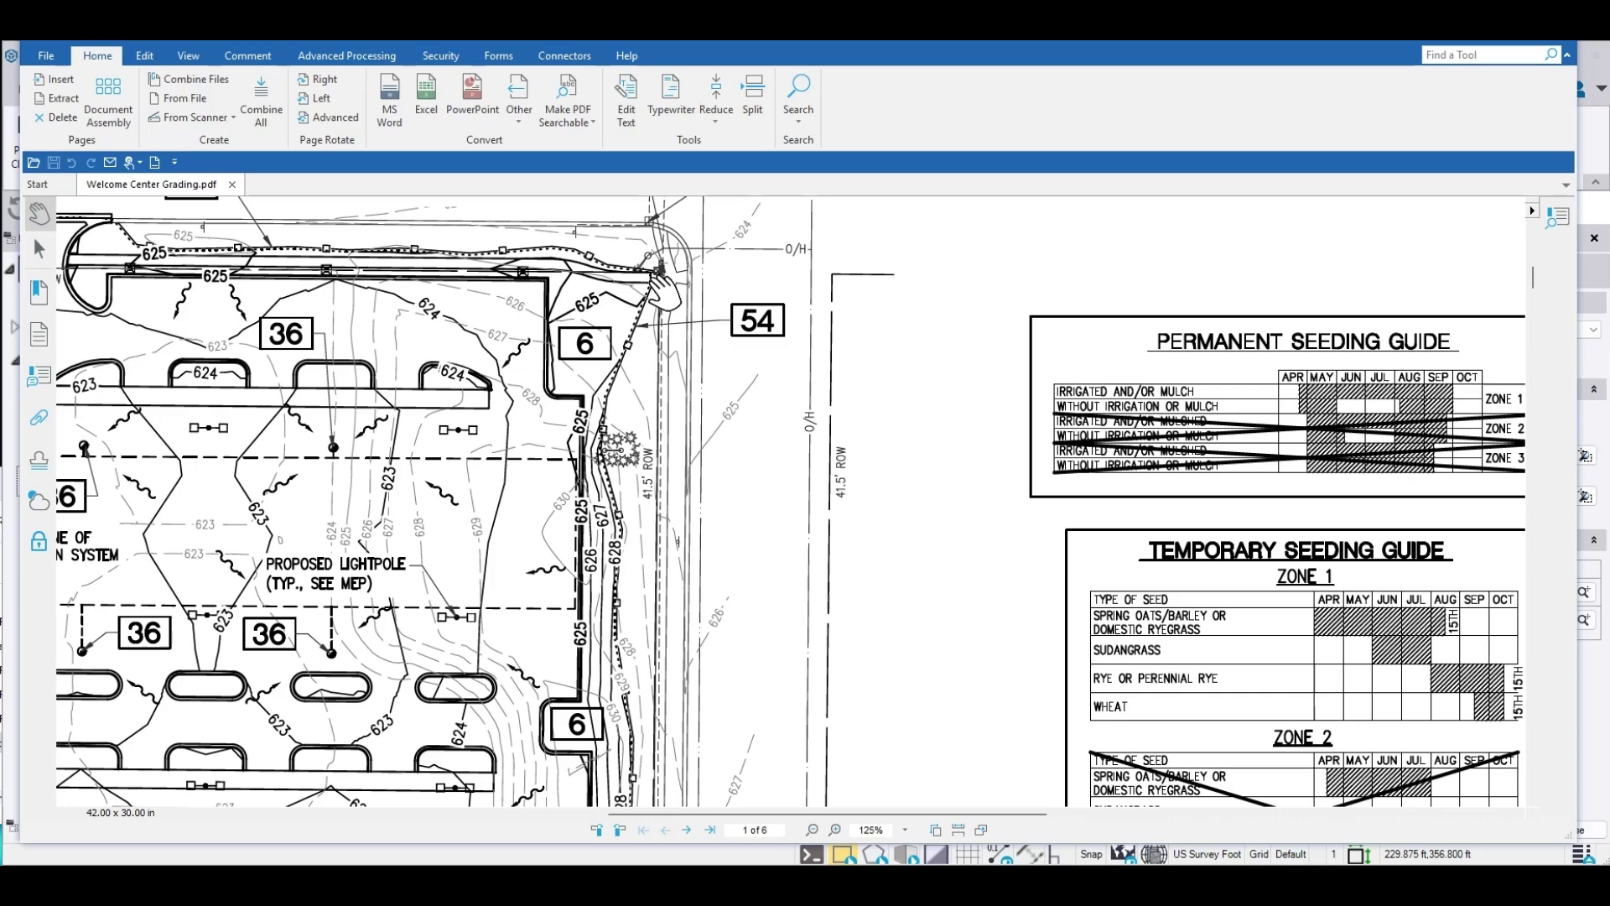
pyautogui.scroll(-15, 836, 286)
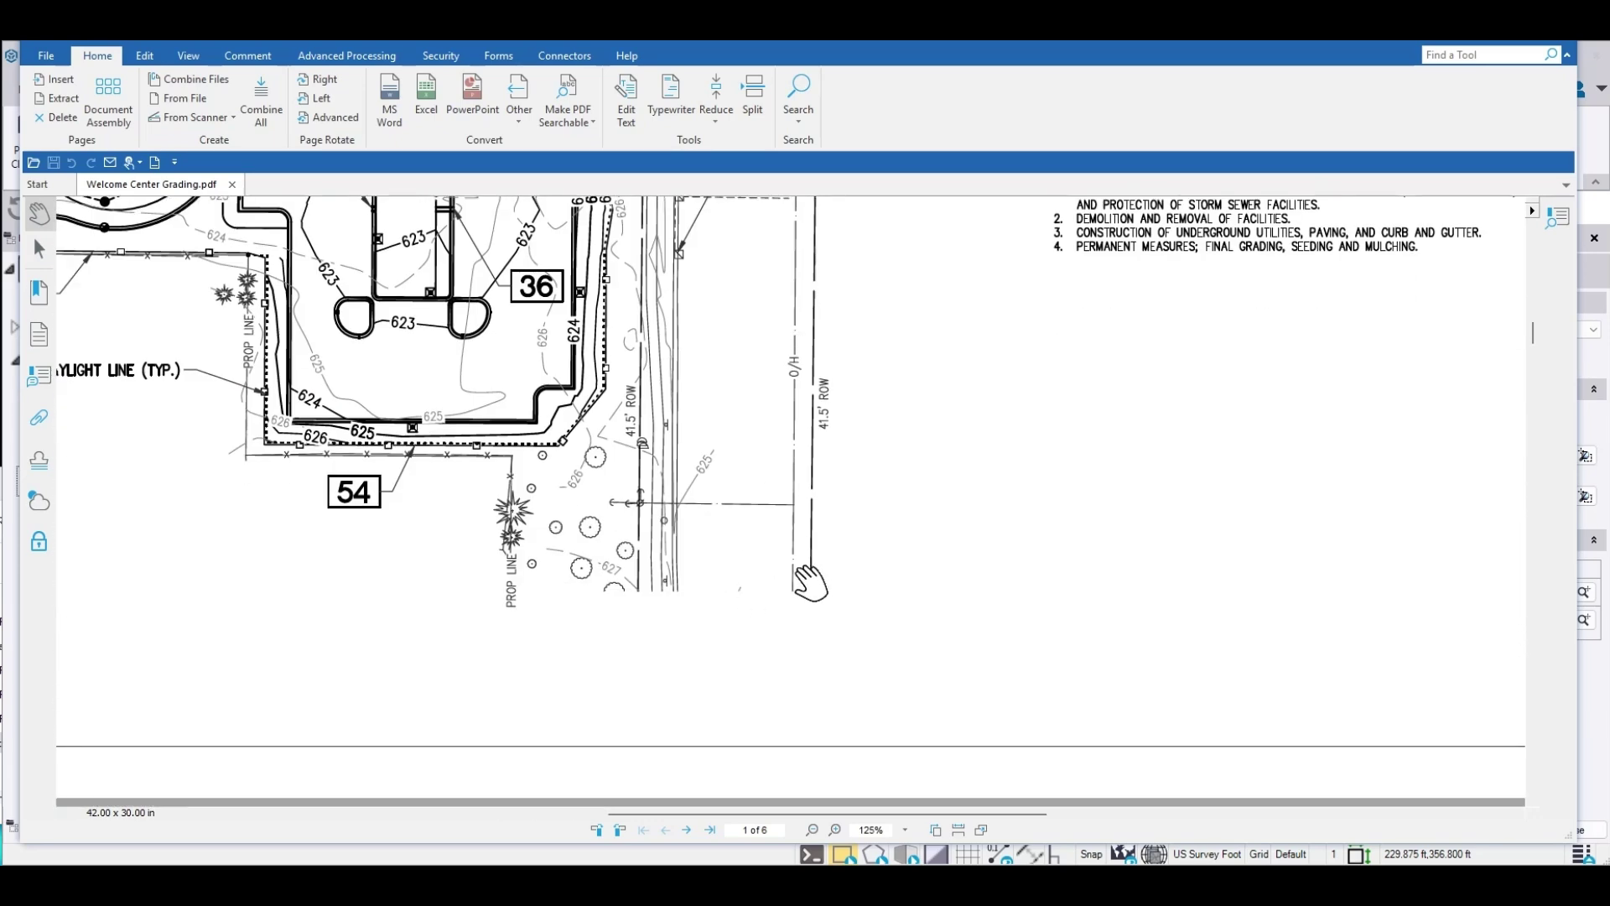
pyautogui.scroll(2, 810, 580)
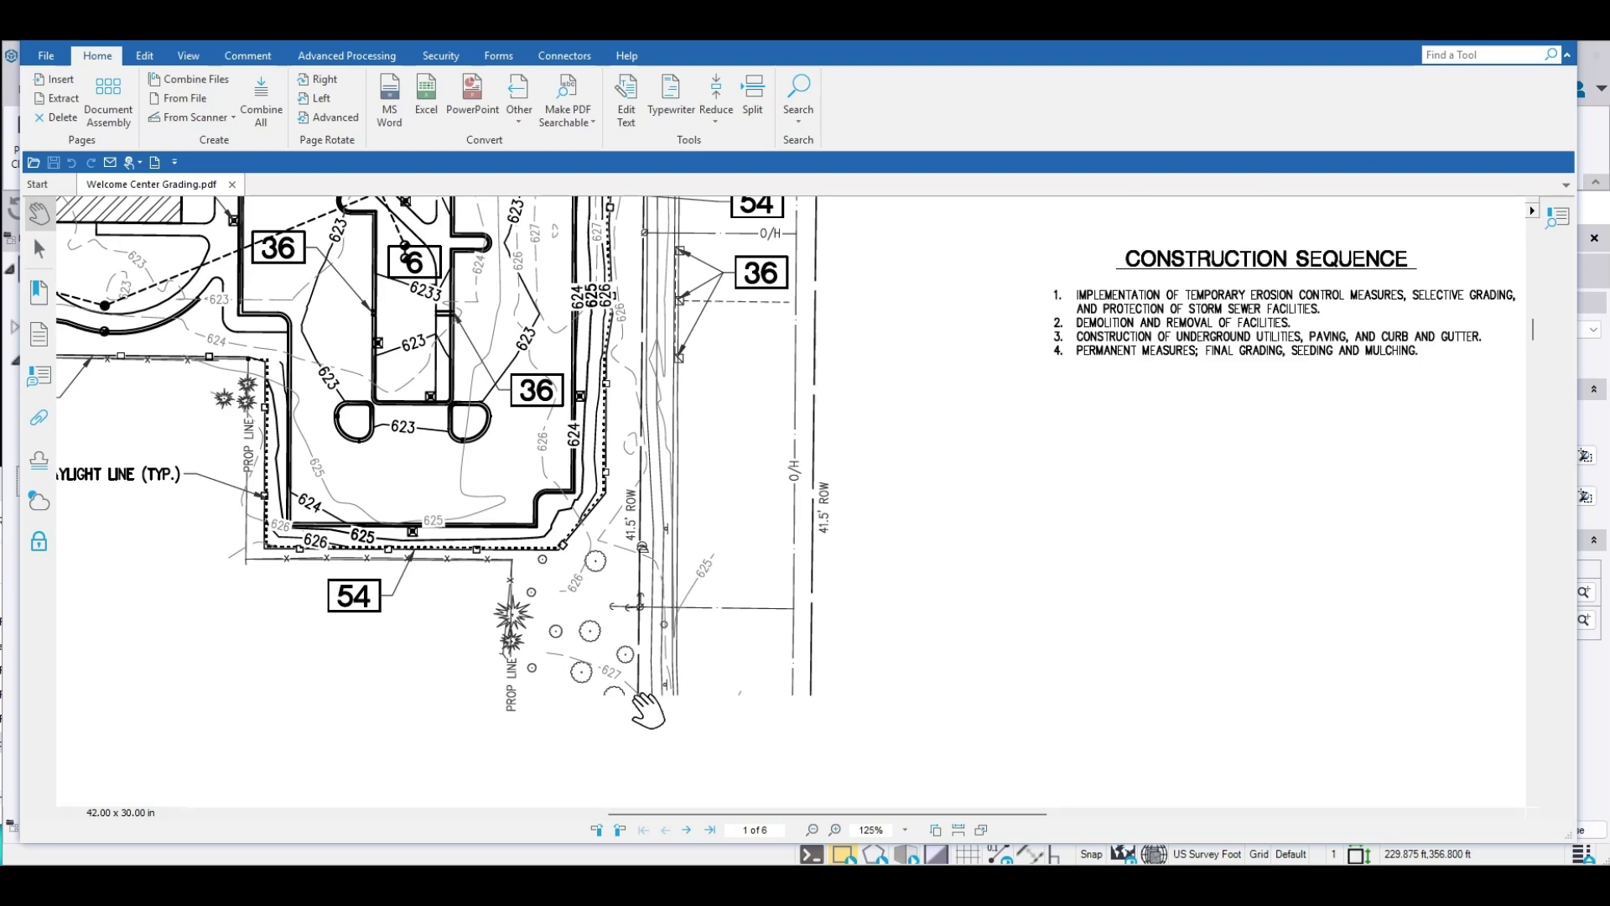
pyautogui.scroll(-6, 942, 687)
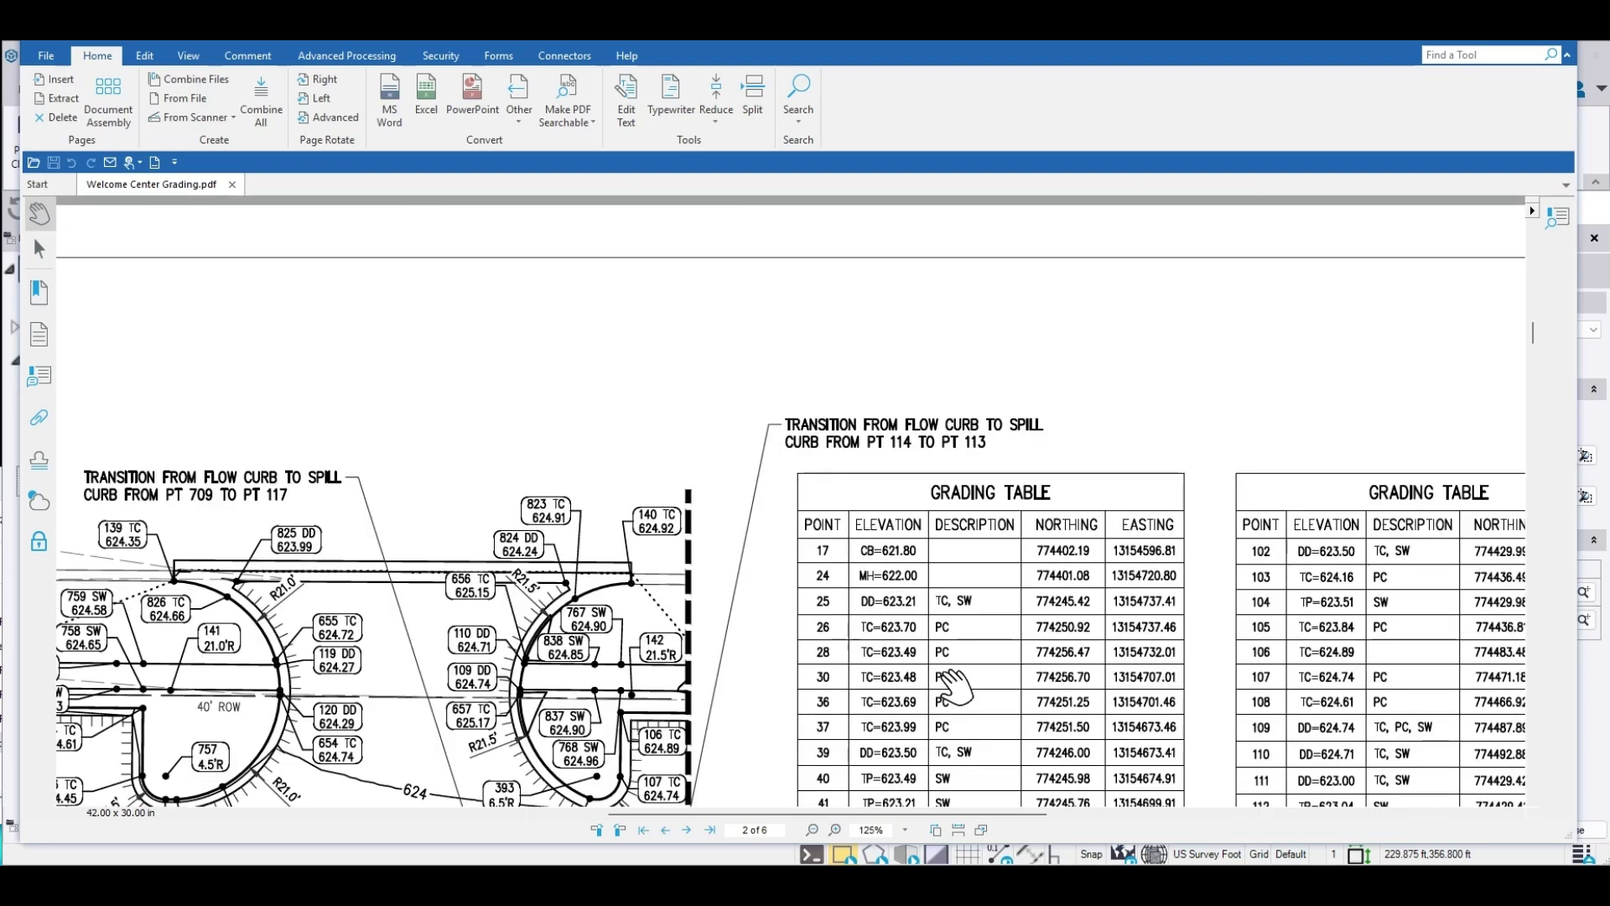
pyautogui.scroll(5, 604, 620)
pyautogui.keyDown('ctrl'); pyautogui.scroll(-1, 603, 619); pyautogui.keyUp('ctrl')
pyautogui.keyDown('ctrl'); pyautogui.scroll(-1, 1014, 563); pyautogui.keyUp('ctrl')
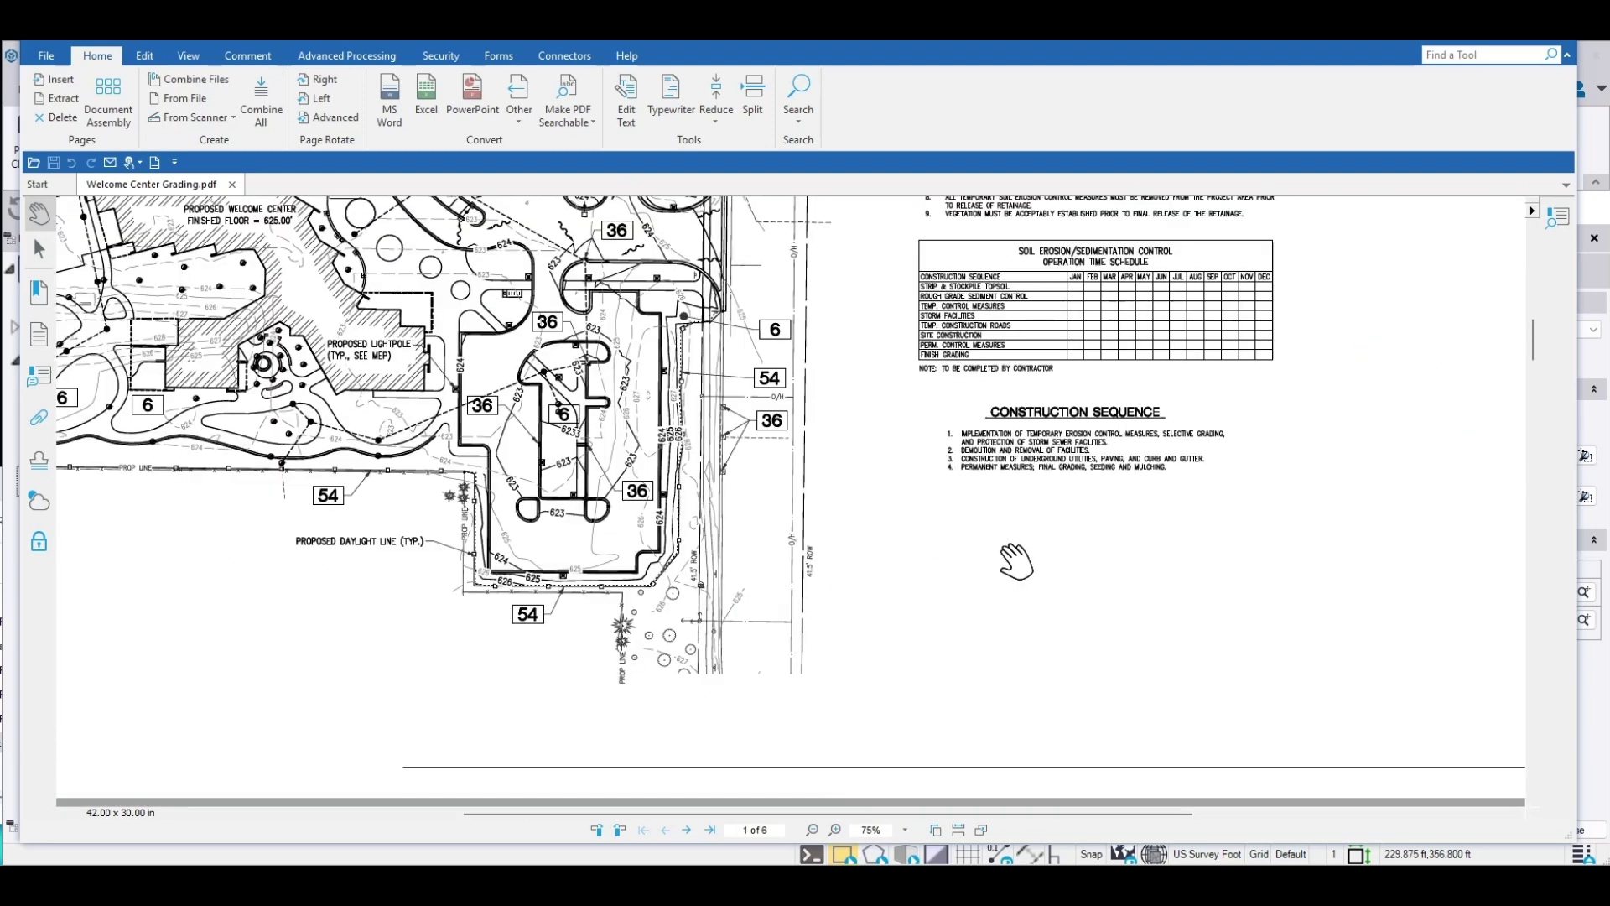
pyautogui.moveTo(478, 483); pyautogui.dragTo(870, 725)
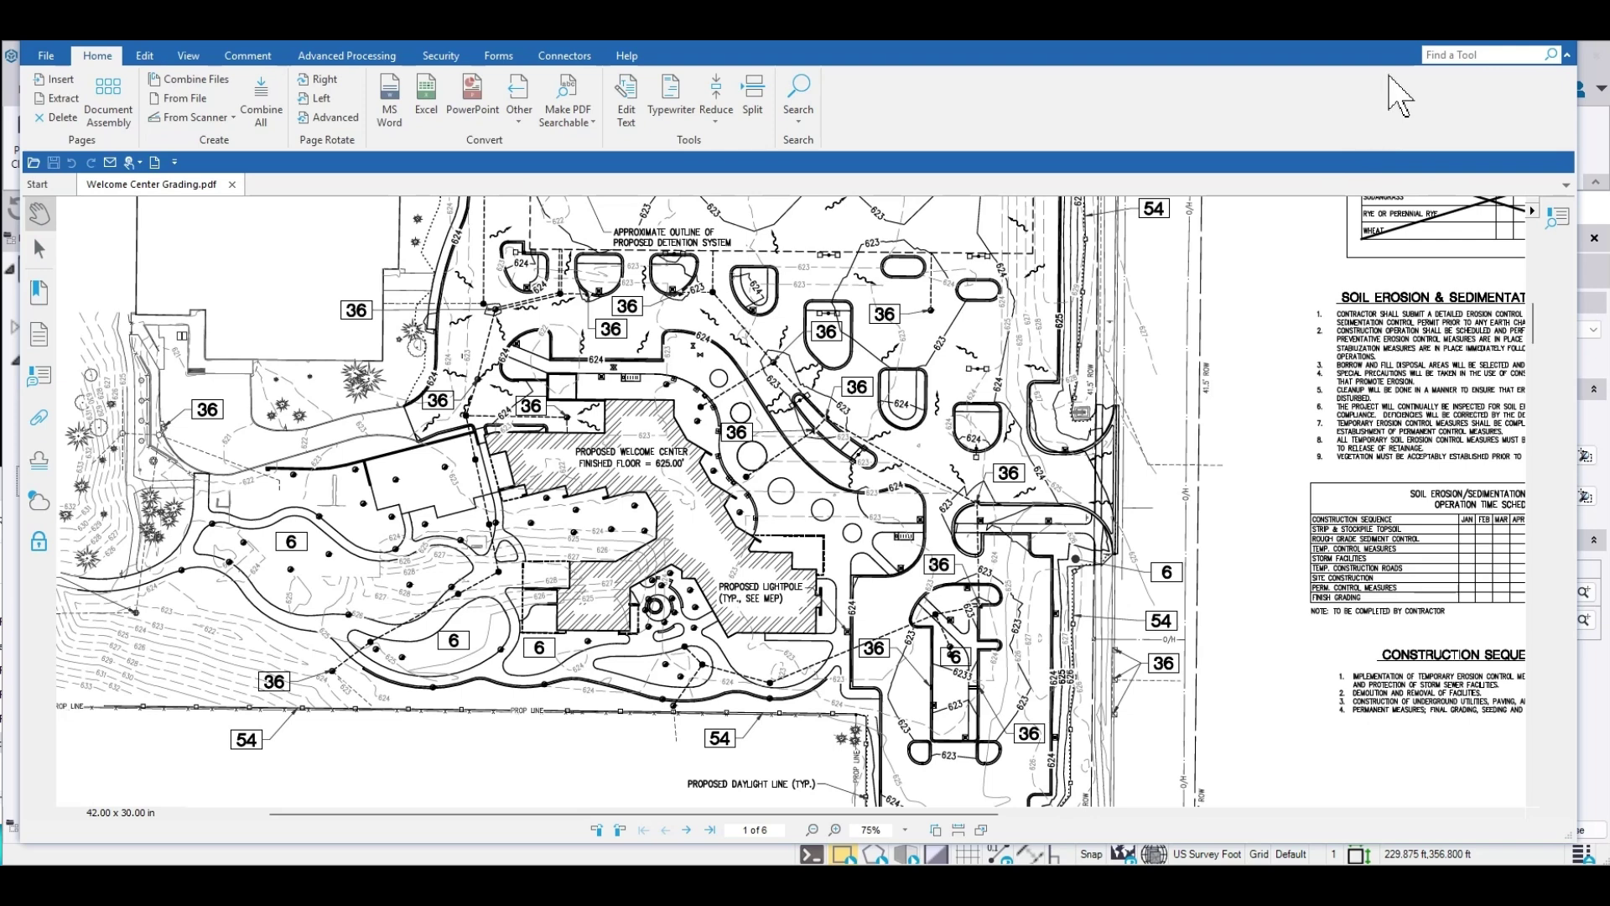
# - Switch to Trimble Business Center, load PDF page C300 for georeferencing, and clip it around the site plan from 604, 2211 to 6536, 8599
pyautogui.click(1606, 129)
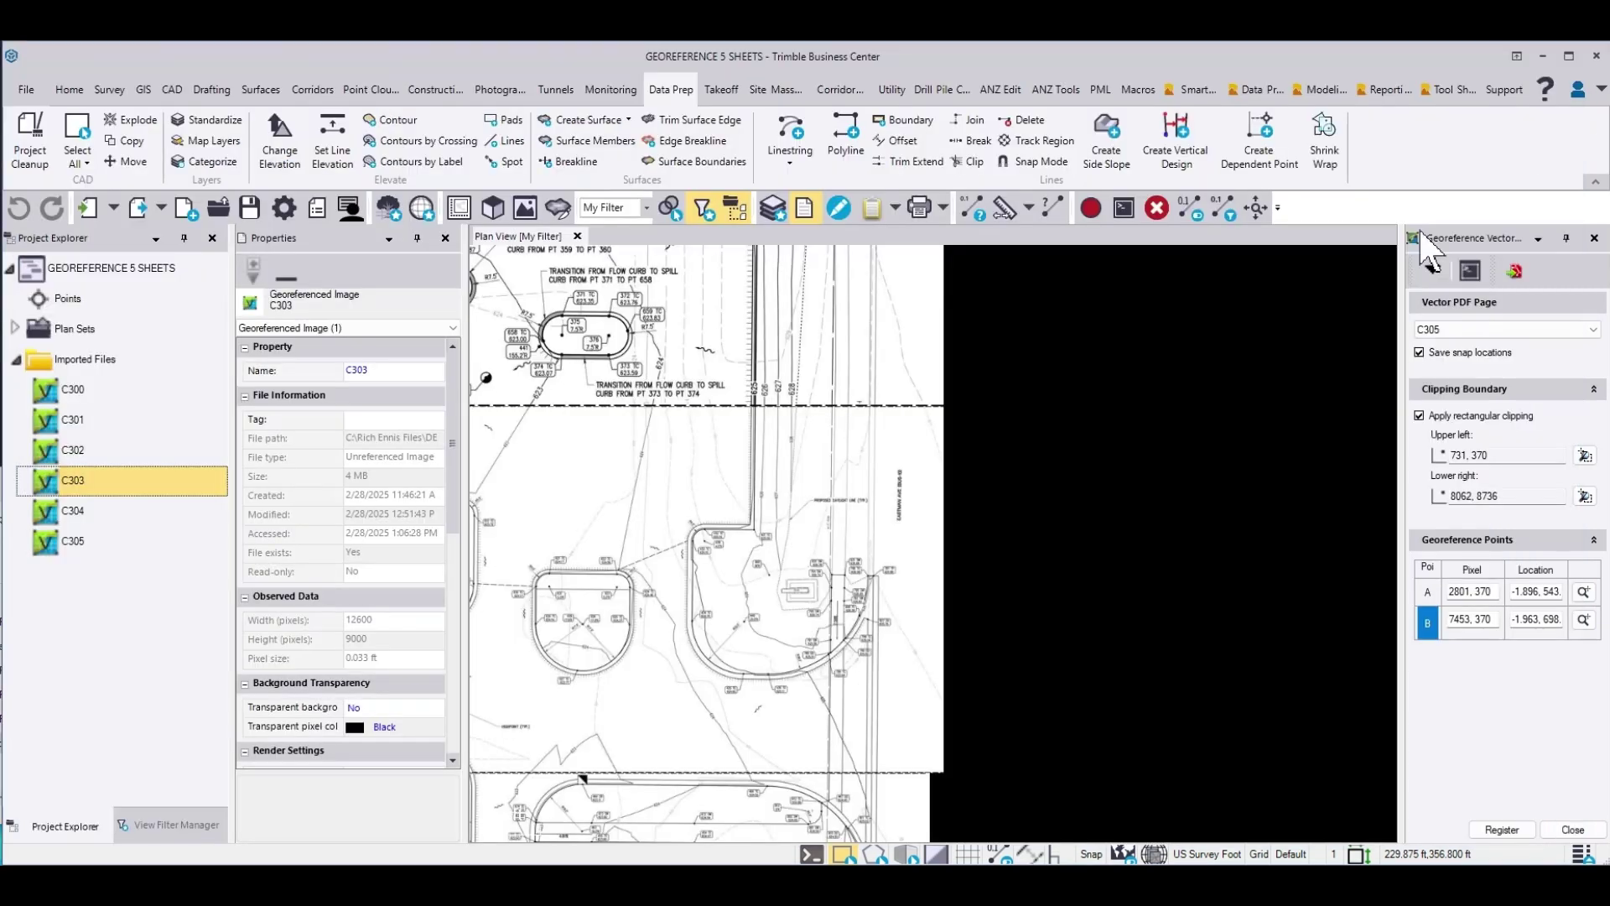
pyautogui.moveTo(1194, 442)
pyautogui.mouseDown(button='middle')
pyautogui.moveTo(1090, 466)
pyautogui.moveTo(709, 431)
pyautogui.mouseUp(button='middle')
pyautogui.click(1593, 330)
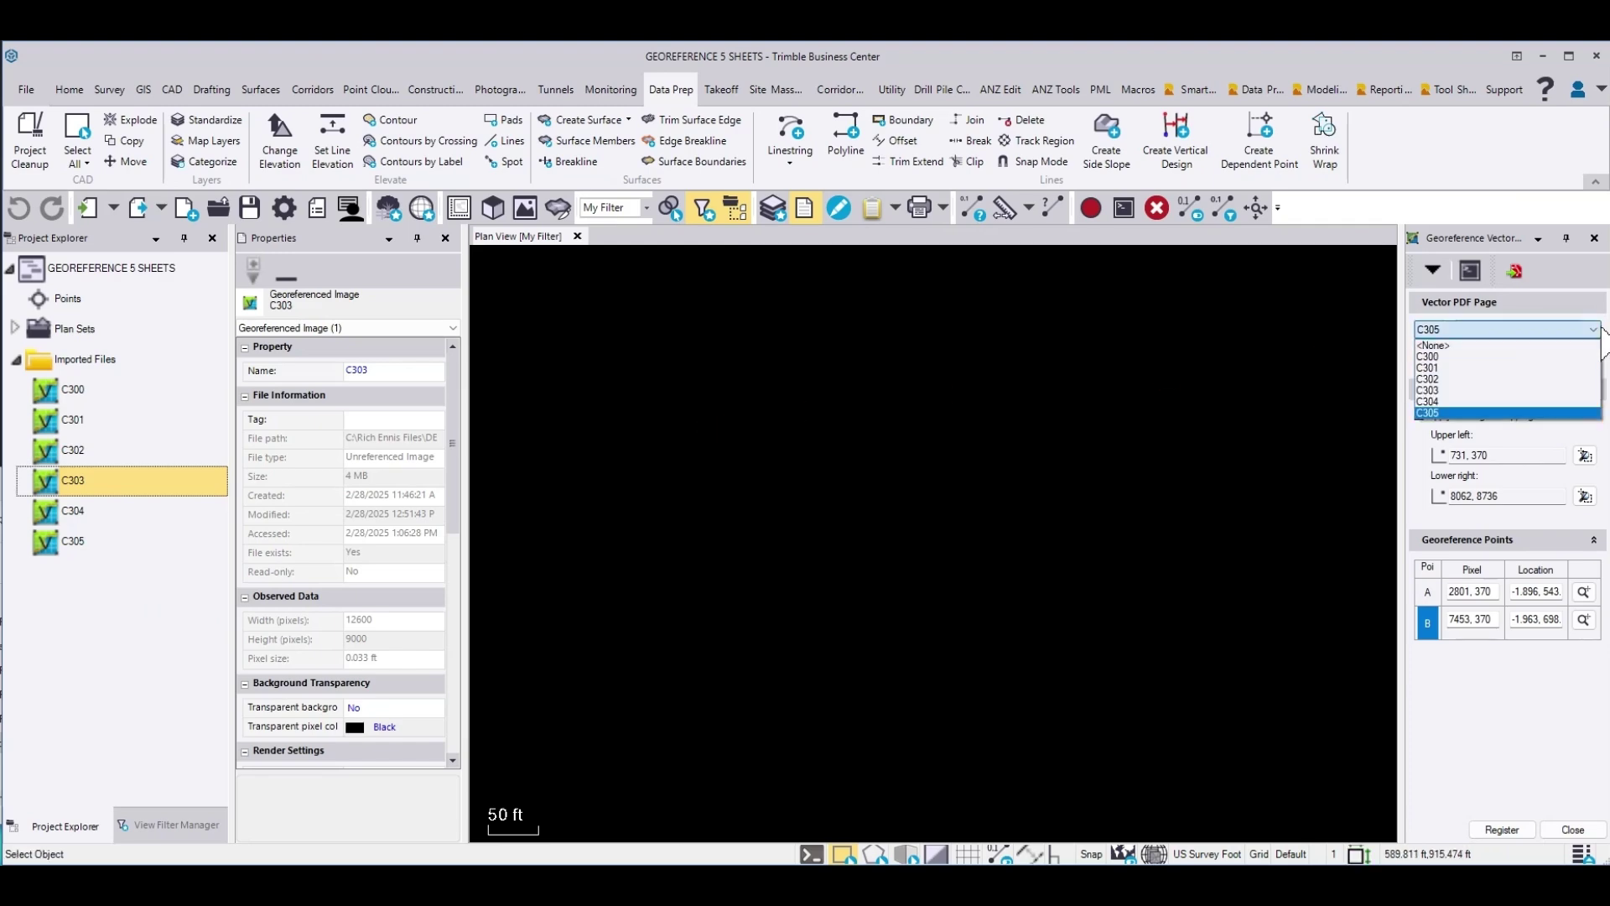
pyautogui.click(1478, 357)
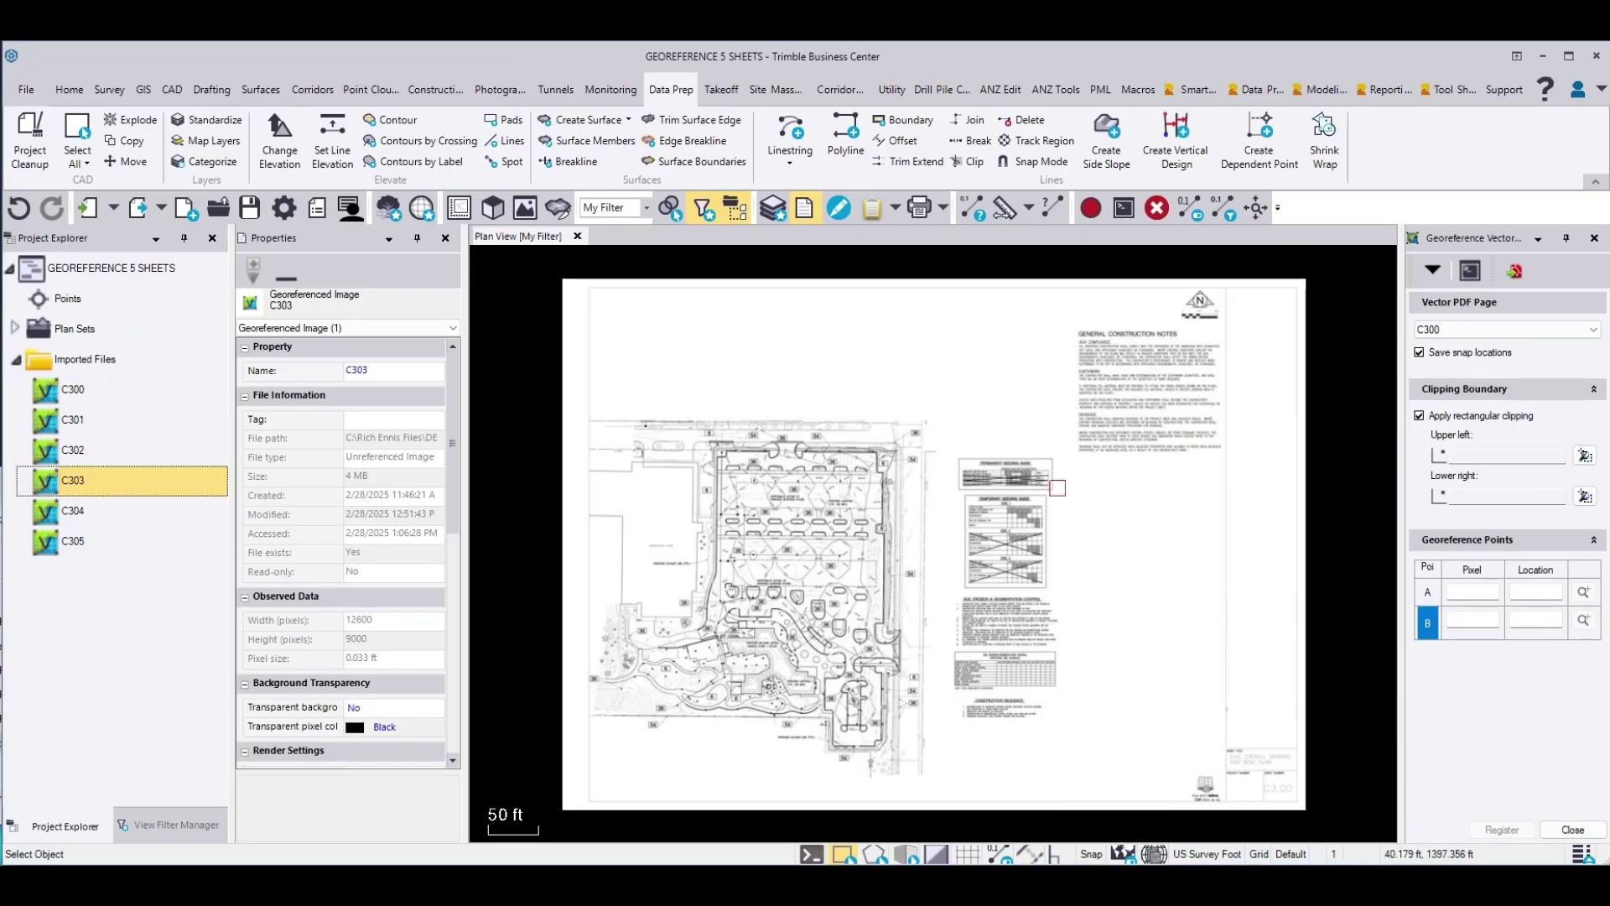
pyautogui.click(597, 408)
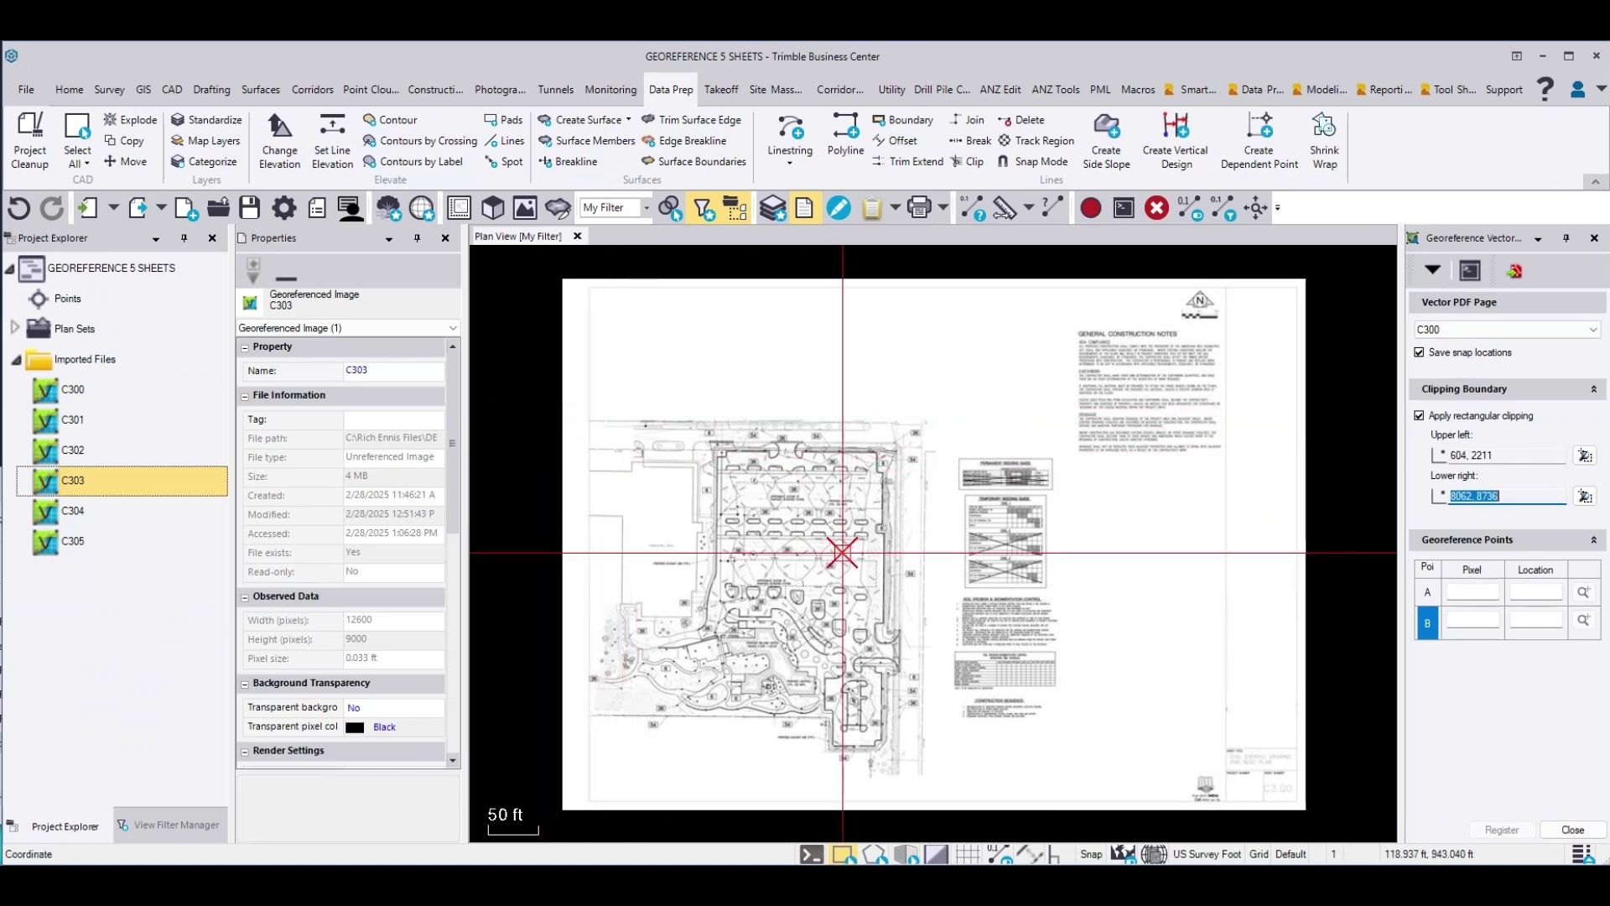
pyautogui.click(947, 784)
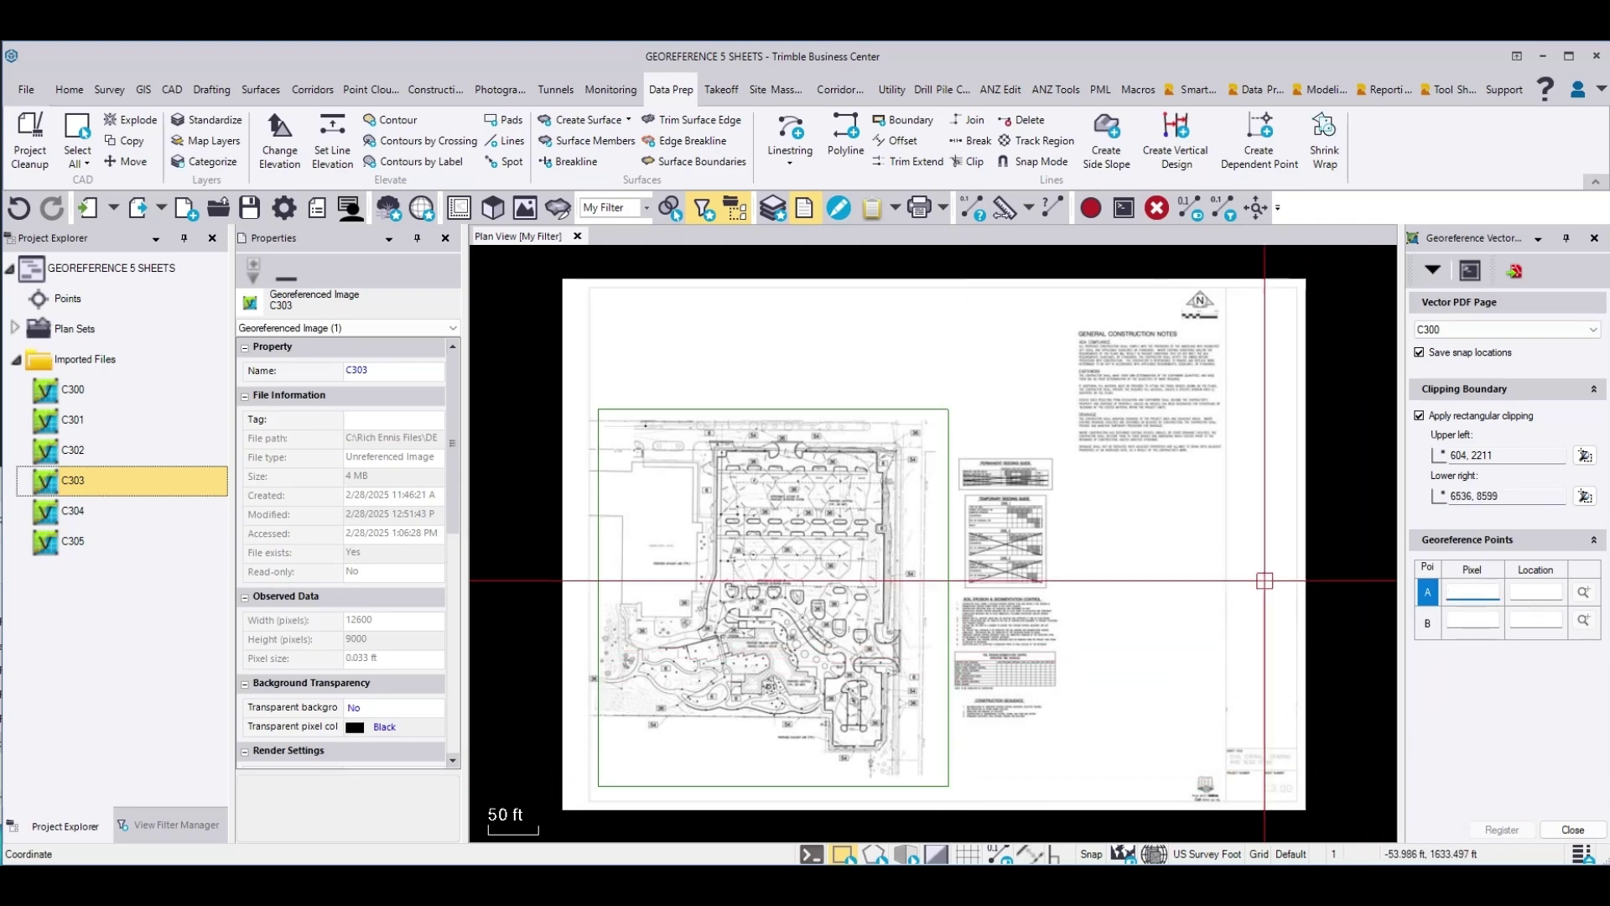
# - Set georeference point A's pixel on C300 at the inner curb corner in the parking lot's northwest, about 2628, 3024
pyautogui.scroll(8, 647, 442)
pyautogui.scroll(3, 660, 484)
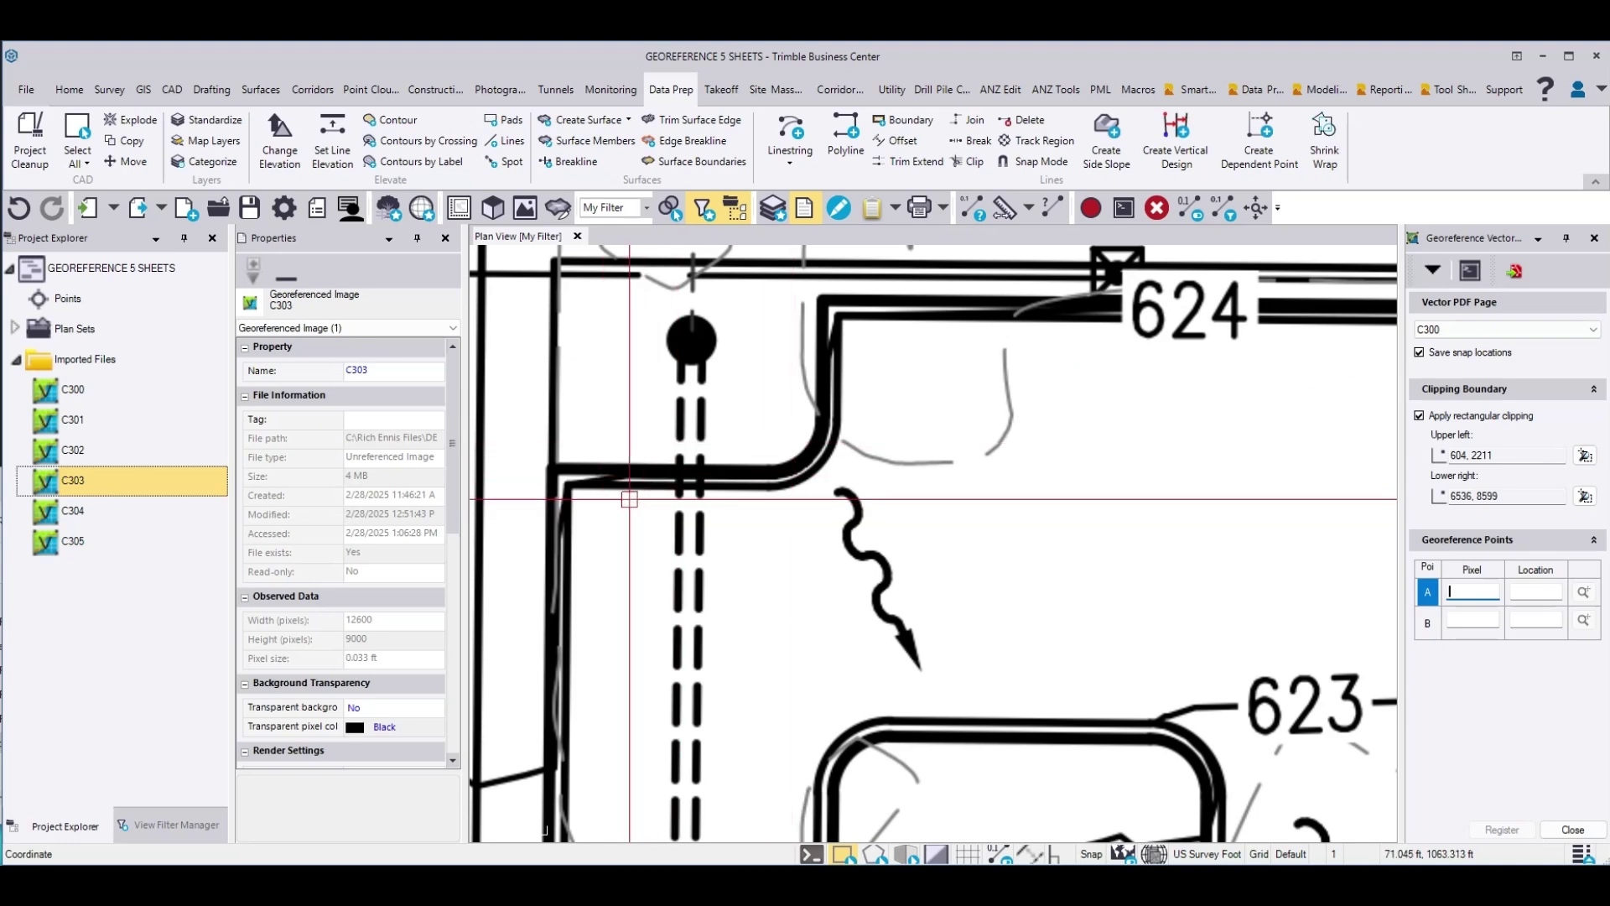
pyautogui.scroll(-6, 588, 489)
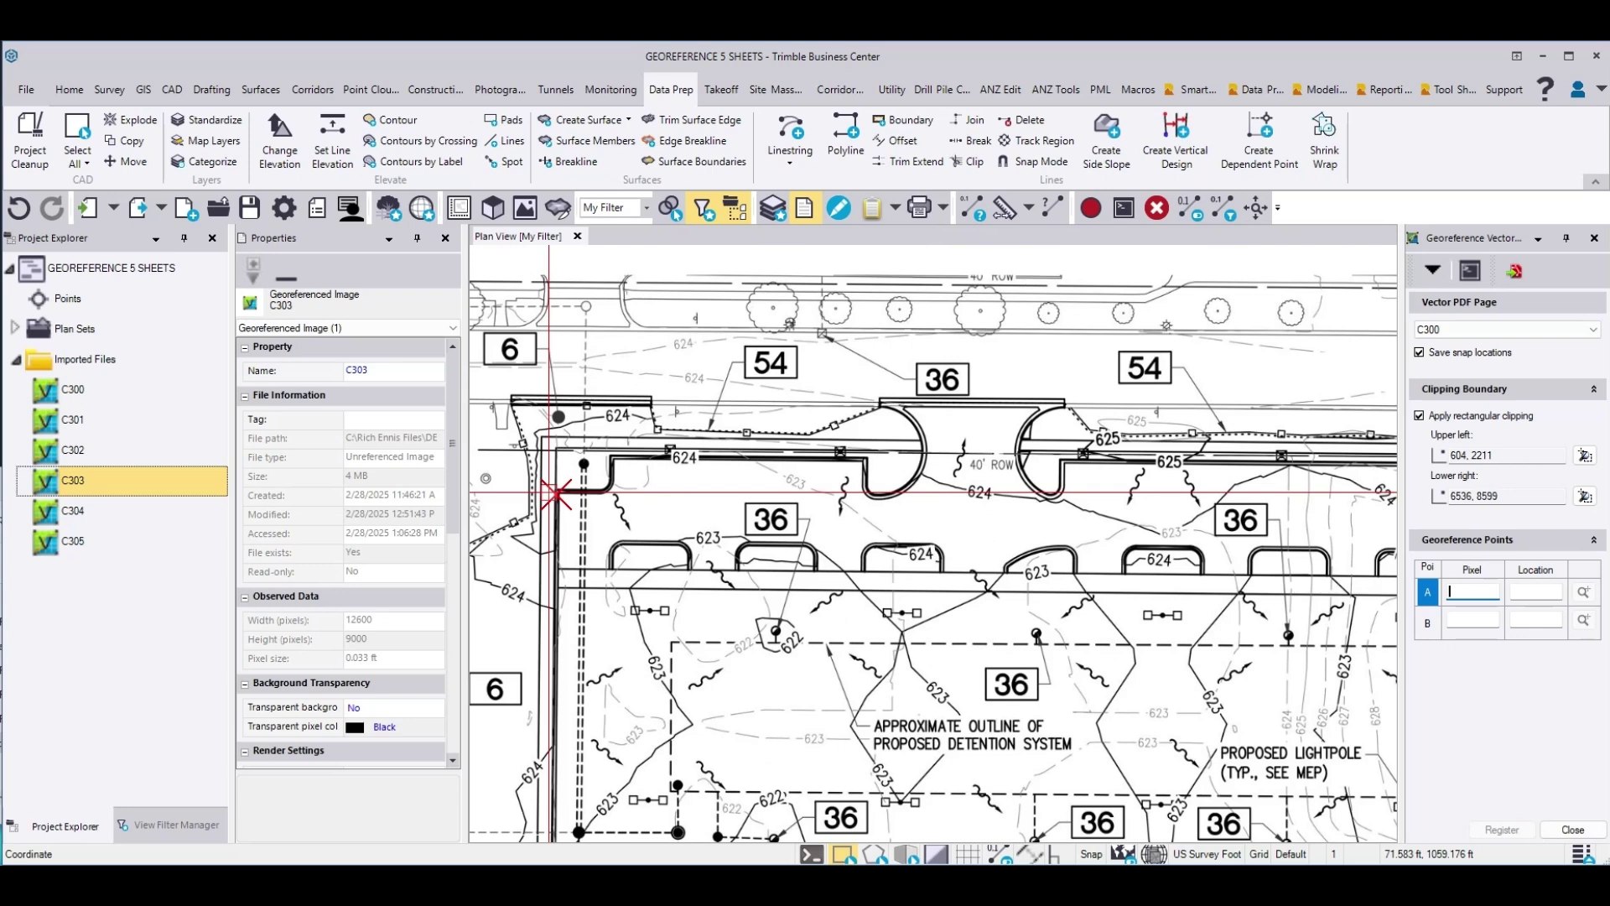
pyautogui.scroll(6, 554, 494)
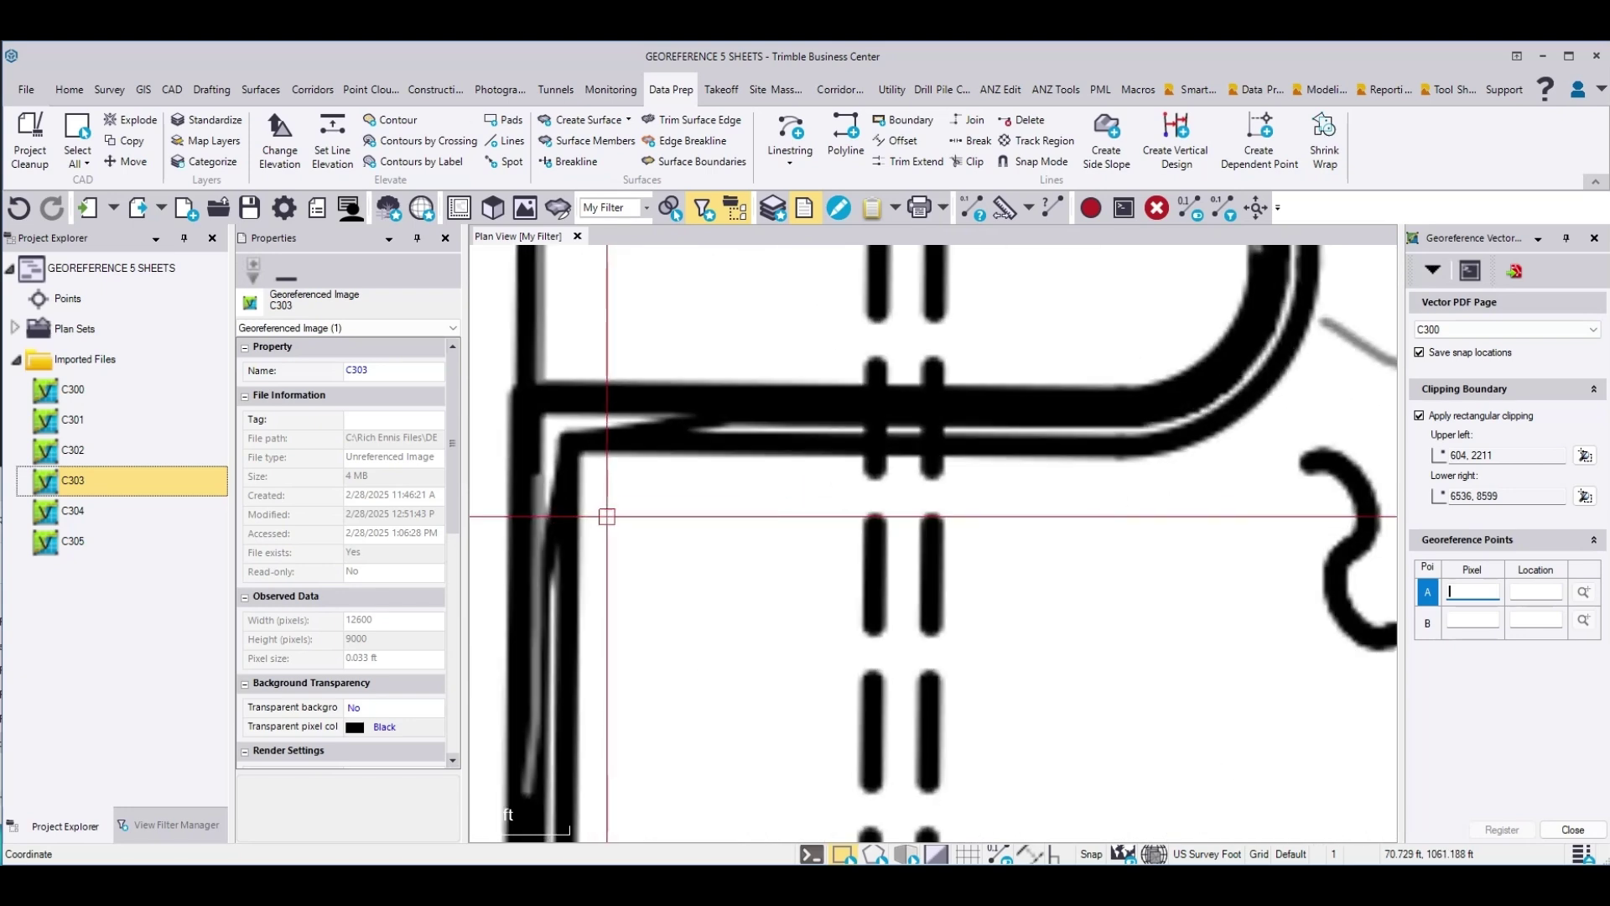
pyautogui.click(569, 442)
# - Set point A's location at the matching inner curb corner on registered sheet C301, just below the 389 MH label
pyautogui.scroll(-7, 569, 442)
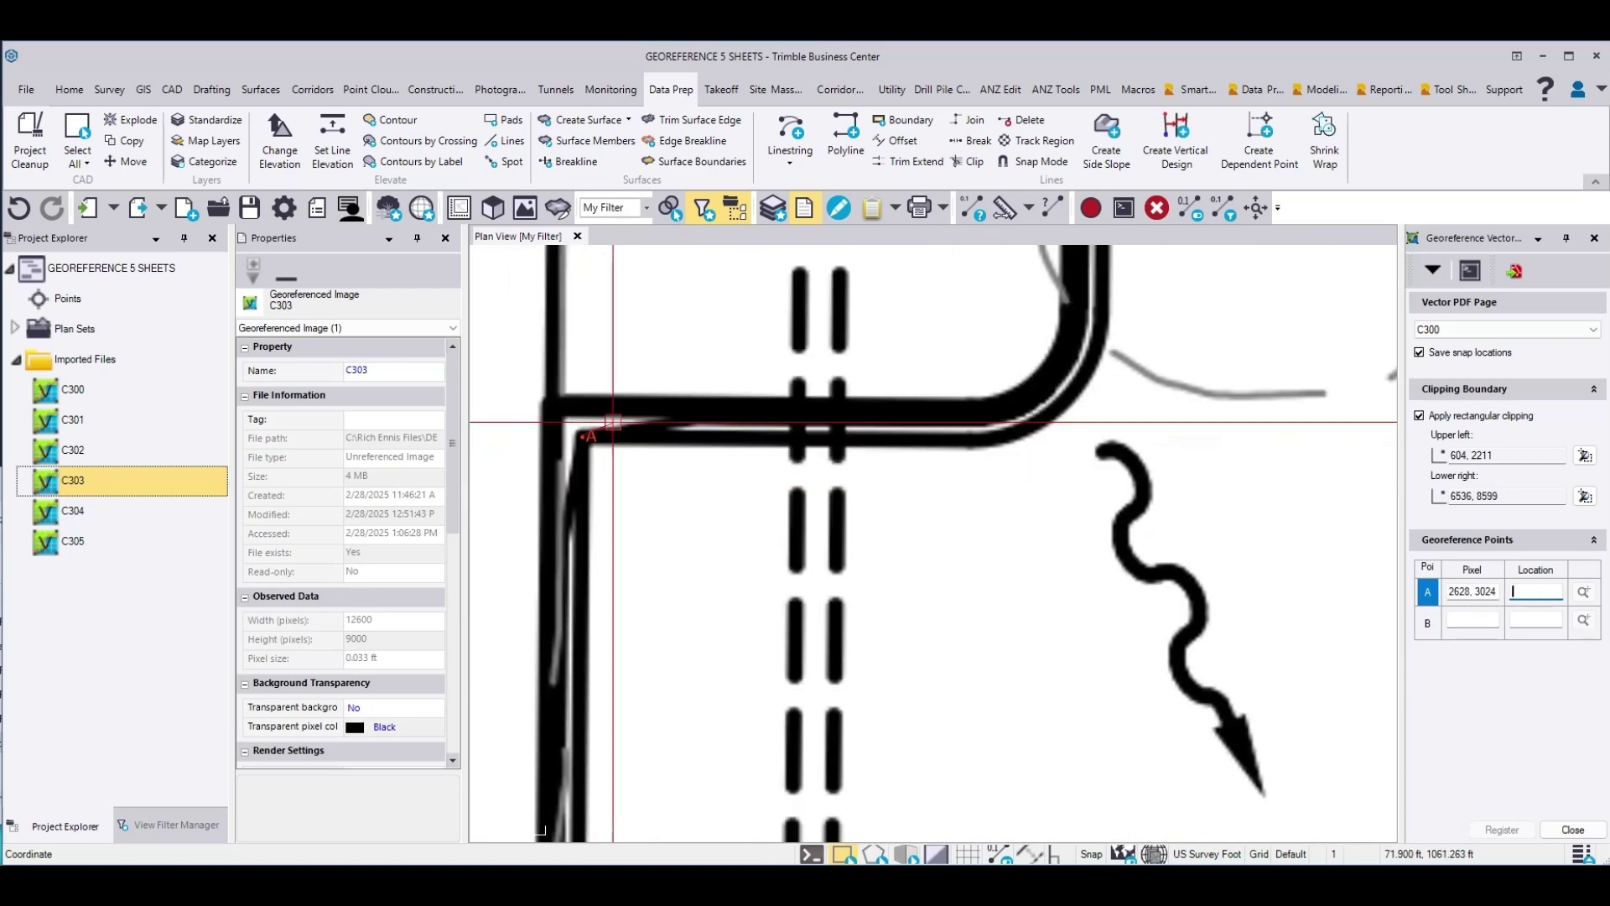
pyautogui.scroll(-5, 1085, 462)
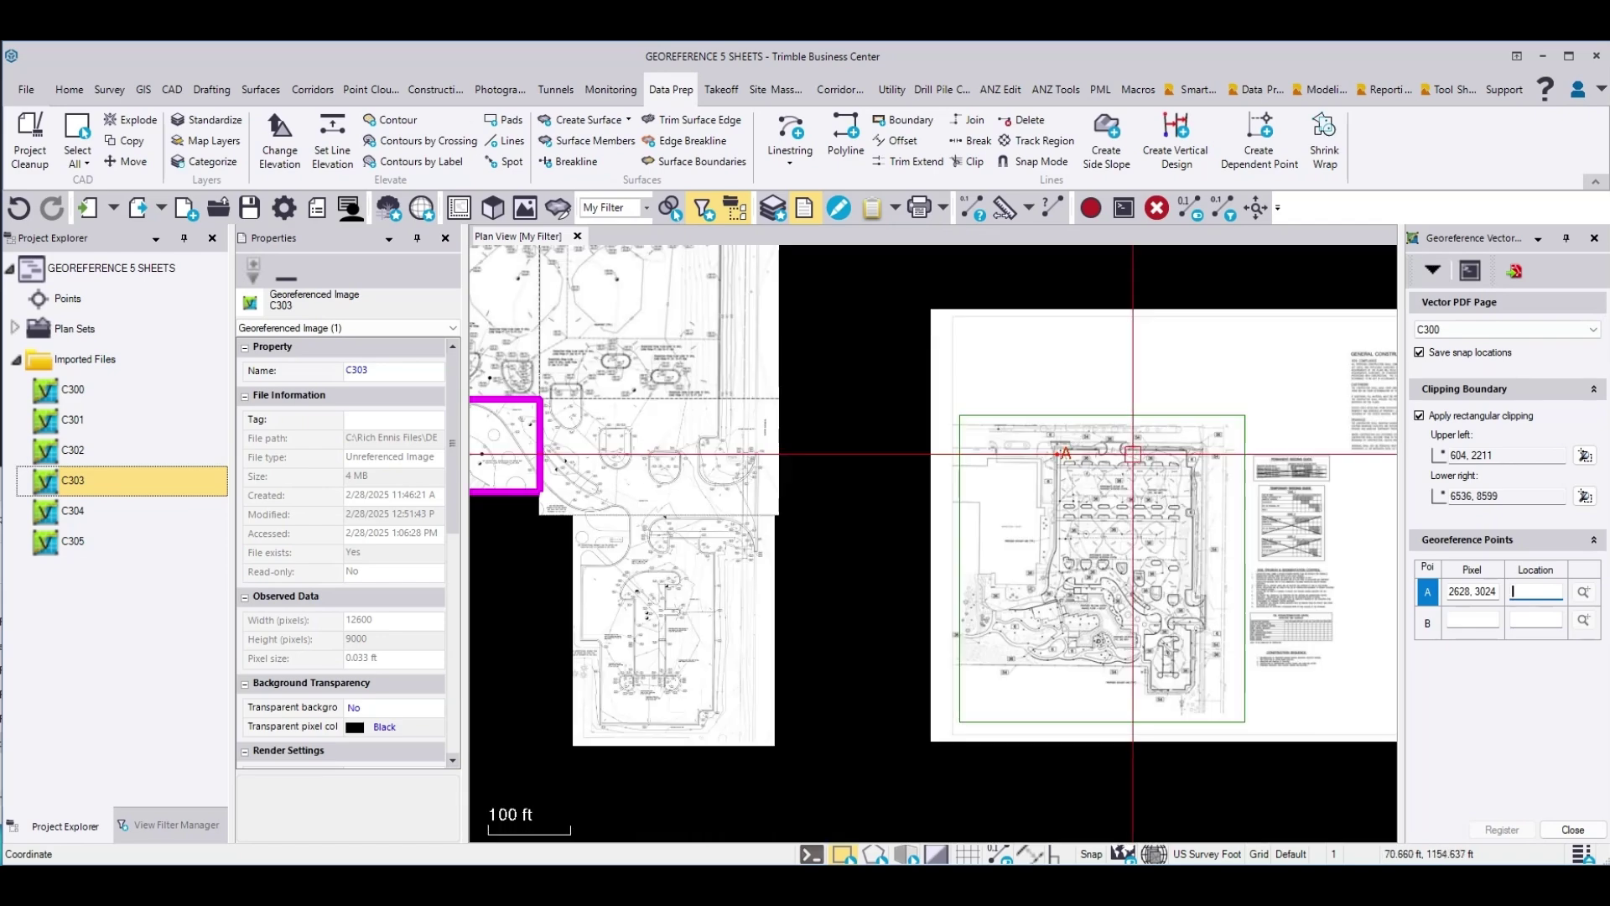
pyautogui.moveTo(831, 328); pyautogui.dragTo(845, 501, button='middle')
pyautogui.scroll(8, 771, 515)
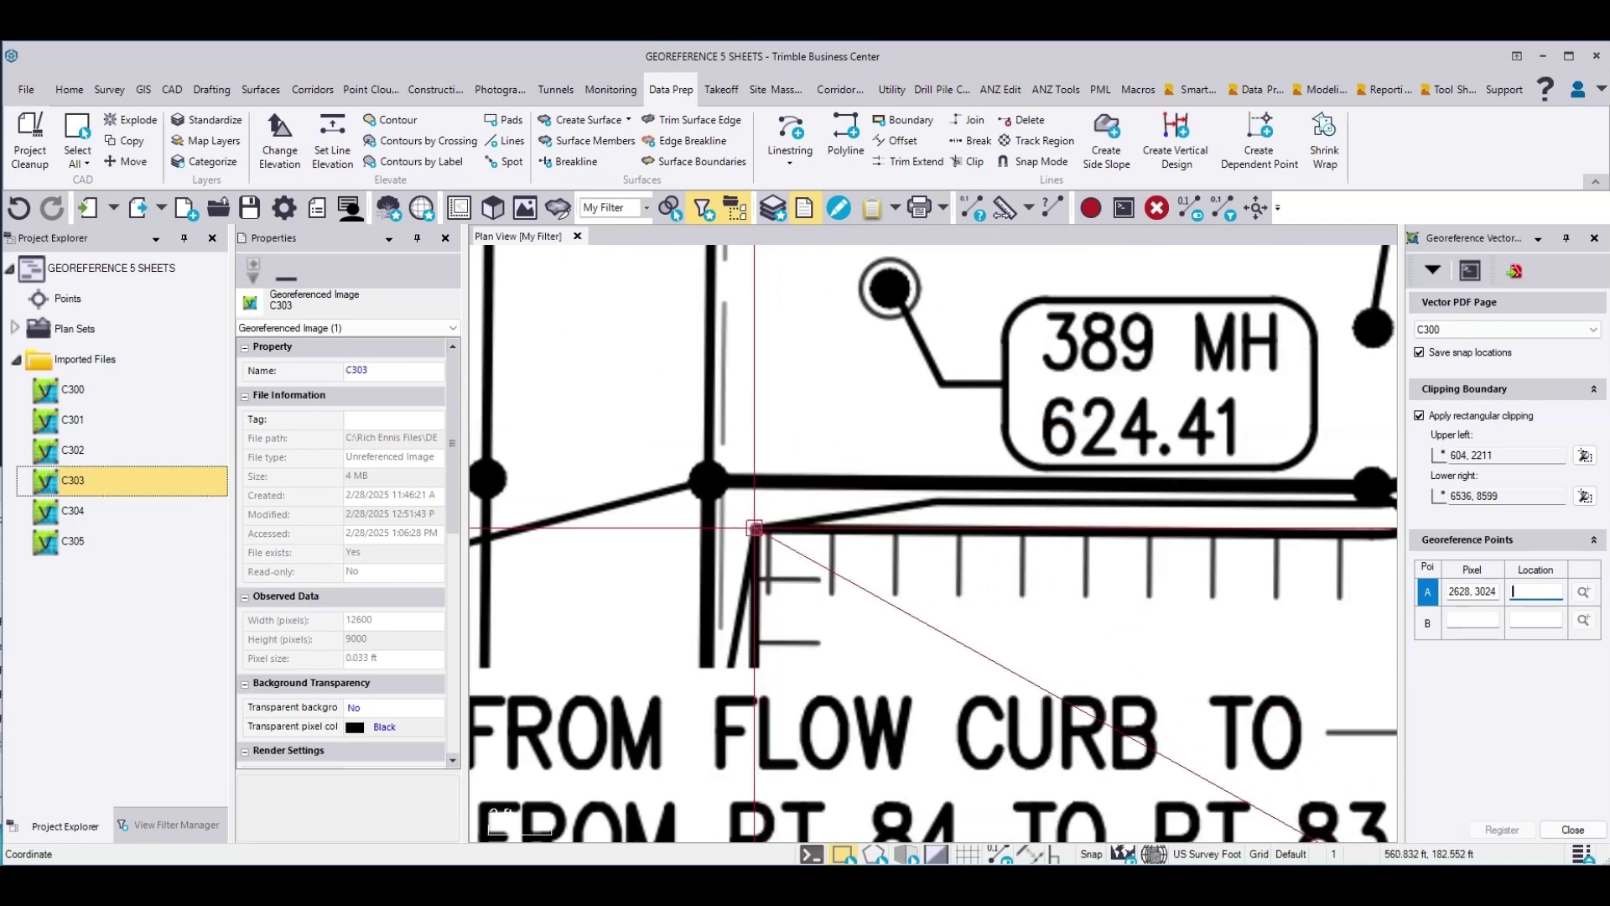
pyautogui.click(771, 516)
# - Set georeference point B's pixel on C300 at the southeast curb corner of the southern lot, about 5290, 7910
pyautogui.scroll(-6, 771, 516)
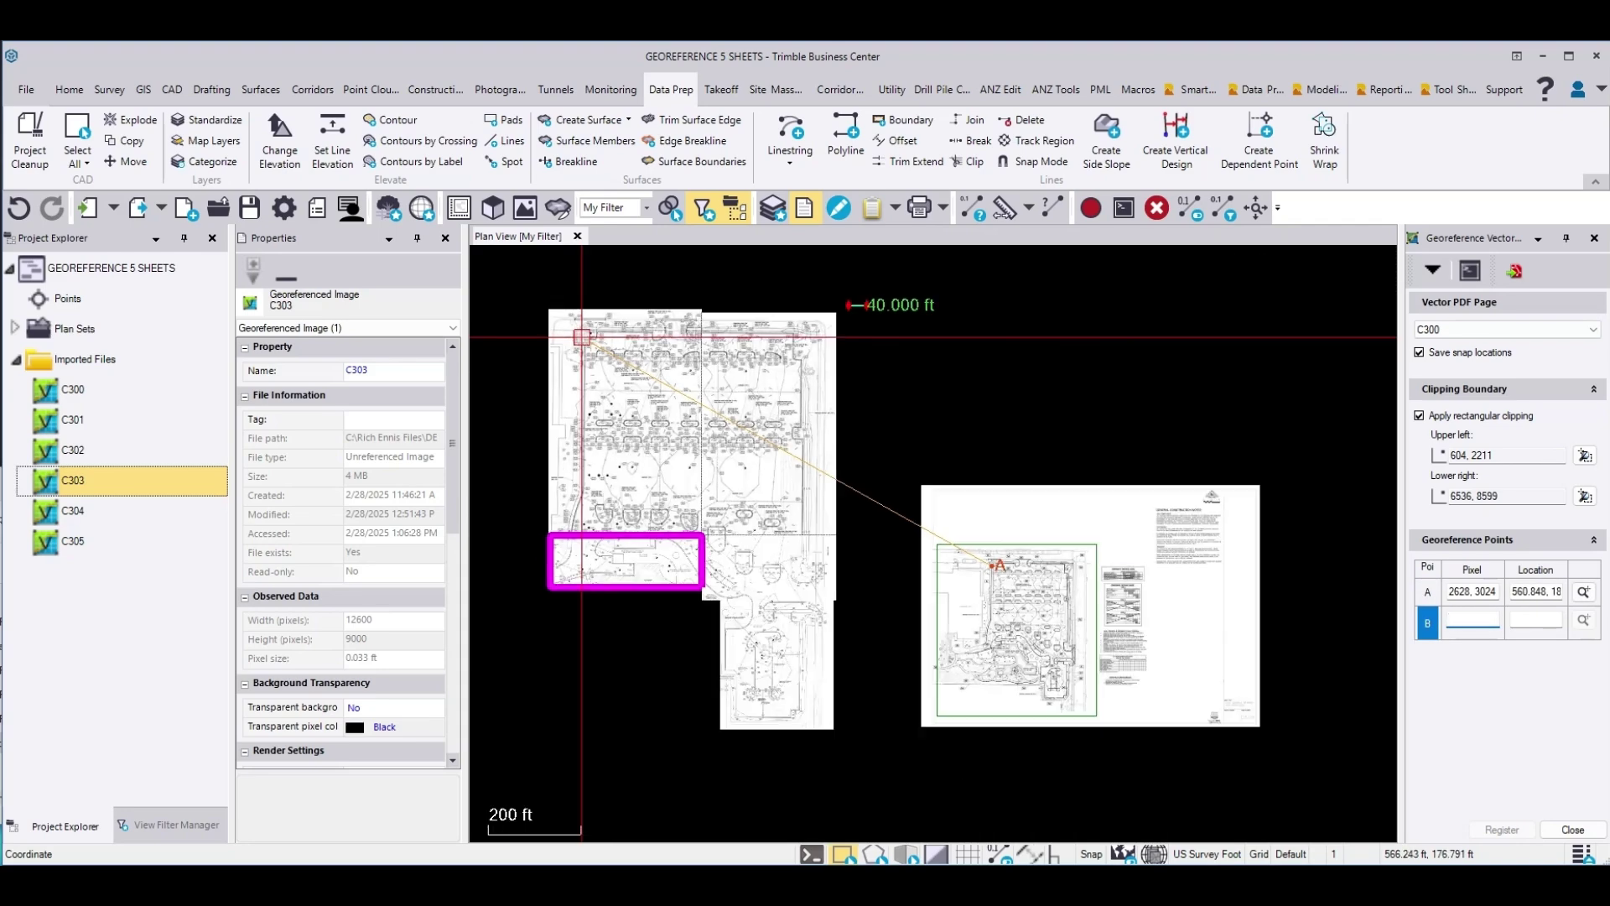
pyautogui.scroll(8, 1067, 696)
pyautogui.scroll(6, 1065, 693)
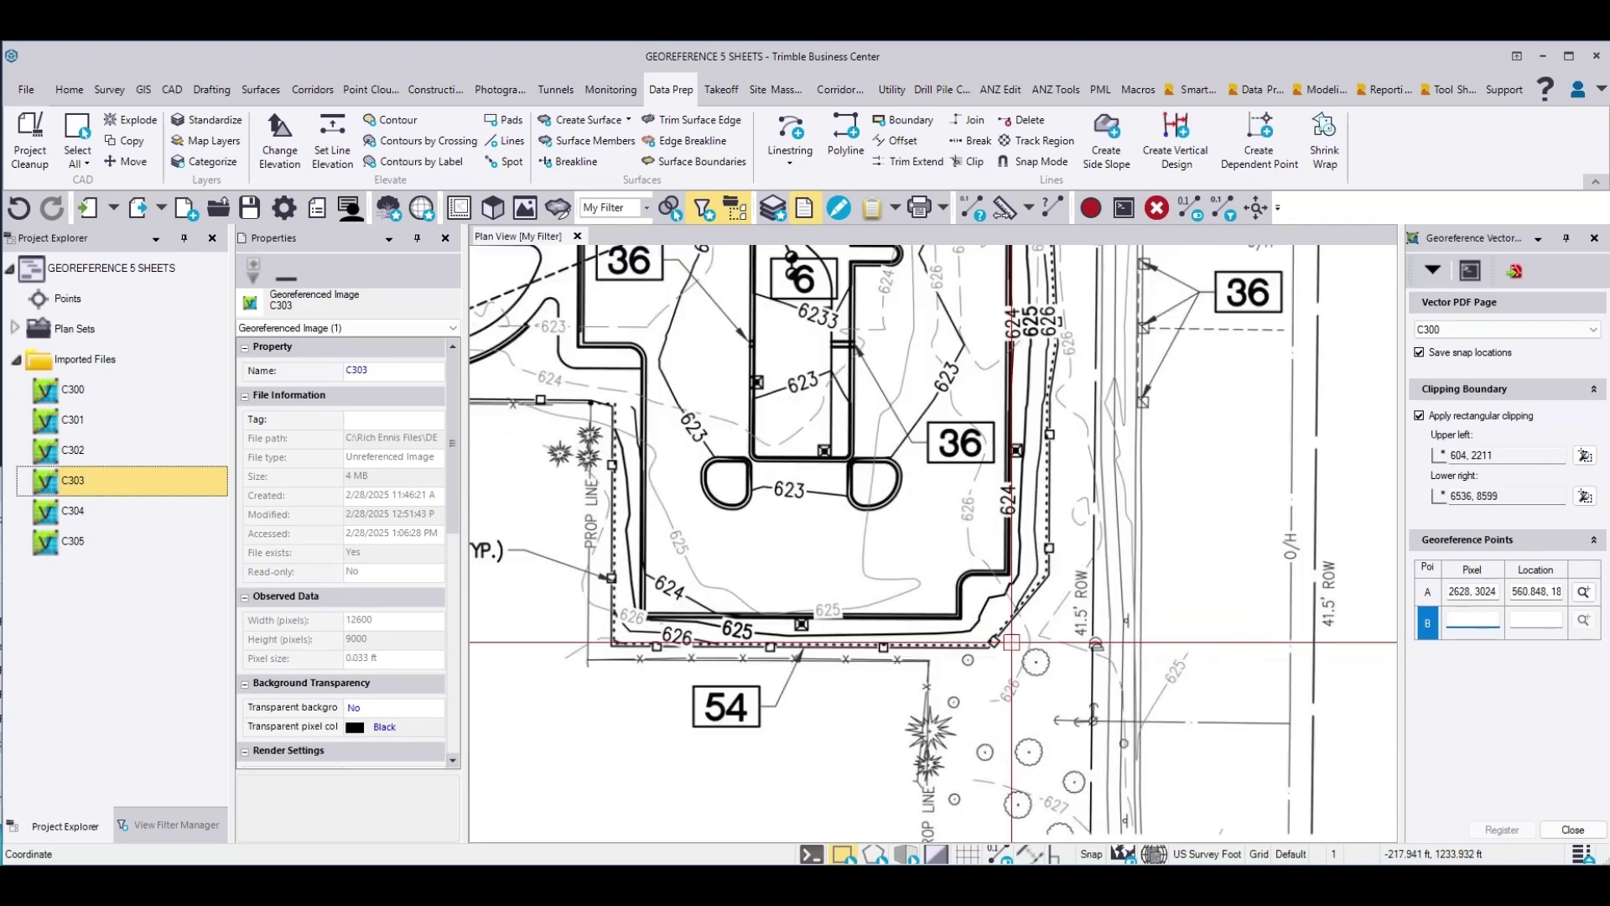
pyautogui.click(892, 551)
# - Set point B's location at the matching inner curb corner beside point 445 TC on C305, and register C300
pyautogui.scroll(-8, 1261, 488)
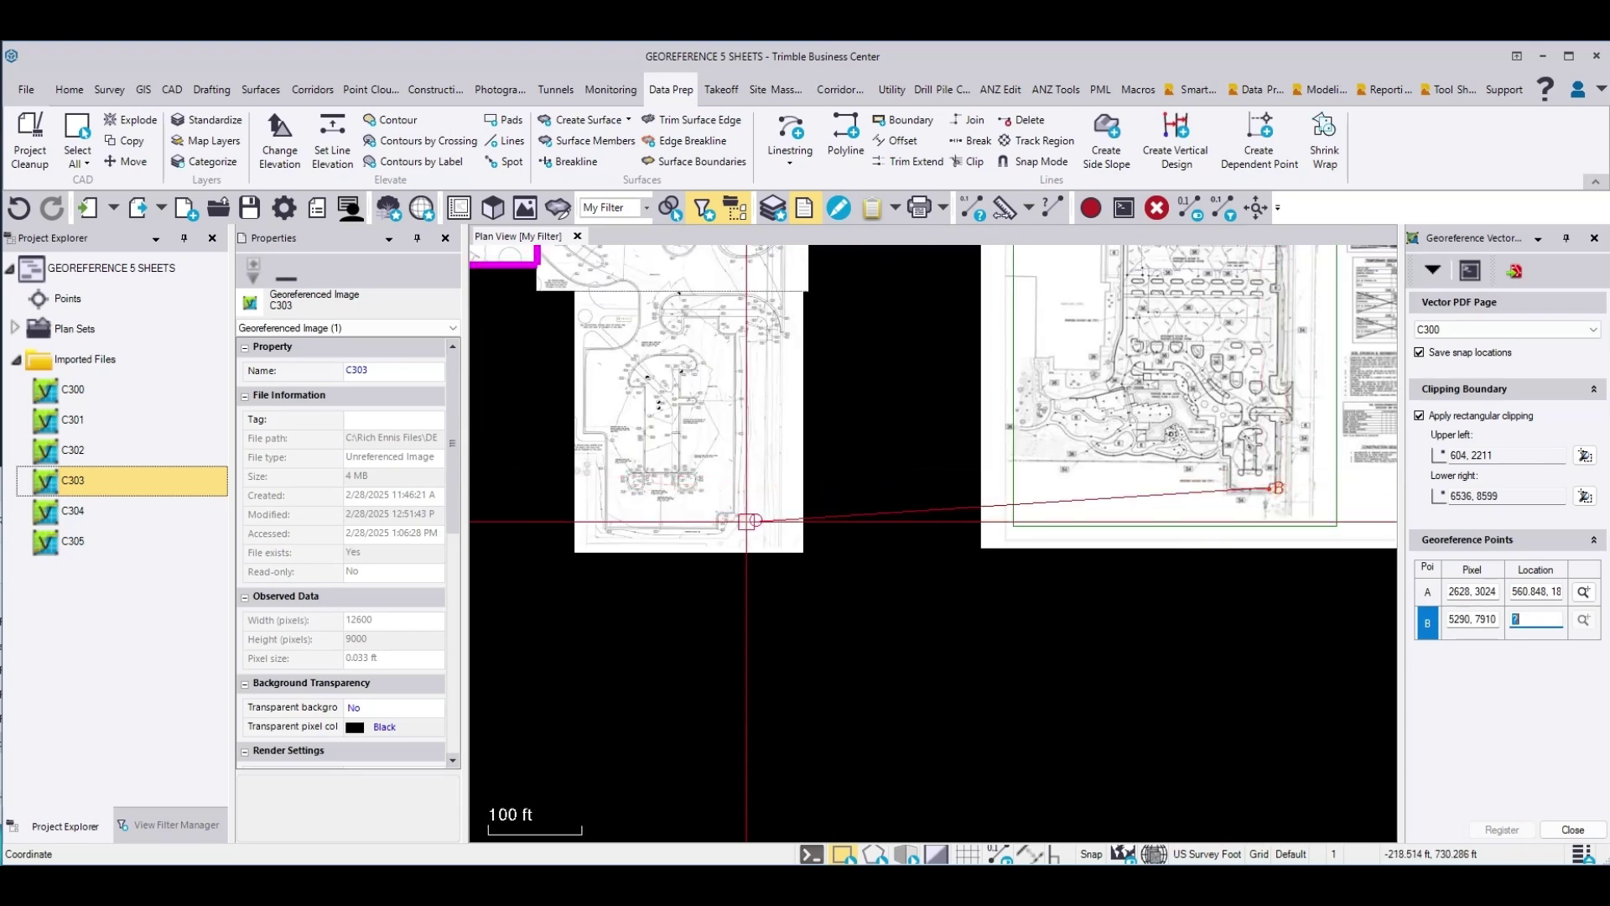
pyautogui.scroll(10, 760, 504)
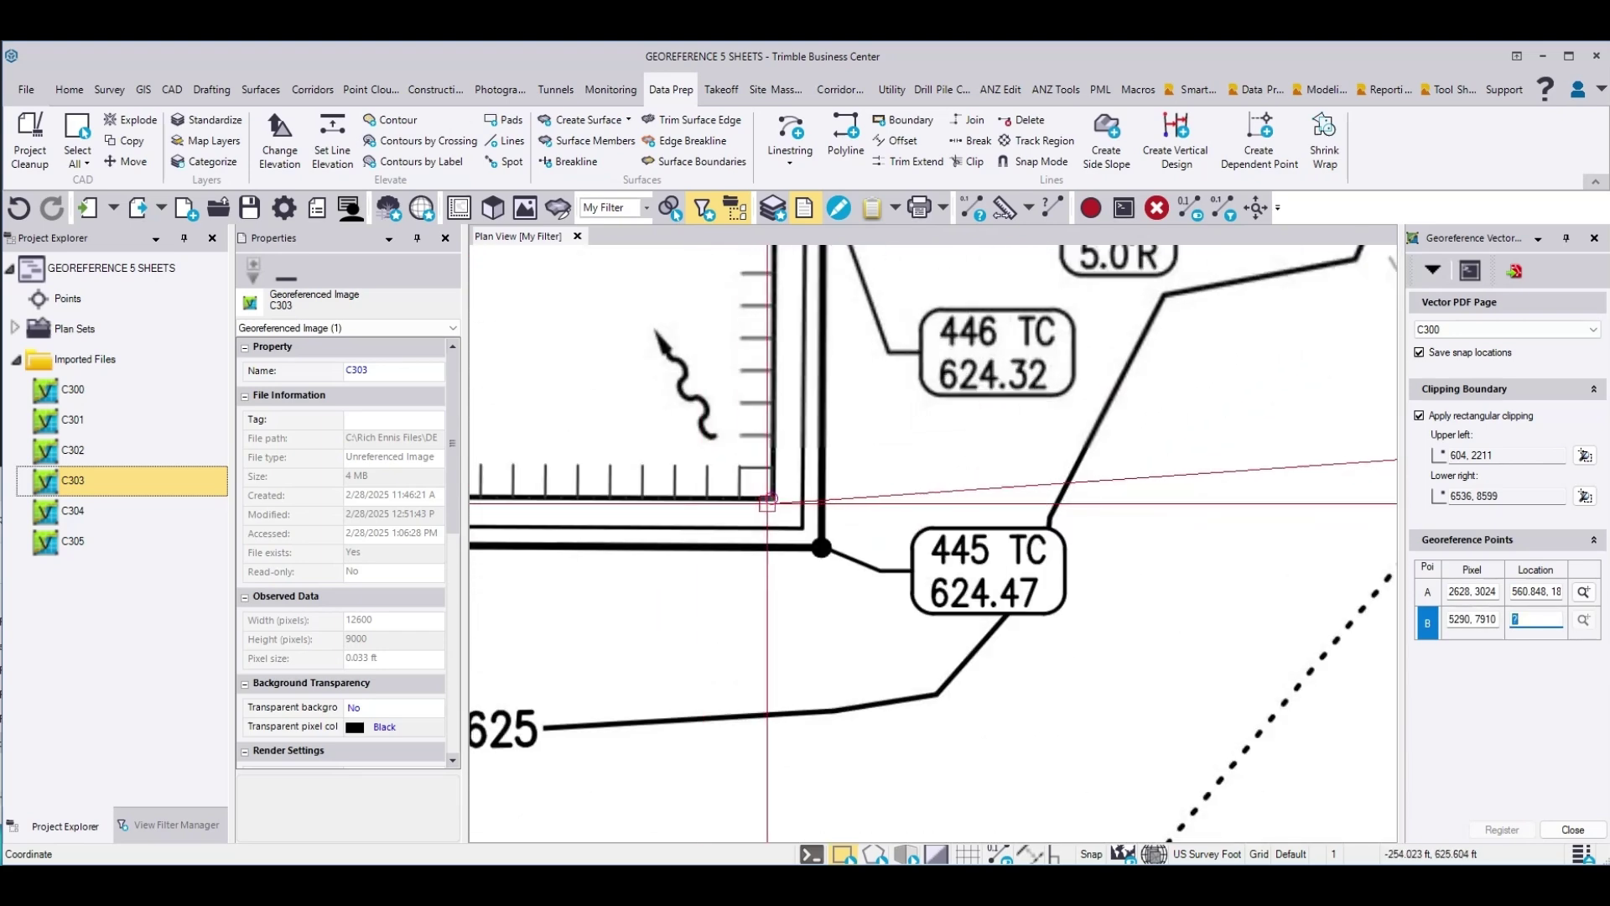
pyautogui.click(769, 500)
pyautogui.click(1502, 830)
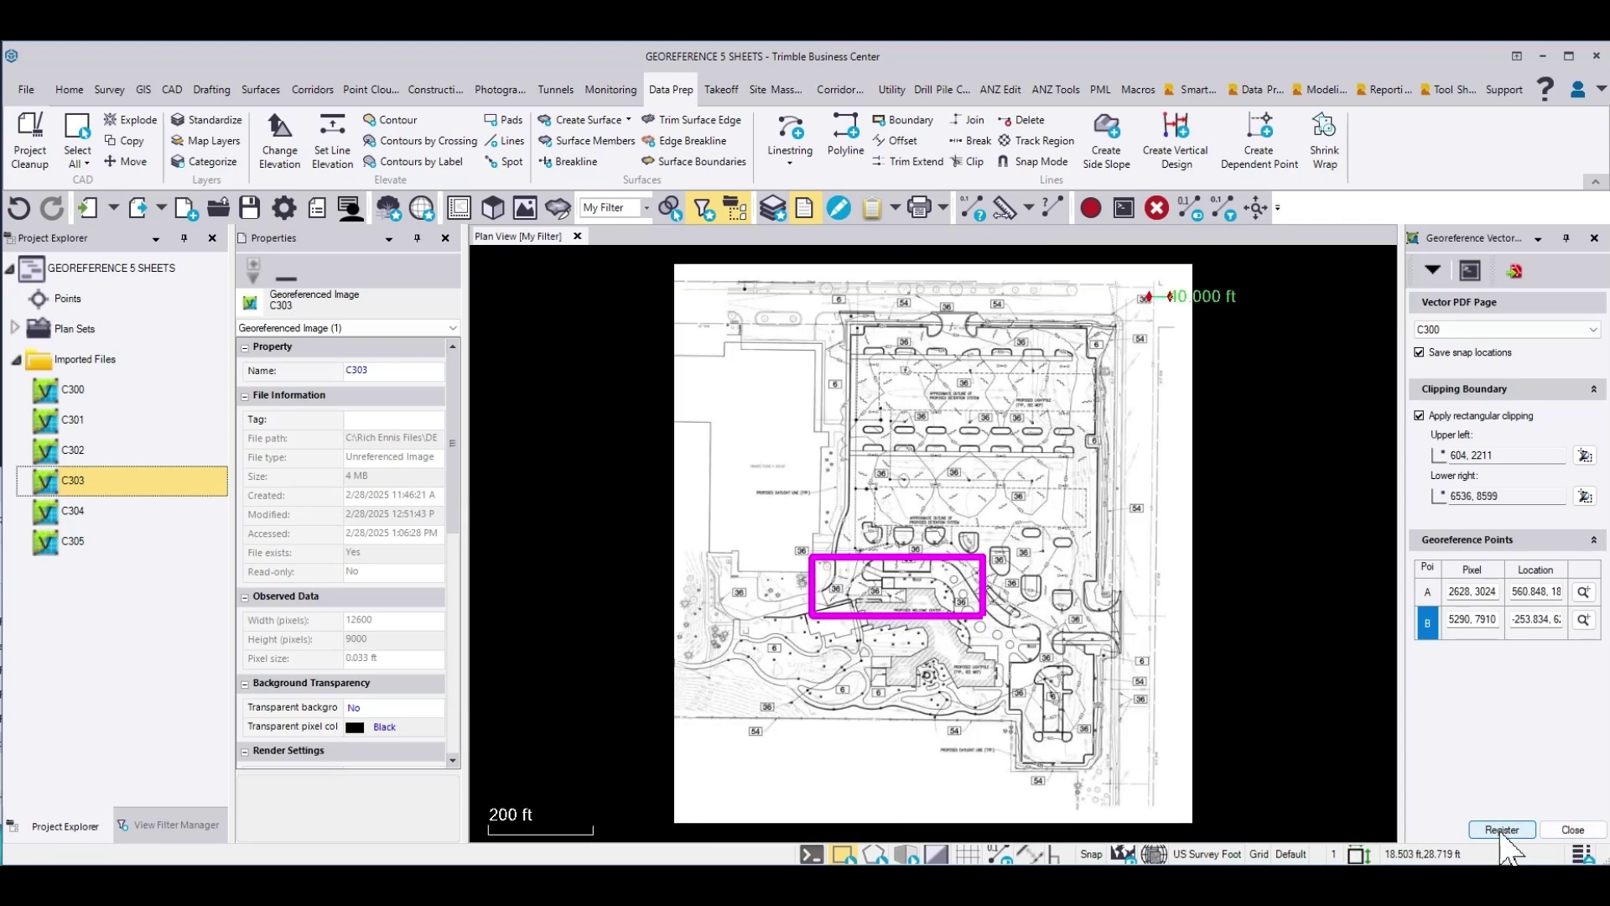
pyautogui.scroll(5, 977, 597)
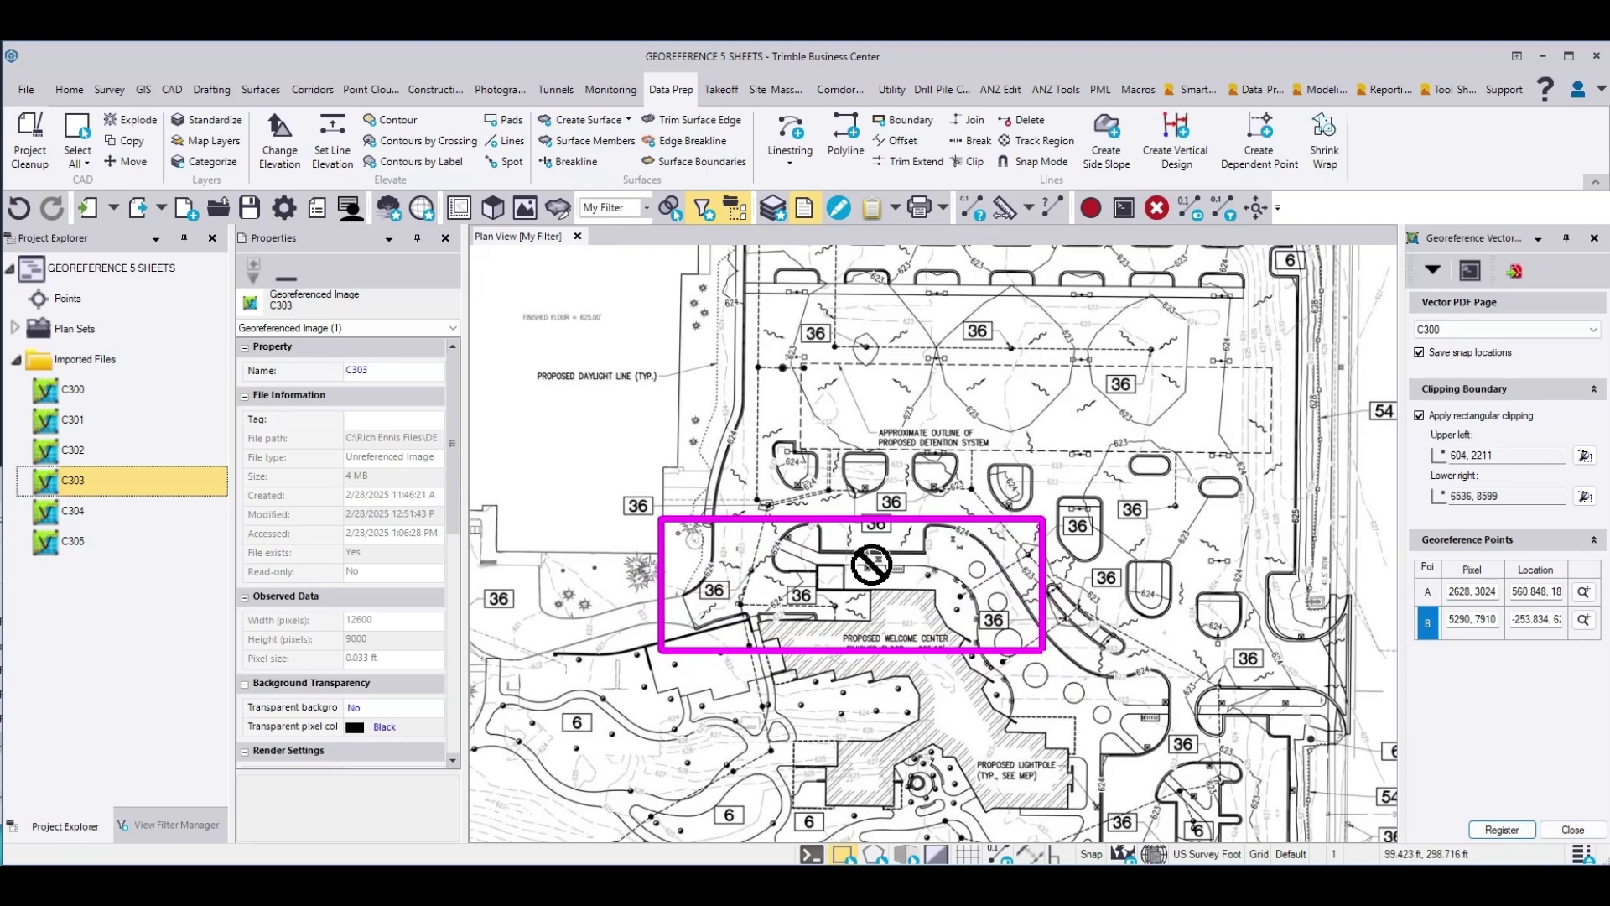
pyautogui.scroll(-5, 769, 553)
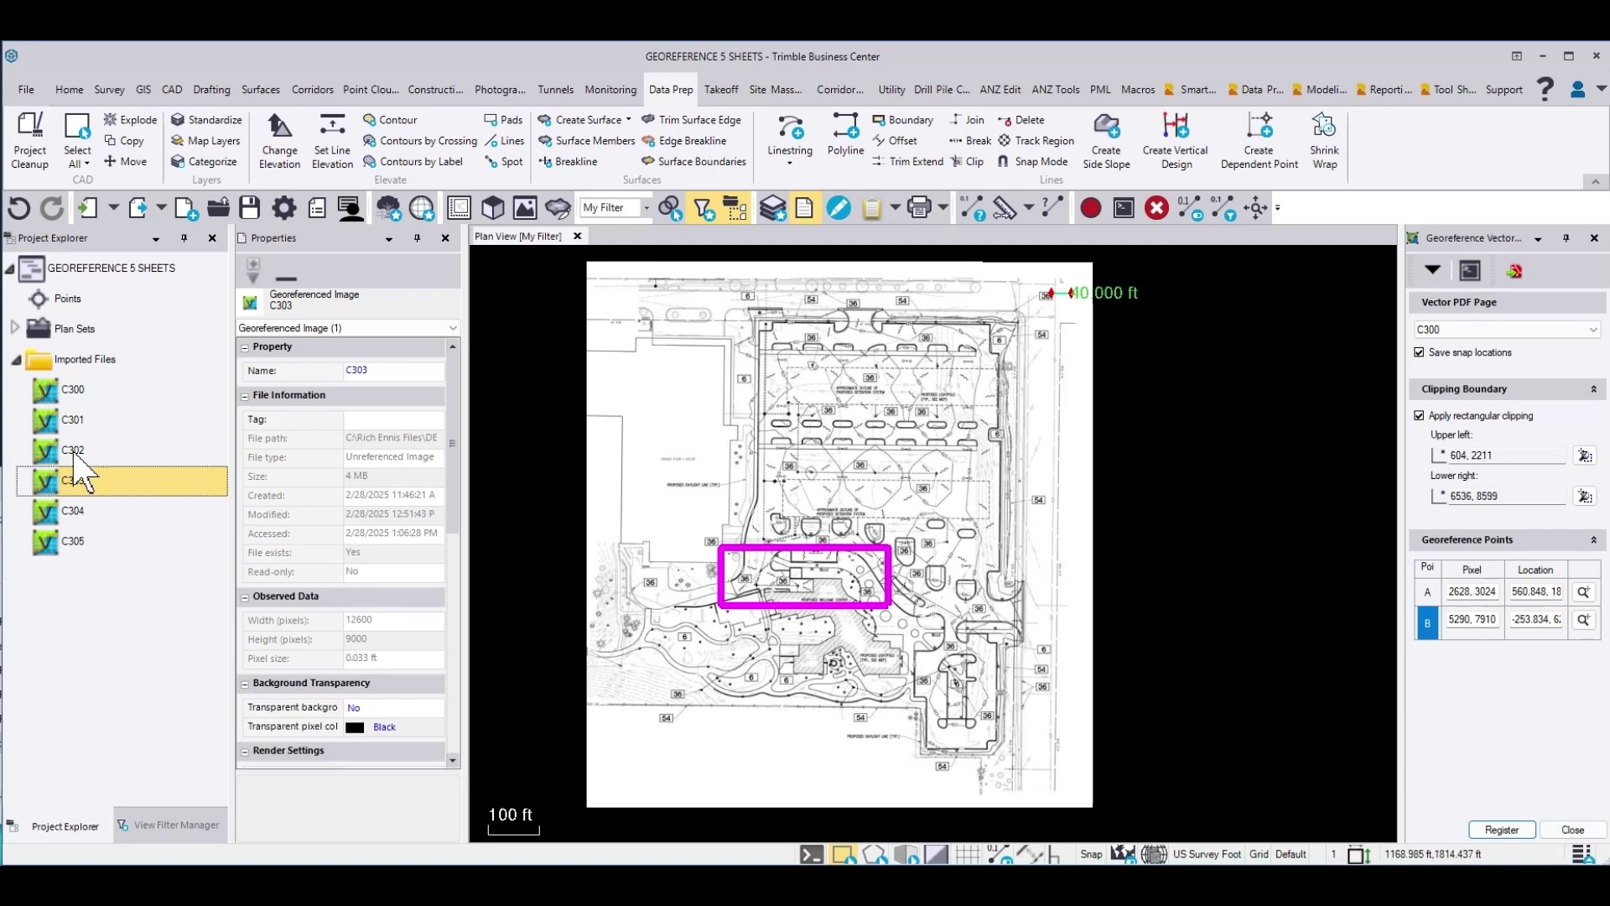
# - Measure the distance between the two heavy vertical lines where they end near the southeast corner of sheet C300
pyautogui.click(74, 389)
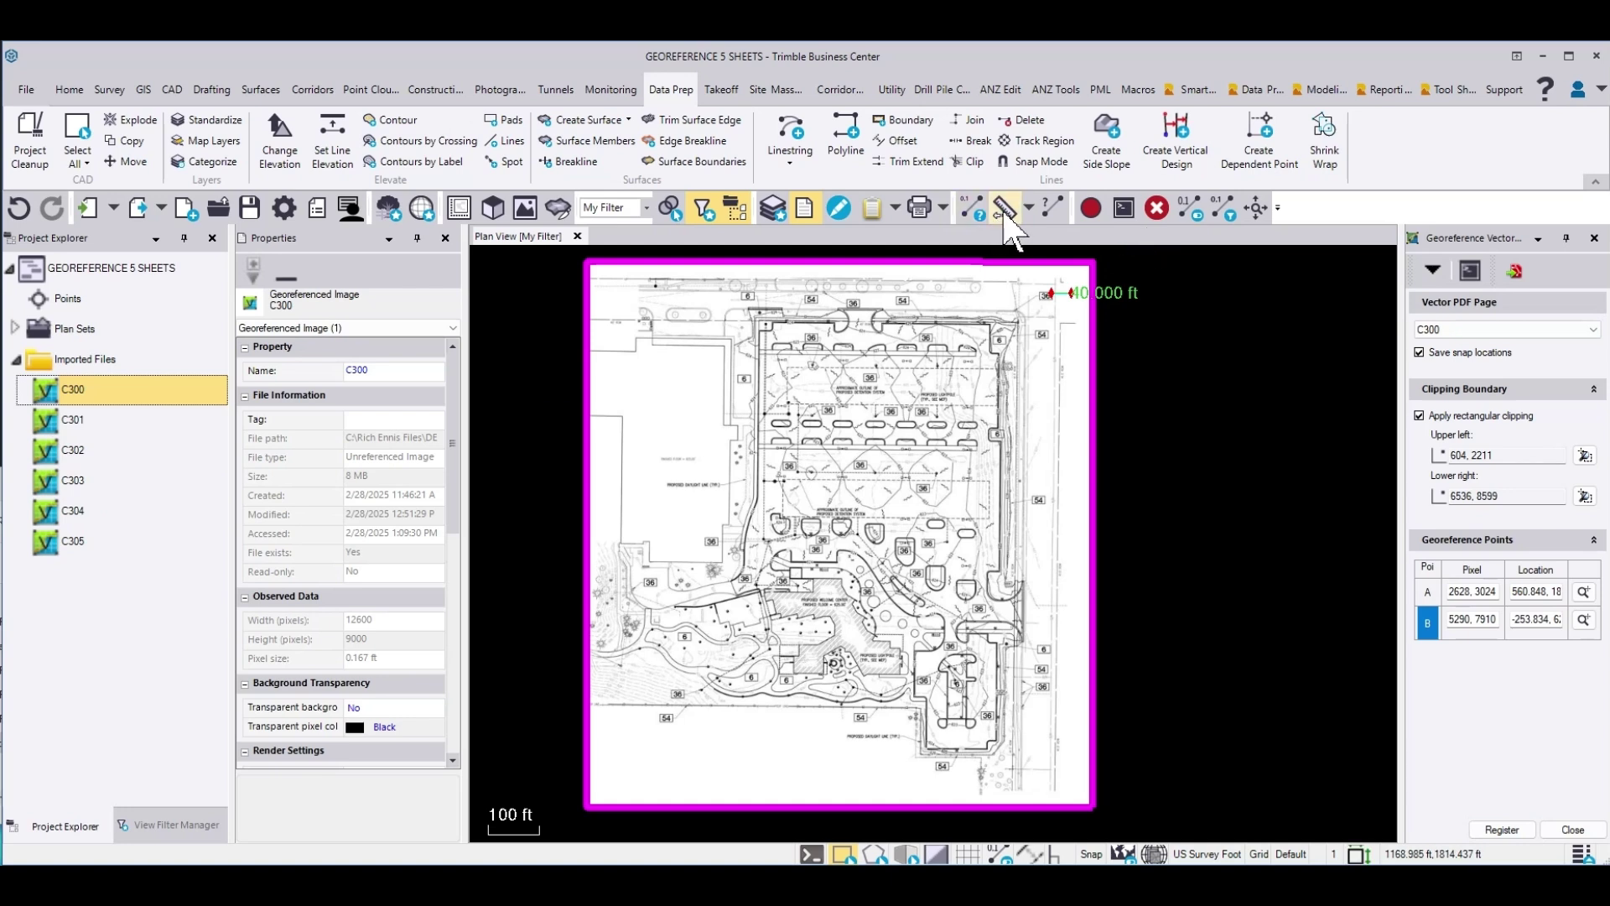
pyautogui.click(1431, 271)
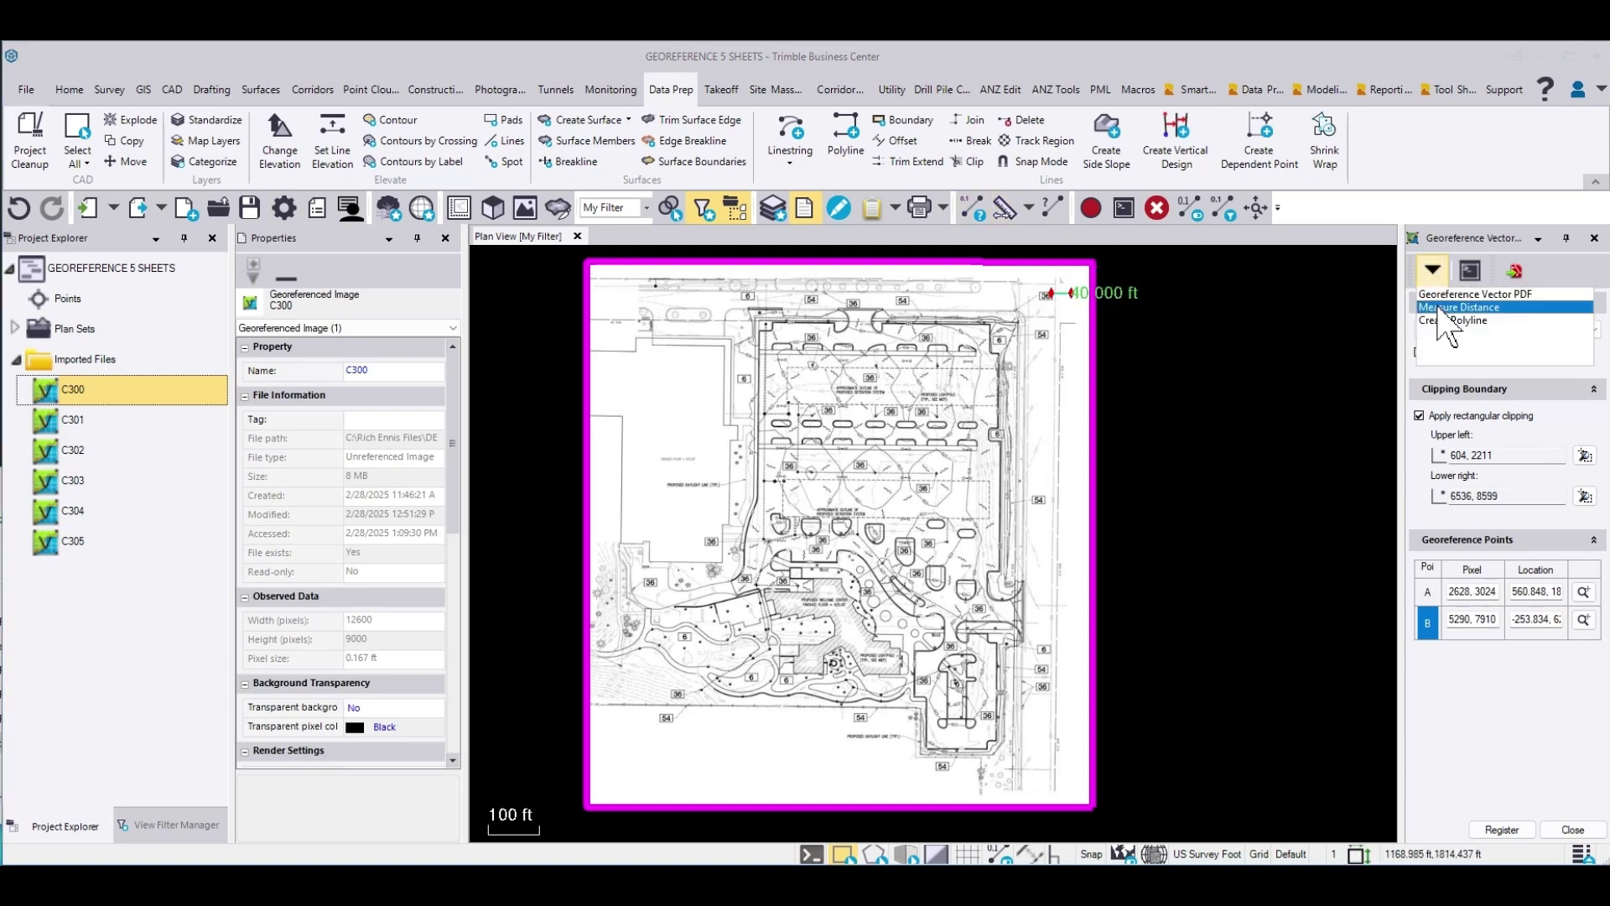
pyautogui.click(1460, 308)
pyautogui.click(1463, 340)
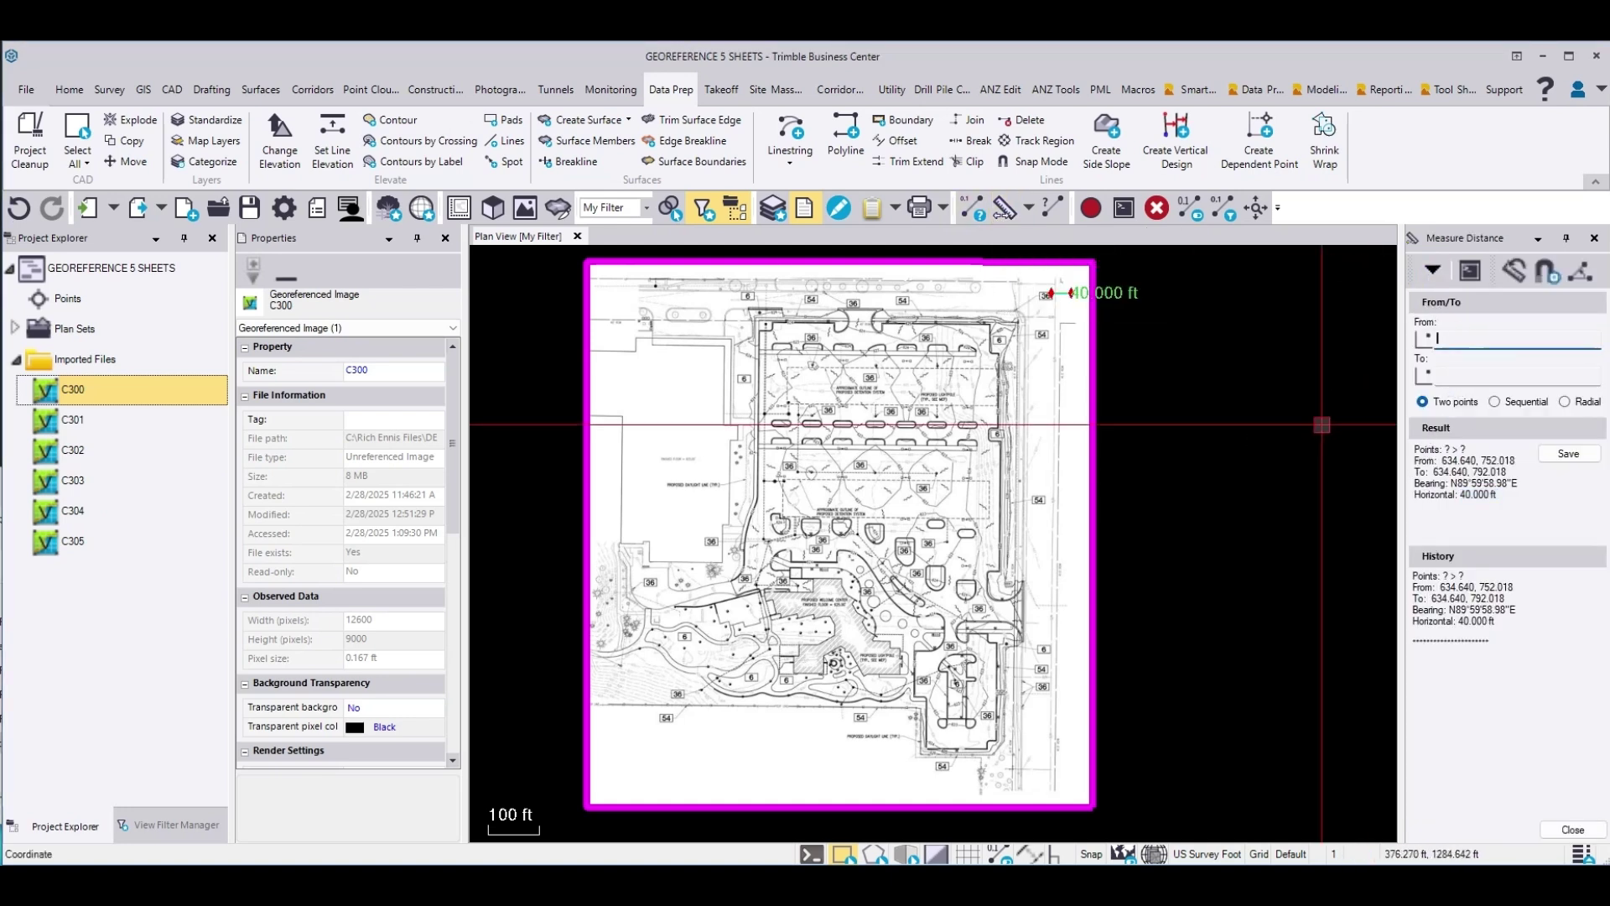
pyautogui.scroll(5, 1040, 755)
pyautogui.moveTo(1020, 692); pyautogui.dragTo(961, 583, button='middle')
pyautogui.scroll(8, 973, 579)
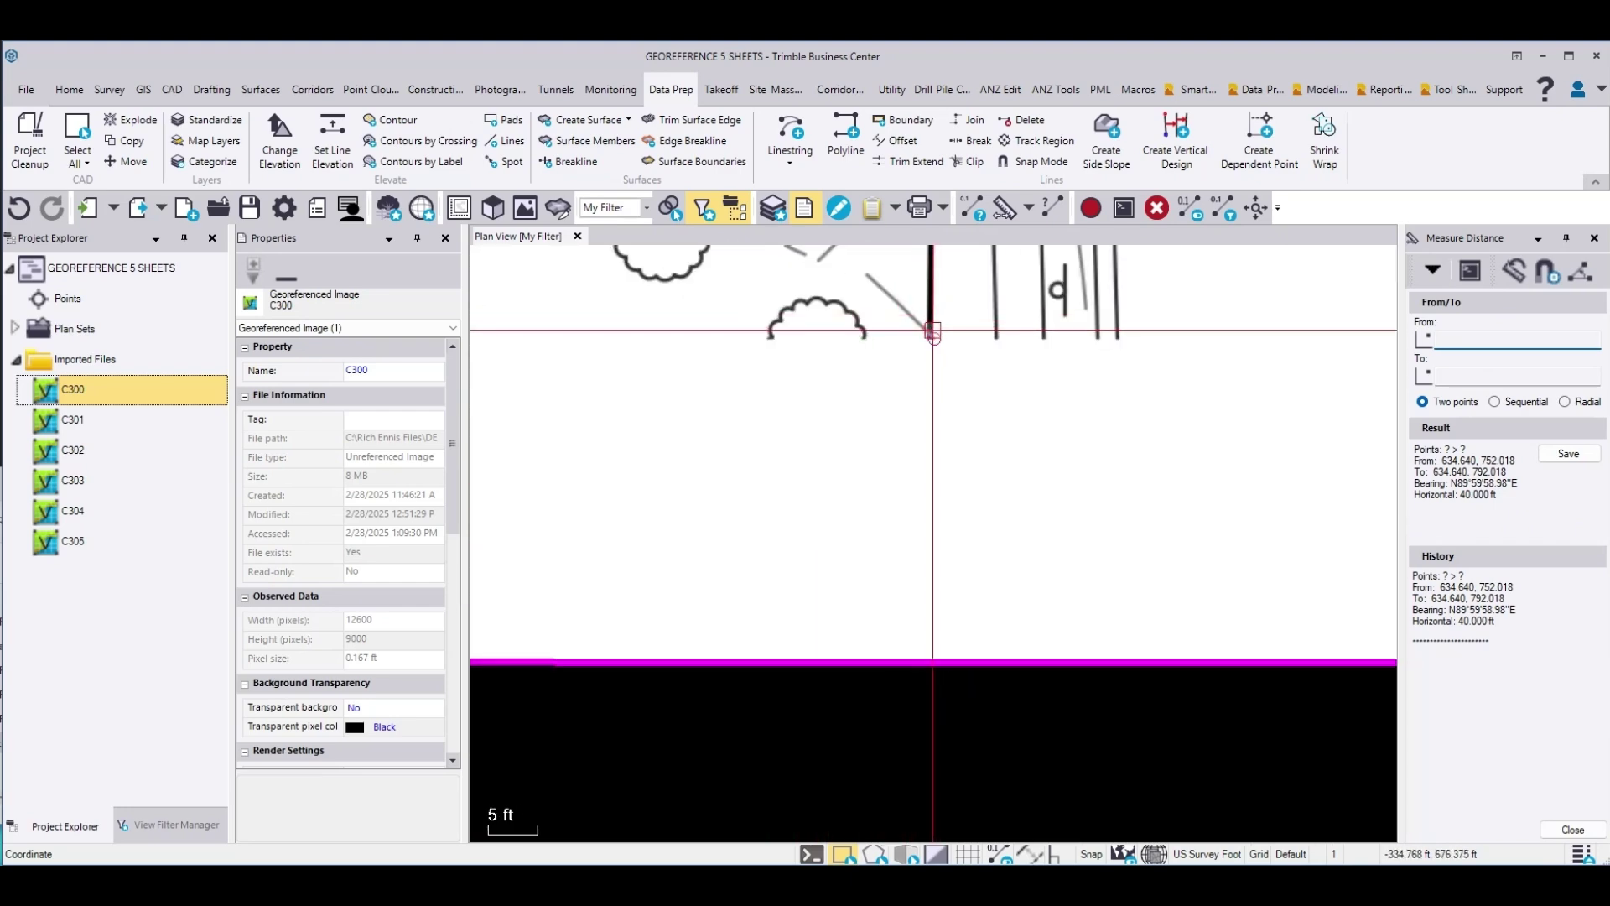
pyautogui.scroll(3, 948, 317)
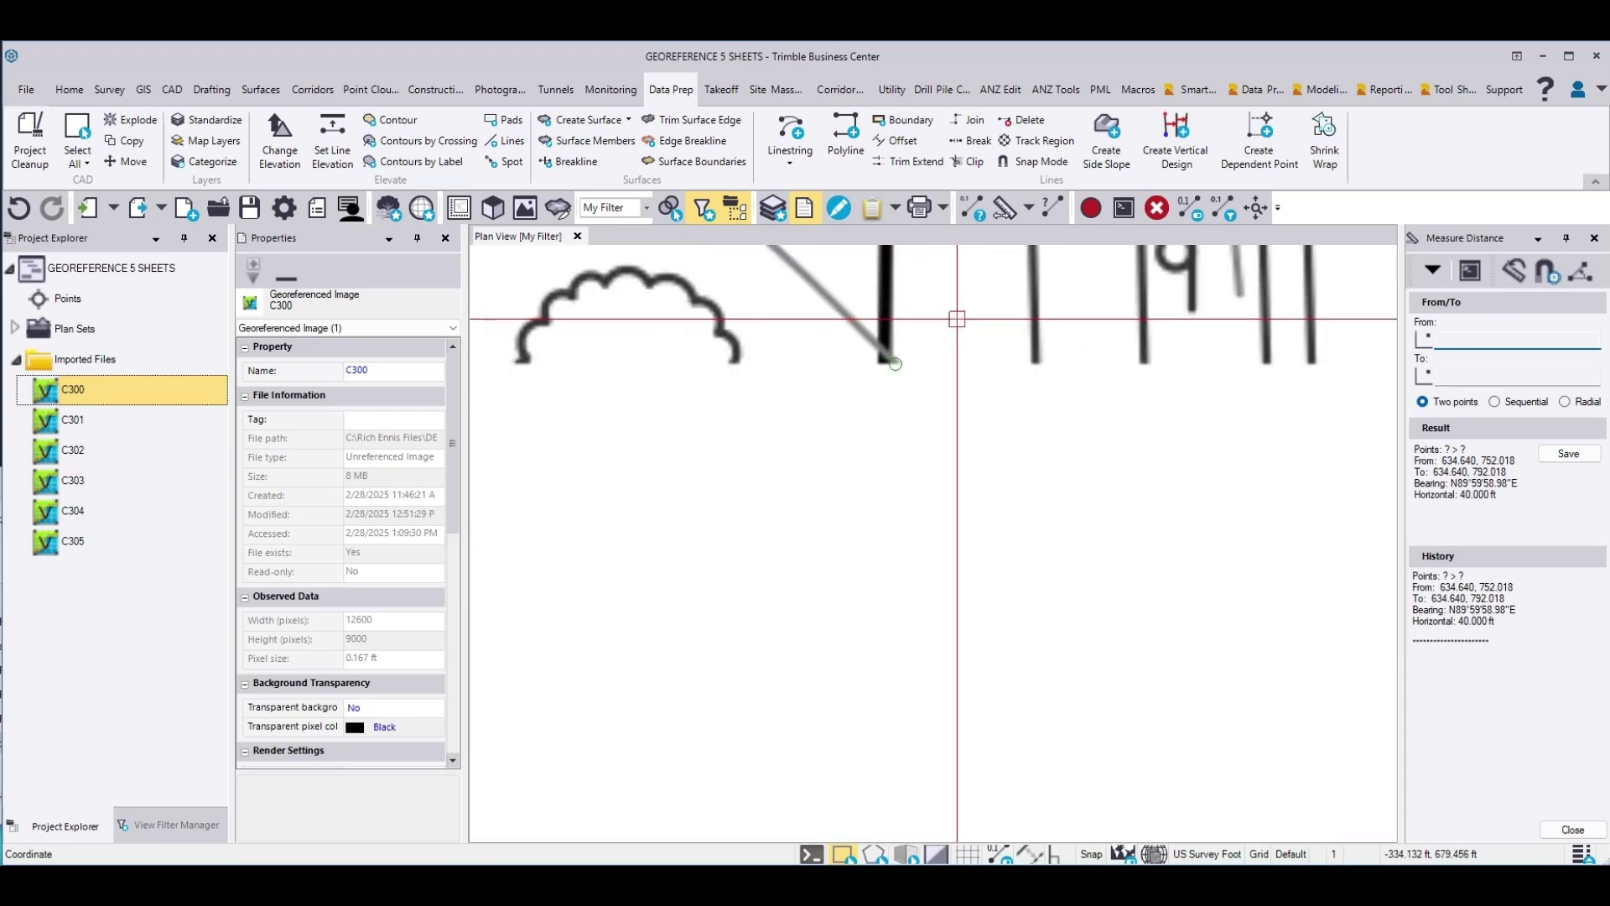
pyautogui.click(884, 363)
pyautogui.scroll(-7, 597, 450)
pyautogui.scroll(3, 1069, 447)
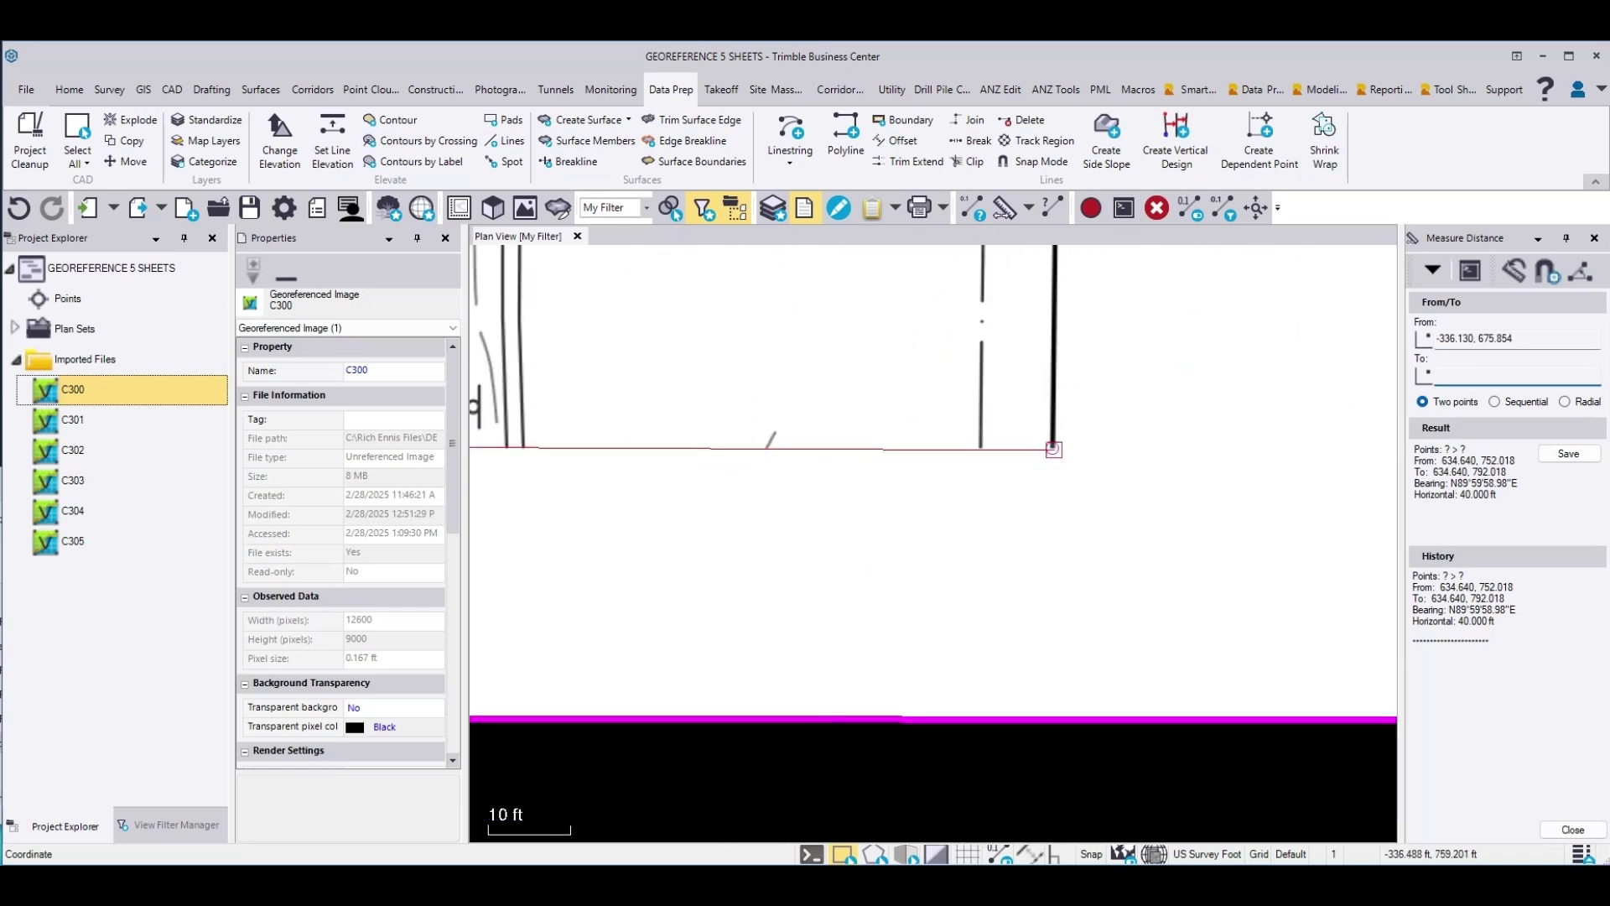
pyautogui.click(1054, 449)
pyautogui.scroll(-1, 839, 570)
pyautogui.scroll(-3, 883, 602)
pyautogui.scroll(-1, 1035, 561)
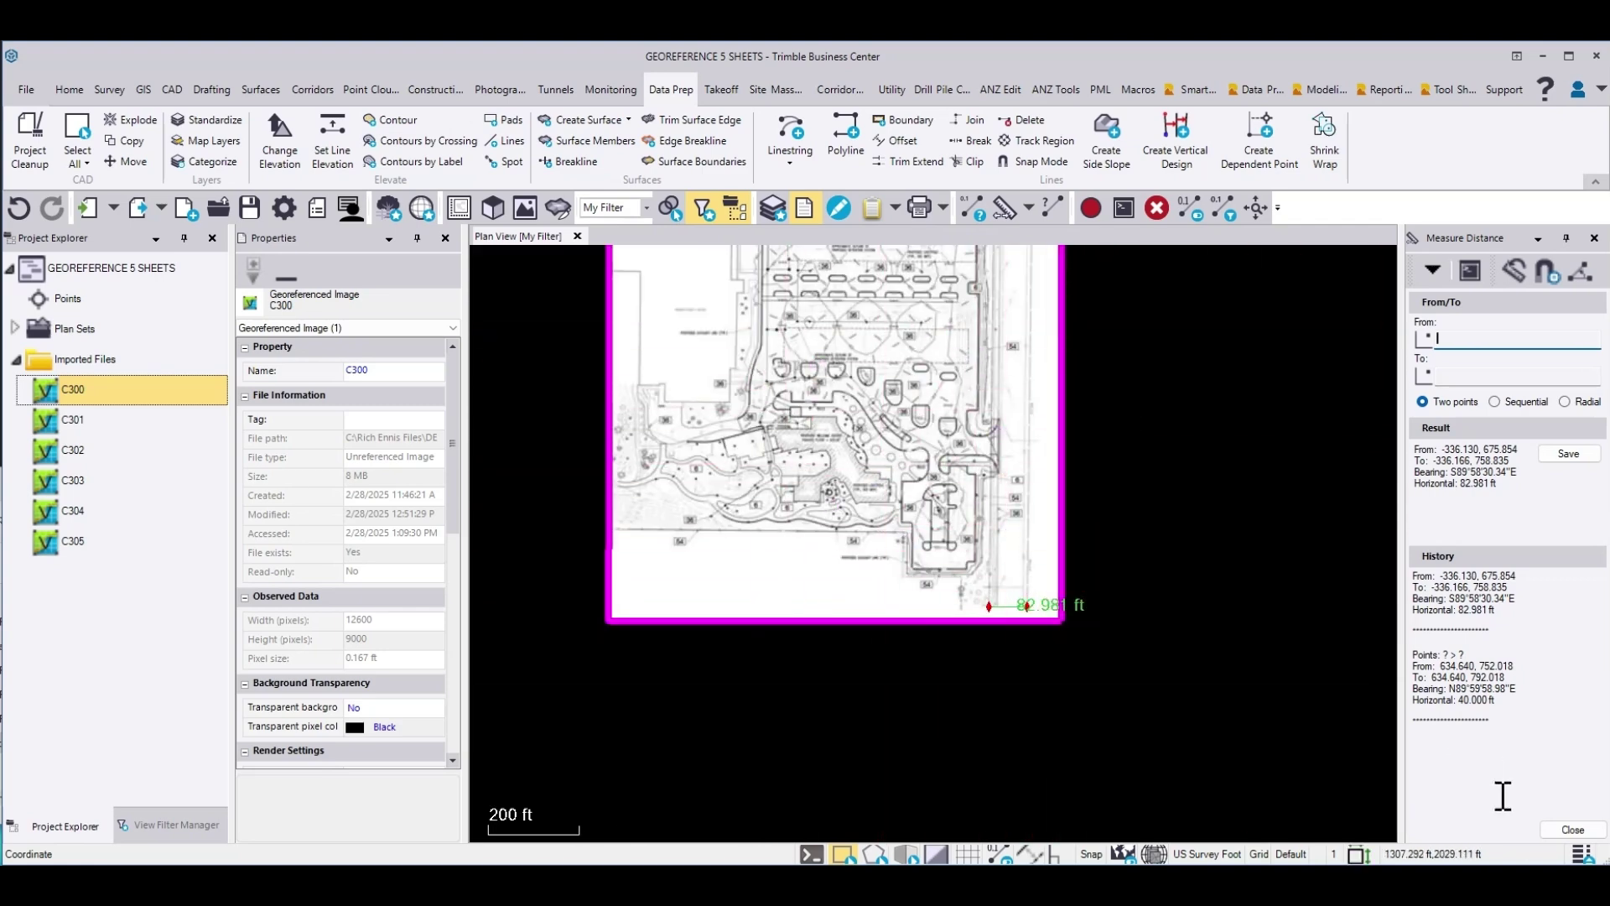
pyautogui.click(1571, 832)
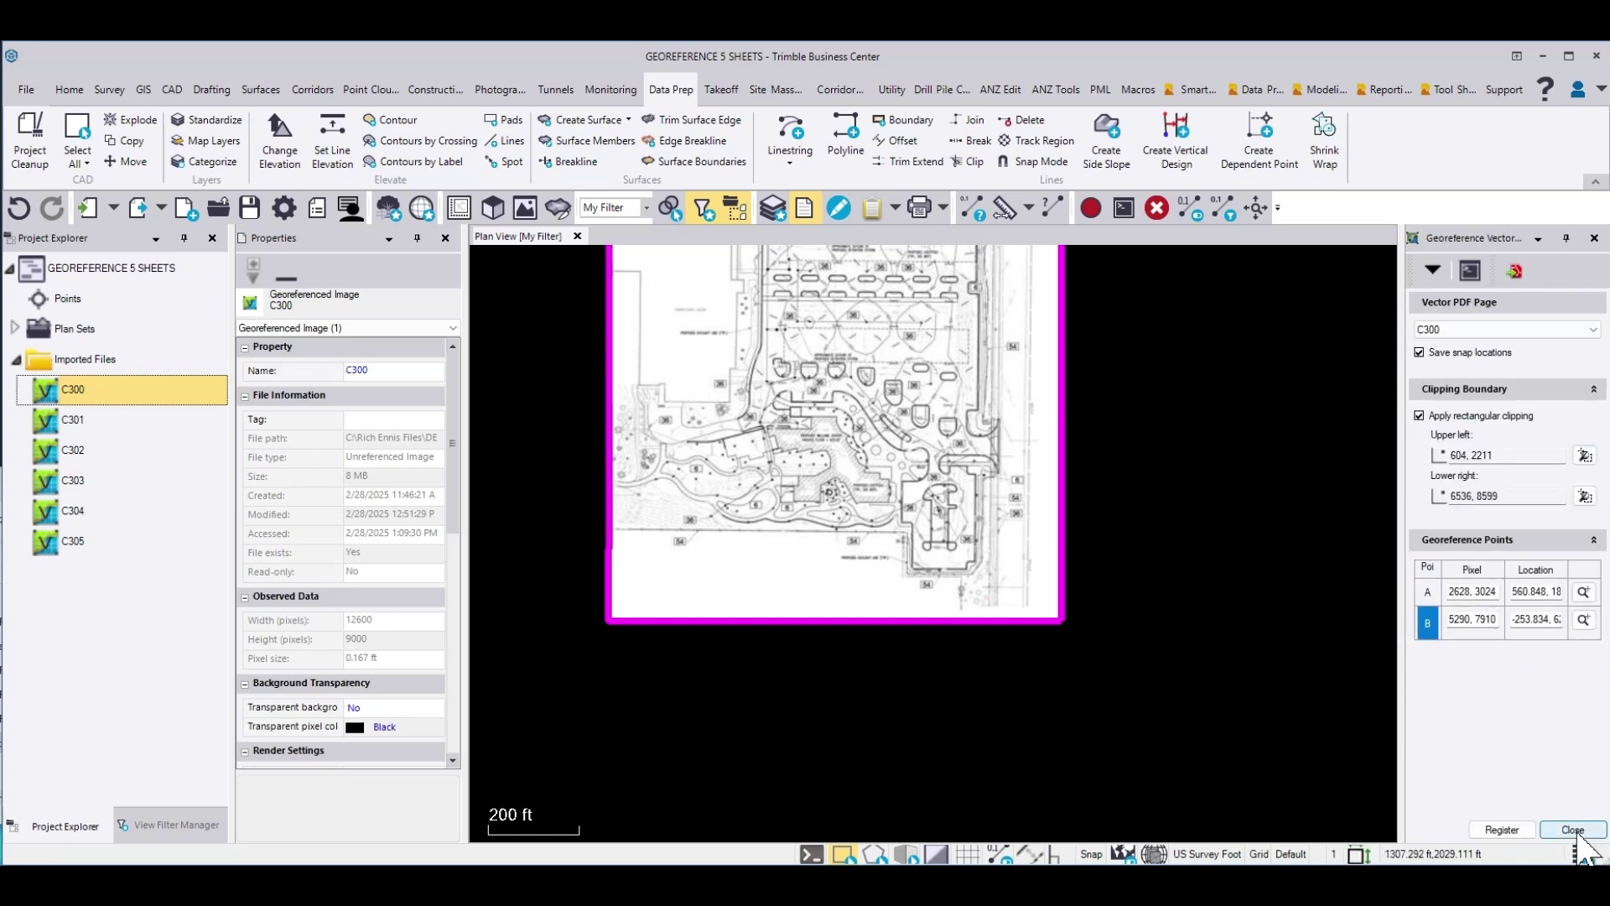
# - Close the Georeference Vector PDF command and deselect sheet C300
pyautogui.click(1433, 270)
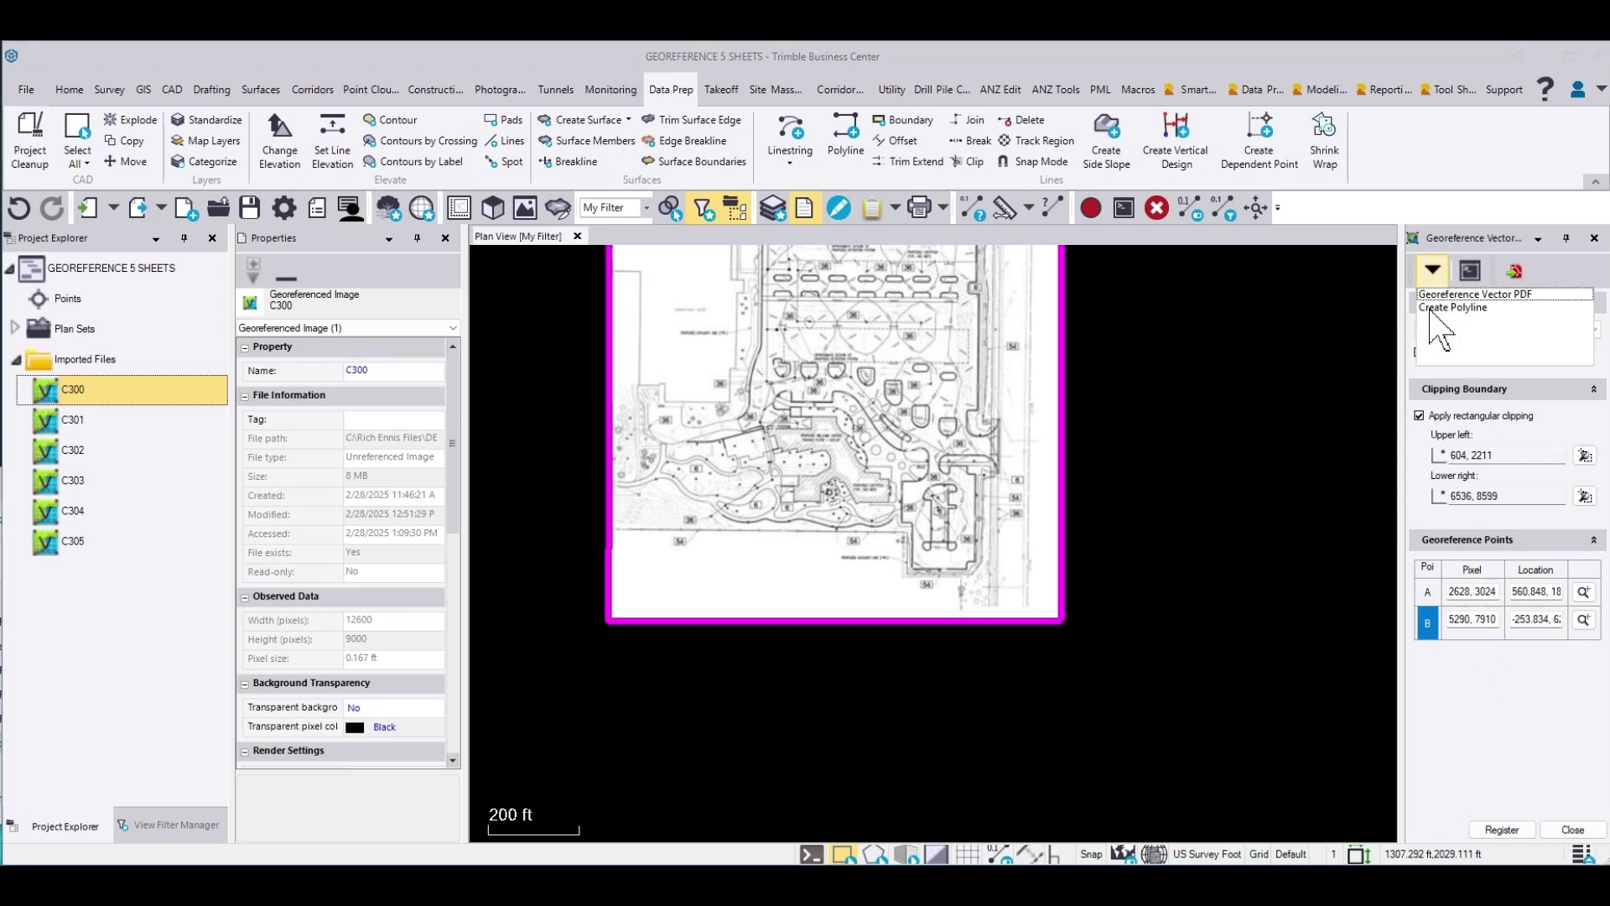
pyautogui.click(1440, 295)
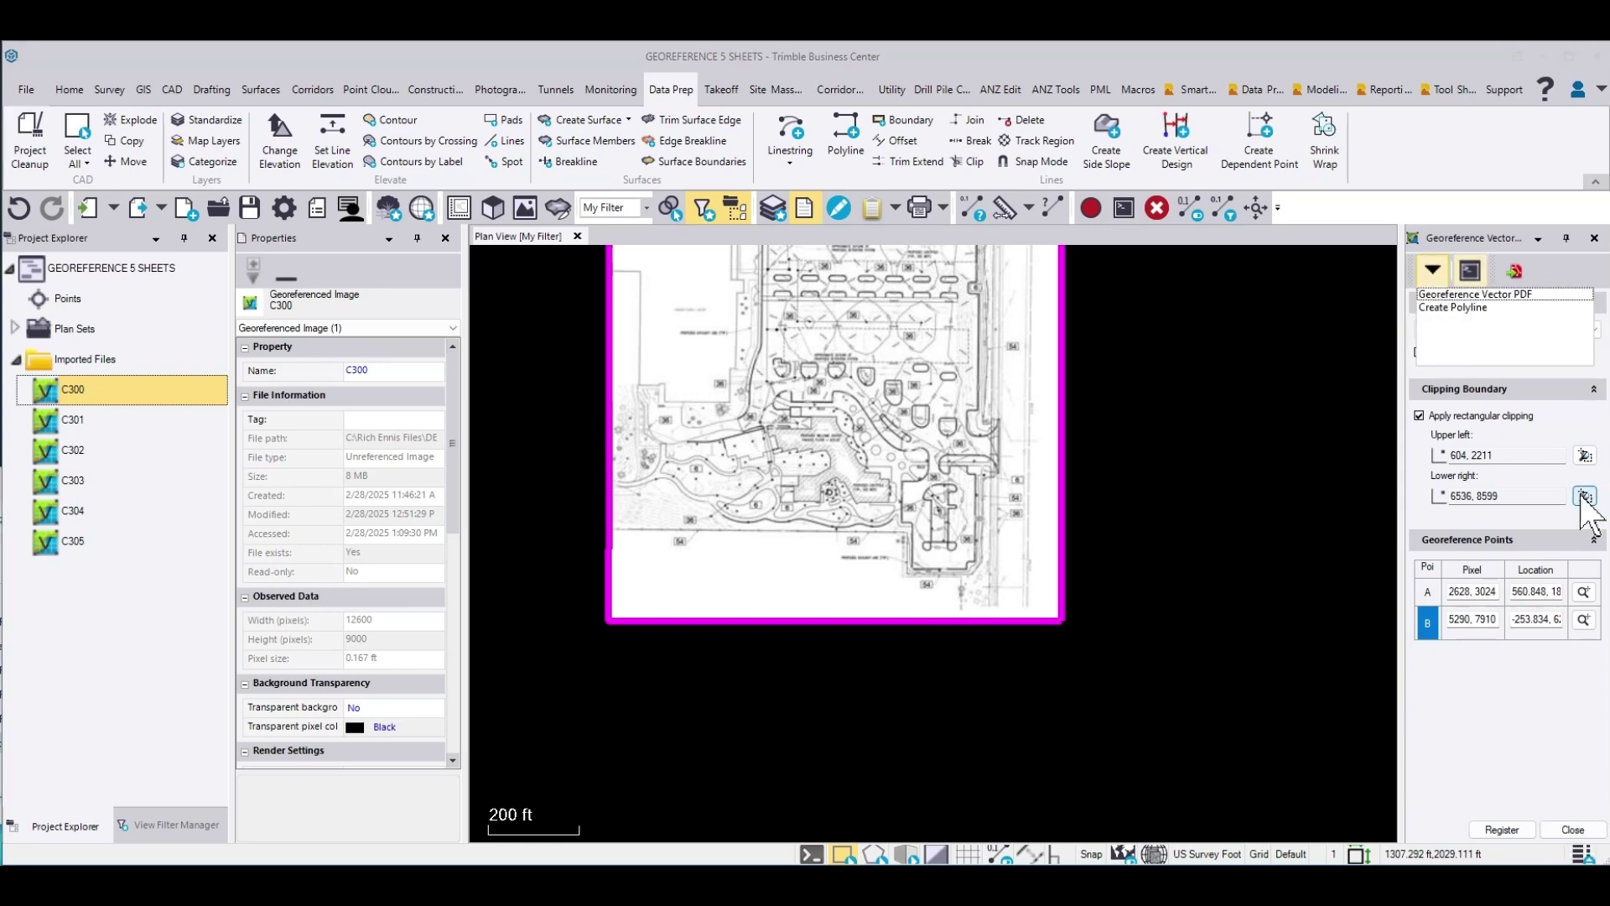
pyautogui.click(1593, 239)
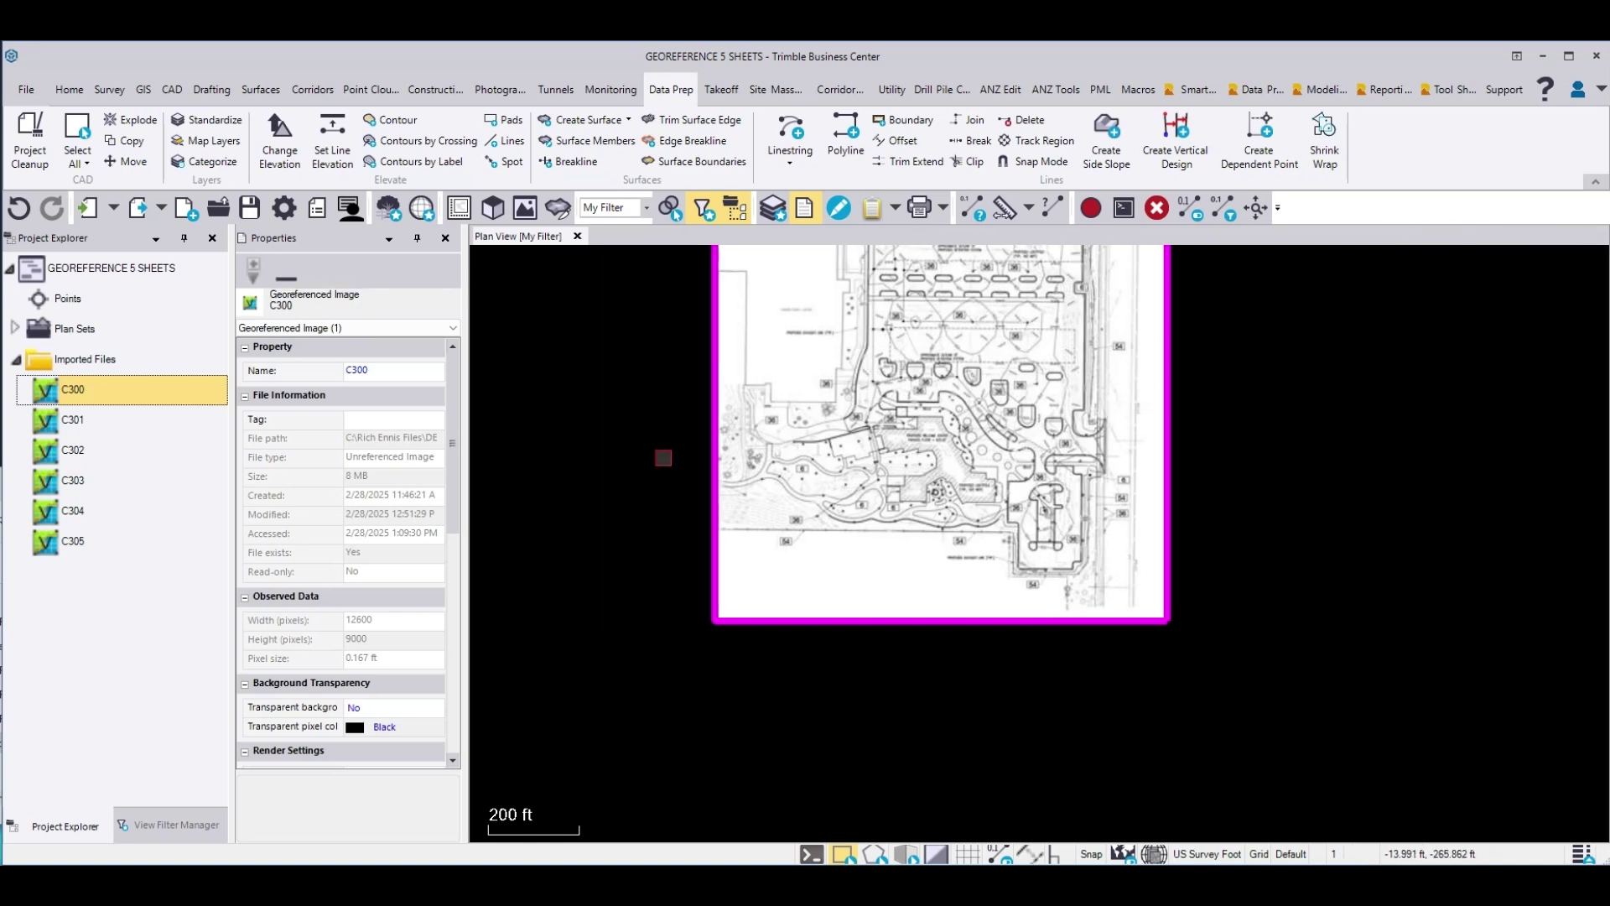
pyautogui.click(662, 457)
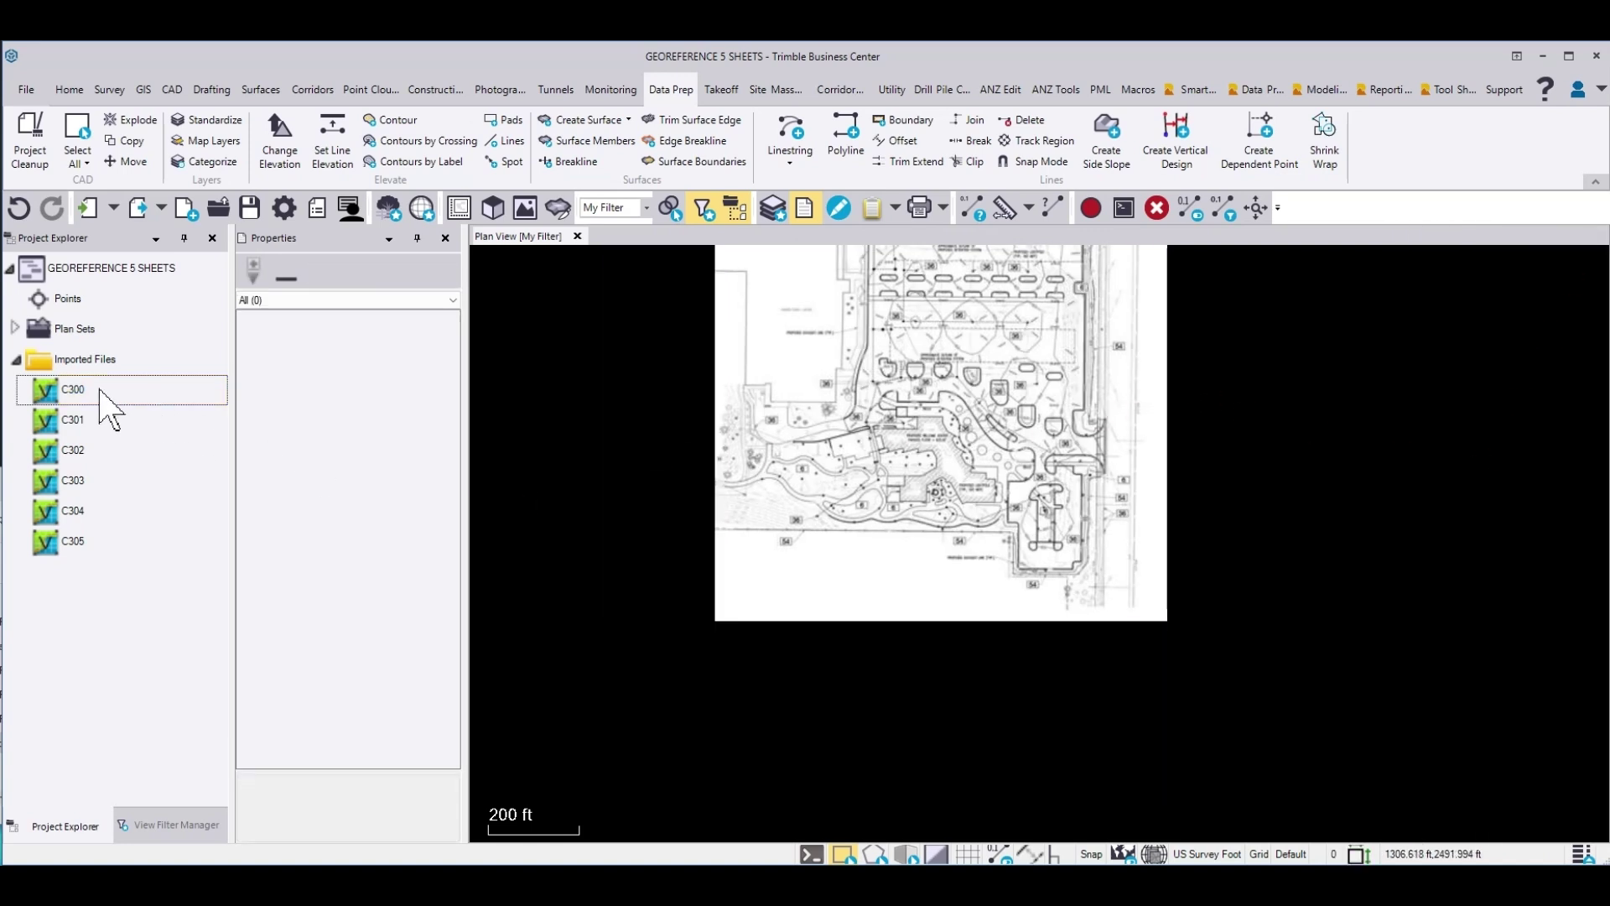
# - Switch C300 off and on to compare it with the detail sheets along the Welcome Center's north curb, leaving C300 hidden
pyautogui.click(175, 827)
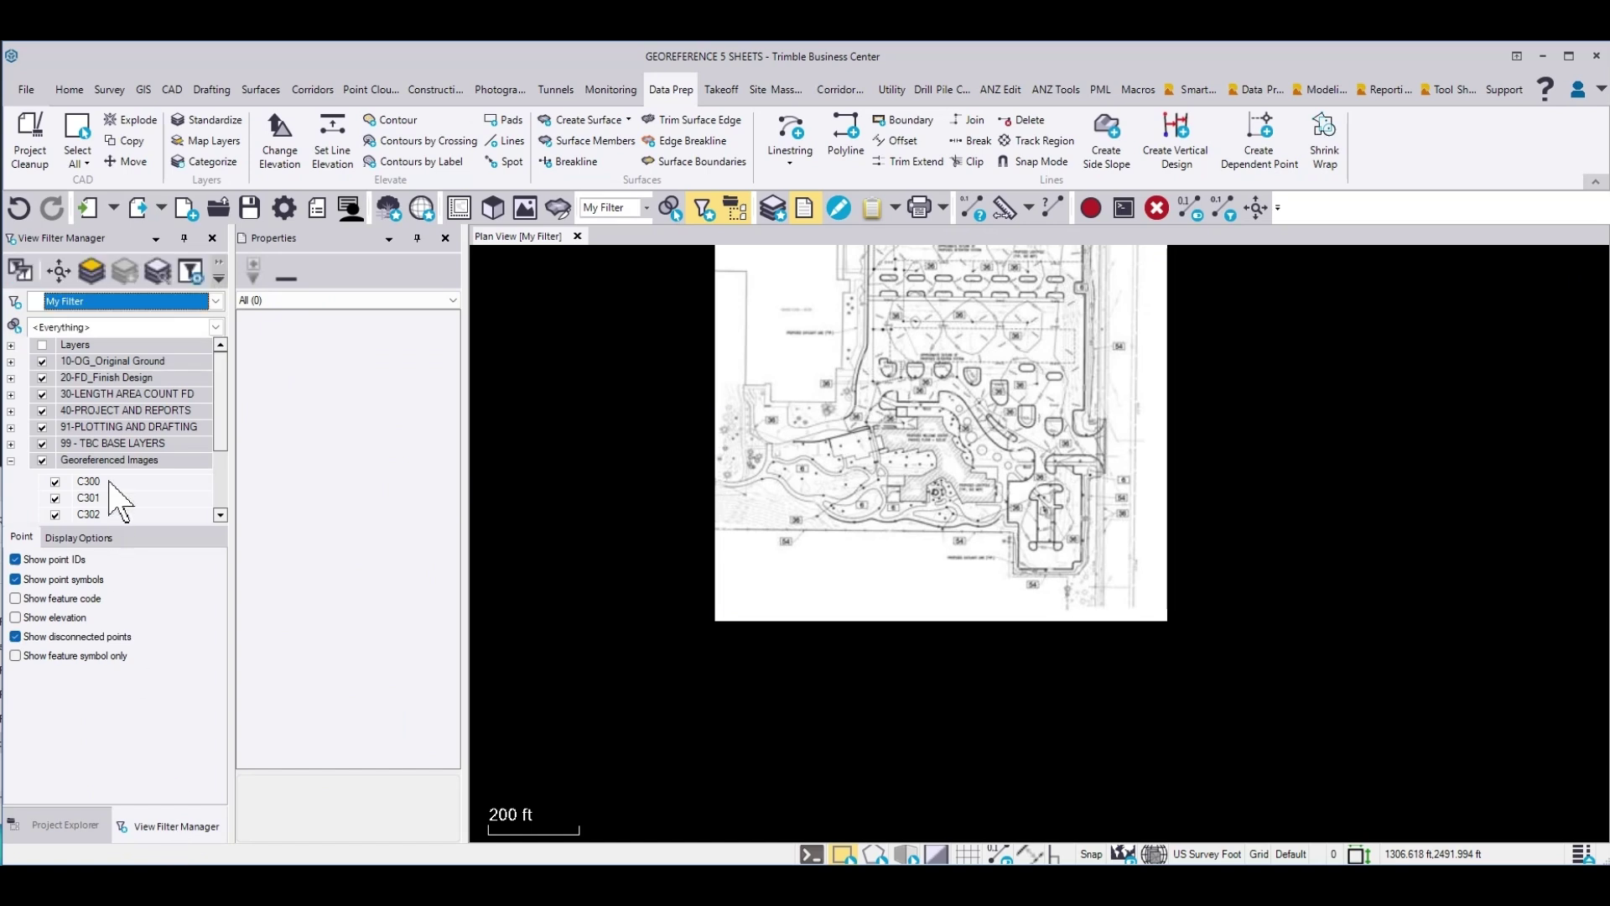
pyautogui.moveTo(222, 386); pyautogui.dragTo(223, 441)
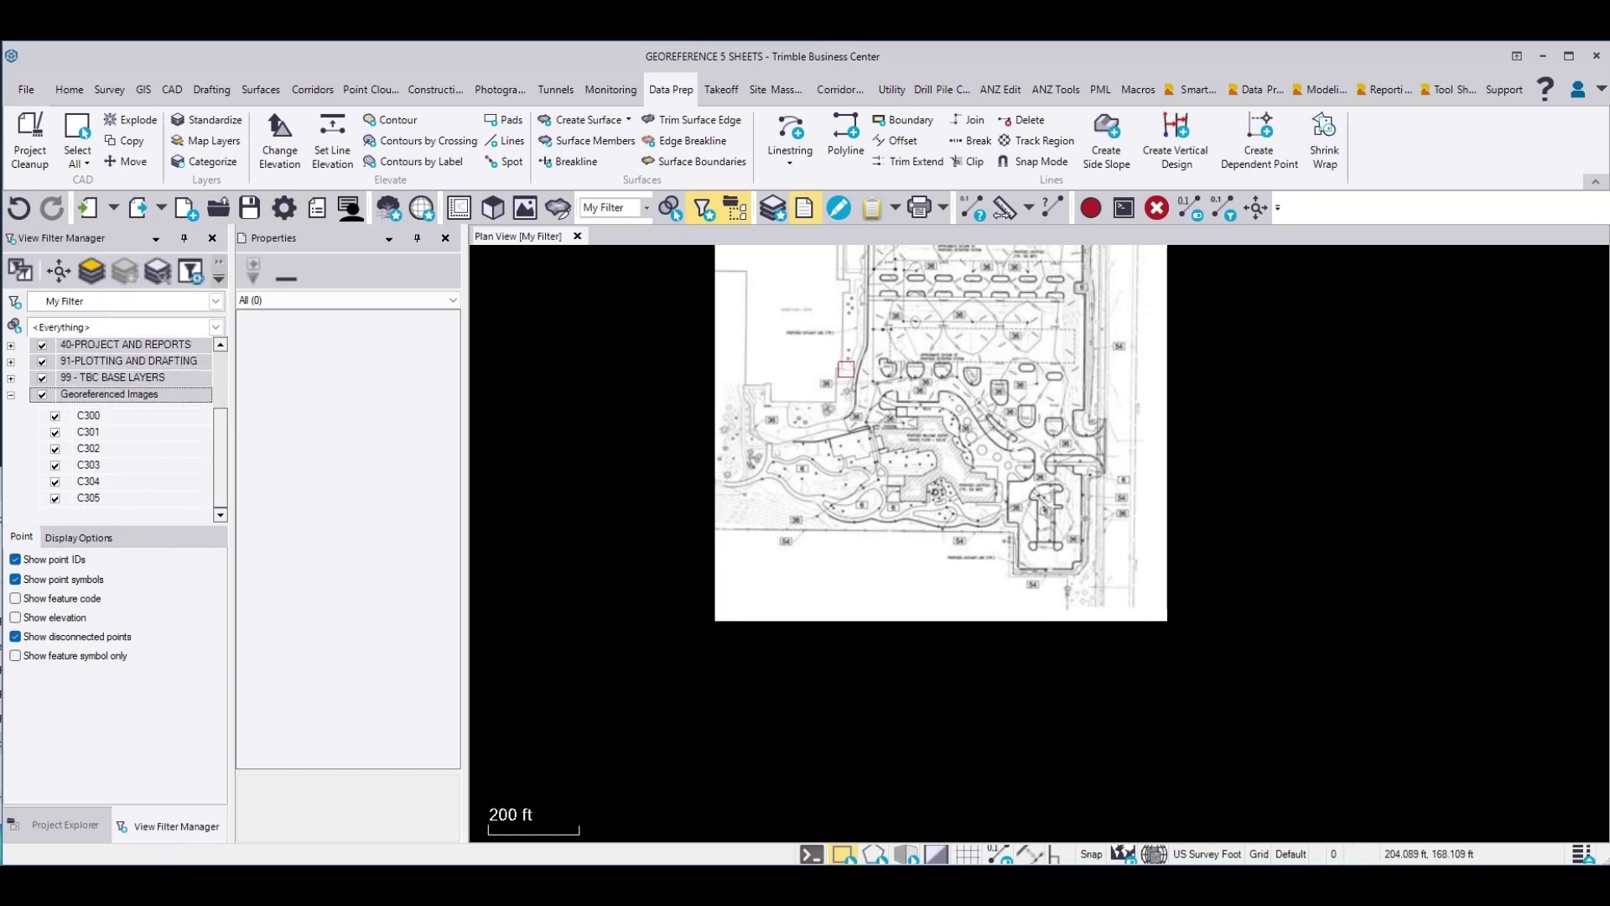
pyautogui.scroll(5, 906, 386)
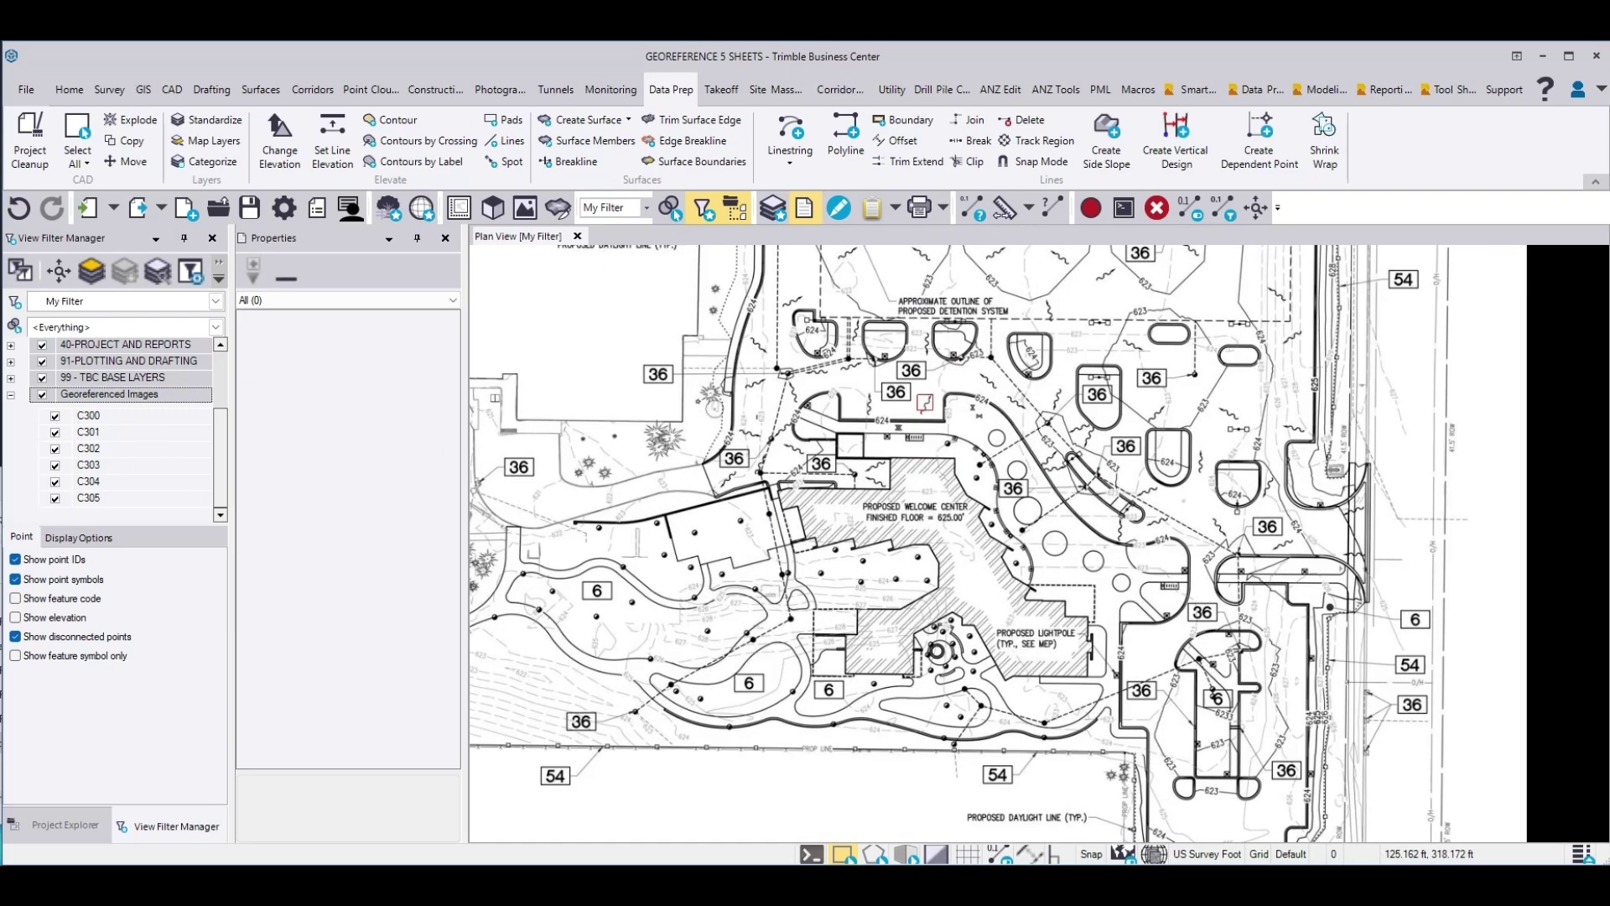
pyautogui.scroll(2, 894, 416)
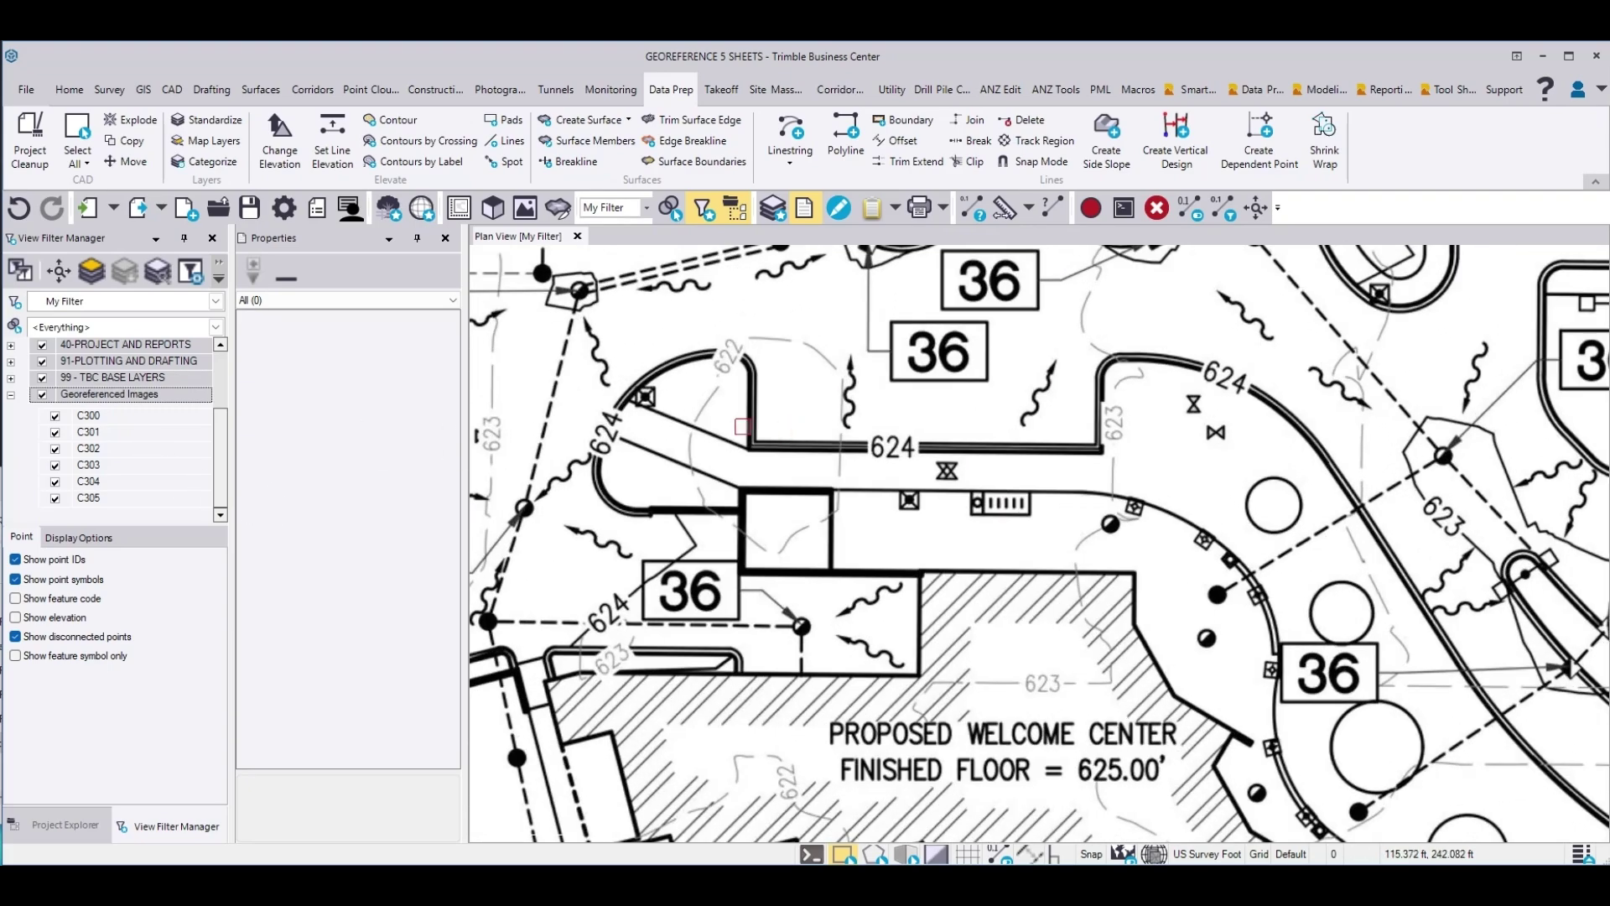
pyautogui.click(55, 416)
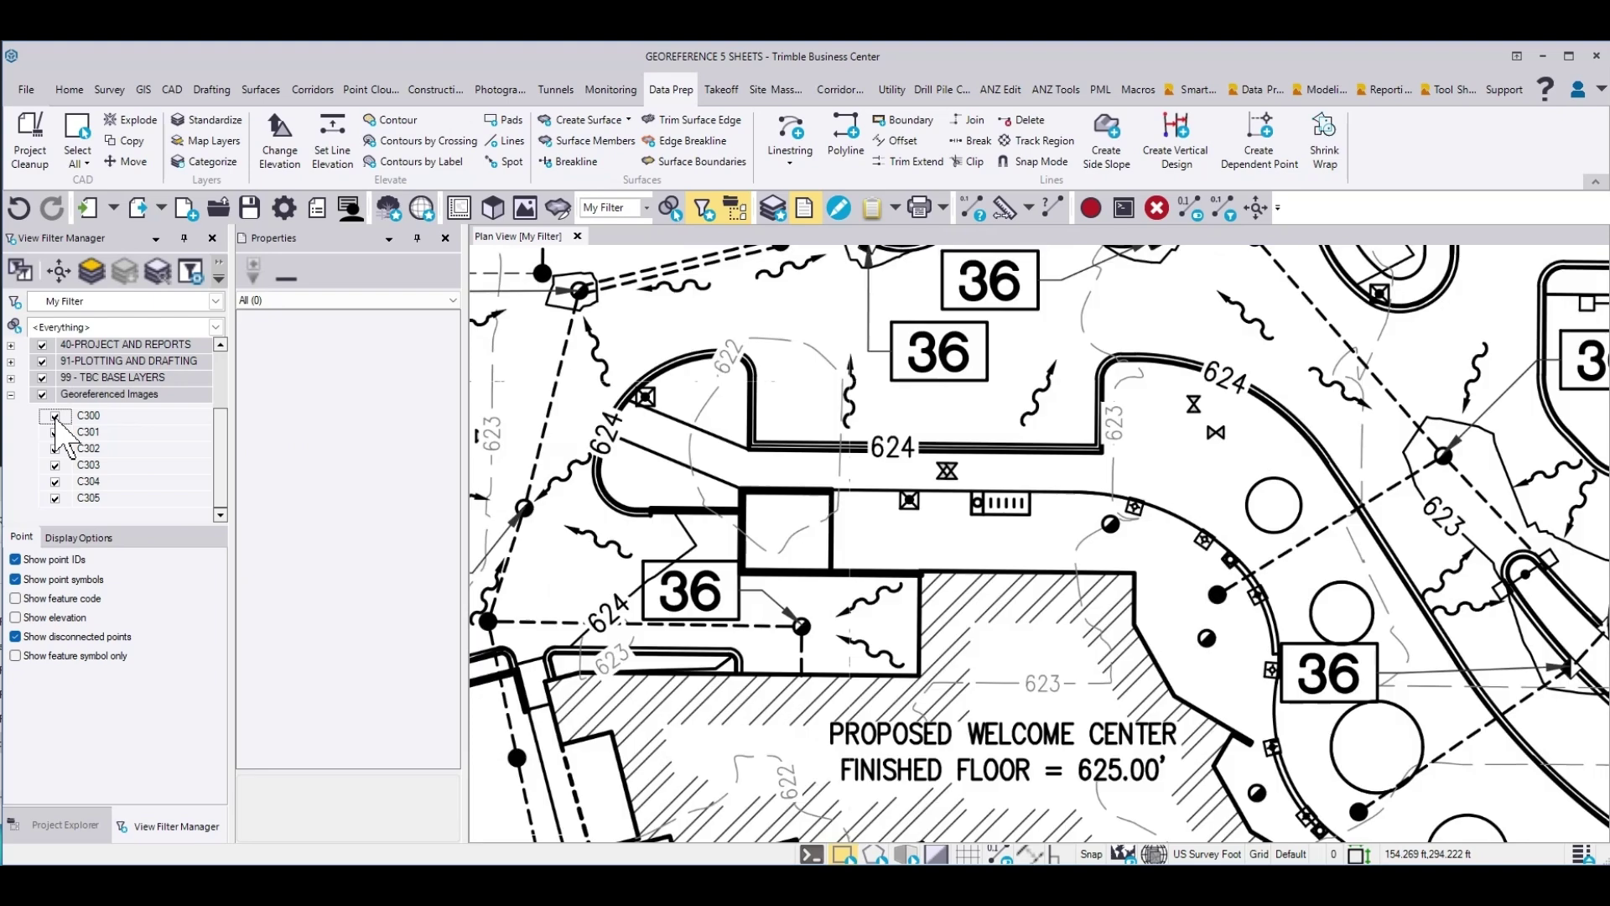
pyautogui.click(54, 416)
pyautogui.click(55, 416)
pyautogui.click(54, 416)
pyautogui.click(54, 416)
pyautogui.click(55, 416)
pyautogui.click(55, 416)
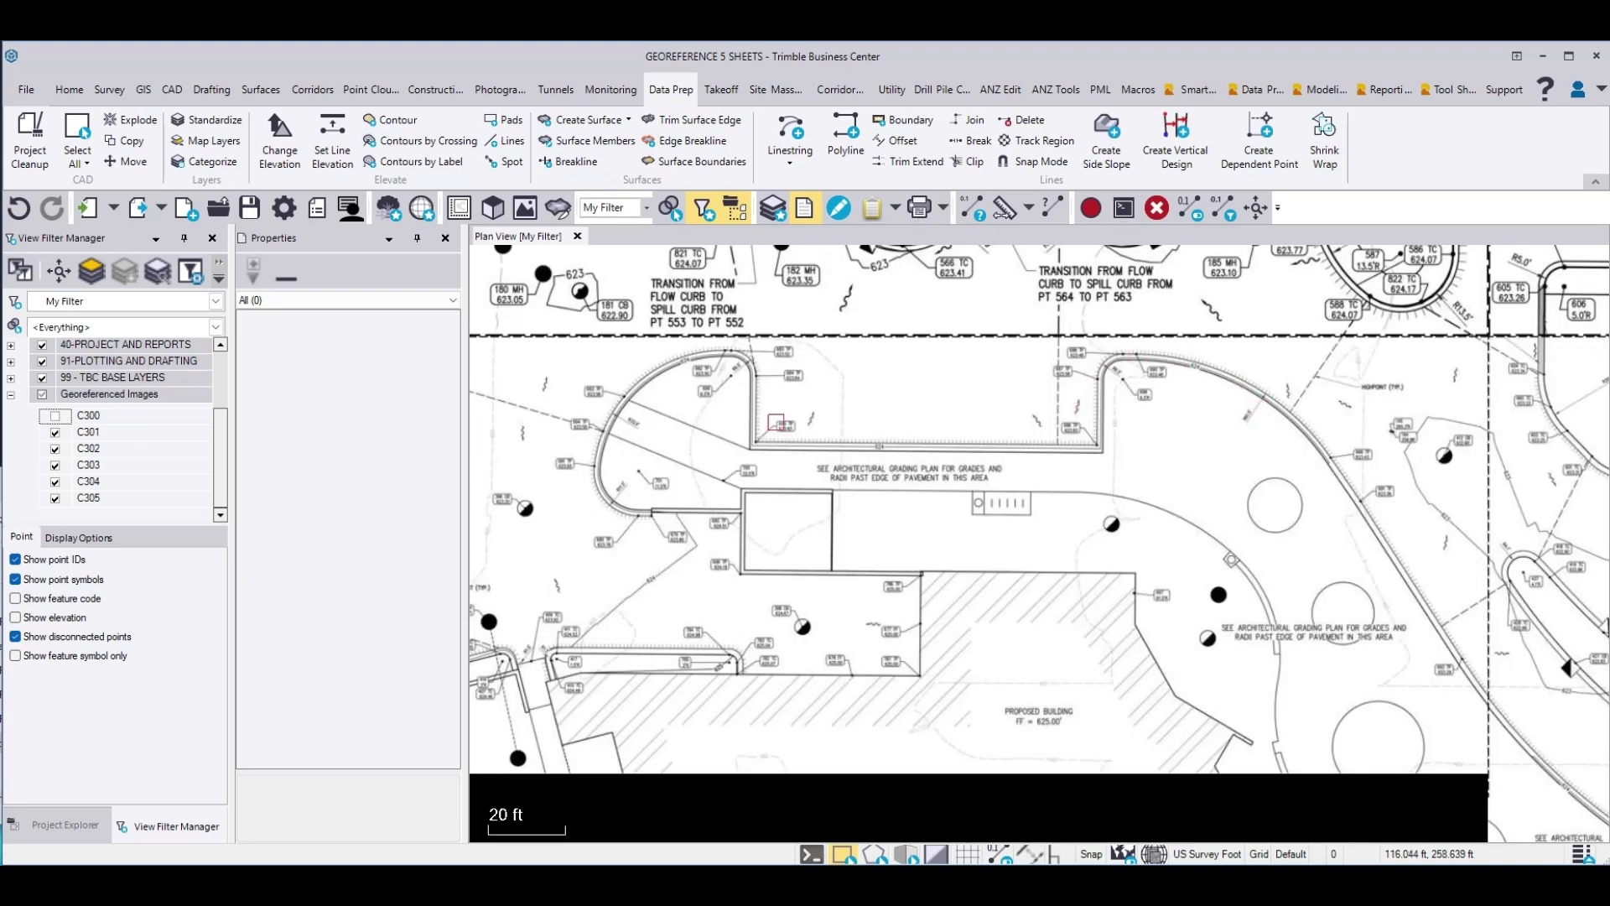
pyautogui.click(55, 416)
pyautogui.click(54, 416)
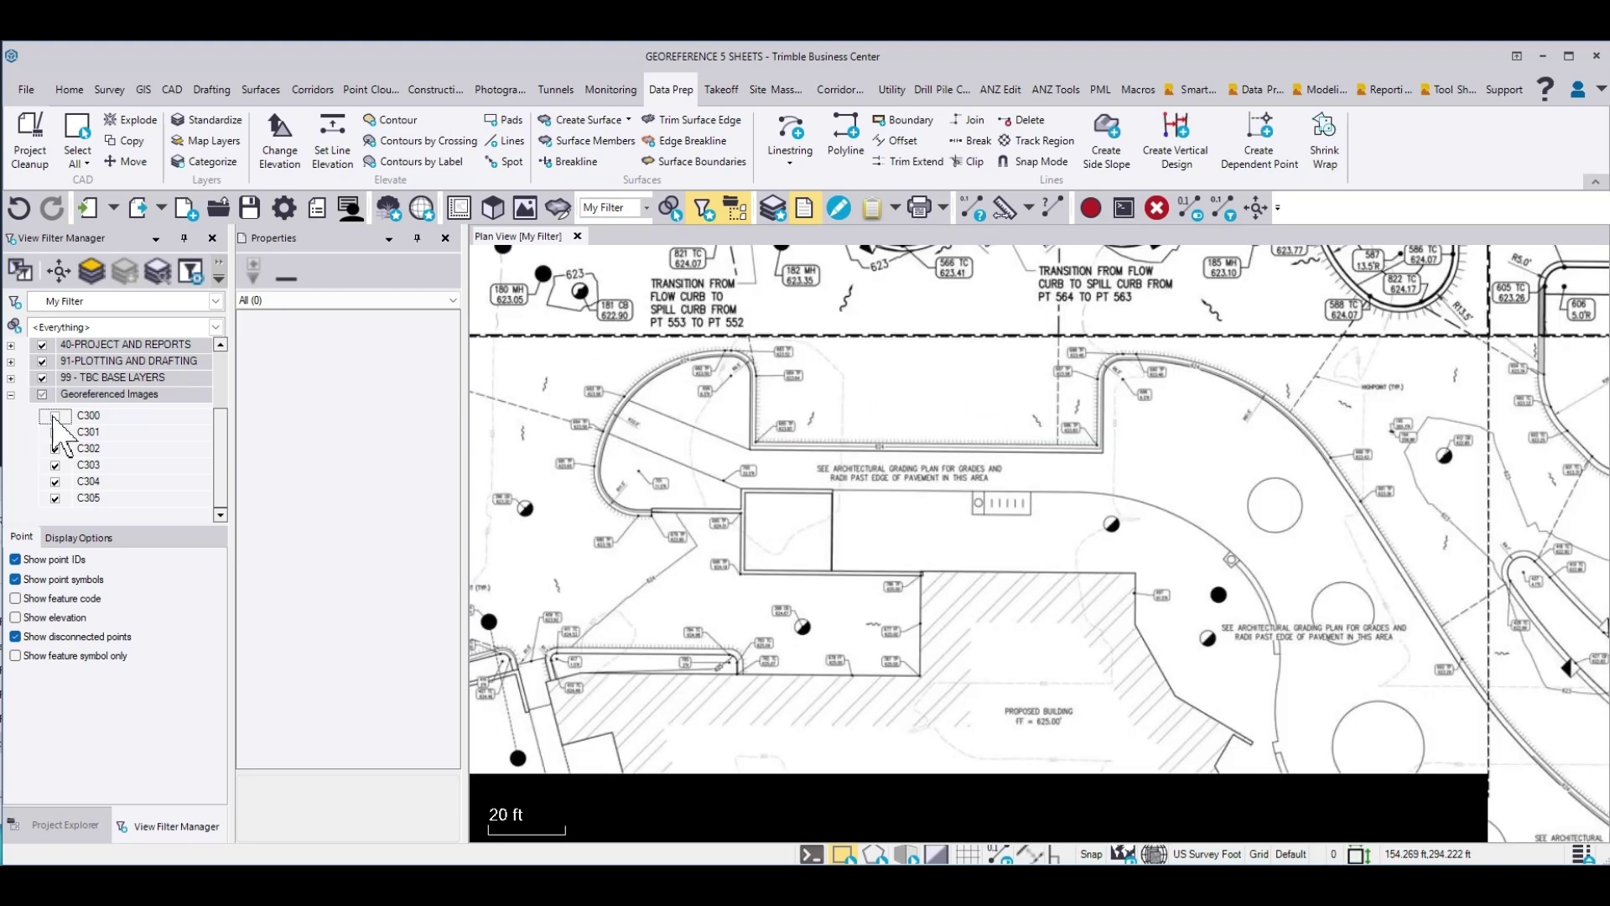
# - Compare C300 with the detail sheets at the D-shaped parking islands east of the Welcome Center, leaving C300 hidden
pyautogui.scroll(-5, 561, 375)
pyautogui.scroll(5, 1131, 454)
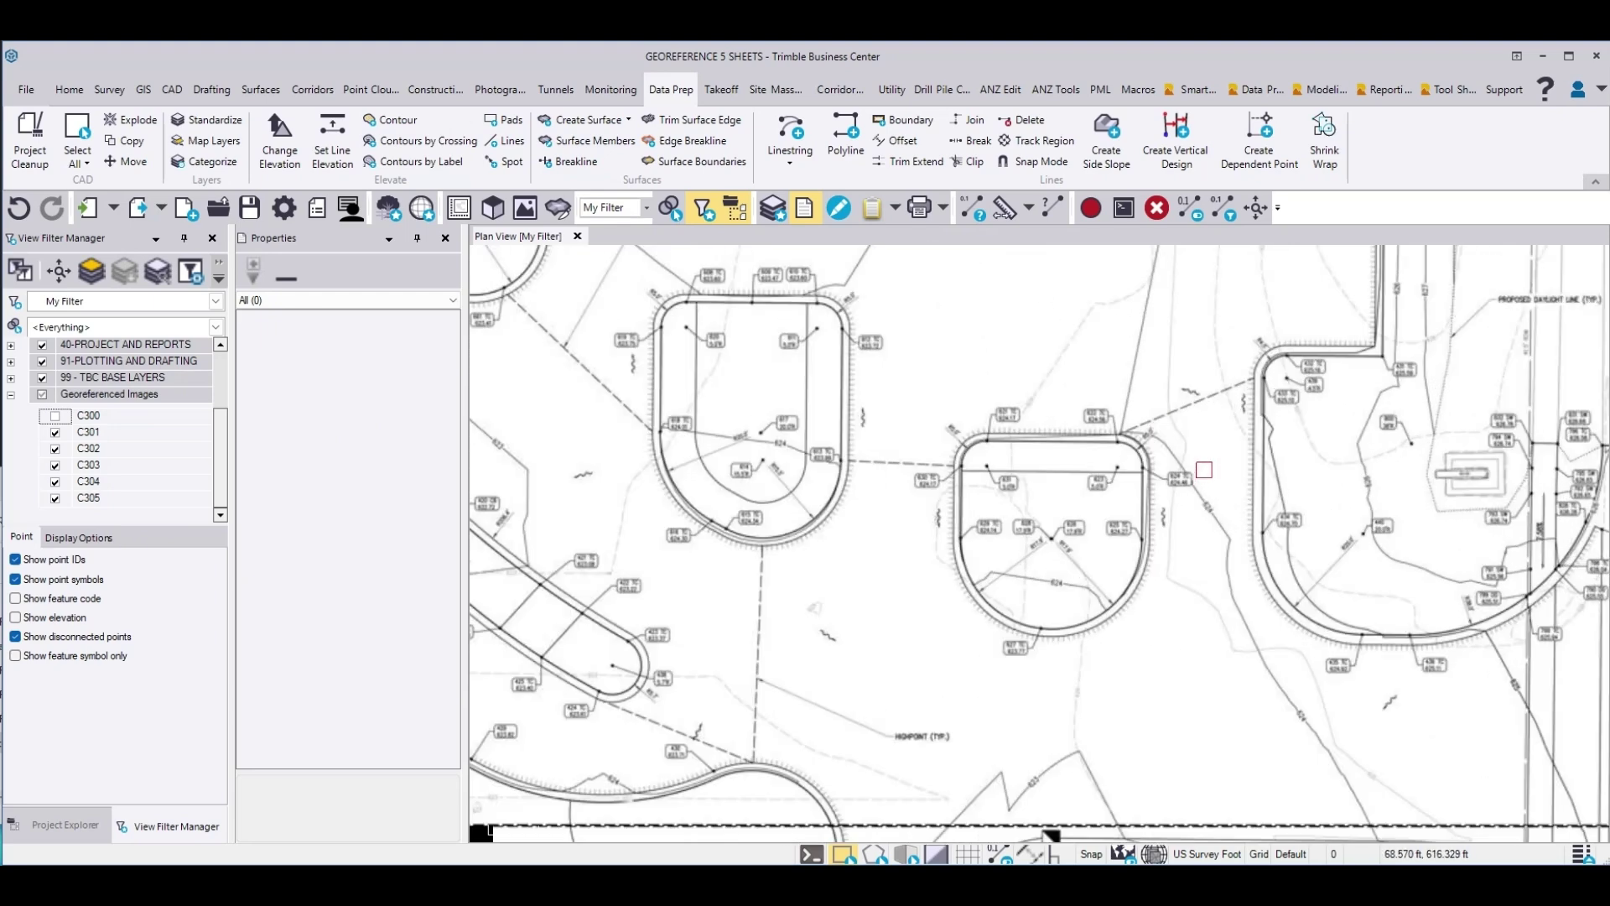
pyautogui.click(56, 416)
pyautogui.click(55, 416)
pyautogui.click(55, 416)
pyautogui.click(55, 416)
# - Compare C300 with C305 at the southern lot's curbs around point 473 CB, leaving C300 hidden
pyautogui.scroll(-8, 1045, 359)
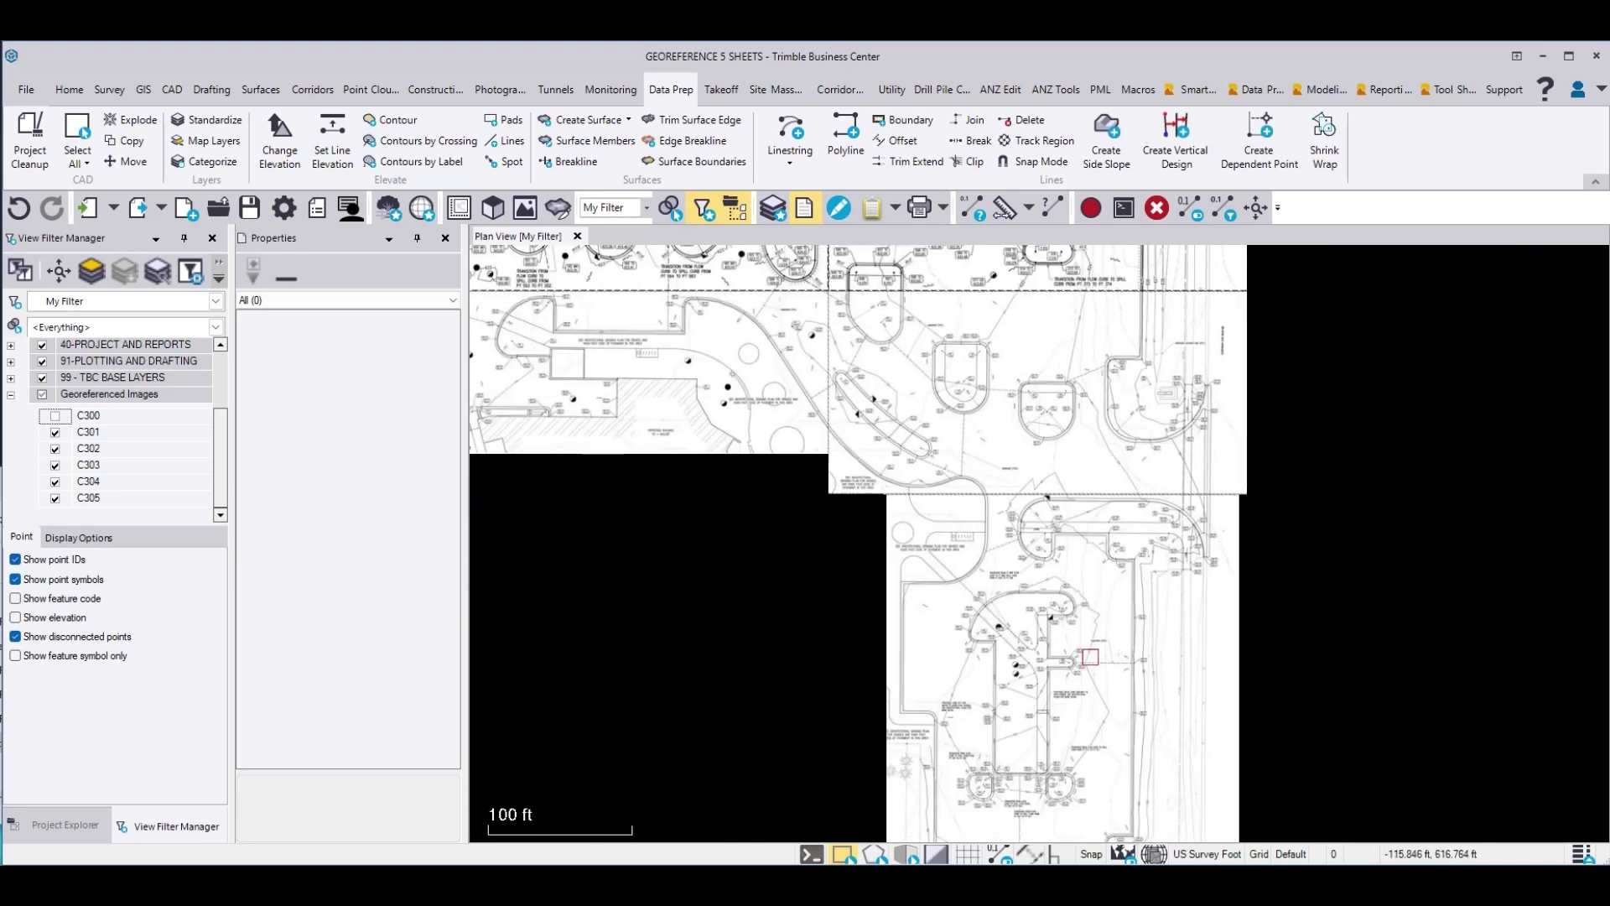
pyautogui.scroll(6, 1074, 647)
pyautogui.scroll(3, 1049, 653)
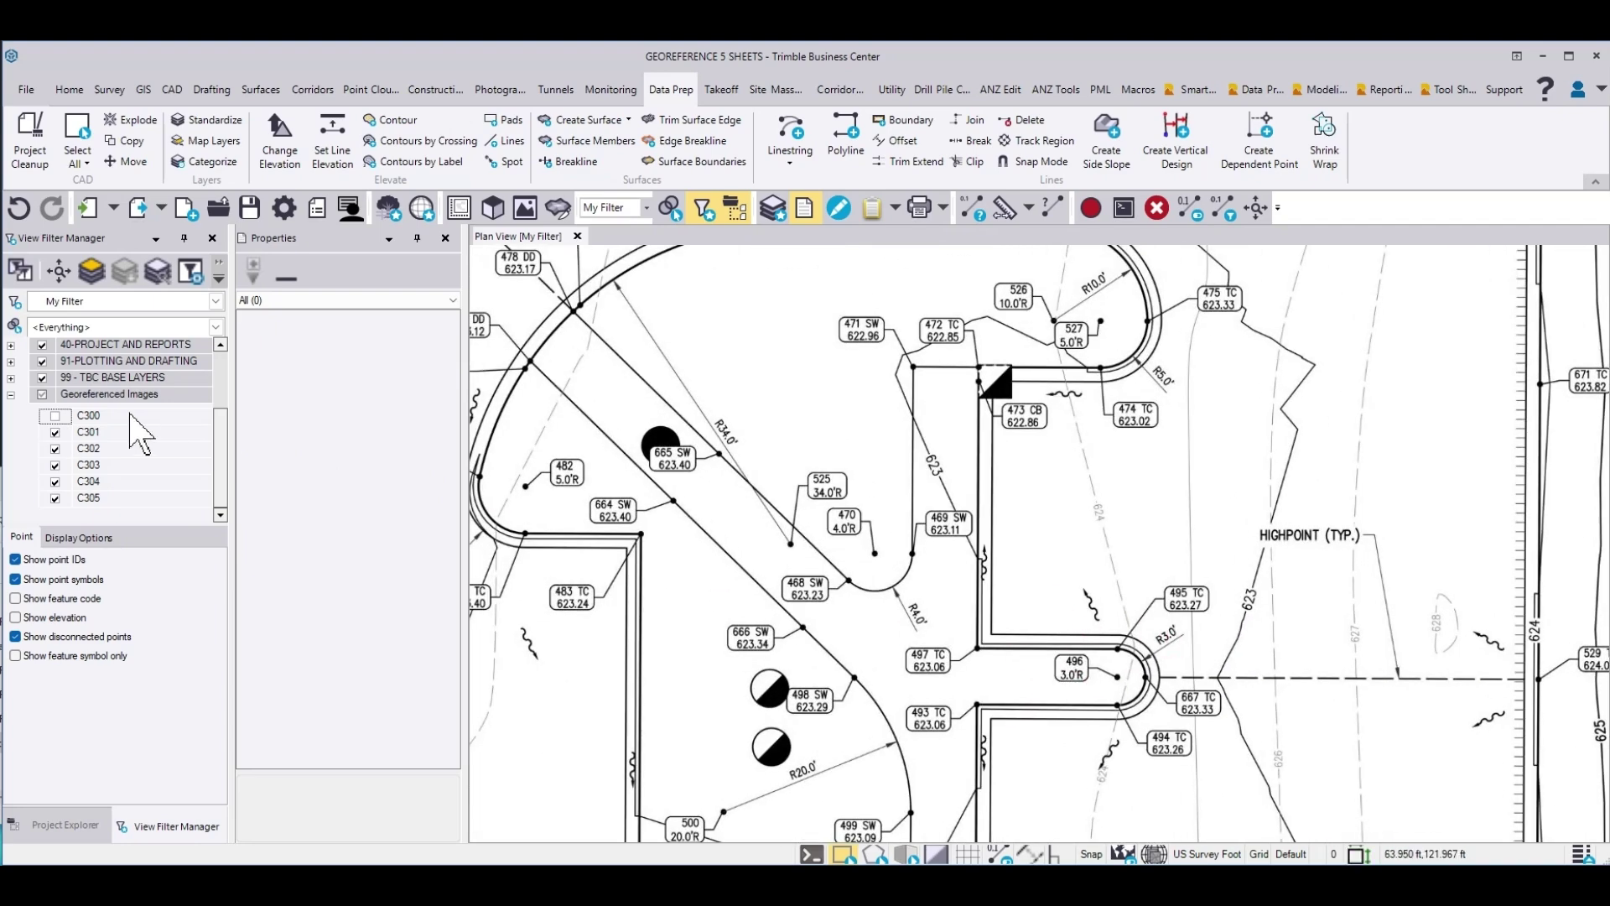
pyautogui.click(55, 416)
pyautogui.click(55, 416)
pyautogui.click(55, 416)
pyautogui.click(55, 416)
# - Compare C300 with C302 at the northeast parking islands around points 280 TC and 288 TC, leaving C300 hidden
pyautogui.scroll(-6, 1007, 684)
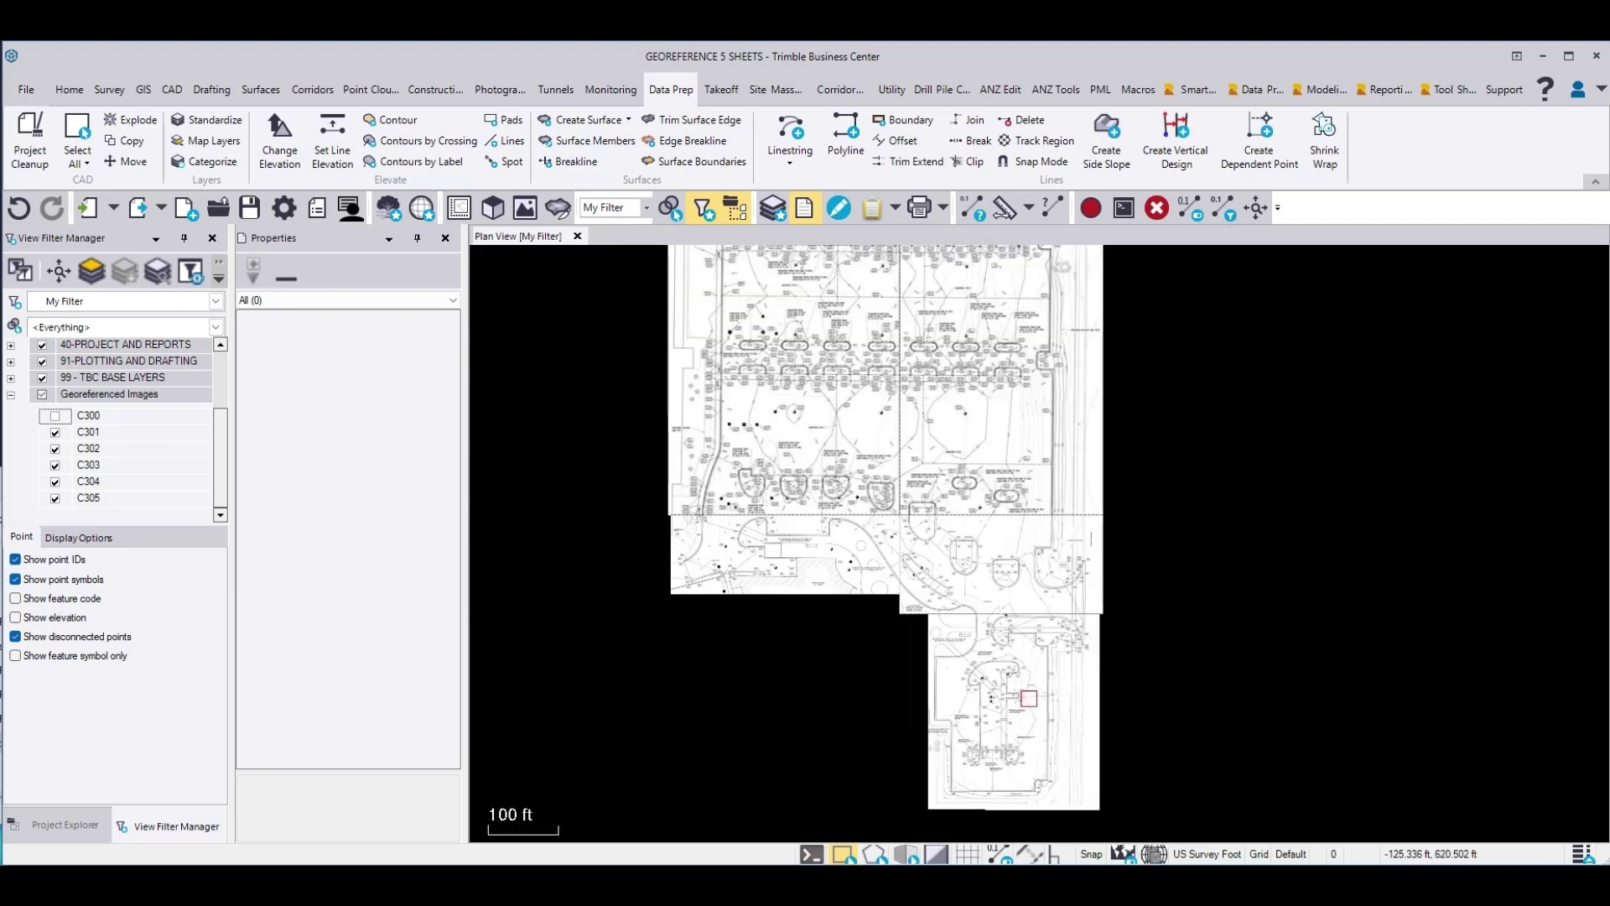
pyautogui.scroll(6, 992, 371)
pyautogui.scroll(5, 1032, 279)
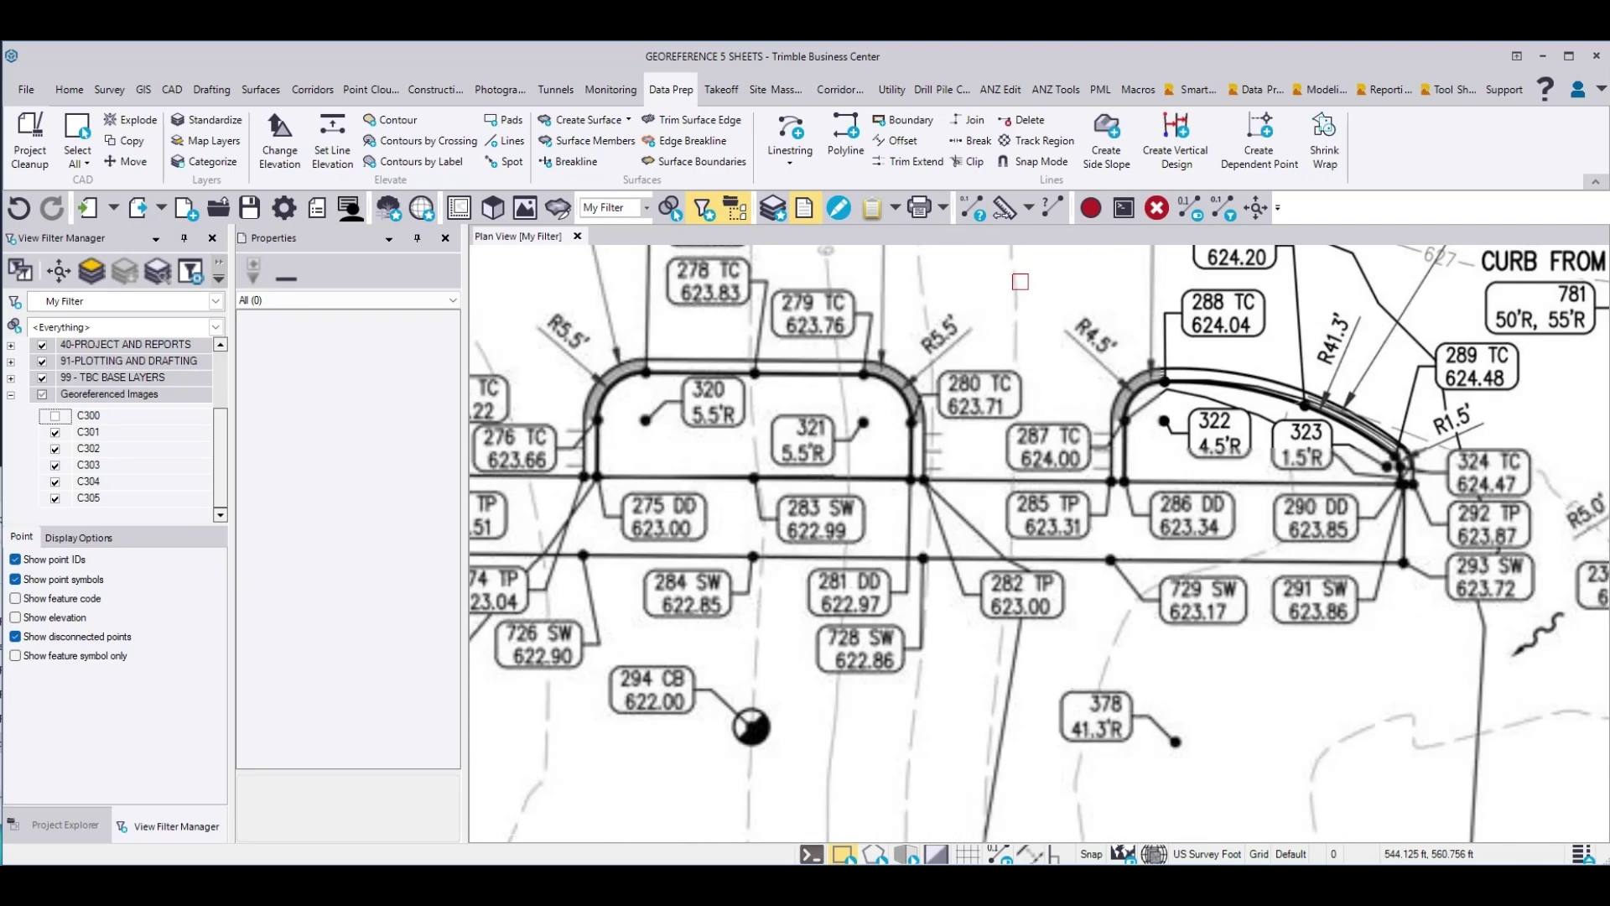
pyautogui.click(55, 416)
pyautogui.click(55, 416)
pyautogui.click(55, 416)
pyautogui.click(55, 416)
# - Compare C300 with C301 at the northwest parking islands around points 84 TC and 94 TC, leaving C300 hidden
pyautogui.scroll(-4, 711, 410)
pyautogui.scroll(4, 712, 409)
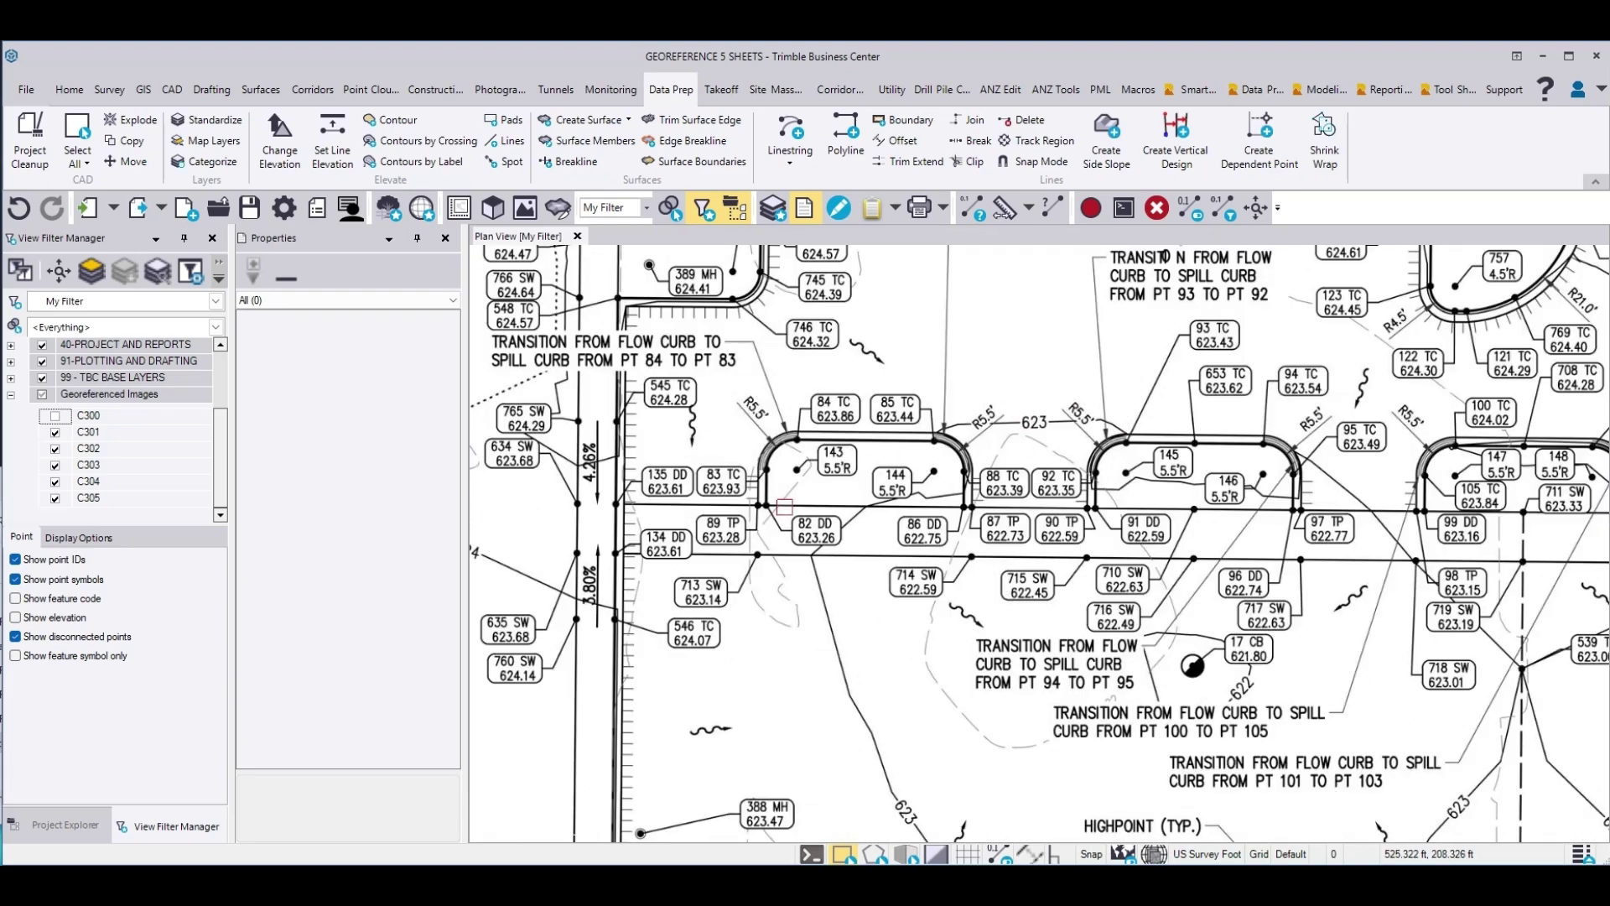
pyautogui.click(55, 419)
pyautogui.click(56, 419)
pyautogui.scroll(-6, 741, 481)
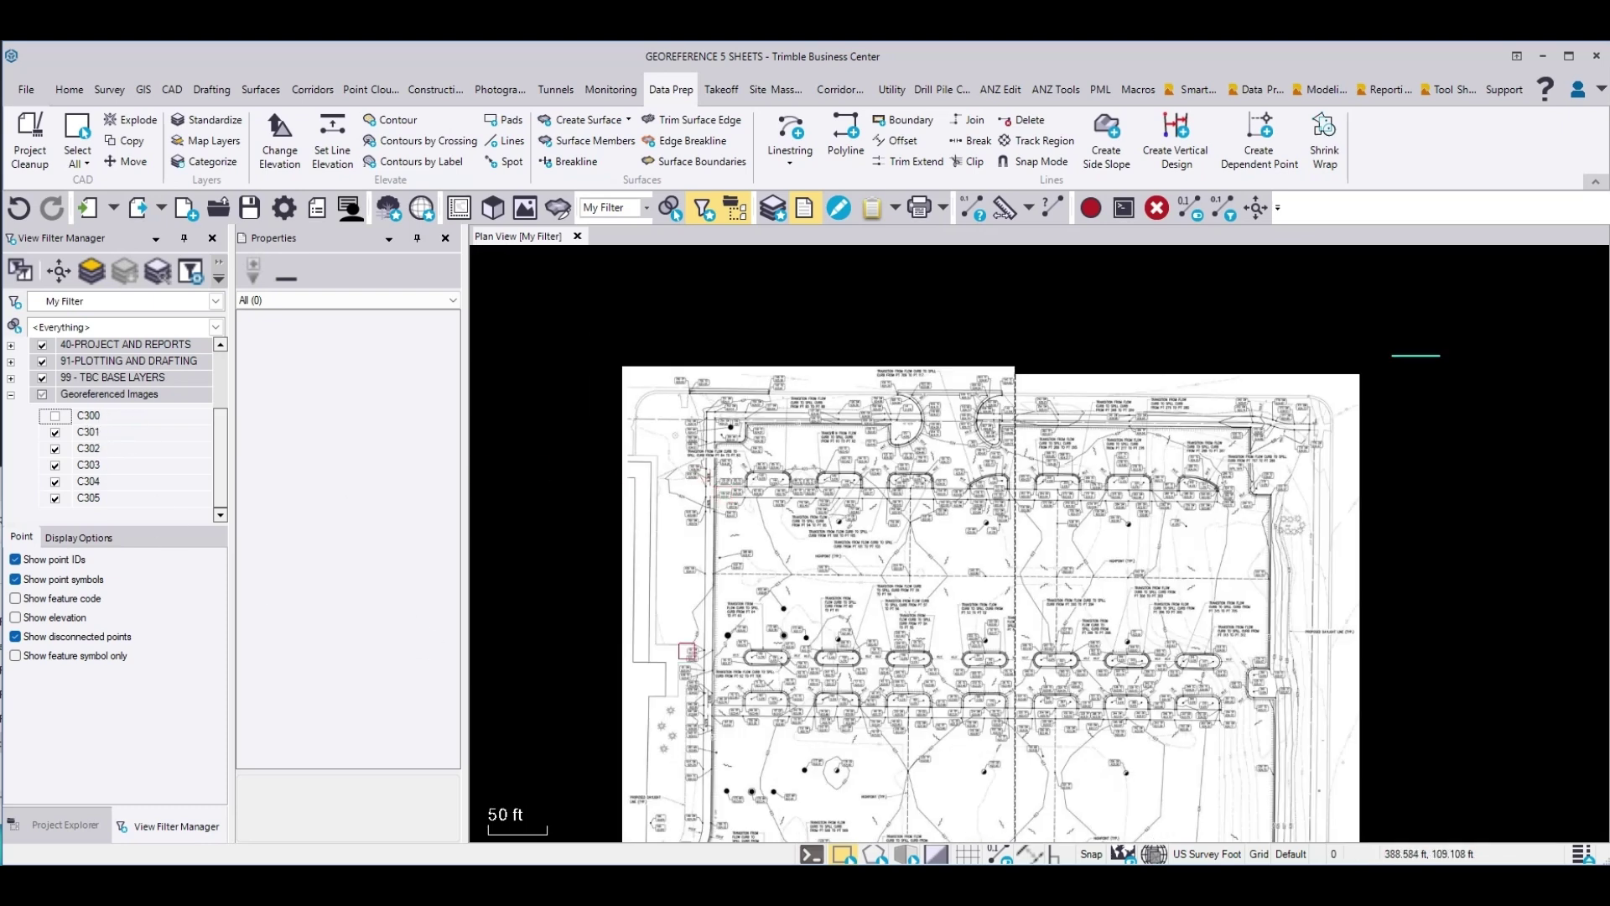
pyautogui.scroll(-3, 726, 396)
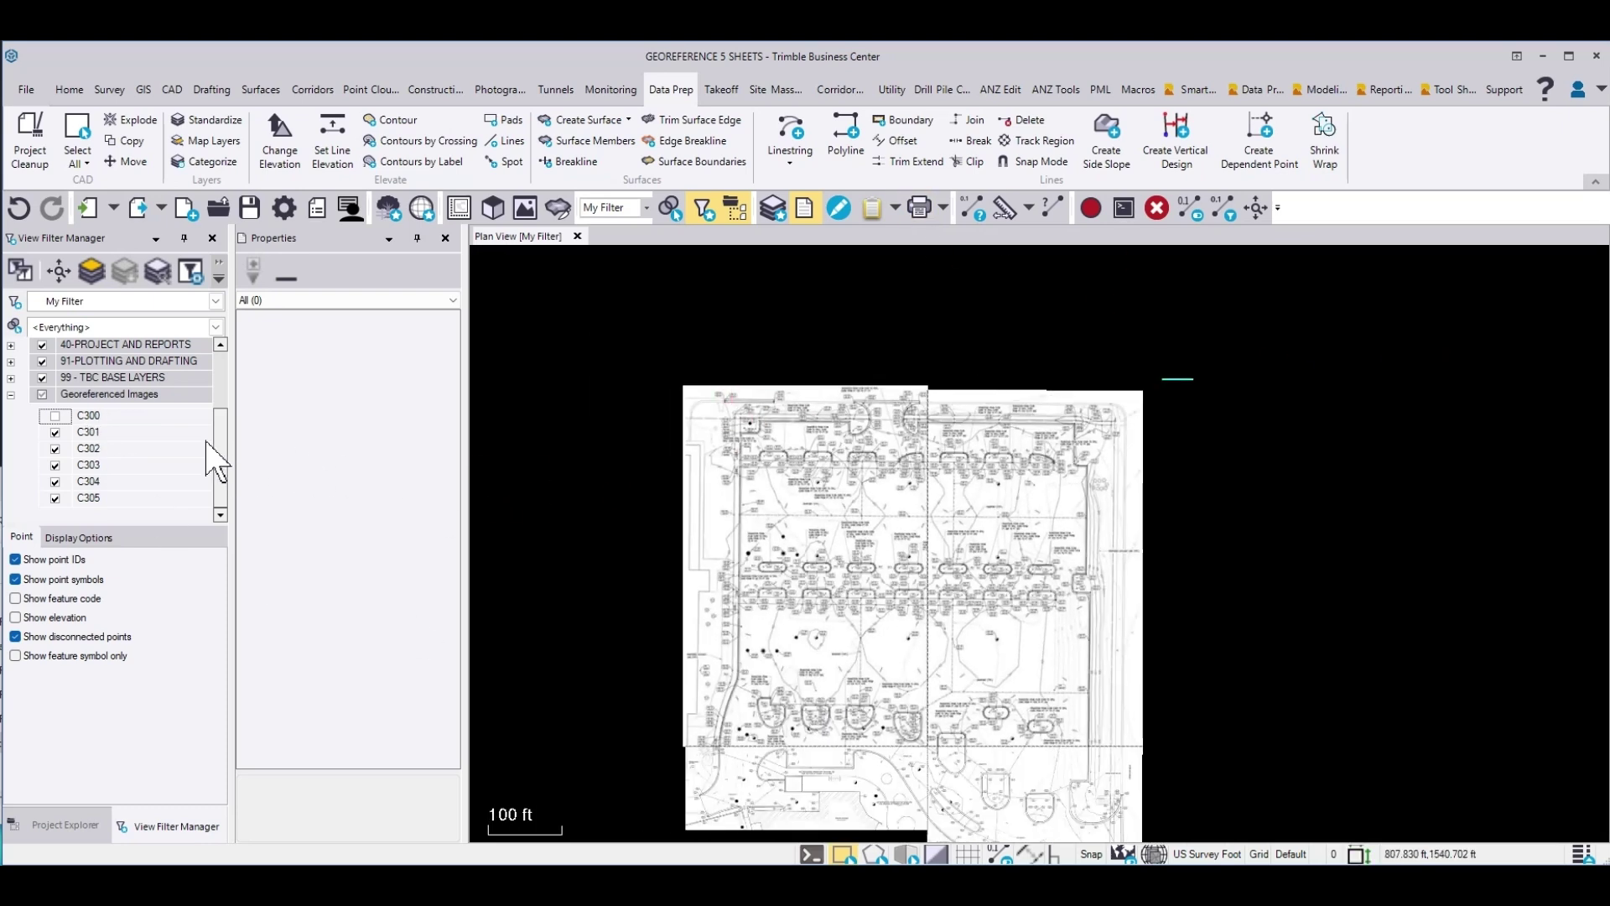
# - Set the transparency of imported sheet C300 to 60 percent
pyautogui.click(55, 826)
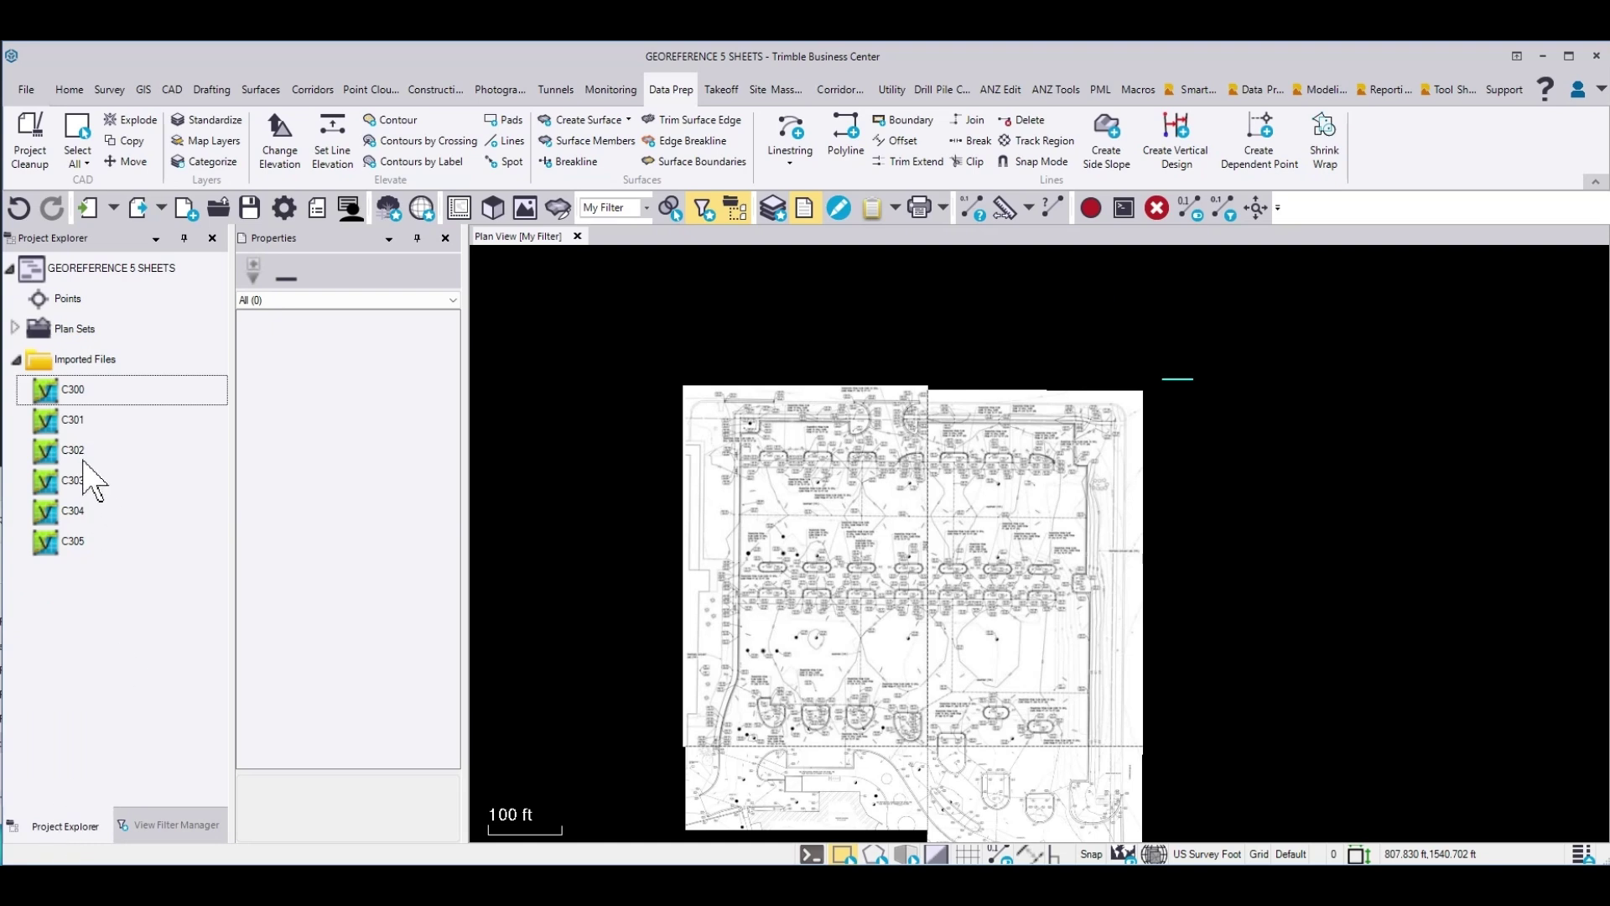
pyautogui.click(84, 391)
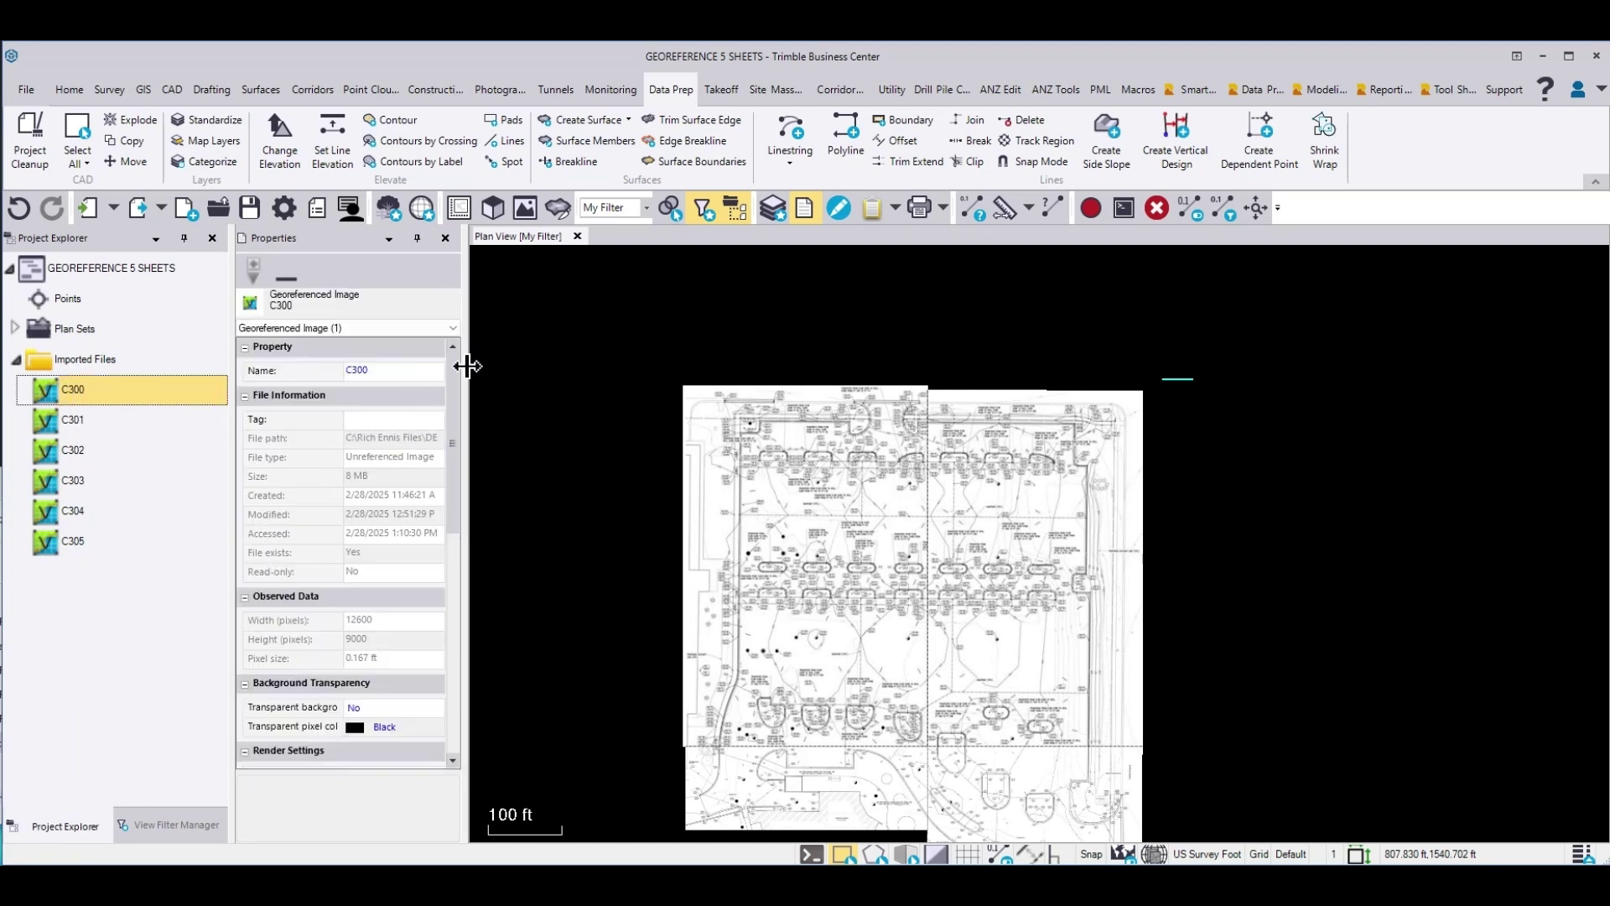
pyautogui.moveTo(458, 388); pyautogui.dragTo(461, 553)
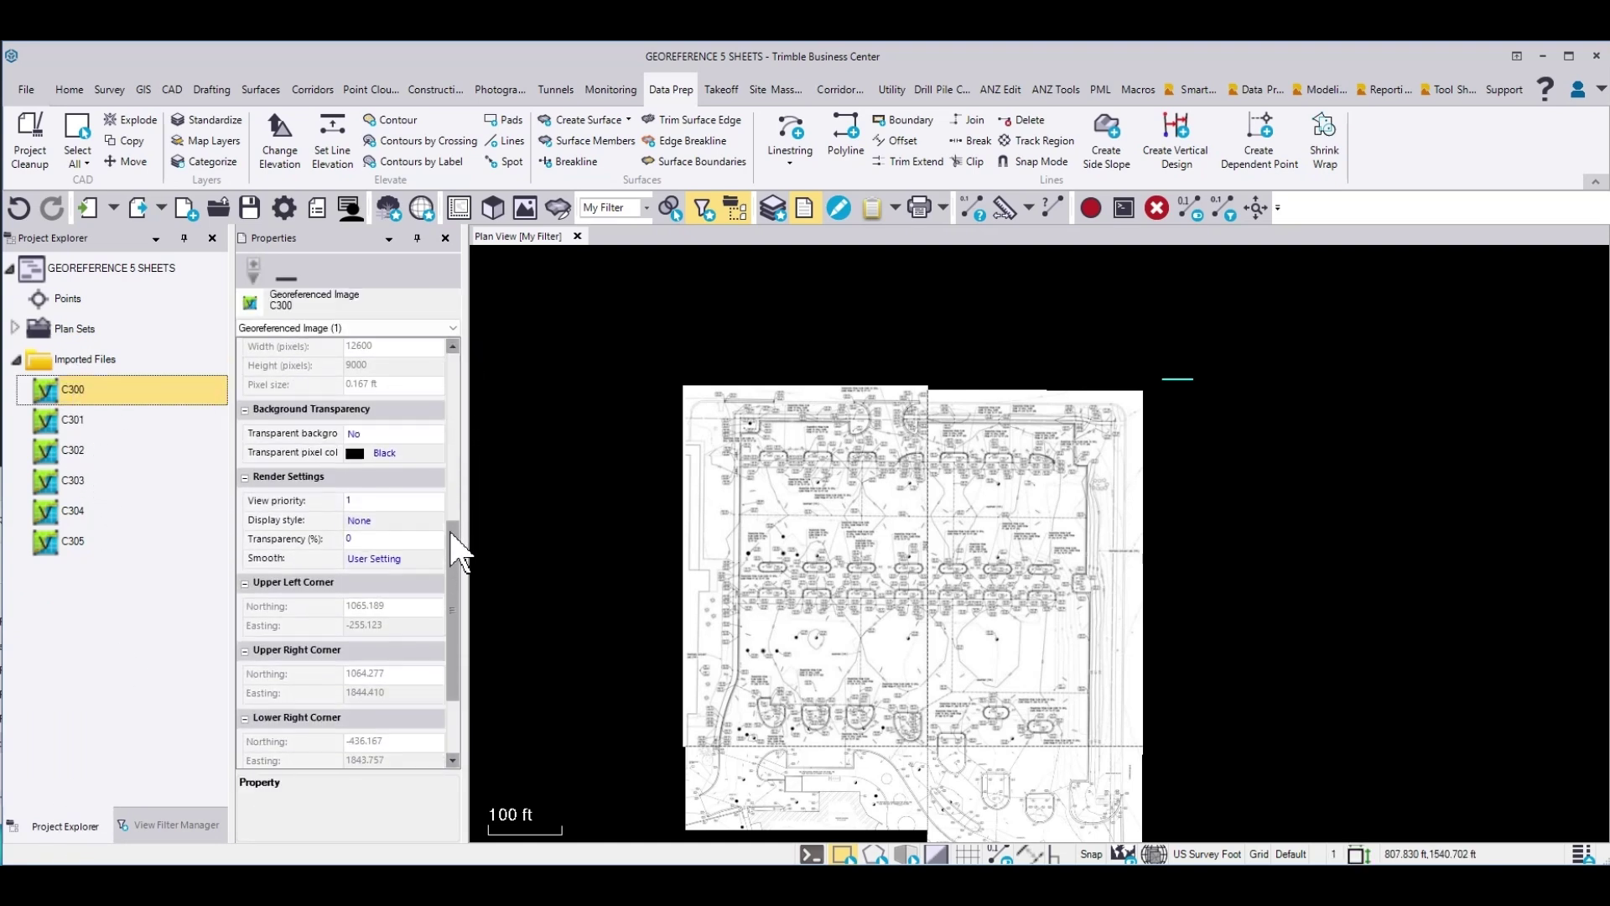
pyautogui.click(380, 539)
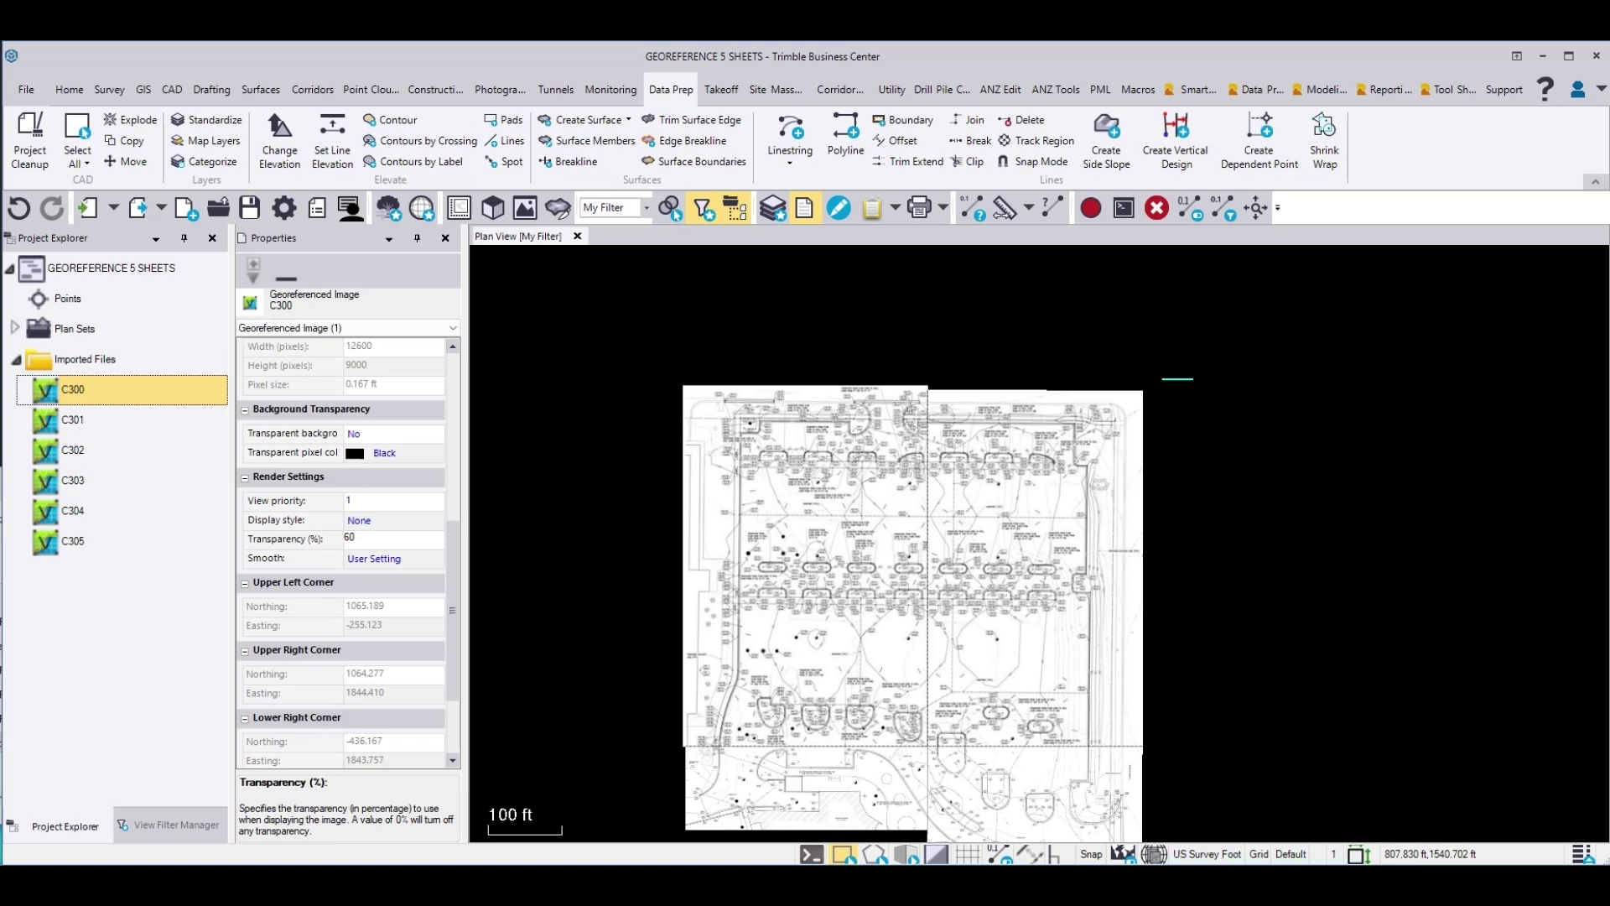
pyautogui.click(362, 476)
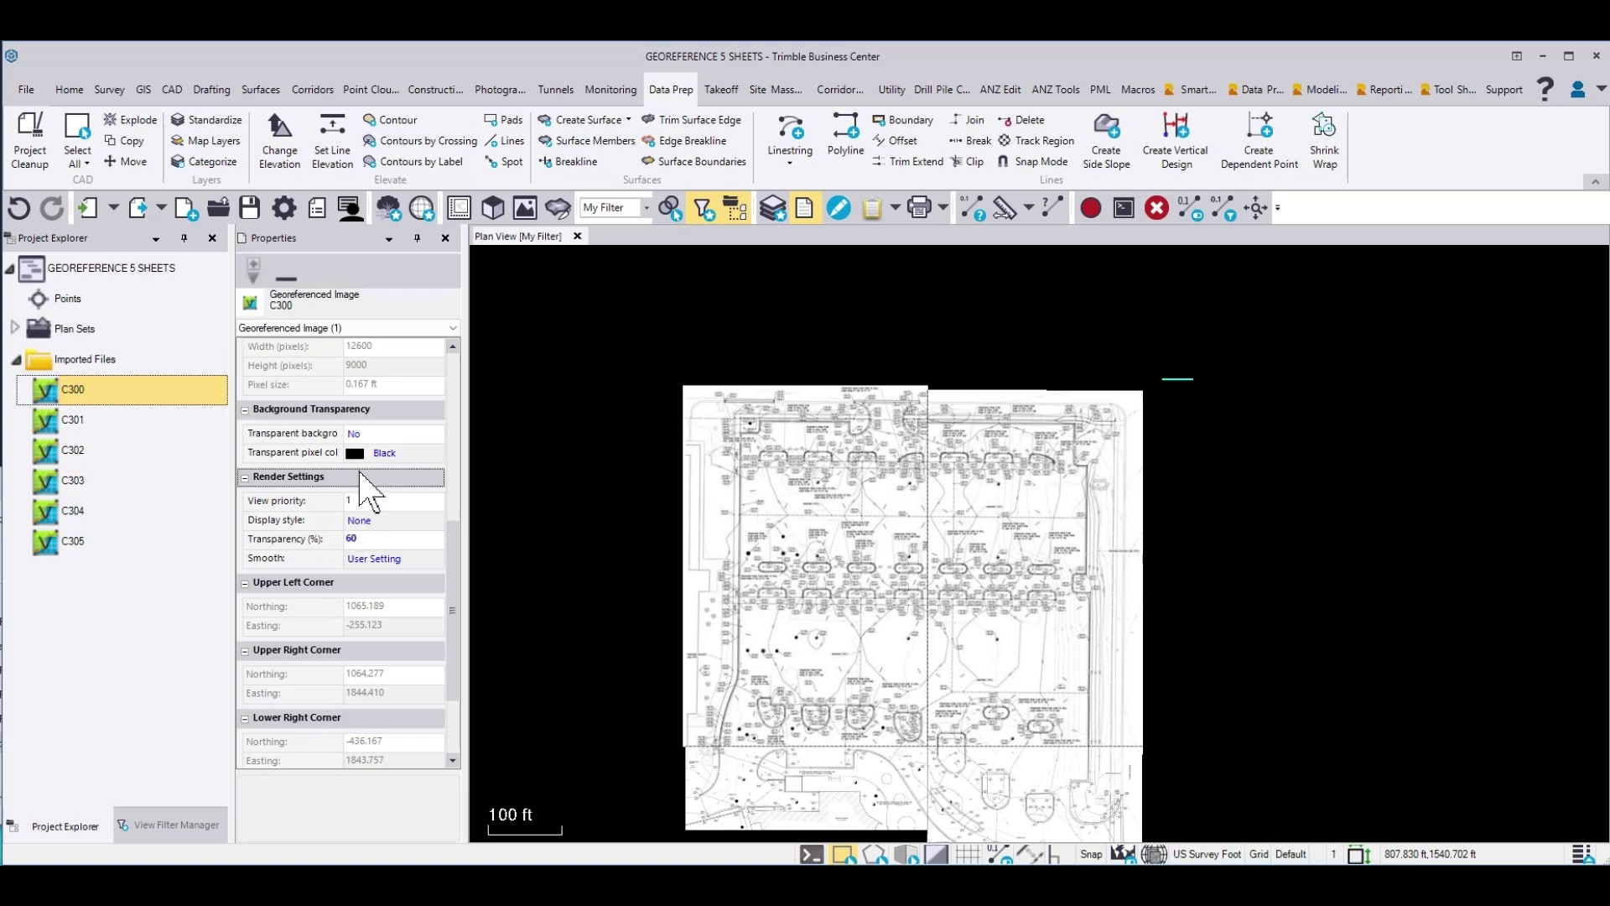
# - Set the transparency of detail sheets C301 through C305 together to 60 percent
pyautogui.click(74, 420)
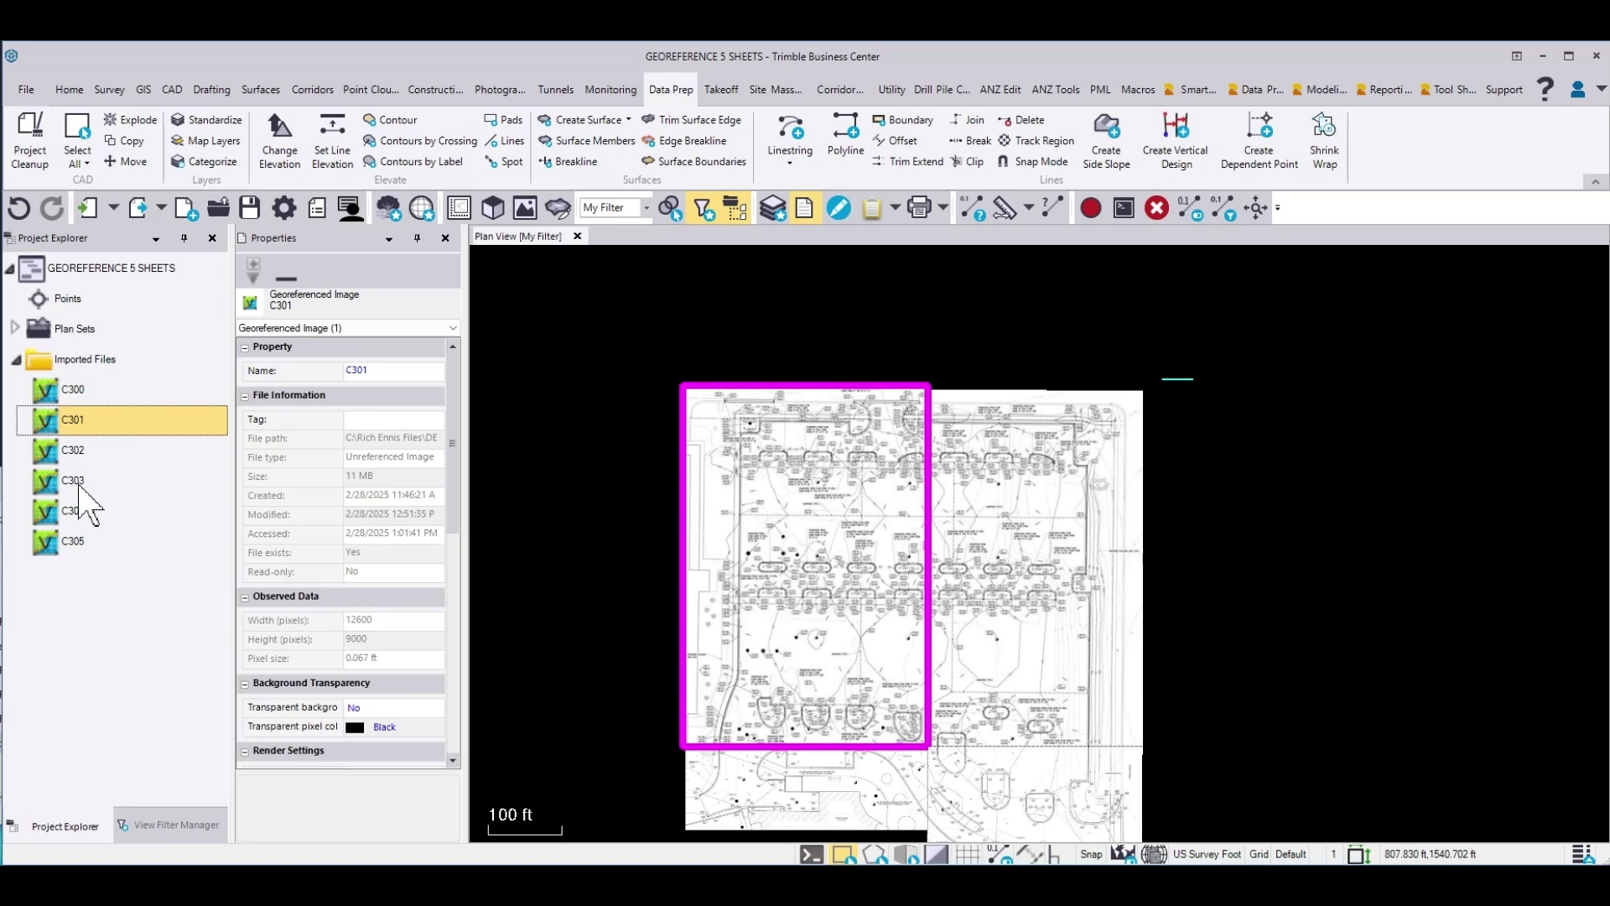
pyautogui.keyDown('shift'); pyautogui.click(84, 544); pyautogui.keyUp('shift')
pyautogui.scroll(-3, 352, 620)
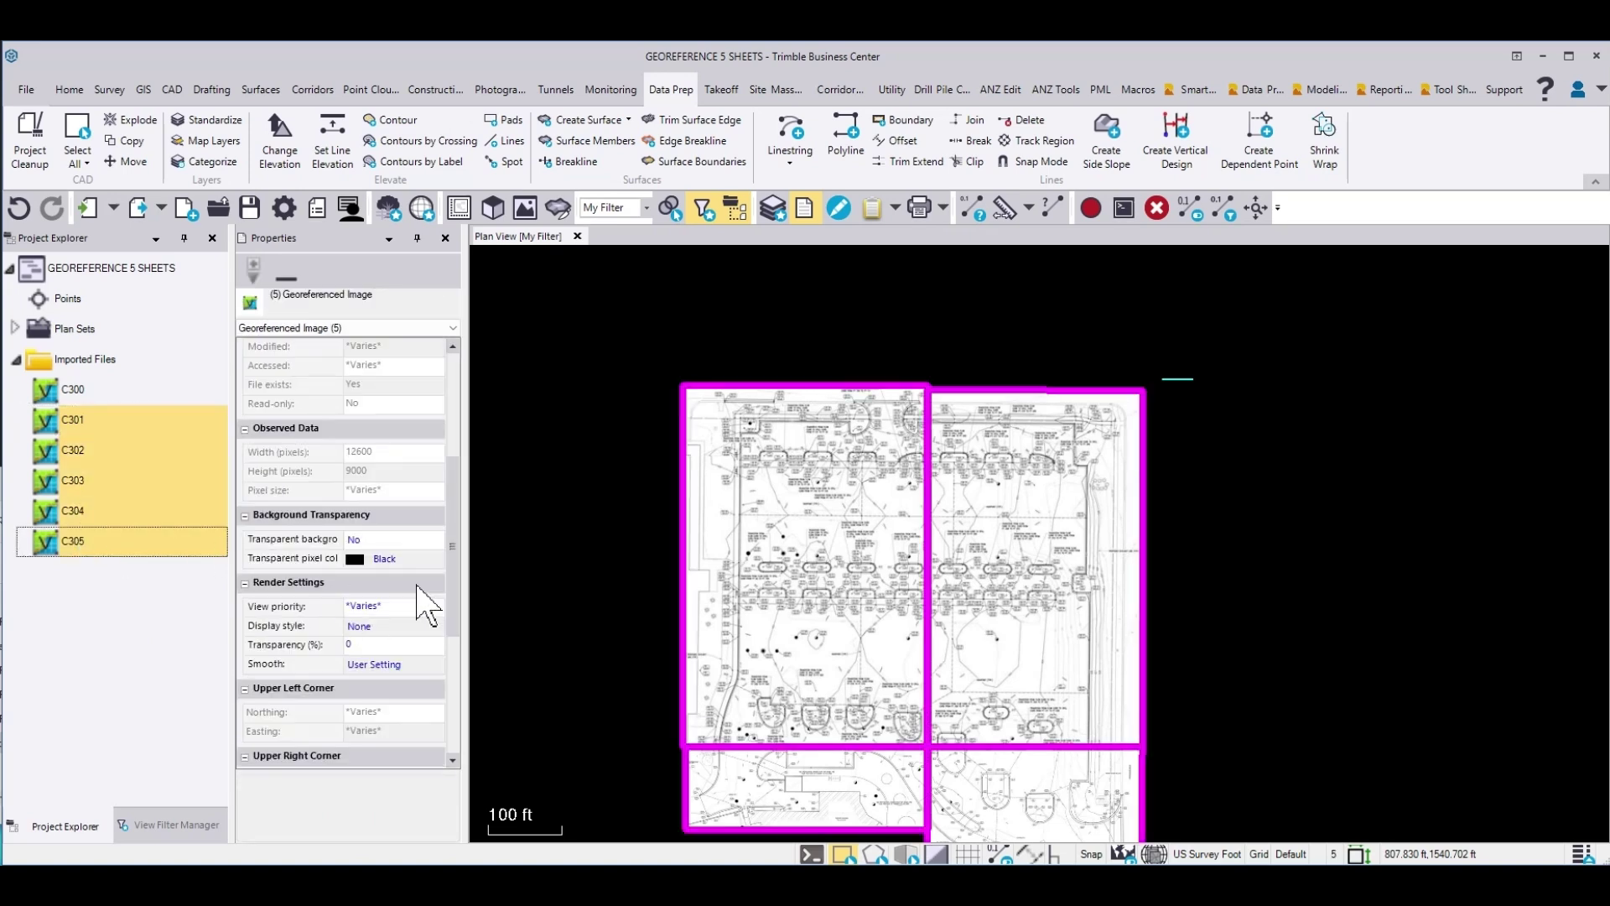
pyautogui.click(384, 644)
pyautogui.doubleClick(356, 646)
pyautogui.write('6')
pyautogui.press('Return')
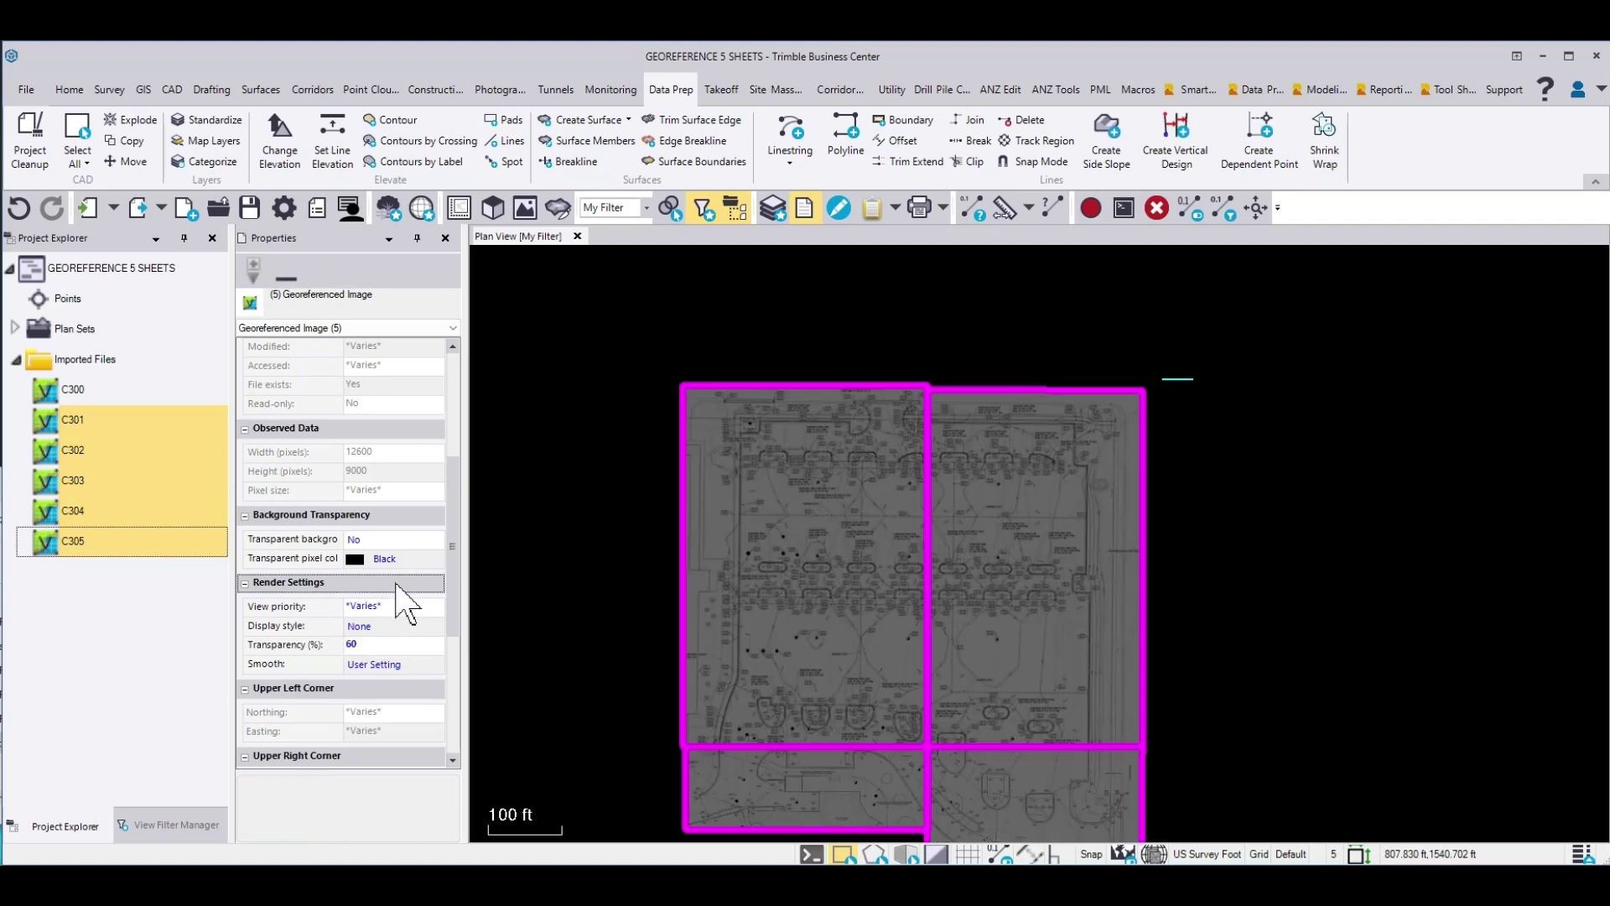
# - Hide all georeferenced images in the view filter, then show only overall sheet C300 in the plan view
pyautogui.click(184, 828)
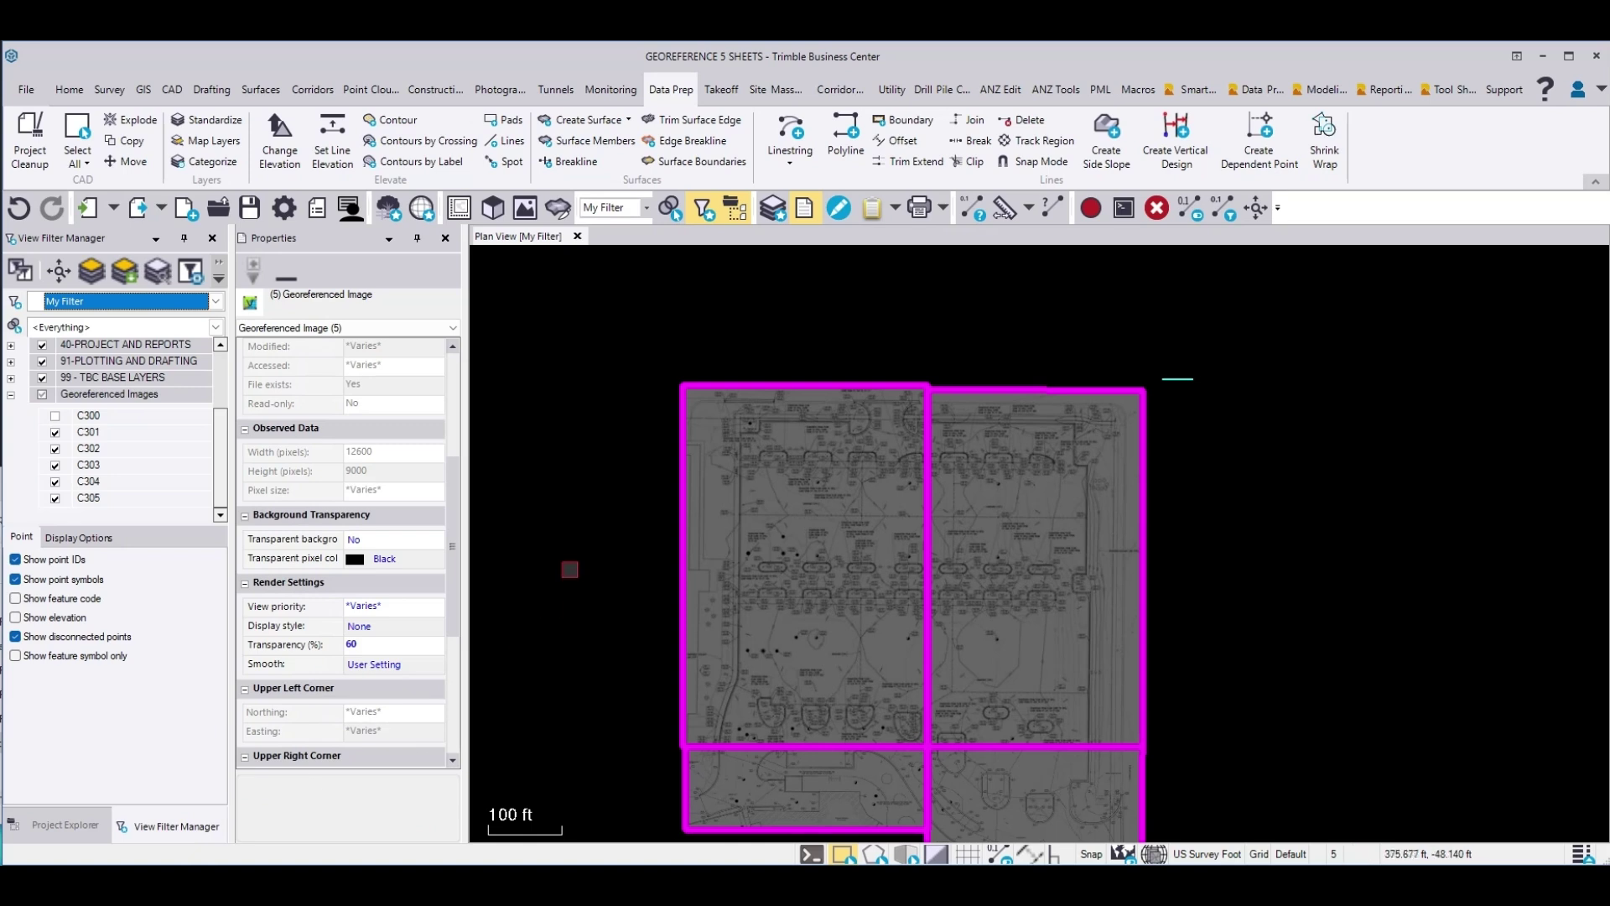
pyautogui.click(42, 395)
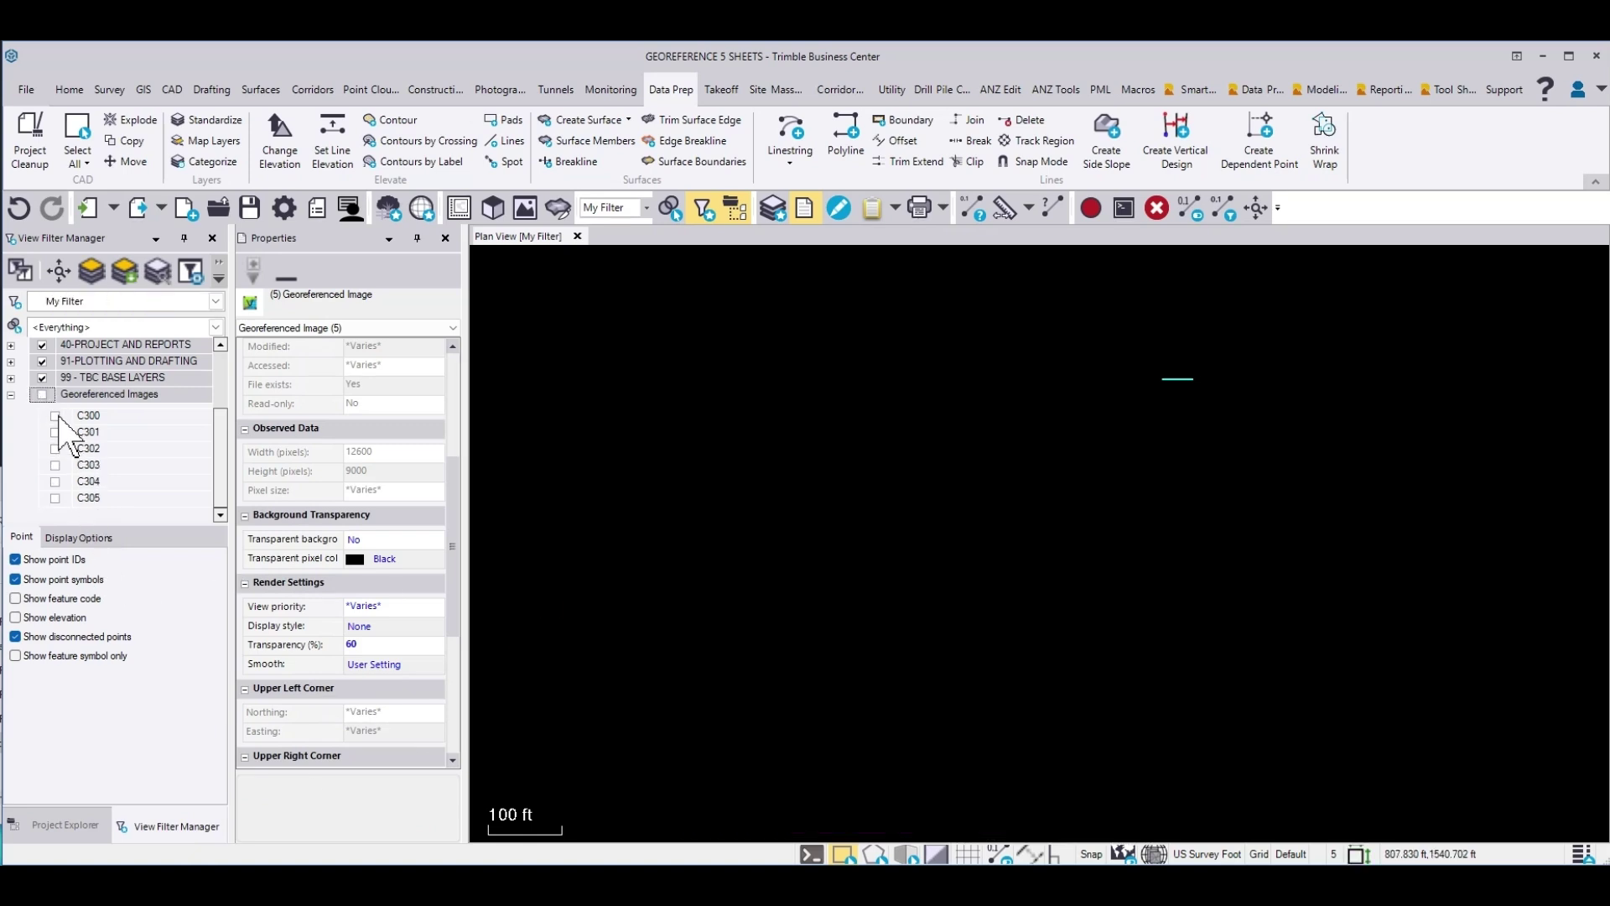
pyautogui.click(56, 416)
pyautogui.scroll(3, 826, 536)
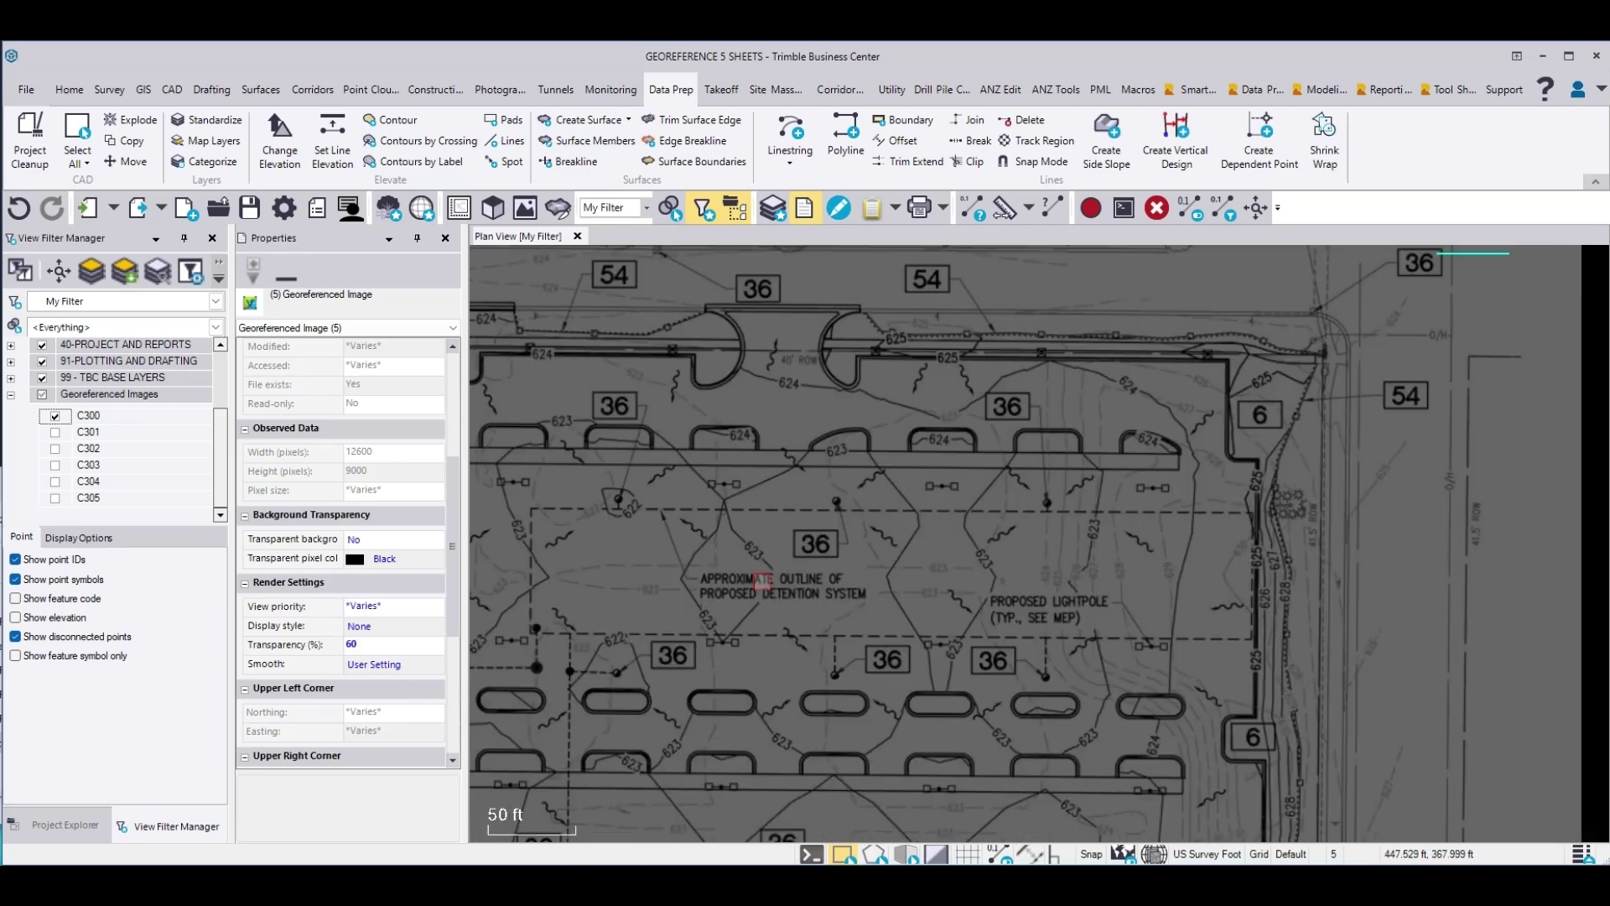
pyautogui.scroll(-3, 827, 537)
pyautogui.scroll(3, 1168, 434)
# - Delete the short stray cyan line near the northeast corner of sheet C300
pyautogui.click(1195, 410)
pyautogui.scroll(-3, 654, 466)
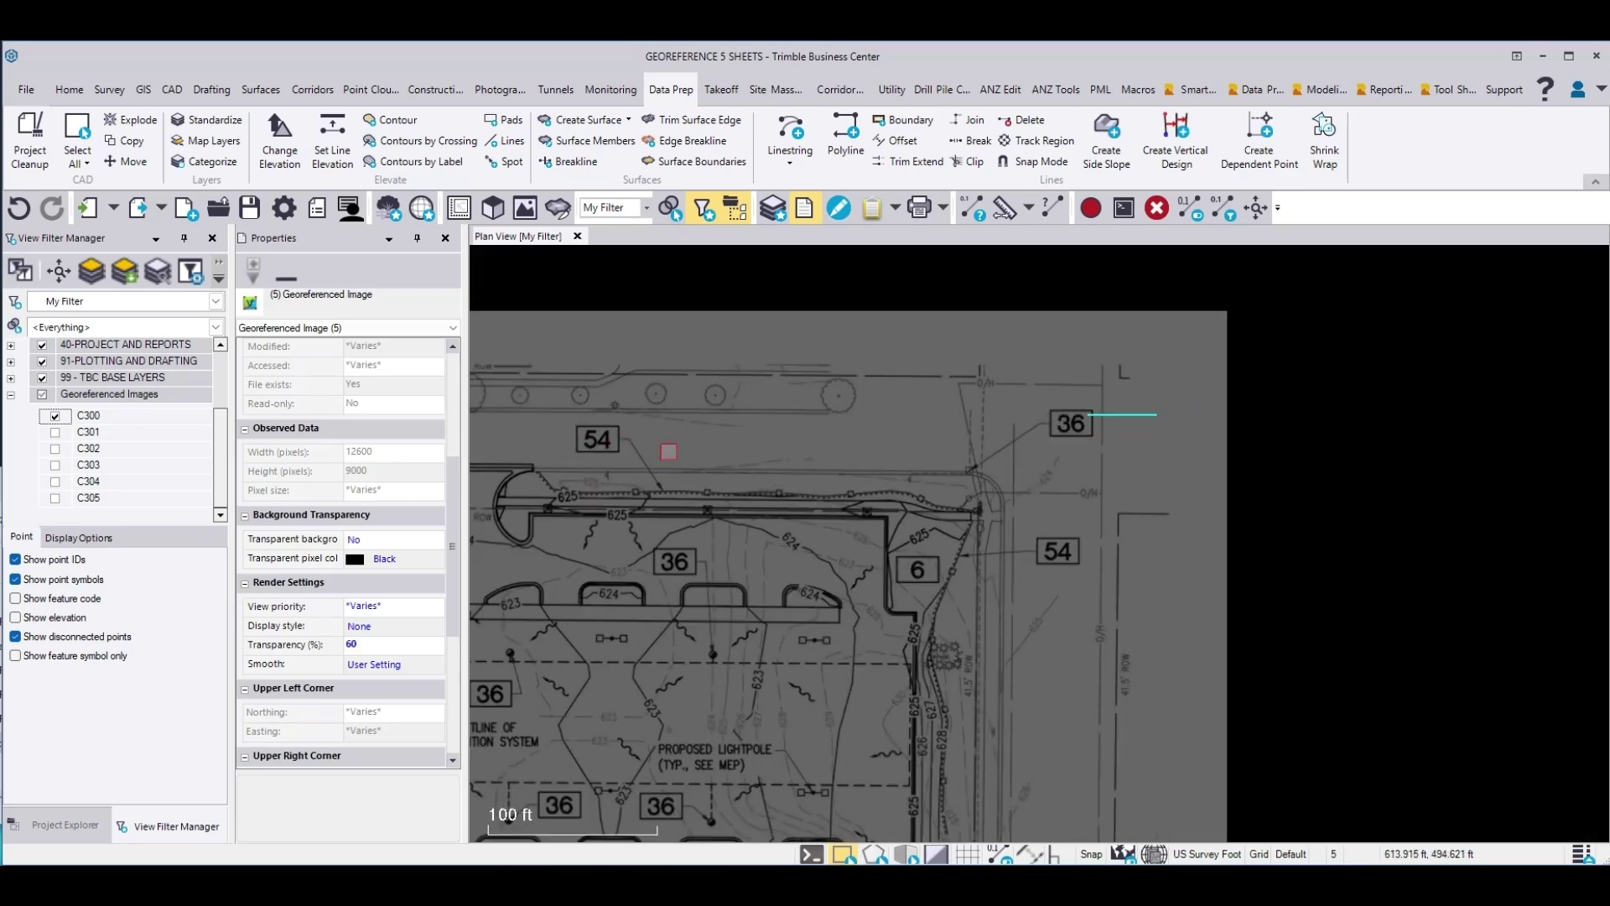
pyautogui.click(1157, 210)
# - Hide sheet C300 and show detail sheets C301, C302, C303, C304 and C305 in the view filter
pyautogui.click(55, 416)
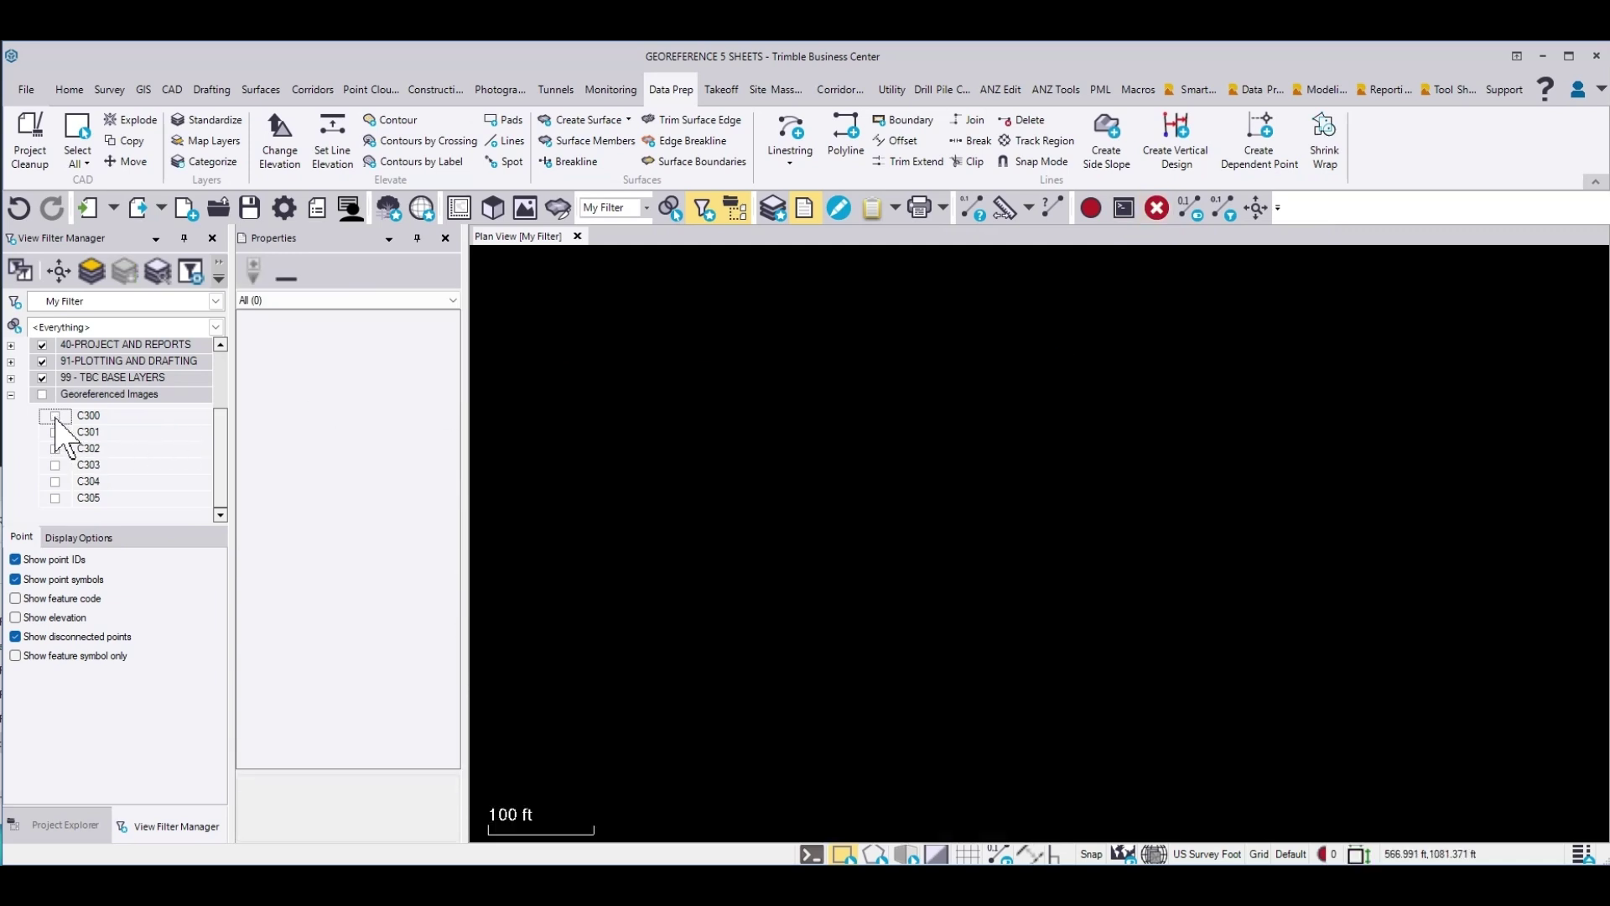
pyautogui.click(55, 432)
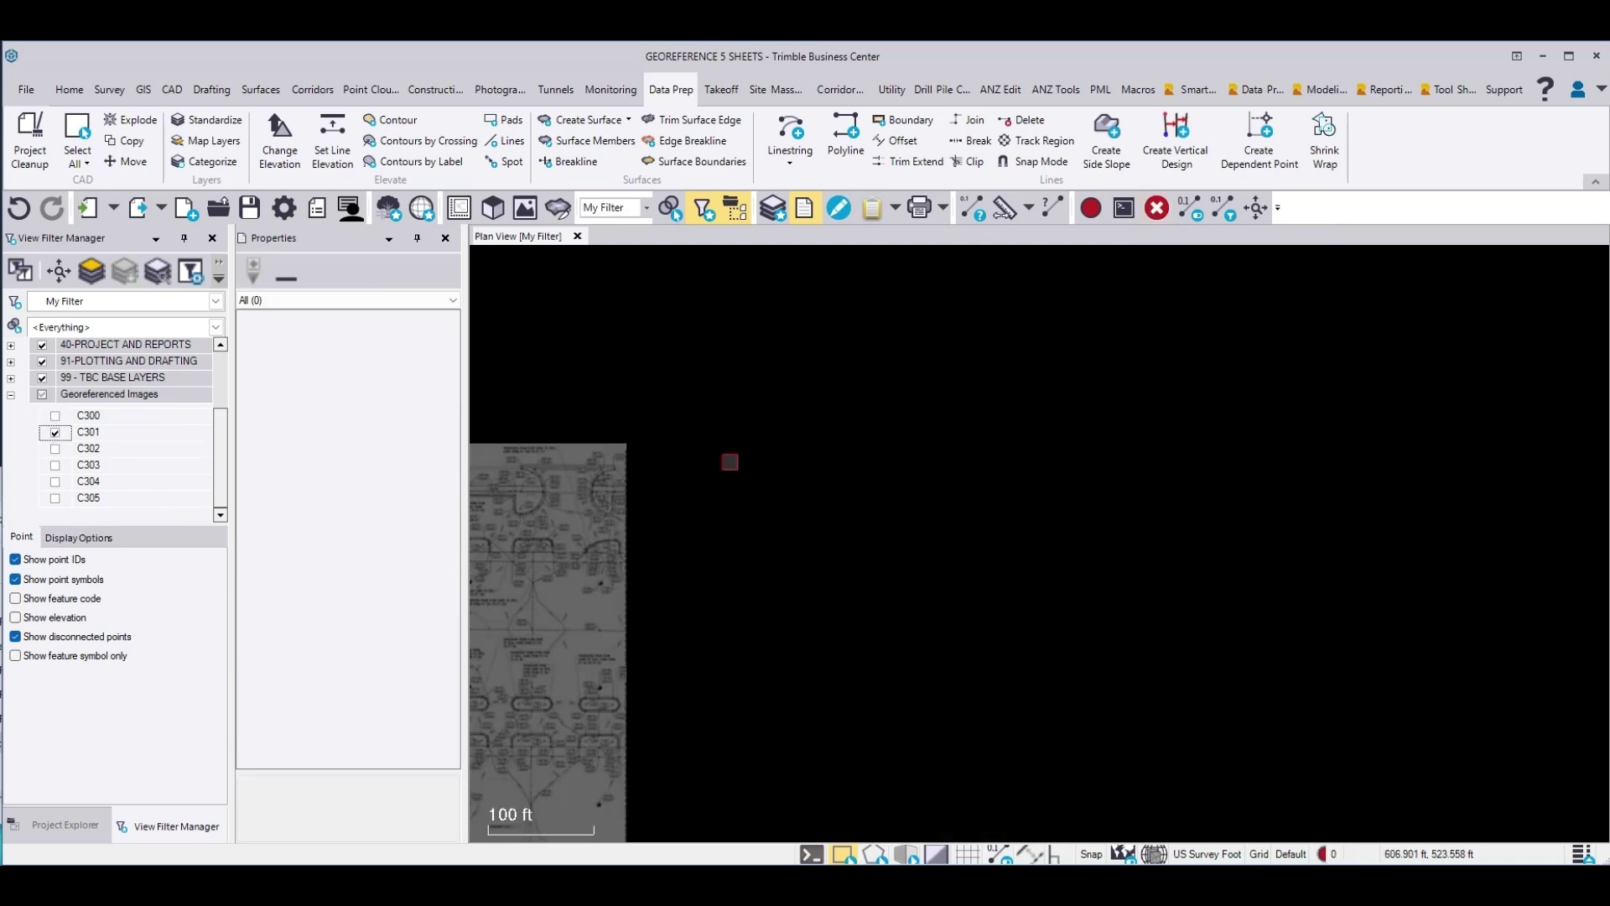
pyautogui.scroll(-3, 1004, 453)
pyautogui.scroll(4, 758, 519)
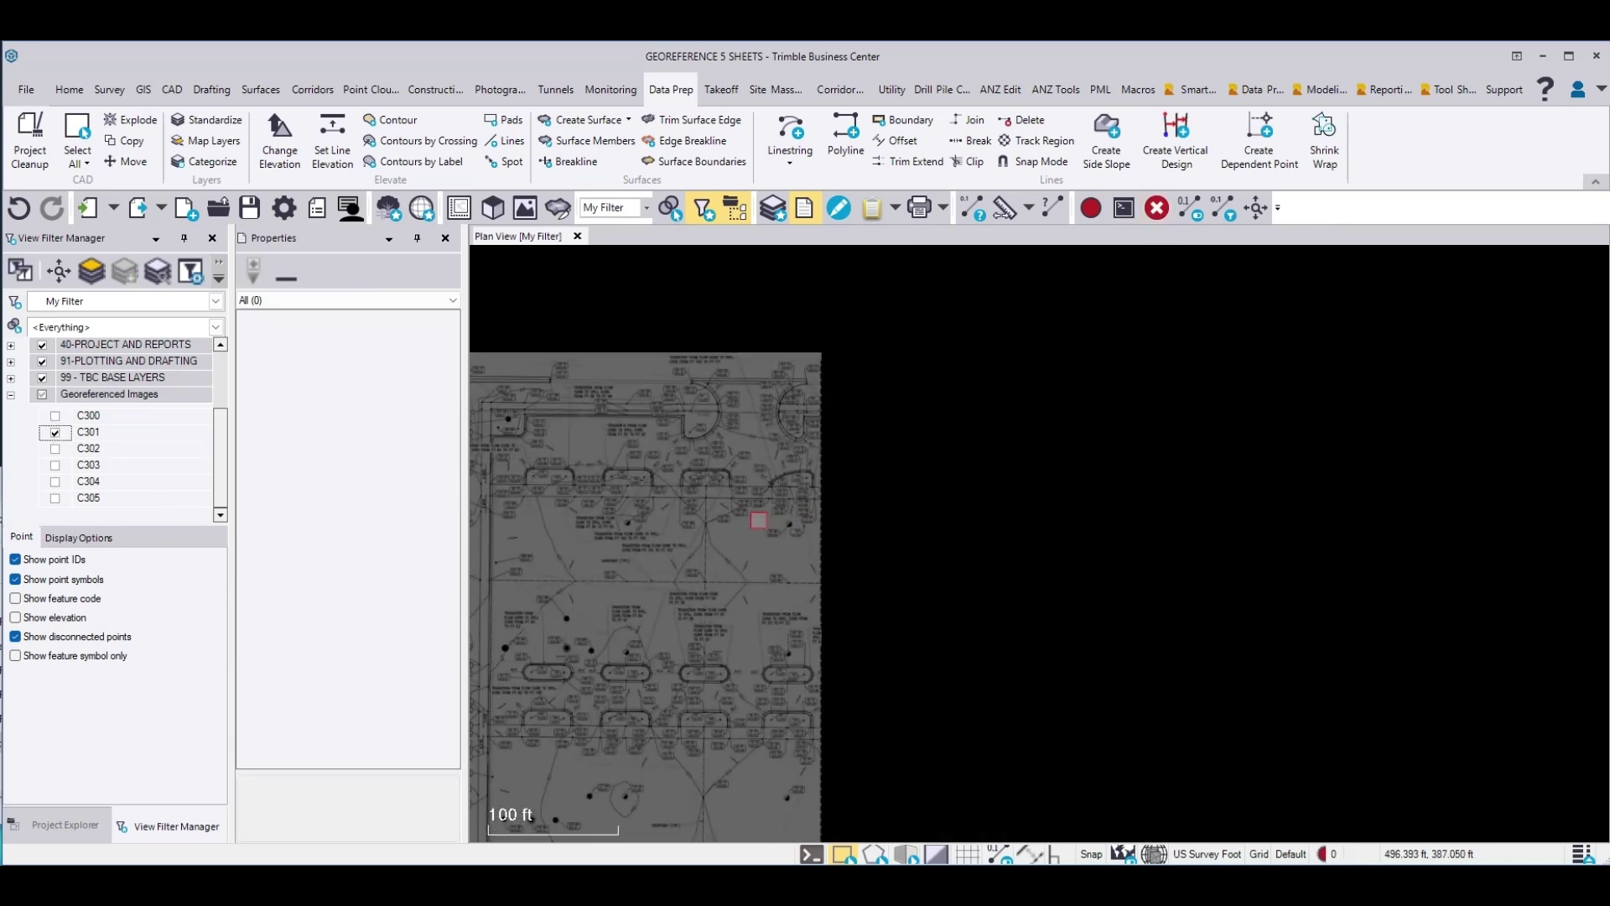
pyautogui.click(55, 448)
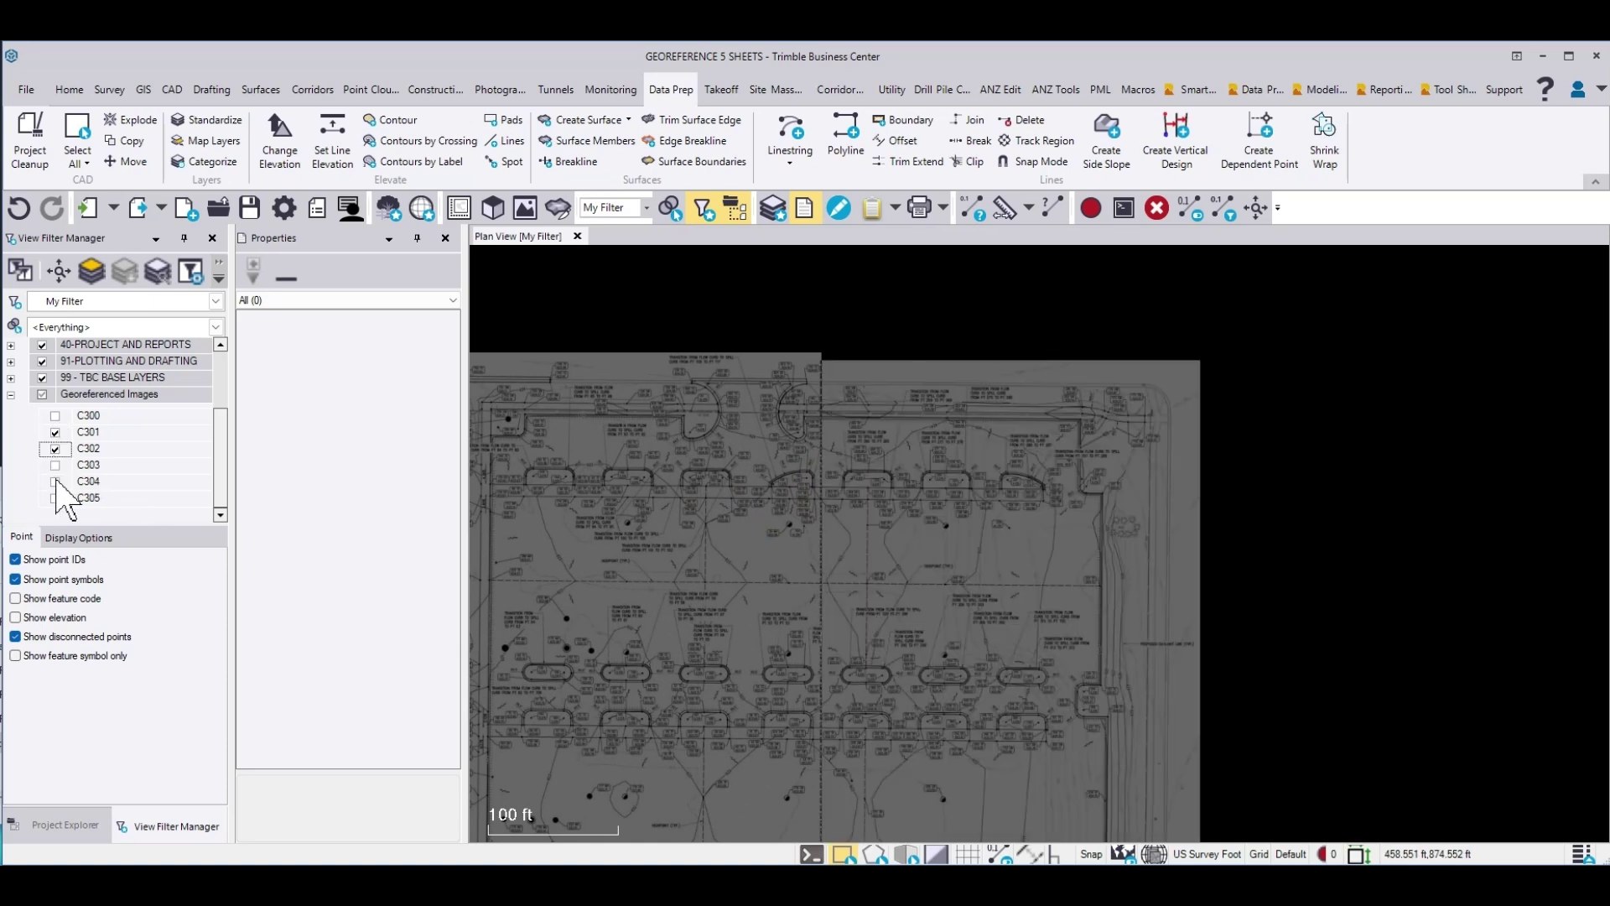
pyautogui.click(54, 465)
pyautogui.click(55, 499)
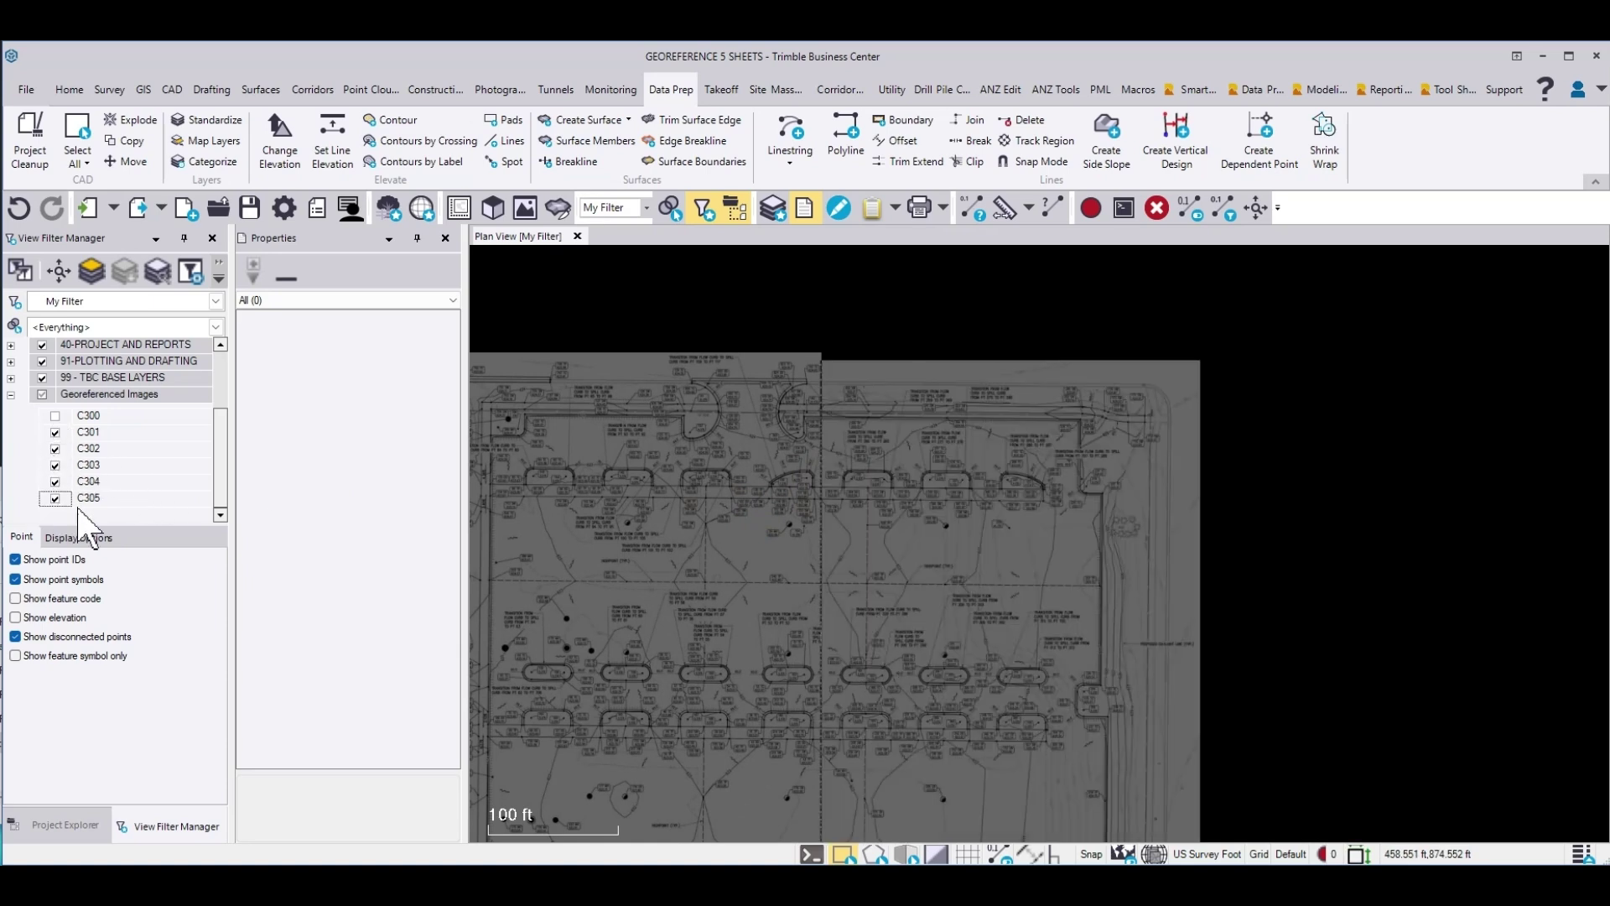
# - Examine the joined detail sheets C301 through C305, checking the parking islands and contours along the match line between C301 and C302
pyautogui.scroll(-5, 1082, 352)
pyautogui.scroll(3, 1066, 520)
pyautogui.moveTo(1053, 535)
pyautogui.mouseDown(button='middle')
pyautogui.moveTo(1074, 567)
pyautogui.moveTo(1021, 511)
pyautogui.moveTo(1015, 437)
pyautogui.mouseUp(button='middle')
pyautogui.scroll(-2, 988, 581)
pyautogui.moveTo(997, 577); pyautogui.dragTo(973, 557, button='middle')
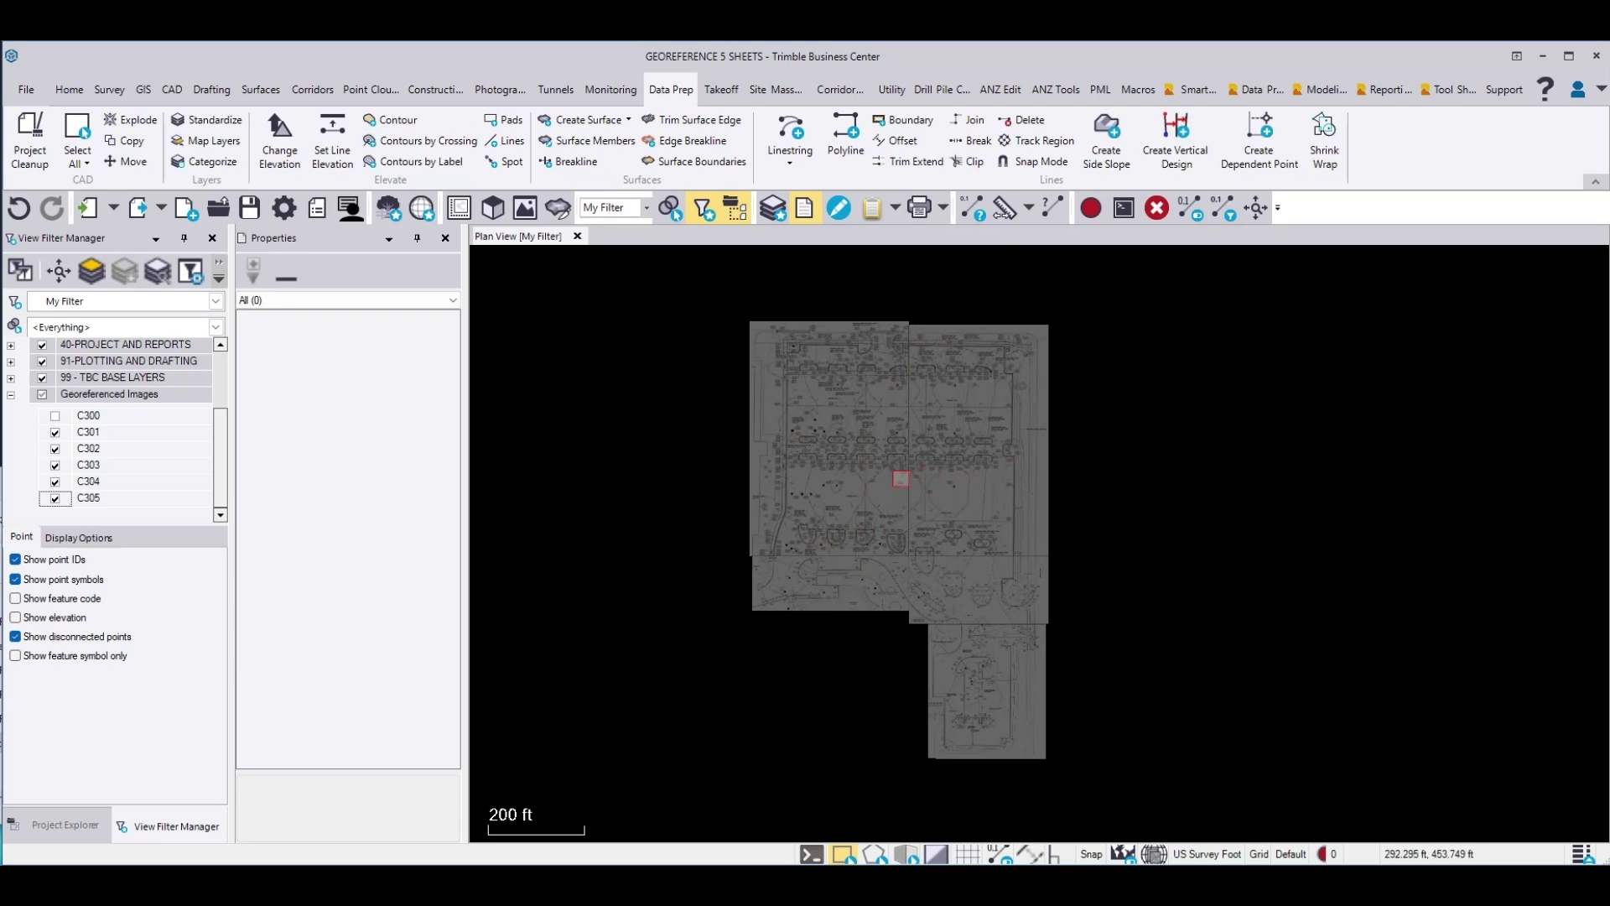
pyautogui.scroll(2, 870, 478)
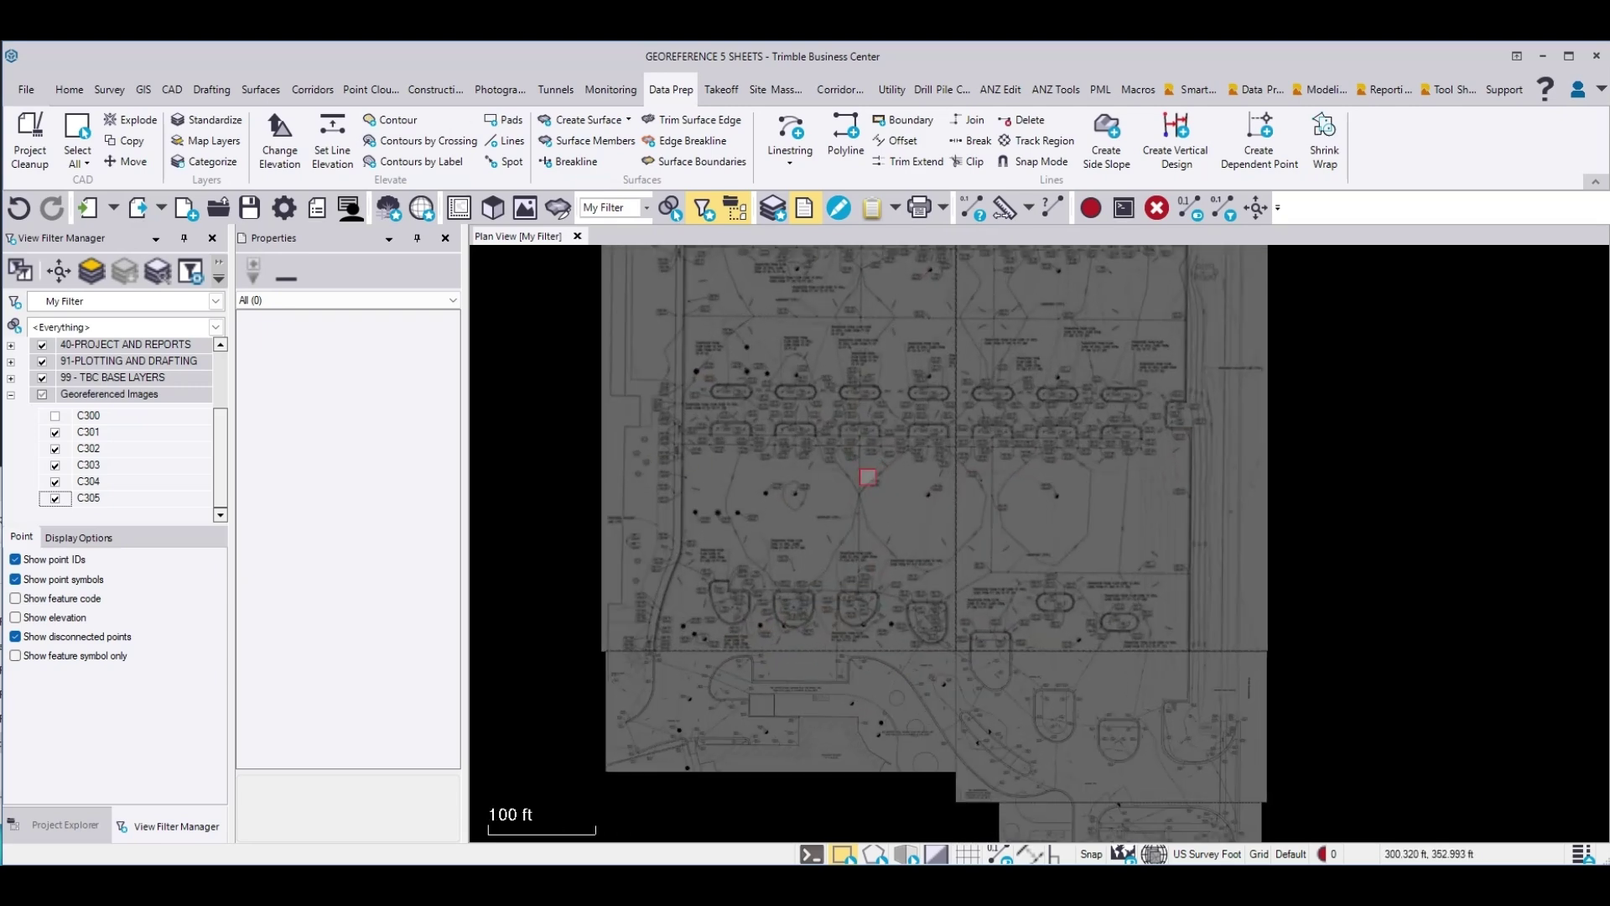
pyautogui.moveTo(868, 477); pyautogui.dragTo(866, 529, button='middle')
pyautogui.scroll(2, 873, 460)
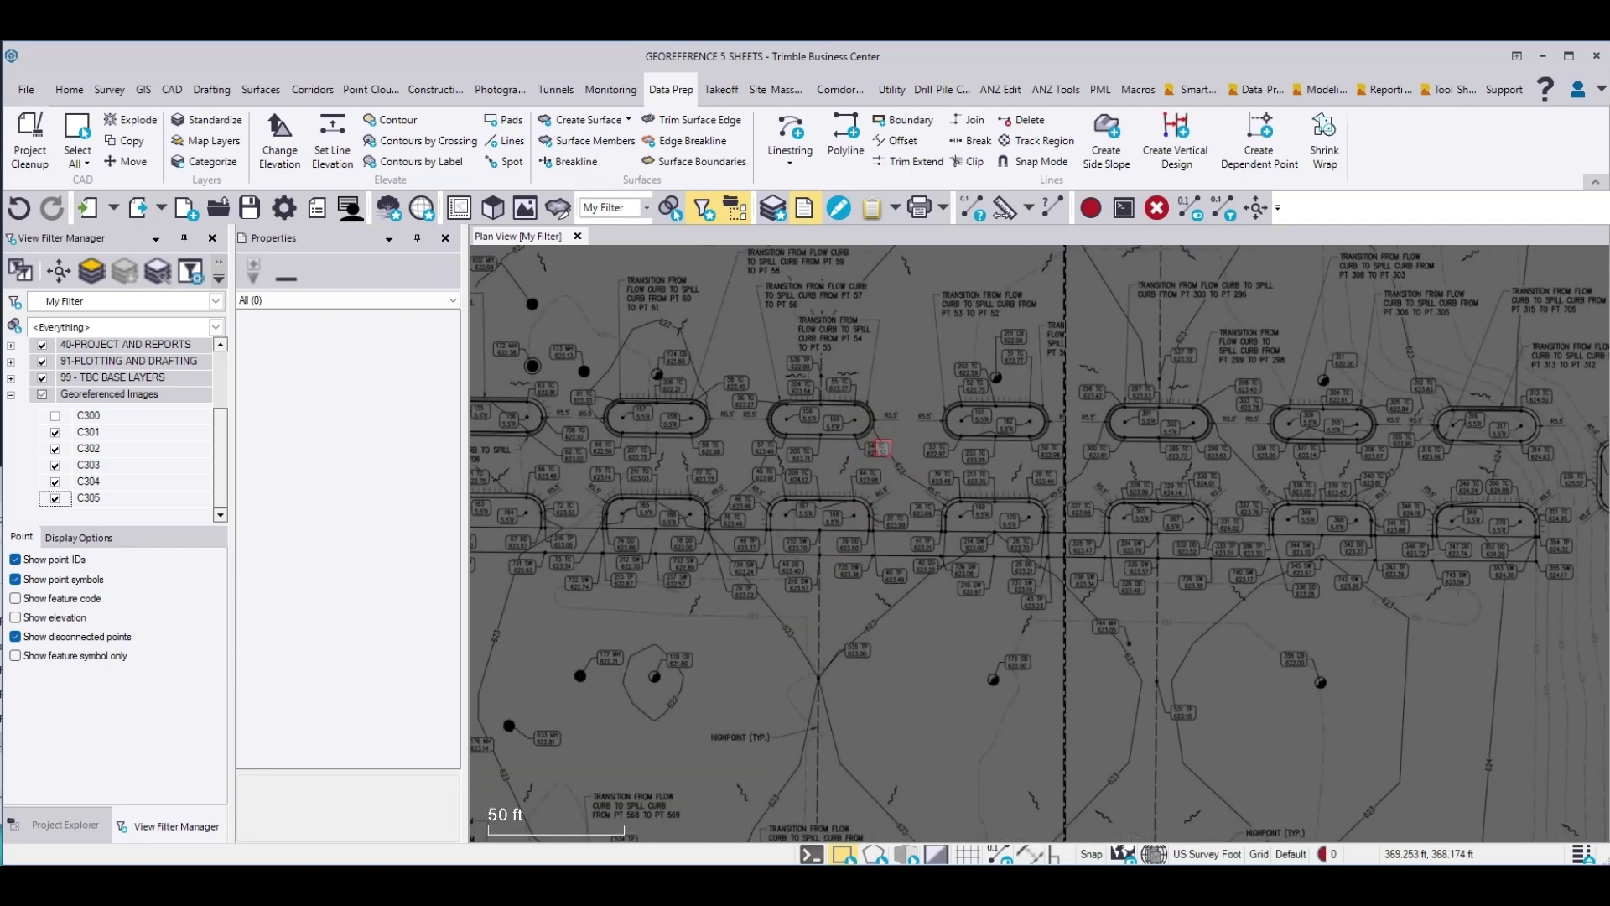
pyautogui.moveTo(1154, 464); pyautogui.dragTo(1024, 494, button='middle')
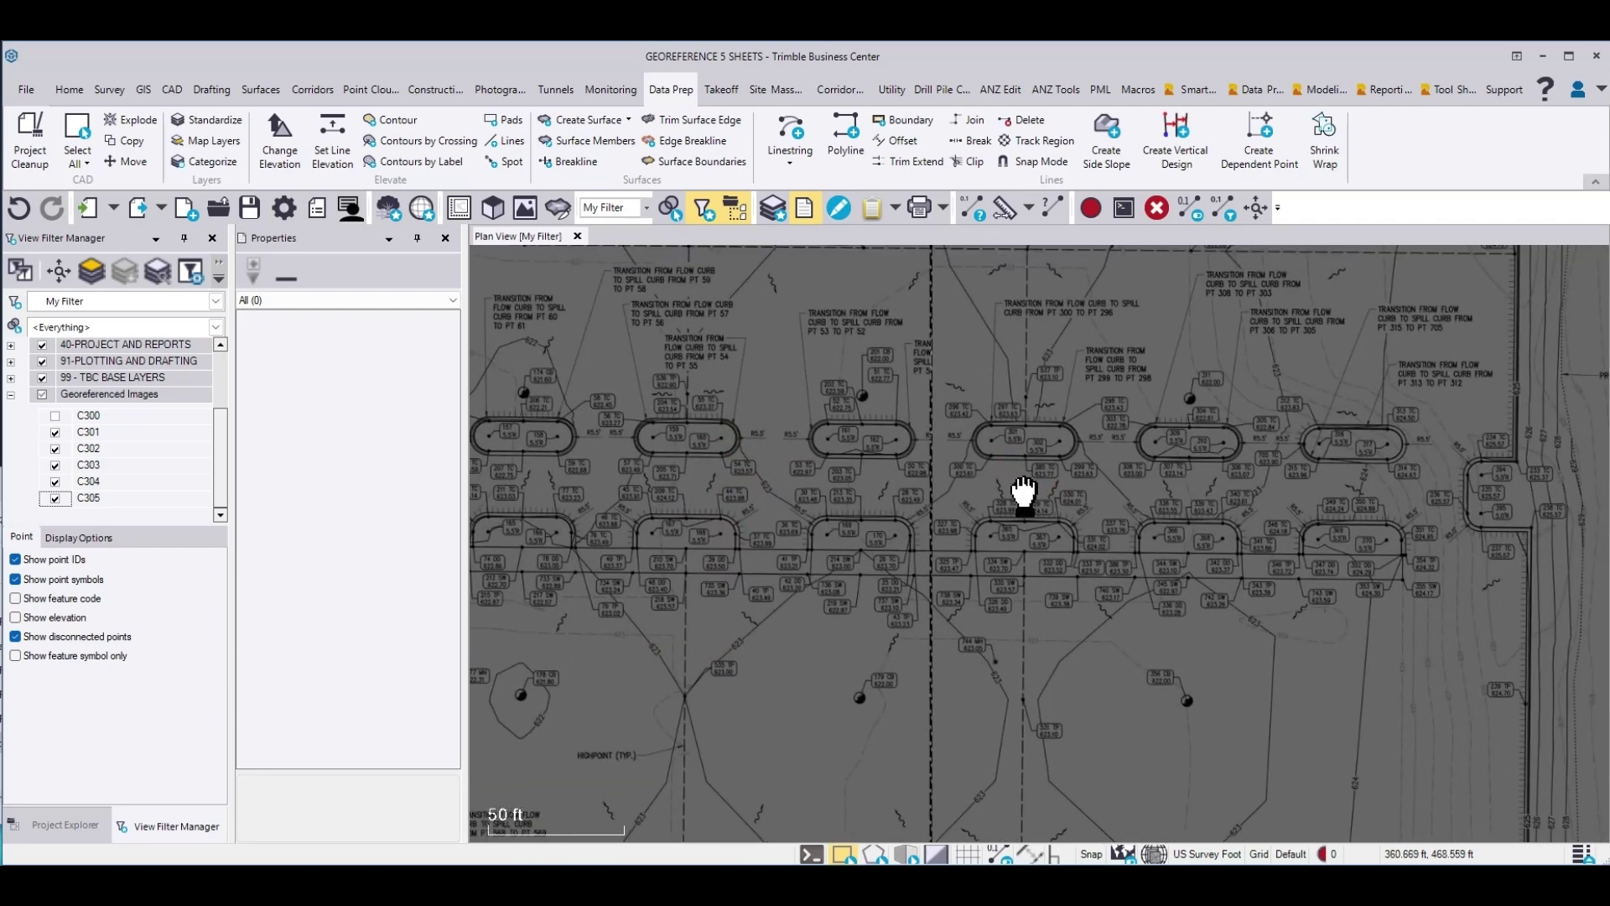
pyautogui.moveTo(952, 375); pyautogui.dragTo(946, 522, button='middle')
pyautogui.moveTo(937, 410); pyautogui.dragTo(948, 568, button='middle')
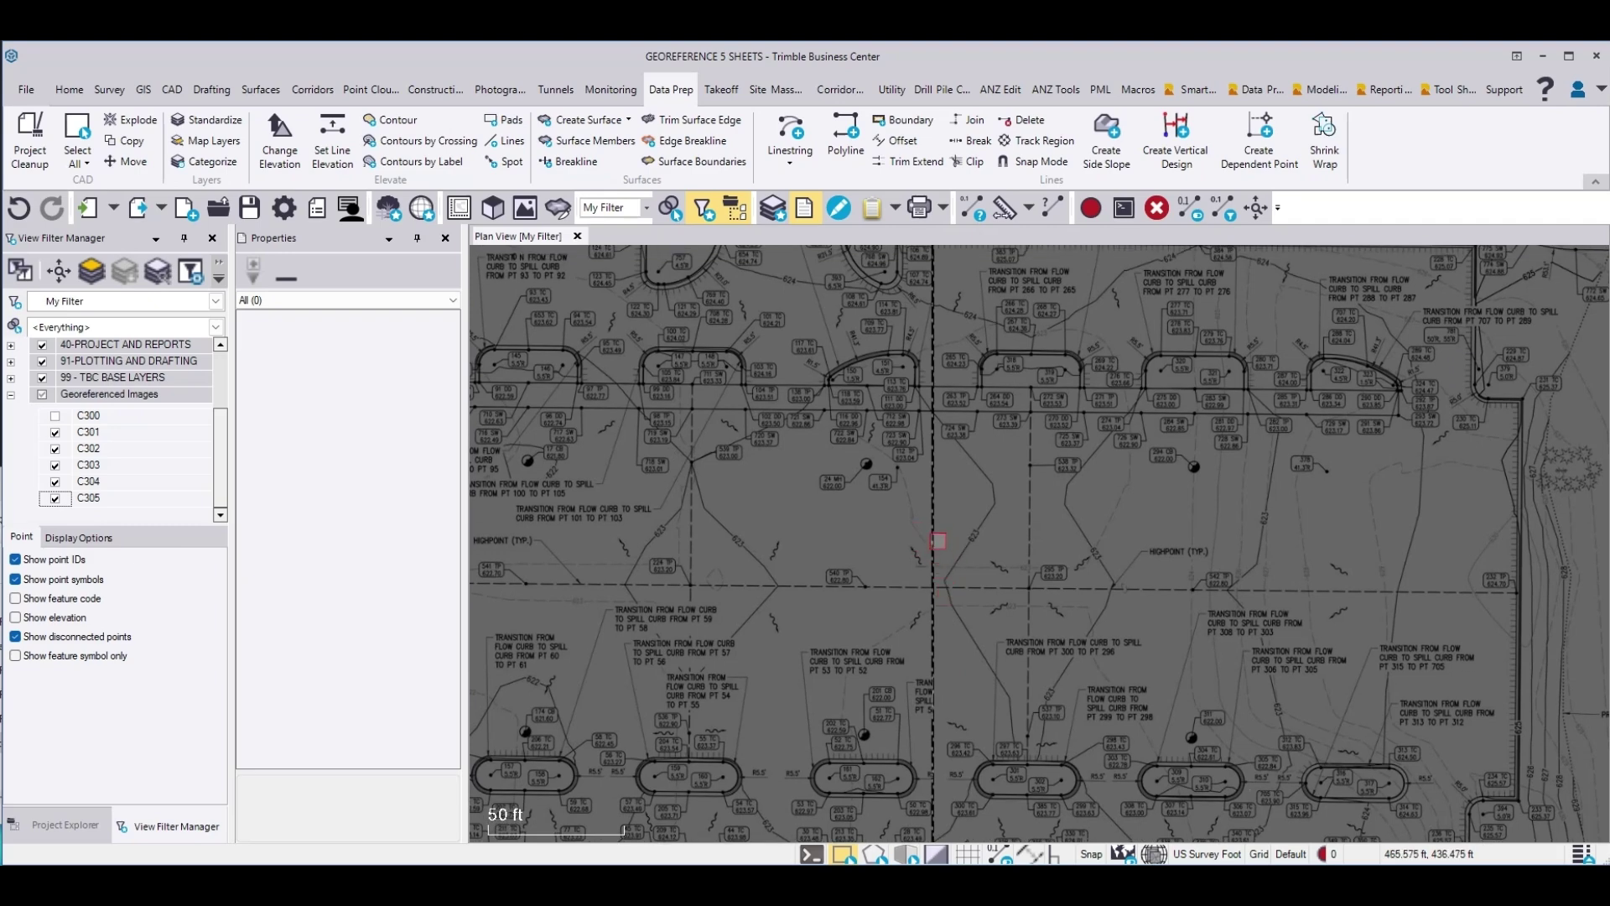
pyautogui.scroll(-2, 922, 436)
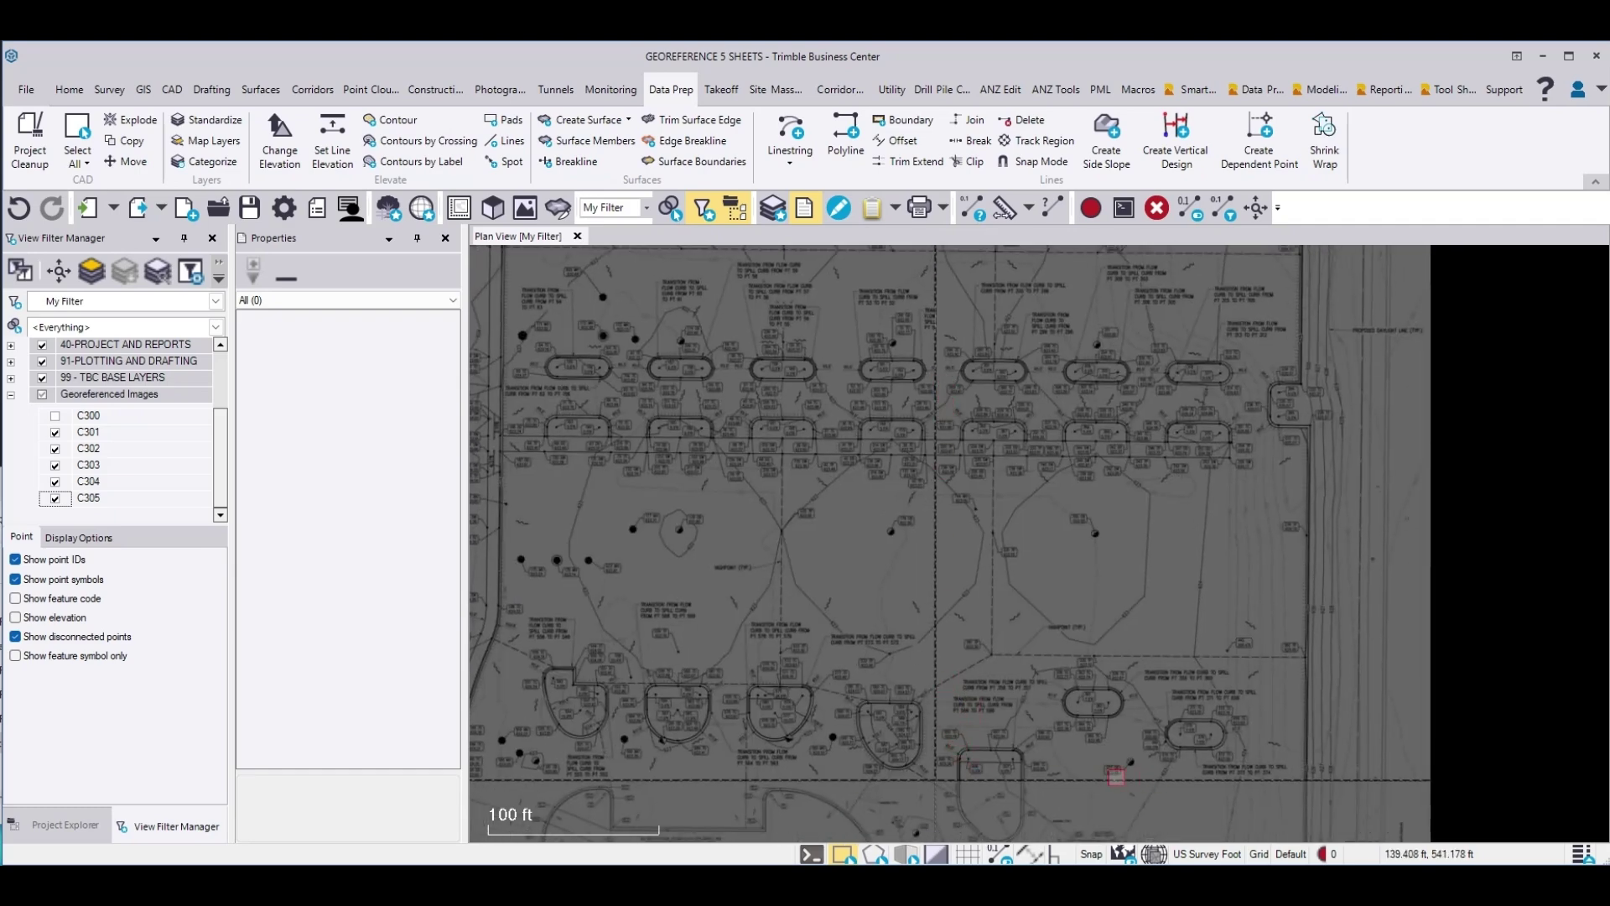
pyautogui.scroll(-3, 852, 471)
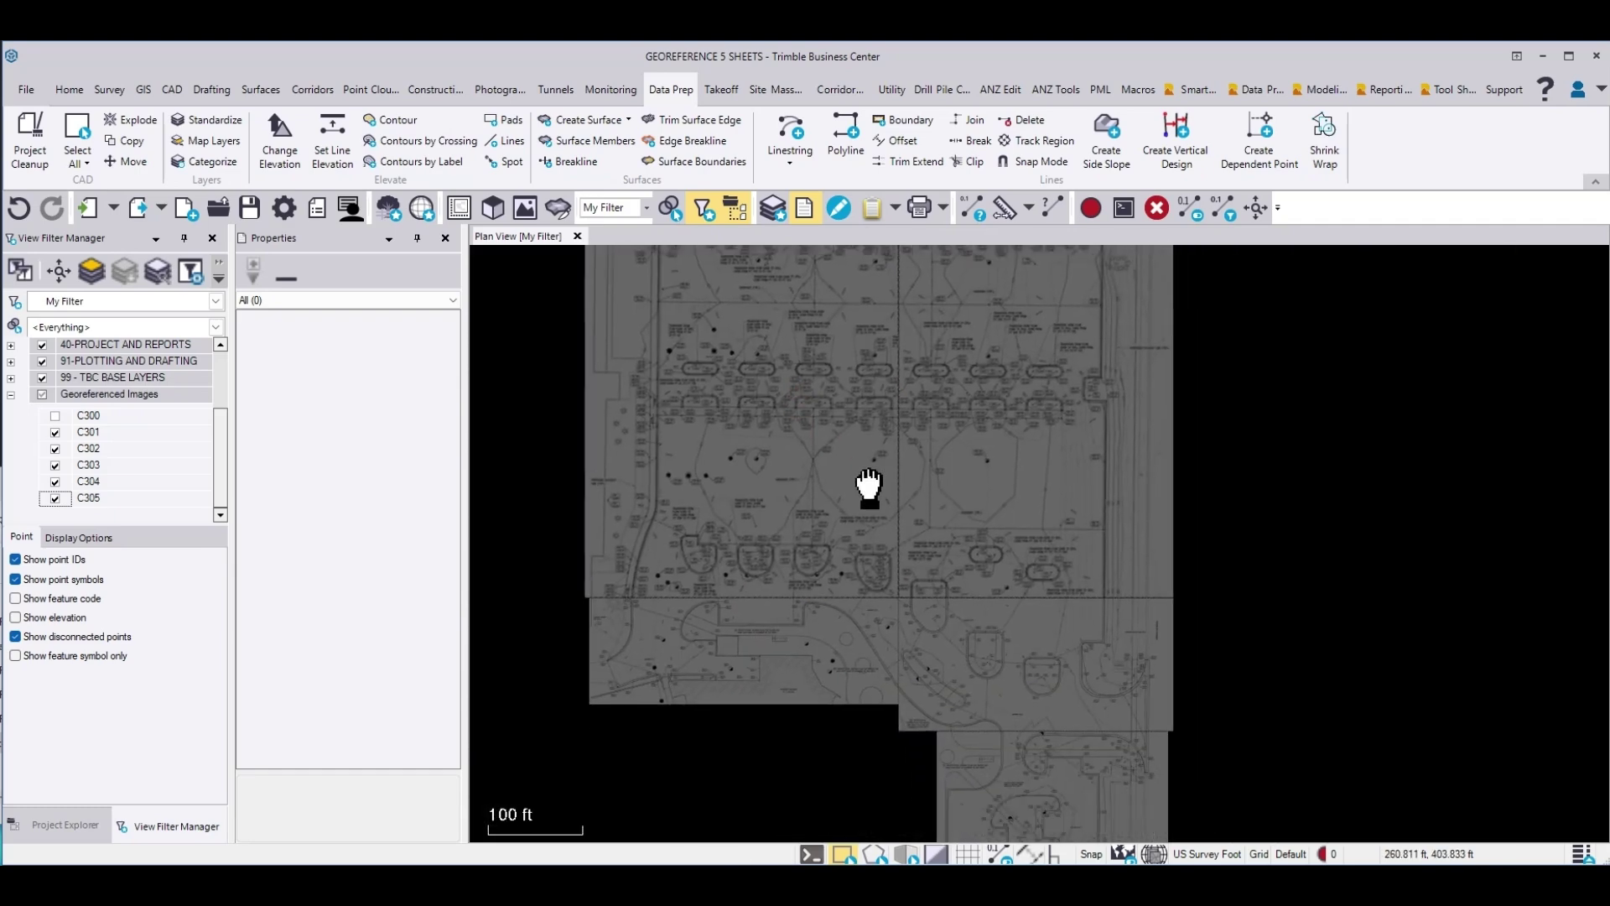
pyautogui.scroll(-1, 906, 529)
pyautogui.moveTo(913, 541); pyautogui.dragTo(917, 532, button='middle')
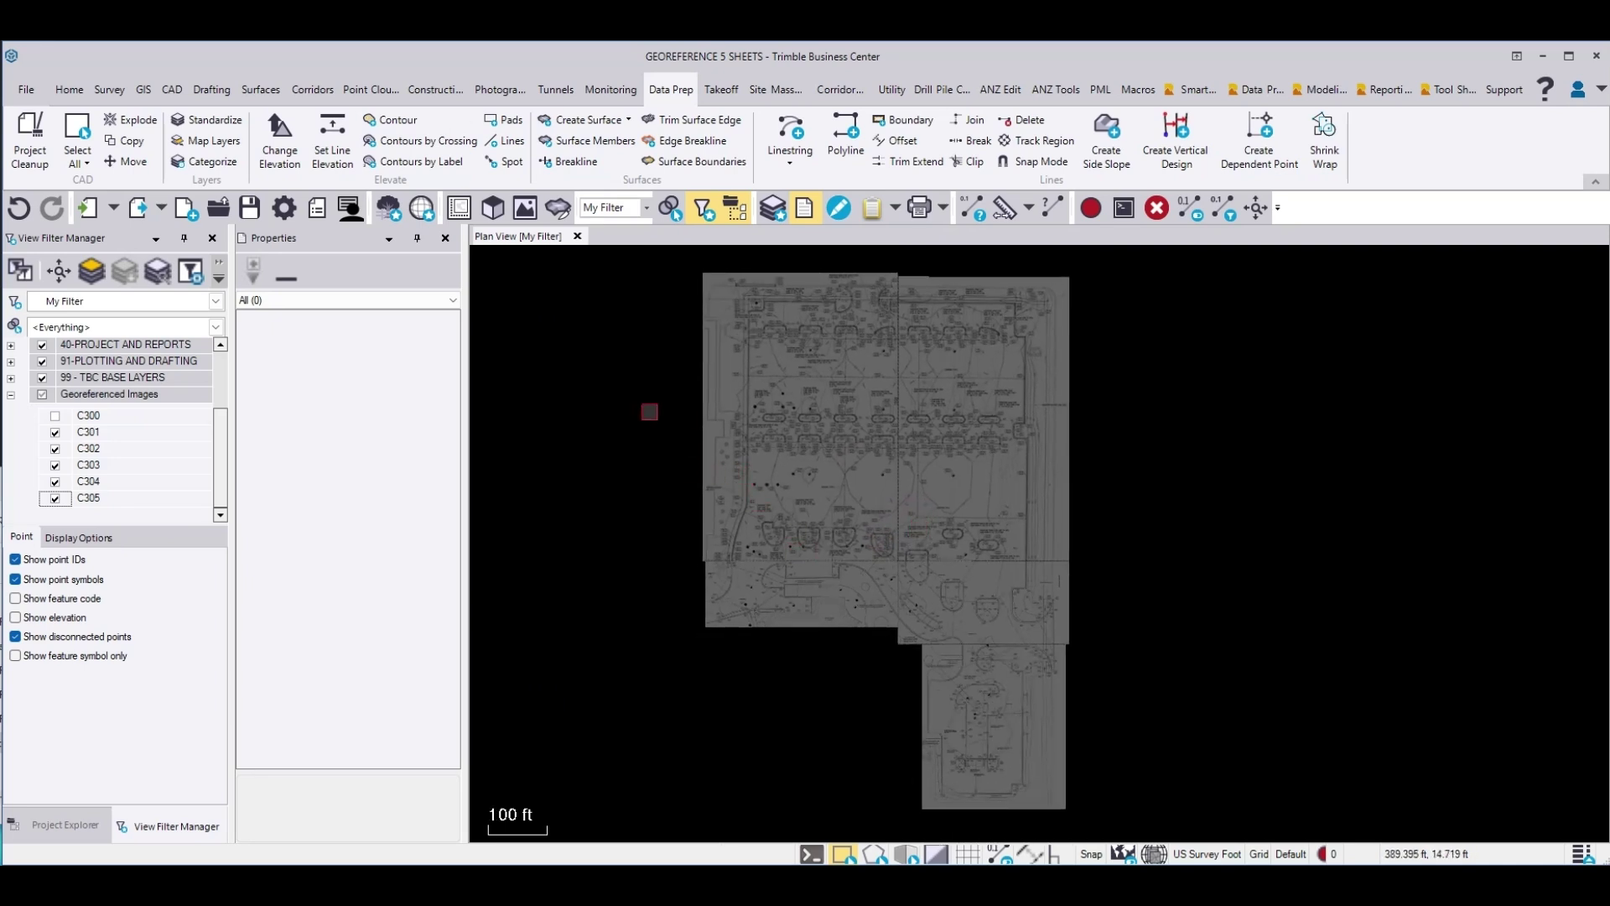